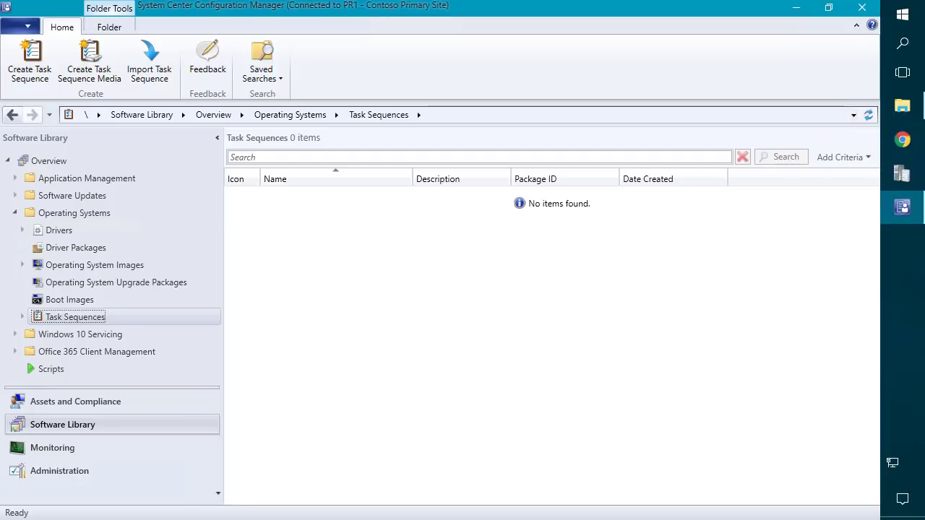
Show the Downloads folder with MicrosoftDeploymentToolkit_x64.msi in File Explorer.
click(904, 107)
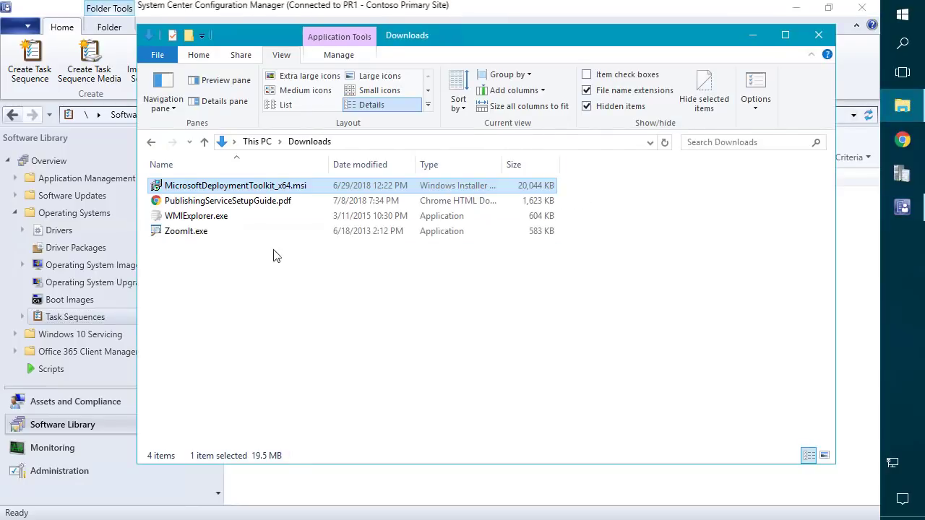
mouse_move(261, 189)
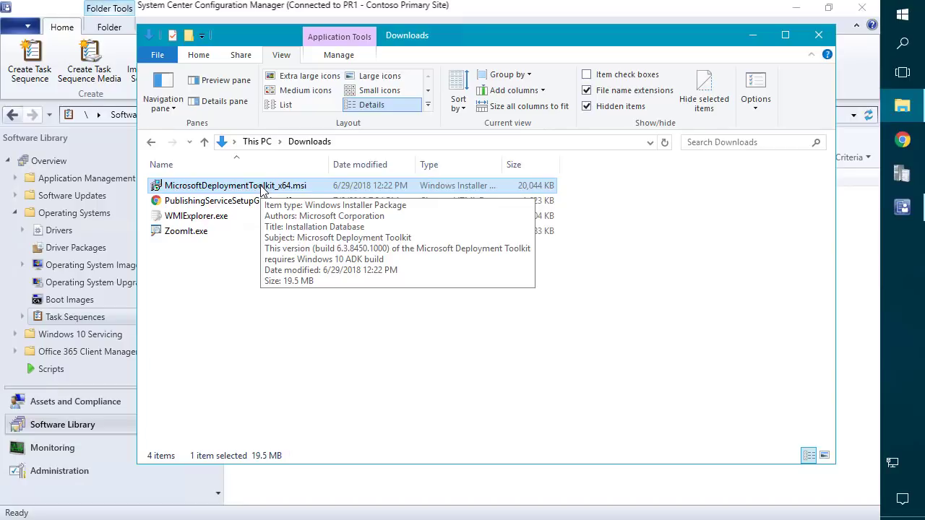
Install Microsoft Deployment Toolkit 6.3.8450.1000 with default features, accepting the license and elevation prompt.
double_click(262, 187)
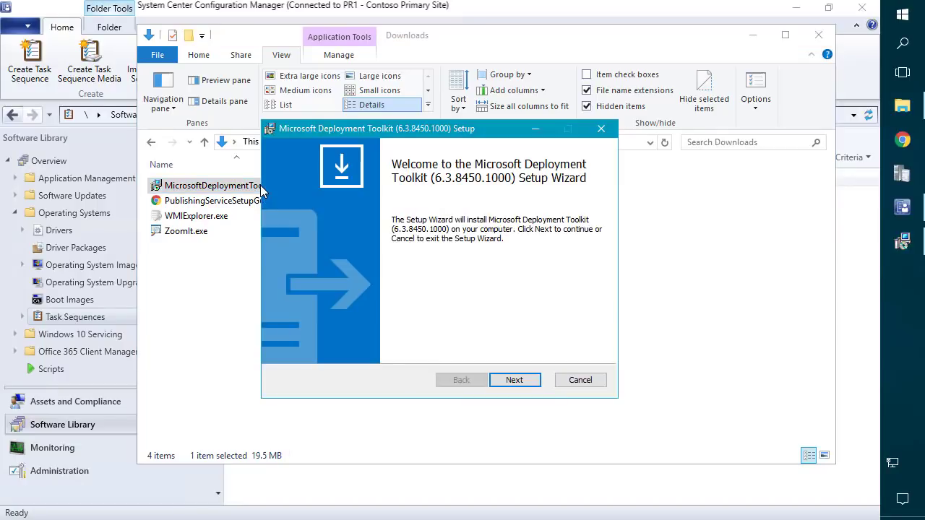
click(514, 380)
click(400, 326)
click(516, 381)
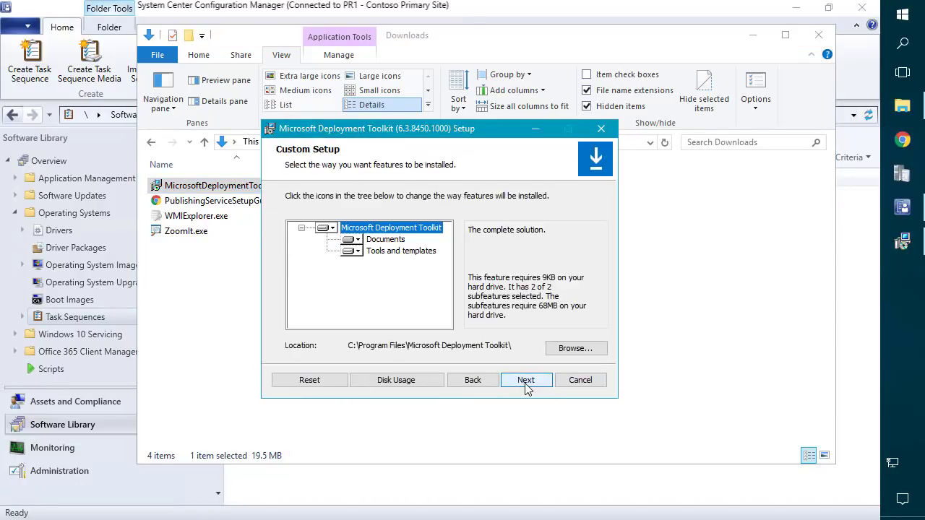
click(521, 385)
click(515, 380)
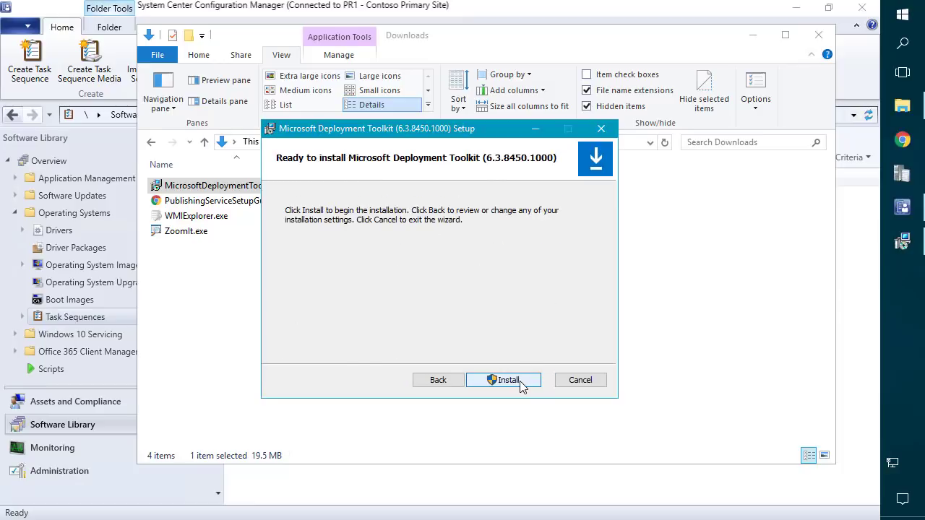
click(522, 384)
click(437, 353)
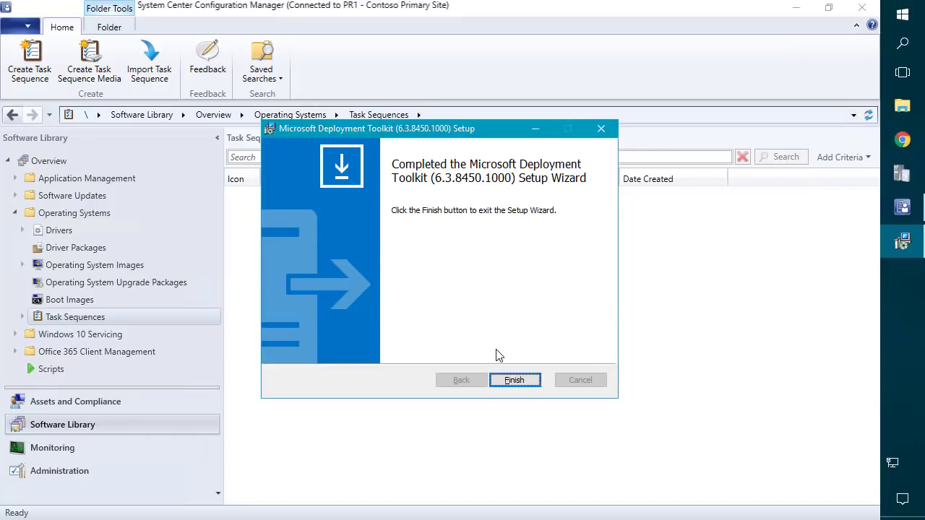
click(519, 383)
click(902, 14)
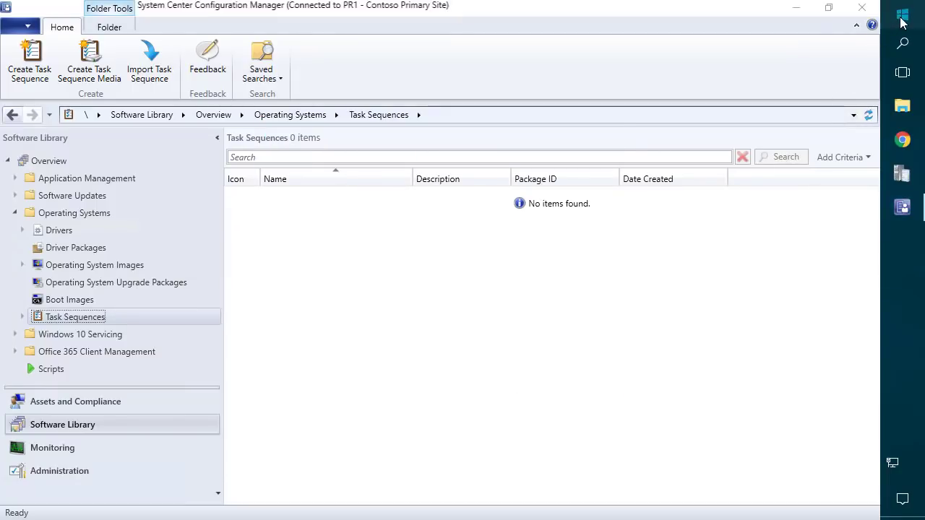
Run Configure ConfigMgr Integration from the Microsoft Deployment Toolkit Start group as administrator.
scroll(589, 196, down, 10)
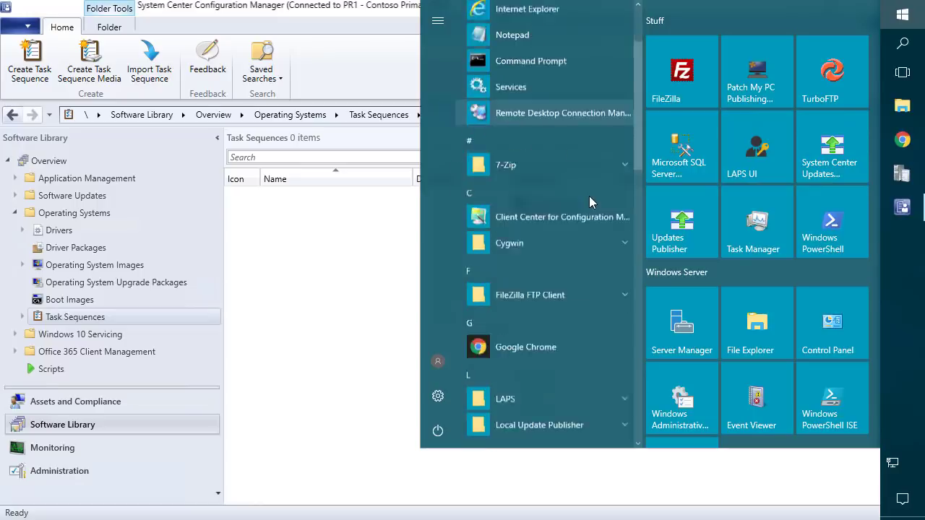
scroll(584, 206, down, 1)
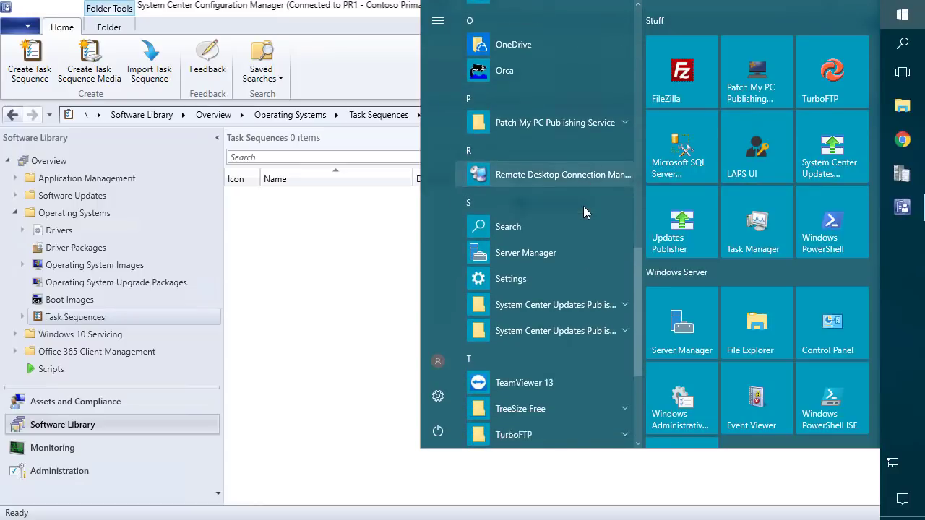
scroll(584, 206, up, 6)
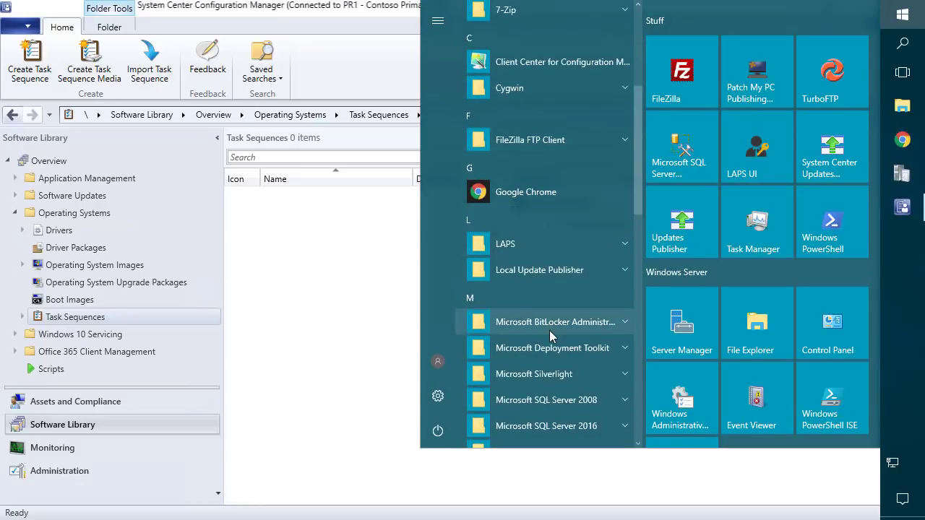
click(554, 348)
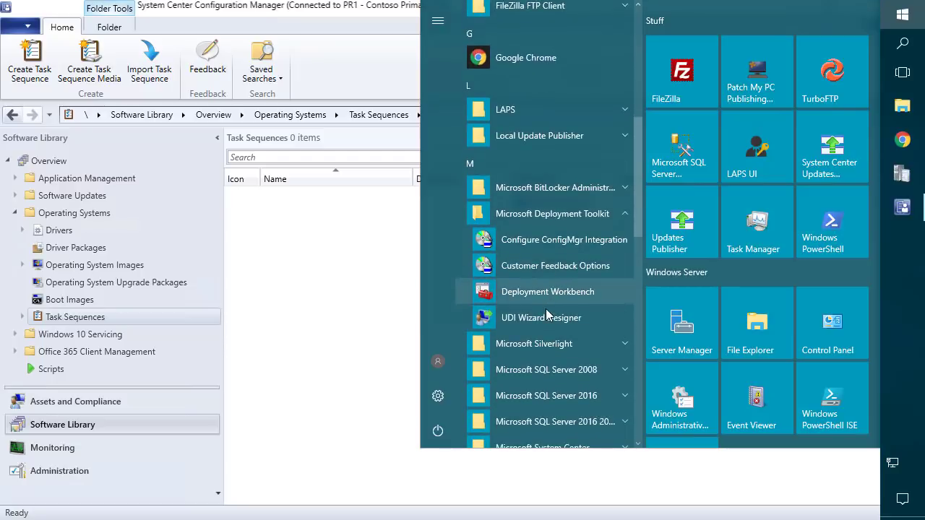
right_click(536, 242)
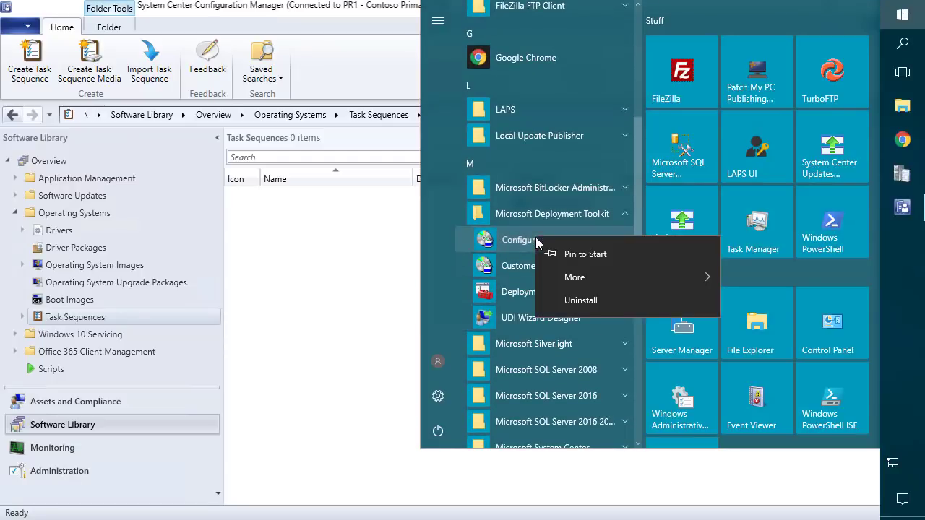
mouse_move(584, 288)
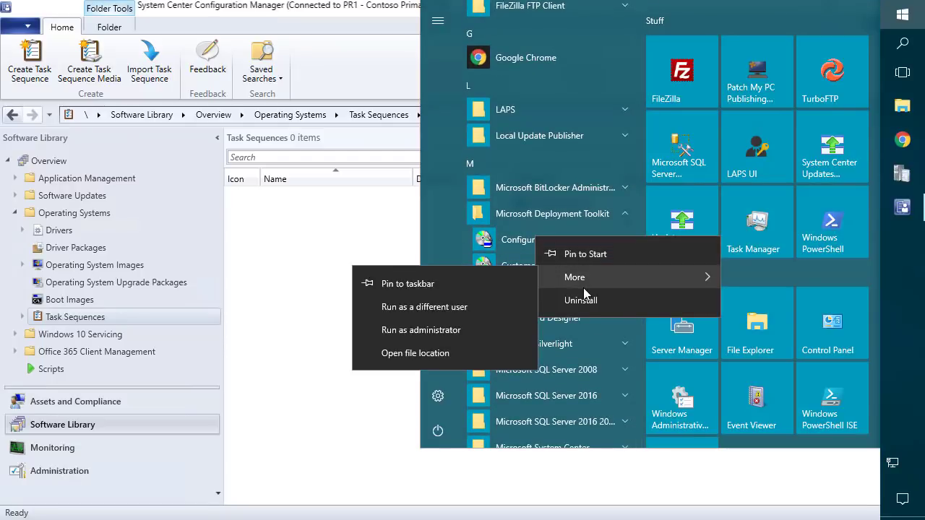
click(441, 333)
click(423, 357)
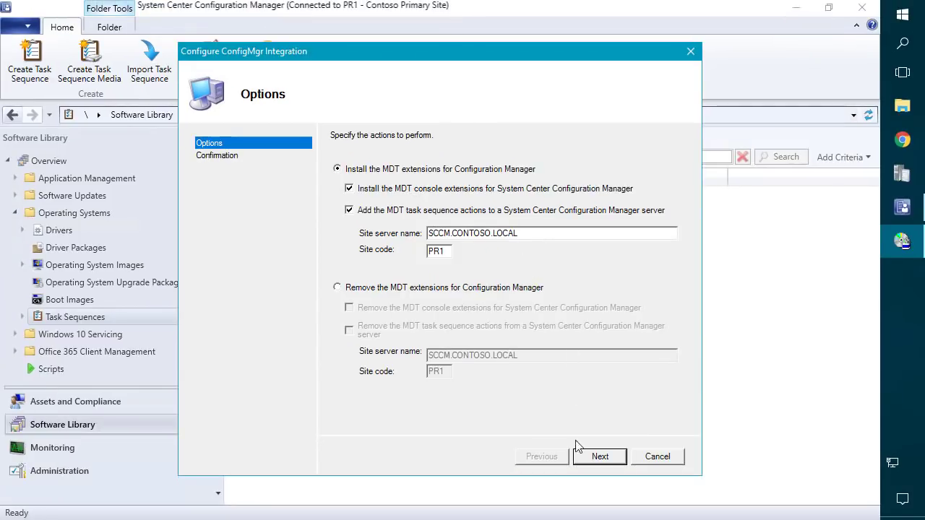
Install the MDT extensions for site PR1 on SCCM.CONTOSO.LOCAL and close the wizard.
click(603, 459)
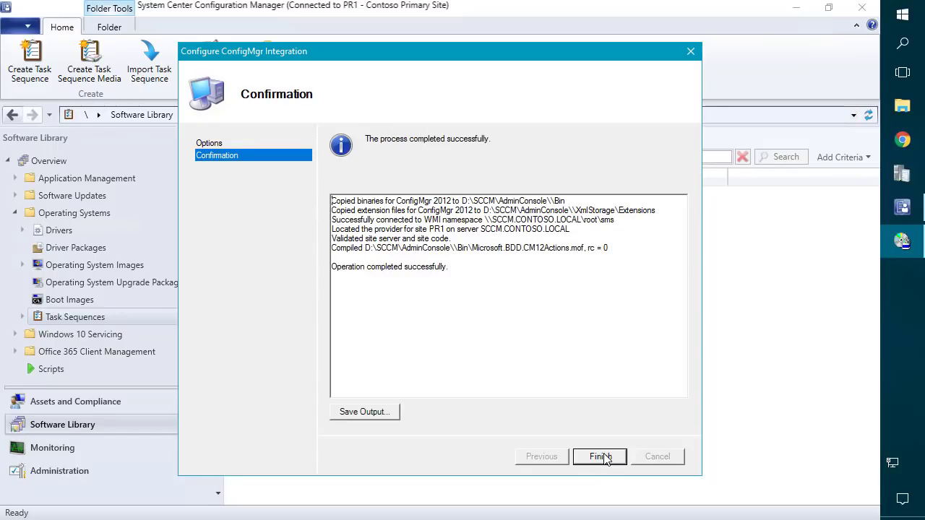
drag(457, 269, 332, 267)
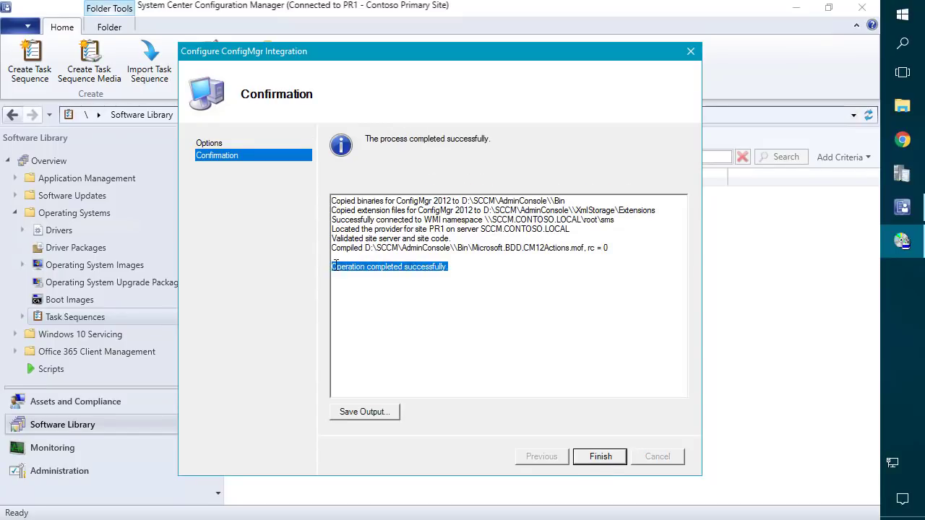
click(592, 457)
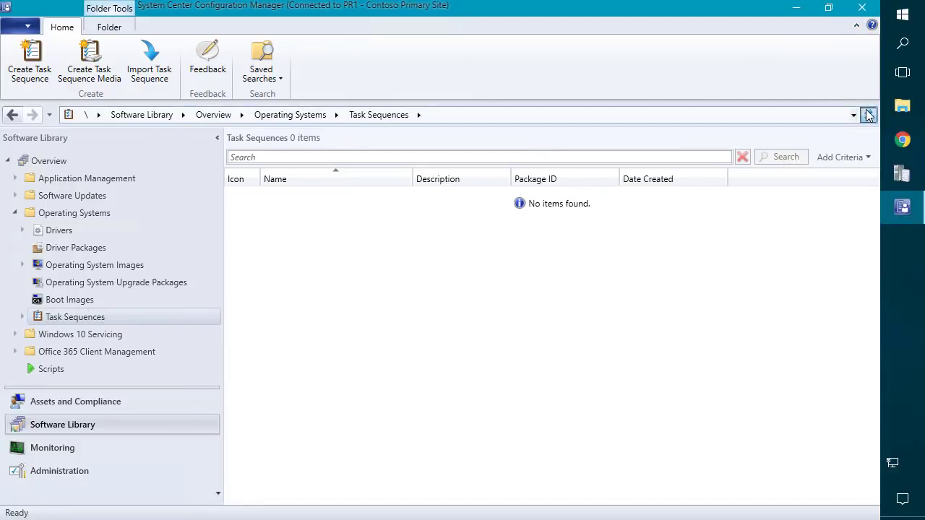
Close and relaunch the Configuration Manager console with elevation.
click(862, 8)
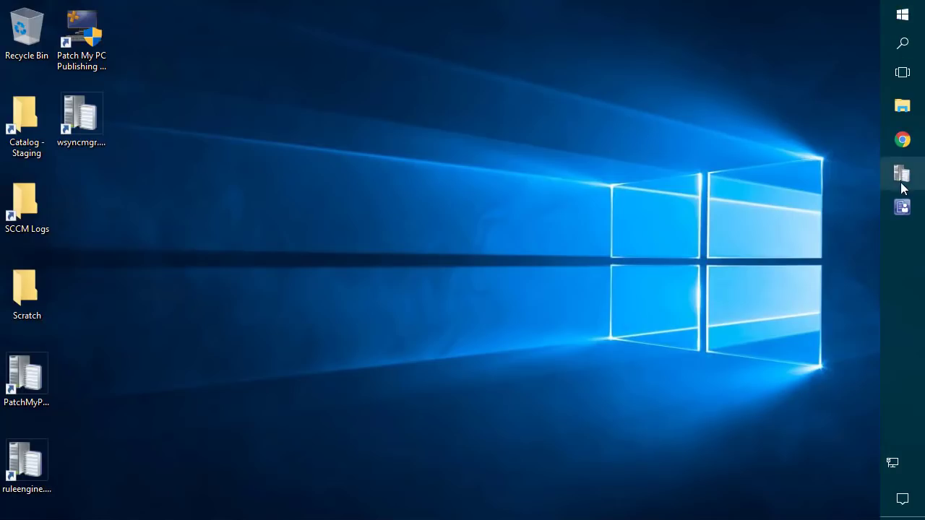
click(903, 207)
click(373, 355)
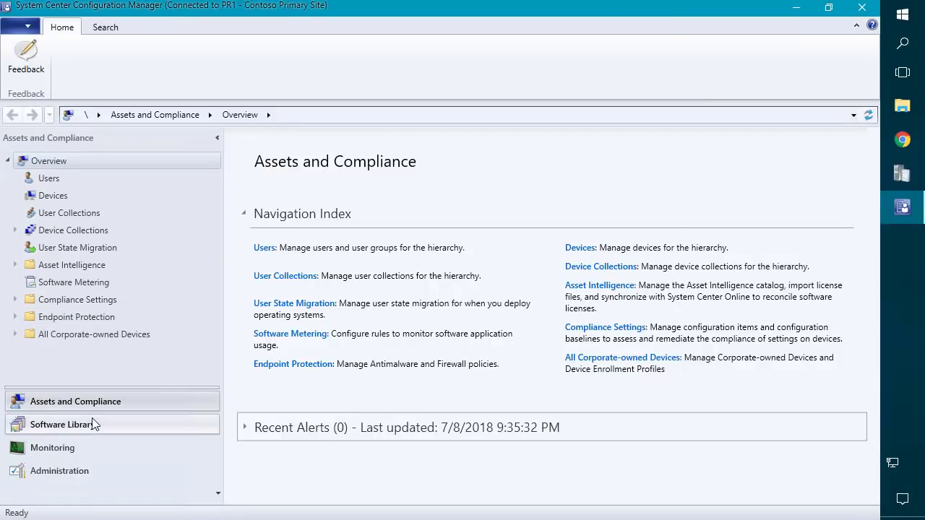
Go to Software Library > Operating Systems > Task Sequences and start Create MDT Task Sequence.
click(90, 422)
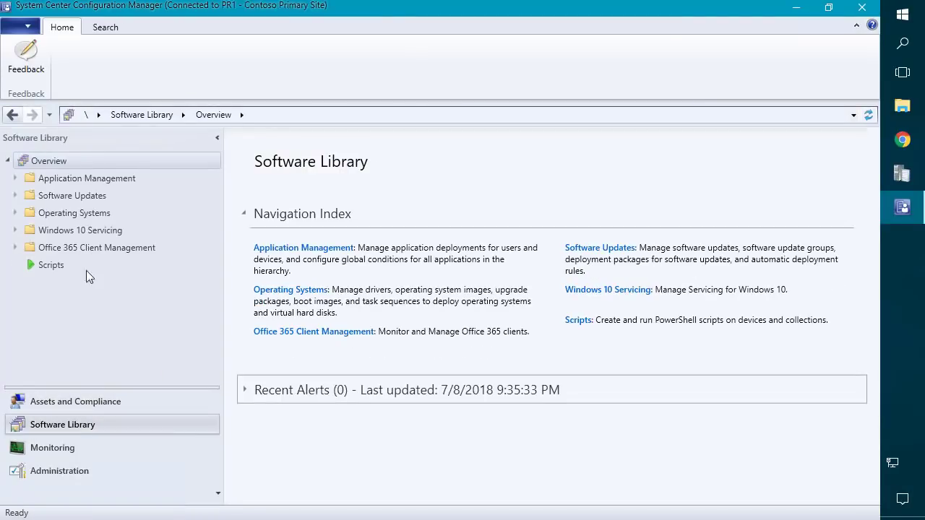
click(44, 213)
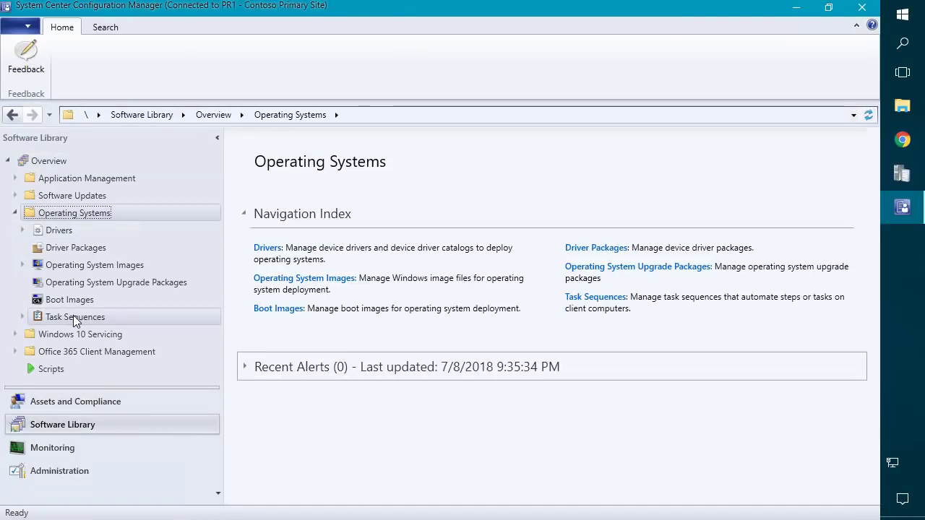
click(75, 318)
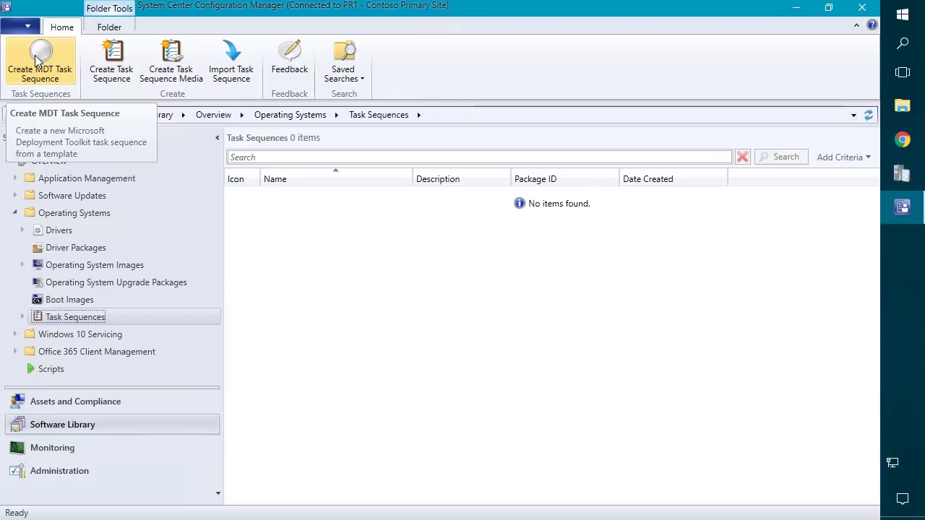
click(36, 59)
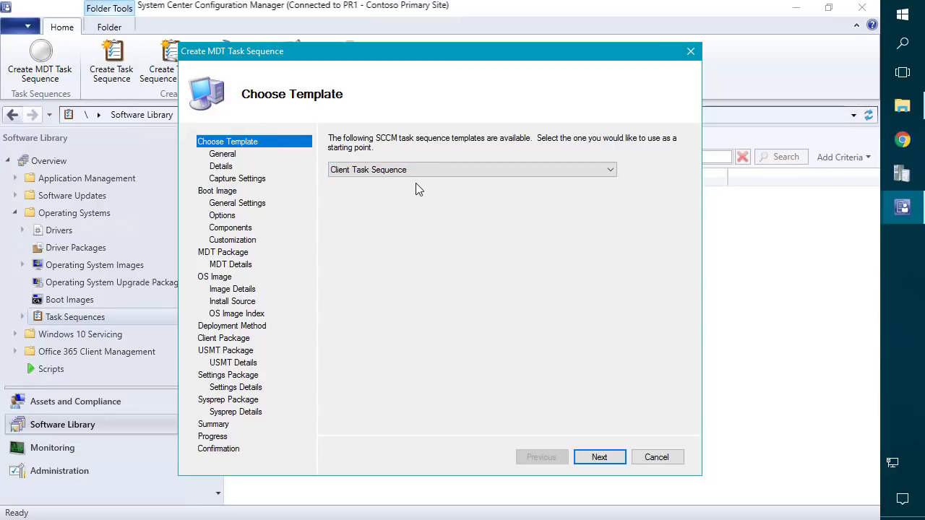
Keep the Client Task Sequence template and name the task sequence 'Deploy Windows Client'.
click(598, 457)
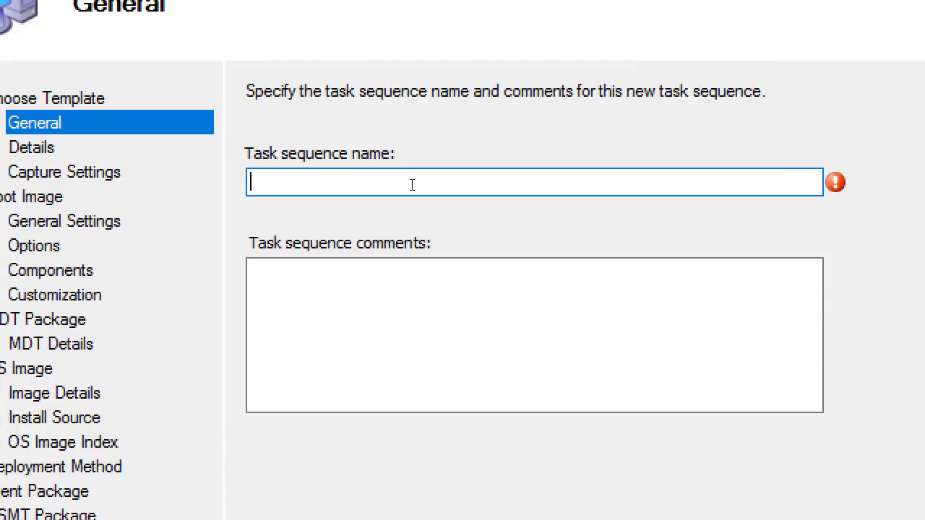
text(Deploy )
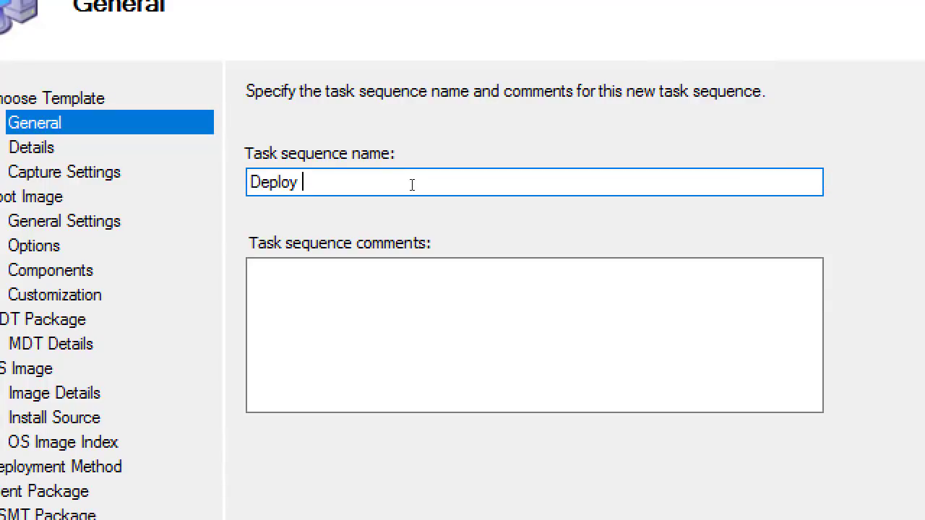
text(Windows Cli)
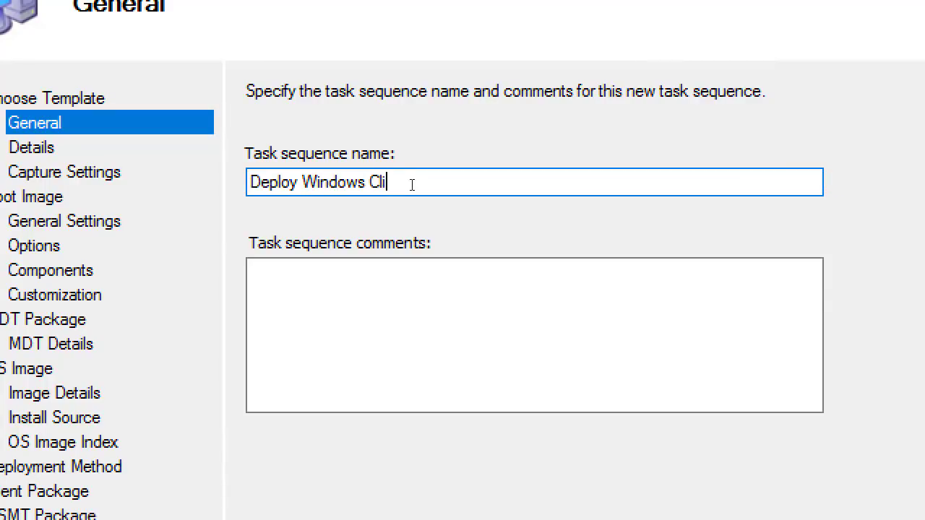
text(ent)
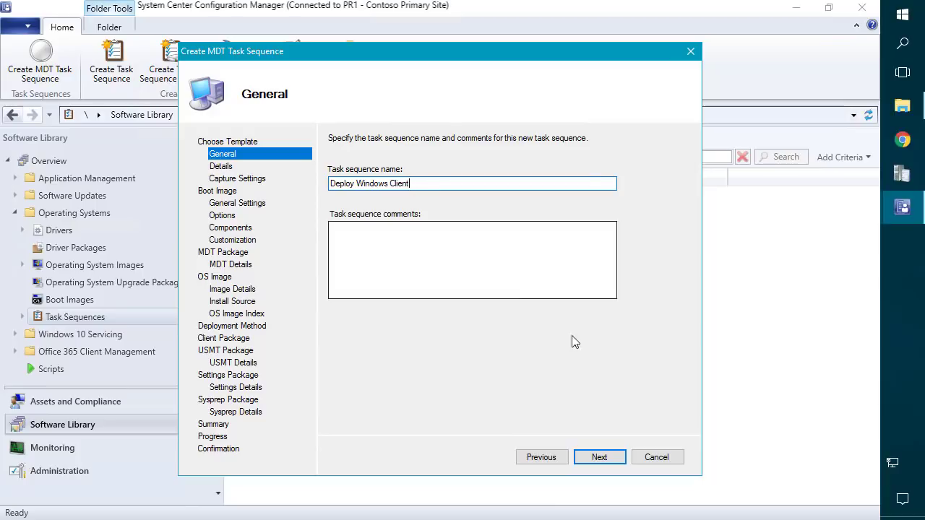
Join the domain contoso using a domain join account and its password.
click(600, 457)
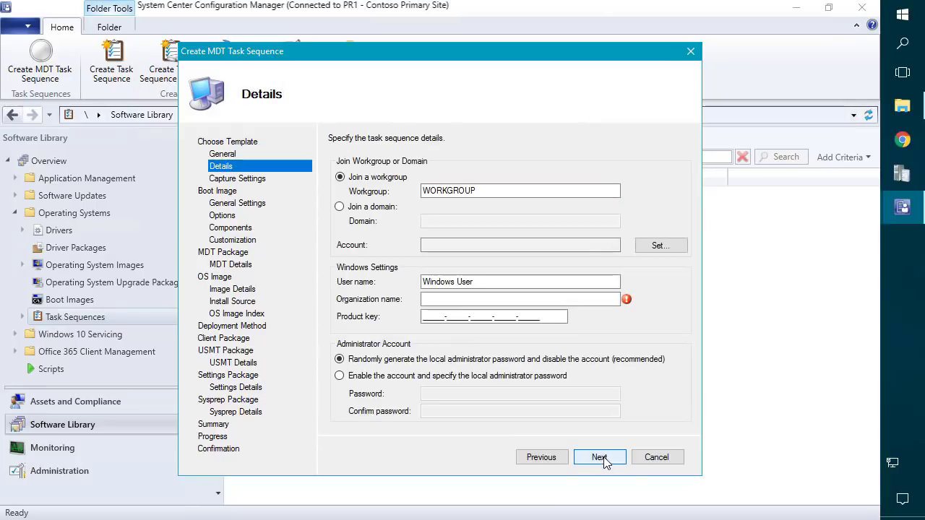
click(373, 211)
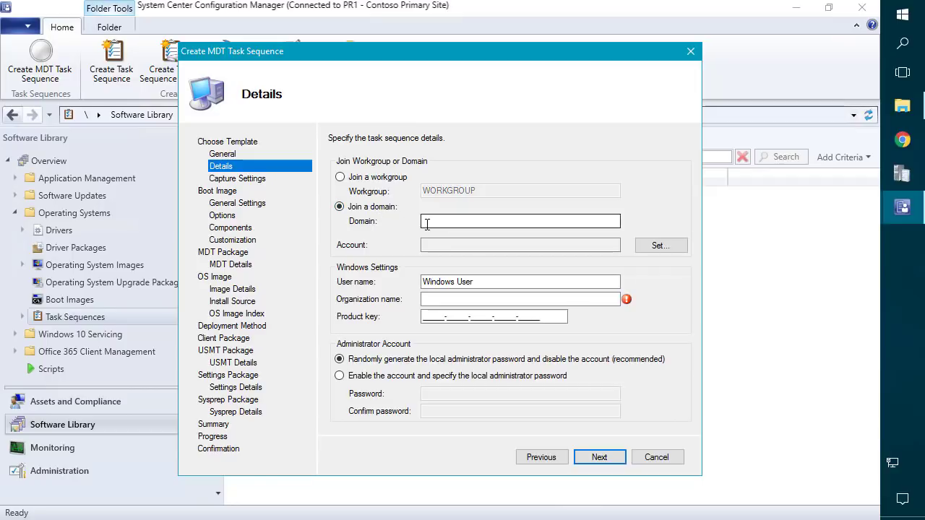
click(471, 222)
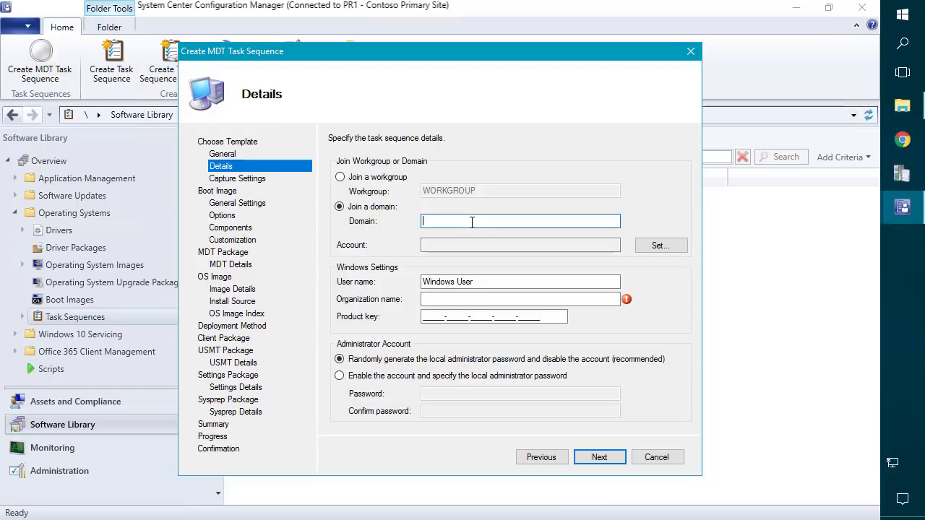
text(contoso.local)
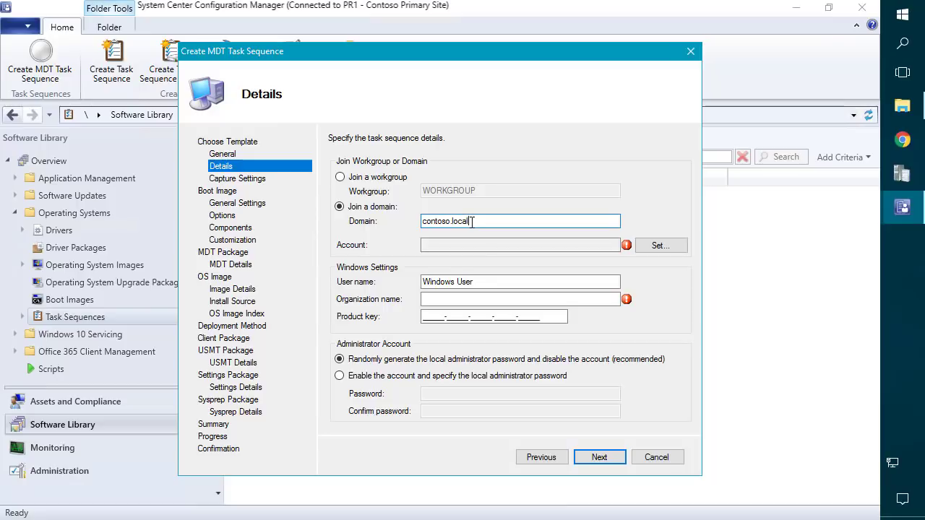
click(658, 245)
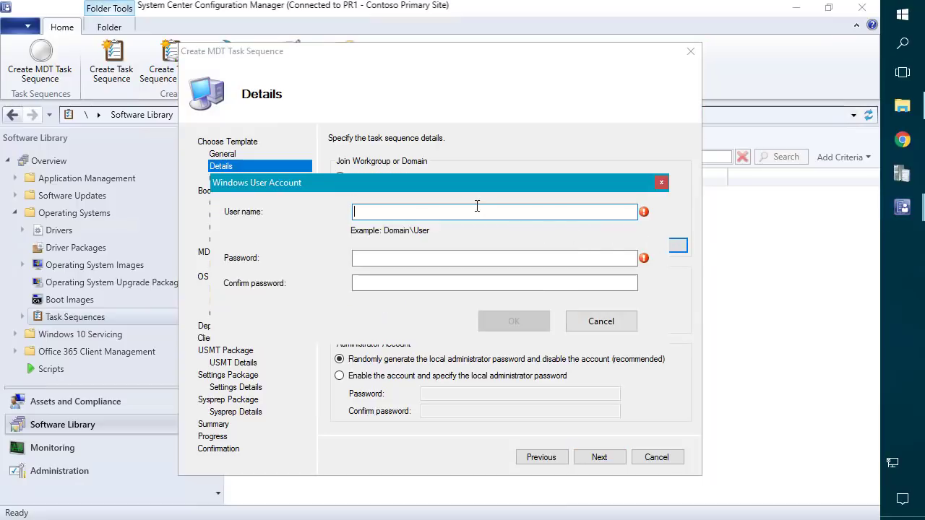
text(contoso\SCCM_DJ)
key(Tab)
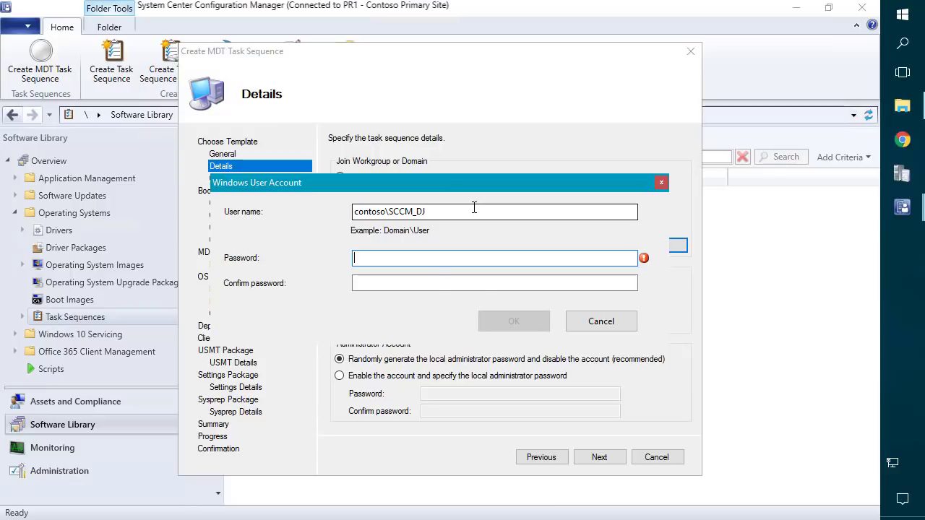
text(P@s•••••••••)
click(432, 285)
text(••••••)
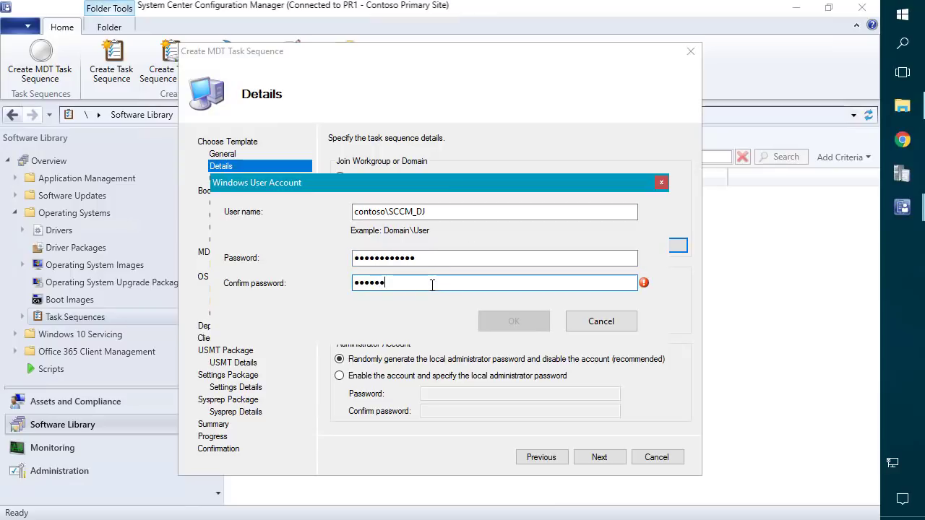
text(••••••)
click(522, 321)
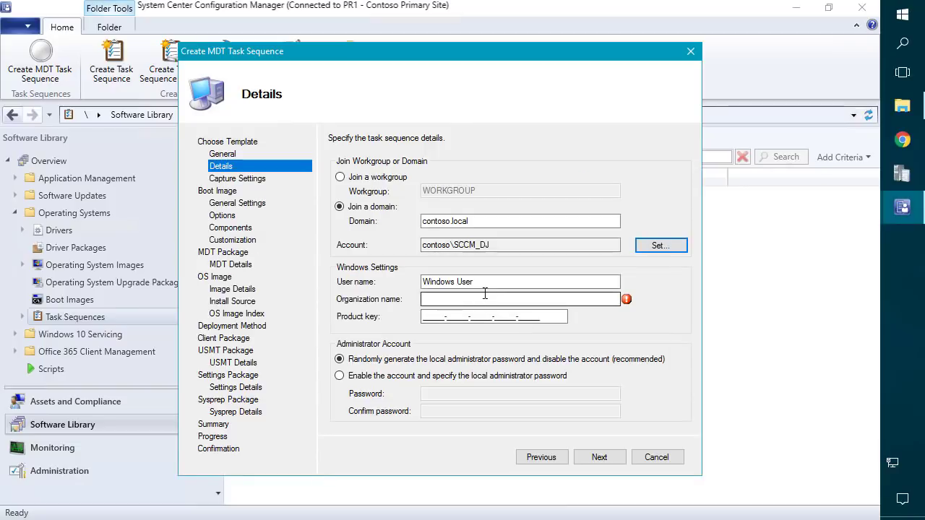
Set both the user name and organization name to CONTOSO IT.
key(Tab)
text(CONTOSO IT)
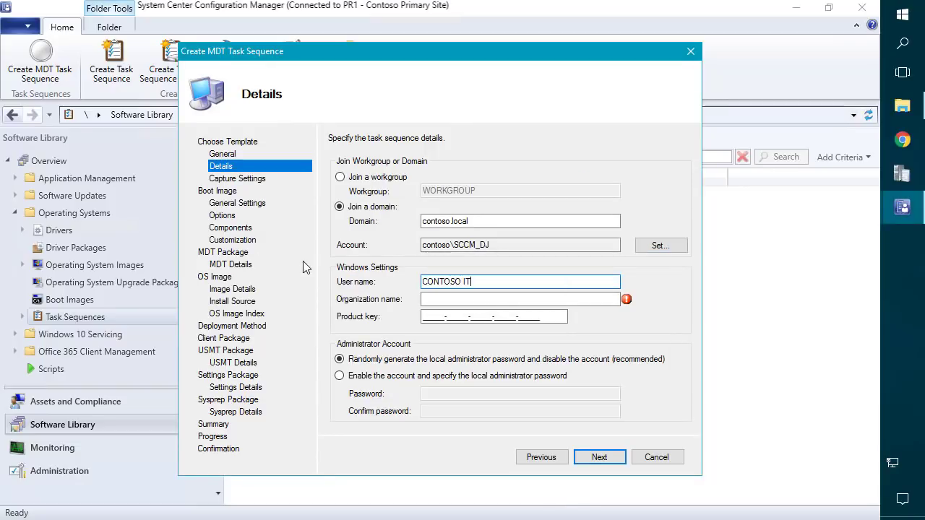
key(ctrl+a)
key(ctrl+c)
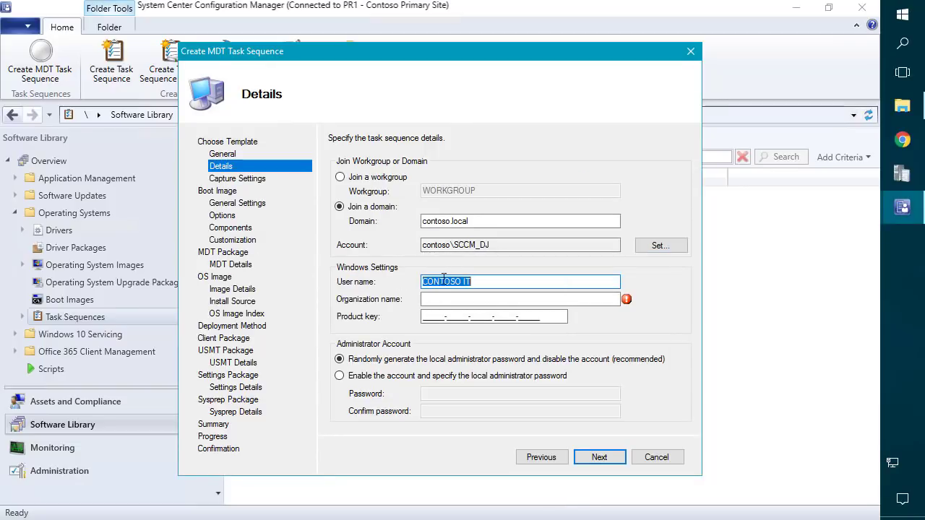
click(433, 297)
key(ctrl+v)
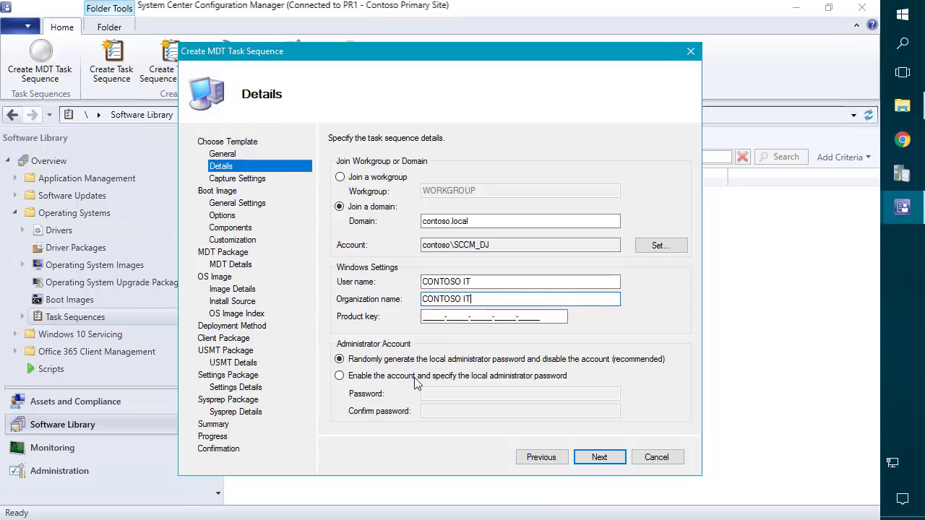
Enable the local administrator account and enter its password twice.
click(378, 378)
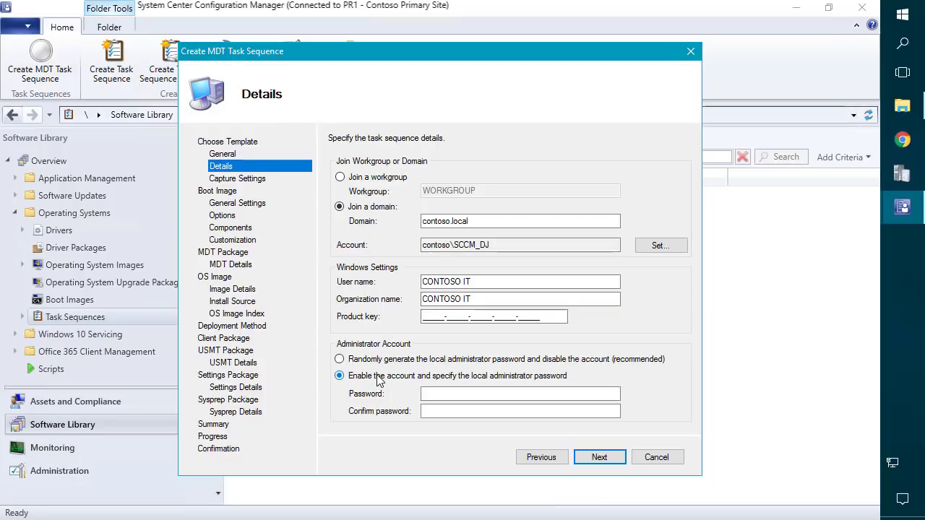
click(449, 394)
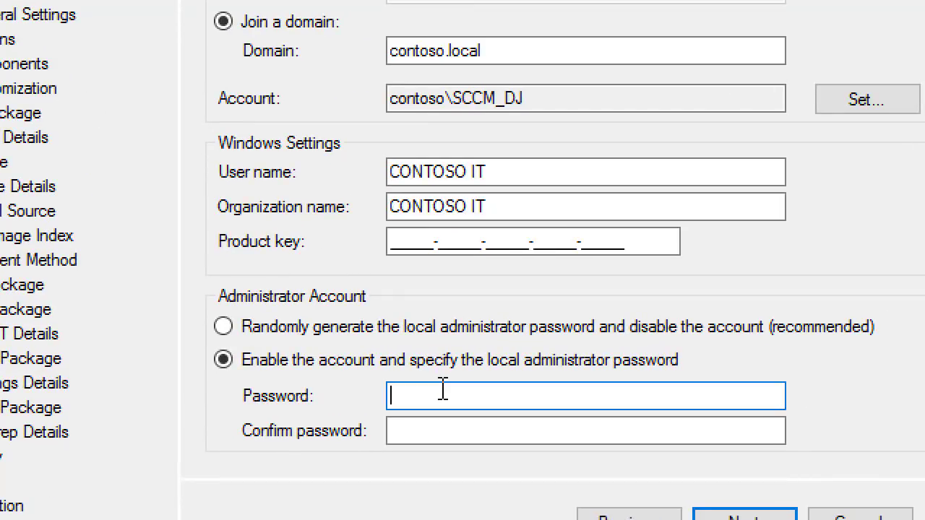
text(******)
key(Tab)
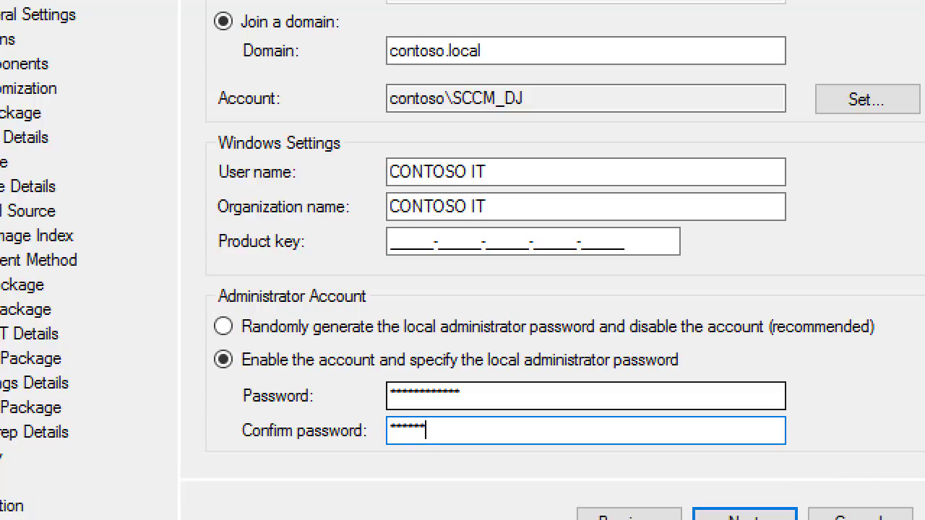
text(*********)
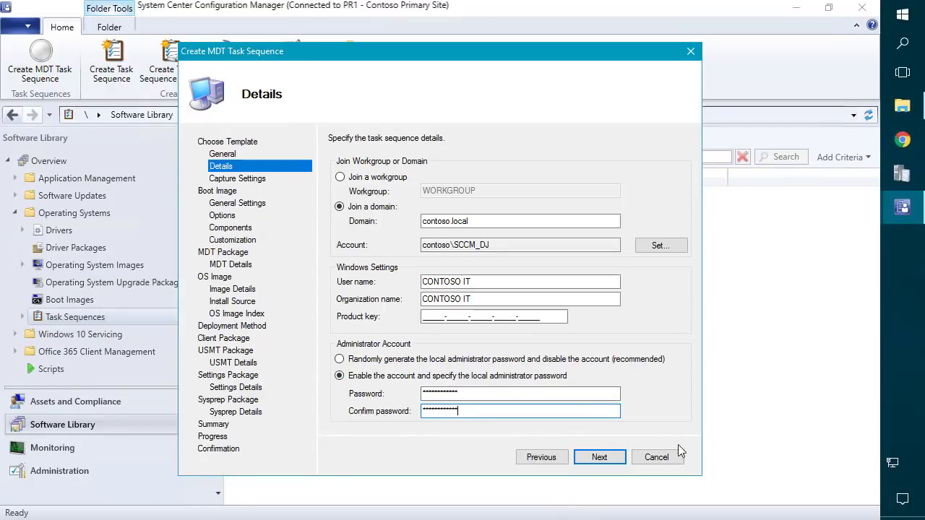
Skip image capture and select Boot image (x64) as the task sequence boot image.
click(599, 458)
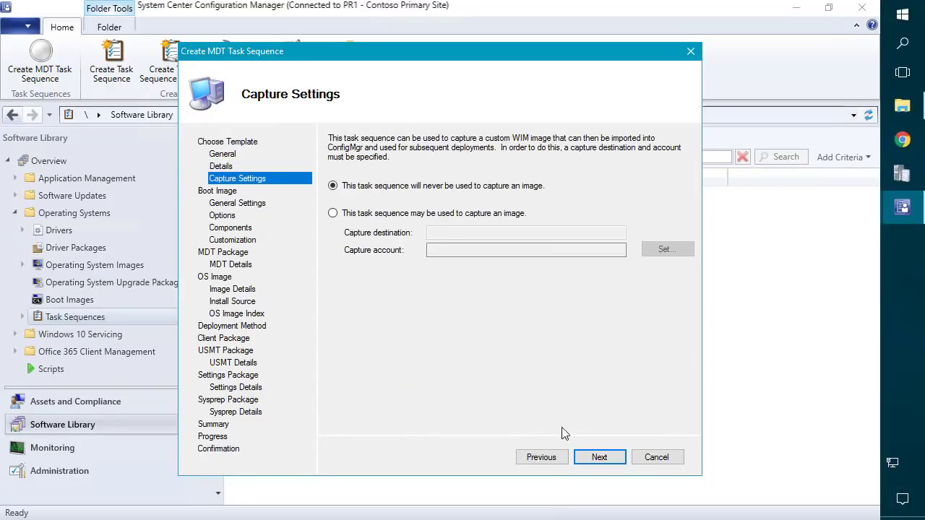
click(610, 460)
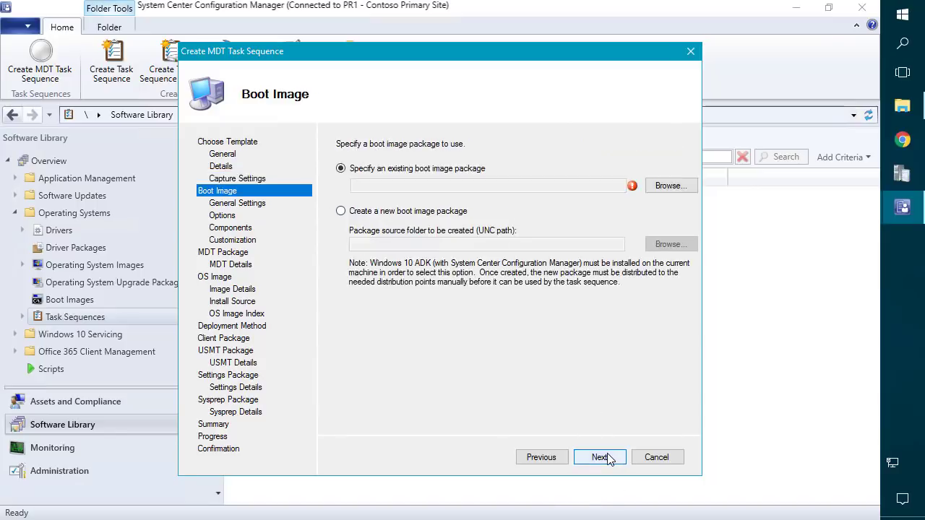
click(666, 185)
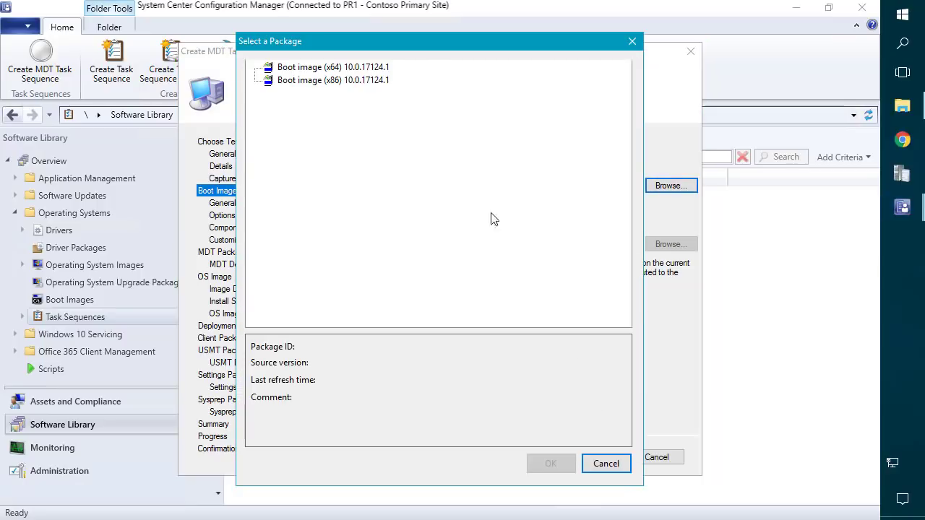
click(337, 67)
click(549, 464)
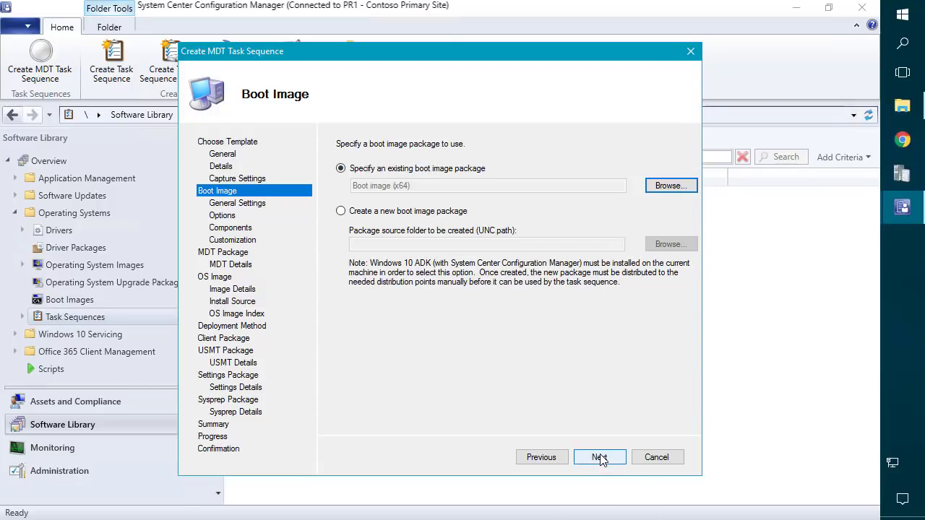
click(600, 458)
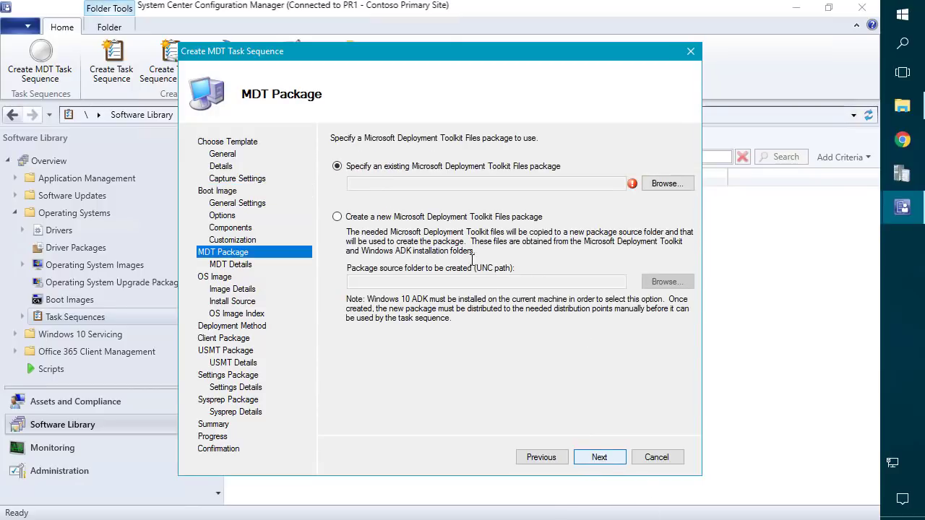
Choose a new MDT Toolkit Files package and show the \\sccm.contoso.local\Sources\OSD\MDT folder.
click(396, 217)
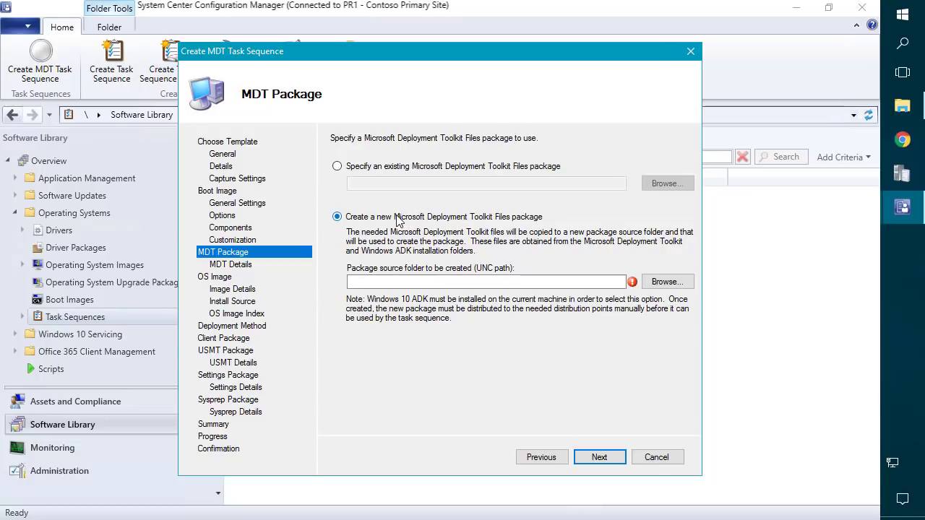
click(902, 105)
click(563, 147)
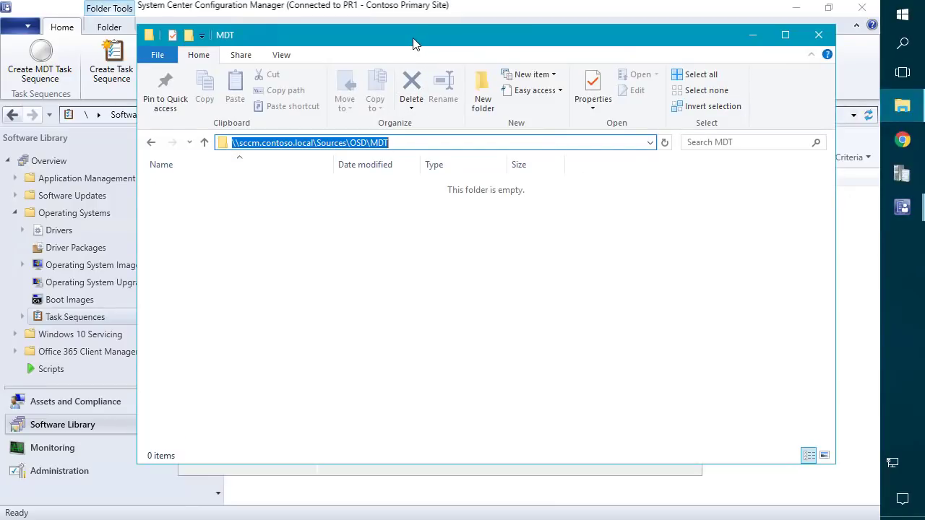
Arrange the File Explorer and task sequence wizard windows side by side.
drag(416, 41, 507, 31)
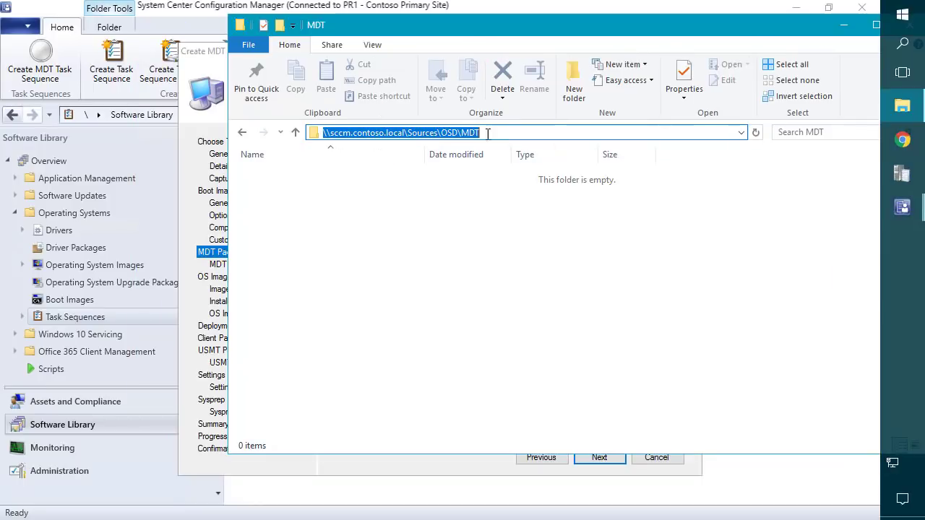
click(431, 227)
click(424, 37)
drag(423, 32, 430, 32)
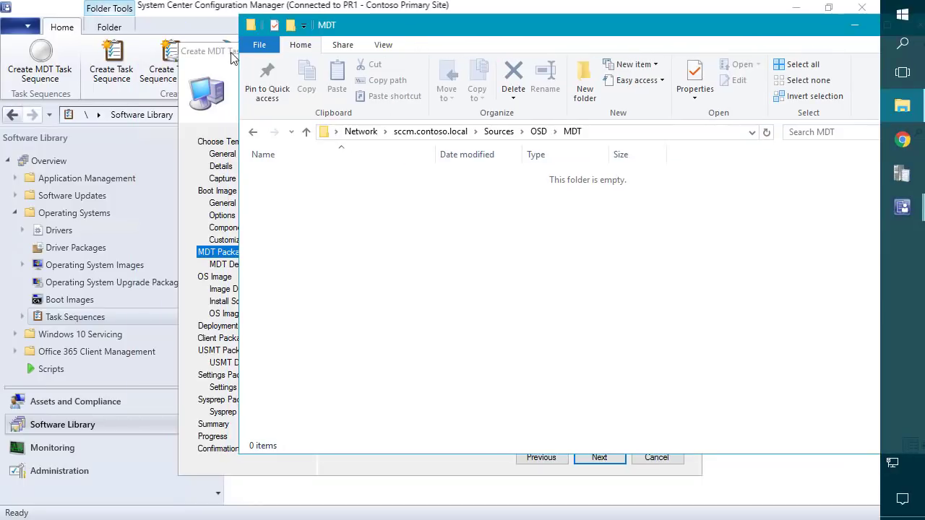
drag(231, 53, 63, 50)
click(600, 250)
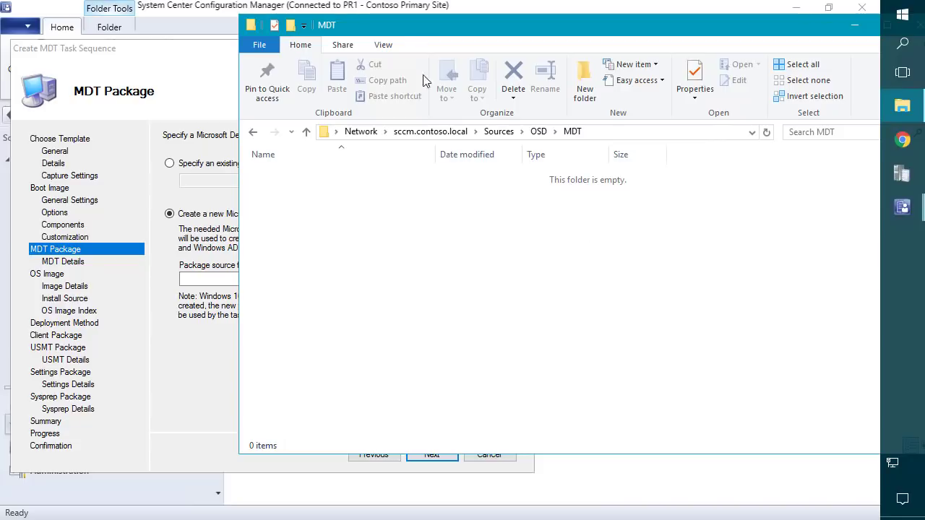
drag(396, 26, 514, 69)
Create and open a new folder named 'MDT Toolkit Package' in the MDT share.
right_click(527, 301)
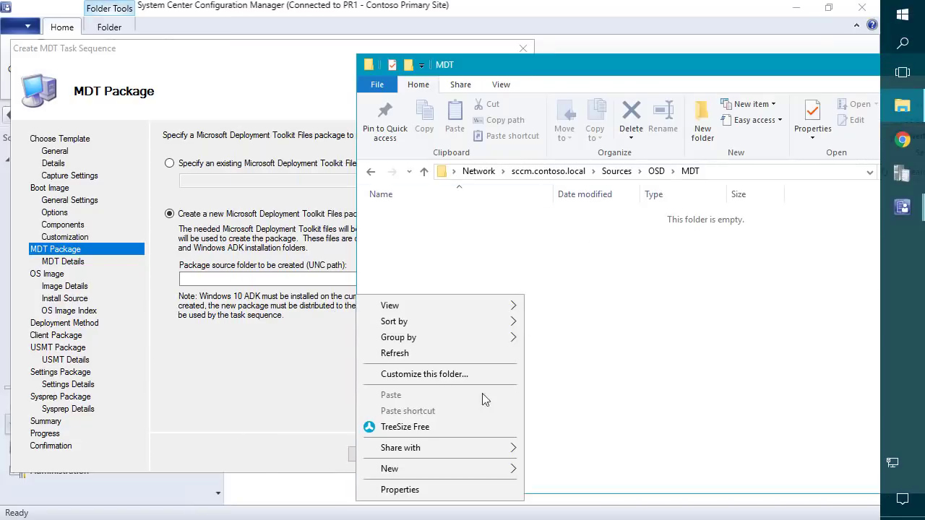
mouse_move(438, 469)
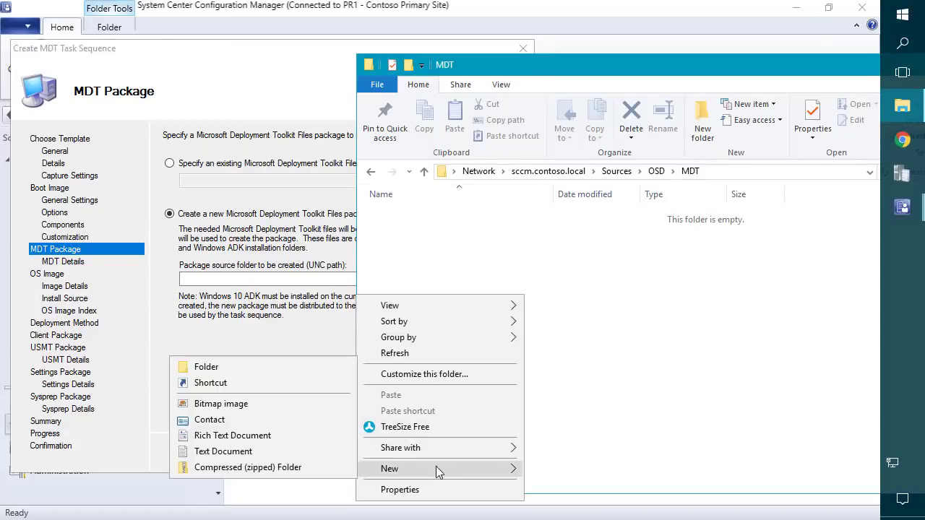
click(221, 366)
text(MDT)
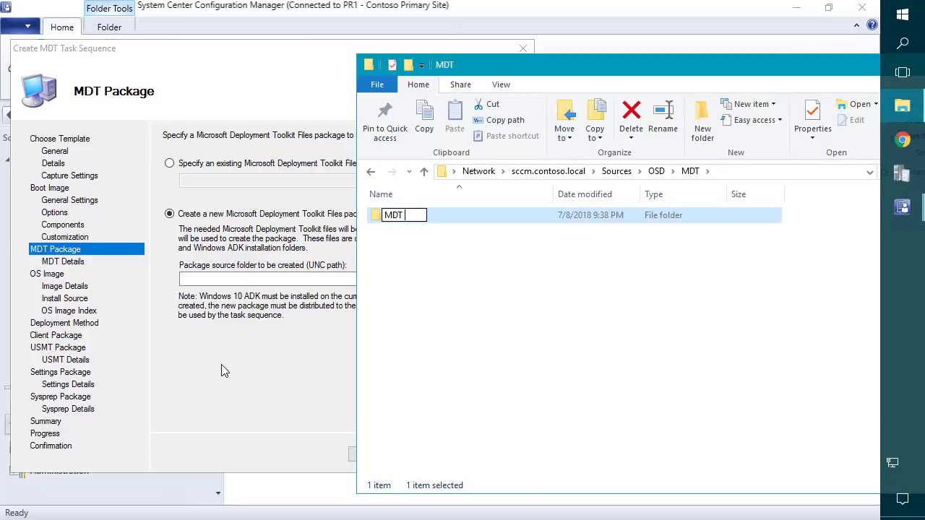
text( Toolkit Pa)
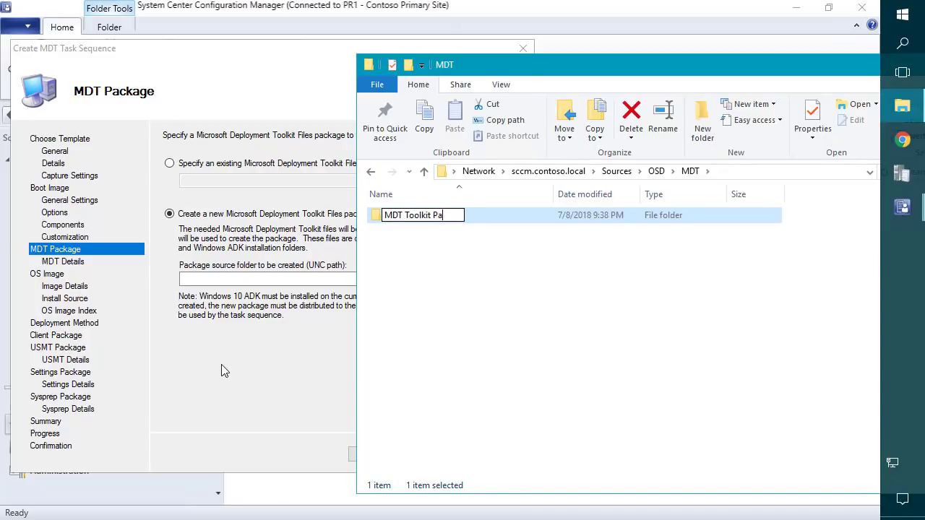
text(ckage)
key(Return)
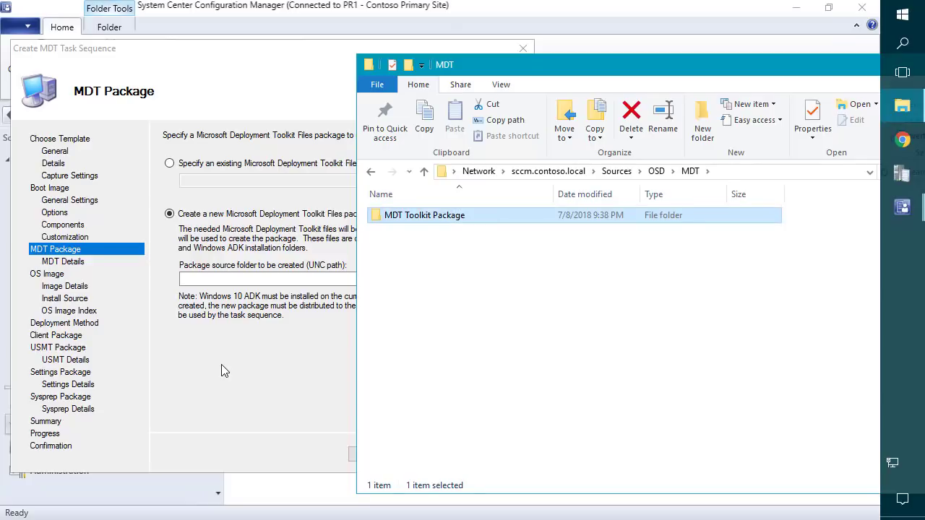
key(Return)
Paste the new folder's network path into the wizard's package source folder field.
click(820, 173)
key(ctrl+c)
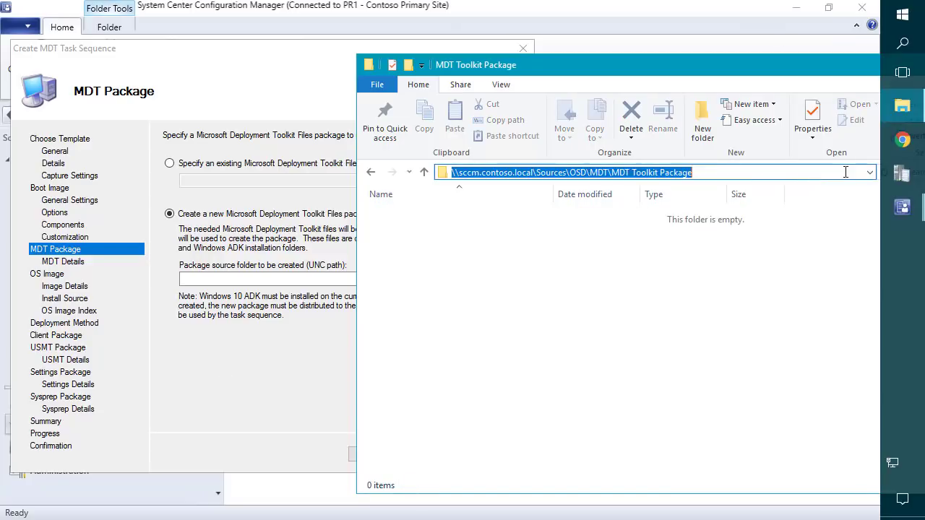
click(263, 375)
click(265, 279)
key(ctrl+v)
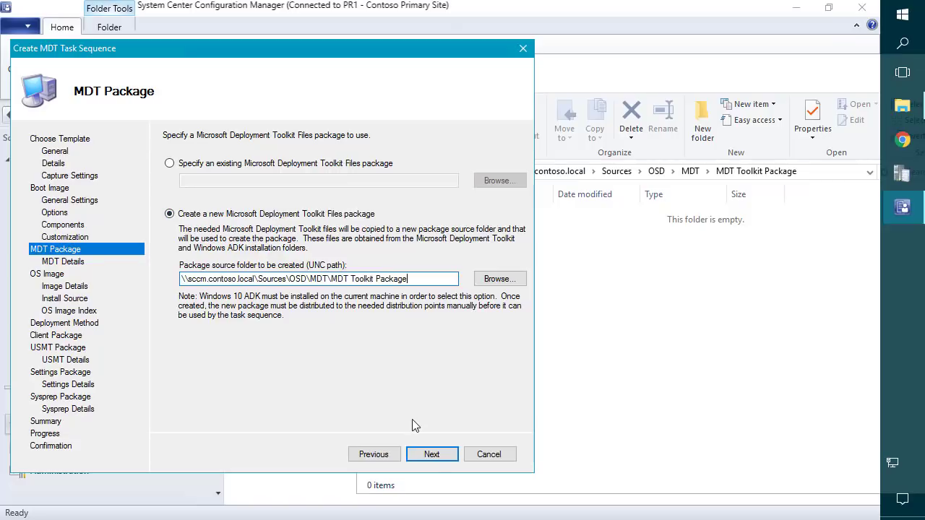
Name the package 'MDT Toolkit Package', copying the name from the folder path.
click(439, 458)
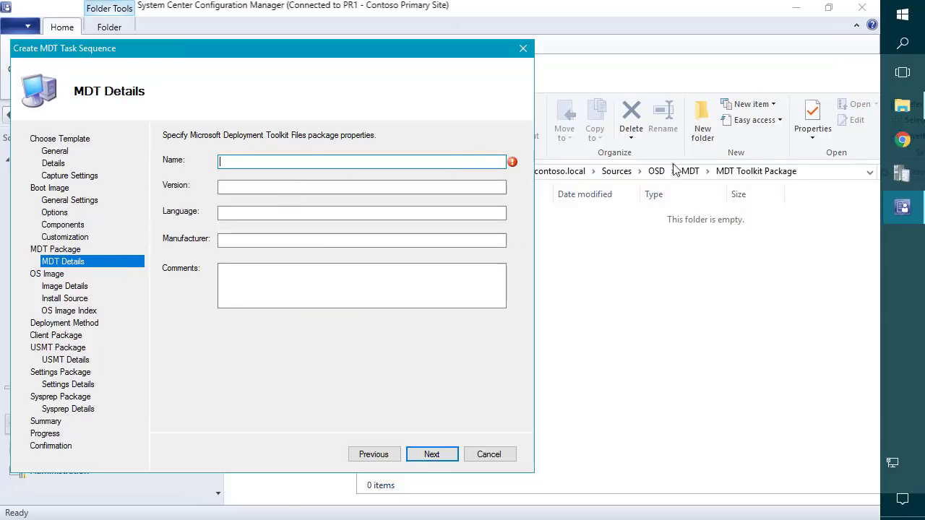
click(817, 171)
drag(818, 172, 614, 180)
key(ctrl+c)
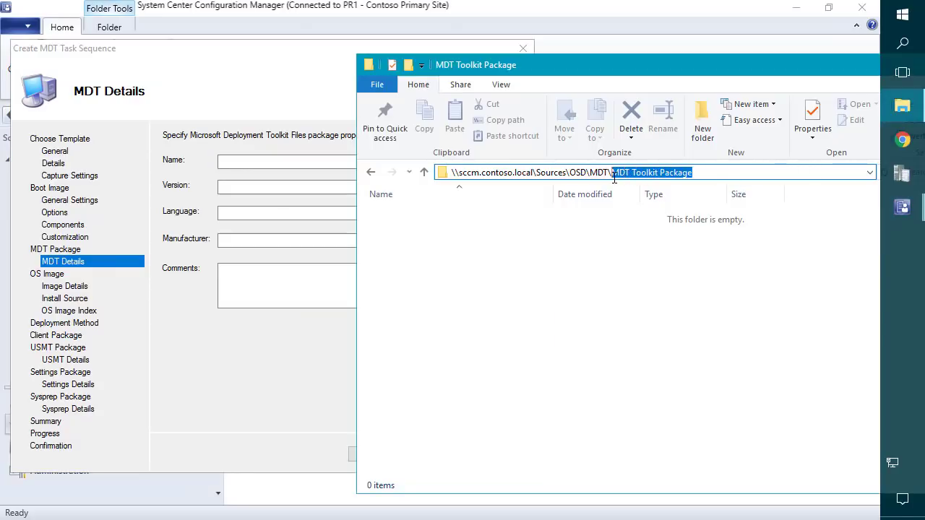
click(280, 162)
key(ctrl+v)
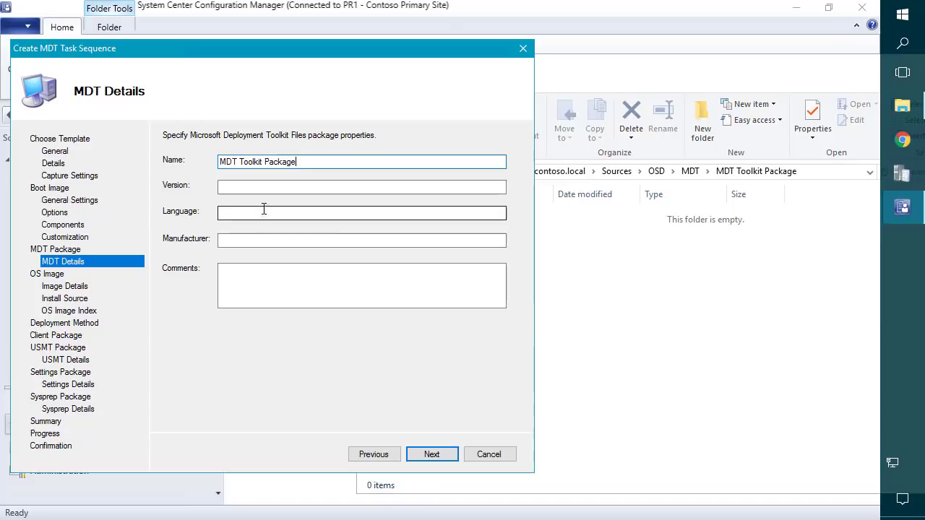
Enter version 1.0 and comment 'Used for UDI deployment', then advance.
click(242, 185)
text(1.0)
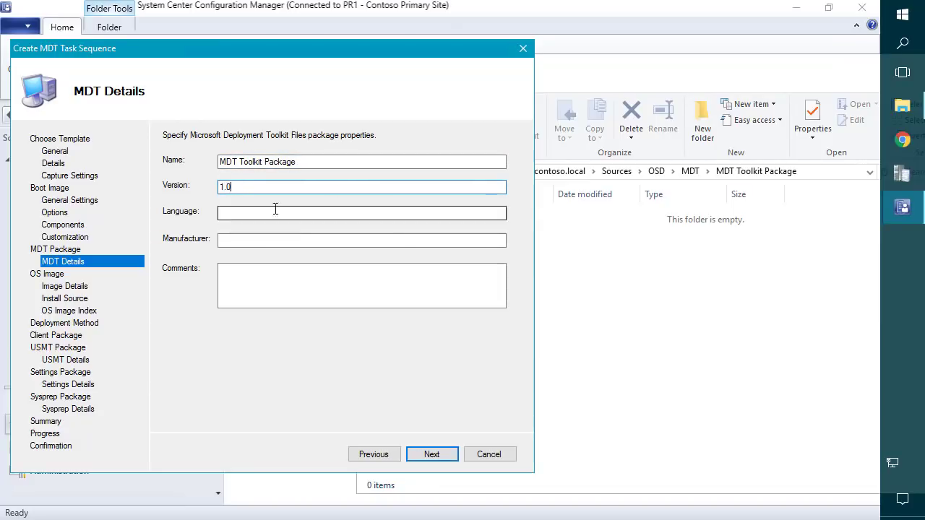
click(253, 279)
text(Use)
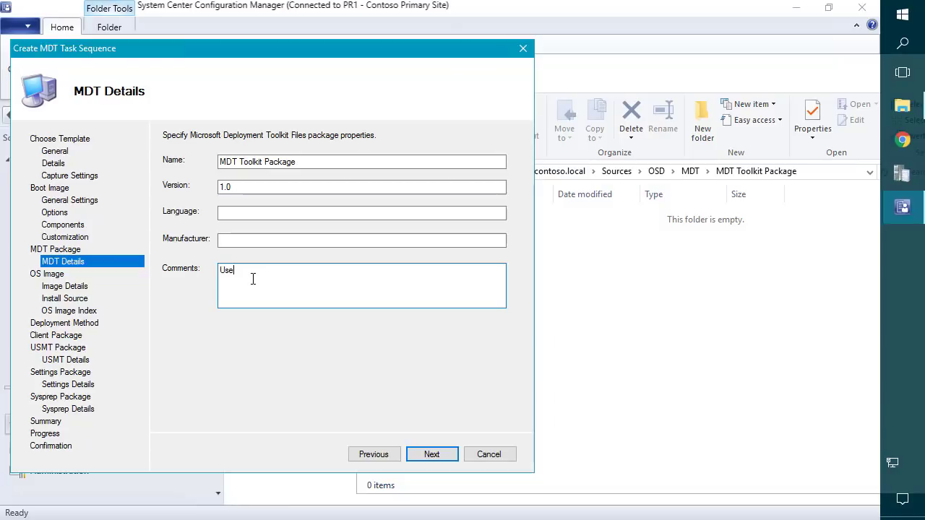
text(d for UDI deployment)
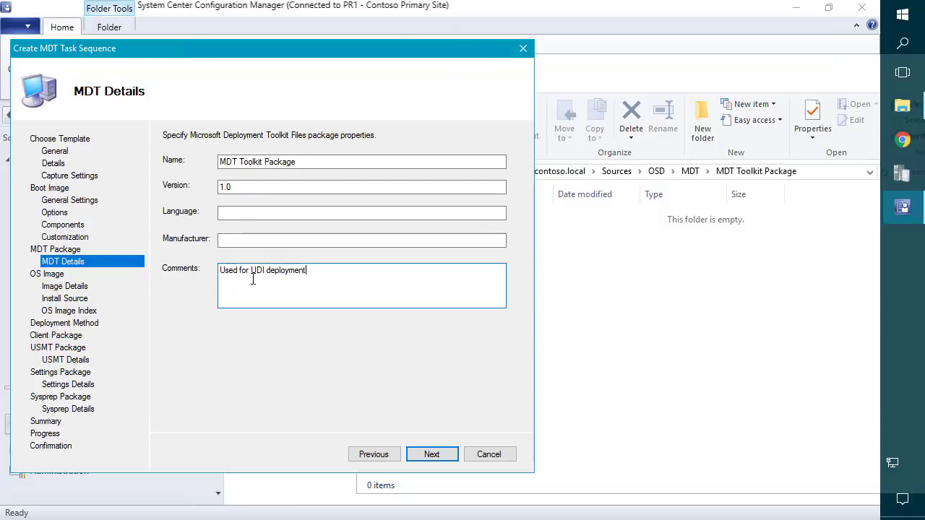
key(Return)
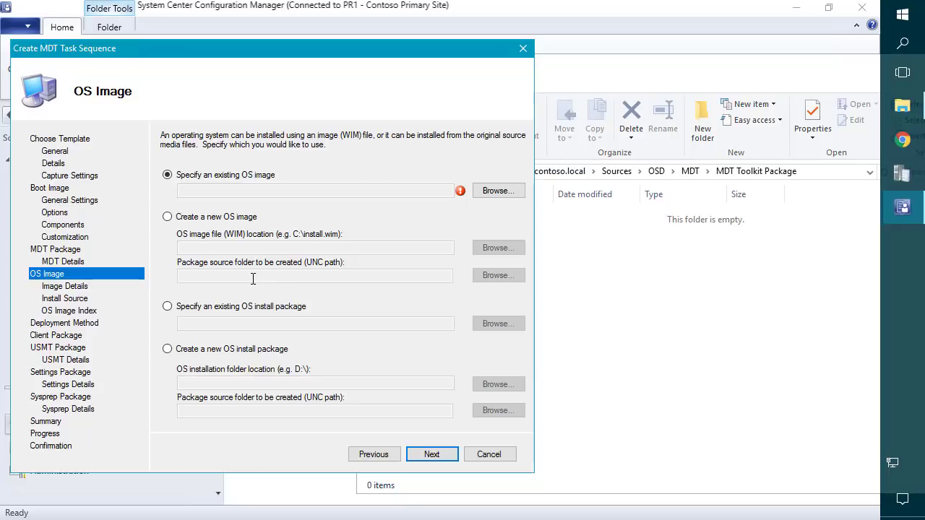
Select the existing Windows 10 1803 x64 - Enterprise Only - Updated image as the OS image and continue.
click(498, 191)
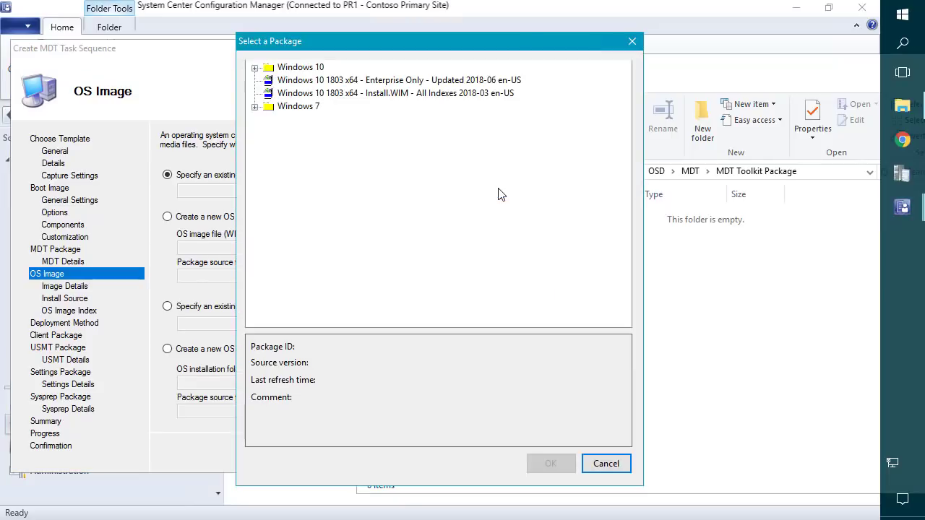
click(391, 85)
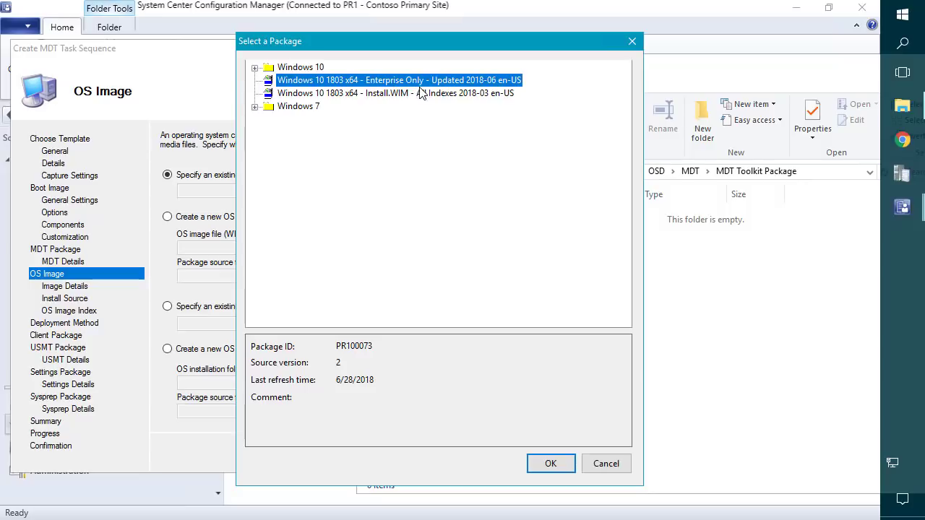
click(551, 464)
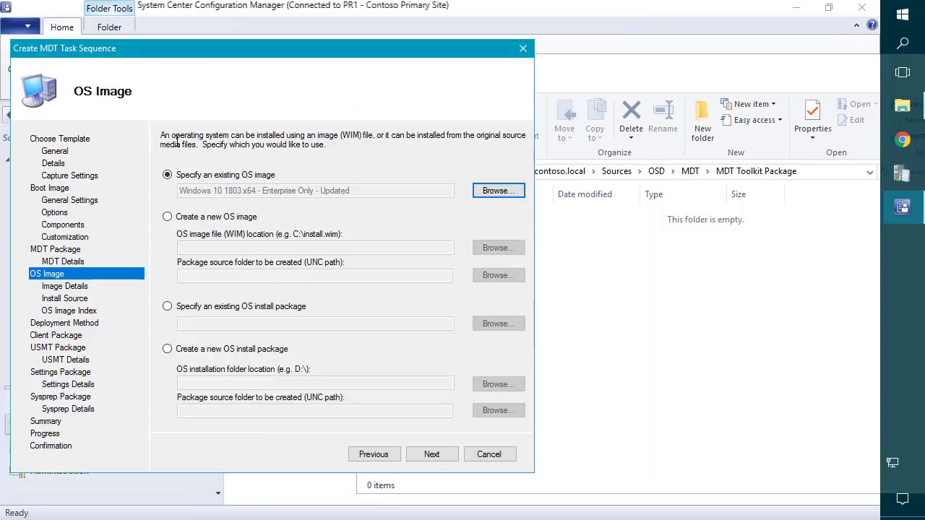
click(427, 454)
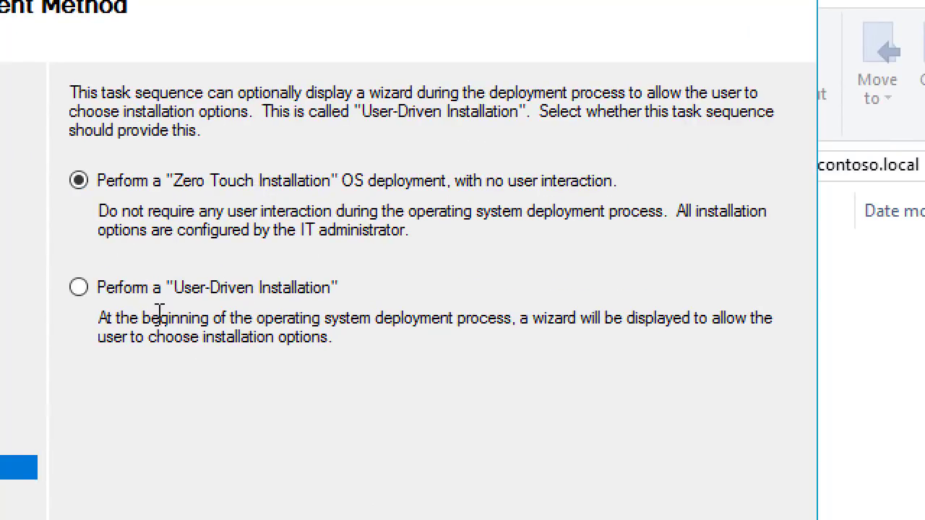
Choose Perform a User-Driven Installation as the deployment method and continue to the Client Package page.
click(105, 288)
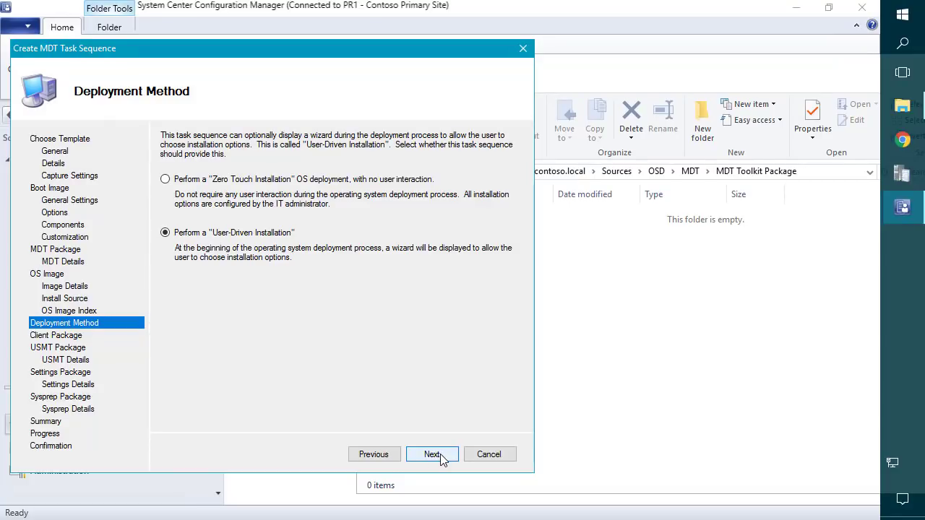
click(432, 455)
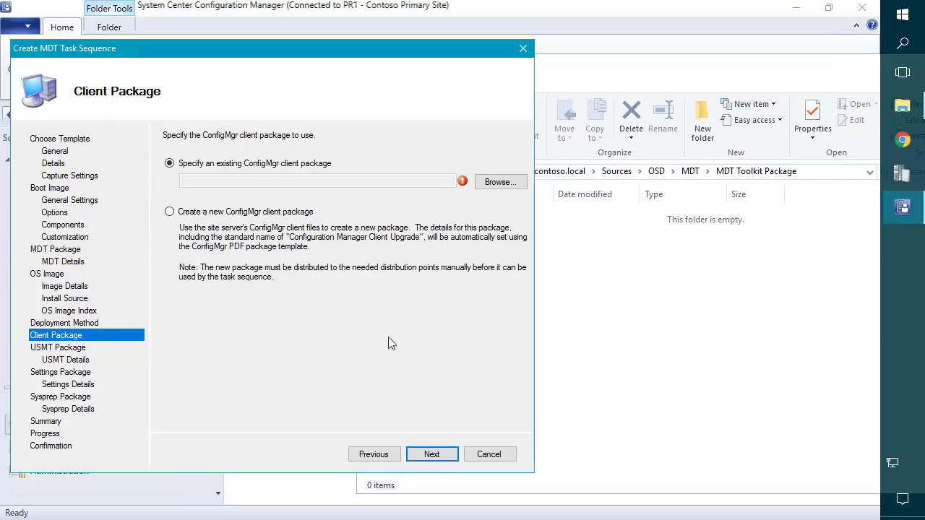
Use the existing Configuration Manager Client Package and continue to the USMT page.
click(498, 183)
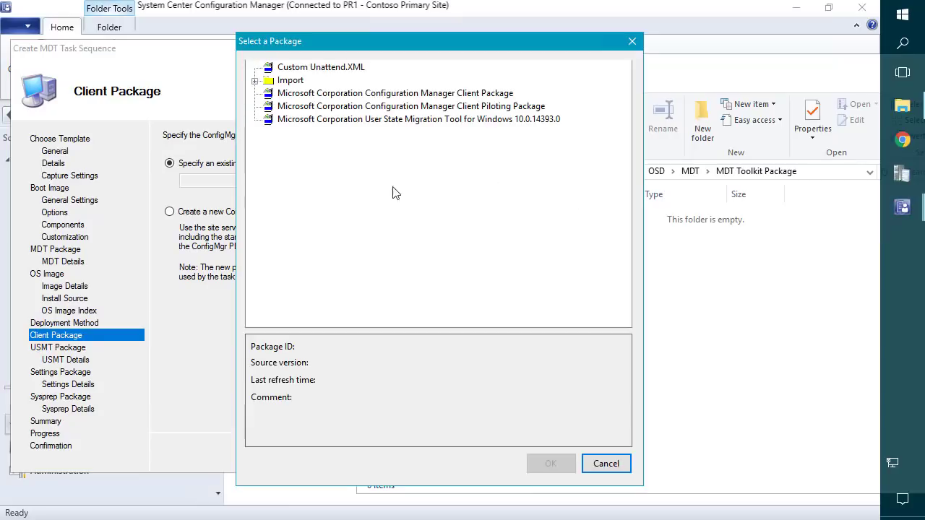
click(383, 98)
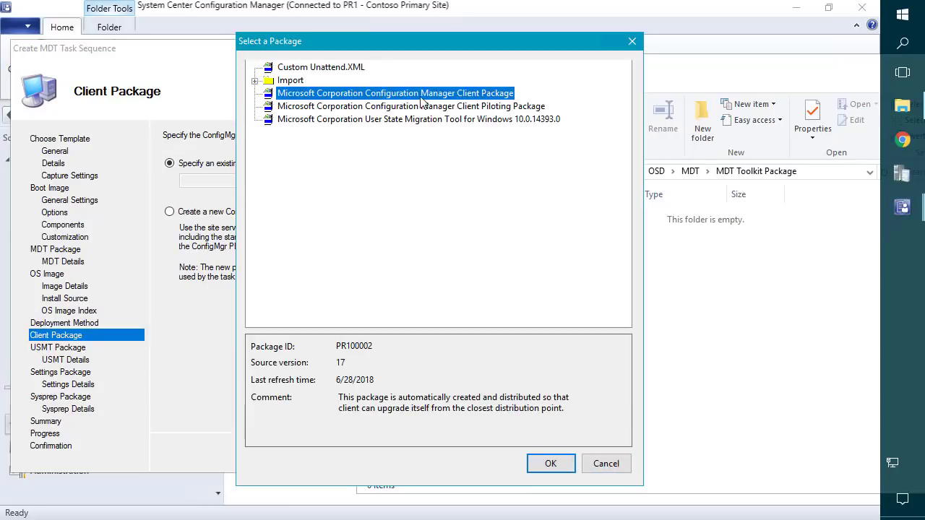
click(553, 465)
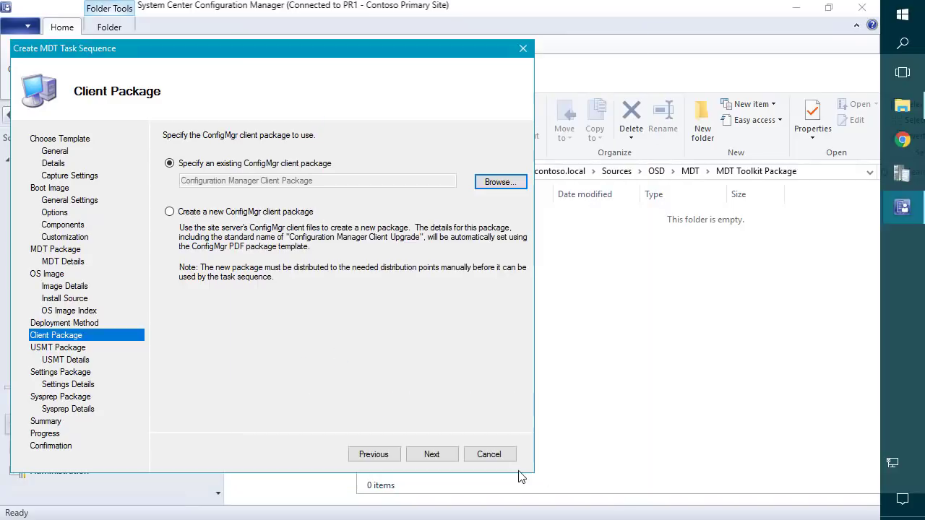
click(434, 454)
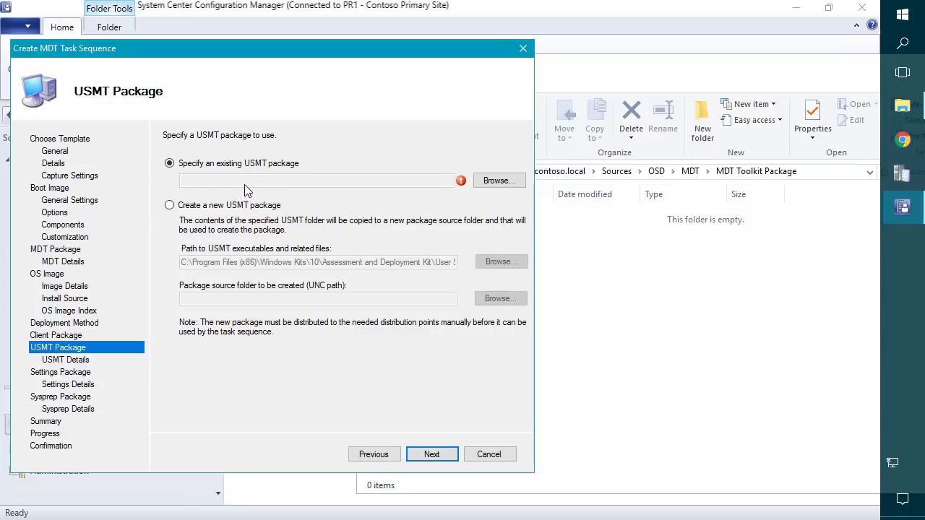
Use the User State Migration Tool for Windows package and opt to create a new settings package.
click(497, 181)
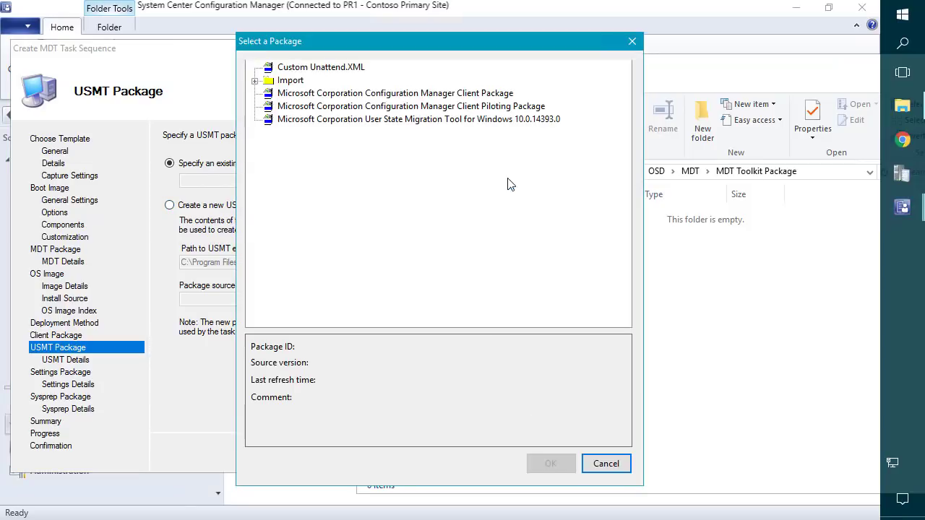
click(458, 120)
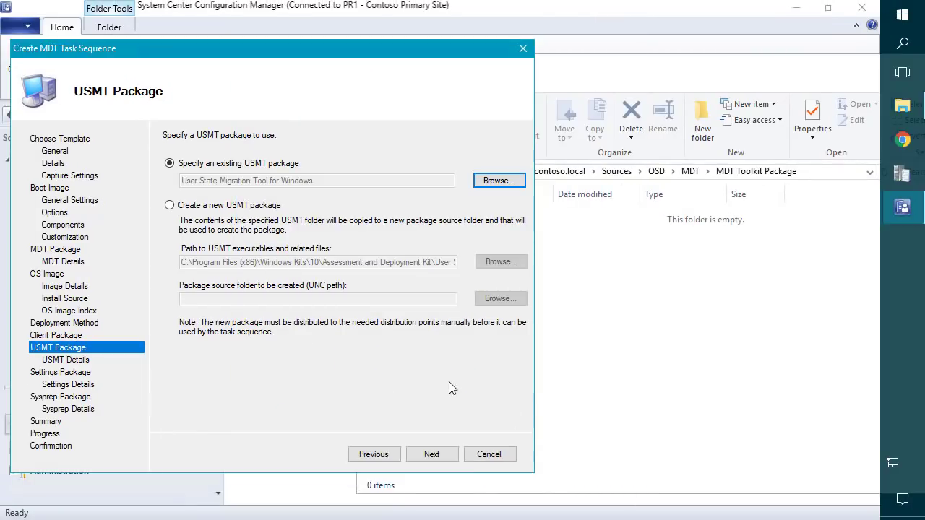
click(436, 455)
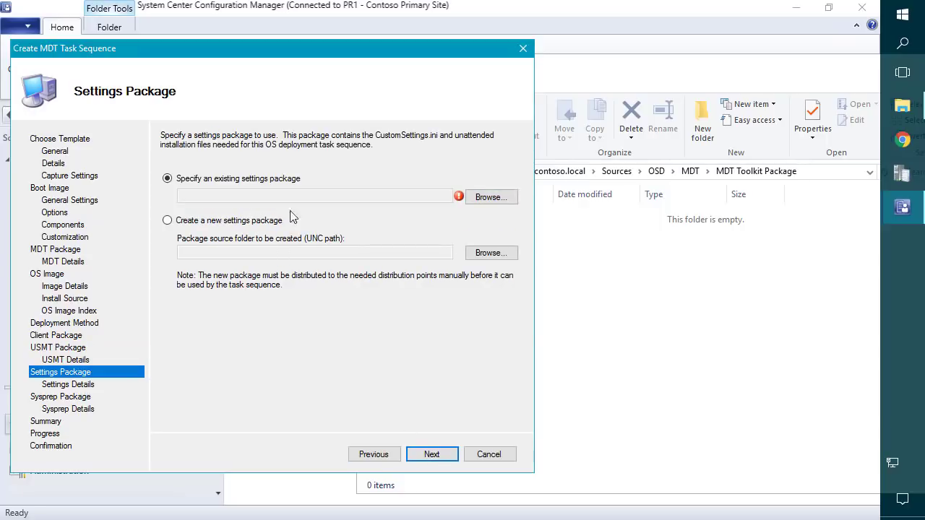
click(240, 226)
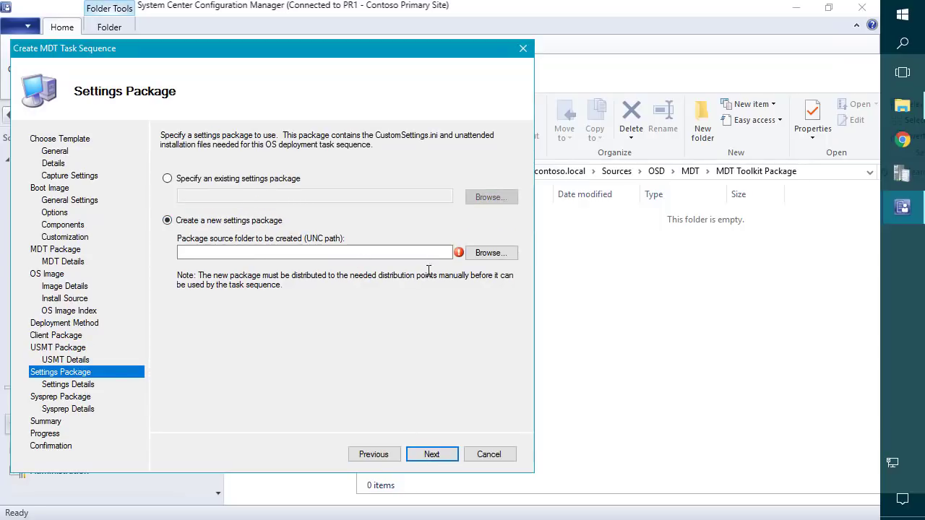
click(691, 318)
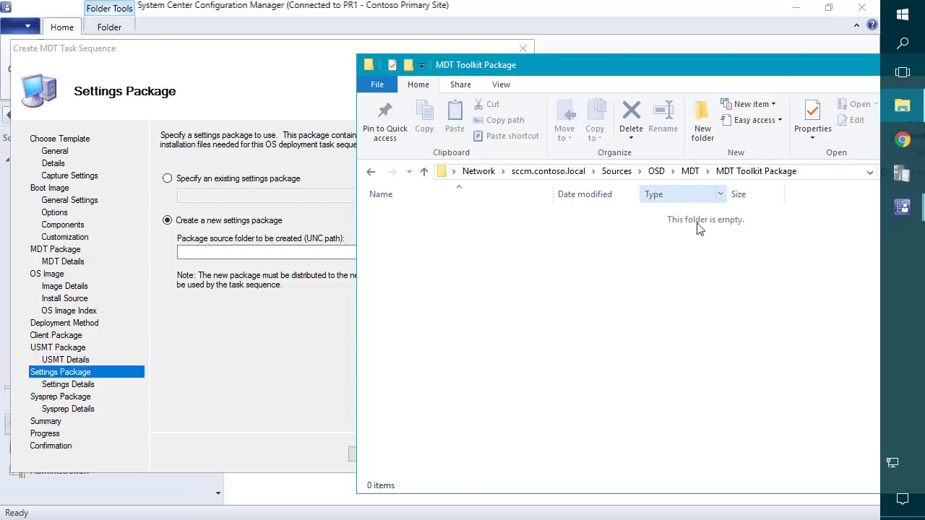
Create a new folder named 'MDT Settings Package' in the MDT share folder.
key(BackSpace)
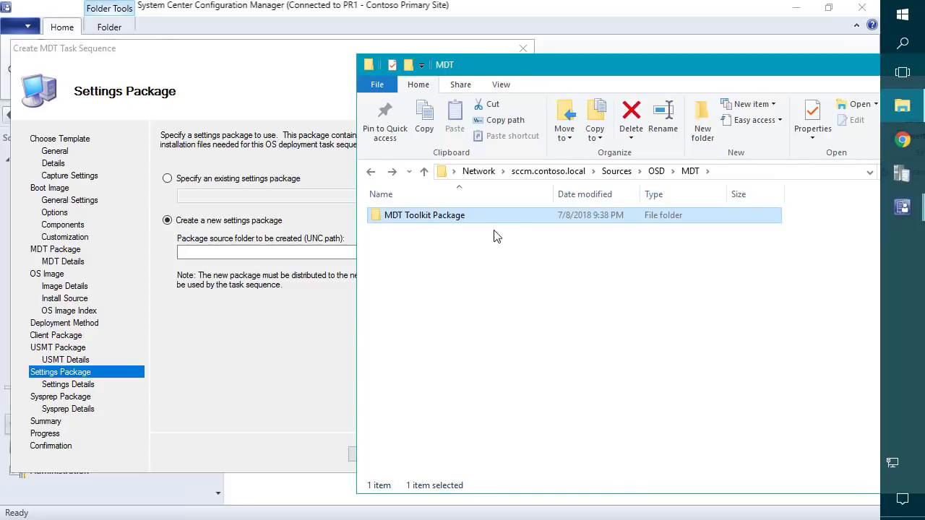
click(434, 217)
key(ctrl+c)
right_click(443, 275)
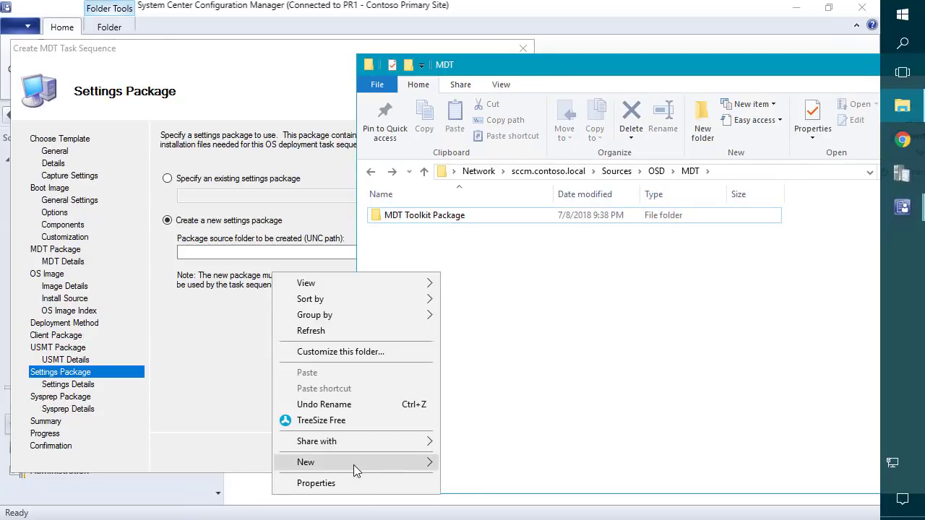
mouse_move(353, 465)
click(153, 360)
key(ctrl+v)
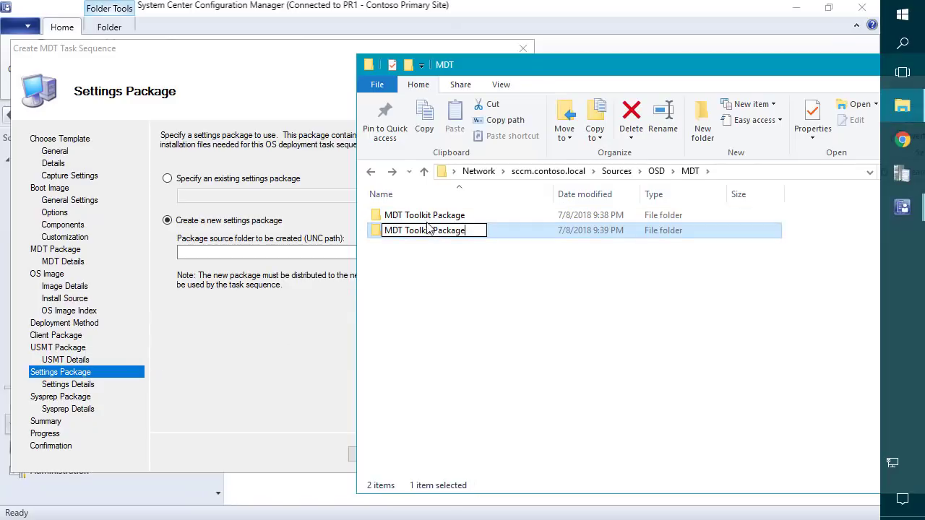
key(Return)
click(555, 414)
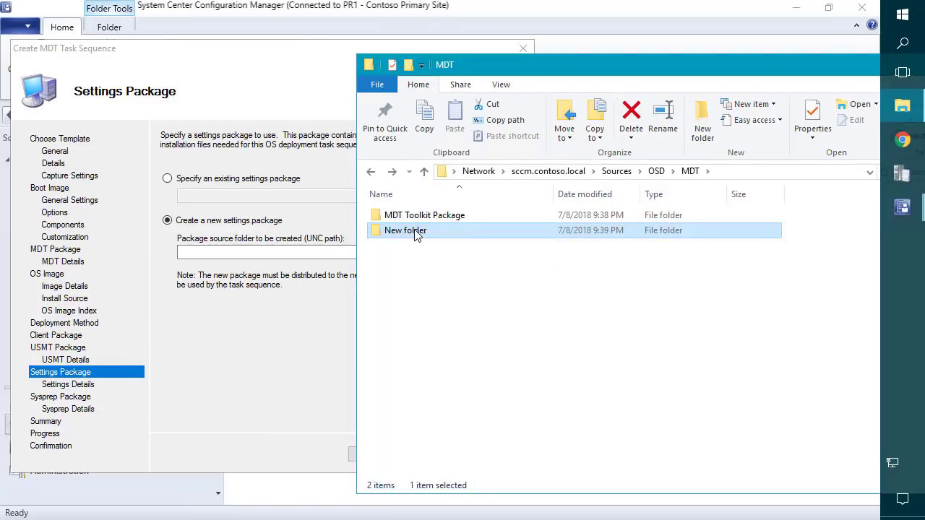
key(F2)
text(MDT )
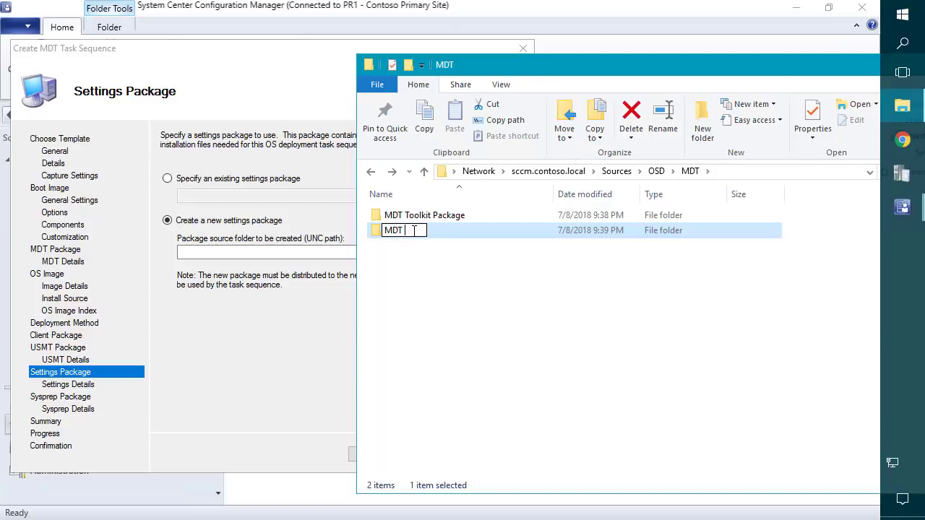
text(Settings P)
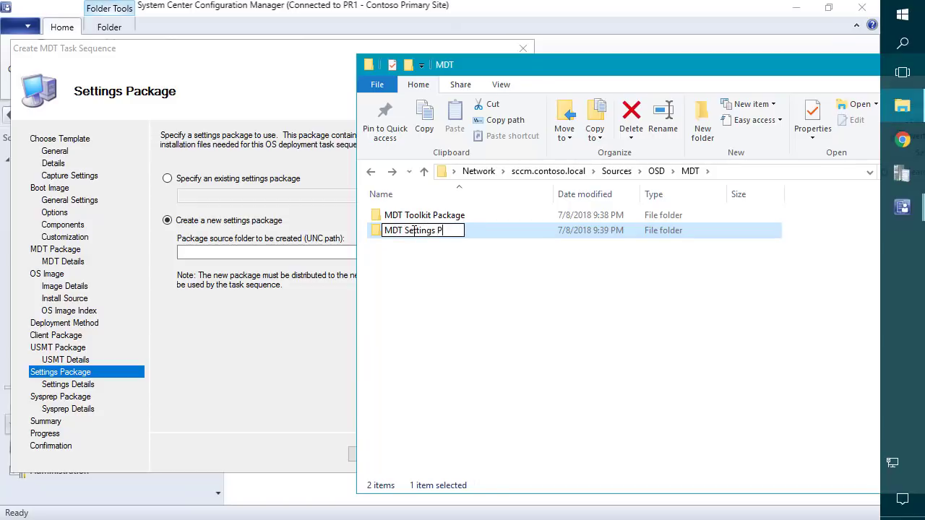
text(ackage)
key(Return)
key(Return)
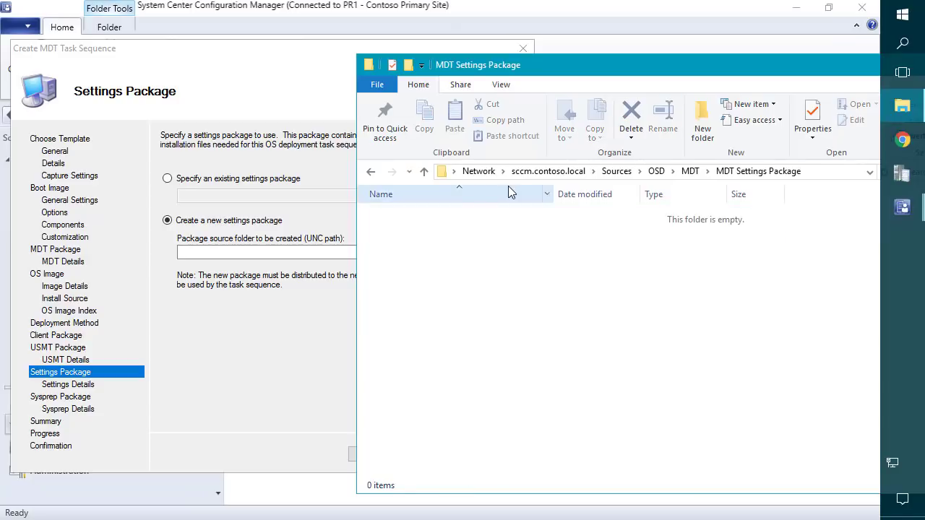
Use the MDT Settings Package folder's network path as the package source and continue.
click(817, 178)
key(ctrl+c)
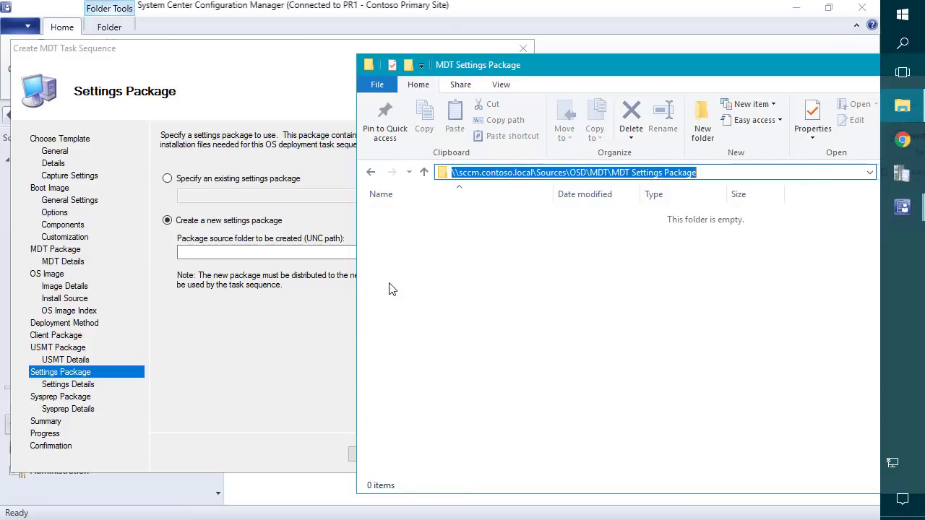
click(311, 254)
key(ctrl+v)
click(447, 456)
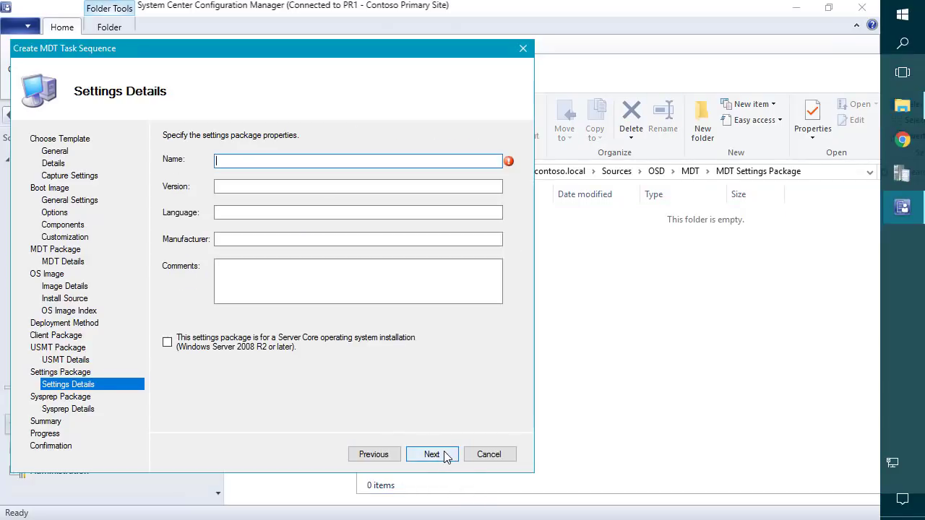
Name the settings package 'MDT Settings Package' with version 1.0.
click(811, 174)
click(793, 173)
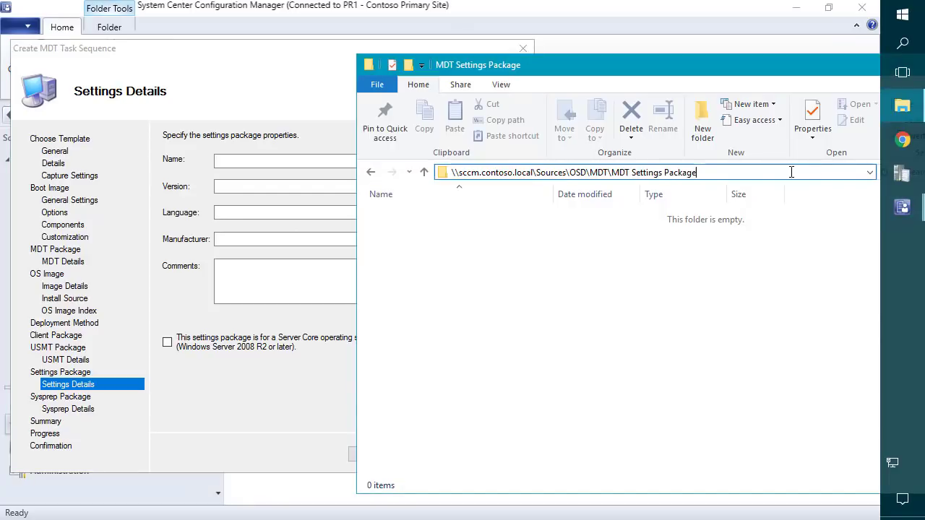
drag(793, 174, 606, 173)
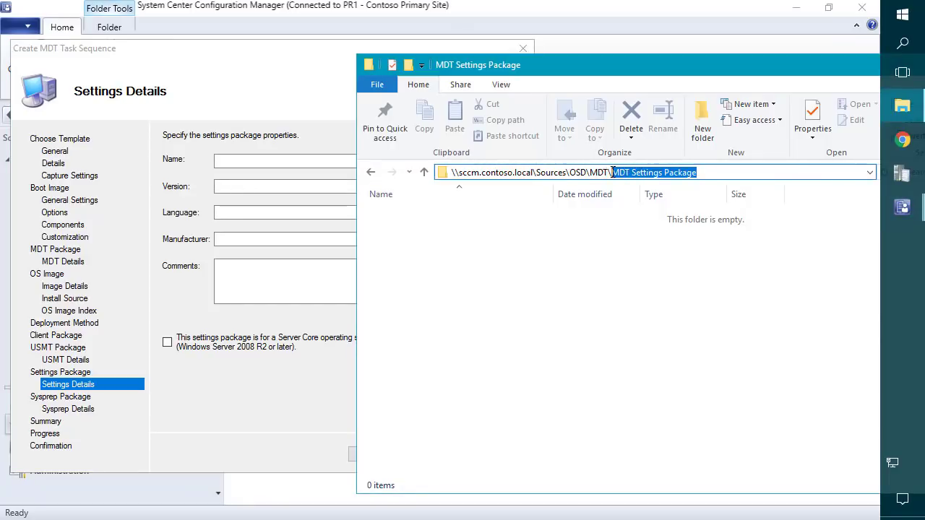
key(ctrl+c)
click(268, 160)
key(ctrl+v)
click(227, 186)
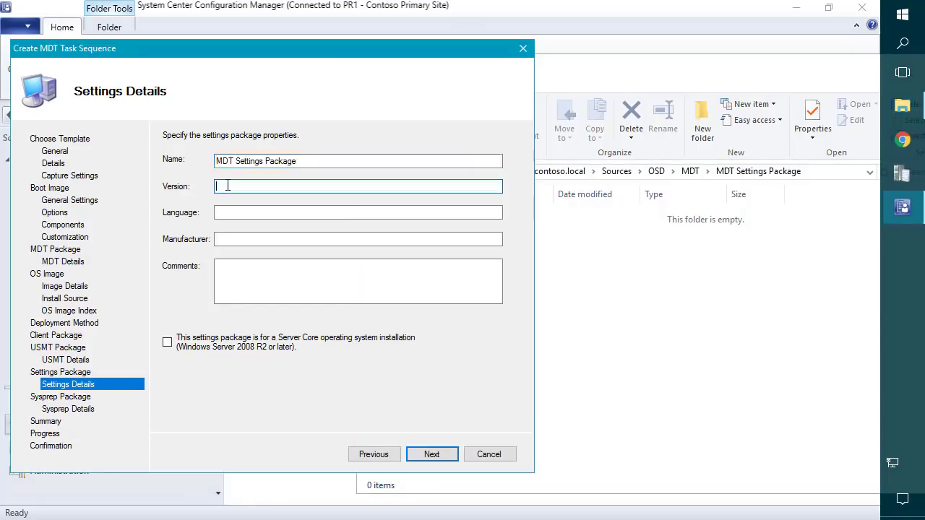
text(1.0)
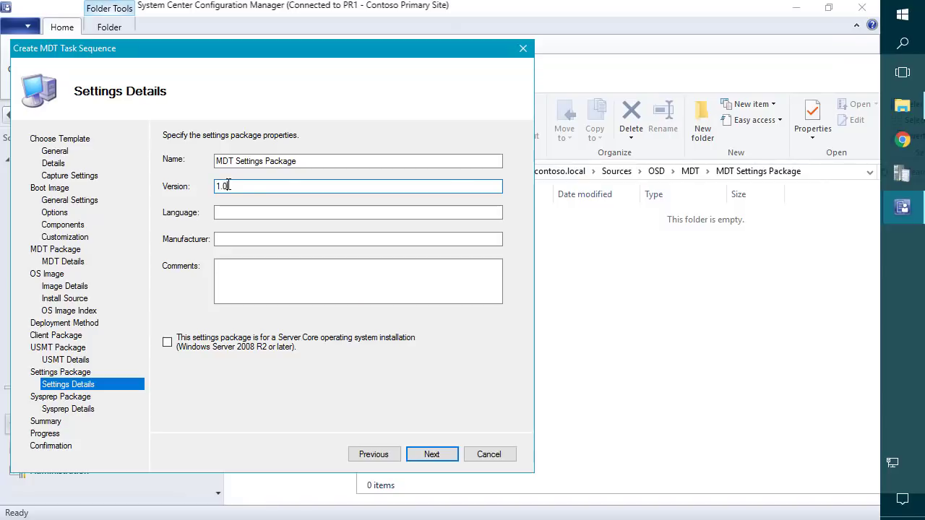
key(Return)
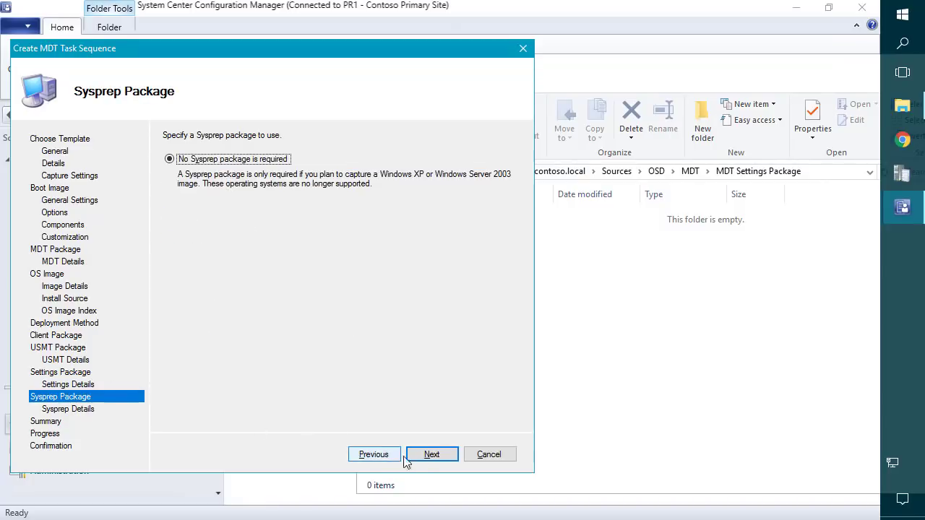
Skip the Sysprep package page and start creating the task sequence and packages.
click(430, 454)
click(431, 456)
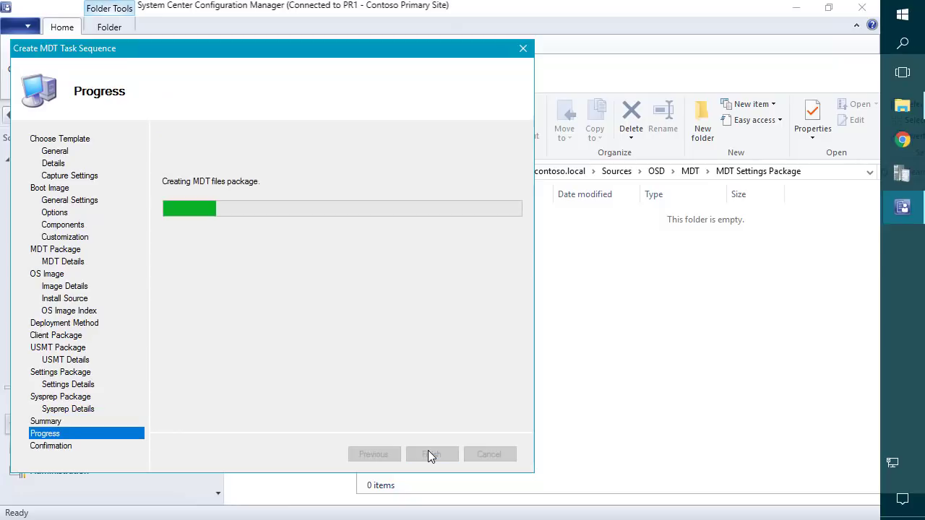
click(750, 281)
key(alt+Left)
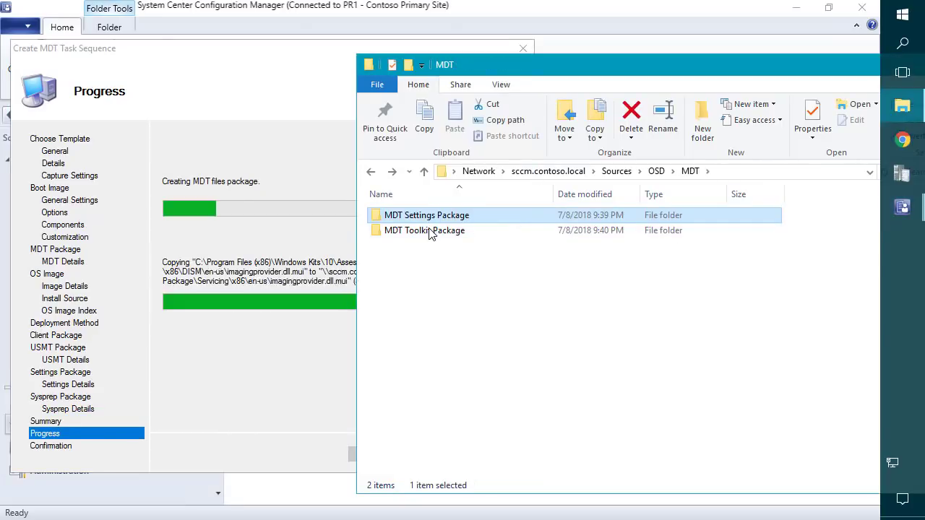
Browse the MDT Toolkit Package folder and its Scripts subfolder, then return to MDT.
double_click(403, 229)
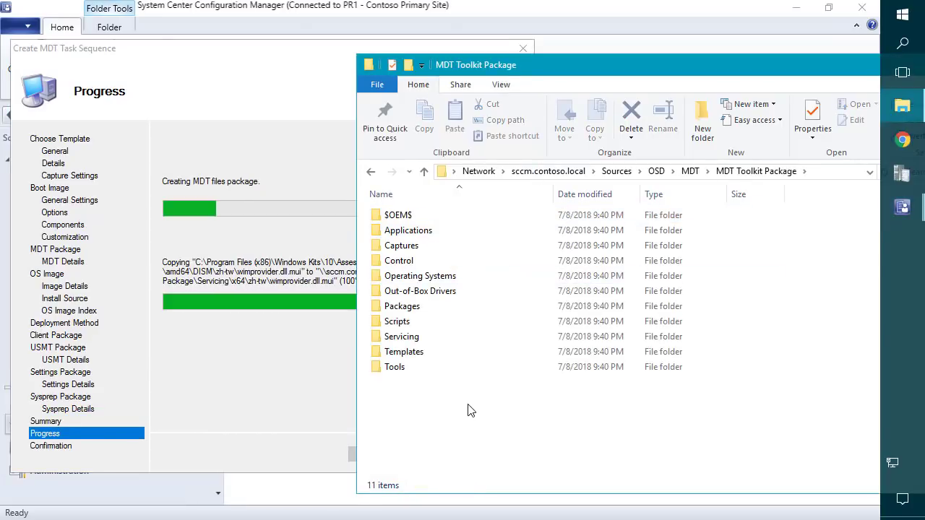
drag(469, 405, 360, 162)
click(441, 405)
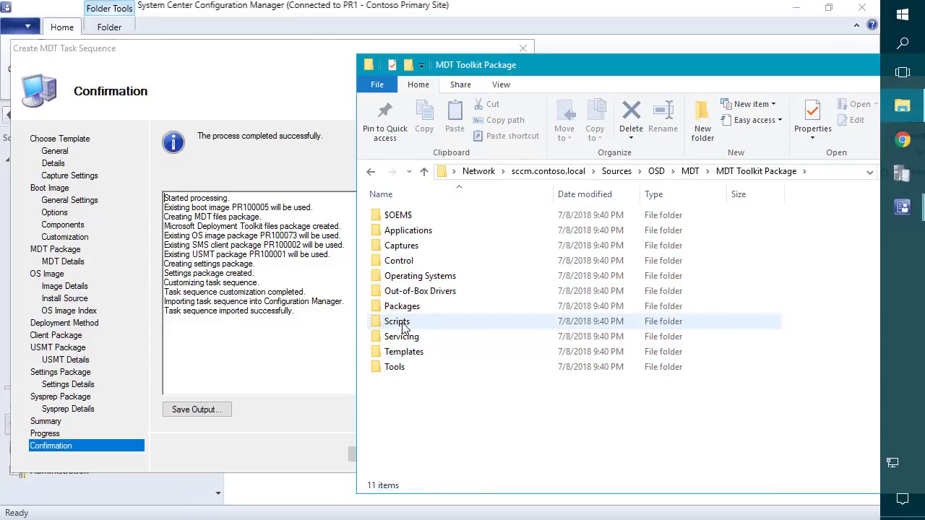
double_click(401, 322)
scroll(470, 329, down, 15)
scroll(466, 329, down, 15)
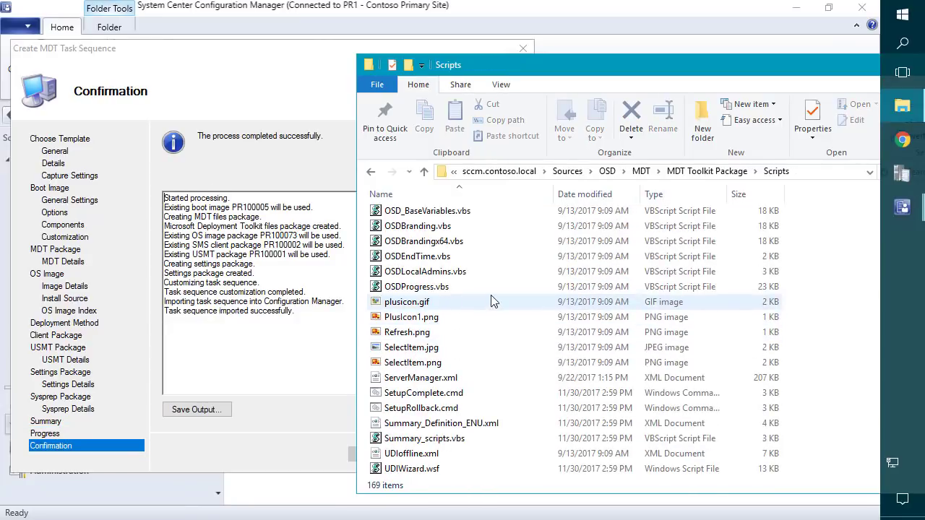
key(alt+Left)
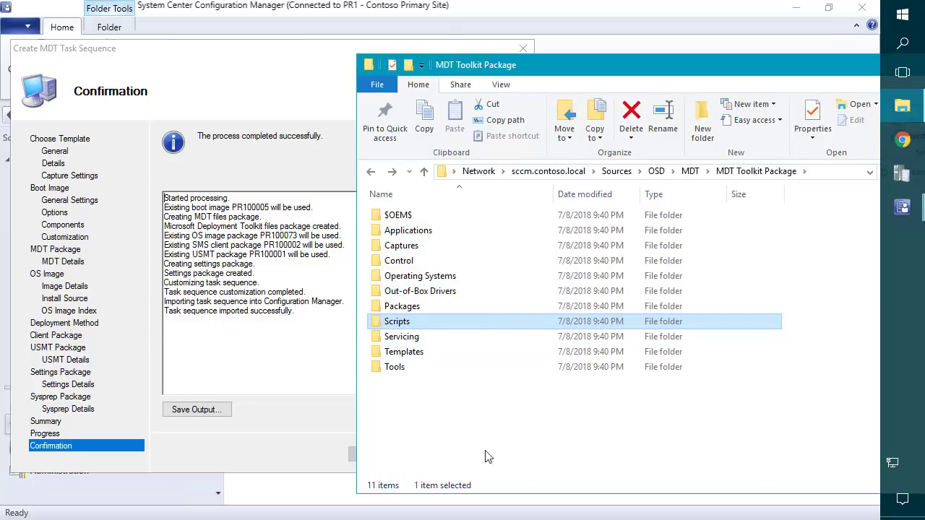
key(alt+Left)
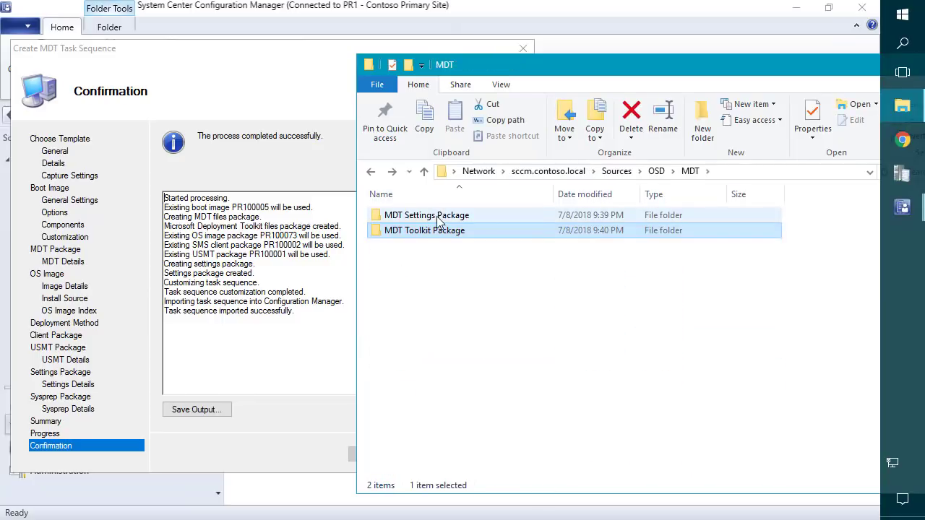
Open the MDT Settings Package folder and bring up actions for CustomSettings.ini.
double_click(437, 220)
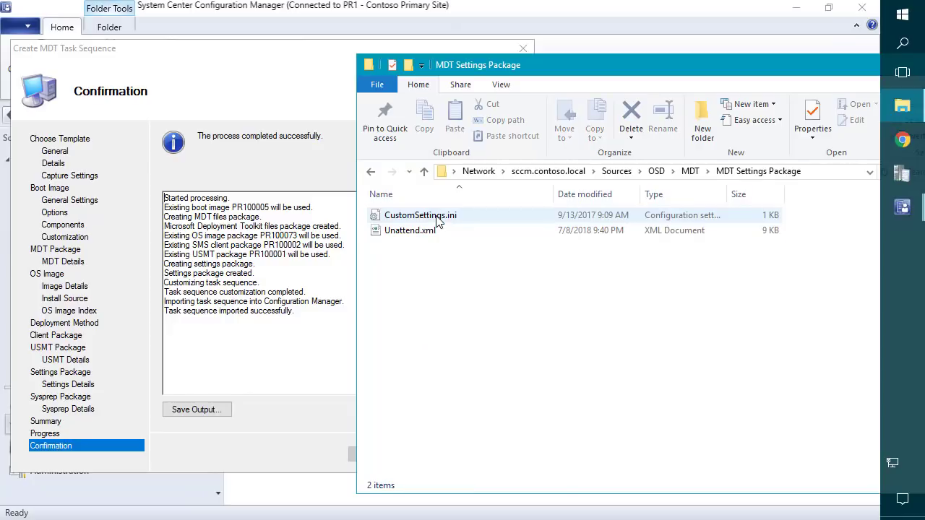
click(429, 219)
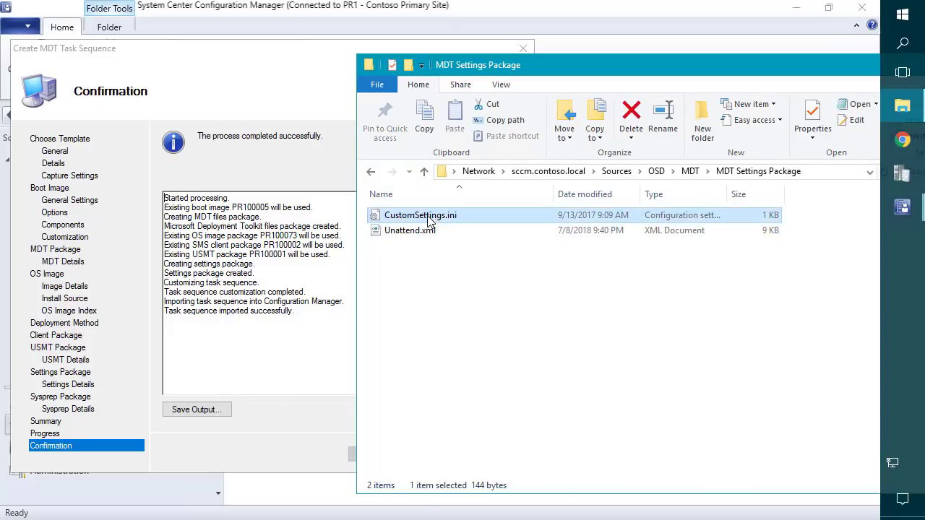
right_click(429, 219)
Review CustomSettings.ini in Notepad++, then close it.
click(305, 310)
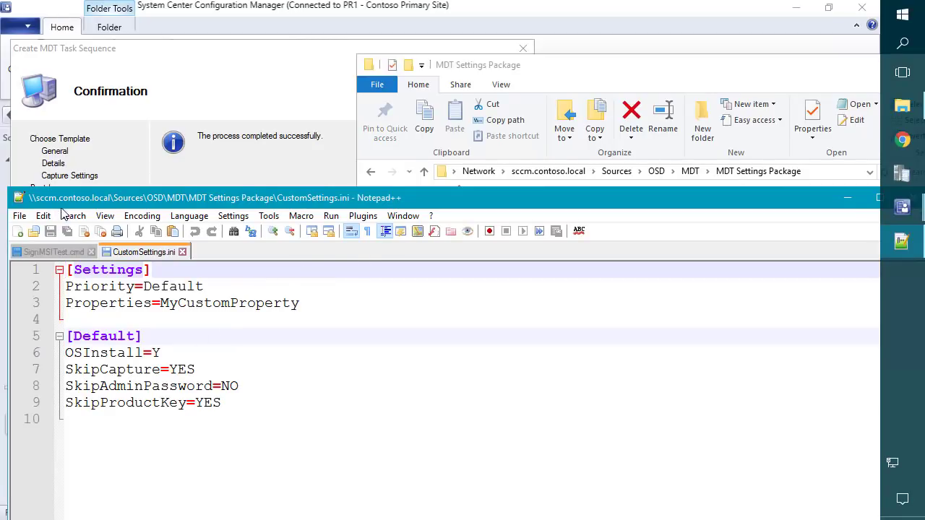
click(20, 201)
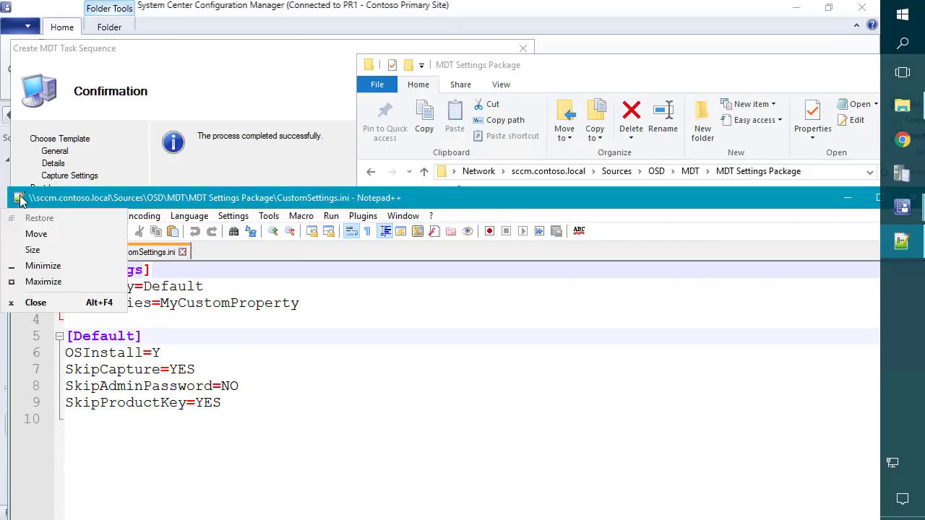
click(19, 201)
Review Unattend.xml in Notepad++, close it, and return to the MDT folder.
click(405, 238)
right_click(405, 238)
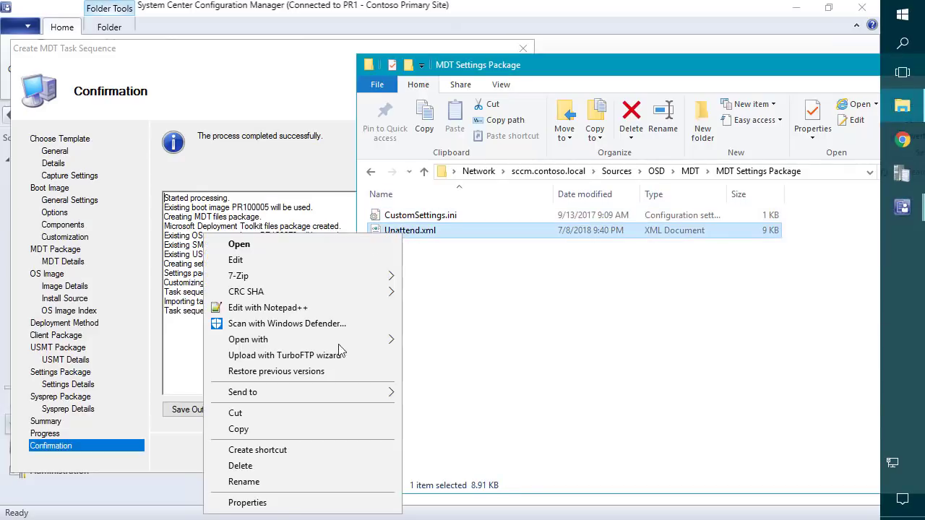
click(273, 309)
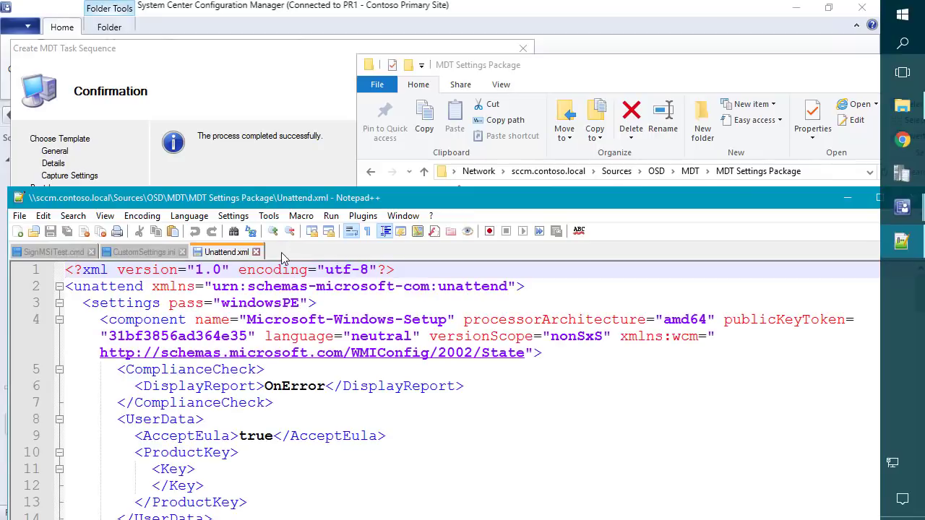
double_click(20, 197)
key(BackSpace)
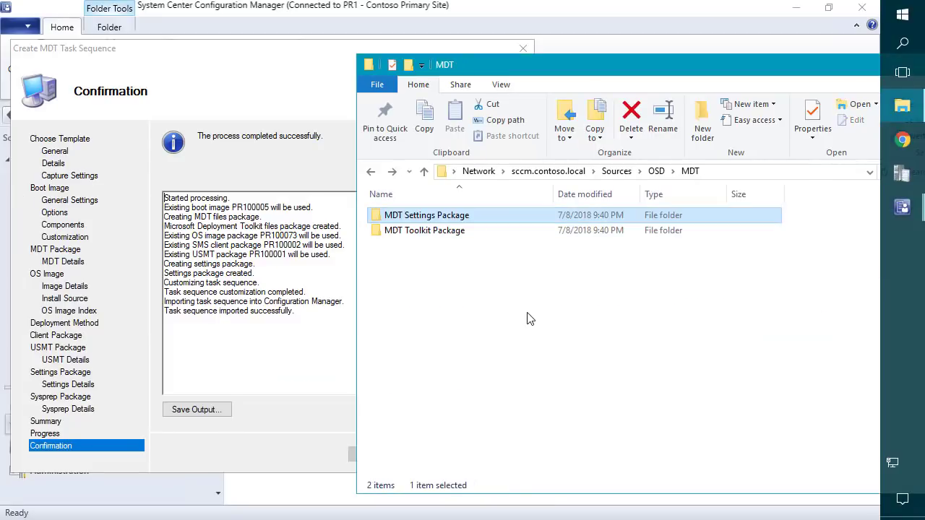
Finish the task sequence wizard and open Deploy Windows Client for editing.
click(302, 410)
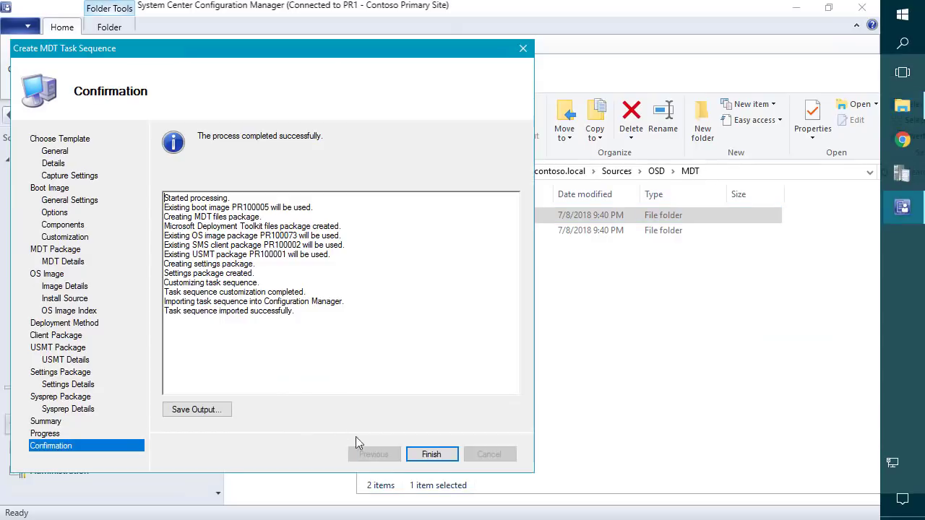
click(430, 453)
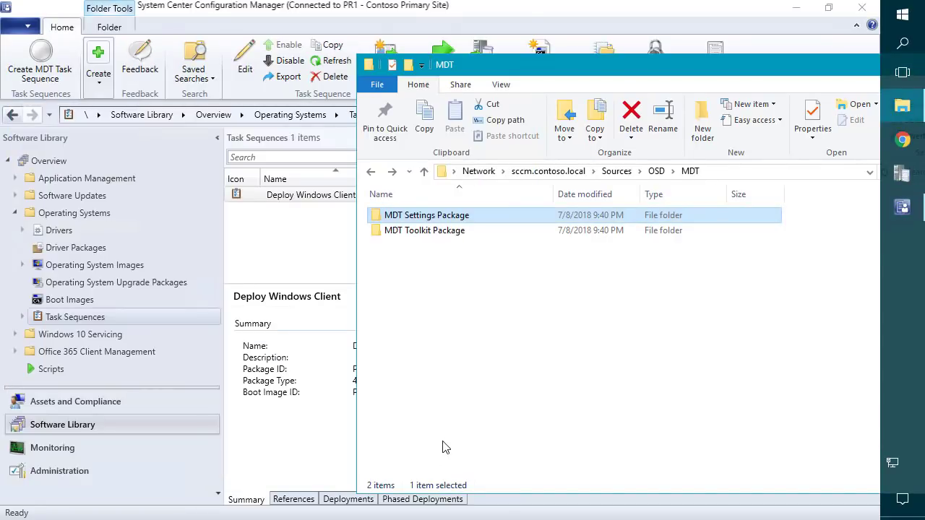
right_click(316, 195)
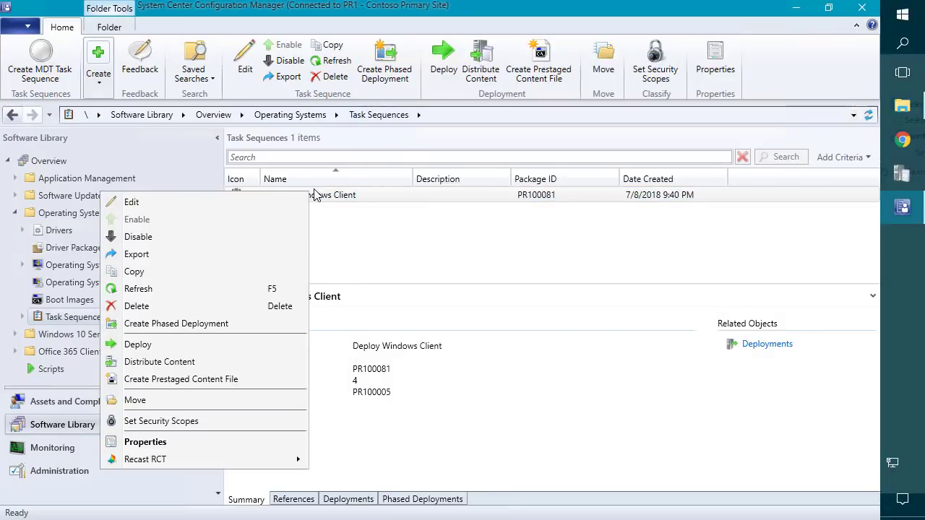
click(253, 203)
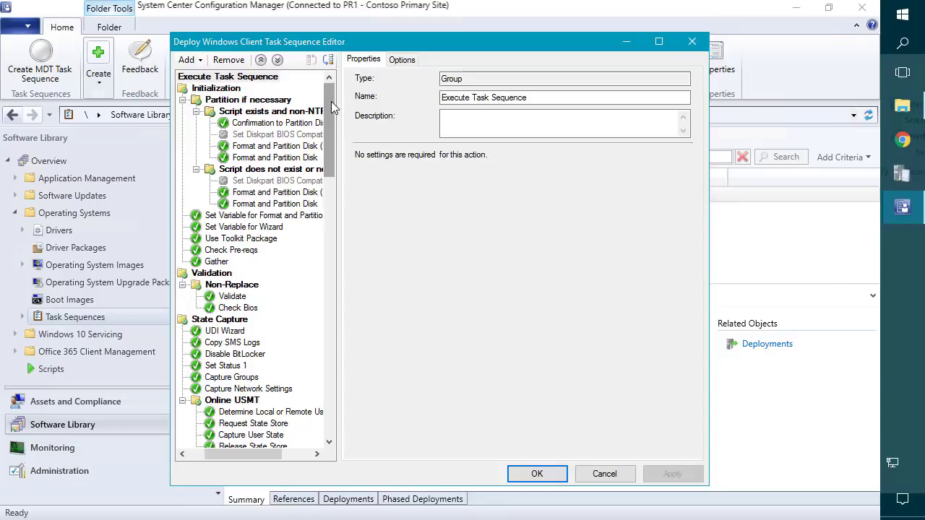
Inspect the State Capture group's Options conditions, then close the task sequence editor with OK.
drag(338, 97, 350, 98)
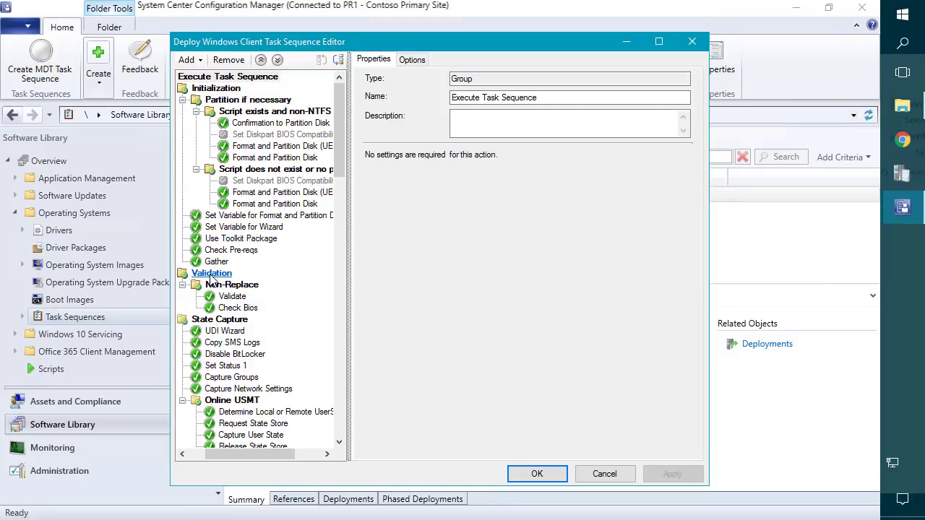
scroll(217, 322, down, 2)
click(245, 250)
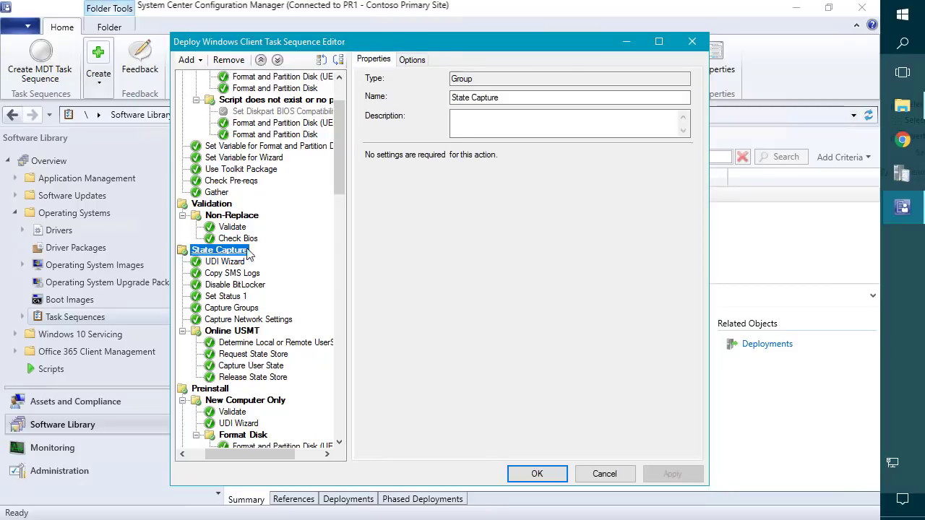
click(413, 60)
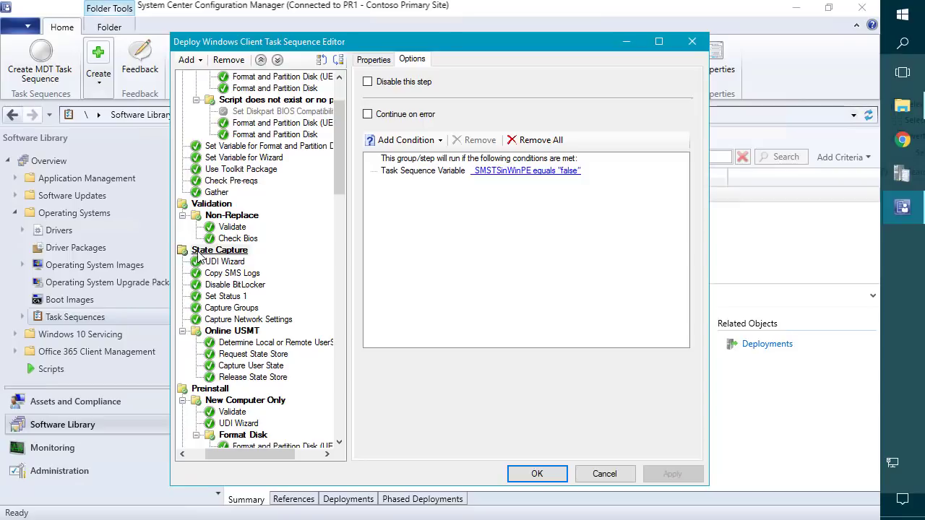
click(214, 251)
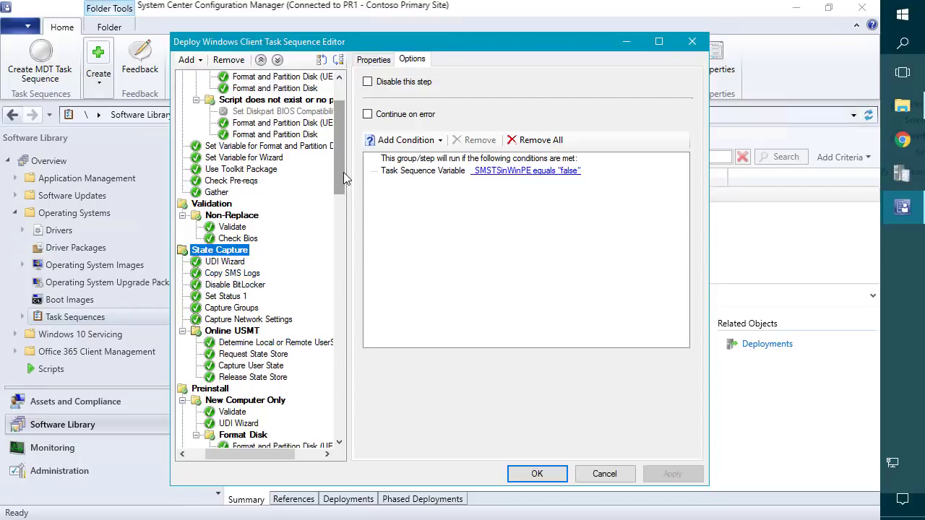
drag(344, 172, 331, 145)
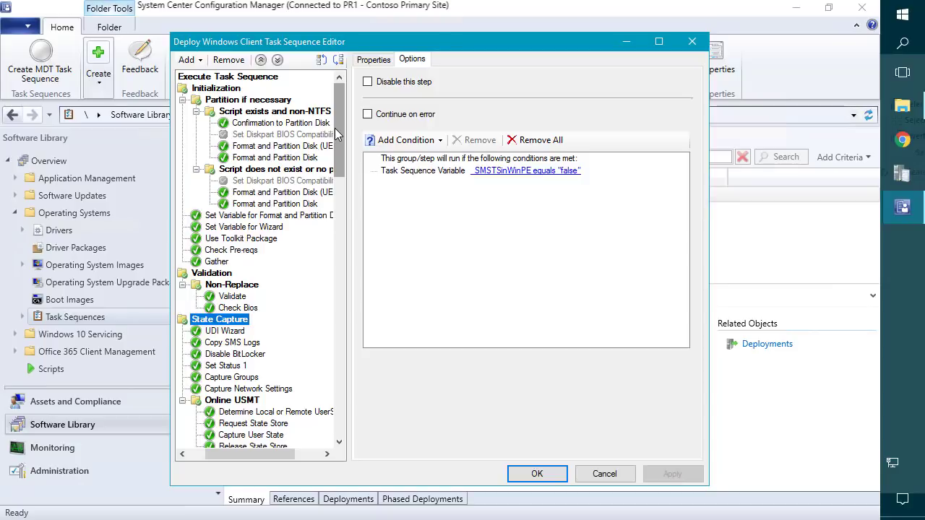
click(403, 62)
click(539, 474)
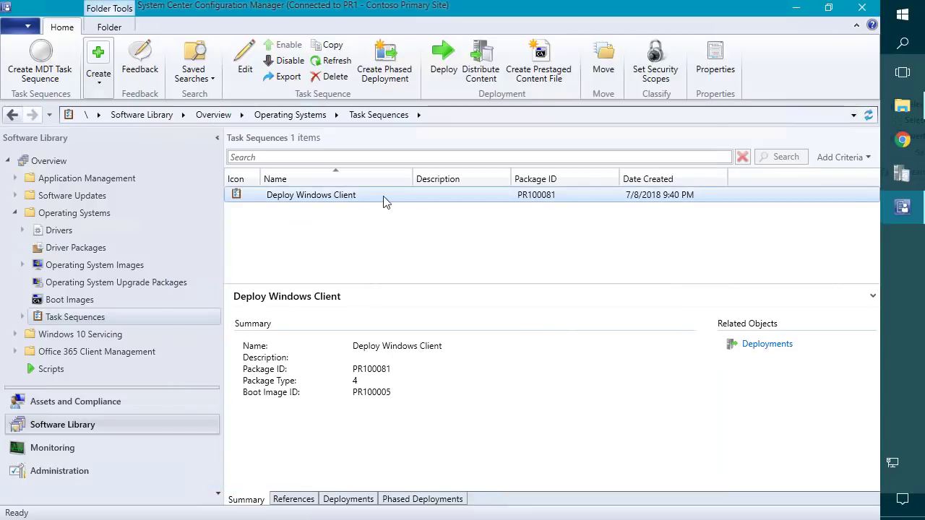
Navigate to MDT Toolkit Package > Scripts and expose its full network path.
click(902, 106)
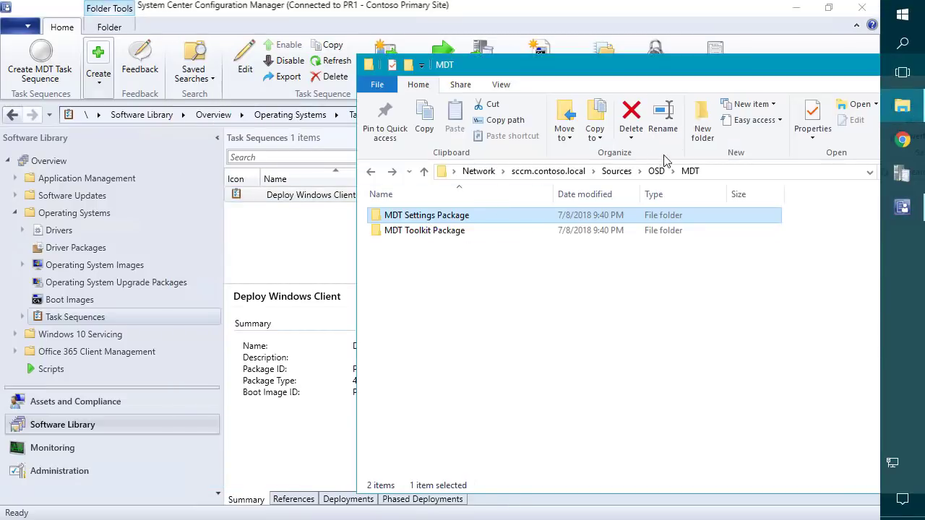
double_click(432, 231)
double_click(402, 322)
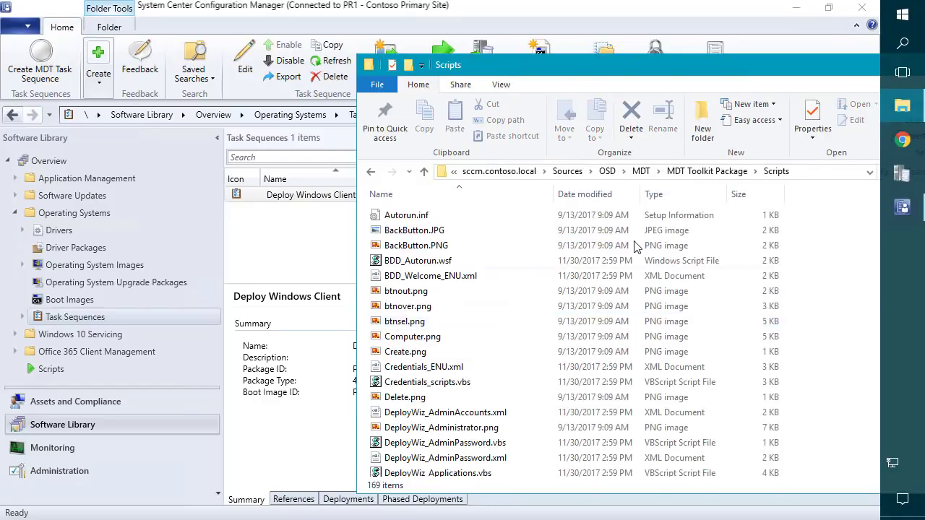
click(807, 174)
key(ctrl+c)
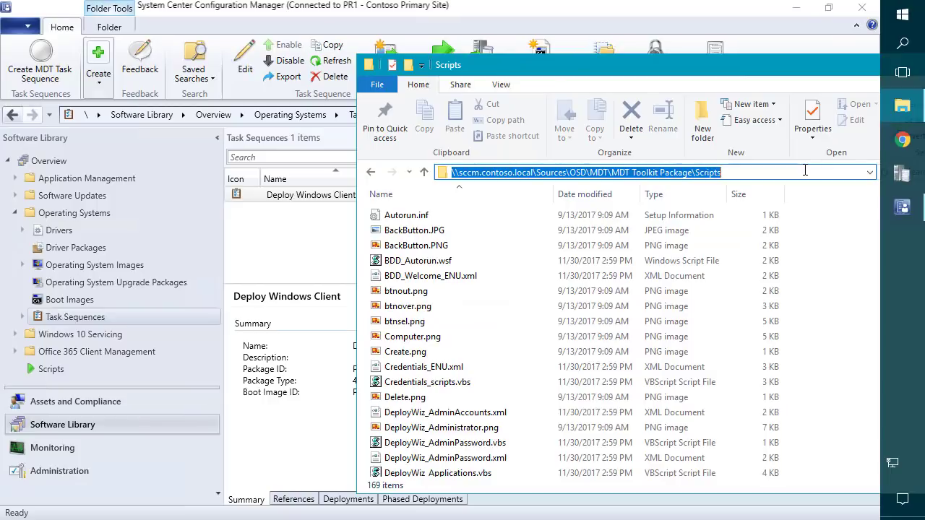
click(903, 15)
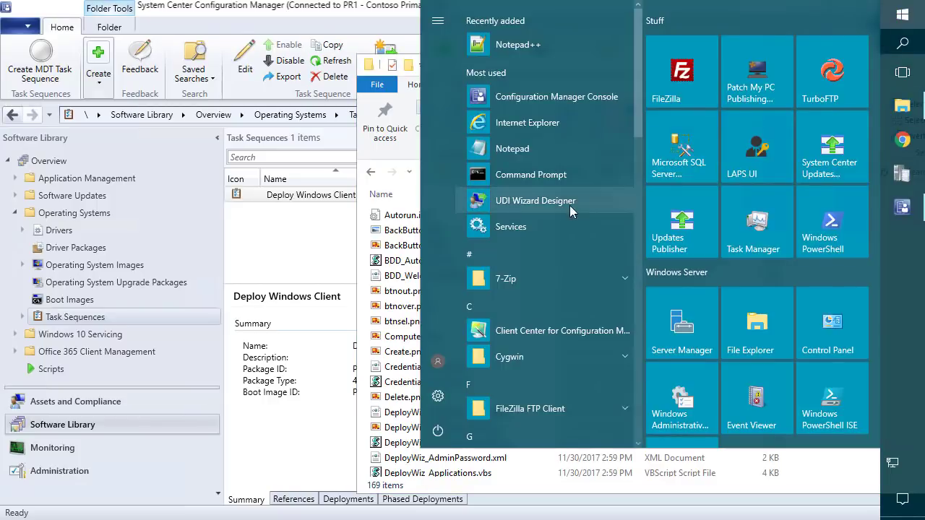
Launch UDI Wizard Designer and open UDIWizard_Config.xml from the Scripts share path.
click(521, 202)
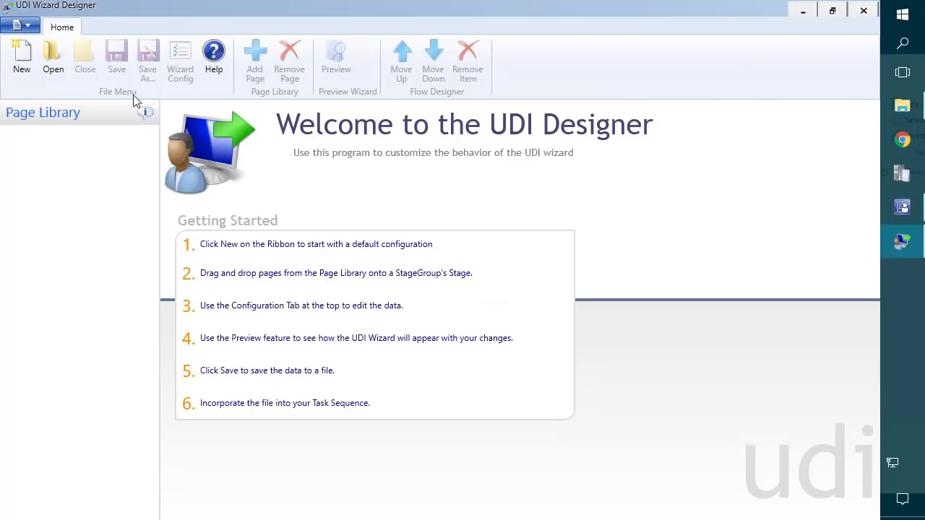
click(53, 56)
key(ctrl+v)
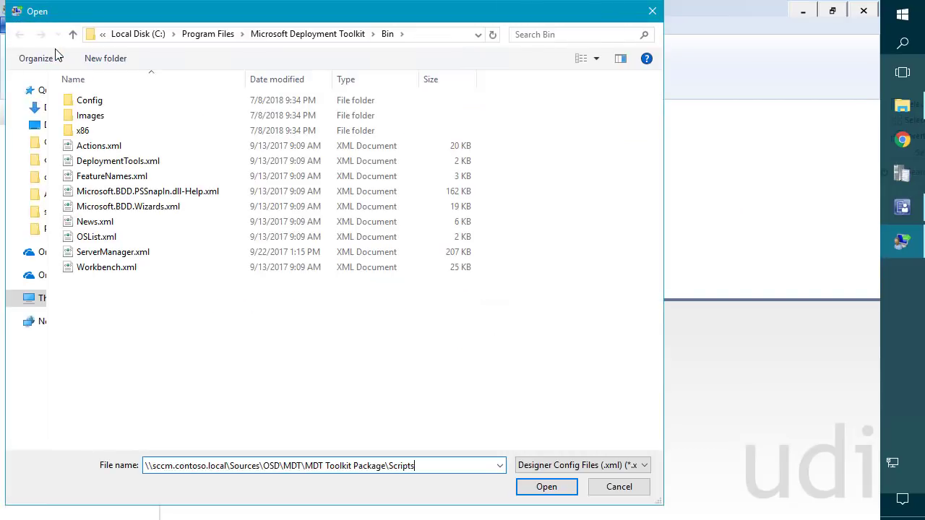
key(Return)
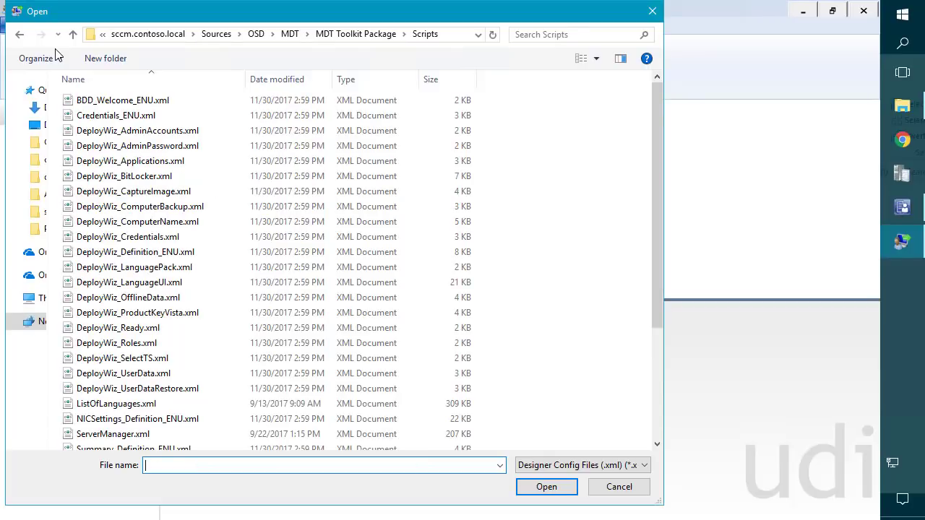
click(449, 35)
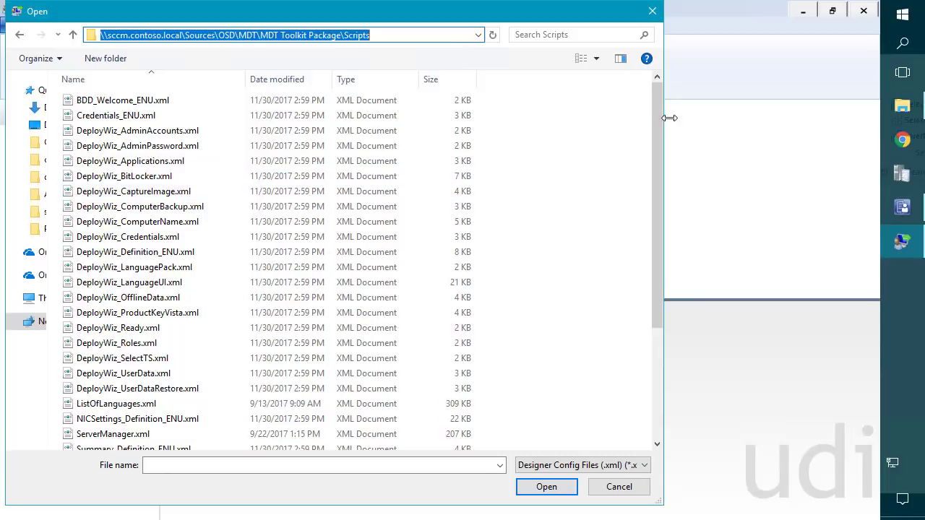
drag(658, 116, 647, 313)
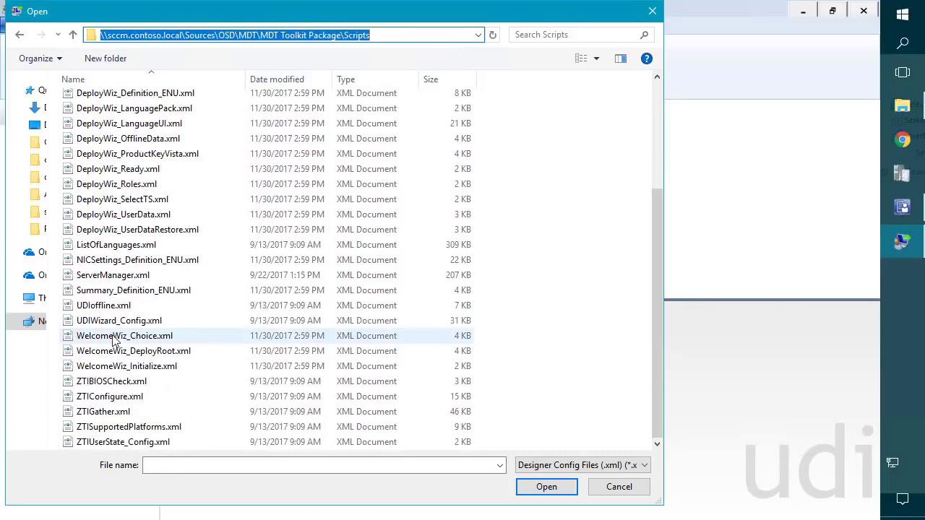
click(118, 325)
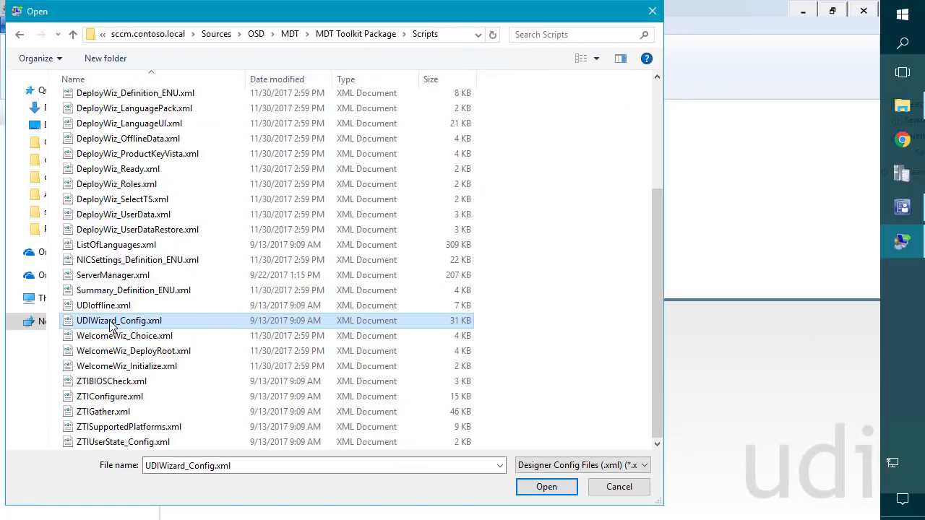
double_click(110, 321)
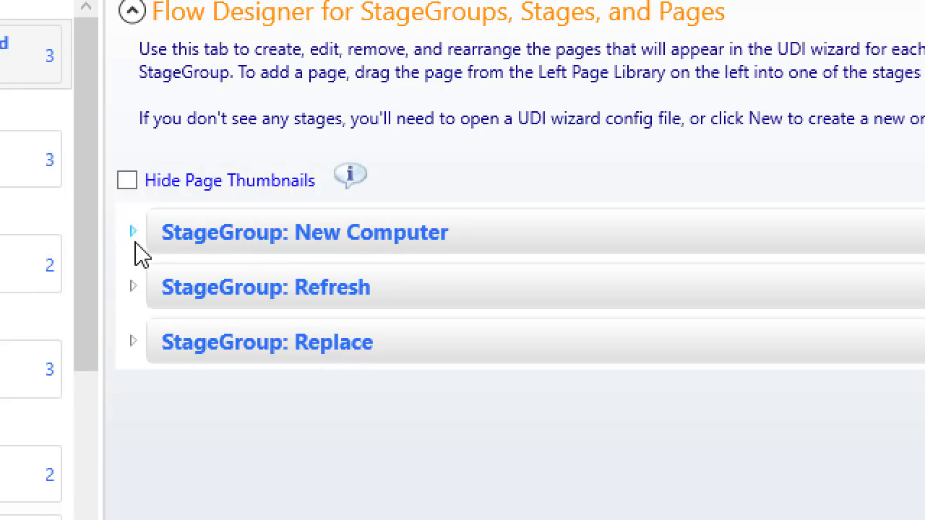
Expand and collapse the Replace and Refresh stage groups, then expand New Computer.
click(134, 239)
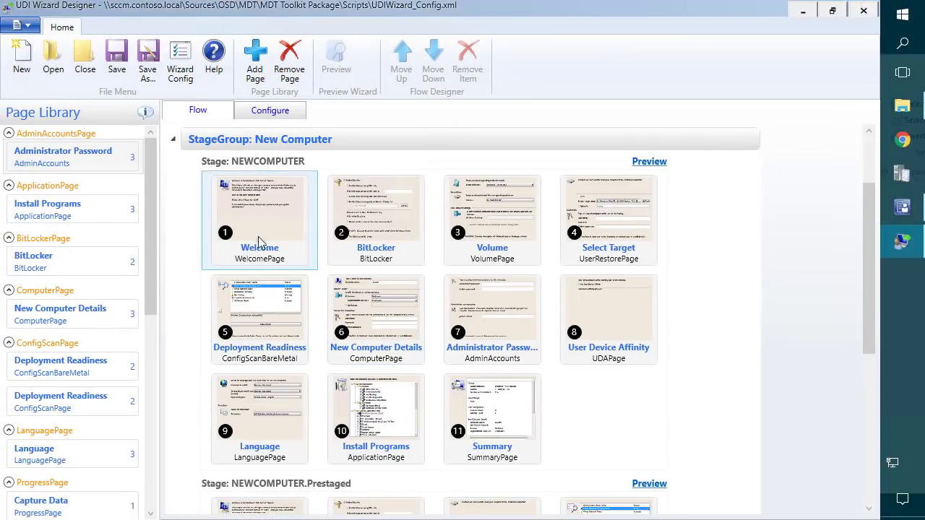
click(175, 139)
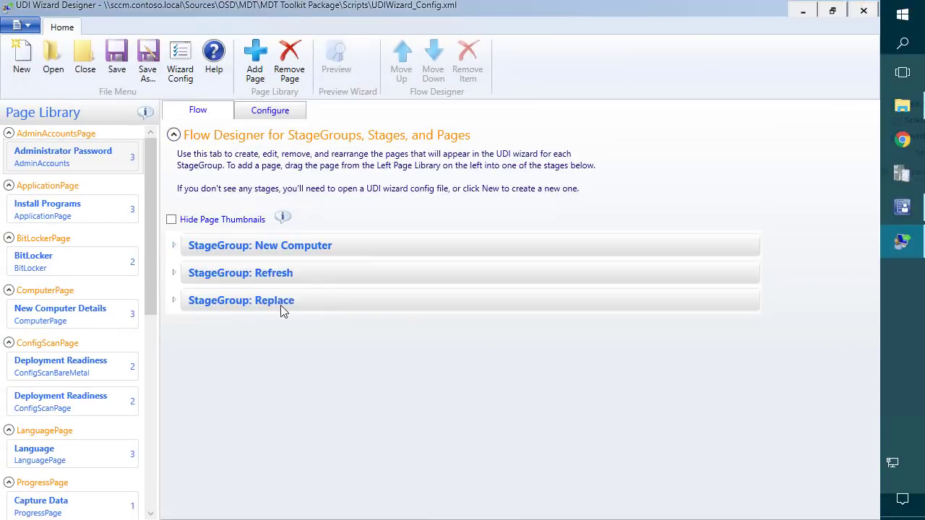
click(246, 301)
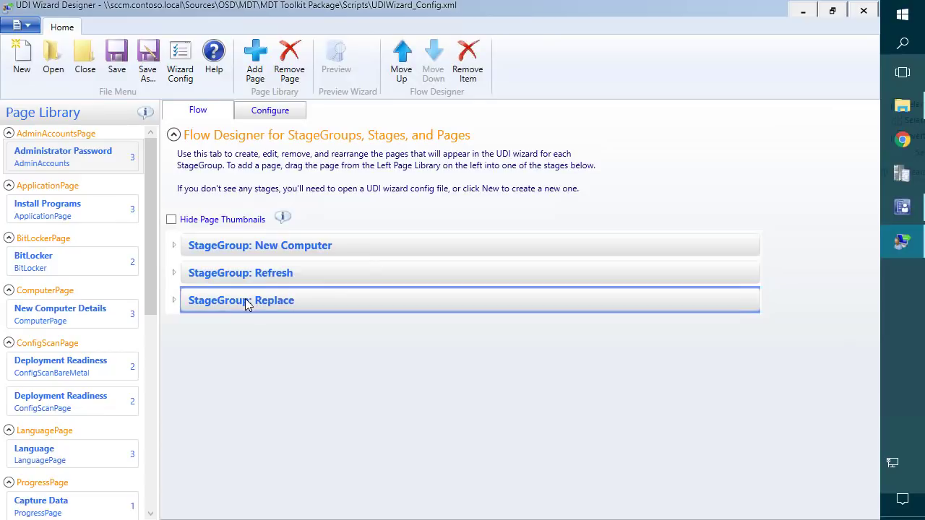
click(178, 300)
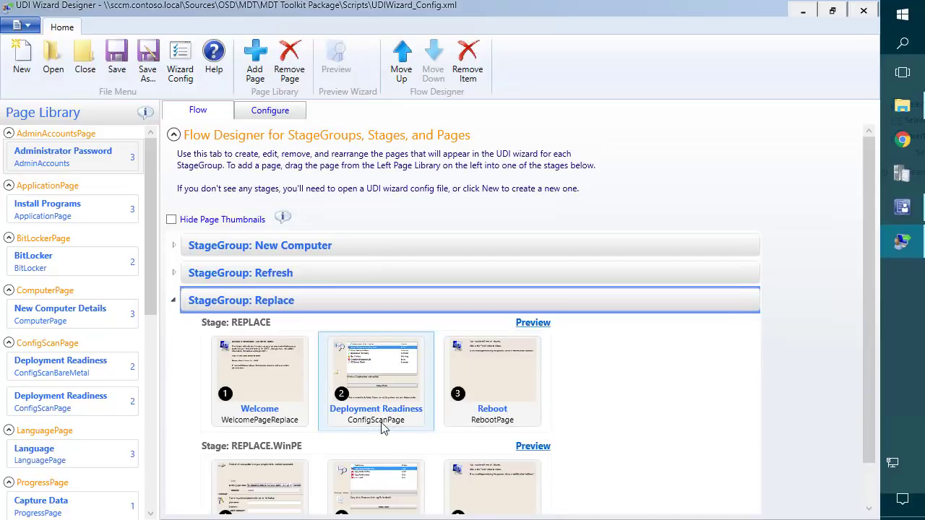
click(176, 273)
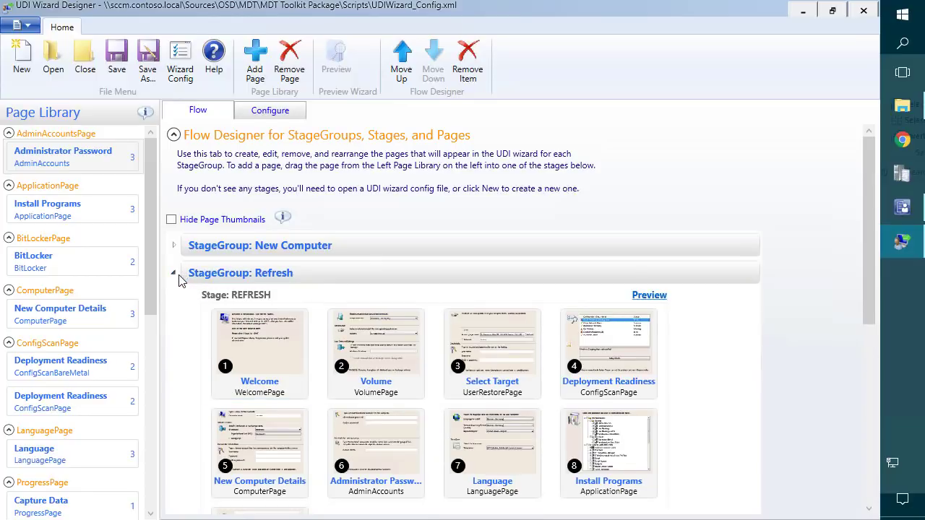
click(176, 273)
click(174, 301)
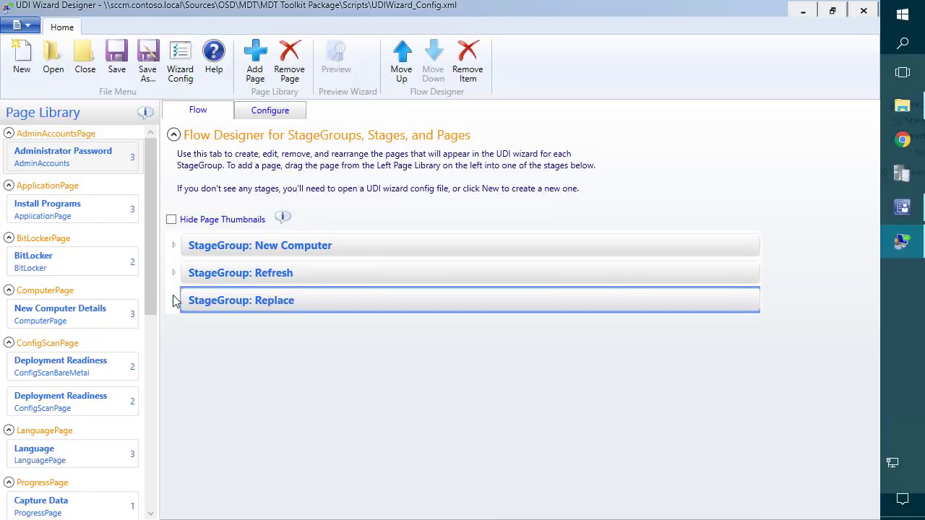
click(175, 247)
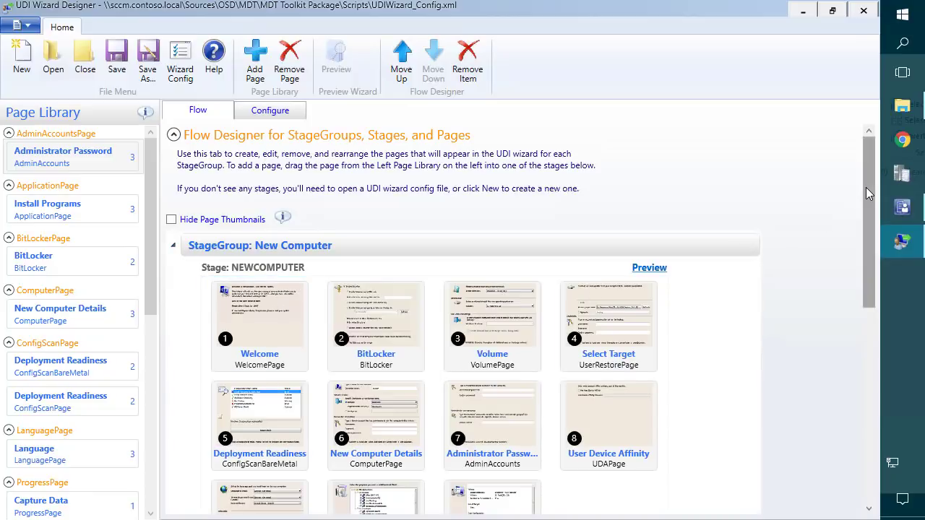
Preview the NEWCOMPUTER stage's eleven-page flow from Welcome through Summary.
drag(867, 188, 857, 237)
click(250, 222)
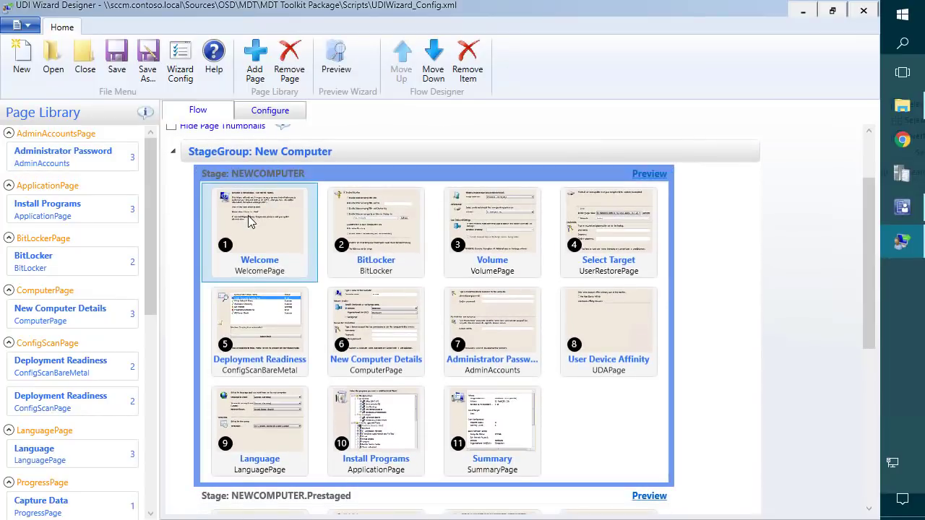
click(652, 179)
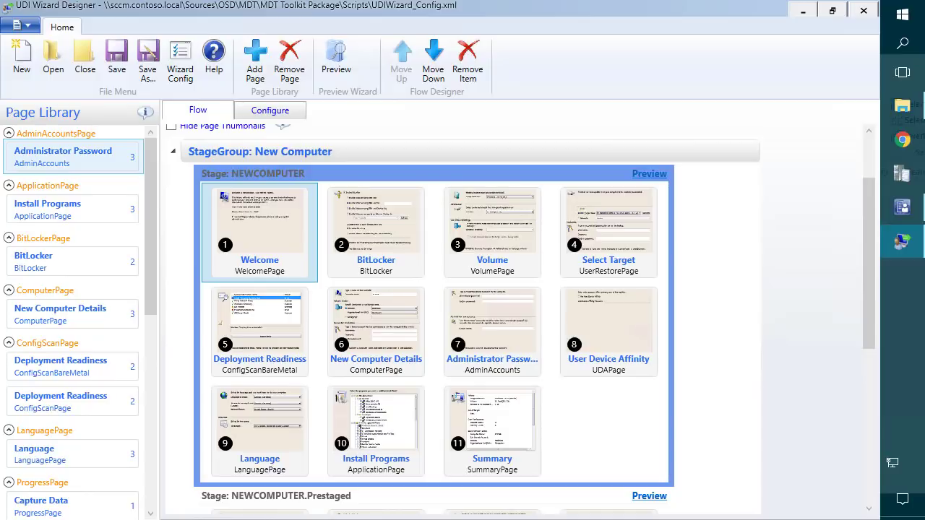
click(904, 26)
Open Command Prompt with cmd and paste the OSDSetupWizard.exe /preview /xml: command.
text(cmd)
key(Return)
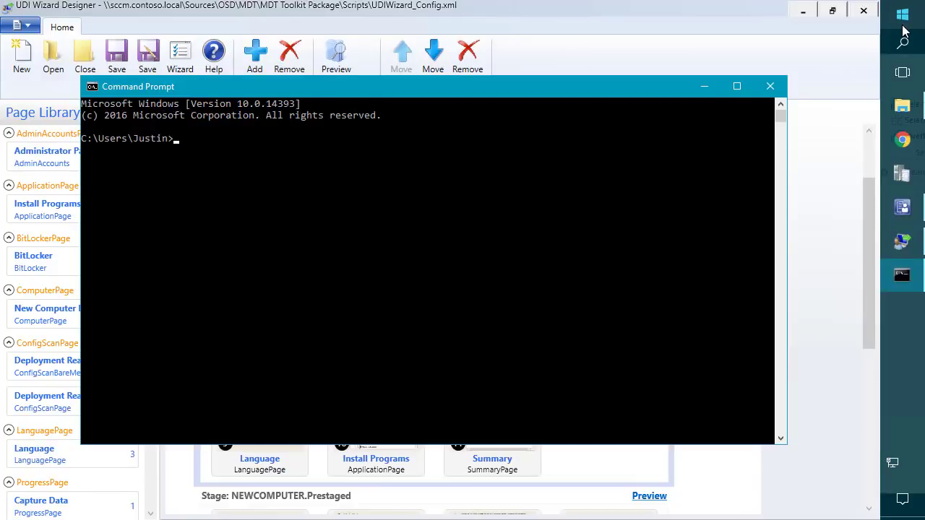
text("C:\Program Files\Microsoft Deployment Toolkit\Templates\Distribution\Tools\x64\OSDSetupWizard.exe" /preview /xml:<PATHTOXML>)
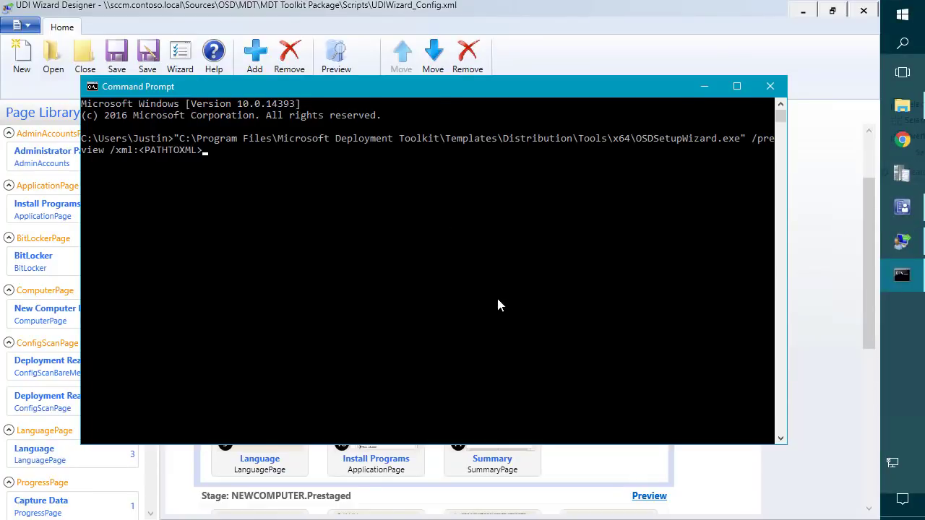
Replace the PATHTOXML placeholder with the UDIWizard_Config.xml UNC path from Explorer and run the command.
click(902, 106)
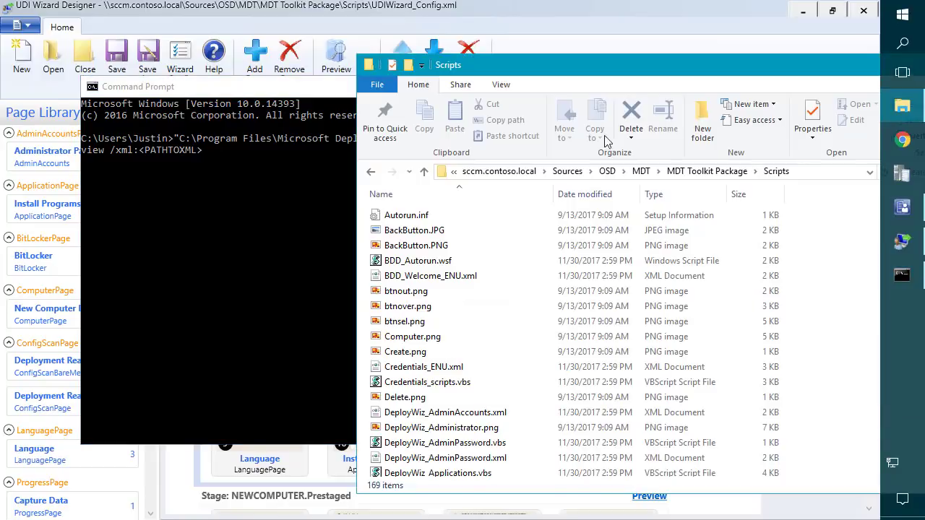
click(809, 173)
click(811, 173)
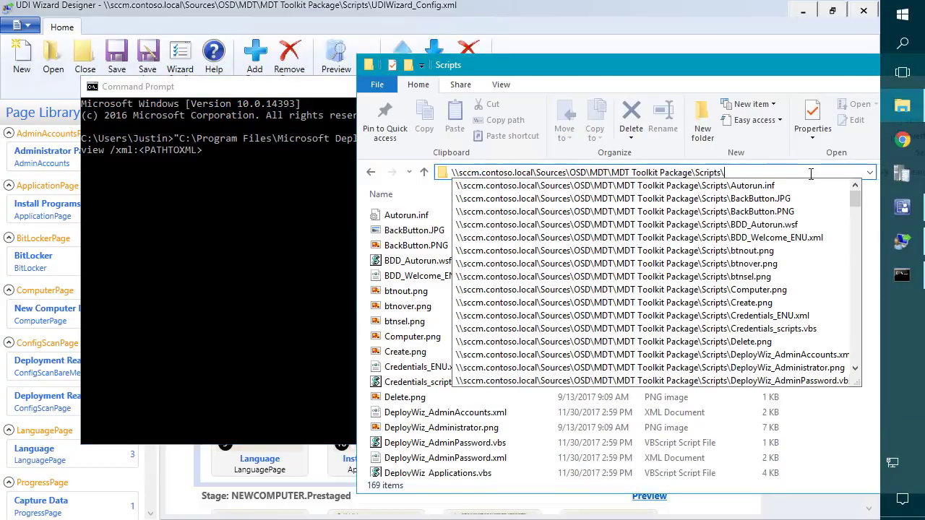
text(udi)
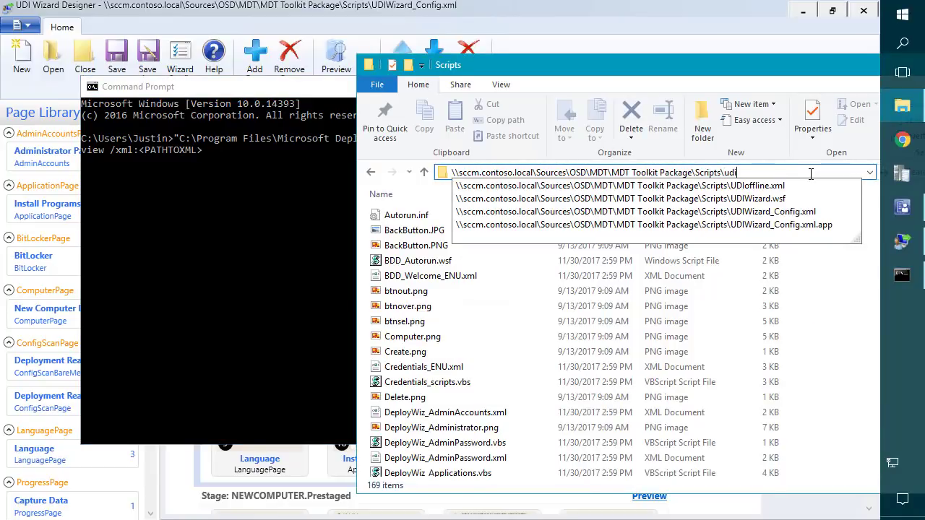
key(Down)
key(Down)
key(Down)
key(ctrl+a)
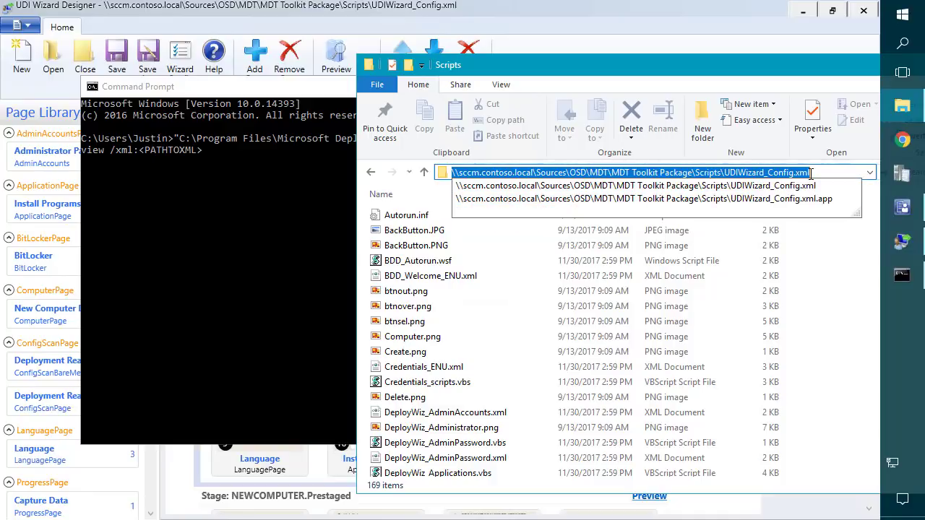
drag(778, 69, 694, 66)
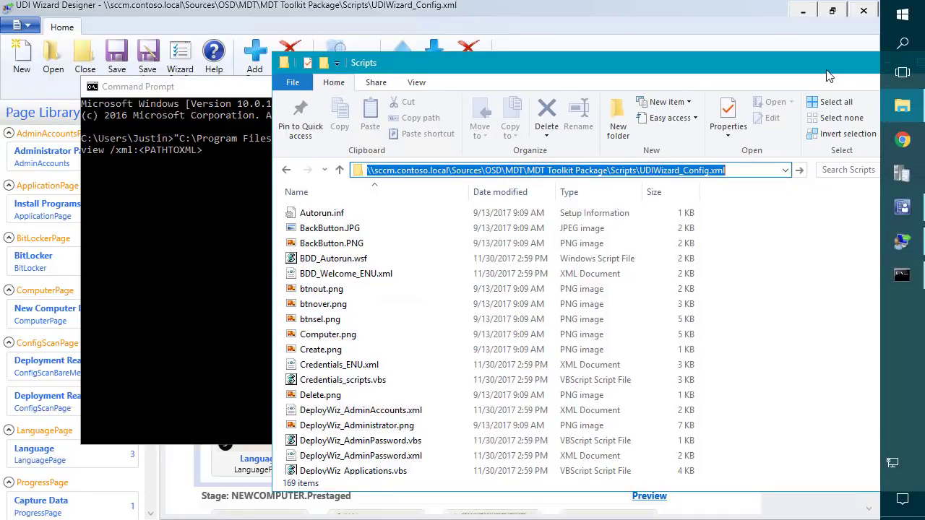
click(189, 222)
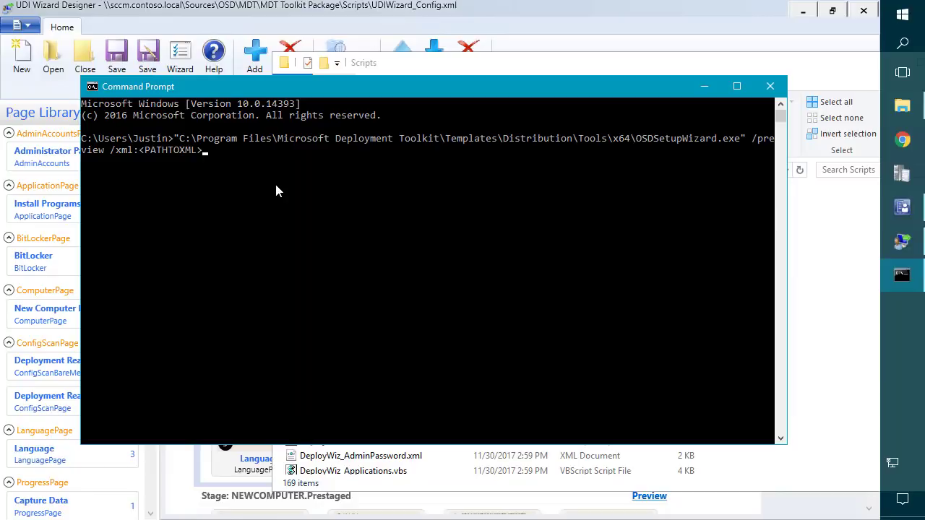
key(BackSpace)
key(BackSpace)
key(BackSpace)
key(BackSpace)
key(BackSpace)
key(BackSpace)
key(BackSpace)
key(BackSpace)
key(BackSpace)
key(BackSpace)
key(BackSpace)
text("\\sccm.contoso.local\Sources\OSD\MDT\MDT Toolkit Package\Scripts\UDIWizard_Config.xml)
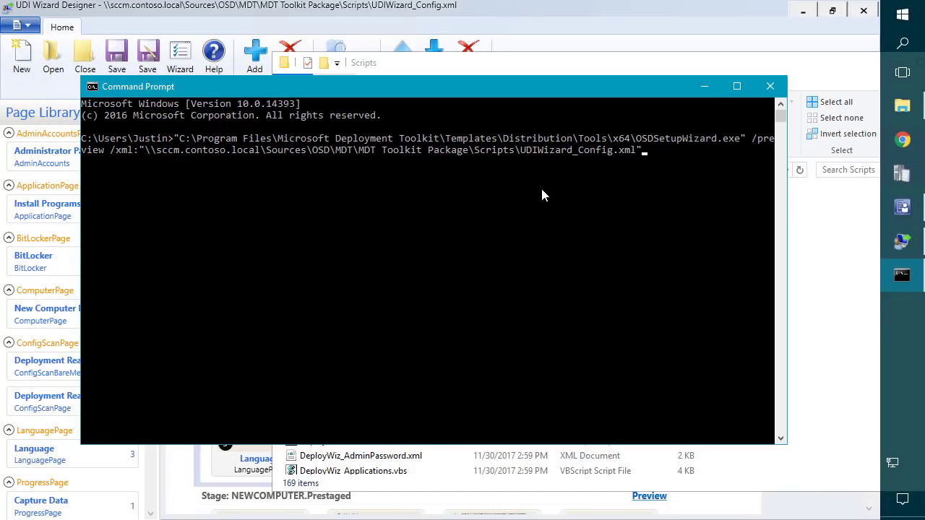
key(Return)
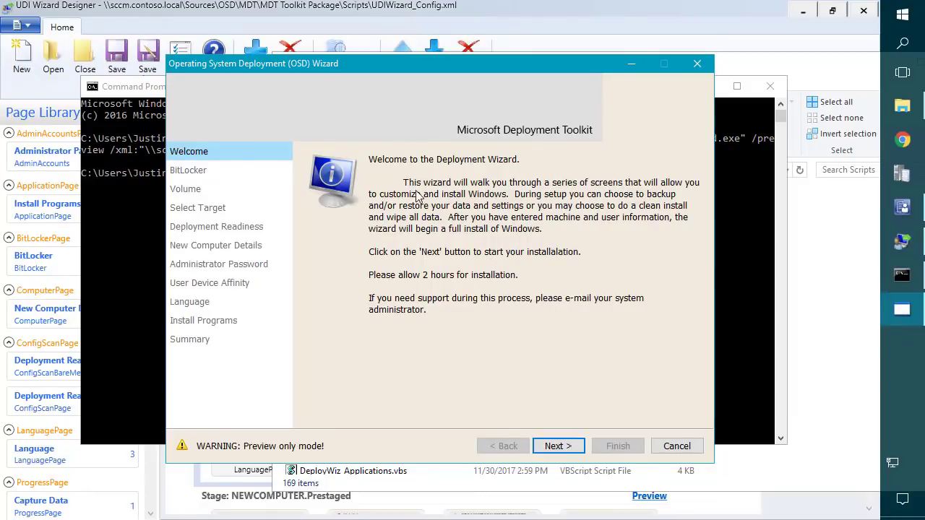
On the BitLocker page, try TPM only, then keep TPM and PIN.
click(554, 444)
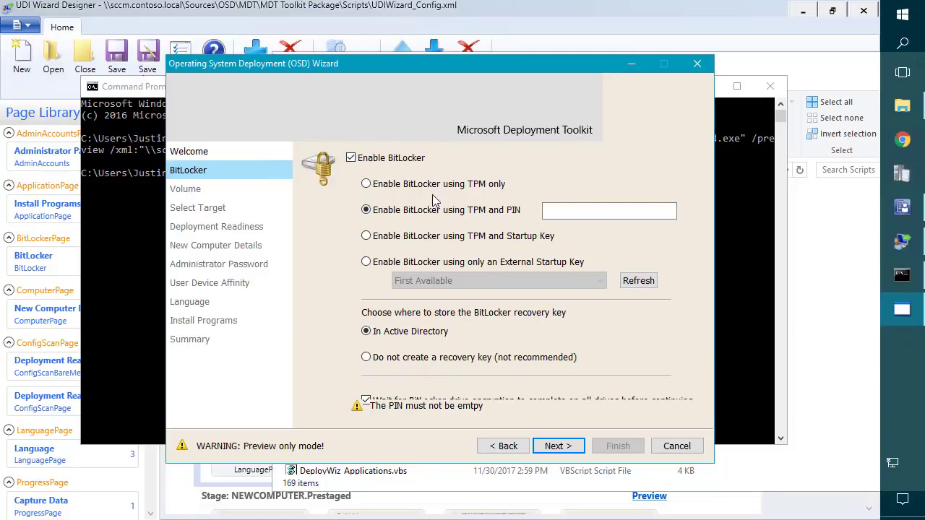
click(366, 184)
click(403, 210)
Keep the Windows 7 RTM (x86) image with a cleaned volume, then inspect the Deployment Readiness checks.
click(567, 449)
click(539, 182)
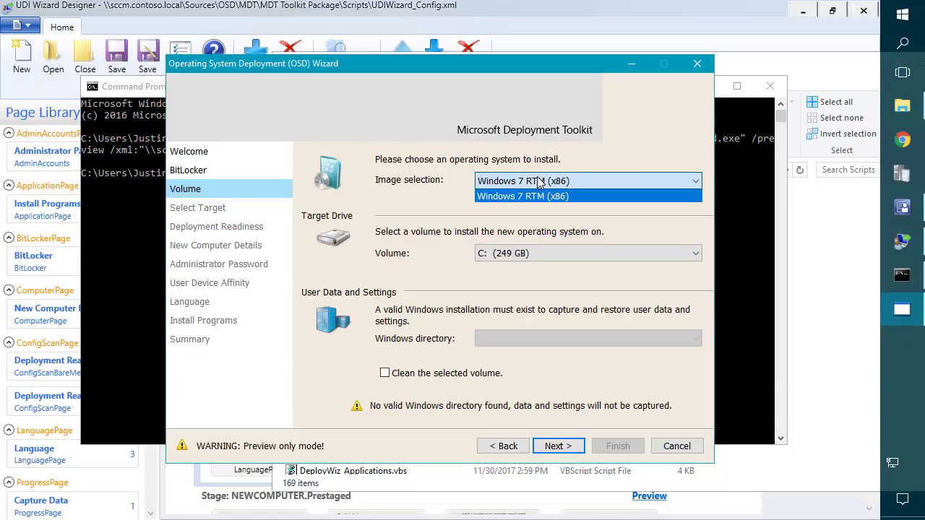
click(528, 165)
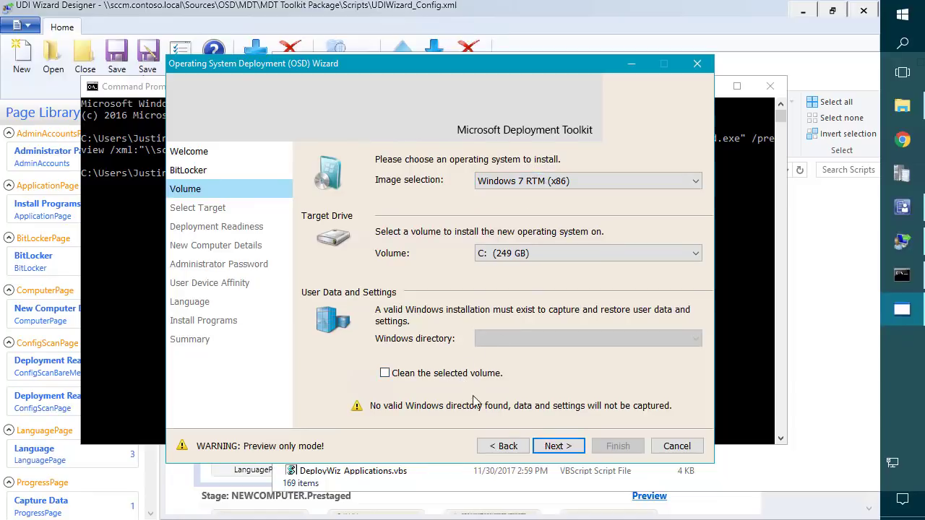
click(386, 374)
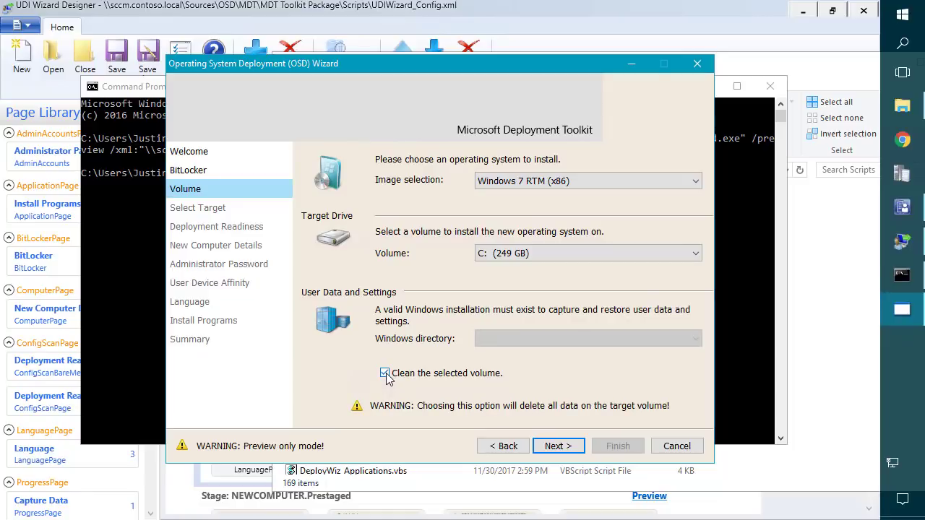
click(558, 446)
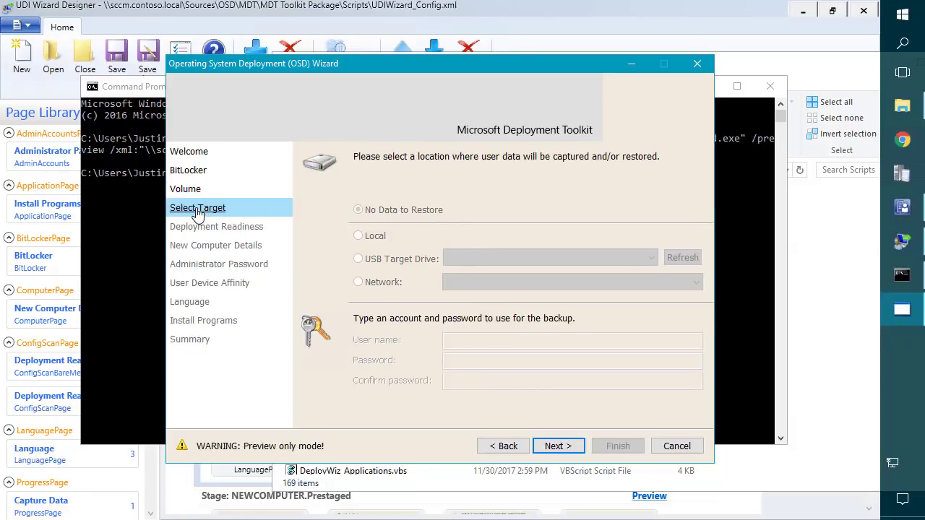
click(568, 449)
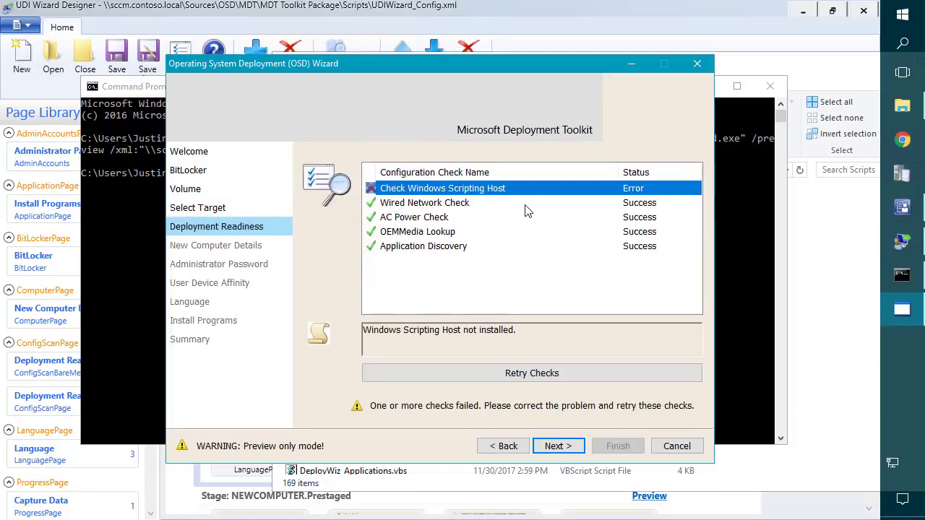
click(438, 205)
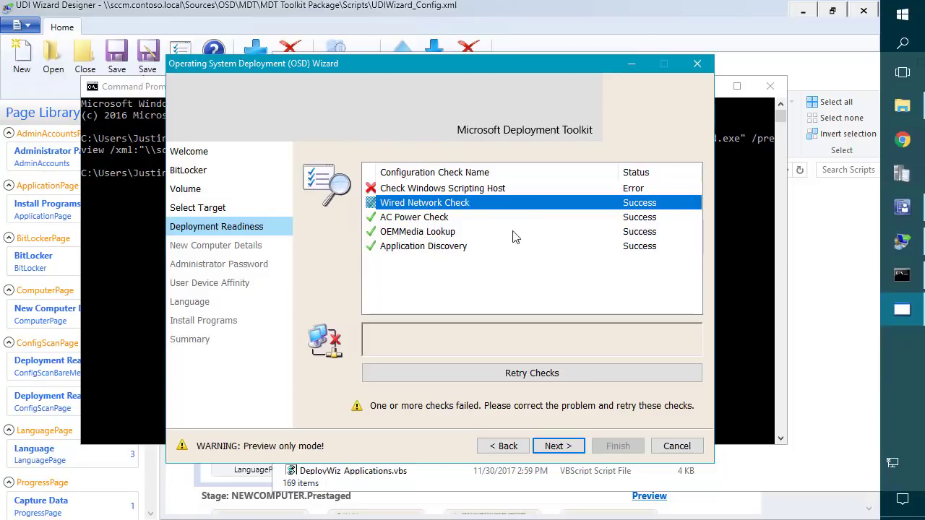
On New Computer Details, choose joining a domain and check the empty domain list.
click(558, 446)
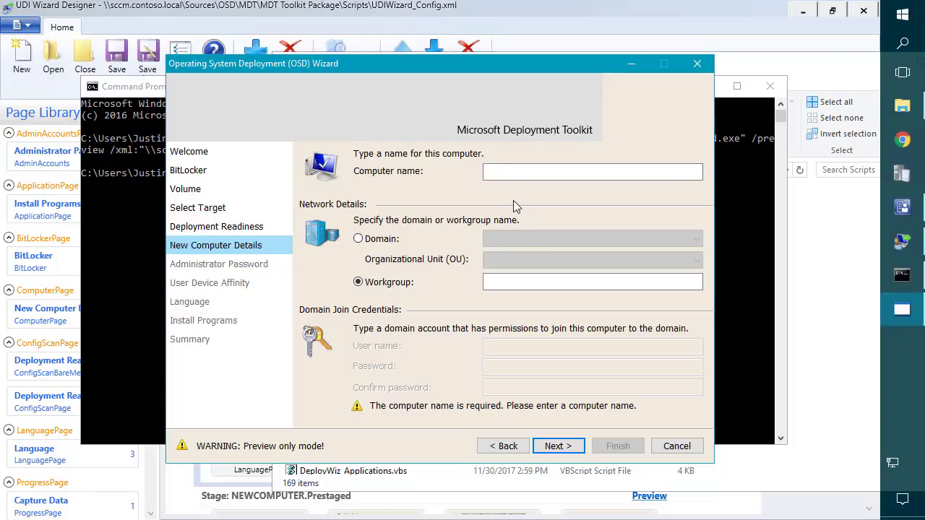
click(497, 169)
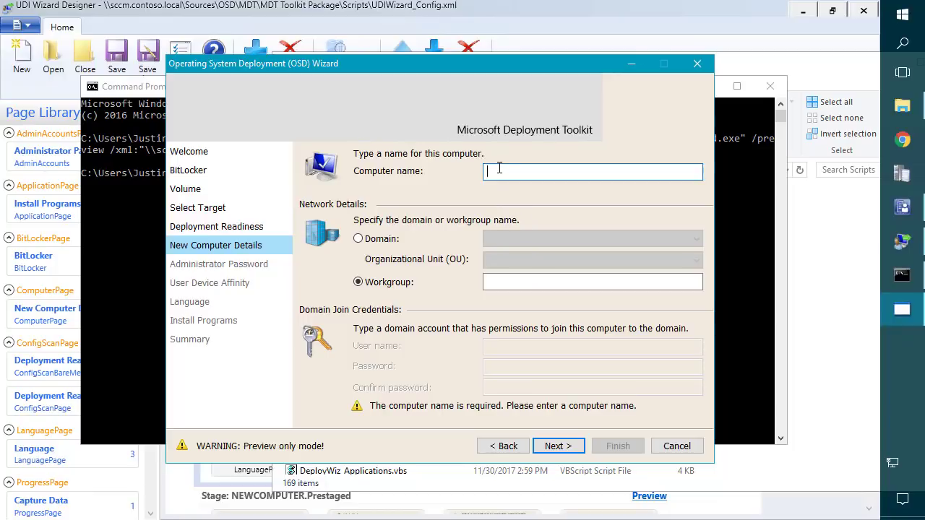
click(385, 239)
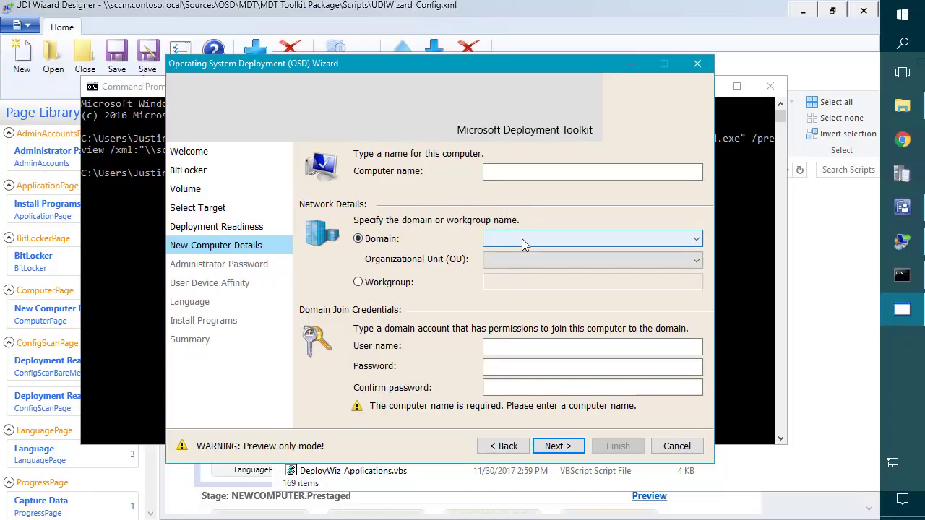
click(523, 241)
click(523, 251)
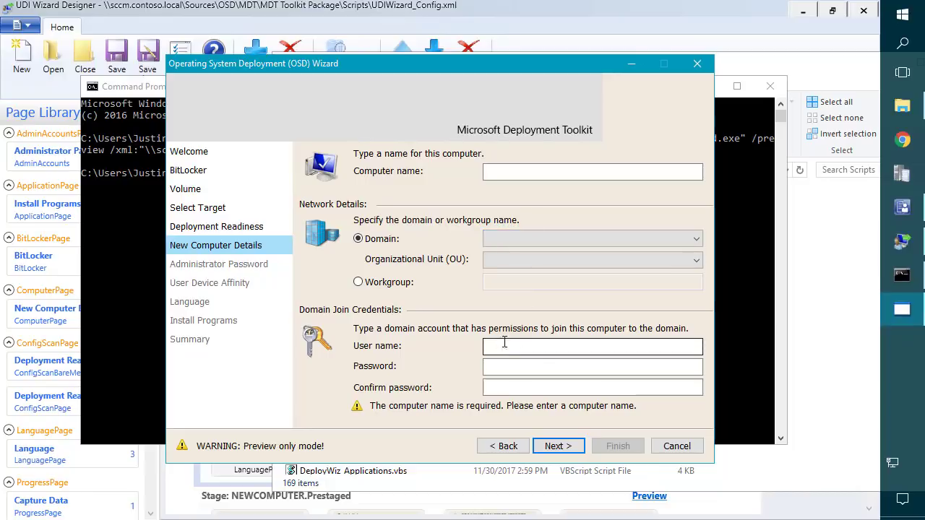
Advance through Administrator Password, User Device Affinity, Language and Install Programs to Summary, then Finish.
click(557, 446)
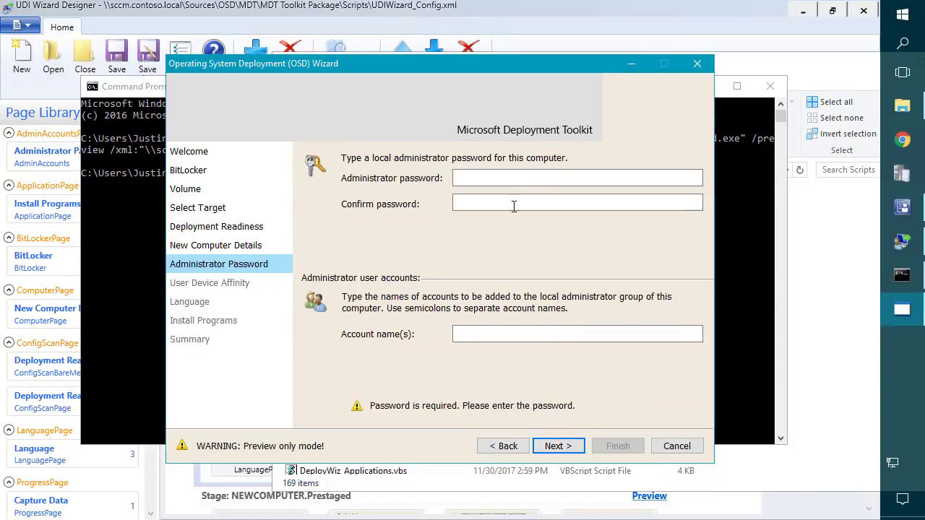
click(484, 178)
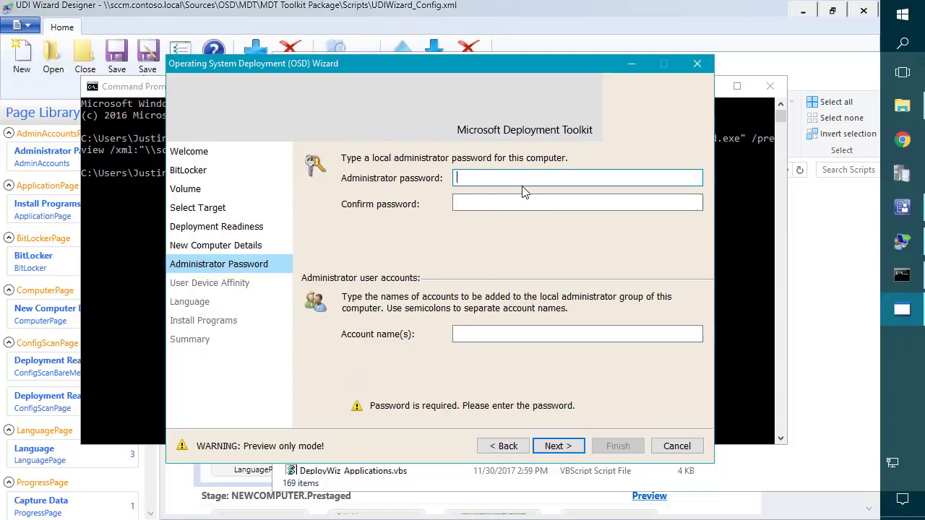
click(558, 448)
click(559, 448)
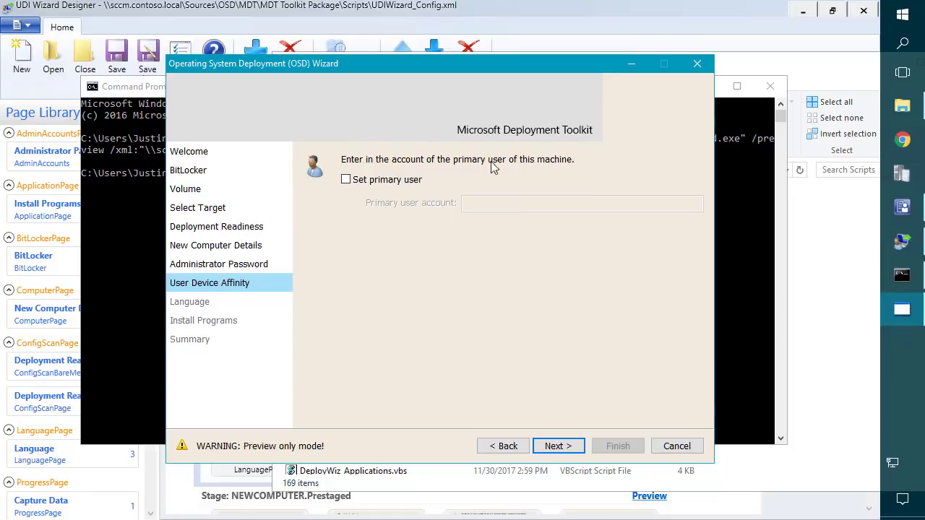
click(562, 448)
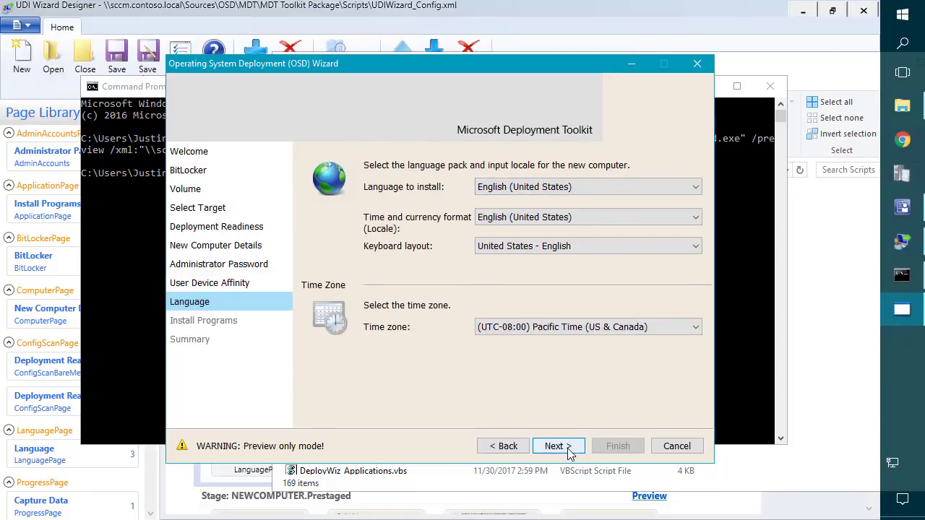
click(568, 446)
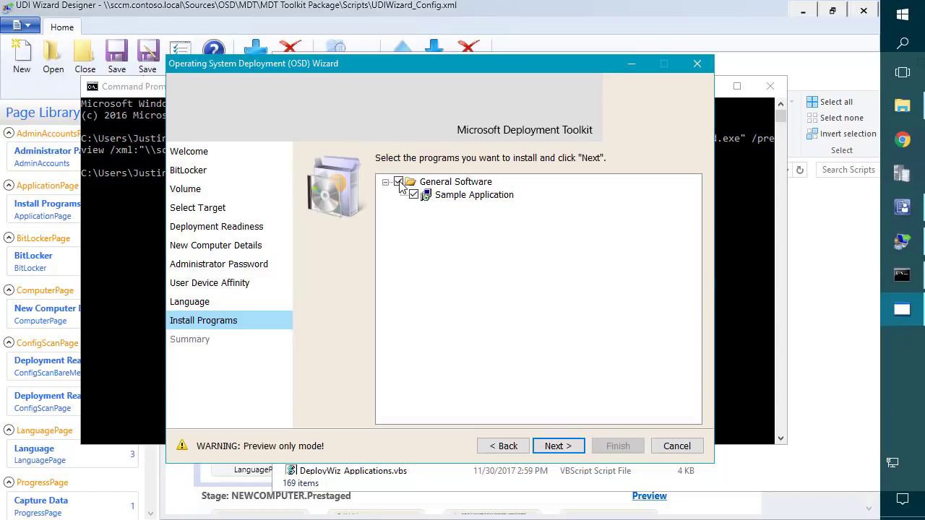
click(561, 447)
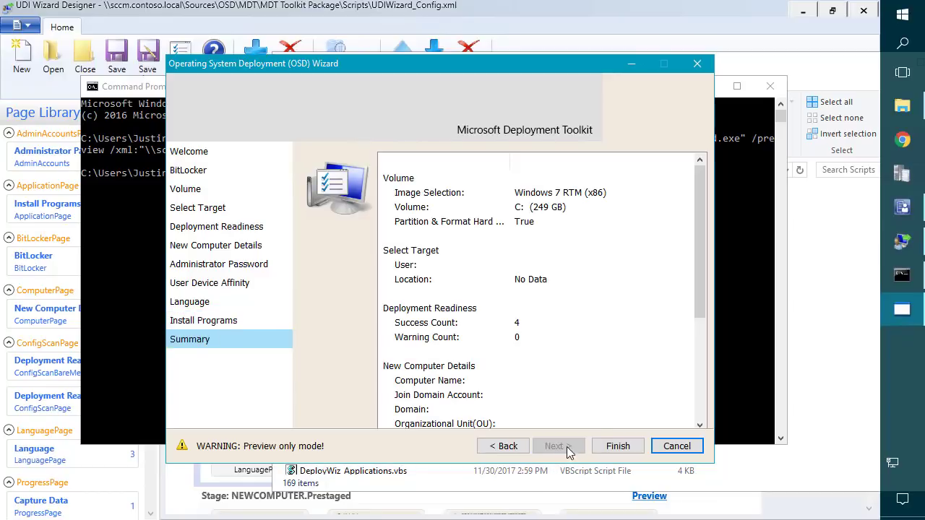
click(615, 447)
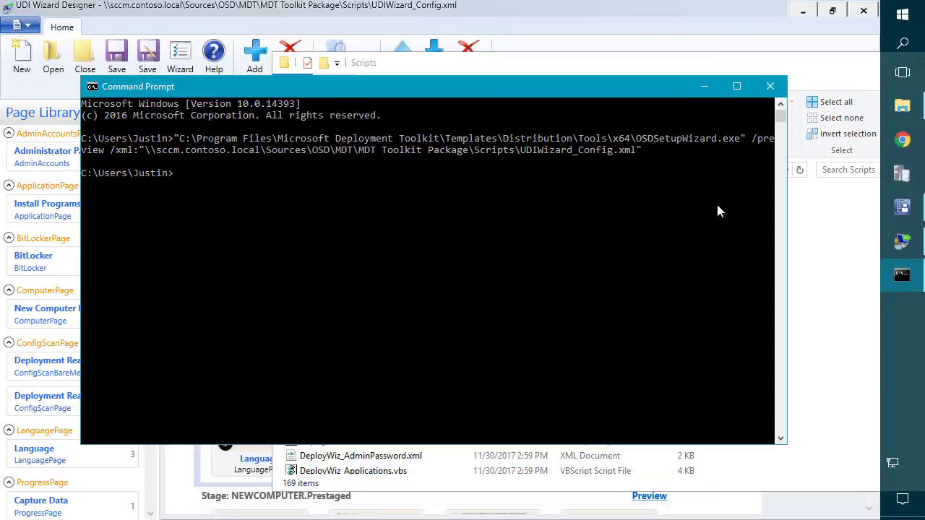
Minimize Command Prompt and Explorer and open the BitLocker page's configuration.
click(706, 86)
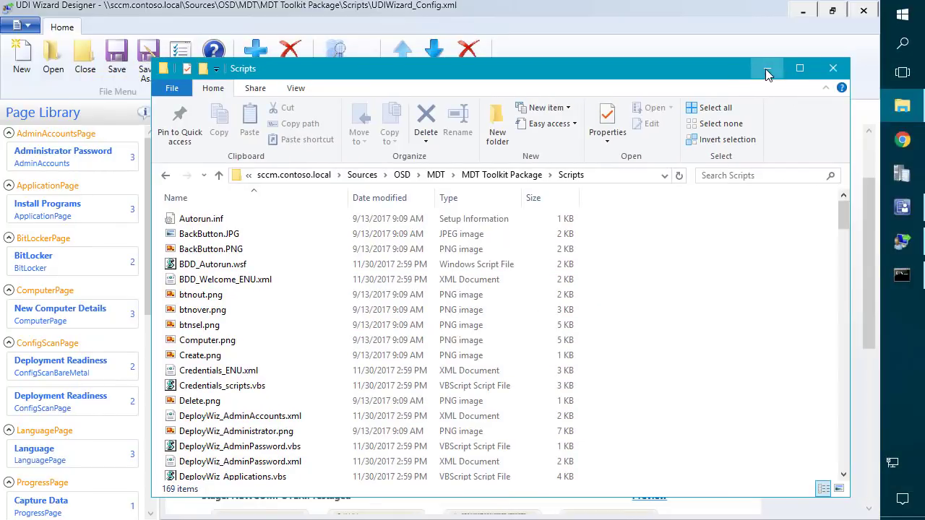
click(767, 70)
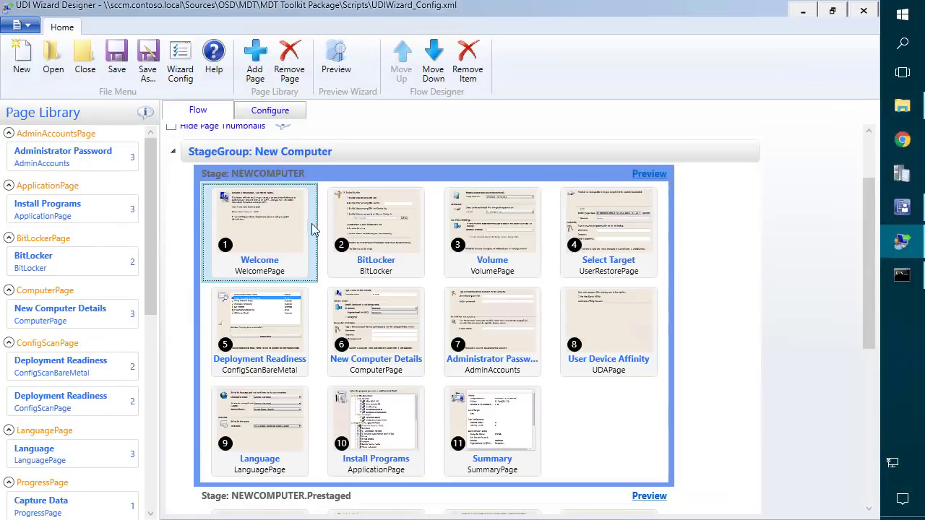
click(382, 226)
double_click(382, 226)
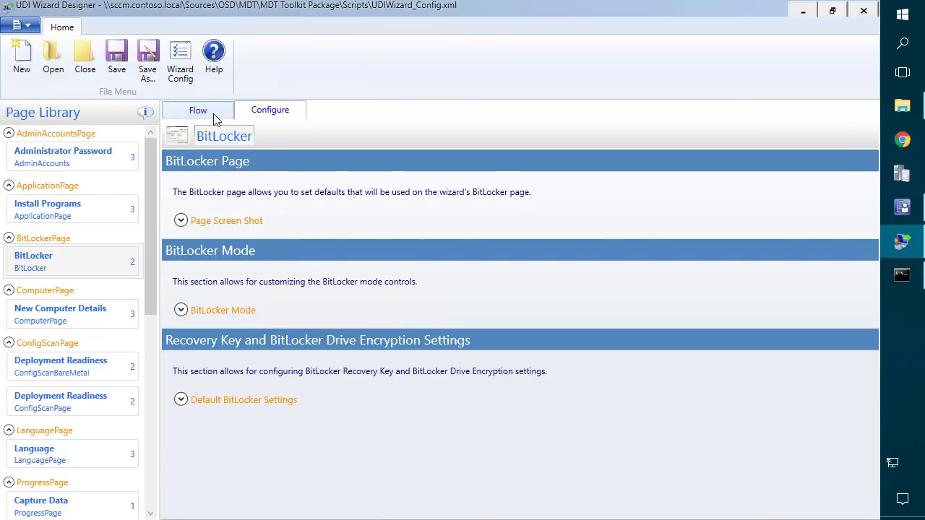
Review the BitLocker screenshot and BitLocker Mode settings, then return to the Flow view.
click(180, 221)
scroll(264, 238, down, 1)
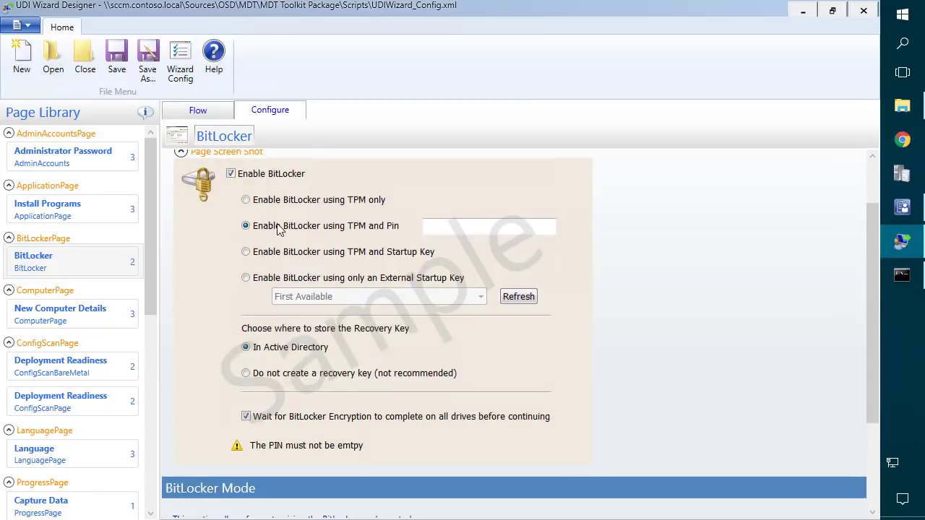
scroll(292, 228, down, 2)
scroll(293, 227, down, 1)
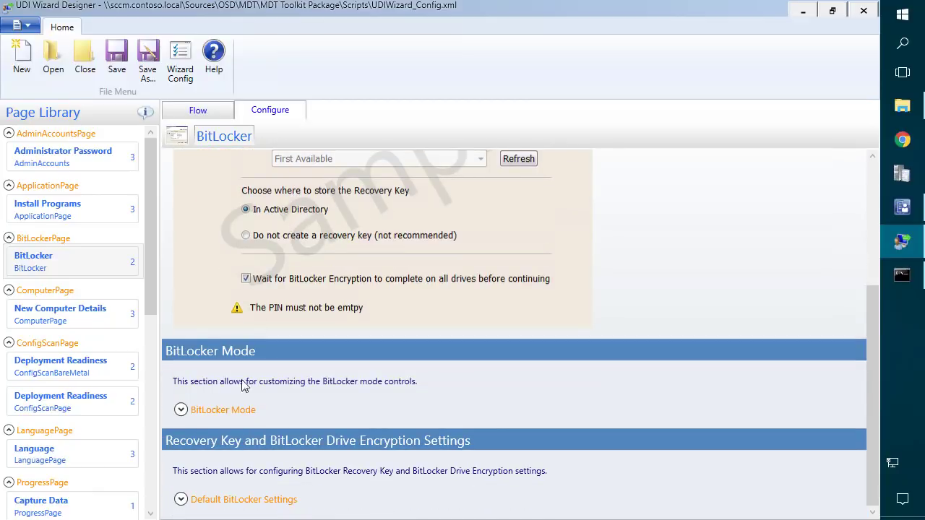
click(182, 410)
scroll(187, 417, down, 2)
scroll(185, 418, down, 4)
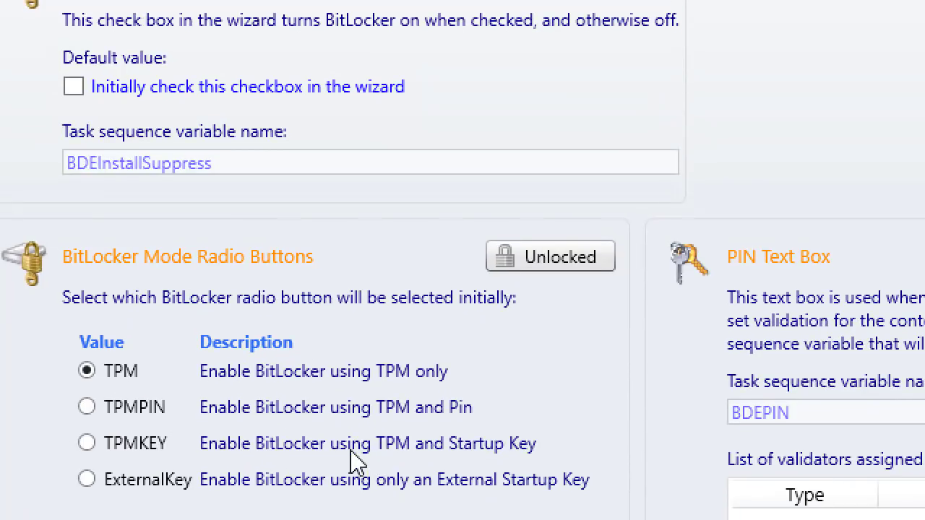
scroll(411, 461, down, 2)
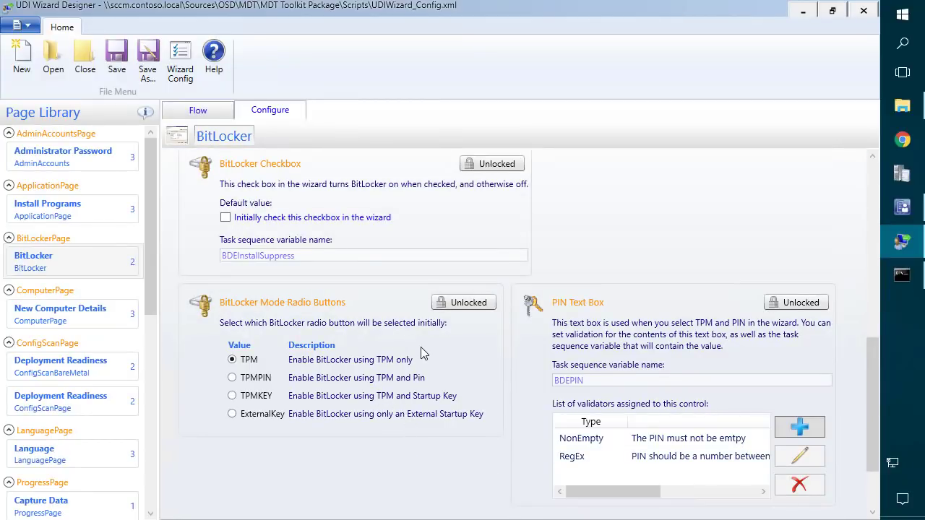
scroll(423, 348, down, 3)
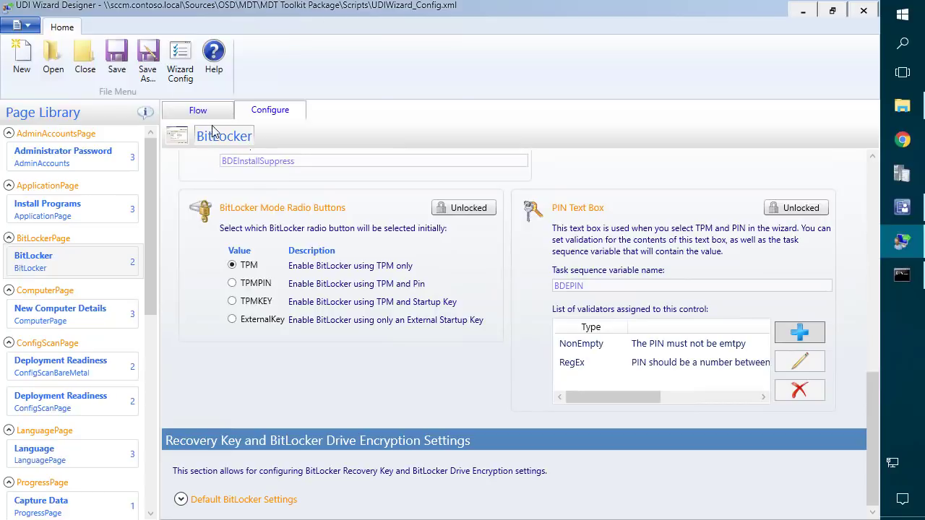
click(204, 111)
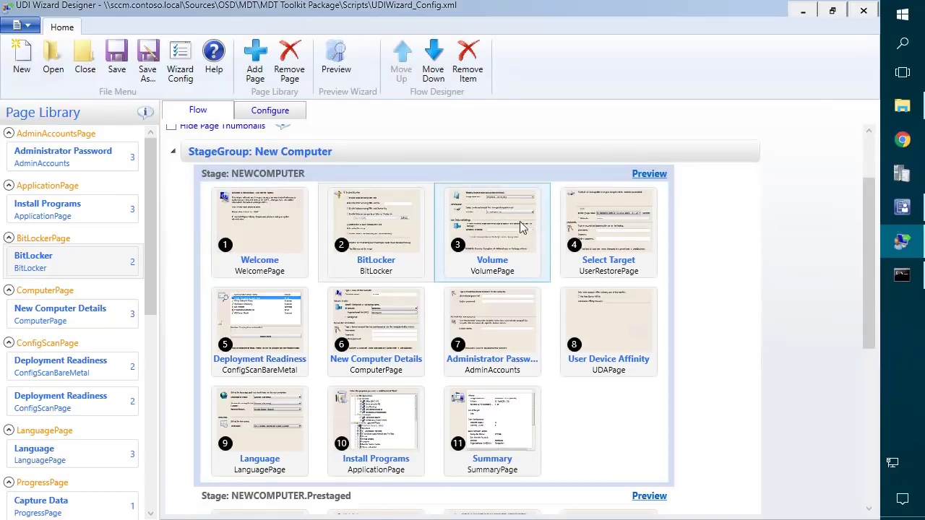
In the Volume page's image settings, start manually adding an operating system image.
double_click(504, 217)
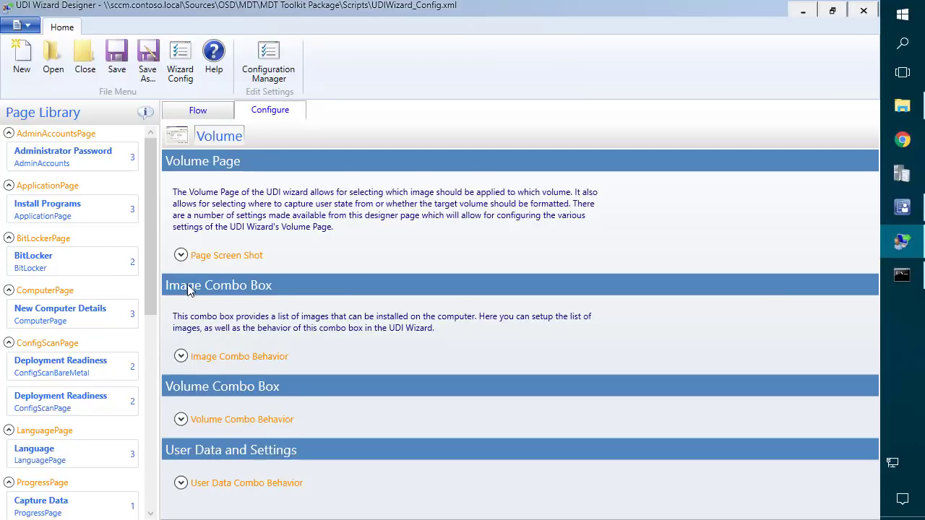
click(180, 357)
scroll(190, 350, down, 6)
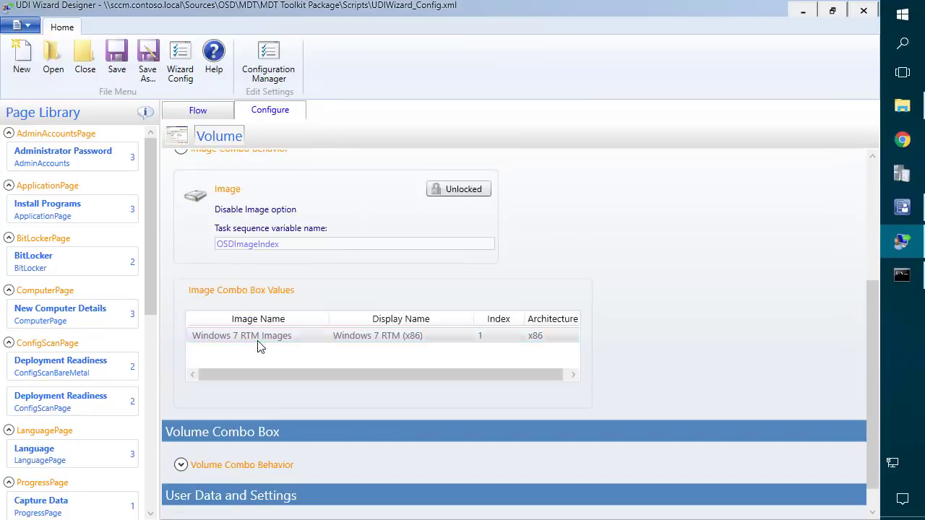
click(264, 342)
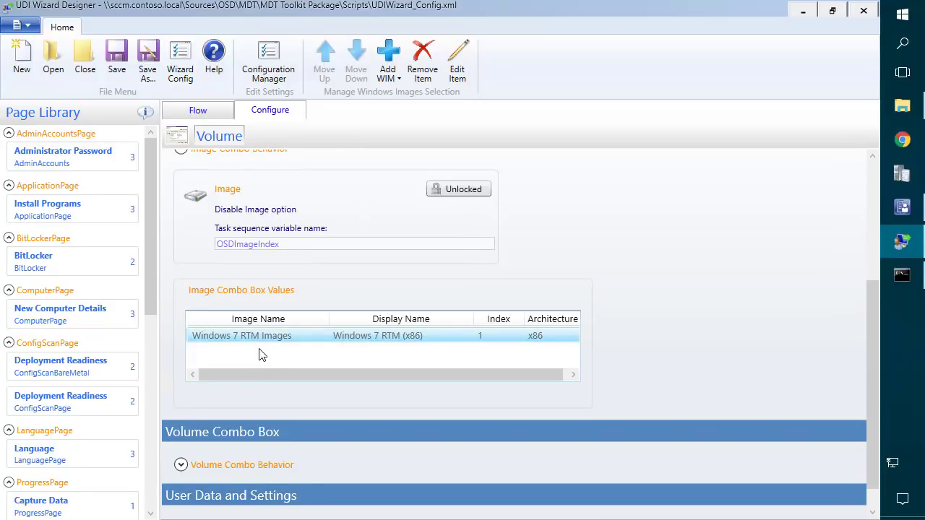
right_click(261, 354)
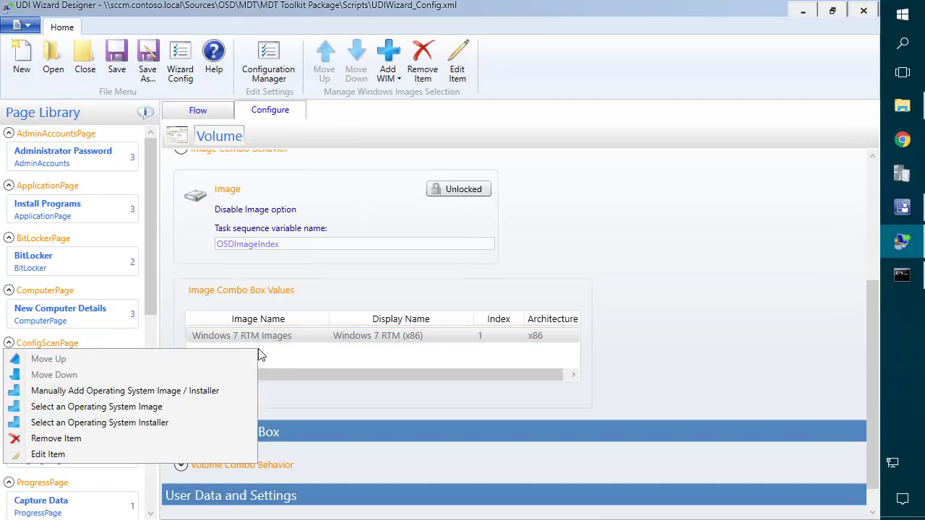
click(85, 394)
Enter the image name and reuse it as display name 'Windows 10 Enterprise x64'.
click(480, 245)
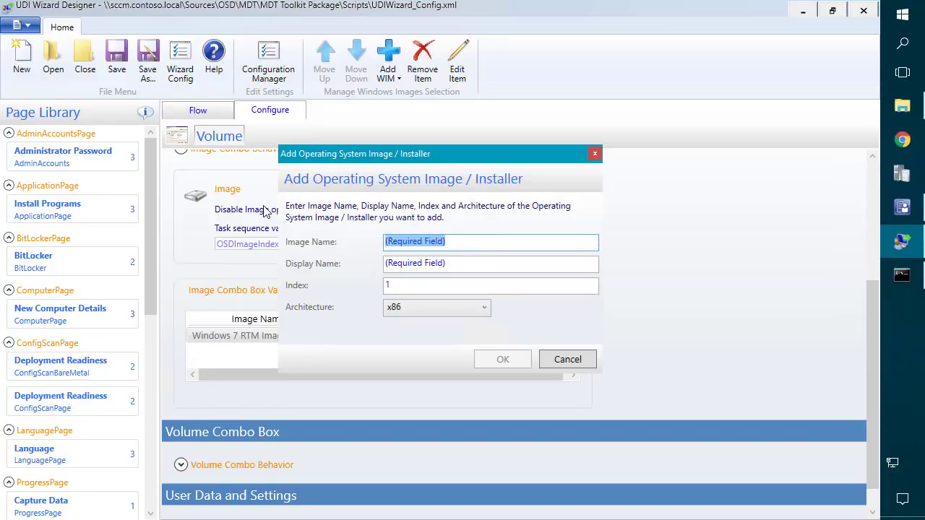
text(Windows 10 Enterprise x64)
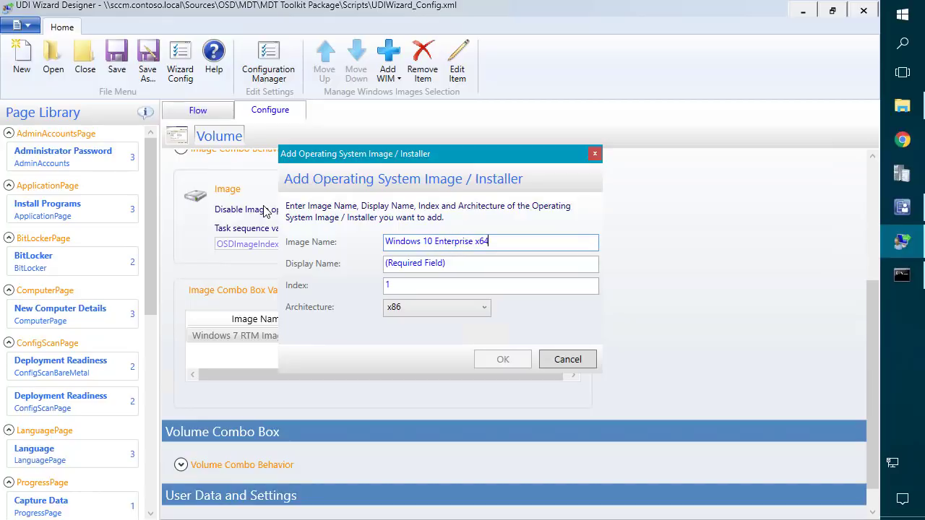
key(ctrl+a)
key(ctrl+c)
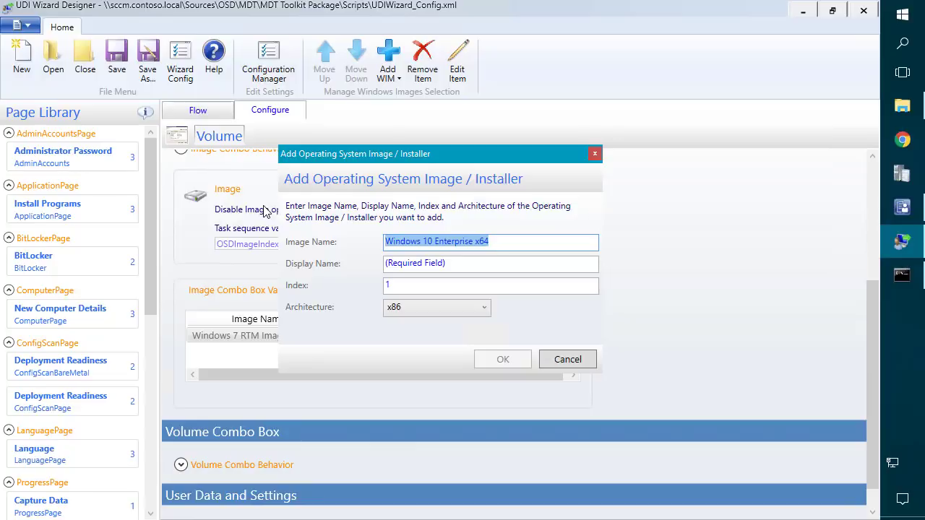
click(462, 269)
key(ctrl+v)
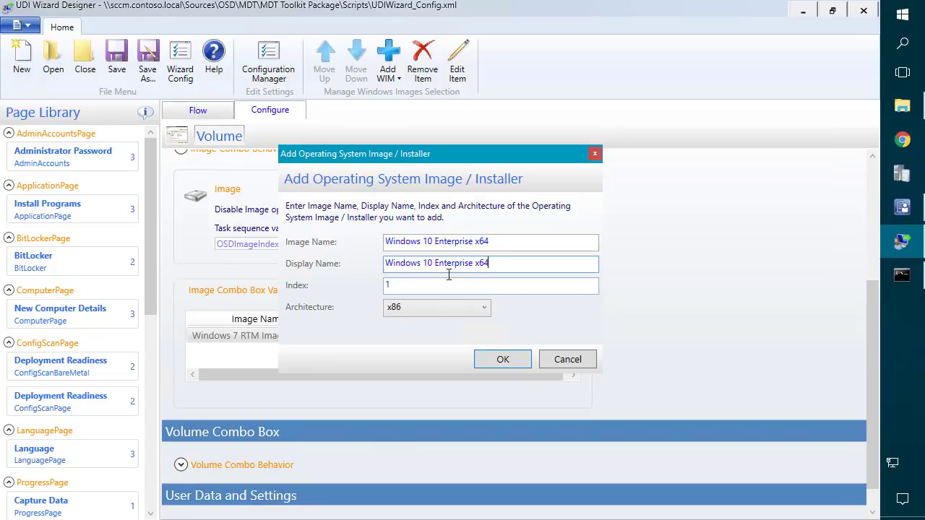
Remove the spaces so the Image Name reads Windows10Enterprisex64, and select it.
triple_click(426, 244)
click(434, 241)
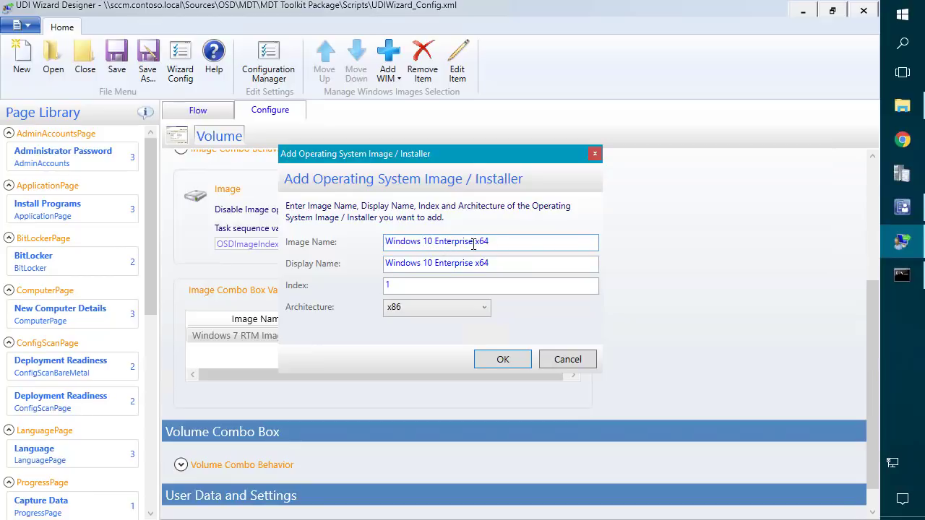
key(BackSpace)
drag(431, 241, 471, 244)
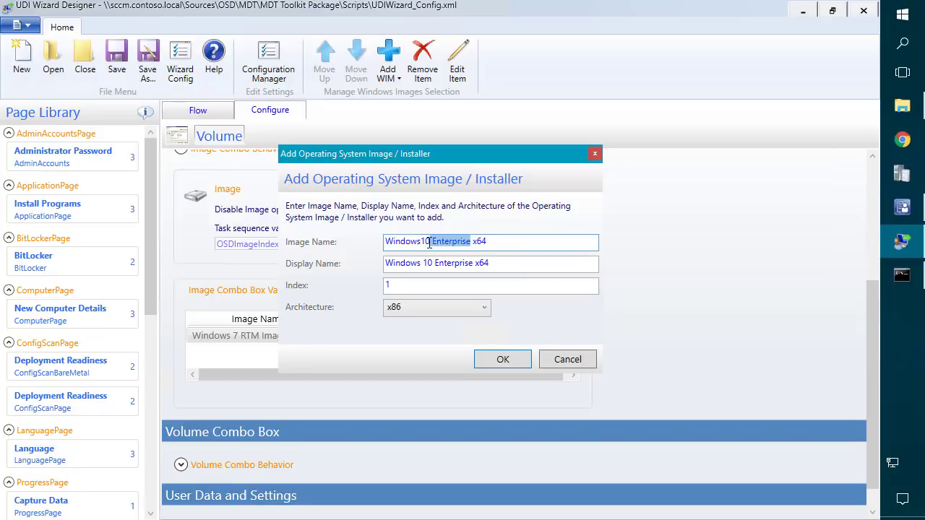
click(432, 242)
key(BackSpace)
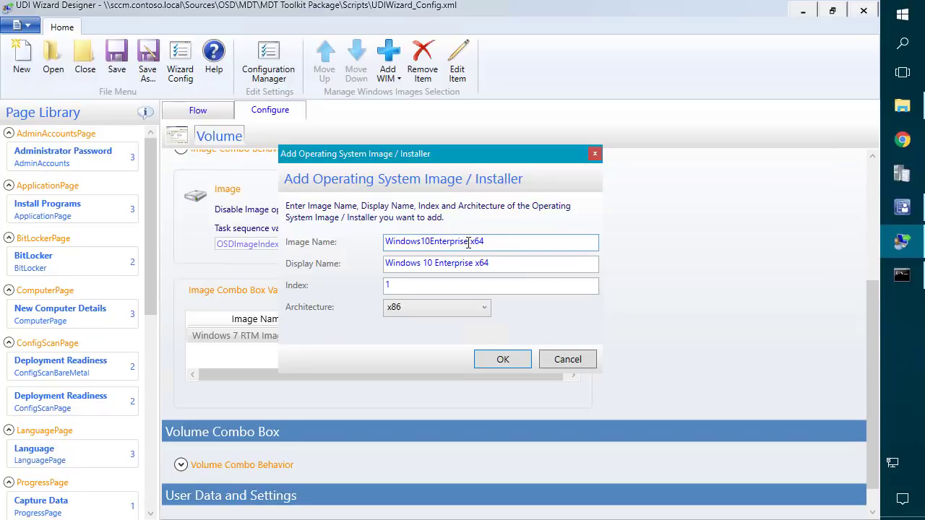
key(BackSpace)
drag(513, 249, 299, 210)
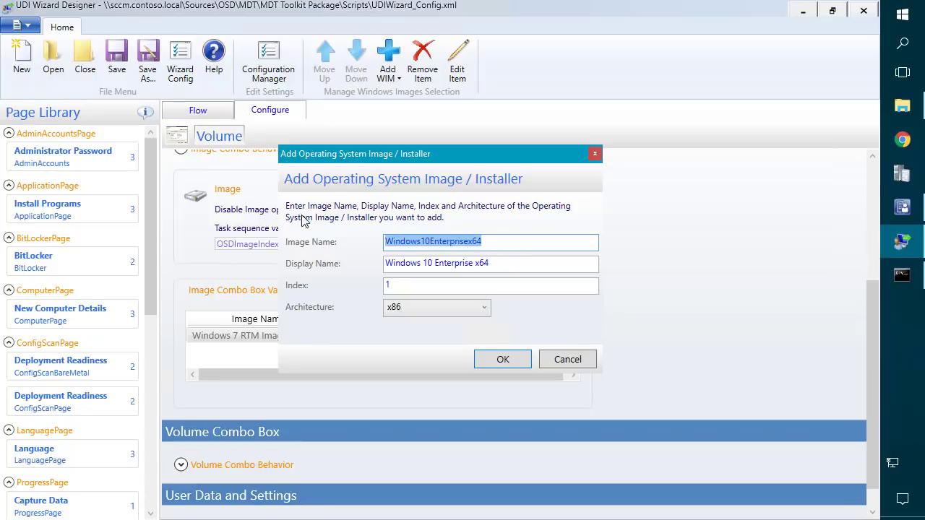
click(904, 20)
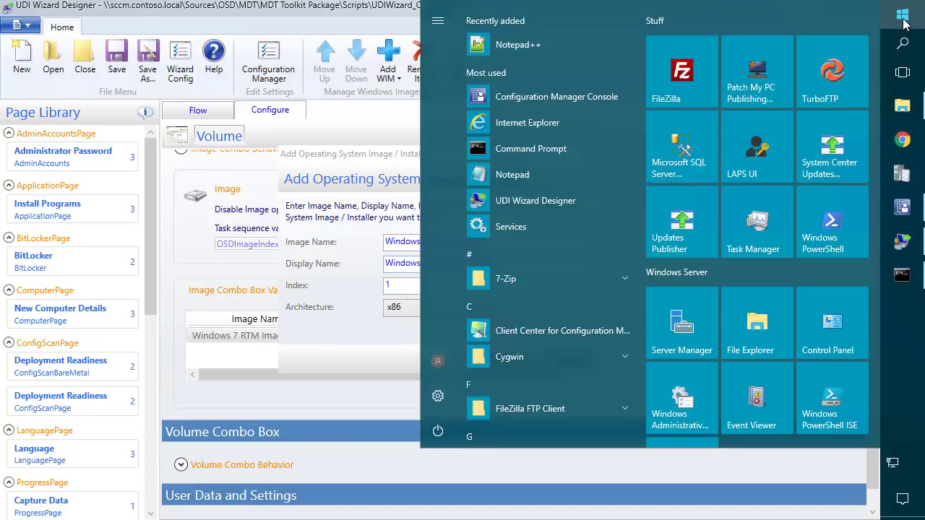
Write 'OSDImageName = Windows10Enterprisex64' in a new Notepad note, then return to the image dialog.
text(notepad)
key(Return)
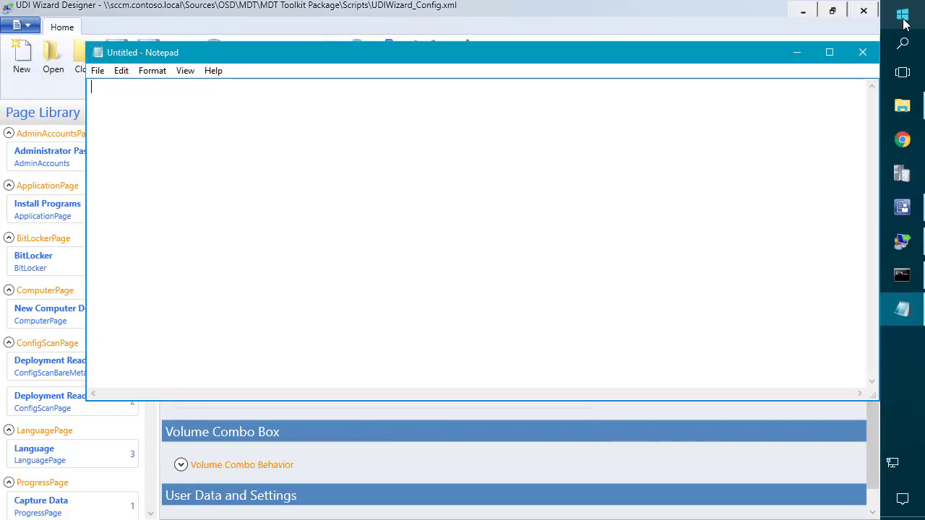
text(Image)
key(ctrl+a)
text(OSDImageName = Windows10Enterprisex64)
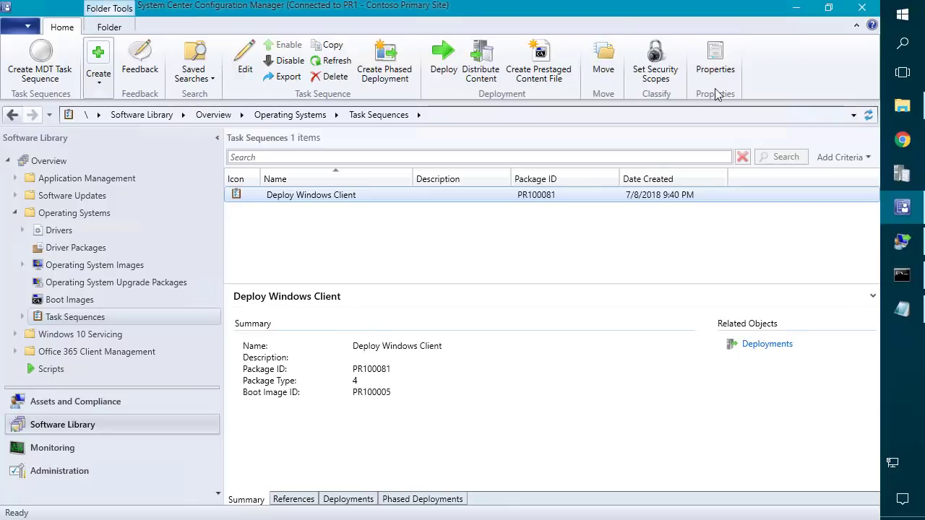
click(902, 241)
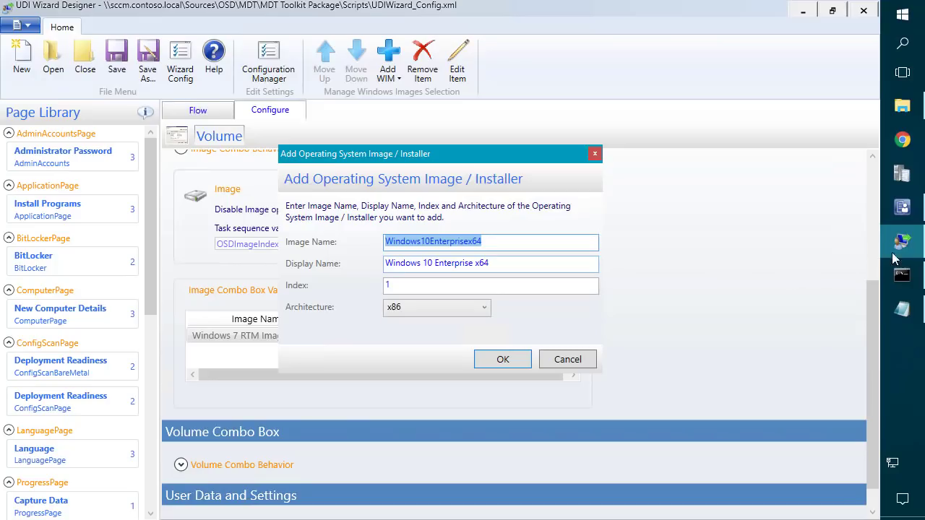
Set the Windows 10 Enterprise x64 image's architecture to amd64 and add it.
key(Tab)
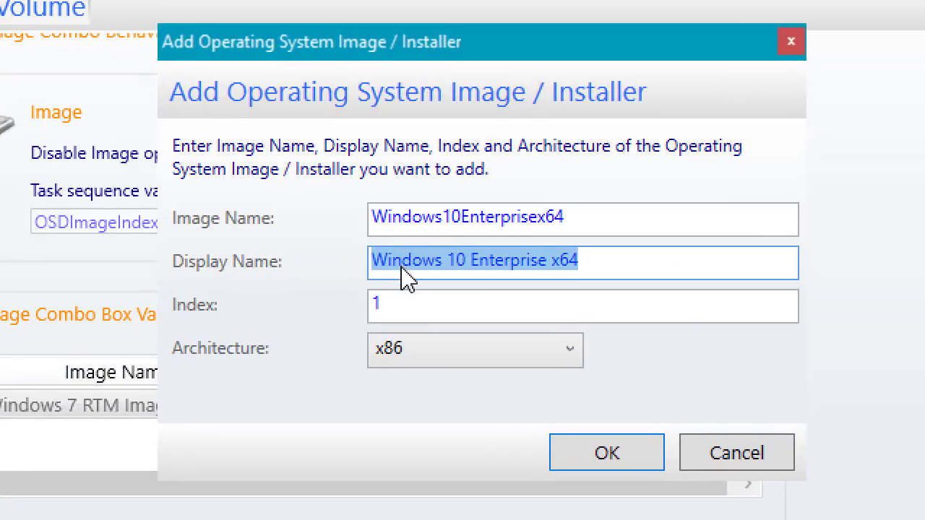
click(429, 371)
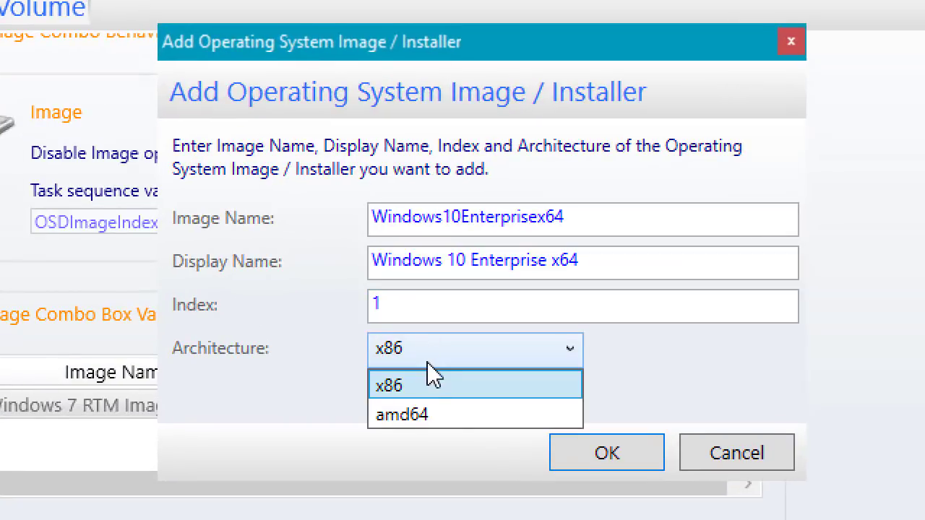
click(419, 419)
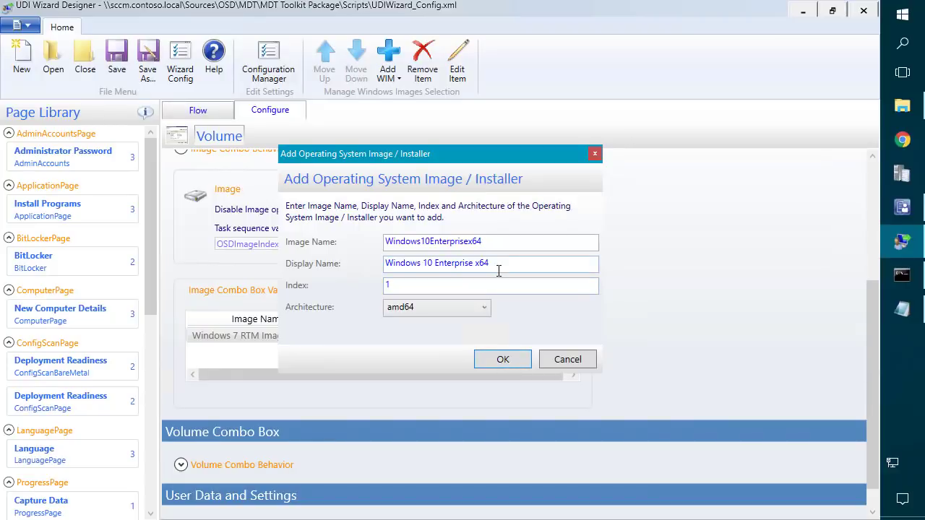
drag(499, 269, 356, 257)
key(ctrl+c)
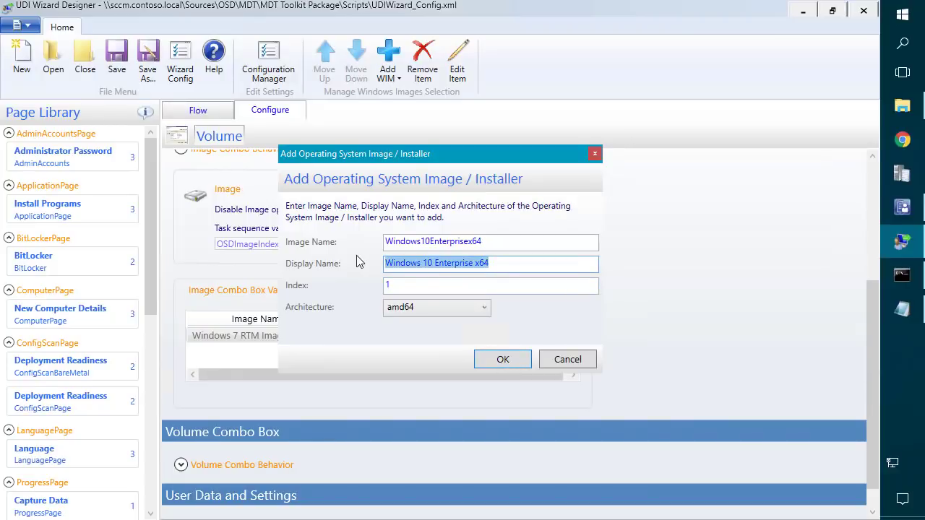
click(504, 360)
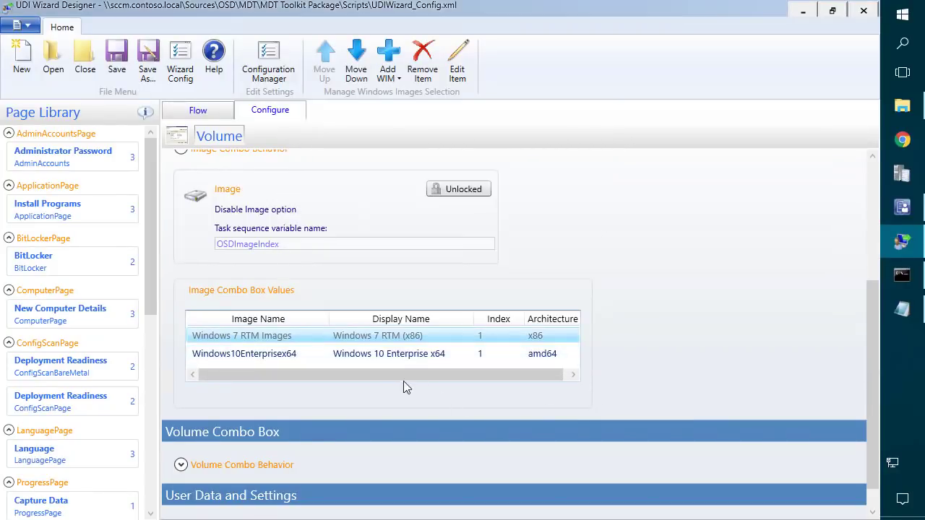
Remove the Windows 7 RTM Images entry from the Volume list.
right_click(267, 343)
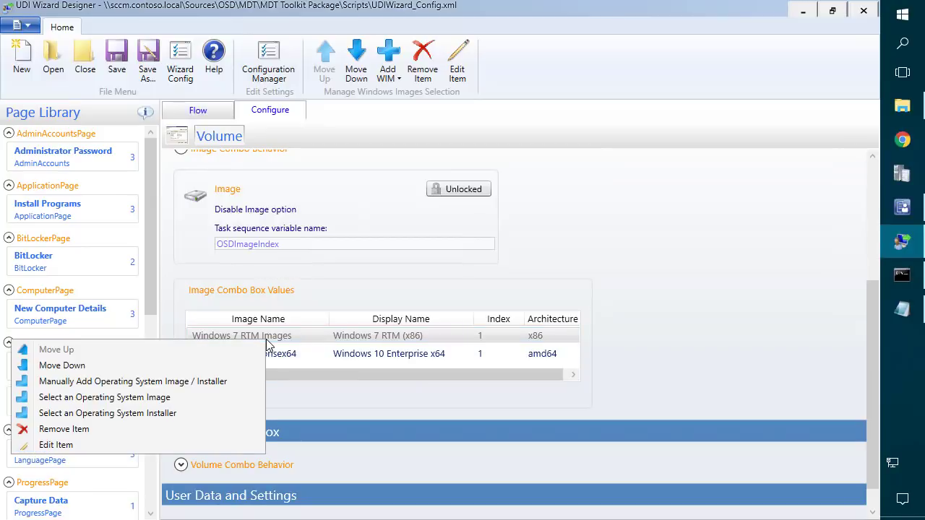
click(102, 429)
click(498, 319)
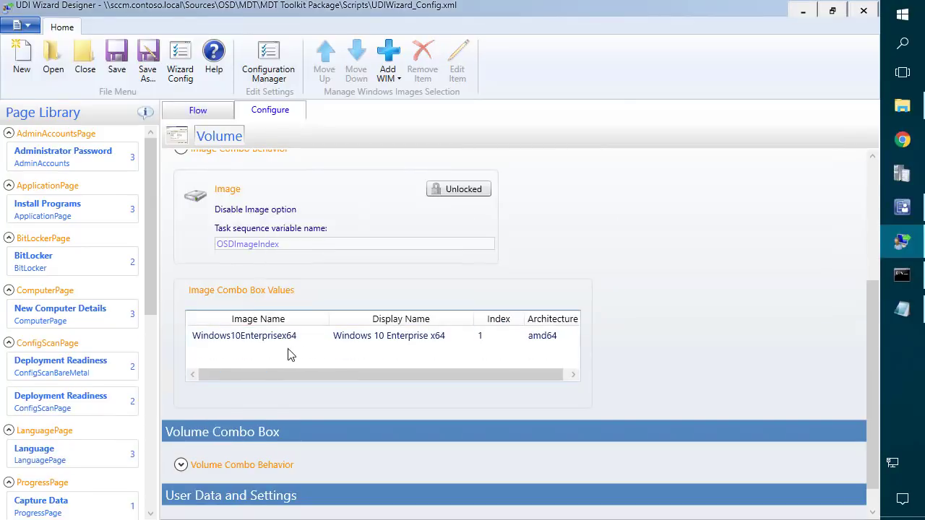
Manually add another image with display name 'Windows 10 Education x64'.
right_click(275, 348)
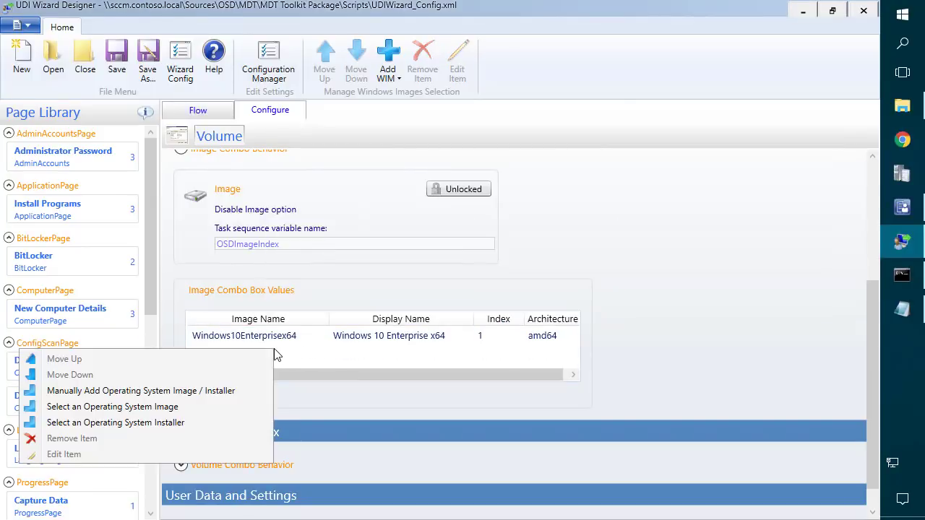
click(139, 394)
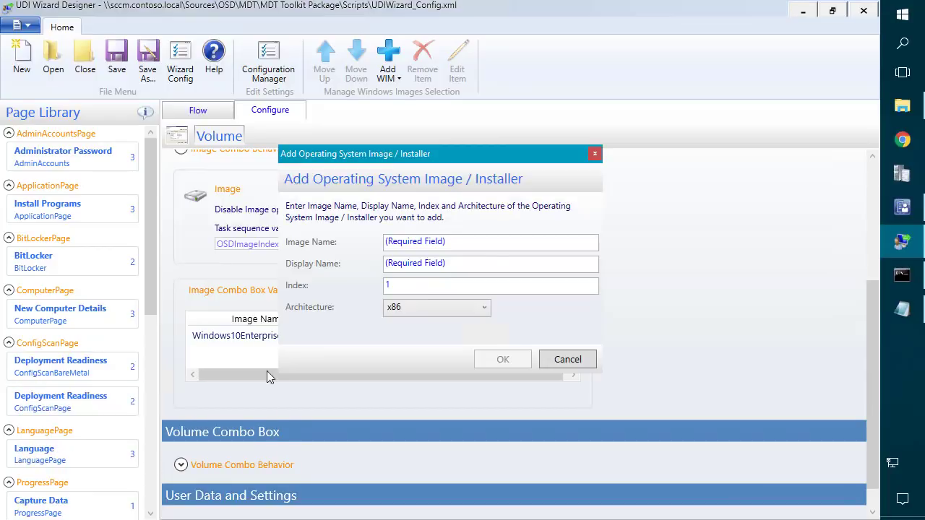
click(422, 243)
key(ctrl+v)
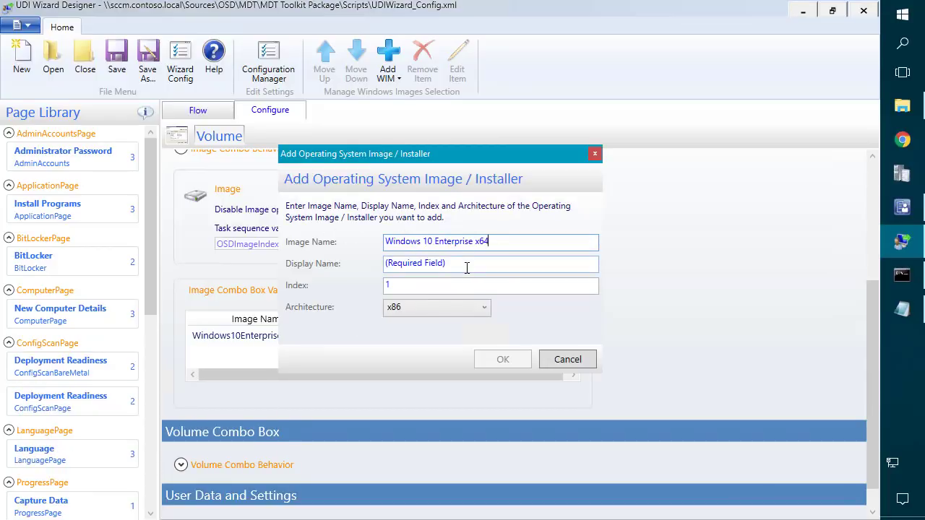
click(457, 264)
key(ctrl+v)
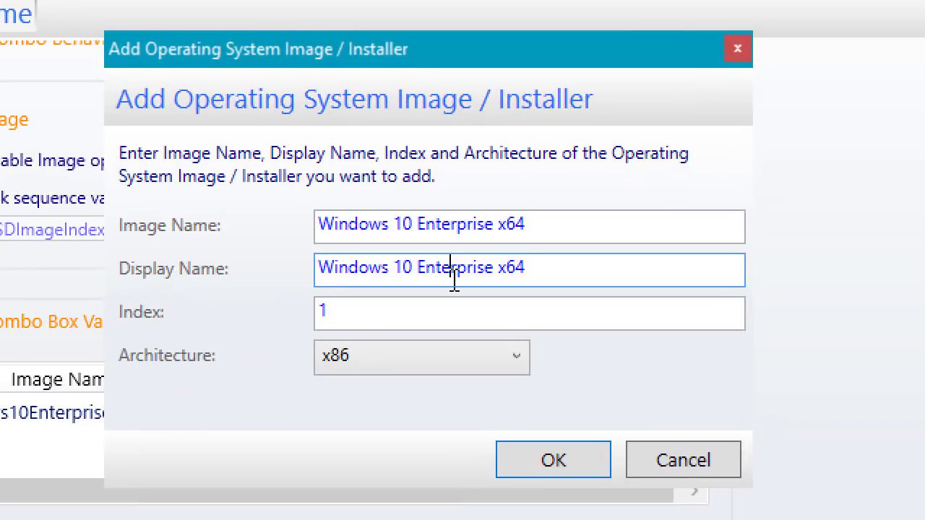
double_click(454, 269)
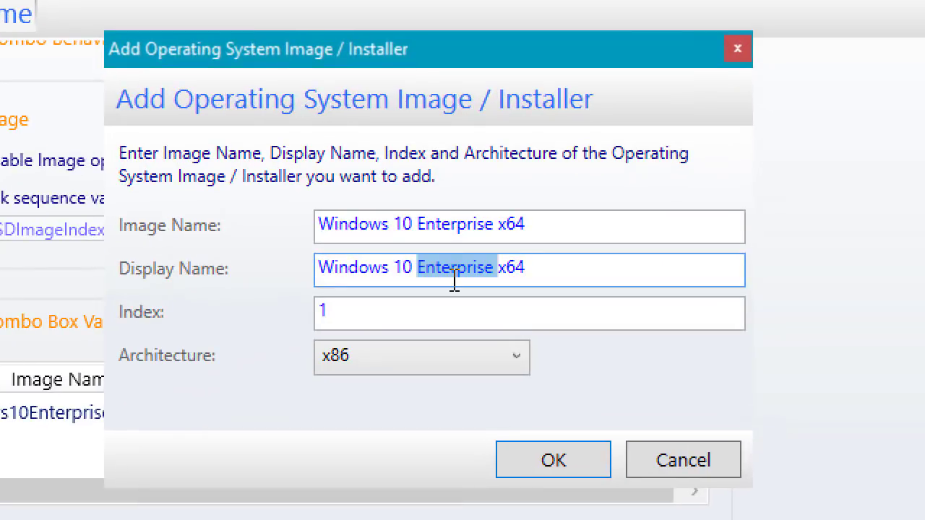
text(Education)
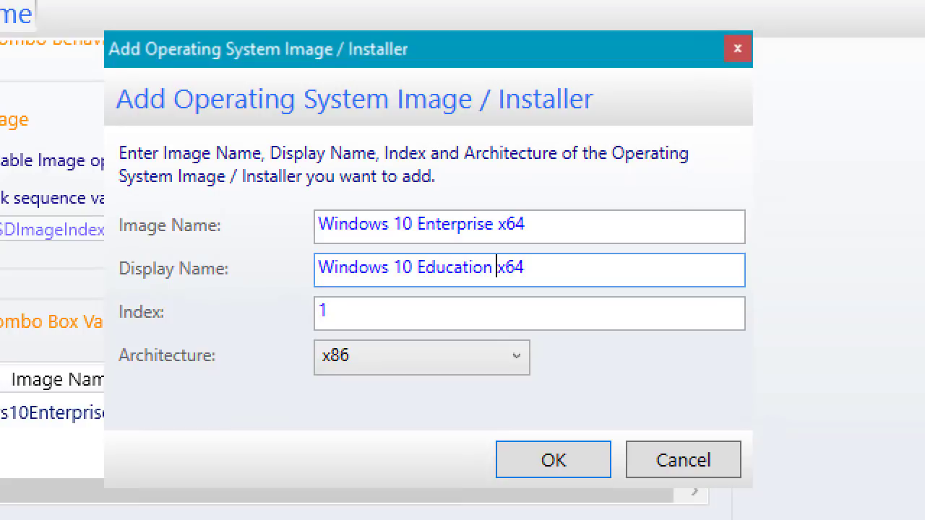
key(ctrl+a)
key(ctrl+c)
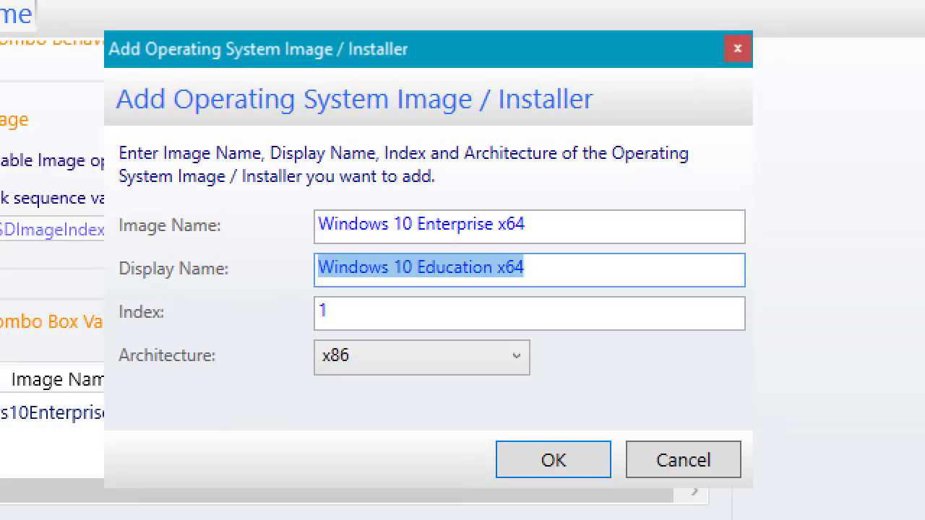
Name the image Windows10Educationx64, set architecture amd64, and add it to the list.
click(438, 218)
key(ctrl+a)
key(ctrl+v)
key(BackSpace)
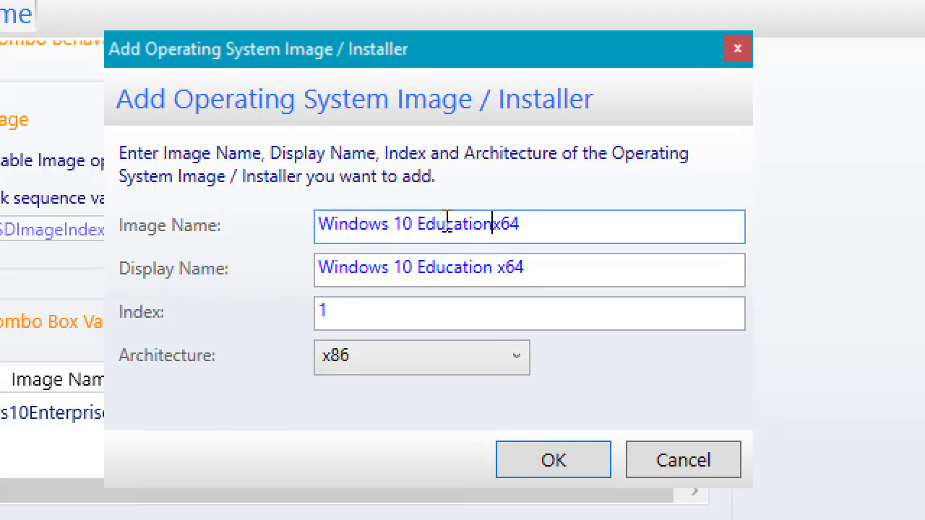
key(BackSpace)
key(BackSpace)
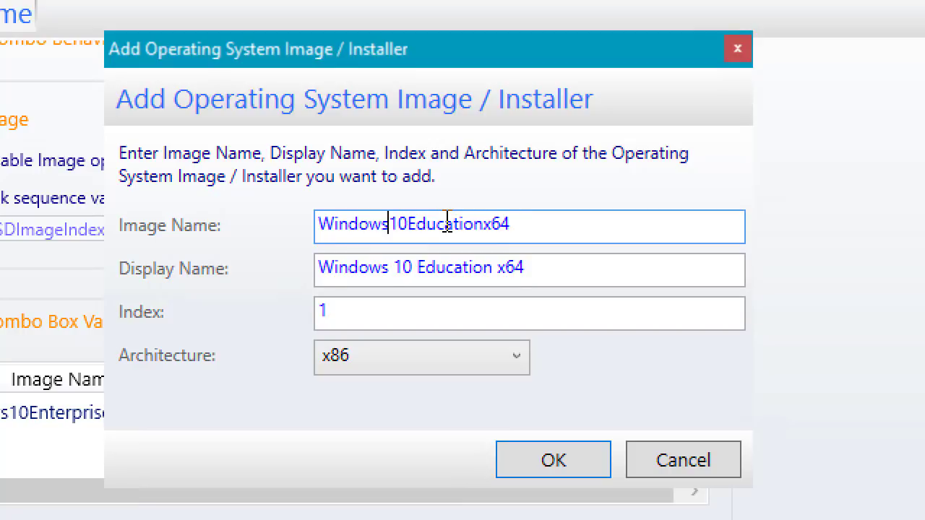
key(ctrl+a)
key(ctrl+c)
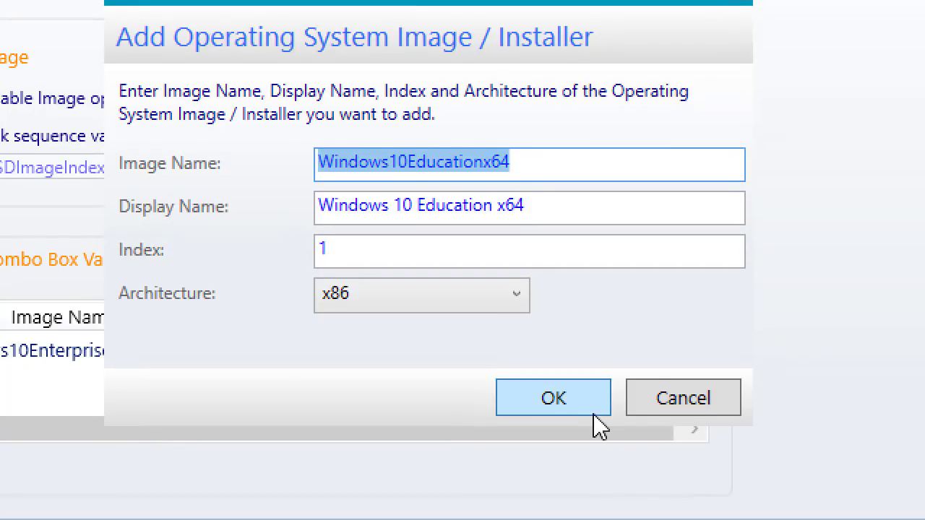
click(481, 365)
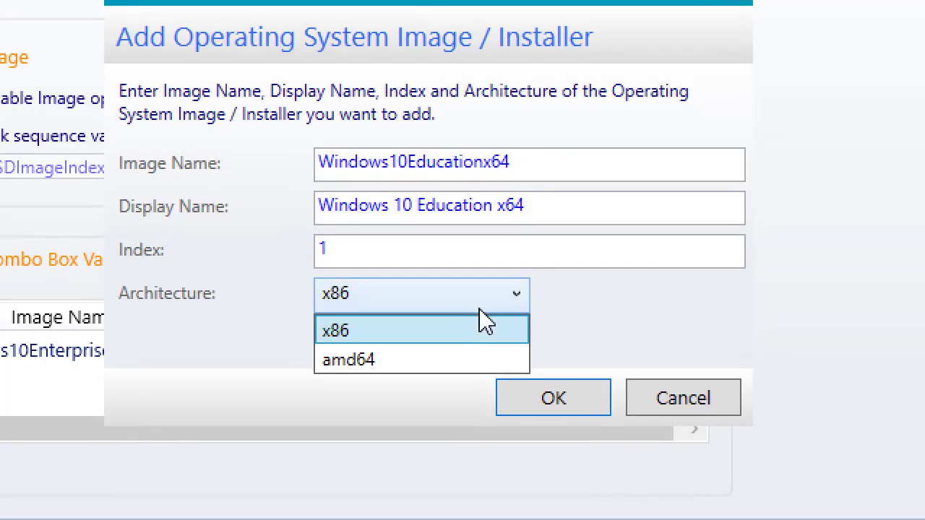
click(391, 360)
click(572, 397)
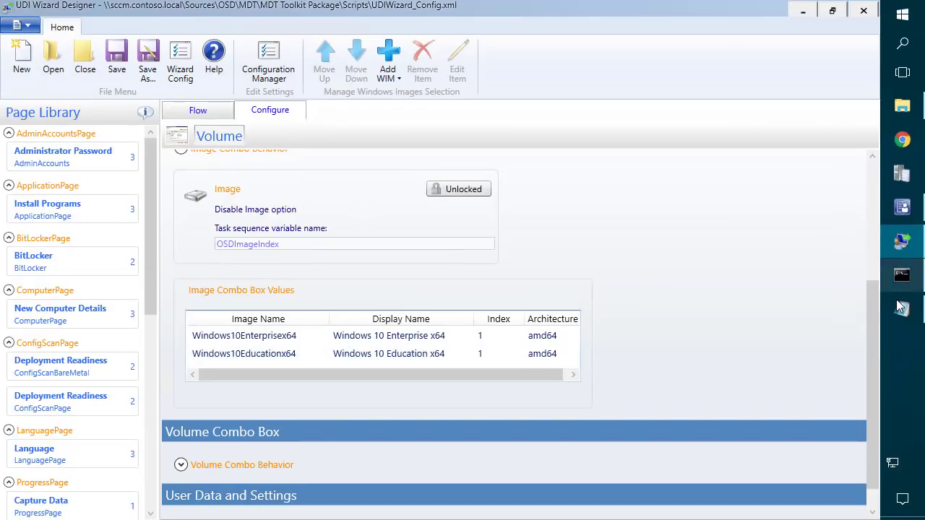
click(902, 309)
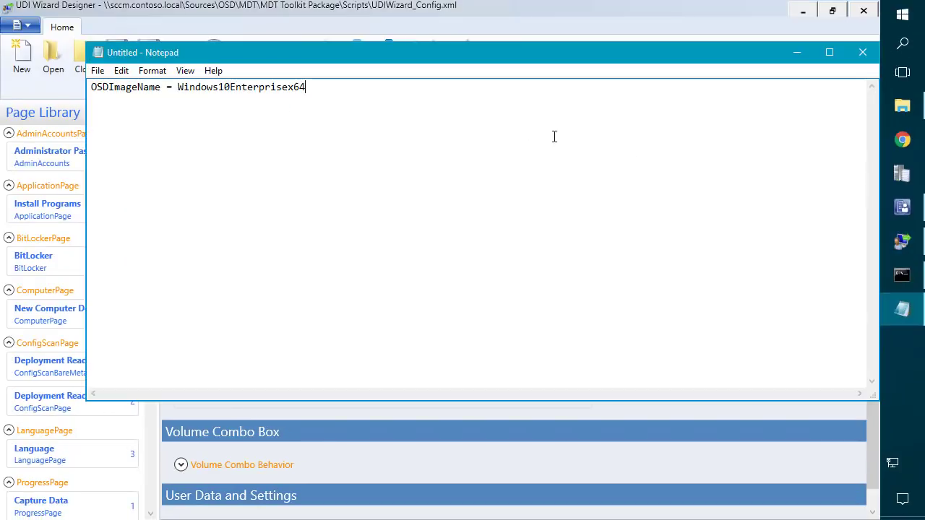
Add 'Windows10Educationx64' as a second note line, then minimize Notepad to show the Volume page.
key(Return)
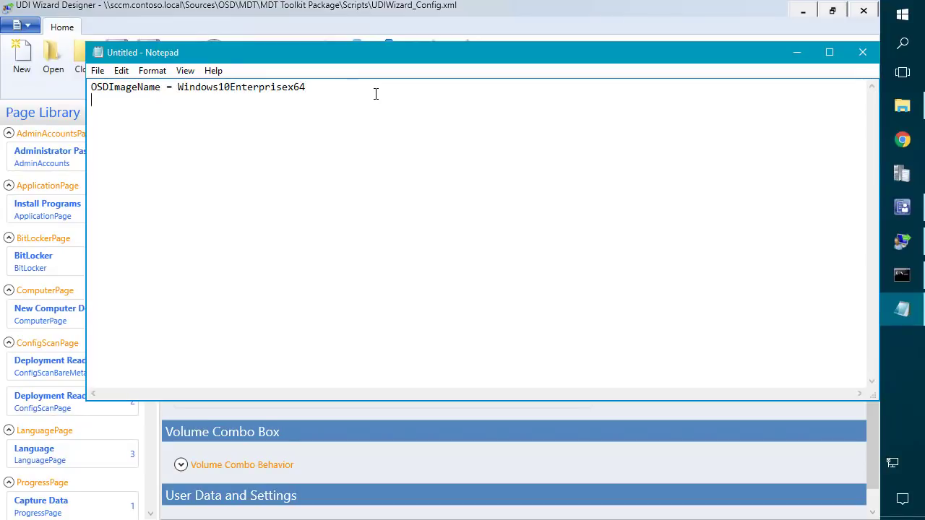
key(ctrl+v)
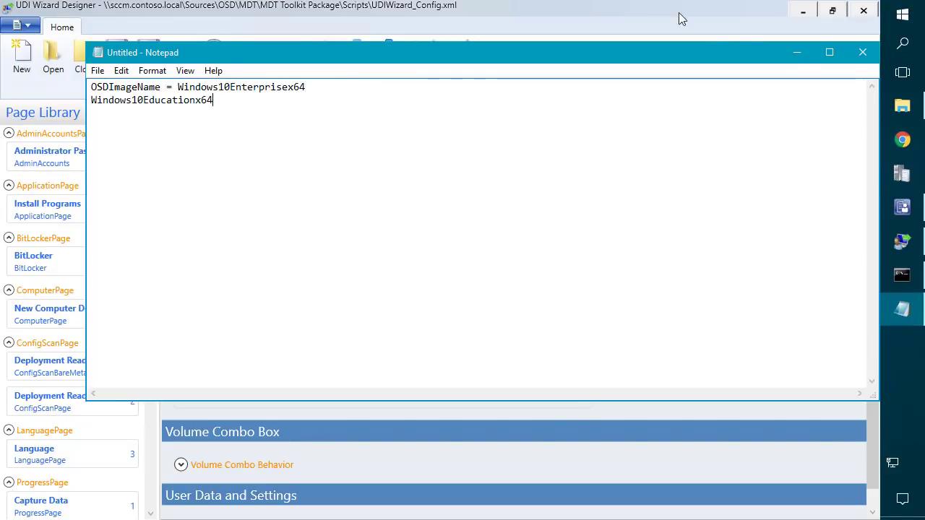
click(796, 53)
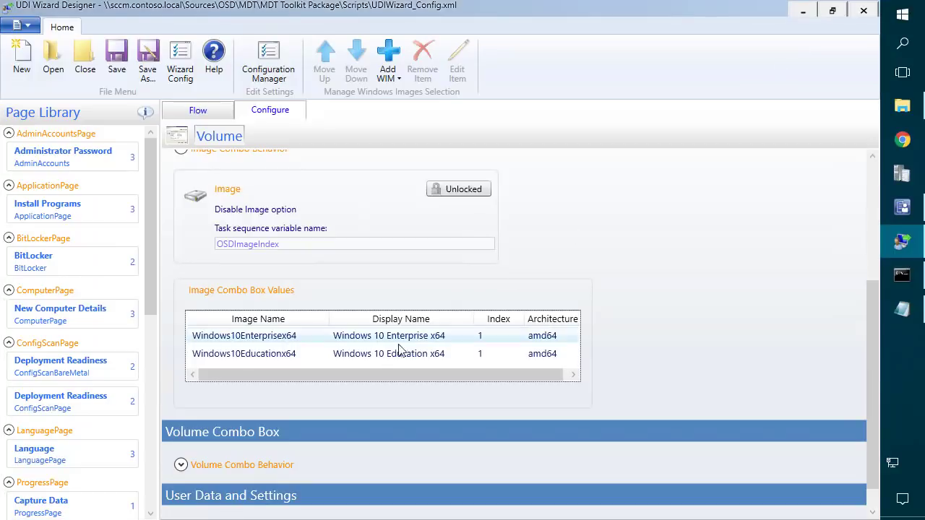
right_click(274, 369)
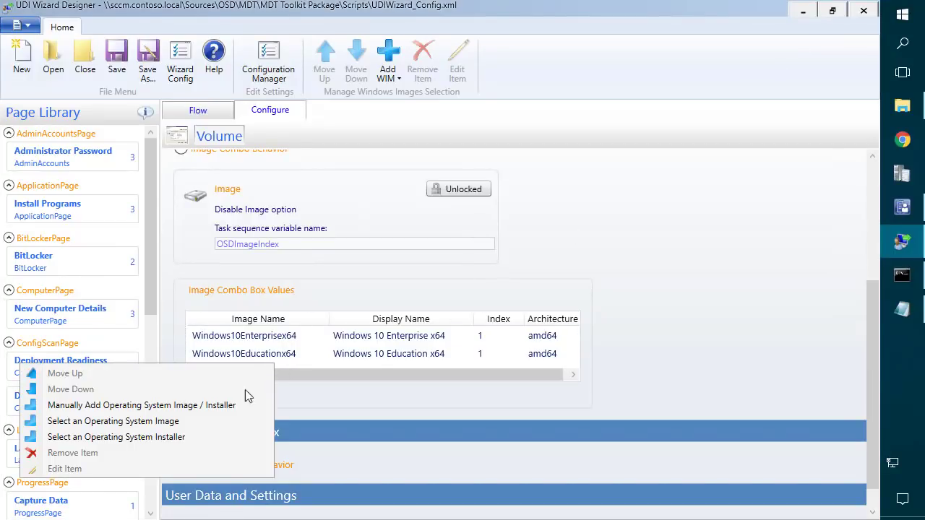
Validate the Configuration Manager site server connection and accept the site settings.
click(147, 425)
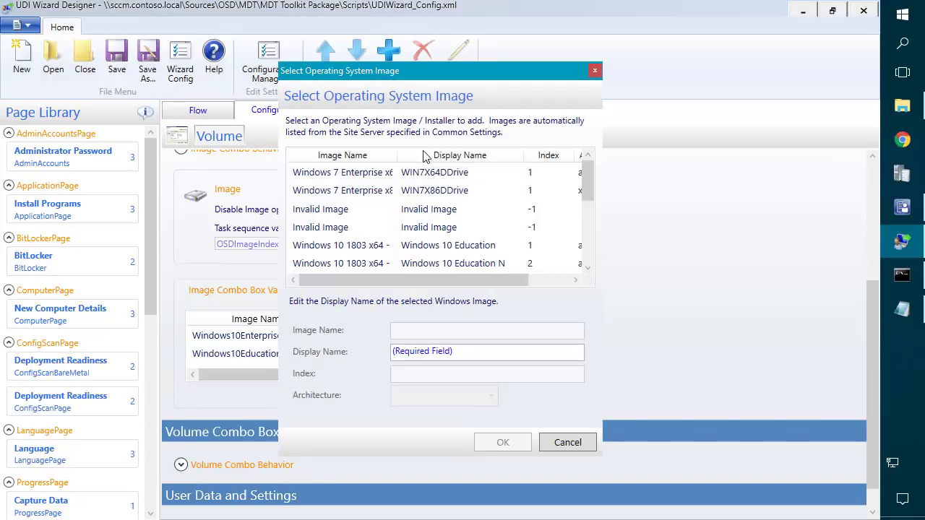
click(566, 442)
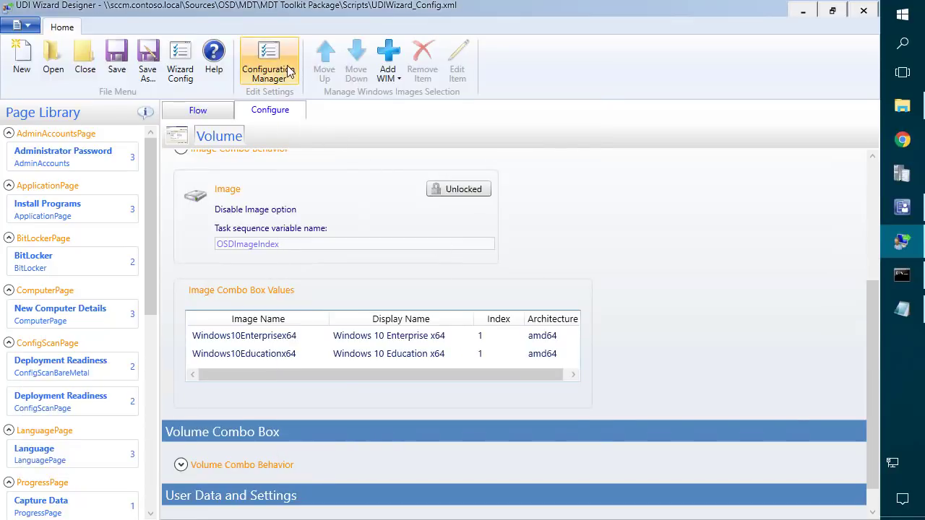
click(268, 56)
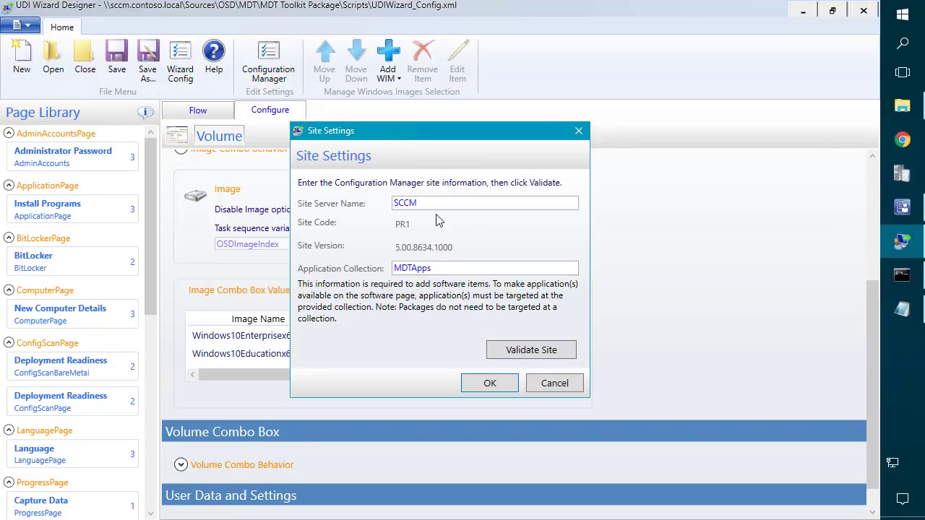
drag(433, 204, 329, 193)
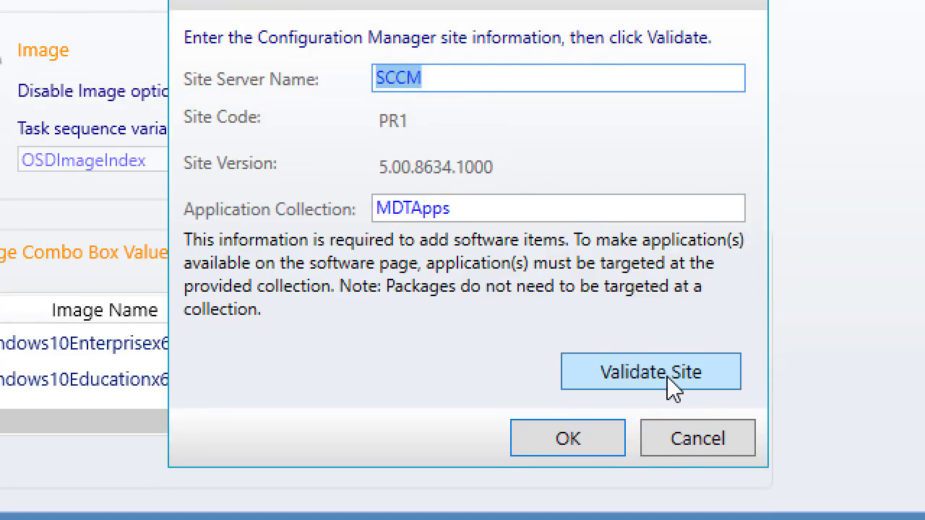
click(671, 388)
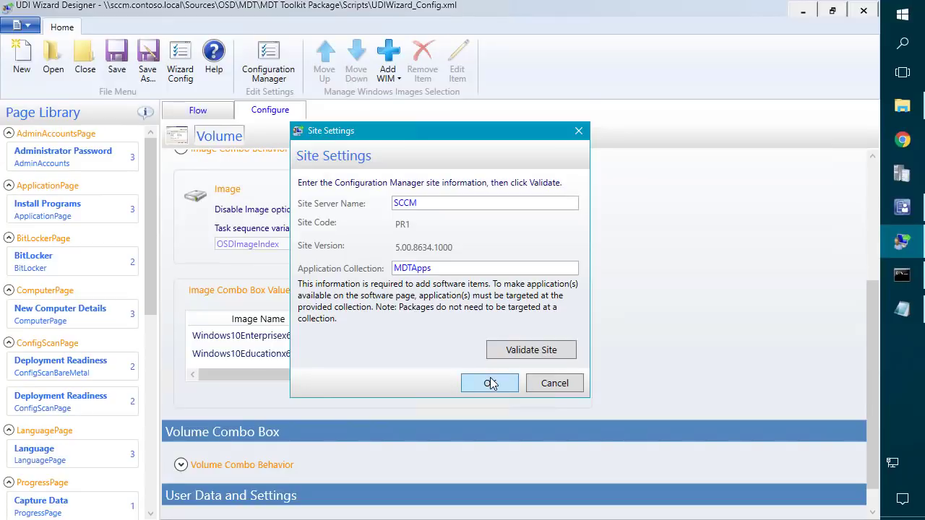
click(569, 439)
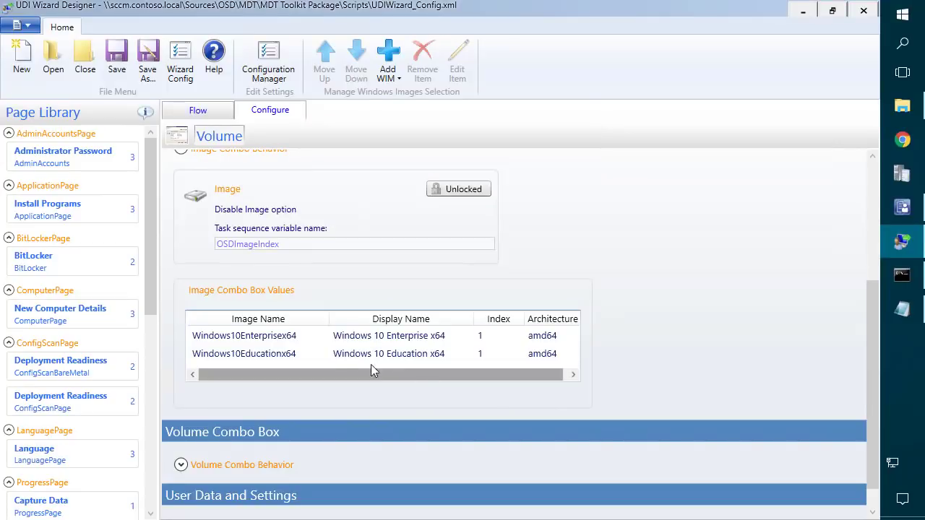
Add the site's Windows 7 Enterprise x64 image to the Volume page image list.
right_click(320, 371)
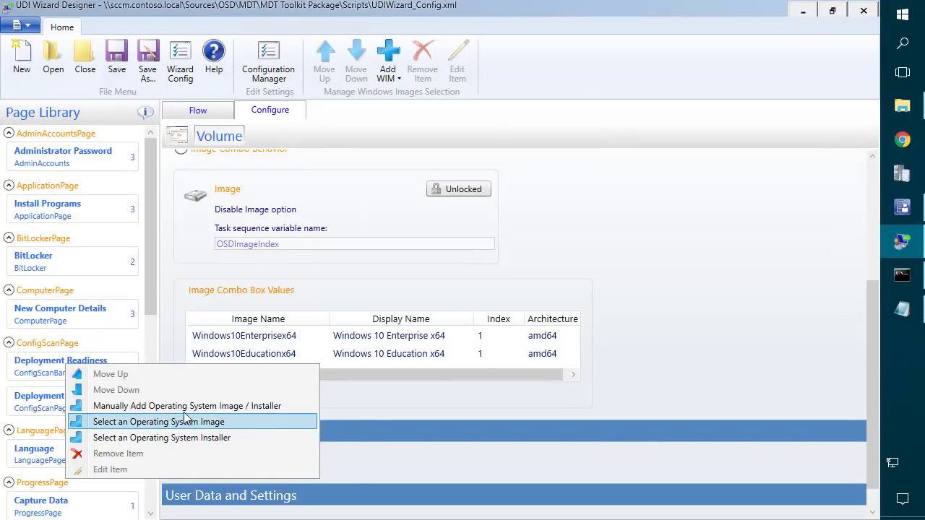
click(173, 422)
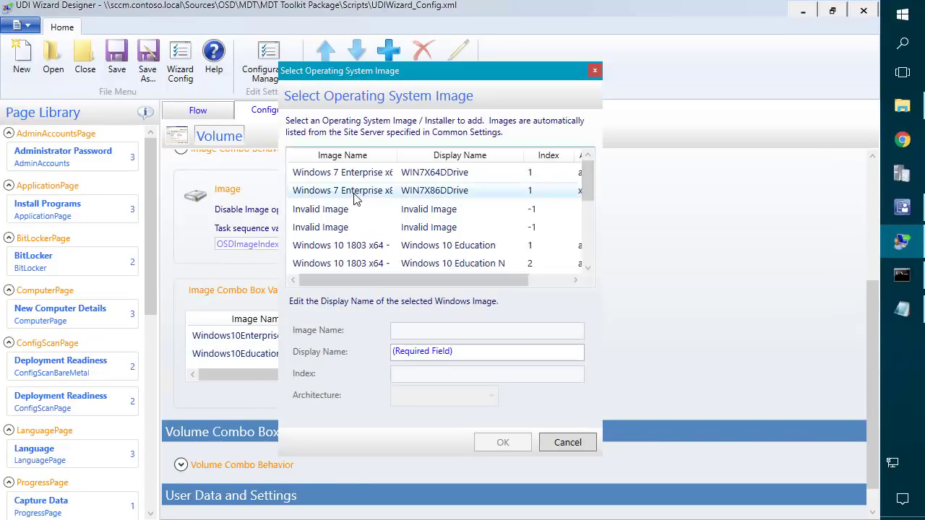
click(352, 174)
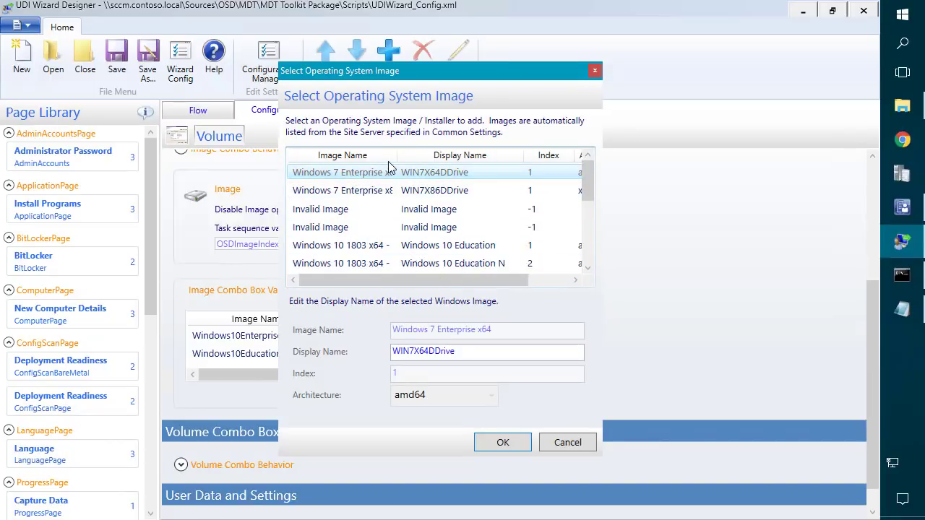
drag(398, 156, 417, 156)
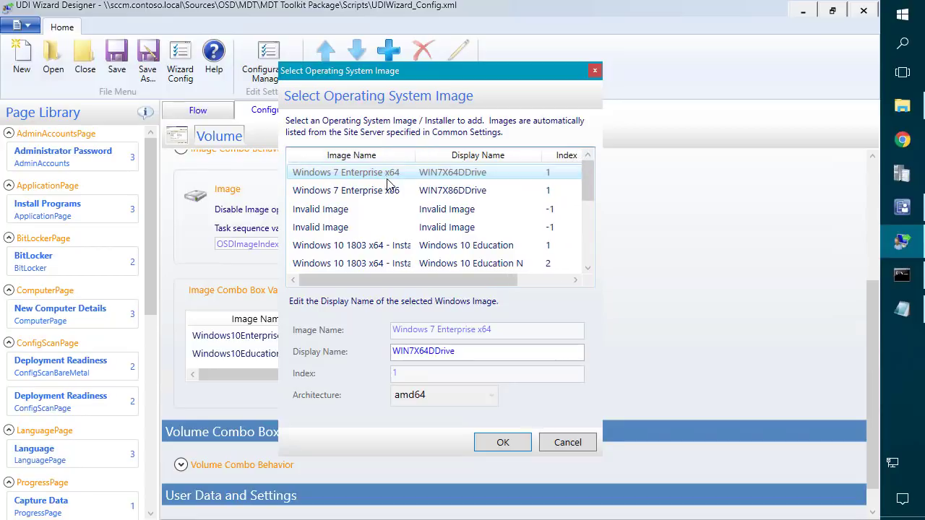
click(504, 442)
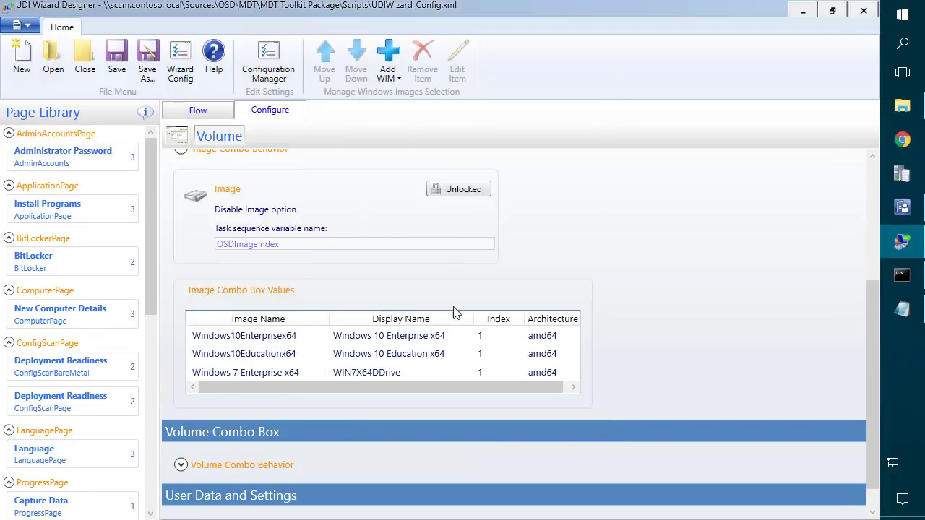
Set the Windows 7 entry's display name to its image name, Windows 7 Enterprise x64.
double_click(269, 373)
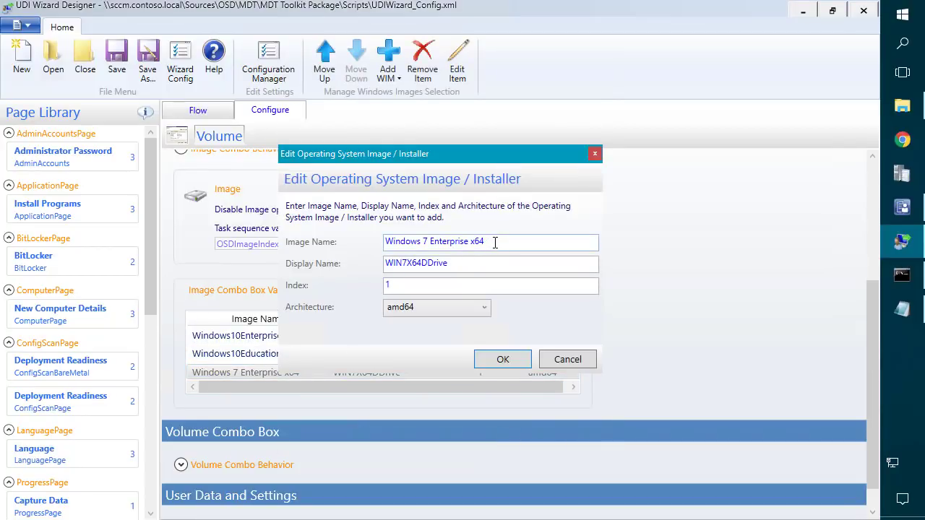
triple_click(495, 242)
key(ctrl+c)
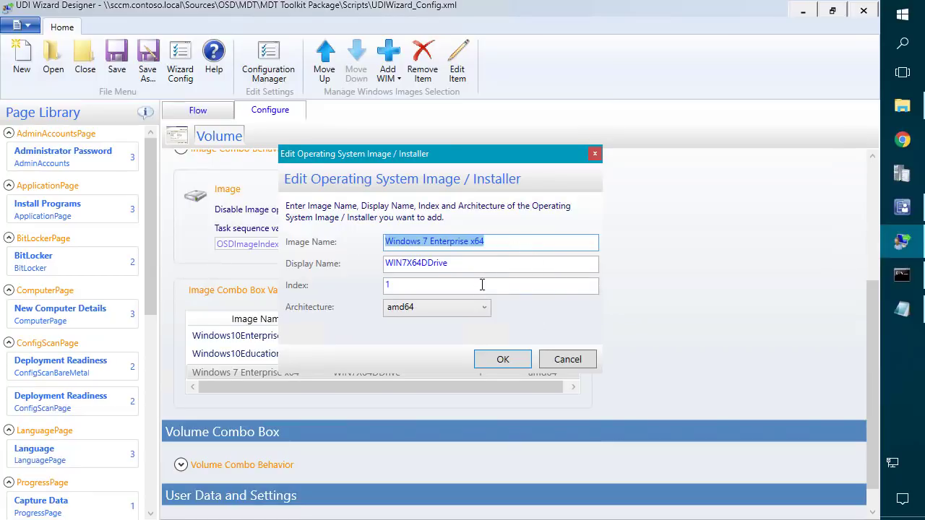
key(Tab)
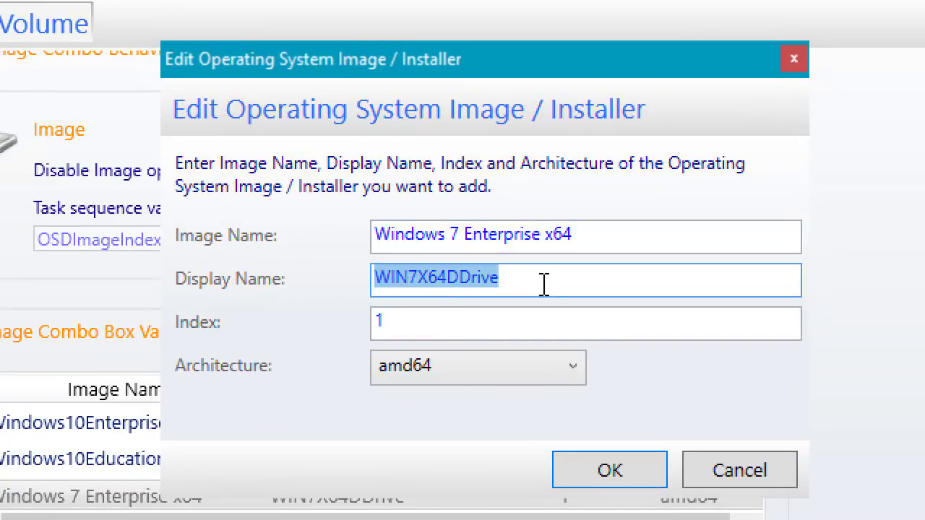
click(474, 265)
drag(474, 265, 402, 264)
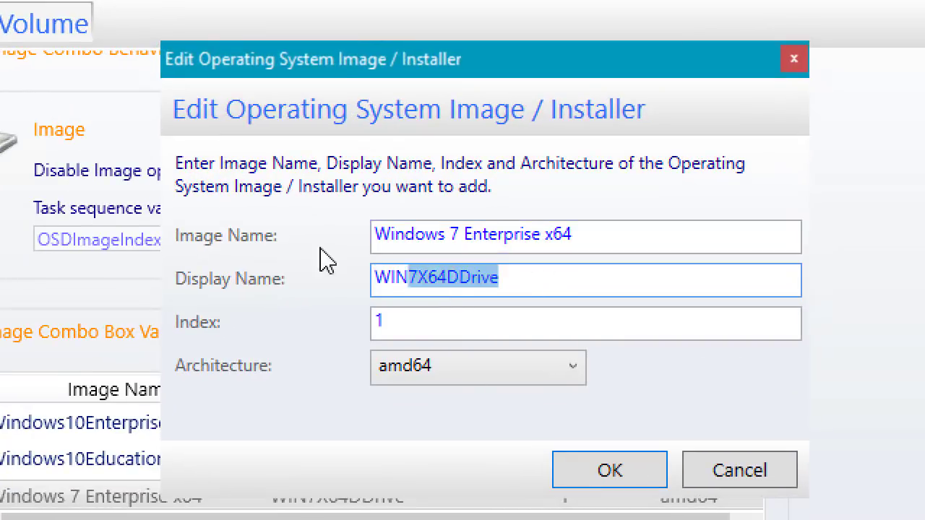
double_click(398, 273)
key(ctrl+v)
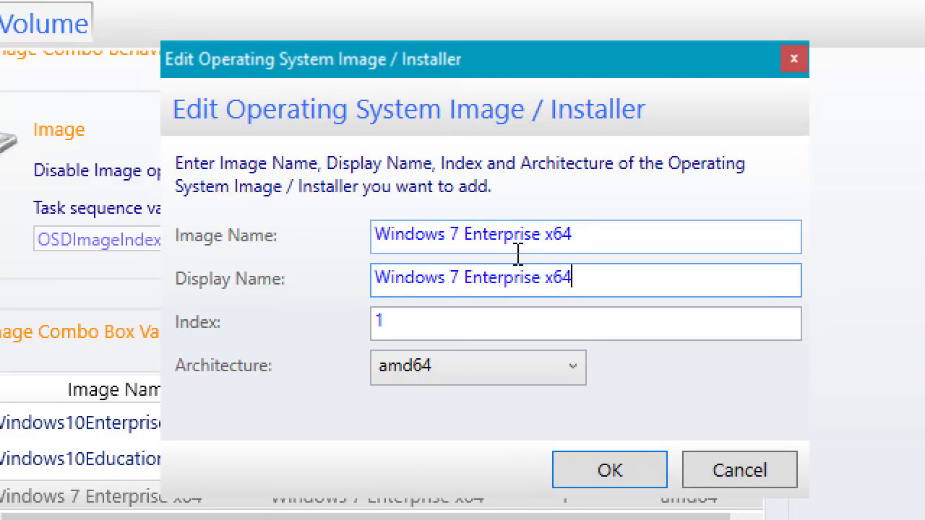
Remove the spaces so the image name reads Windows7Enterprisex64, and confirm the entry.
triple_click(452, 236)
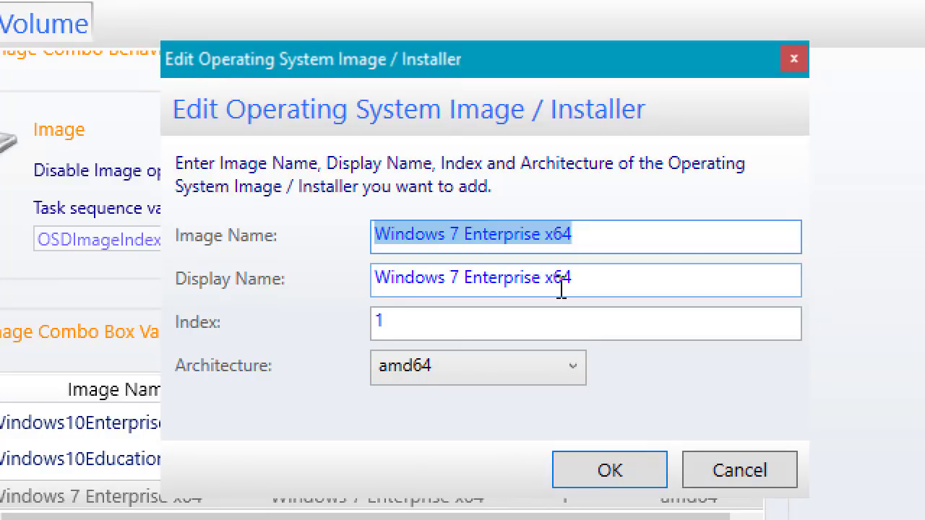
click(606, 245)
key(BackSpace)
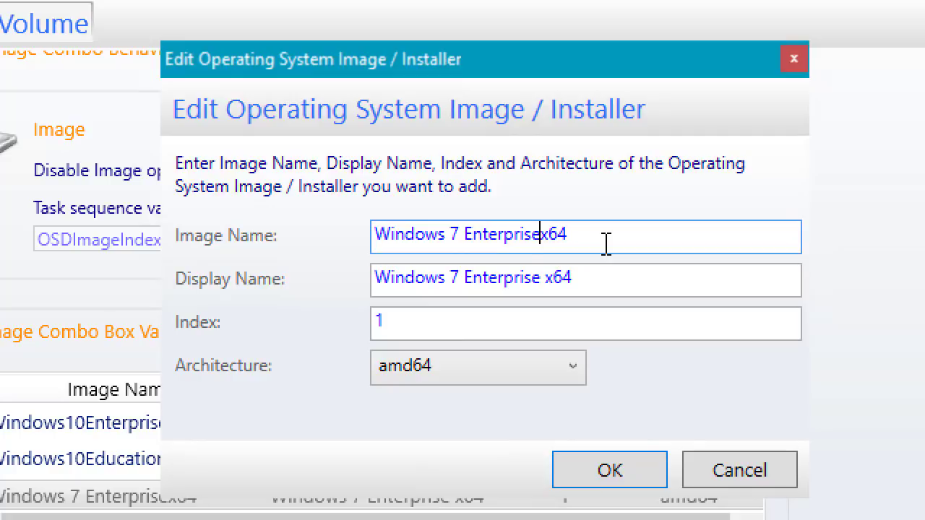
key(BackSpace)
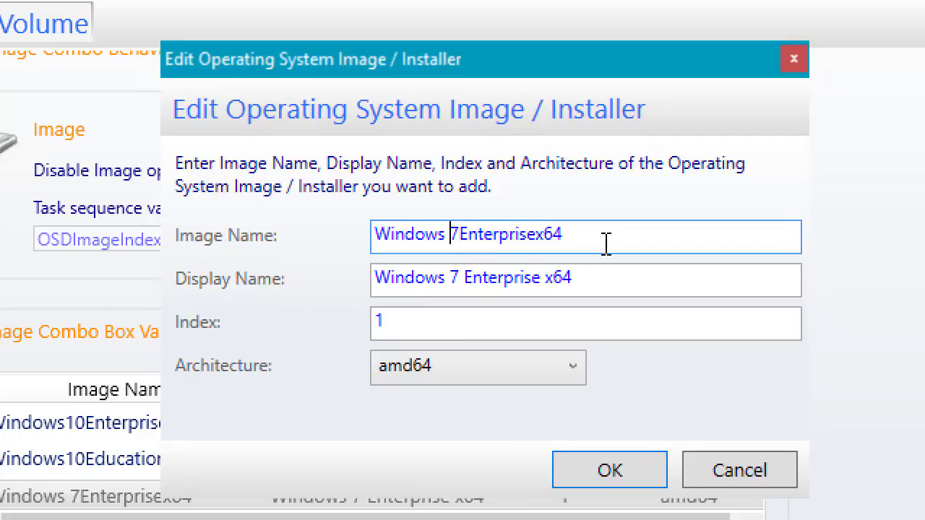
key(BackSpace)
key(ctrl+a)
key(ctrl+c)
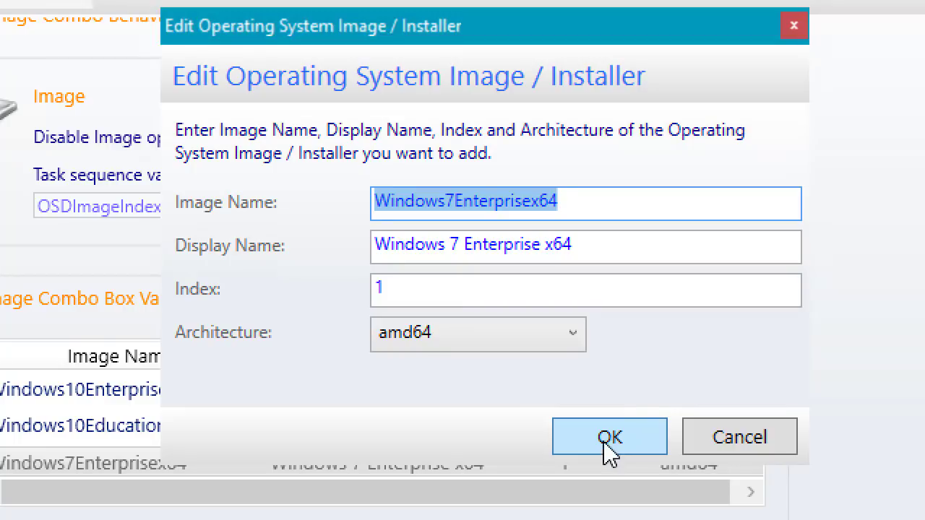
click(610, 473)
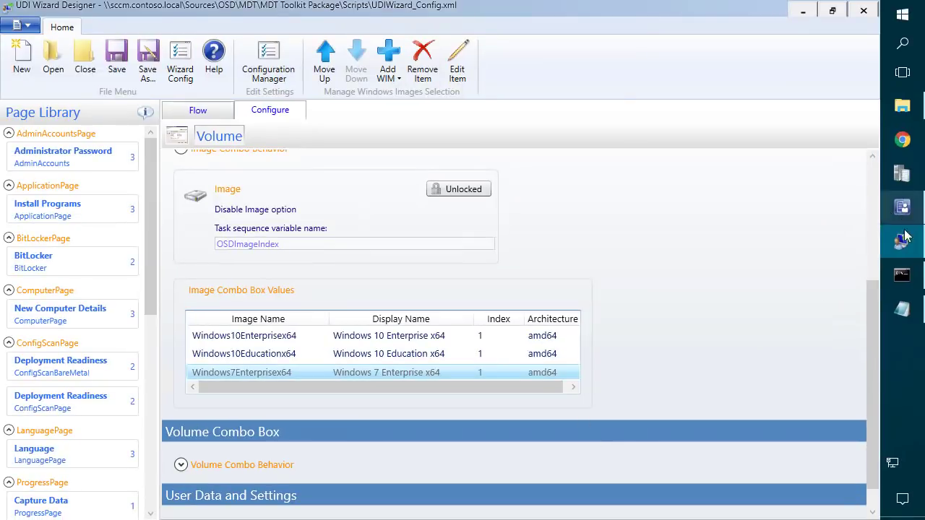
Fill Notepad with Windows10Enterprisex64, Windows10Educationx64 and Windows7Enterprisex64, one per line.
click(902, 310)
key(ctrl+v)
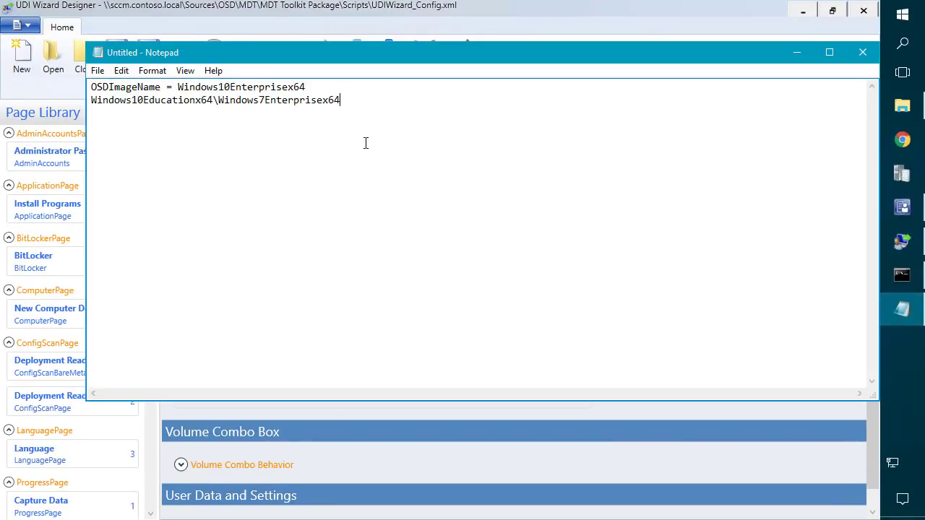
key(ctrl+z)
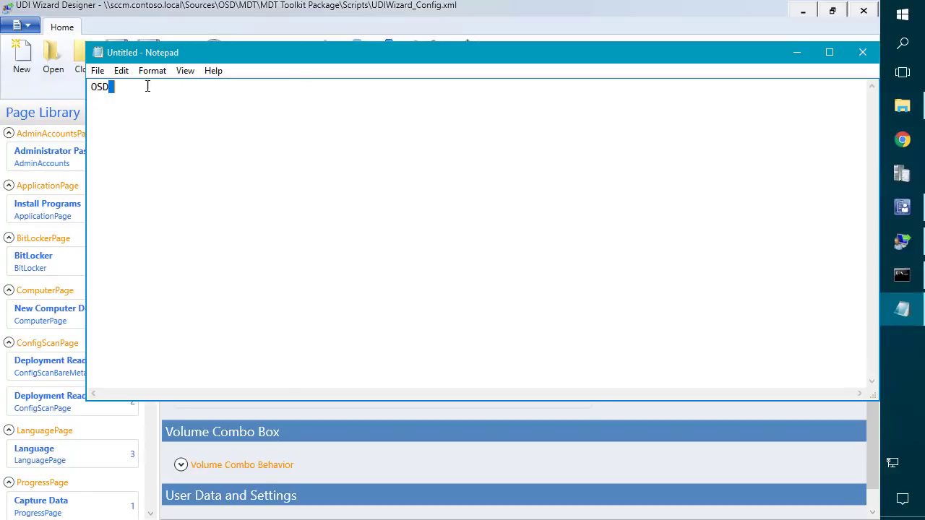
click(121, 70)
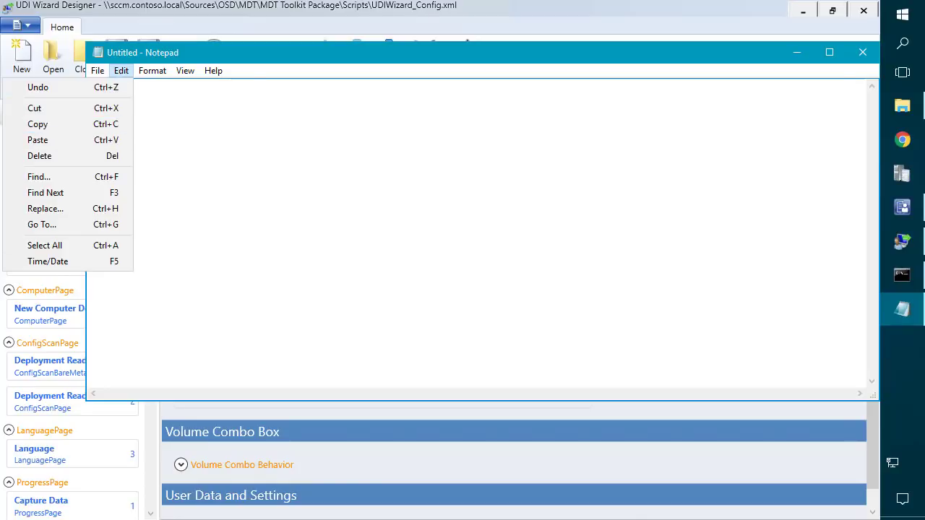
text(Windows10Enterprisex64 Windows10Educationx64 Windows7Enterprisex64)
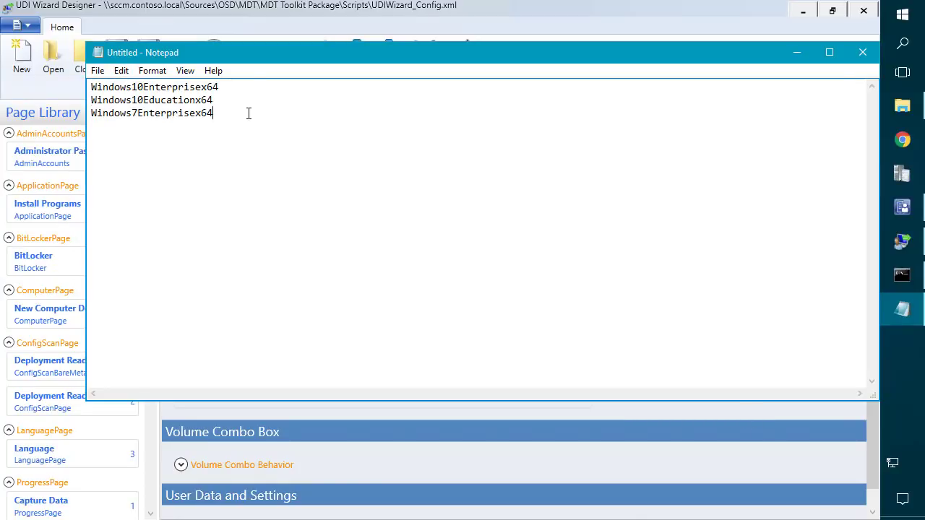
drag(248, 114, 185, 46)
Back in the designer, check the image rows and expand the User Data Combo Behavior settings.
click(796, 55)
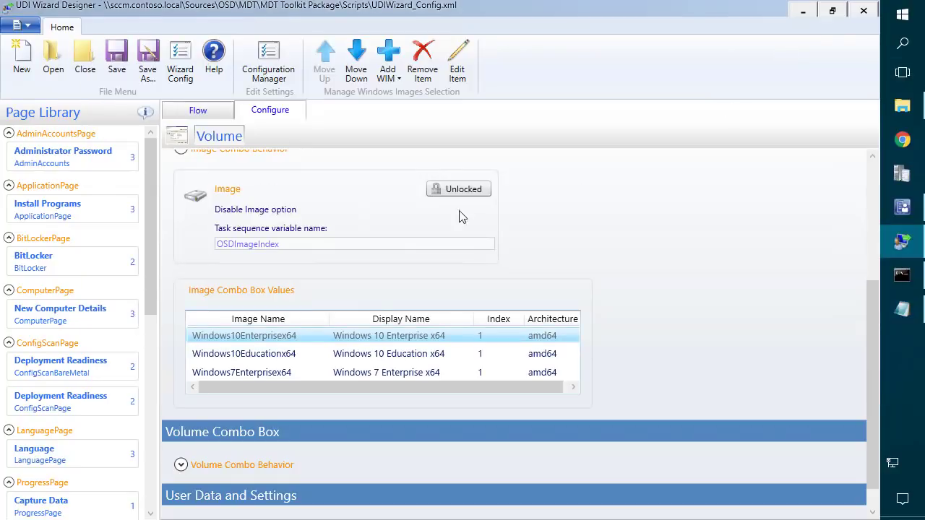
click(283, 354)
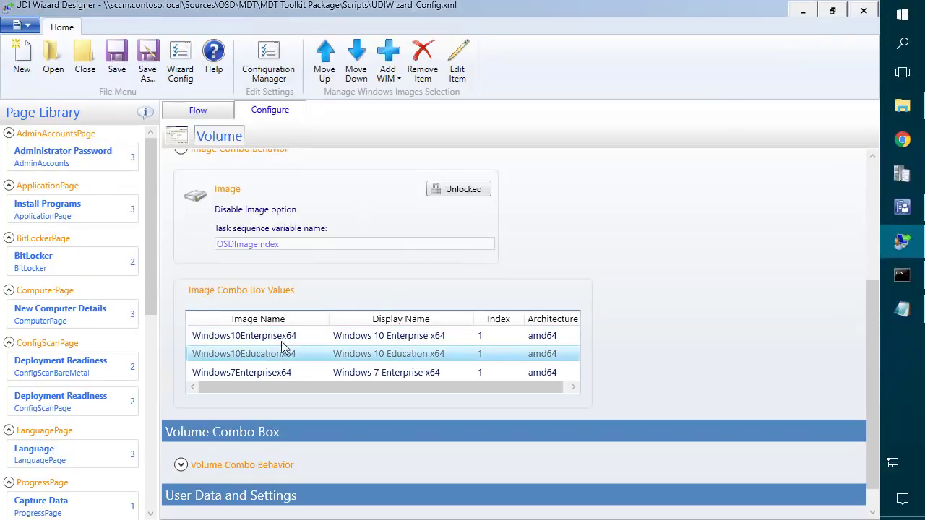
click(278, 337)
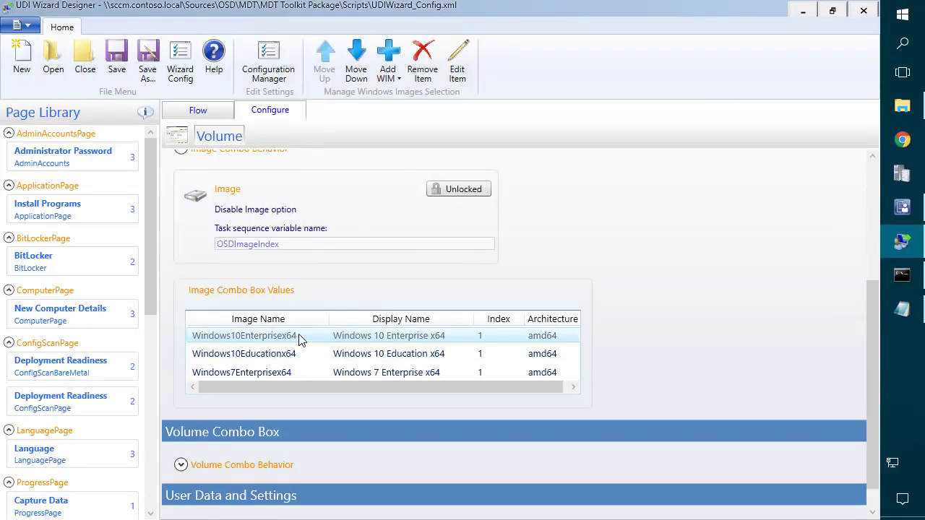
click(300, 337)
scroll(622, 354, down, 1)
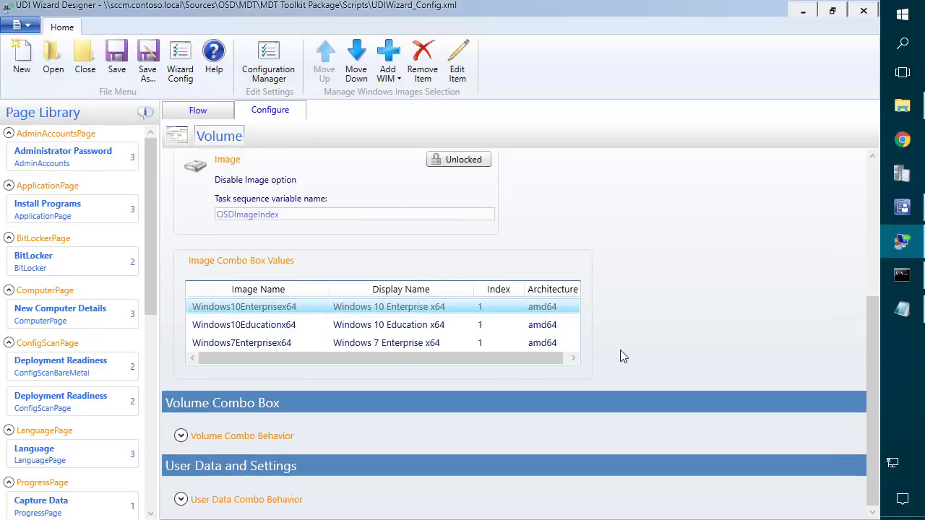
click(180, 500)
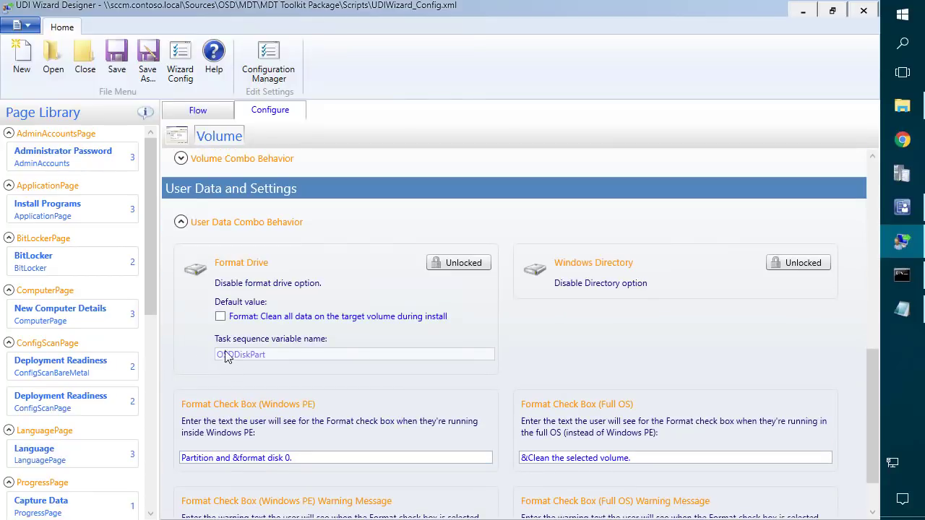
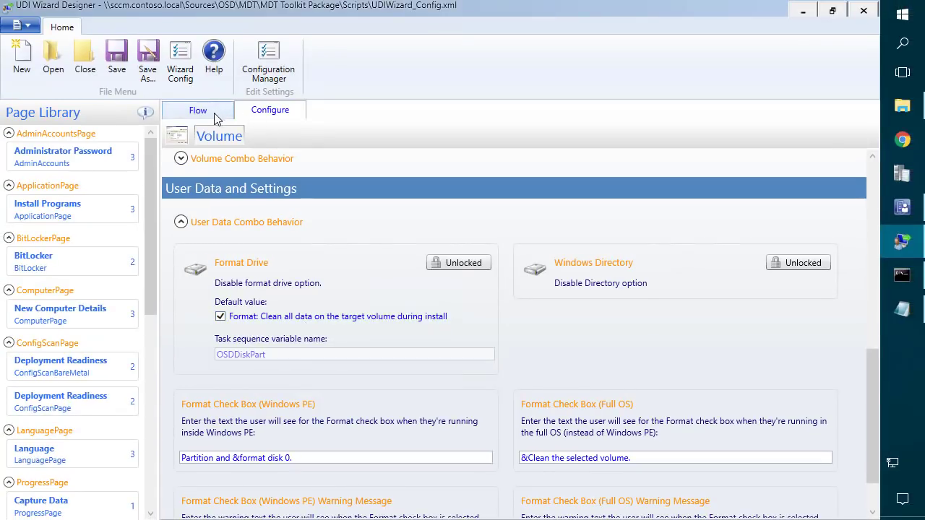
Open the Select Target page's settings, view its sample screenshot, and return to the flow view.
click(214, 112)
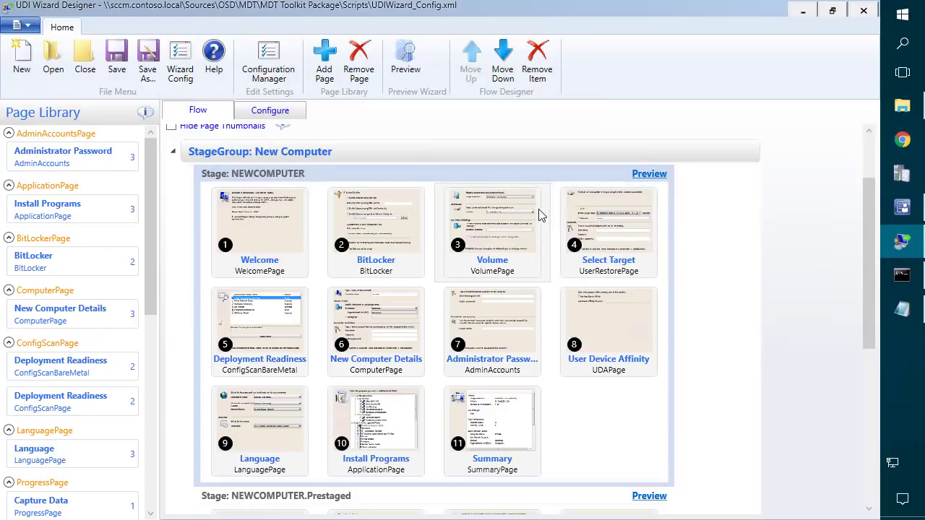
double_click(597, 220)
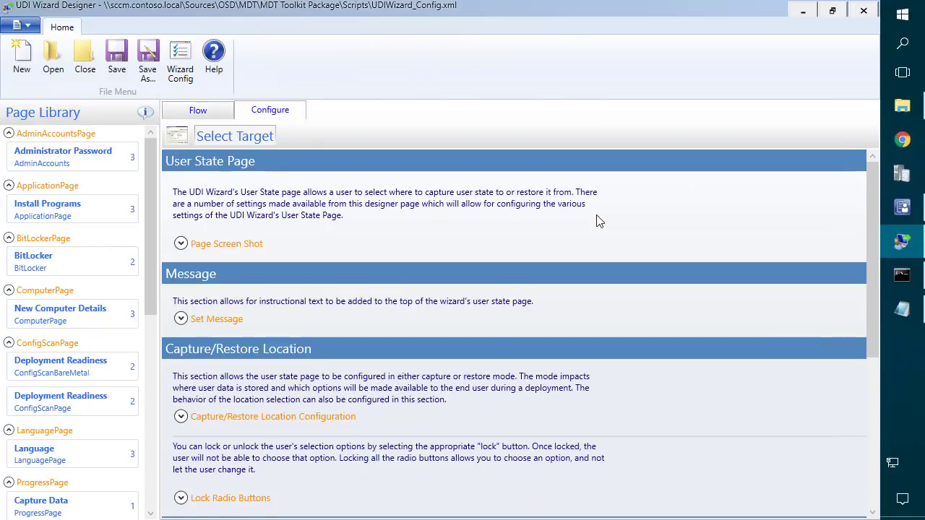
click(181, 244)
scroll(397, 281, down, 3)
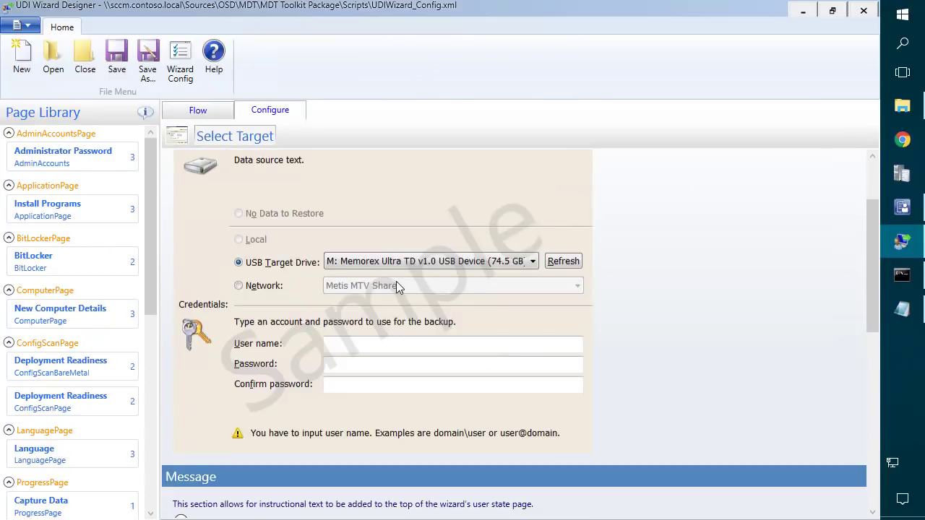
click(203, 111)
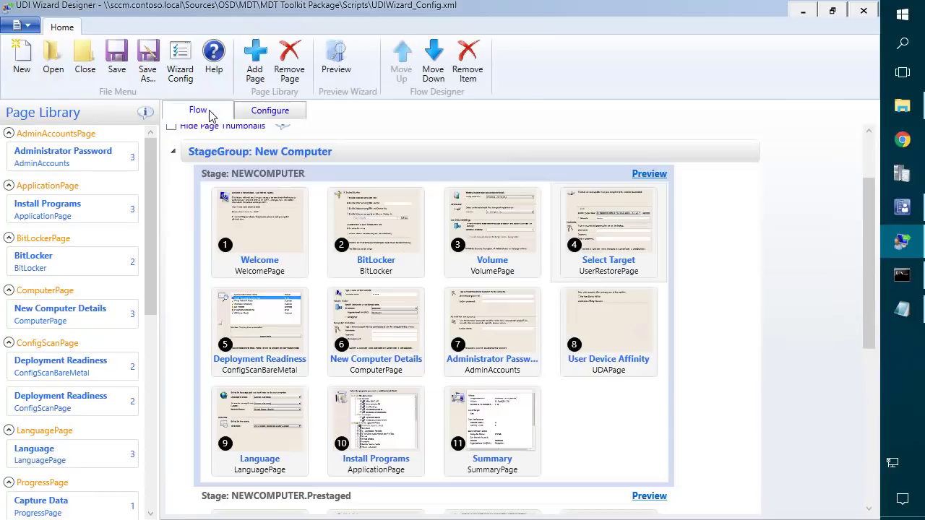
Delete the Select Target page from the NEWCOMPUTER flow and confirm the removal.
click(608, 209)
right_click(608, 209)
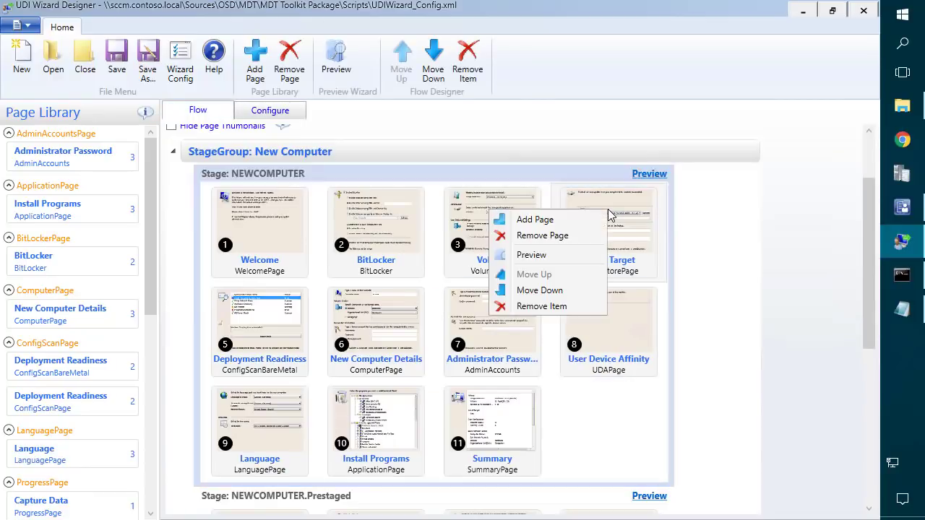
click(547, 306)
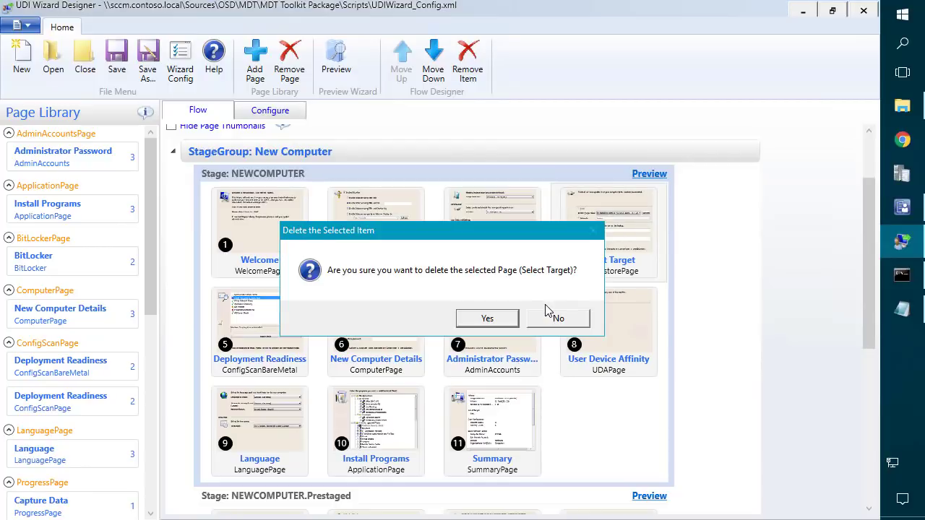
click(505, 316)
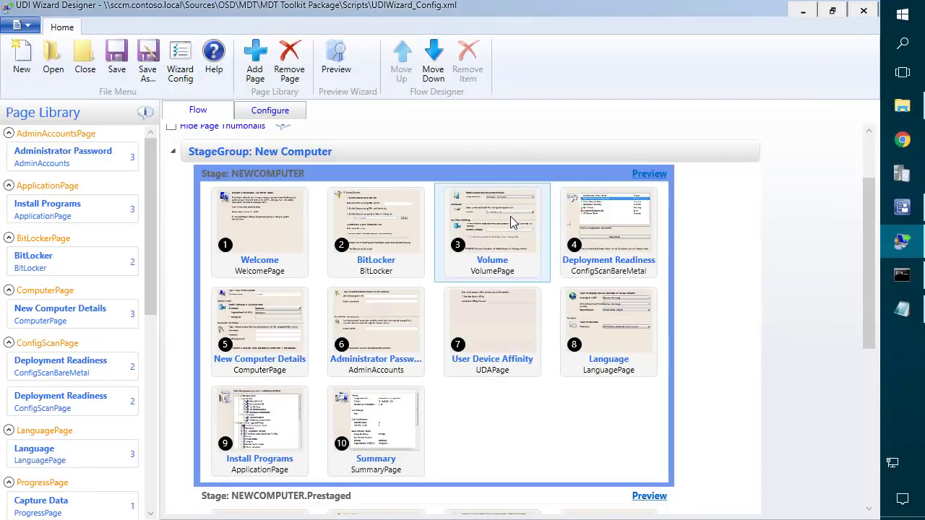
double_click(597, 216)
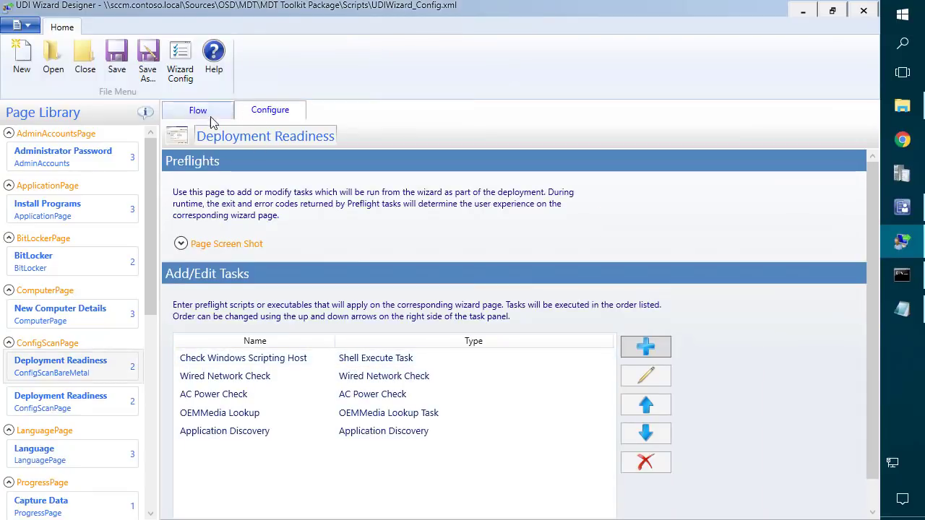
scroll(270, 217, down, 1)
click(213, 215)
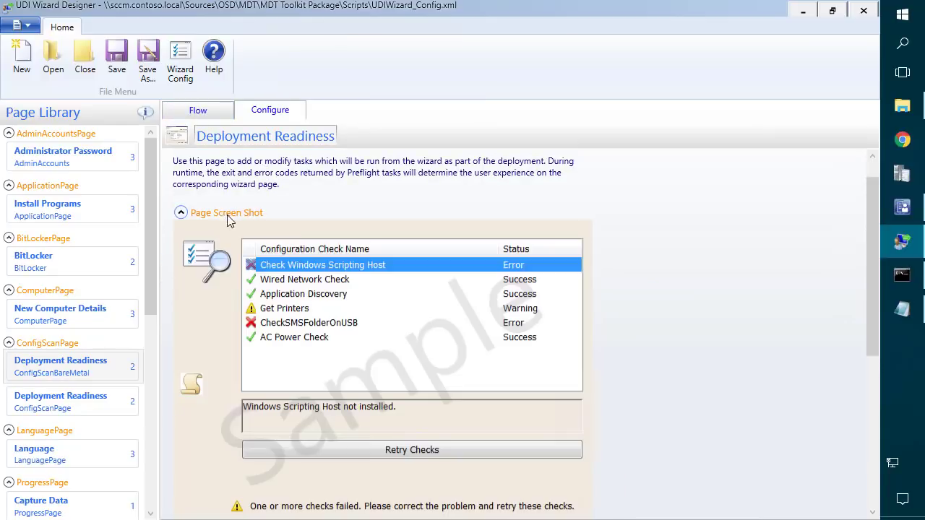
scroll(329, 258, down, 2)
scroll(329, 258, down, 3)
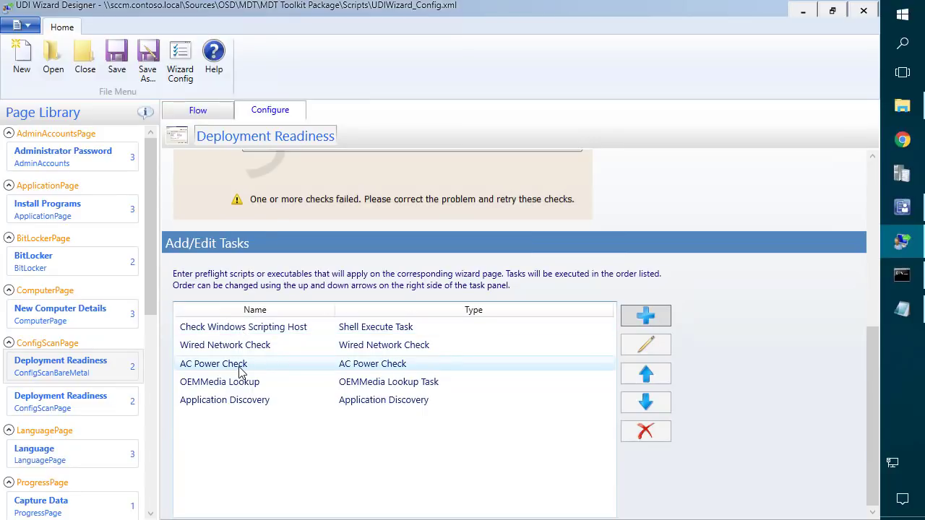
scroll(258, 372, up, 7)
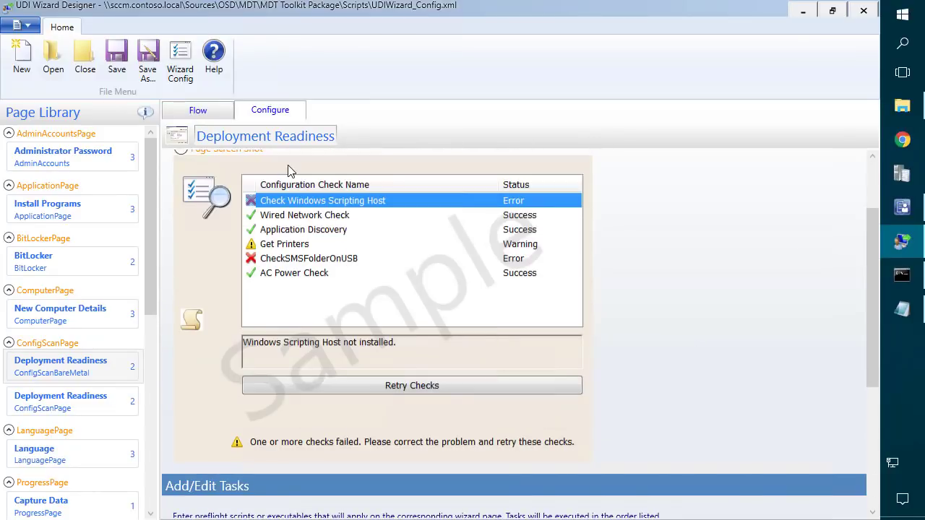
click(198, 111)
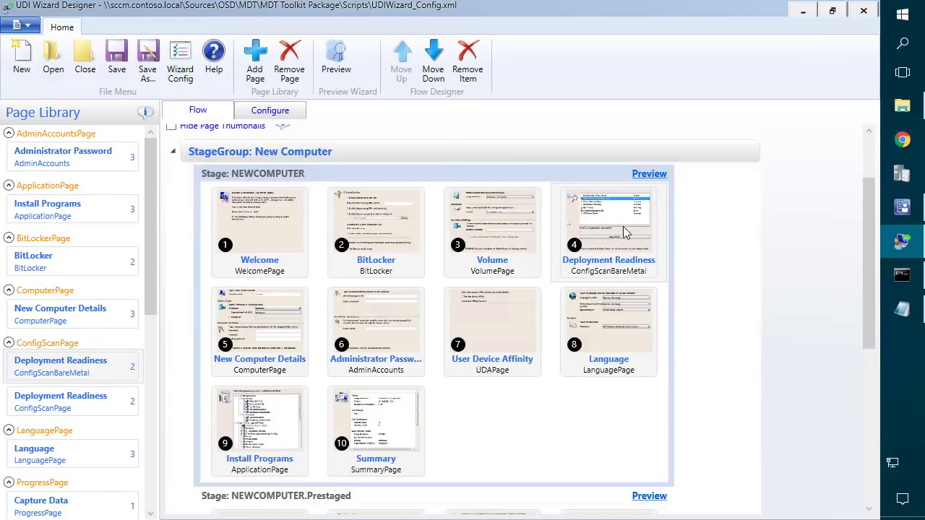
click(268, 331)
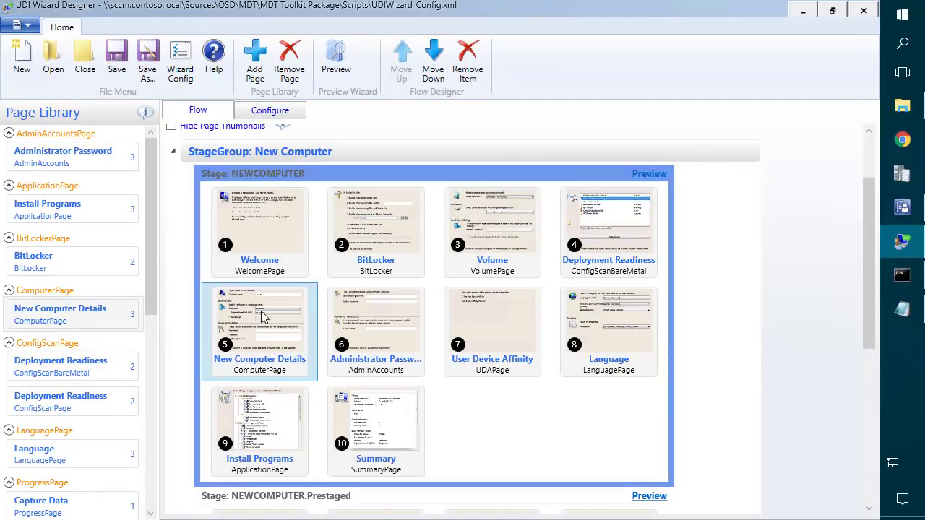
Open the New Computer Details page settings and view its sample screenshot.
double_click(265, 321)
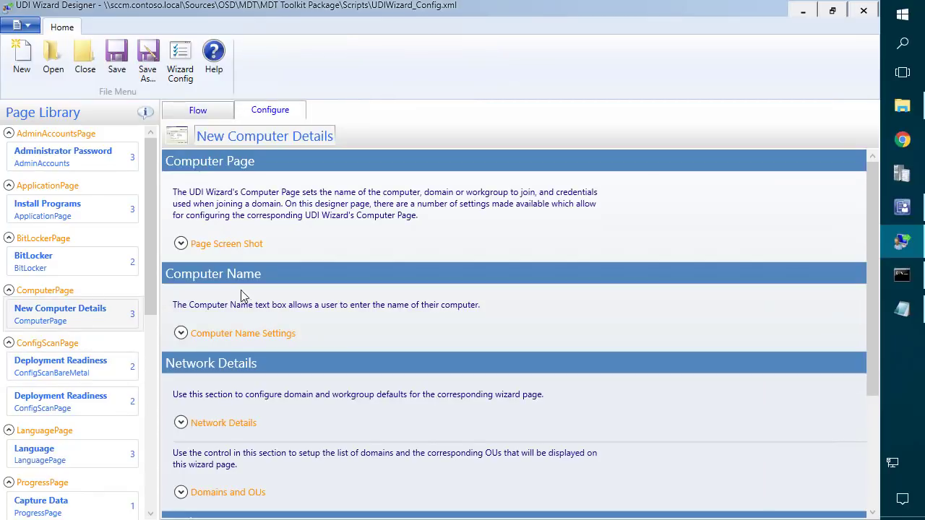
click(180, 243)
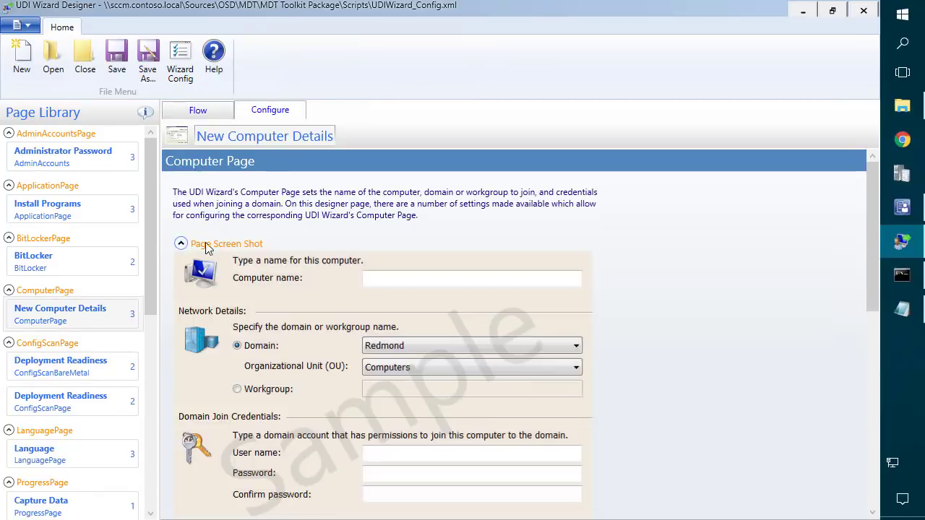
scroll(367, 282, down, 1)
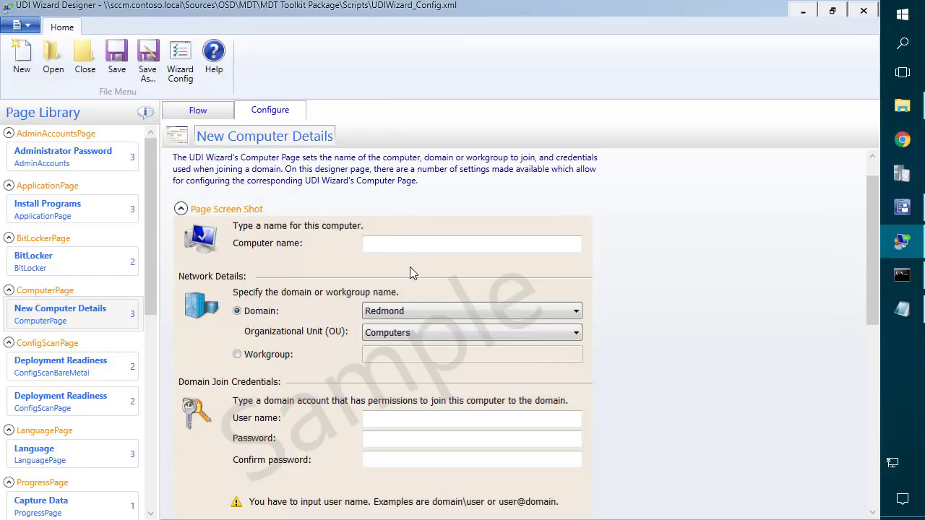
scroll(367, 277, down, 2)
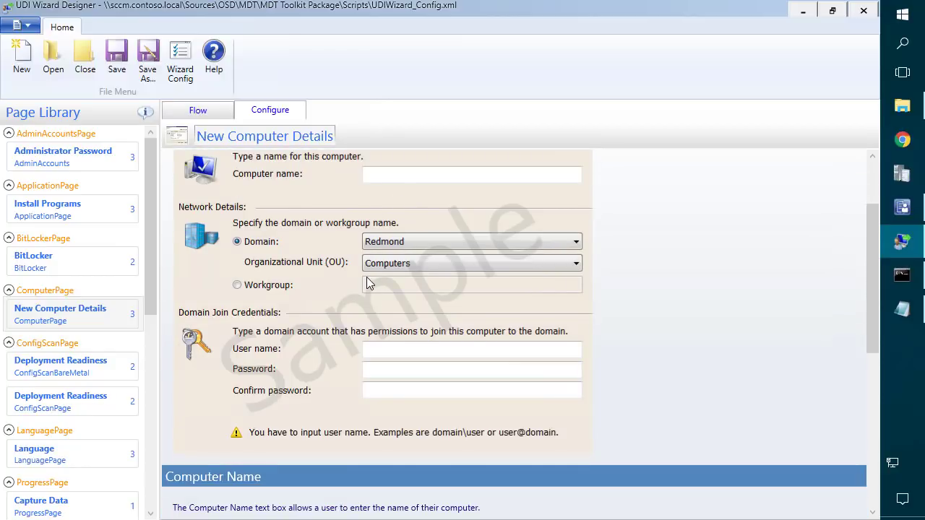
scroll(390, 321, down, 3)
scroll(326, 327, down, 3)
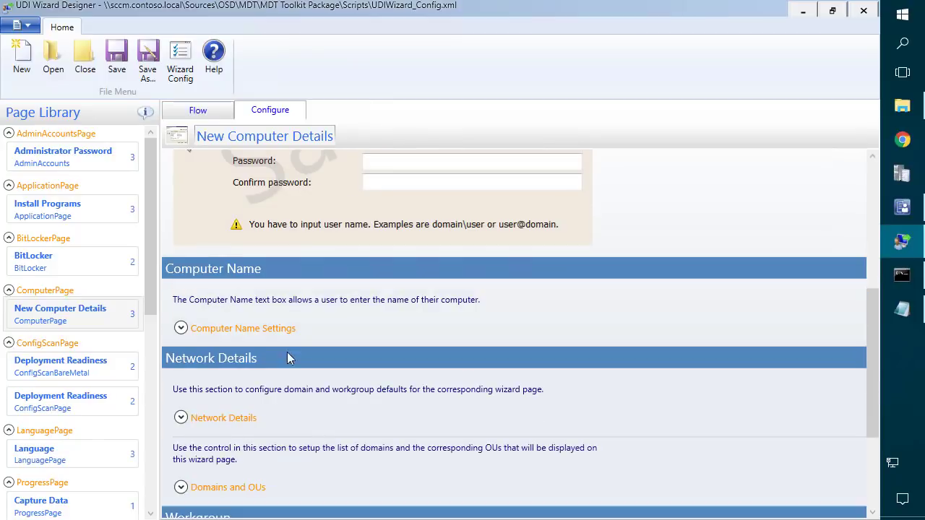
Expand Computer Name Settings and review the computer name default value.
click(181, 328)
scroll(213, 345, down, 1)
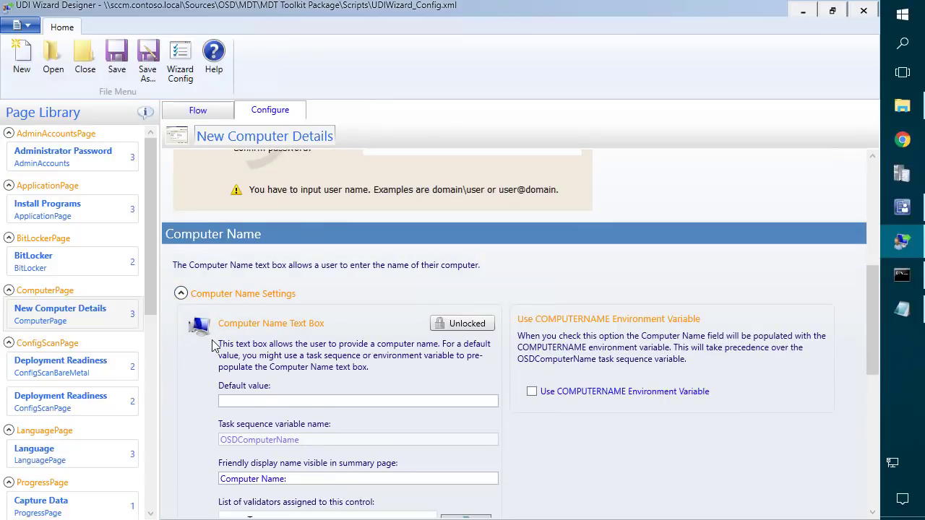
scroll(214, 347, down, 6)
scroll(238, 318, up, 2)
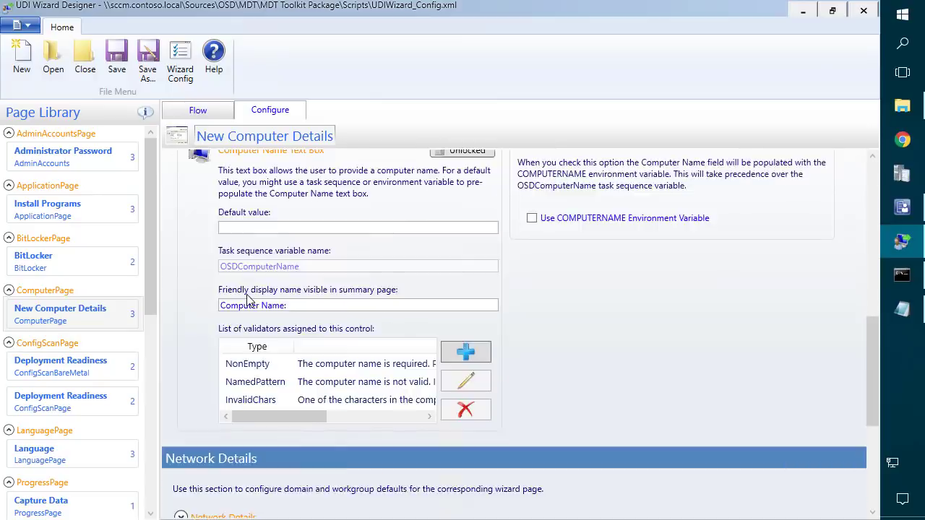
click(256, 262)
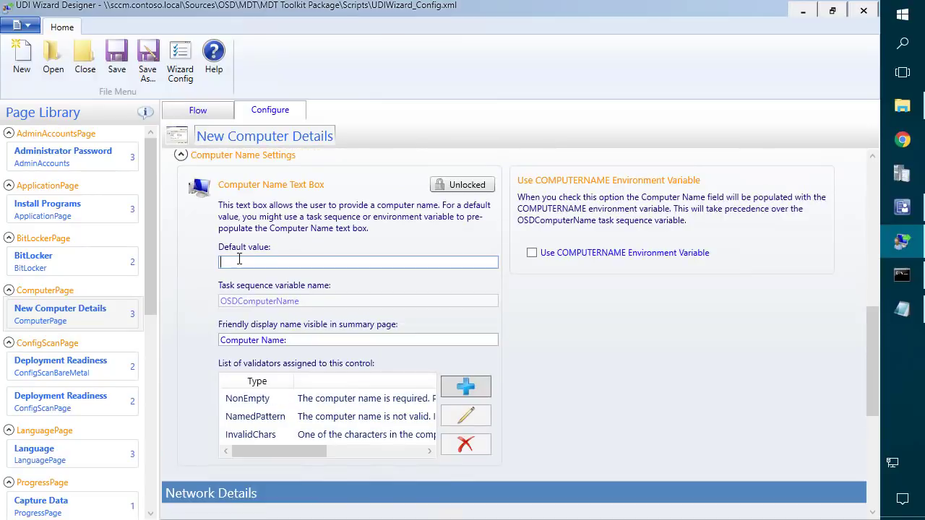
scroll(257, 258, down, 2)
scroll(251, 254, down, 2)
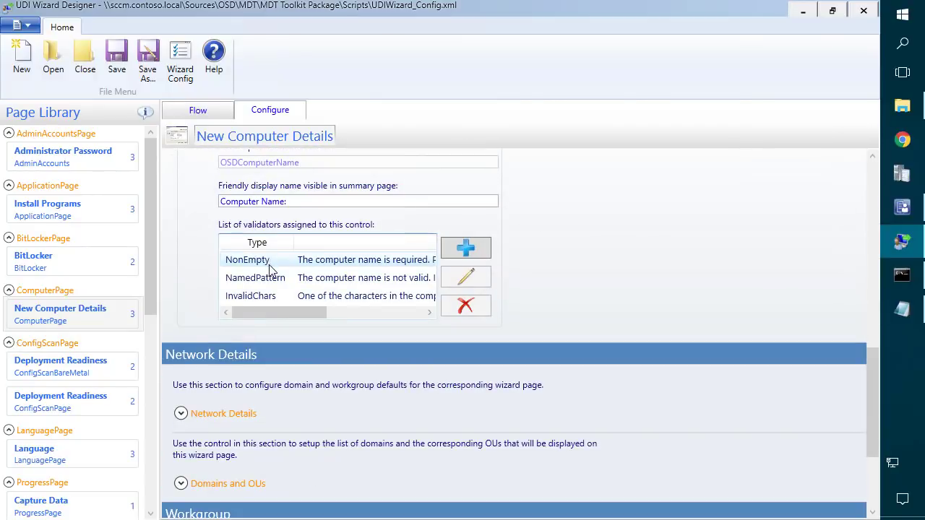
scroll(843, 257, up, 5)
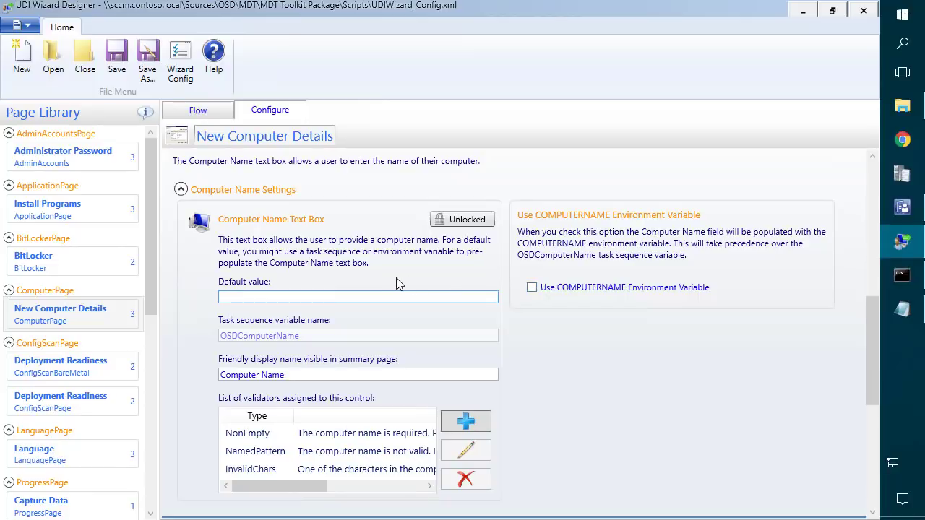
Collapse Computer Name Settings, expand Domains and OUs, and begin adding a domain.
click(181, 190)
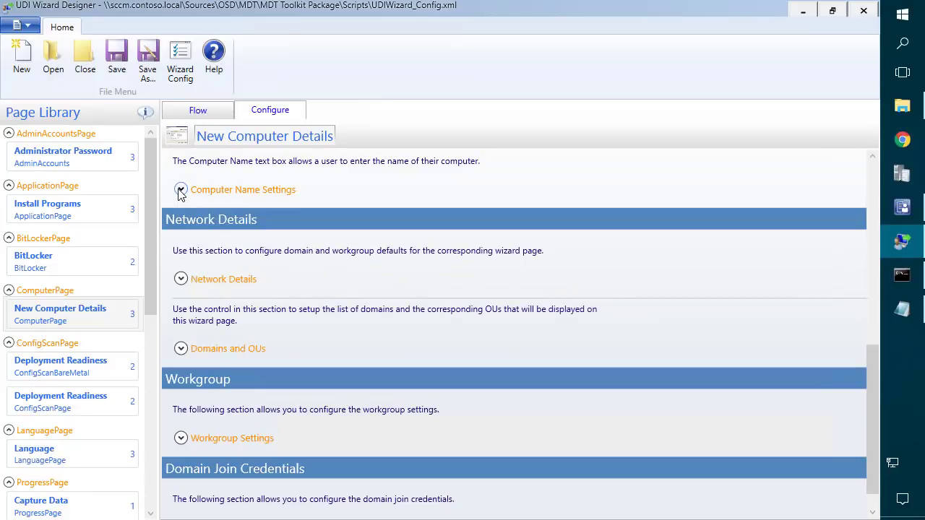
click(181, 349)
scroll(258, 334, down, 3)
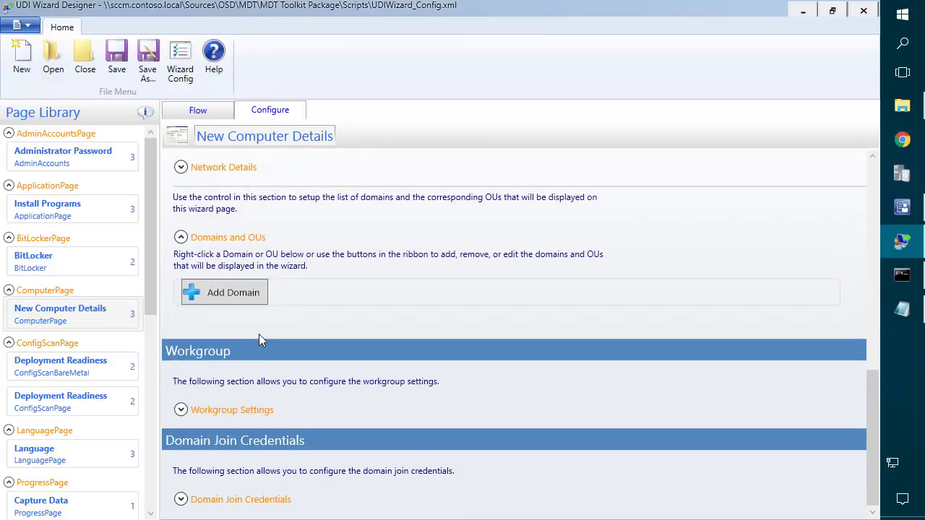
click(245, 296)
Add the contoso.local domain with friendly name CONTOSO.
click(402, 285)
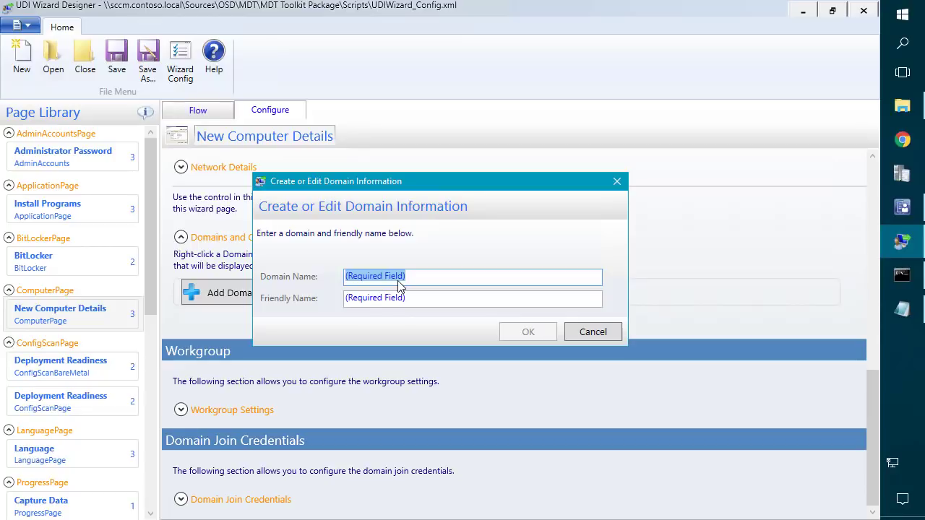
text(contoso.local)
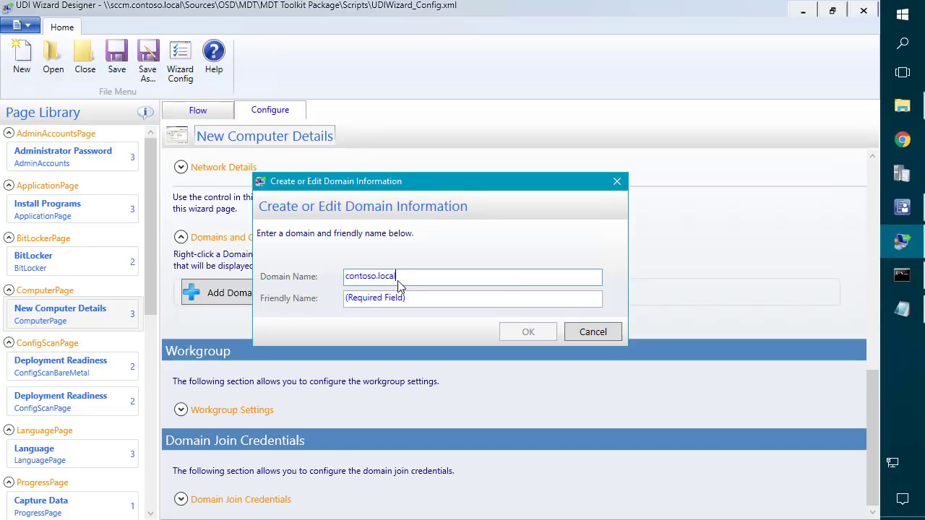
key(Tab)
text(CON)
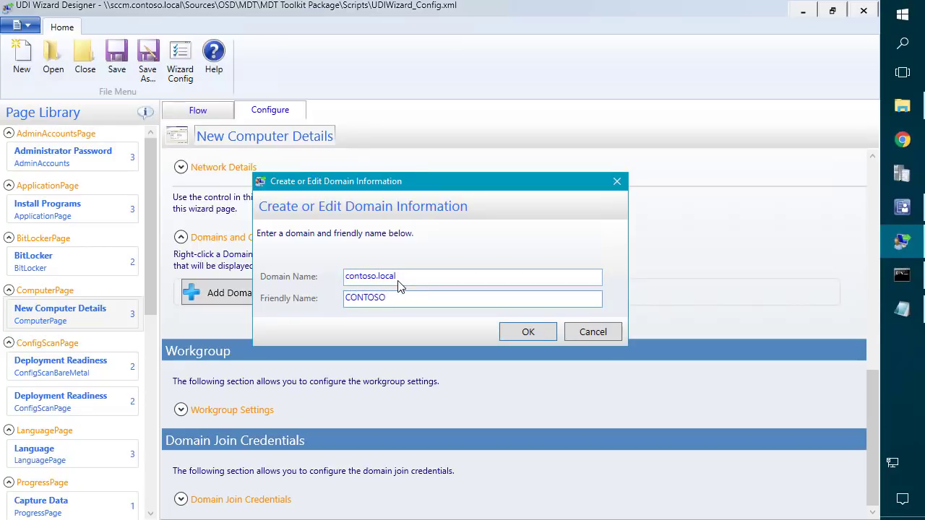
click(510, 334)
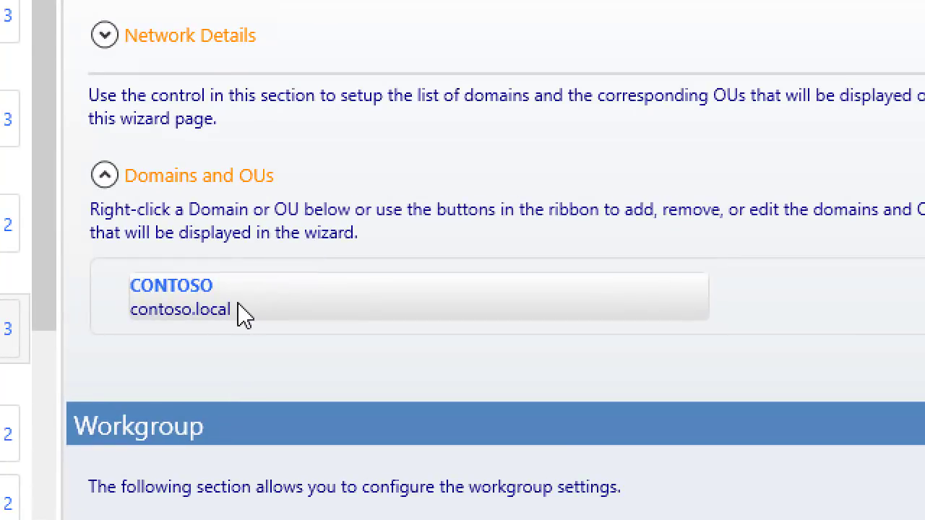
Search CONTOSO for OUs and add Servers and Workstations from the Managed OU.
right_click(246, 302)
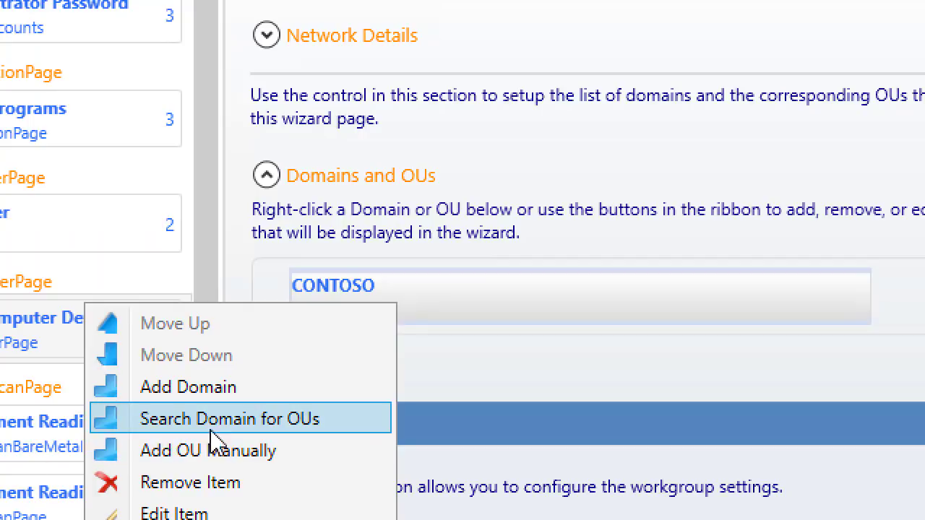
click(58, 422)
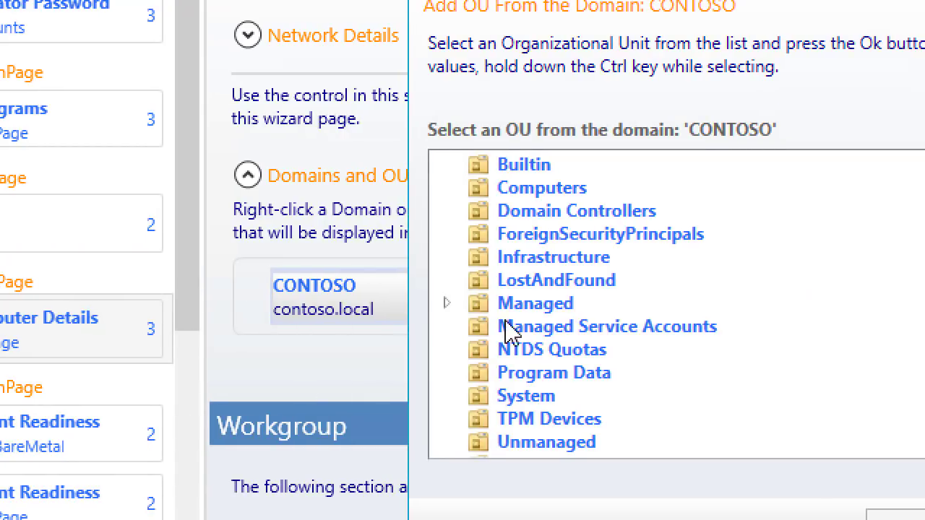
click(445, 304)
scroll(586, 330, down, 1)
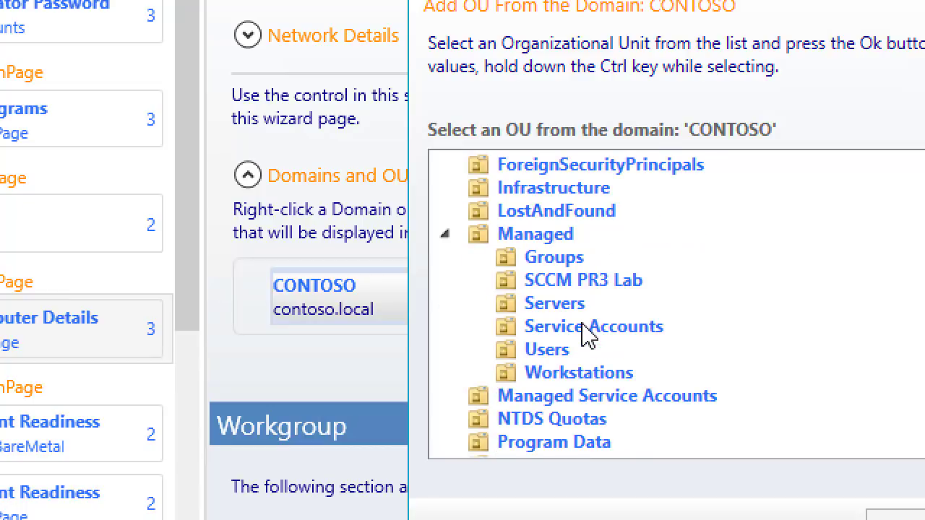
click(554, 304)
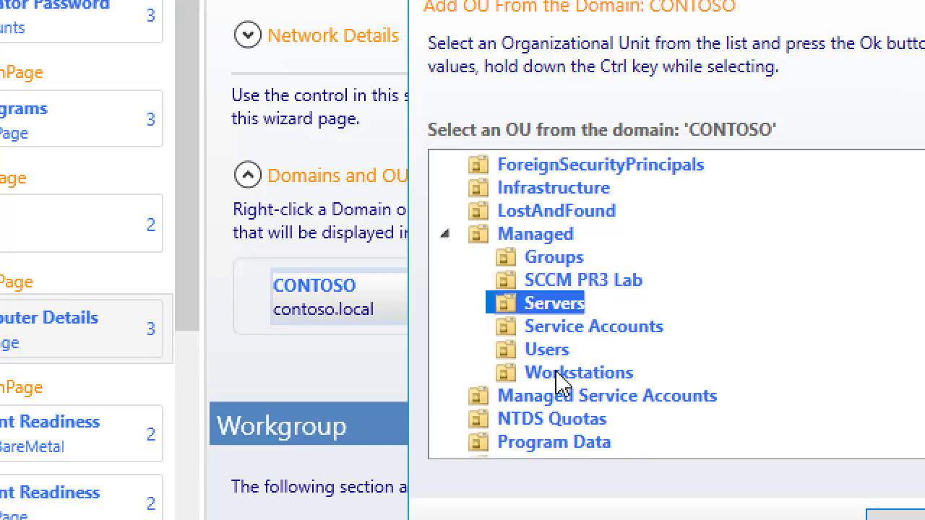
ctrl+click(555, 374)
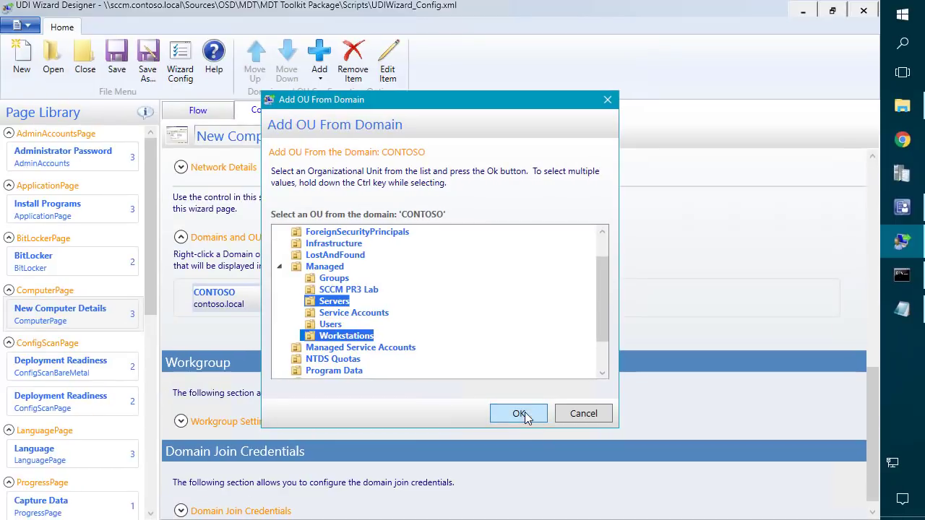
click(543, 416)
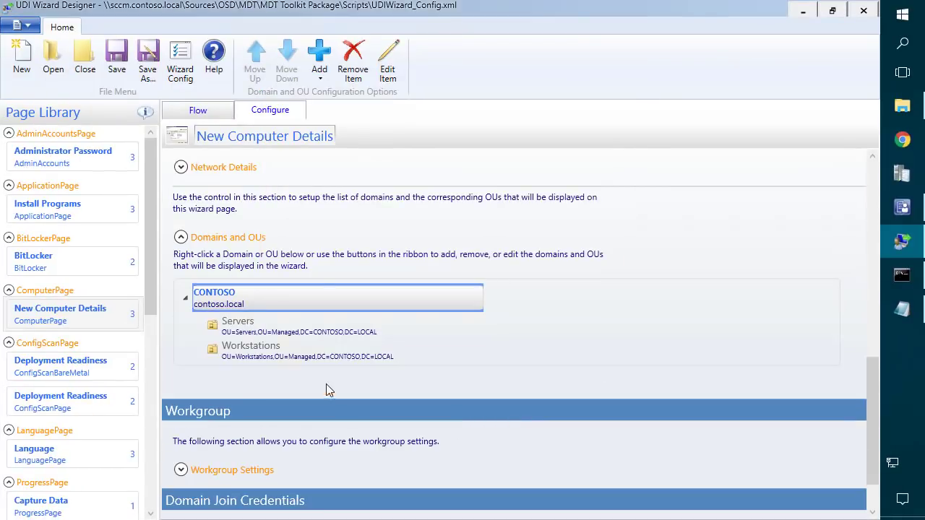
Move Workstations above Servers under CONTOSO and review the workgroup settings.
click(305, 357)
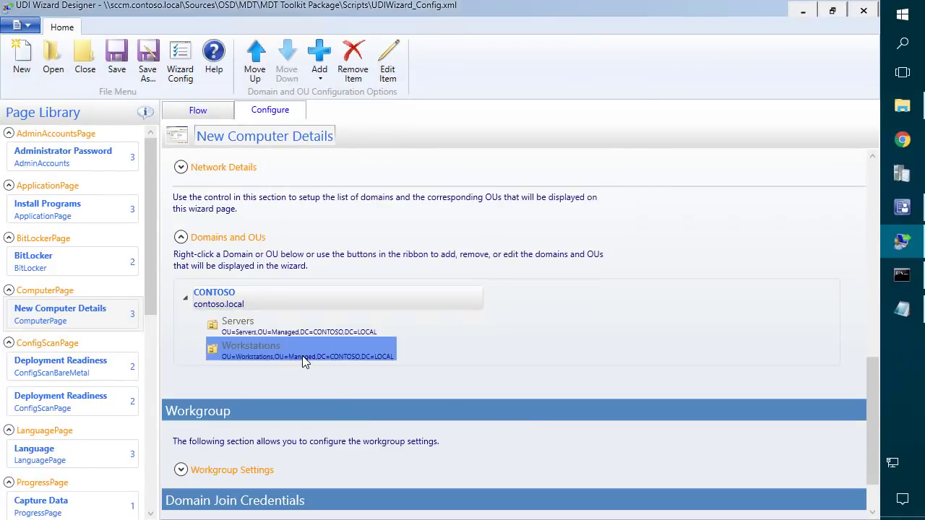
click(254, 60)
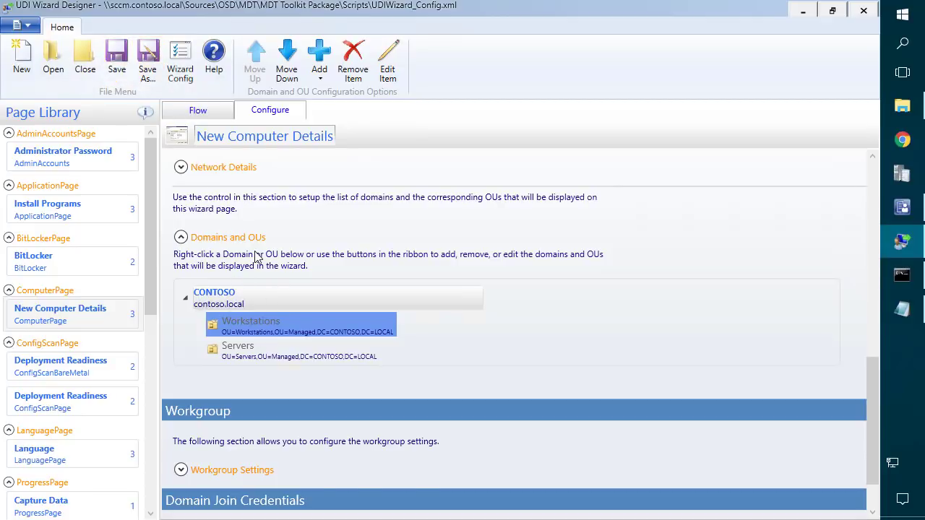
scroll(257, 258, down, 1)
click(181, 435)
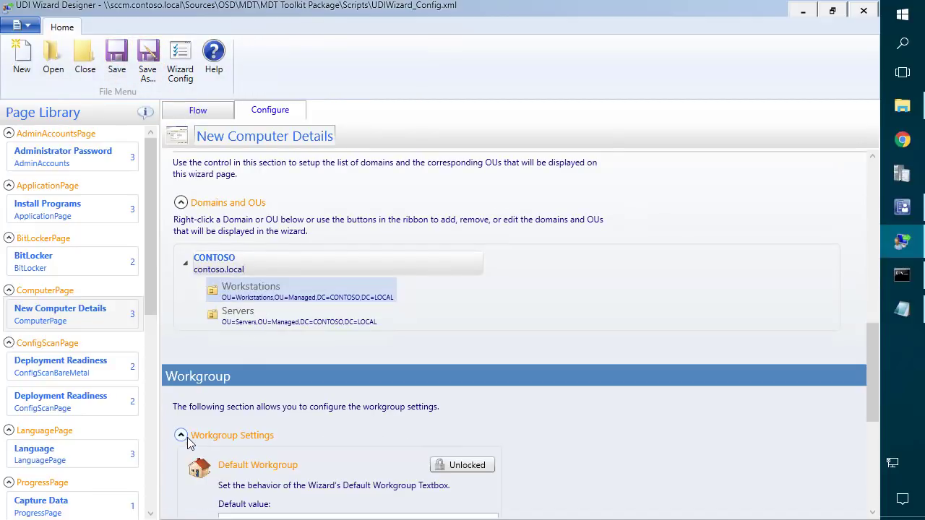
scroll(210, 430, down, 8)
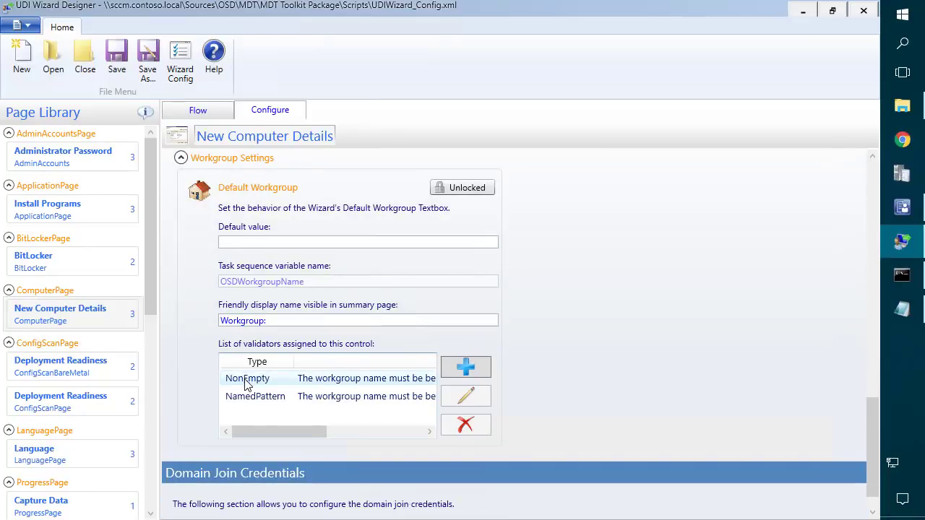
scroll(210, 253, up, 5)
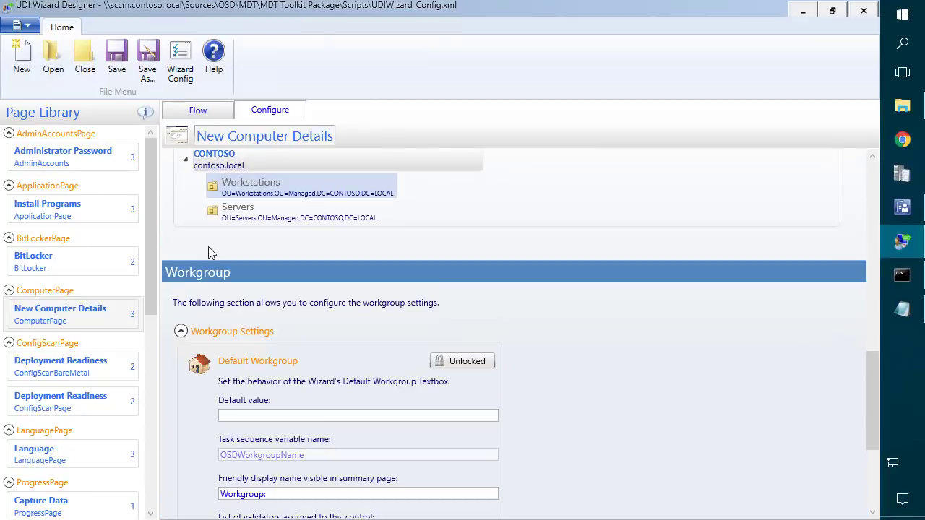
click(182, 331)
click(181, 267)
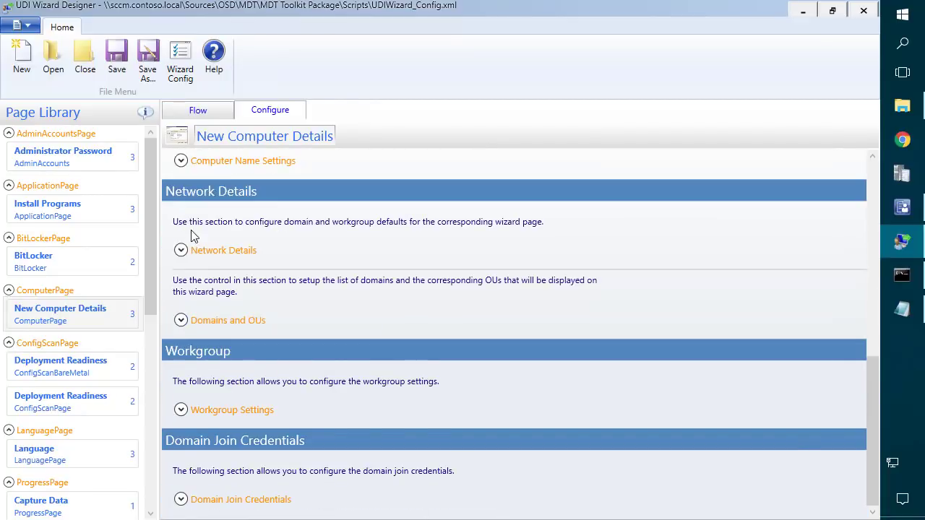
Lock the Domain or Workgroup radio-button choice in Network Details.
click(180, 250)
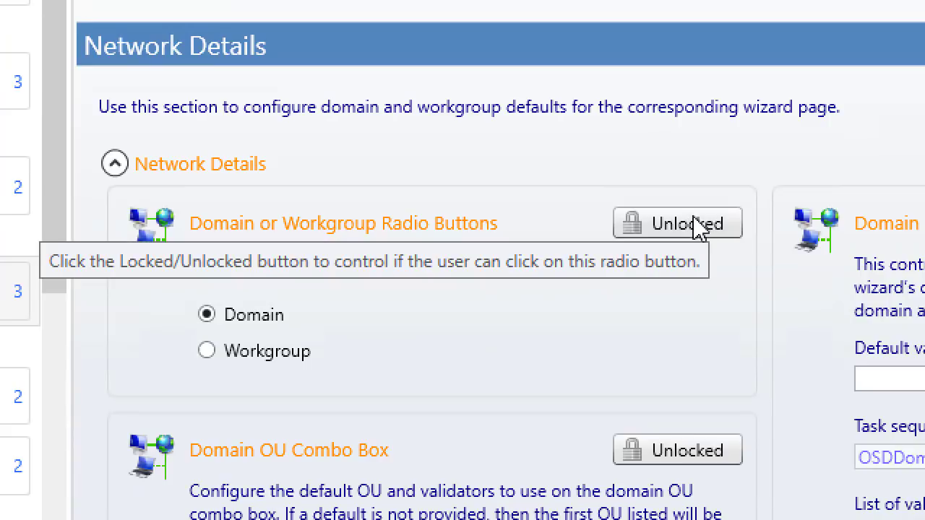
click(691, 238)
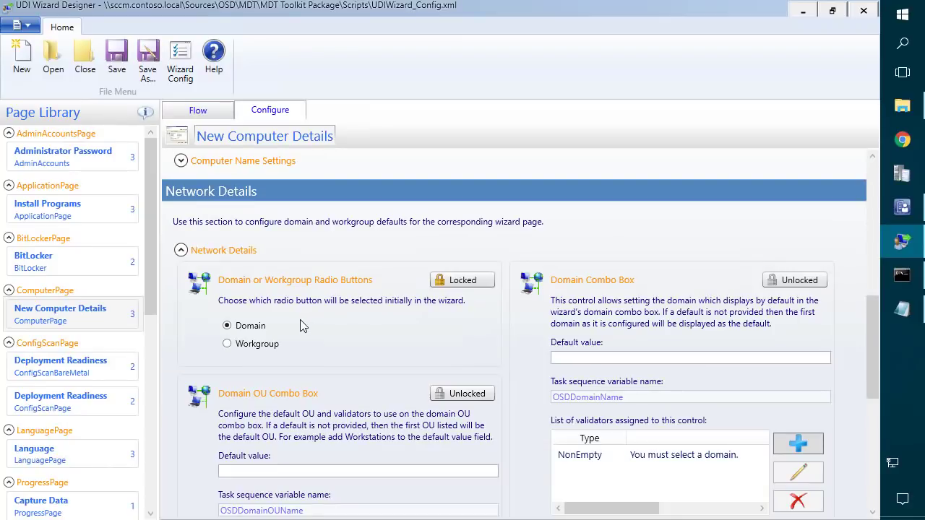
click(182, 250)
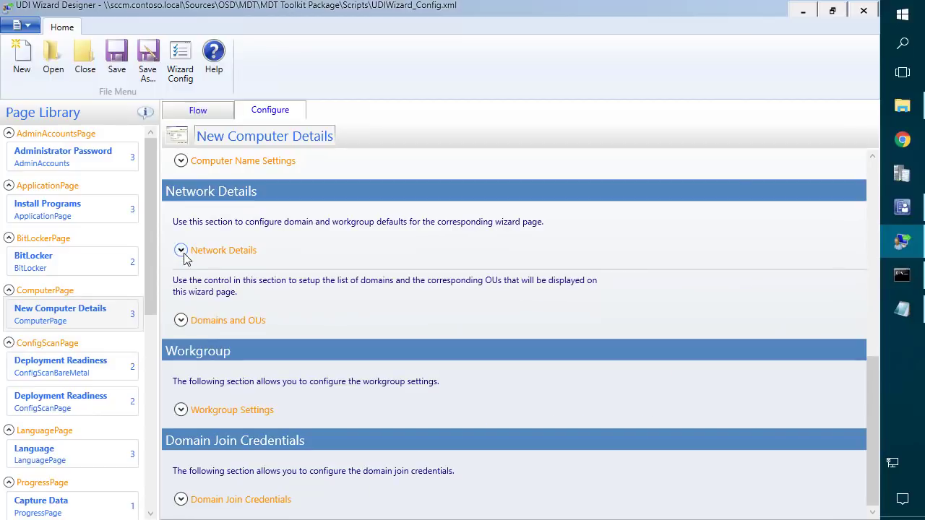
click(181, 500)
scroll(371, 386, down, 5)
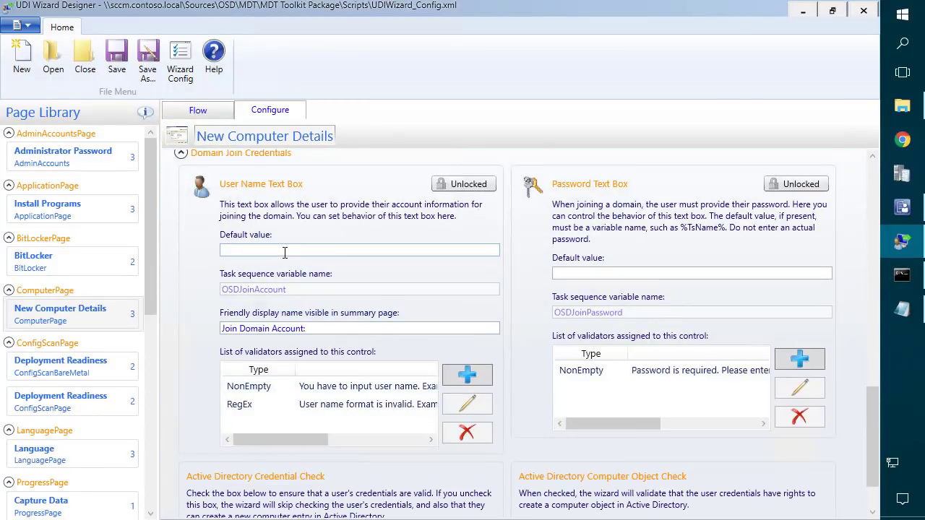
Enter the CONTOSO join service account as default user name and lock User Name and Password boxes.
click(285, 252)
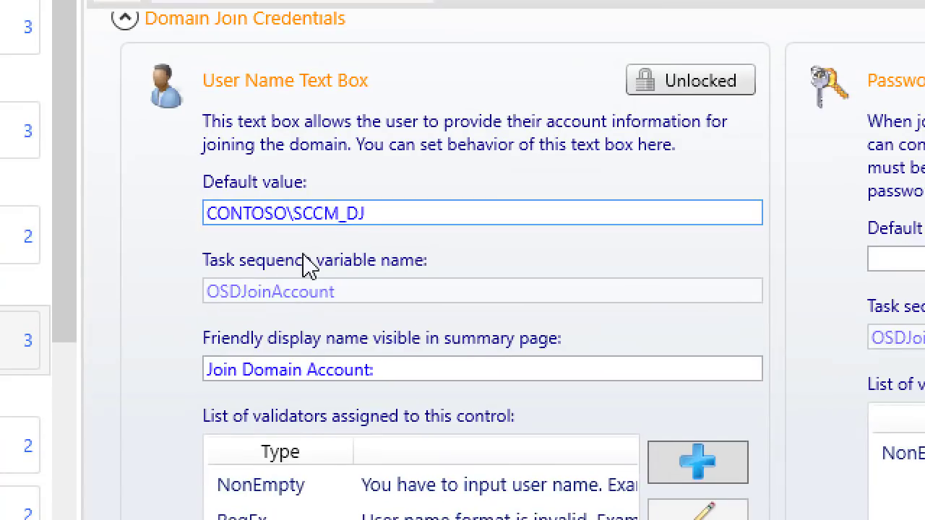
click(681, 87)
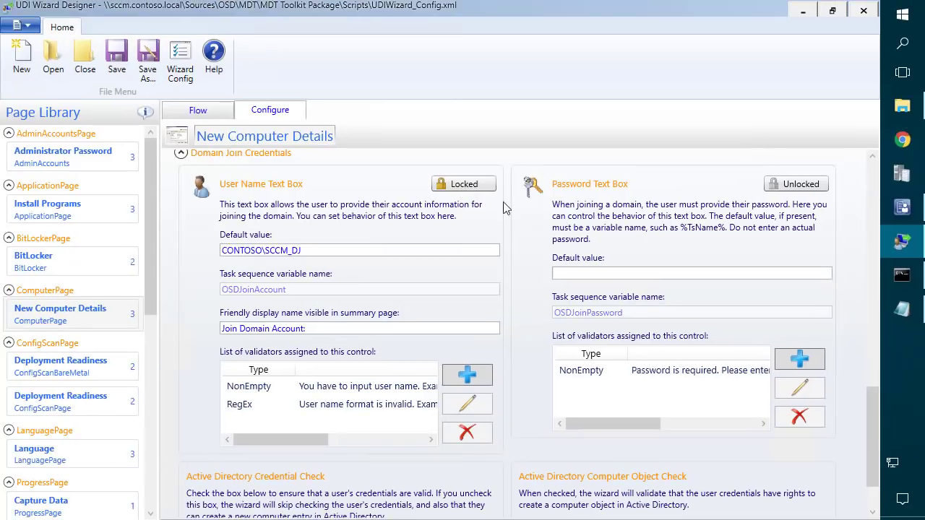
click(790, 185)
scroll(324, 250, down, 2)
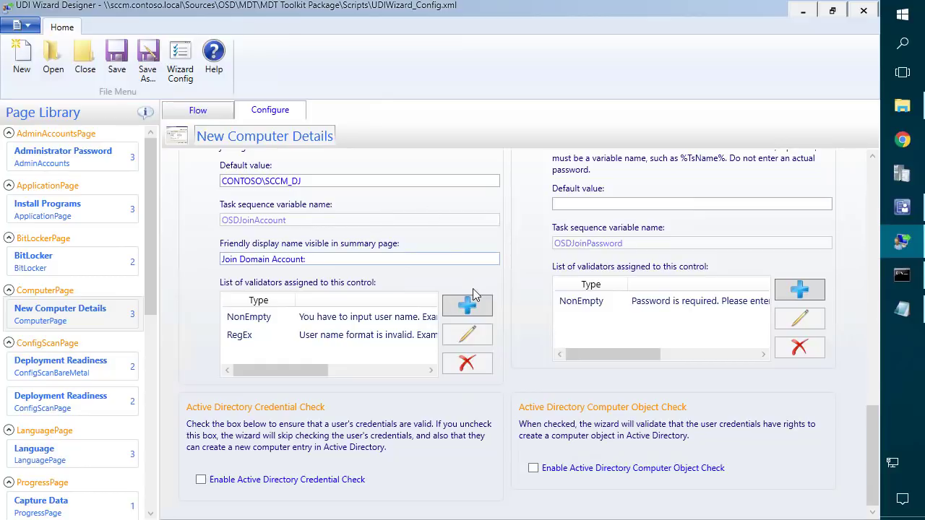
scroll(529, 263, up, 1)
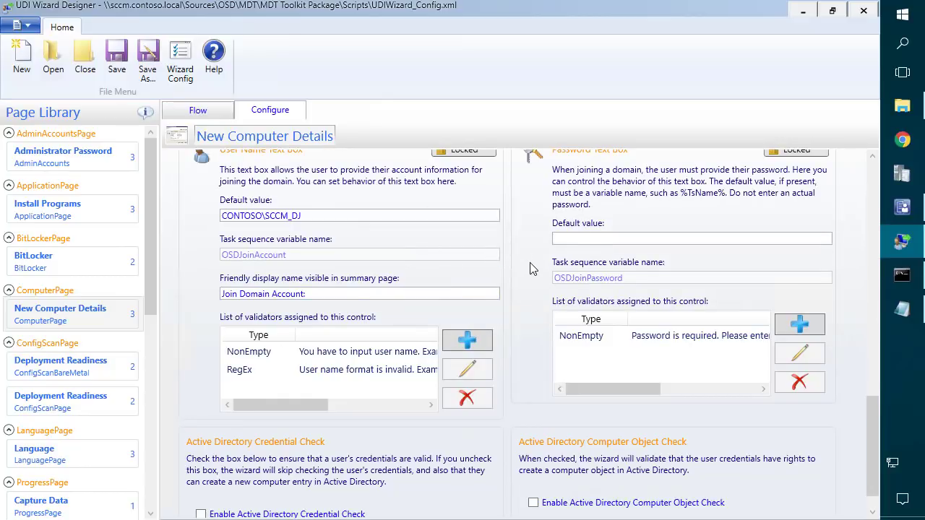
scroll(542, 477, down, 1)
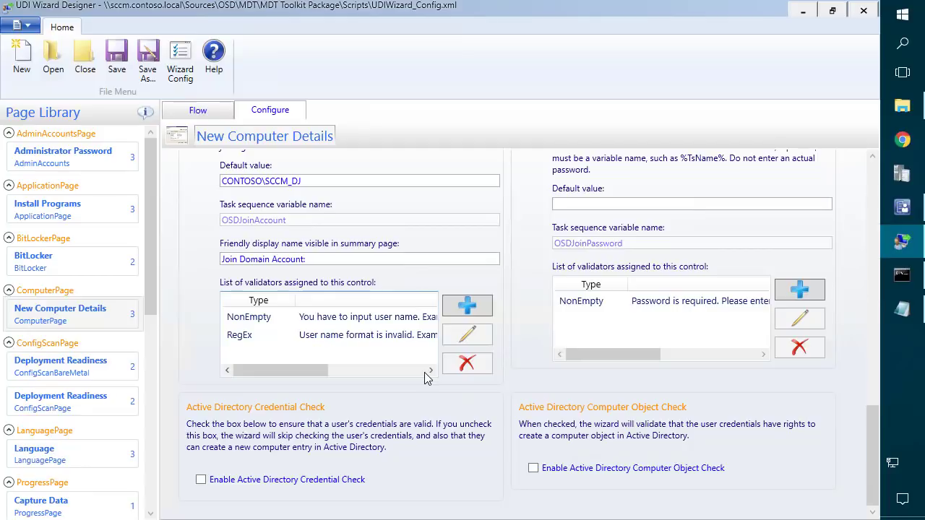
scroll(549, 269, up, 2)
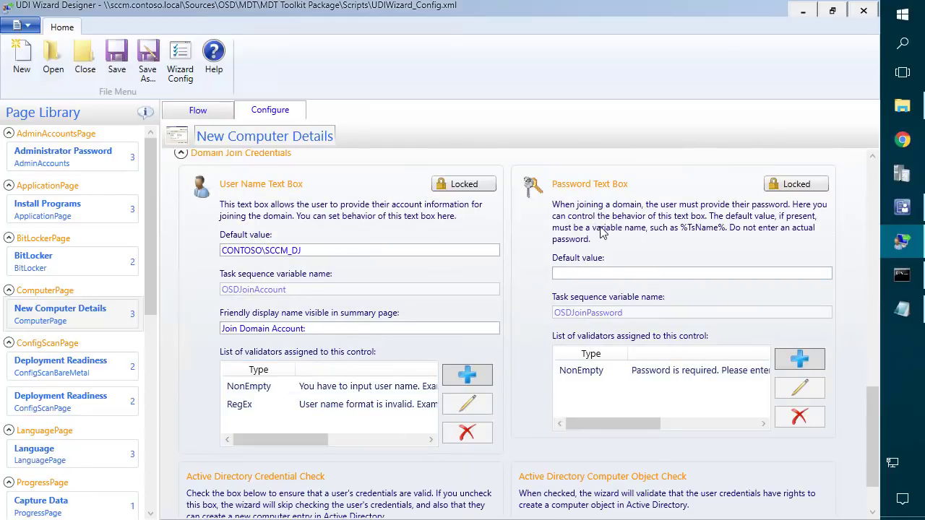
scroll(556, 268, up, 3)
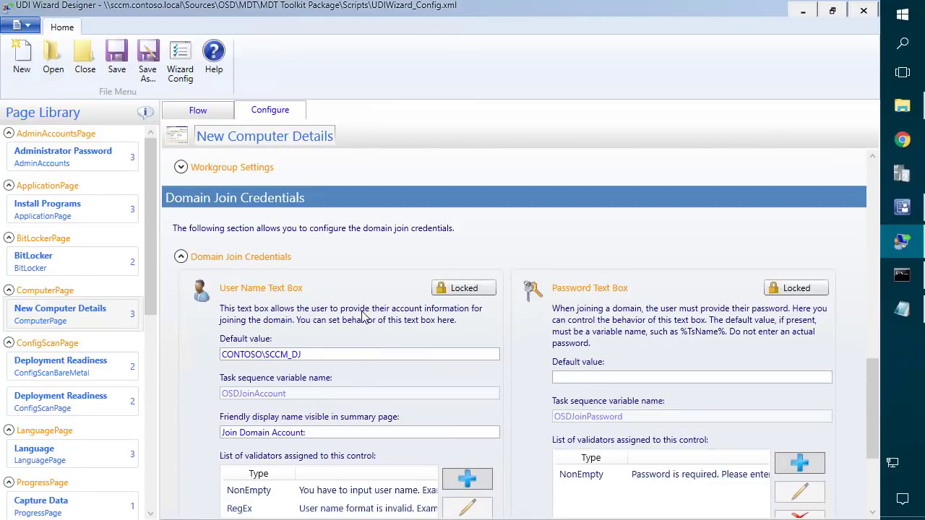
scroll(250, 224, up, 1)
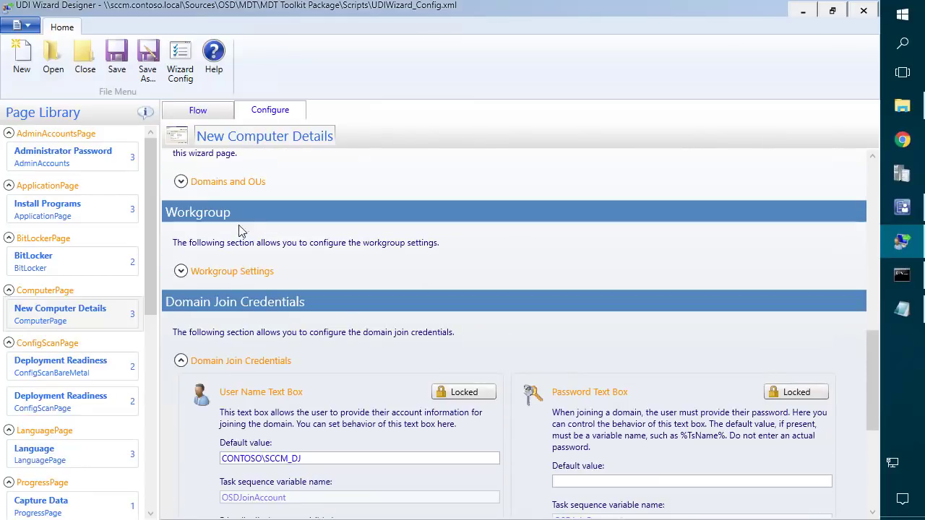
Remove the Administrator Password page from the NEWCOMPUTER flow.
click(216, 111)
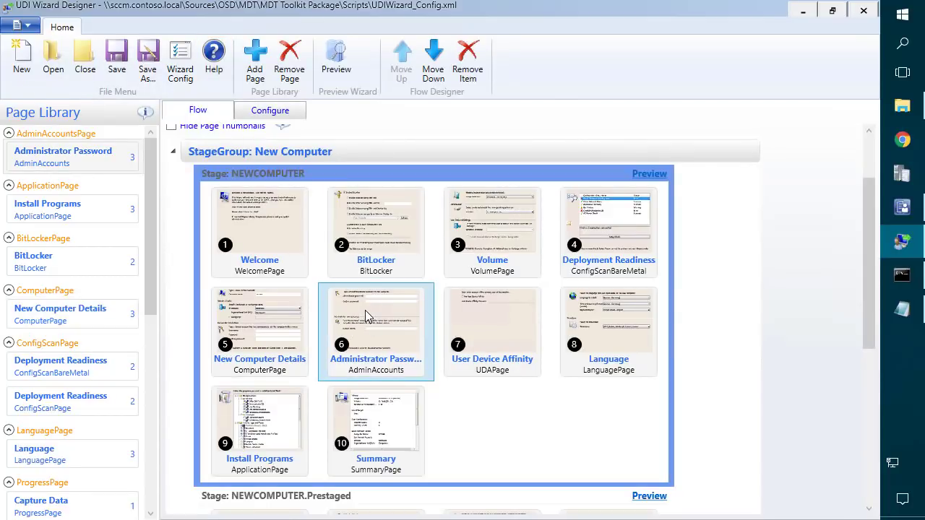
right_click(249, 312)
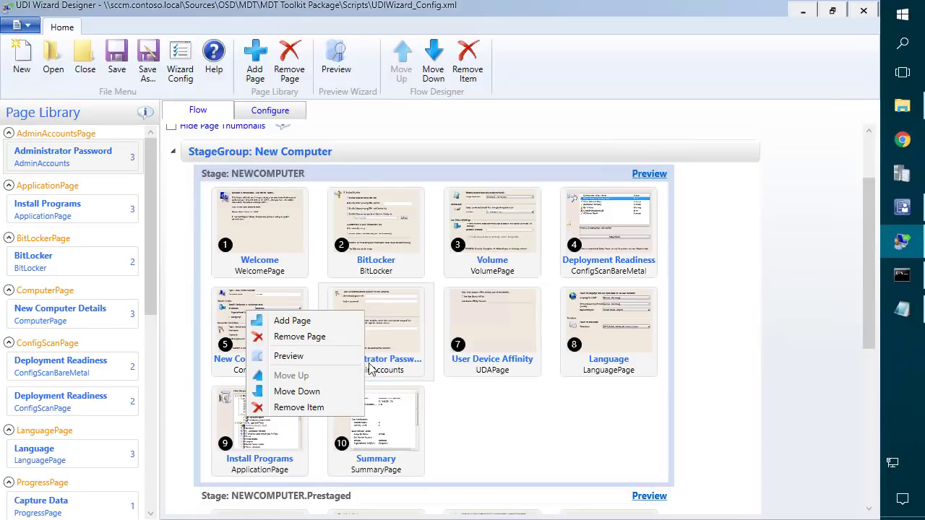
click(313, 408)
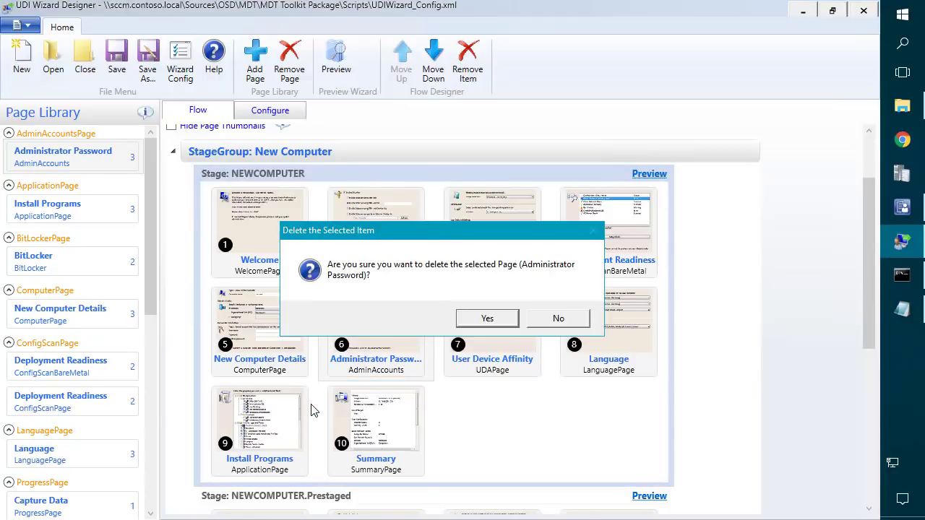
click(486, 319)
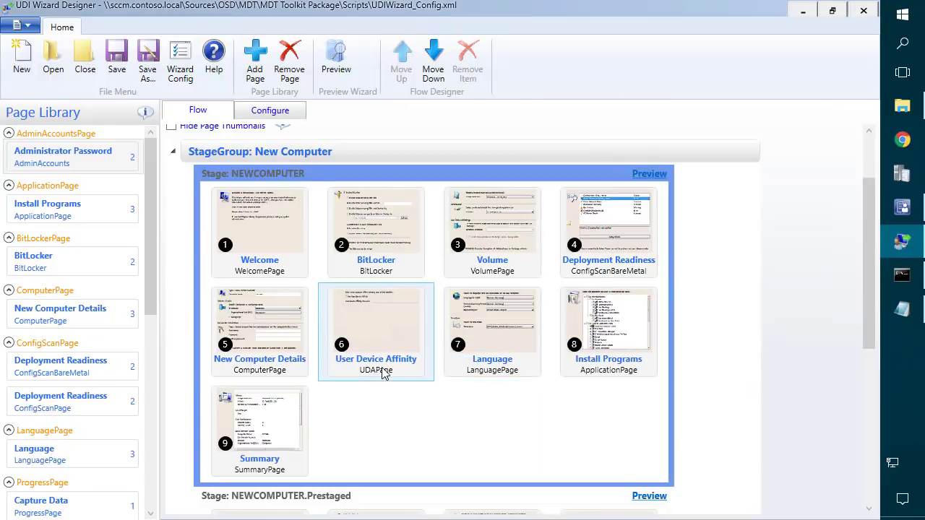
Remove the User Device Affinity and Language pages, then open the Install Programs page.
right_click(365, 308)
click(304, 407)
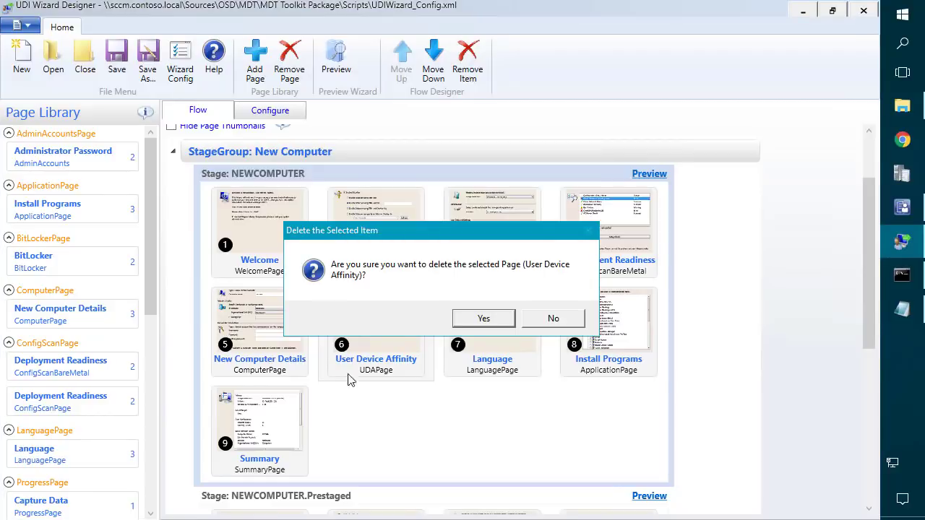
click(474, 321)
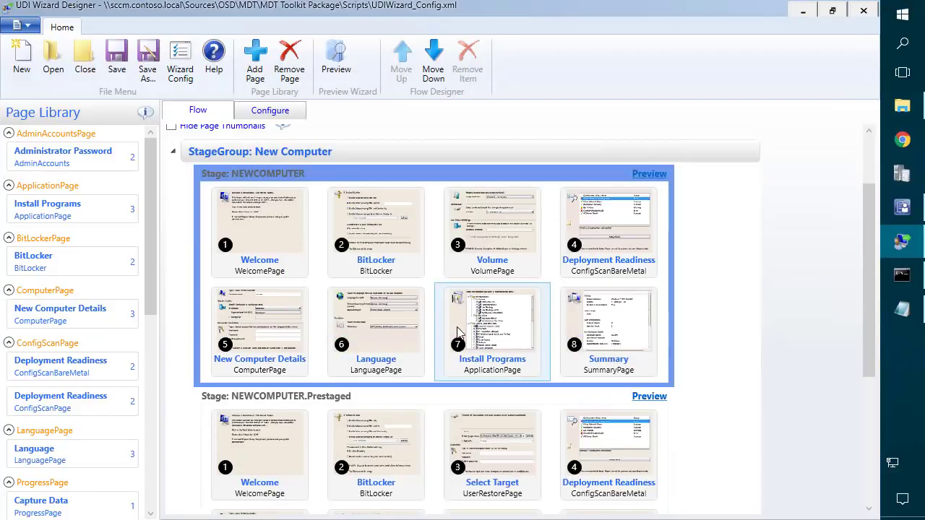
right_click(368, 317)
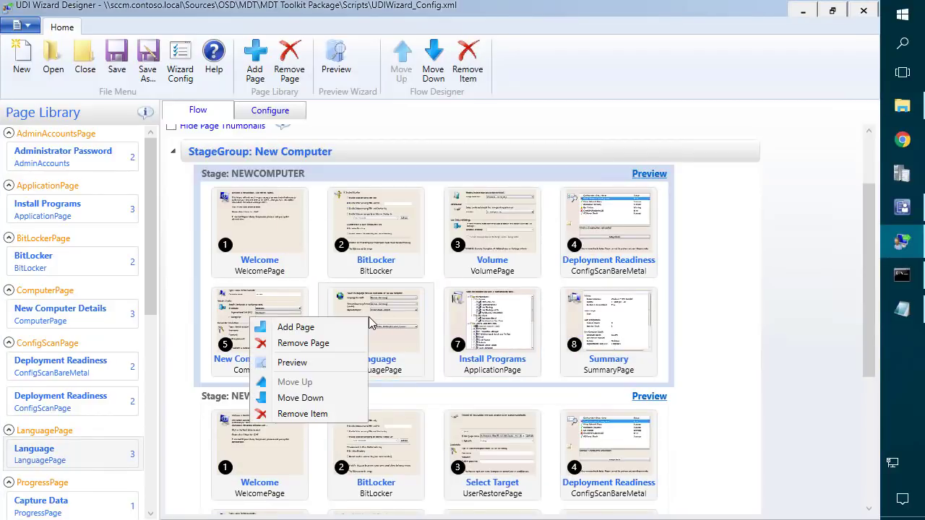
click(321, 415)
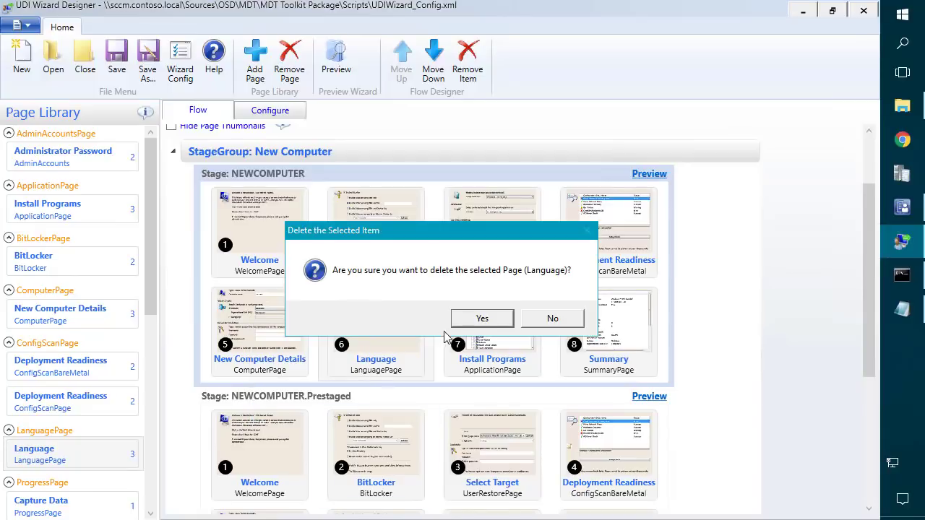
click(483, 318)
click(383, 319)
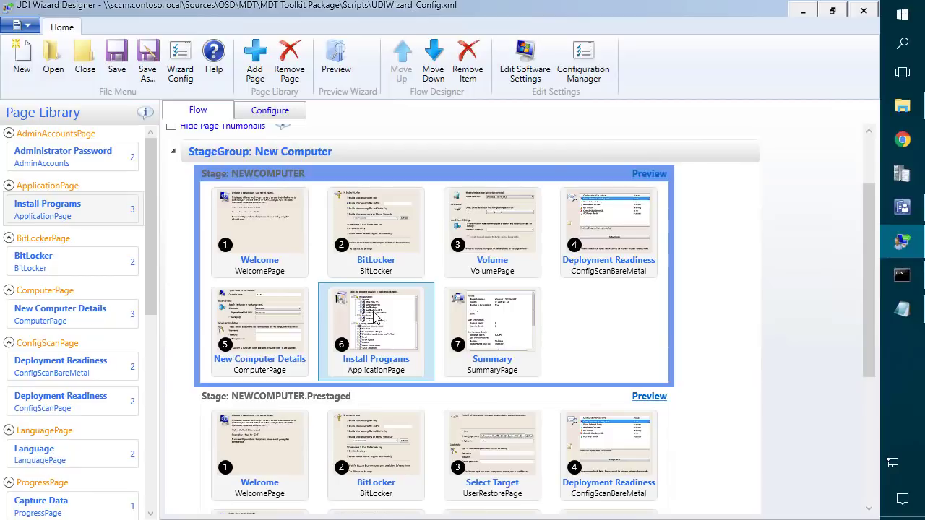
double_click(375, 317)
Delete Sample Application from the Install Programs page.
click(282, 373)
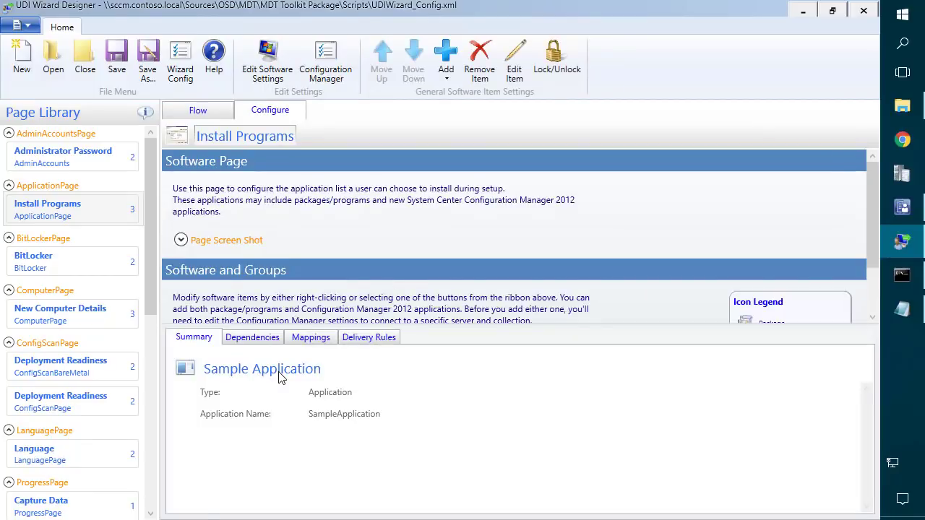
scroll(508, 258, down, 2)
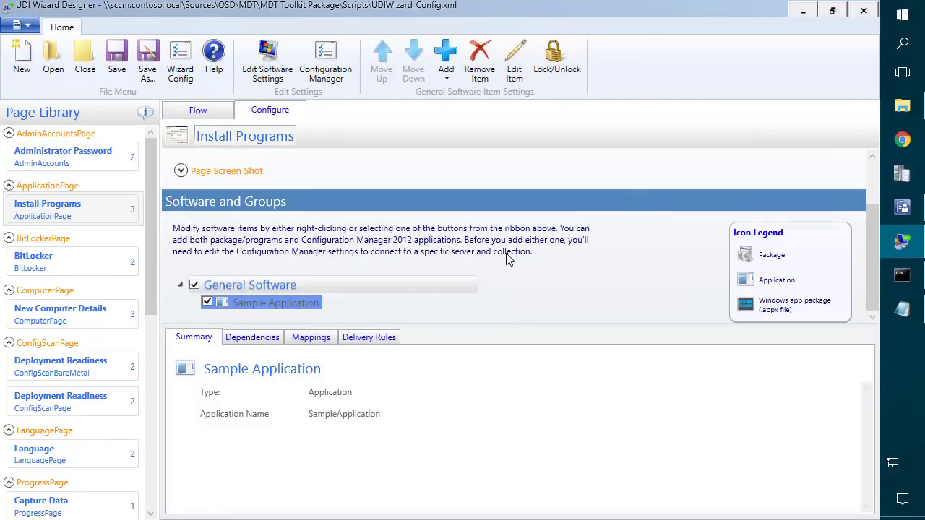
right_click(288, 309)
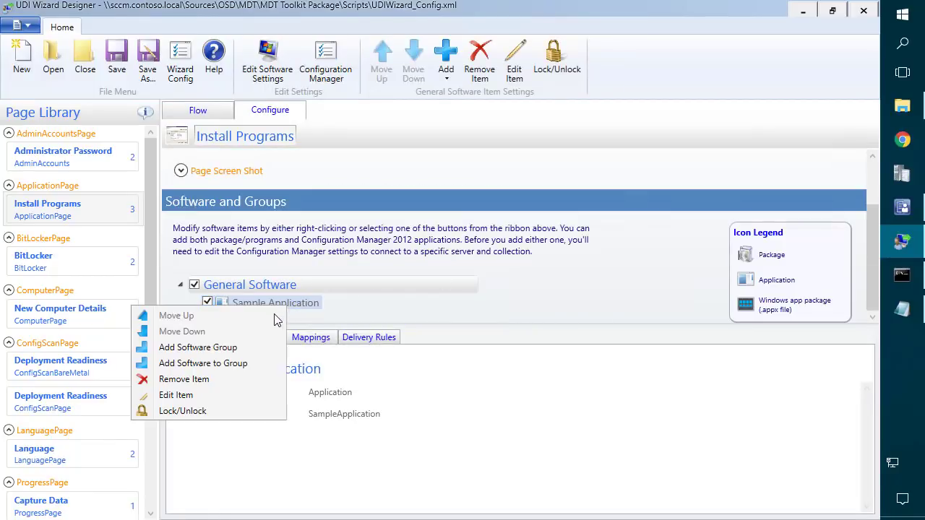
click(183, 380)
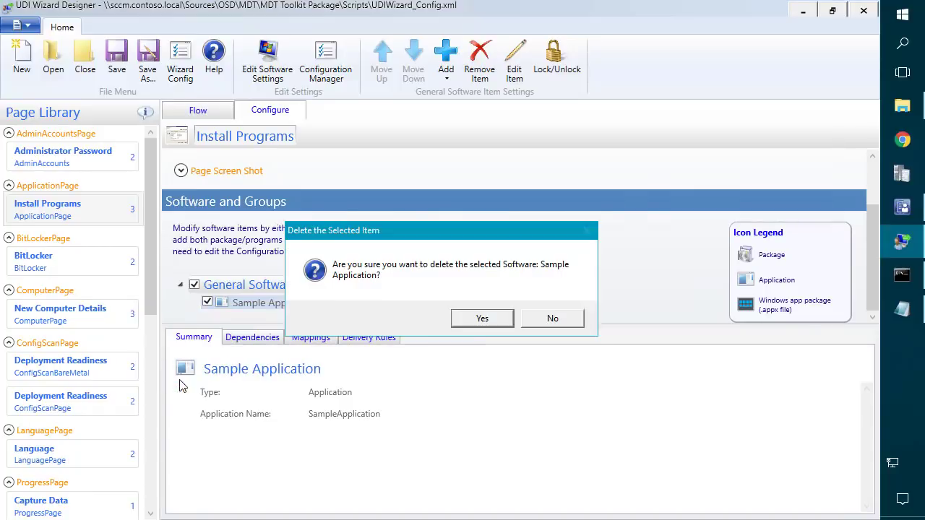
click(502, 322)
Rename the General Software group to 'Base Applications'.
right_click(255, 358)
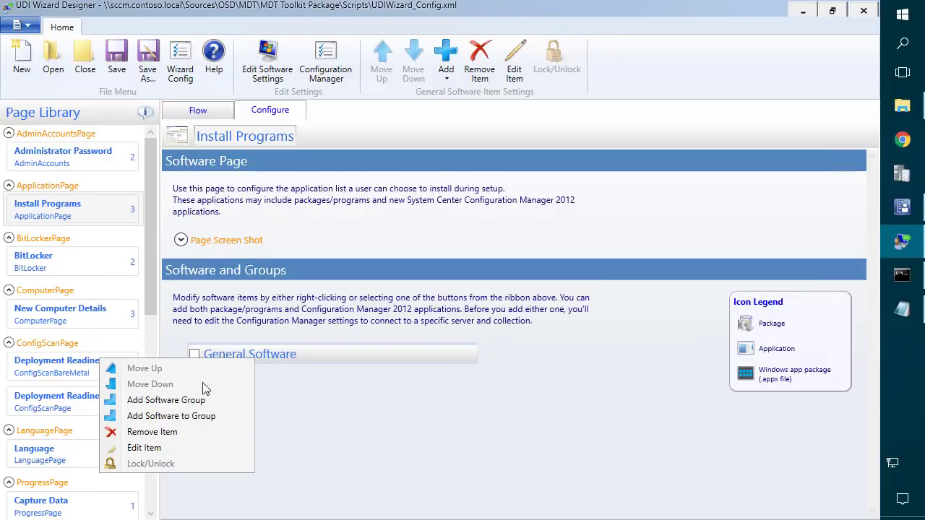
click(147, 448)
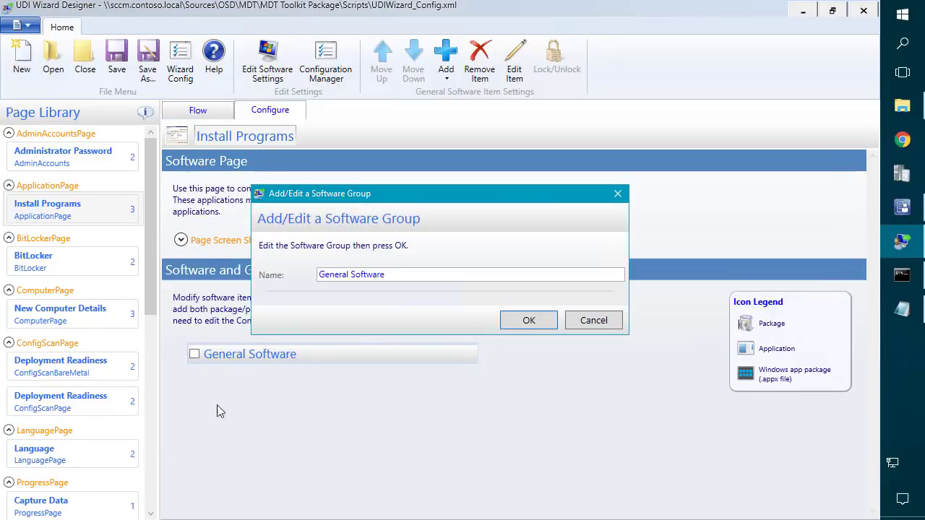
triple_click(333, 274)
click(333, 273)
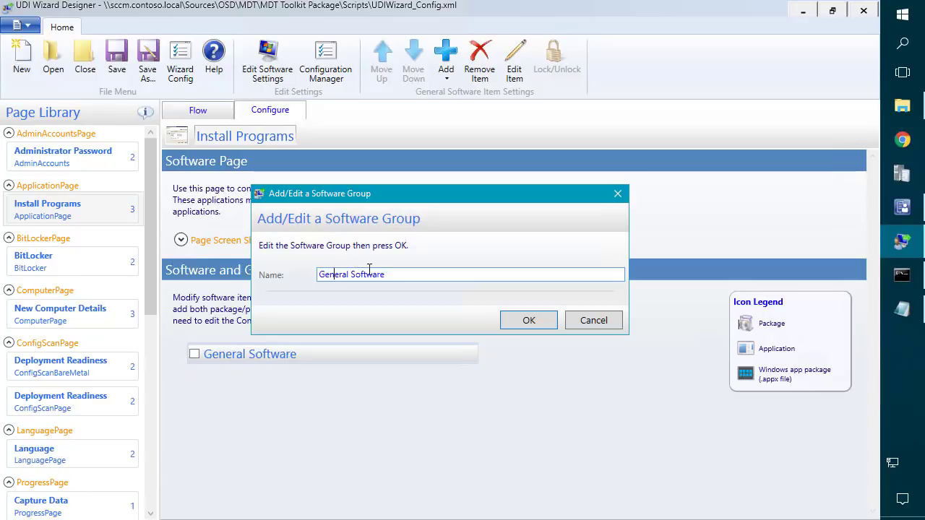
key(ctrl+a)
text(B)
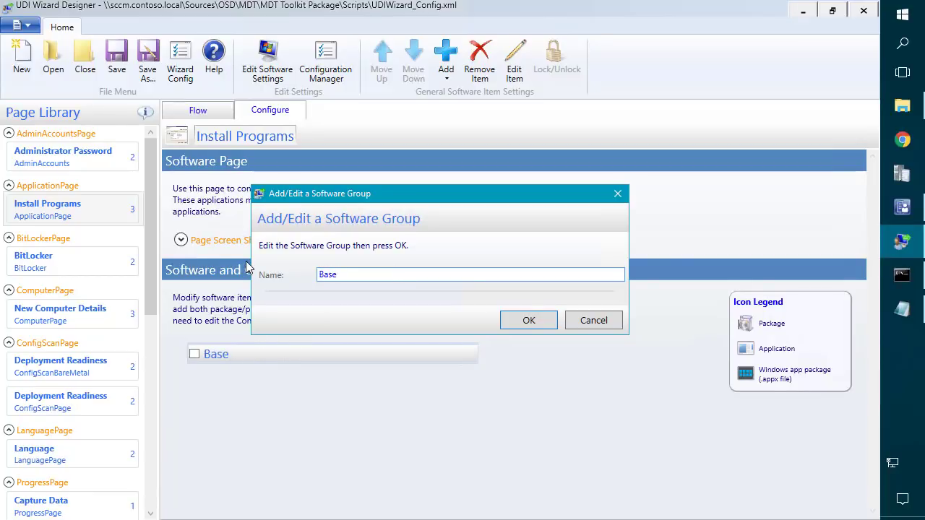
text(ase Applications)
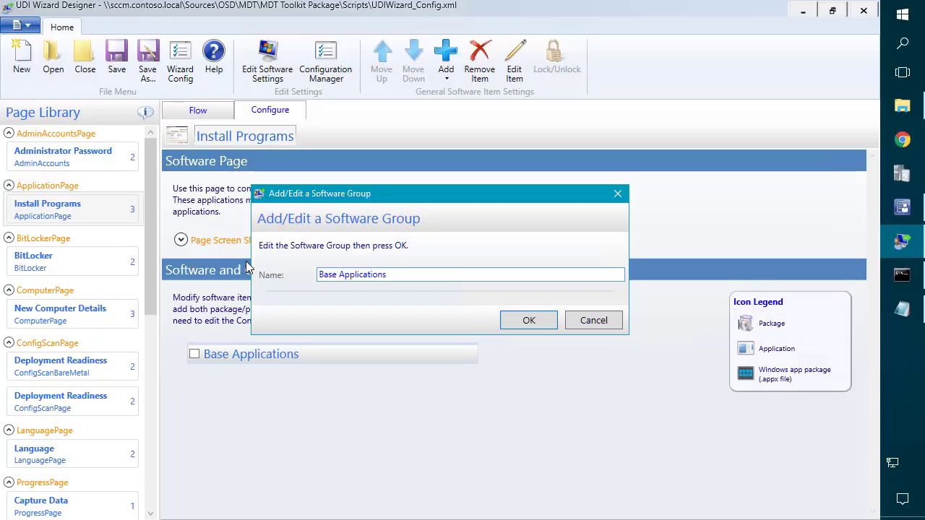
click(511, 323)
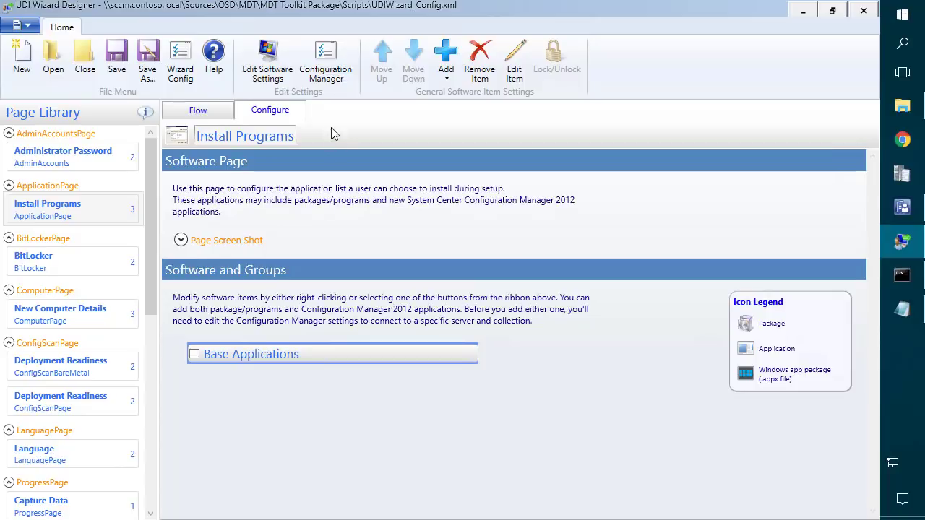
Verify the site settings show Site Server Name SCCM and Application Collection MDTApps, then accept them.
click(331, 59)
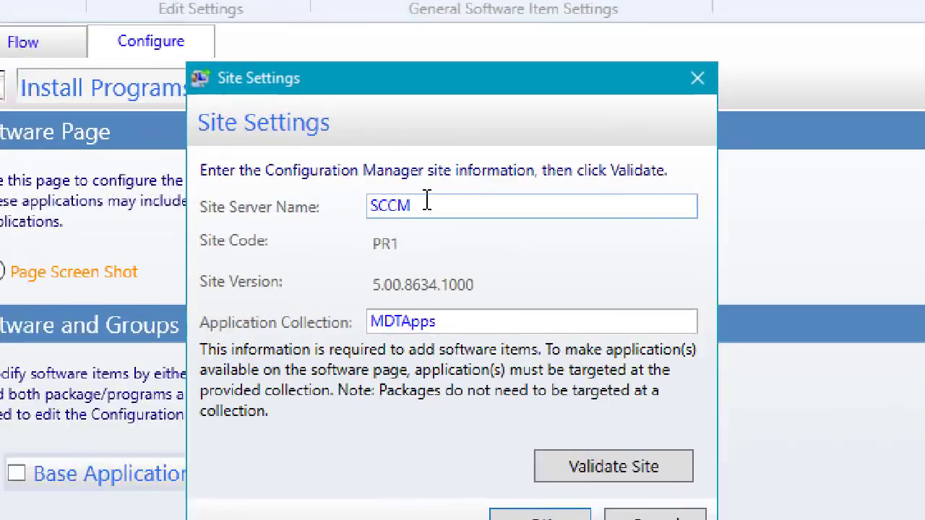
double_click(420, 204)
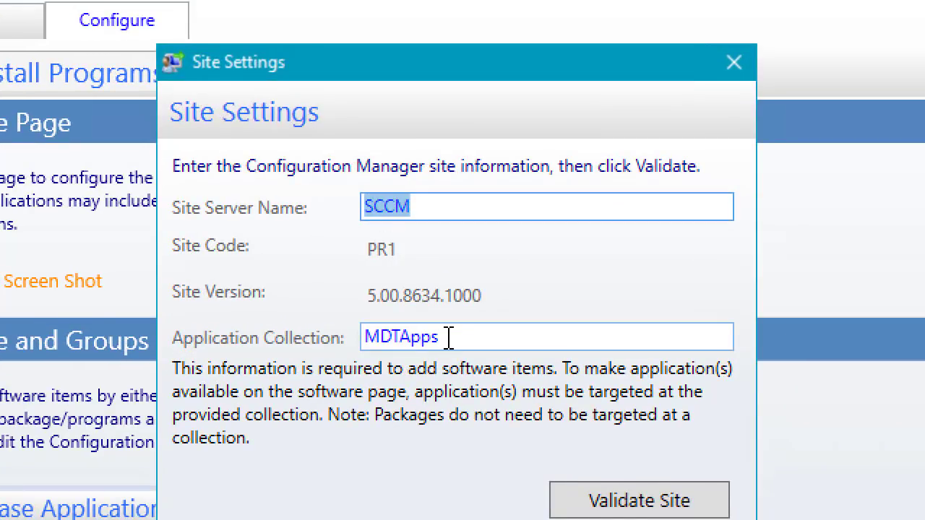
key(Tab)
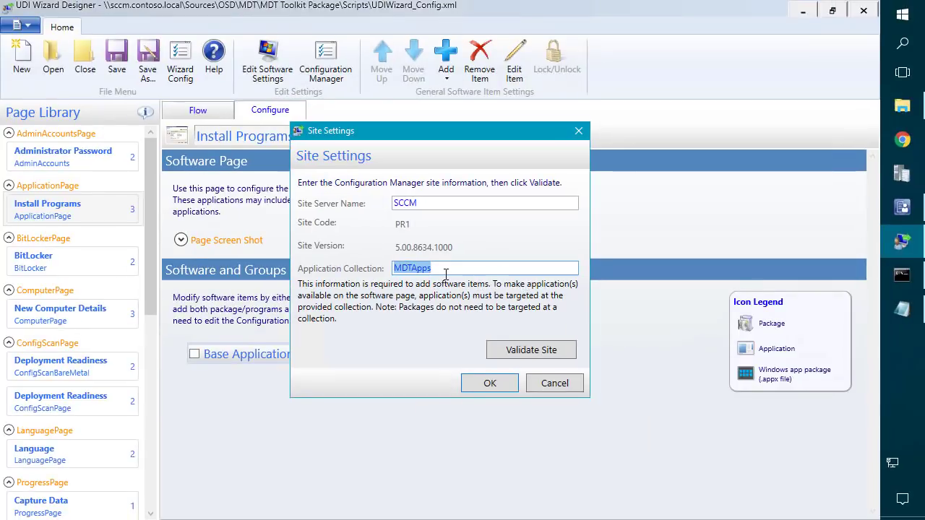
drag(446, 274, 391, 270)
click(488, 384)
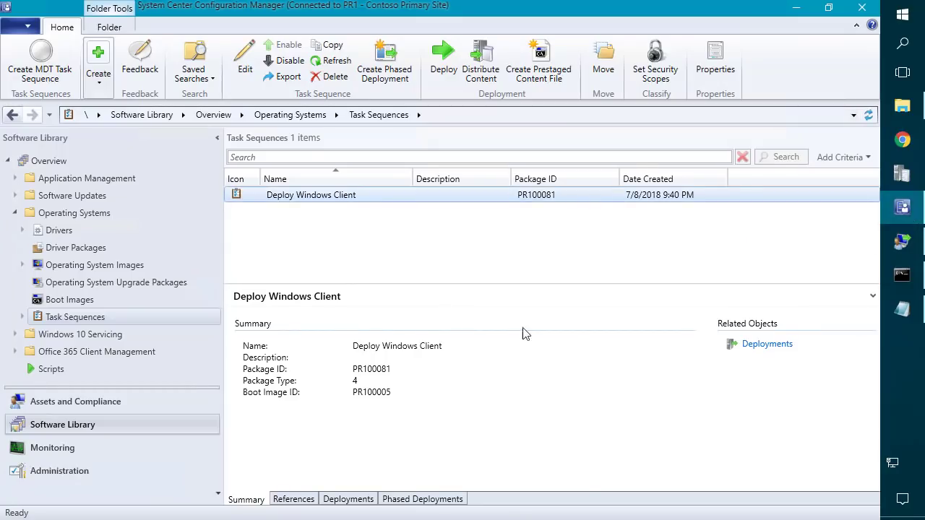
Look up MDTApps under Device Collections > OSD, confirm it has no deployments, and minimize the console.
click(76, 407)
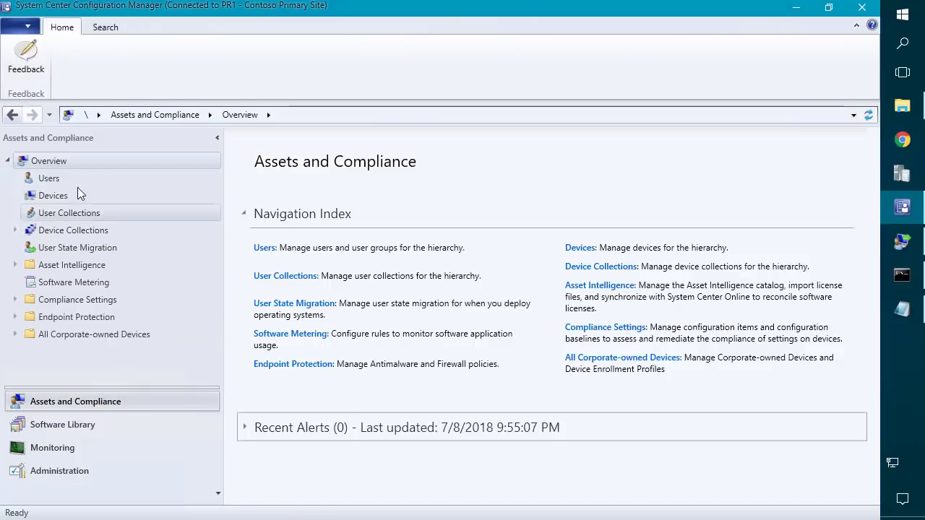
click(15, 229)
click(61, 250)
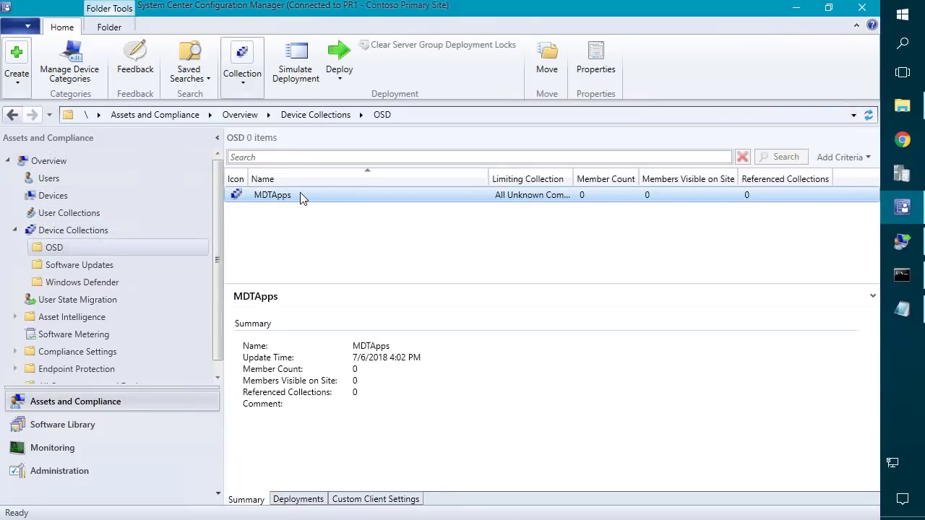
click(299, 499)
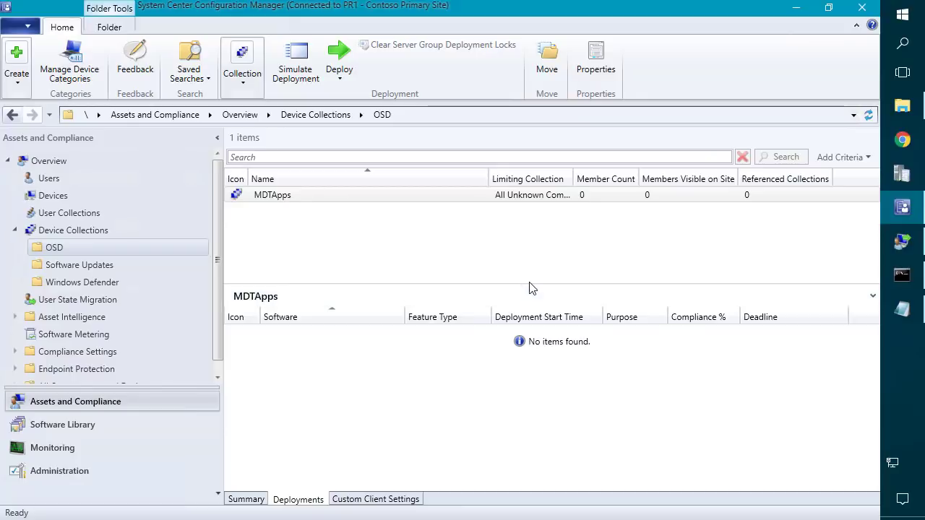
click(797, 8)
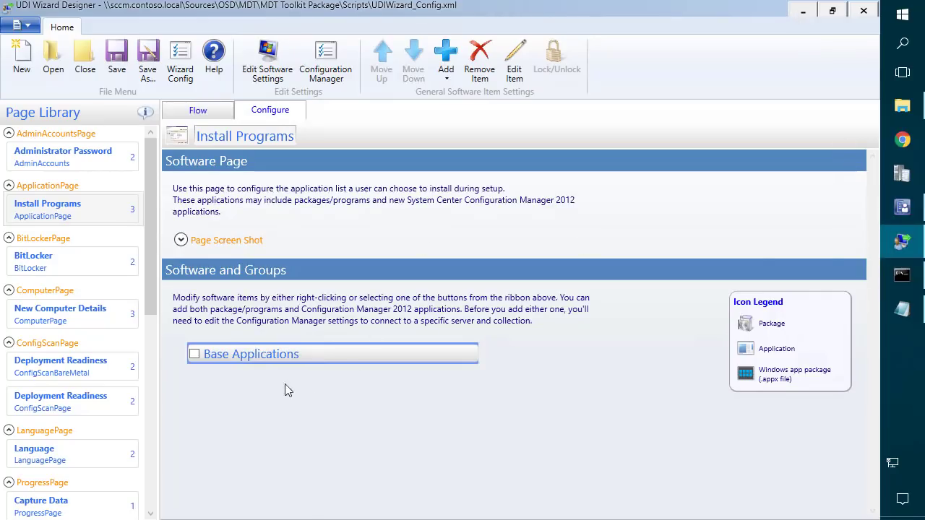
Add an application to Base Applications and launch the Configuration Manager application search.
right_click(249, 358)
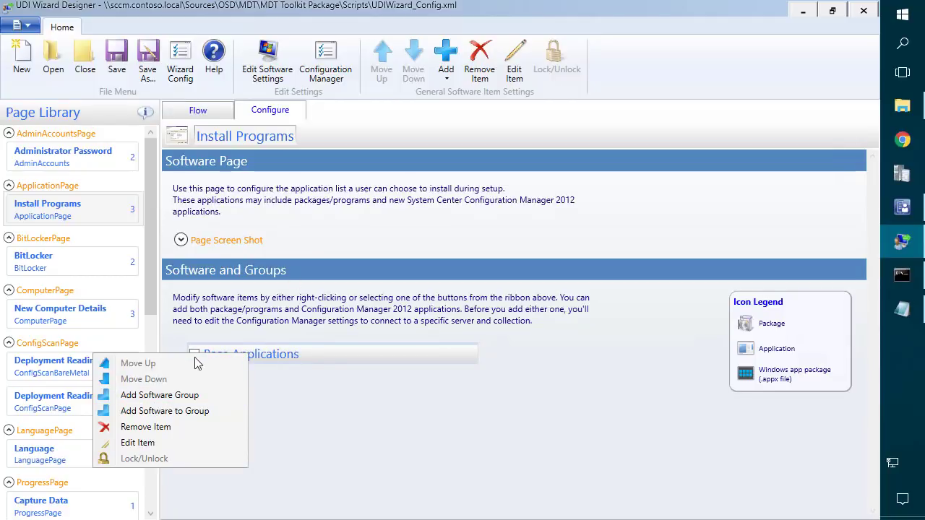
click(178, 411)
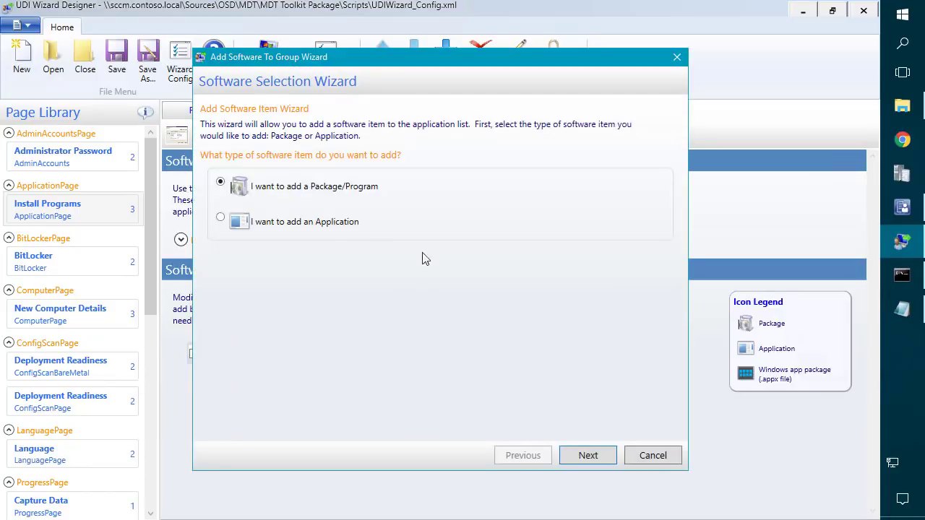
click(575, 454)
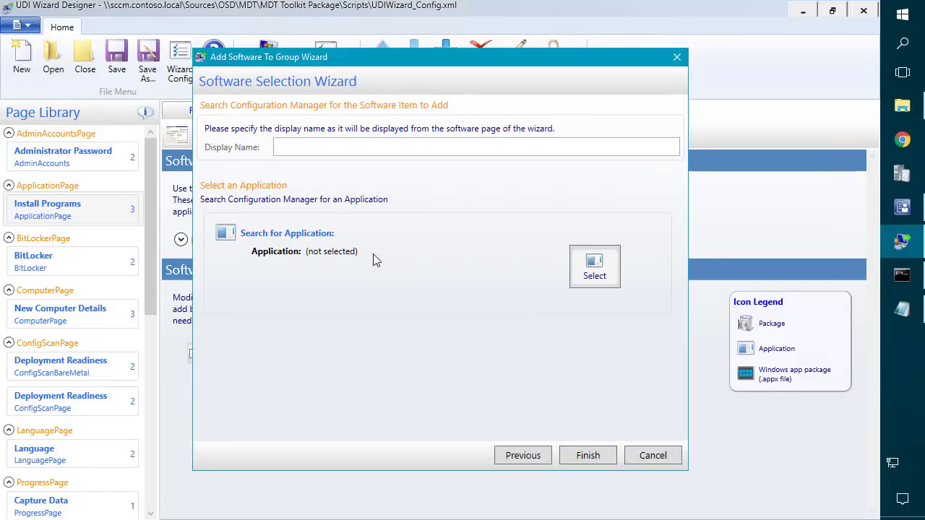
click(594, 261)
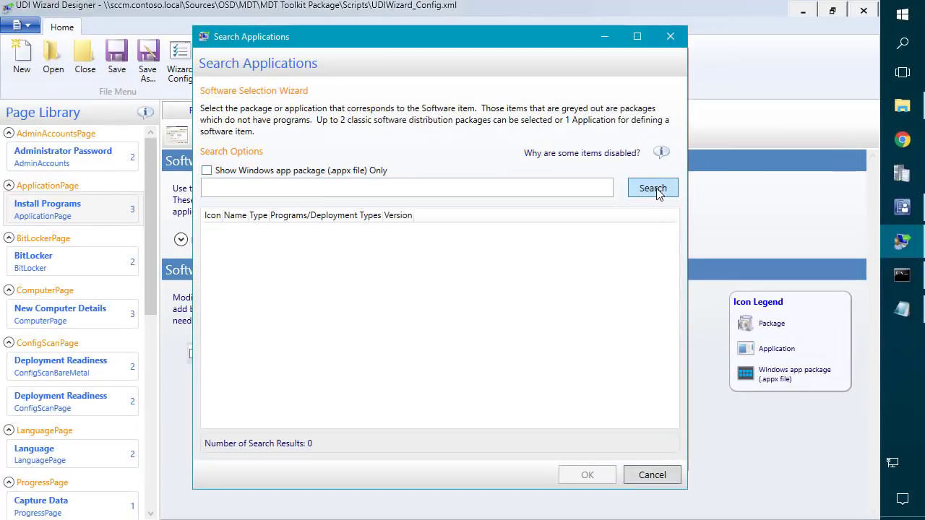
click(902, 207)
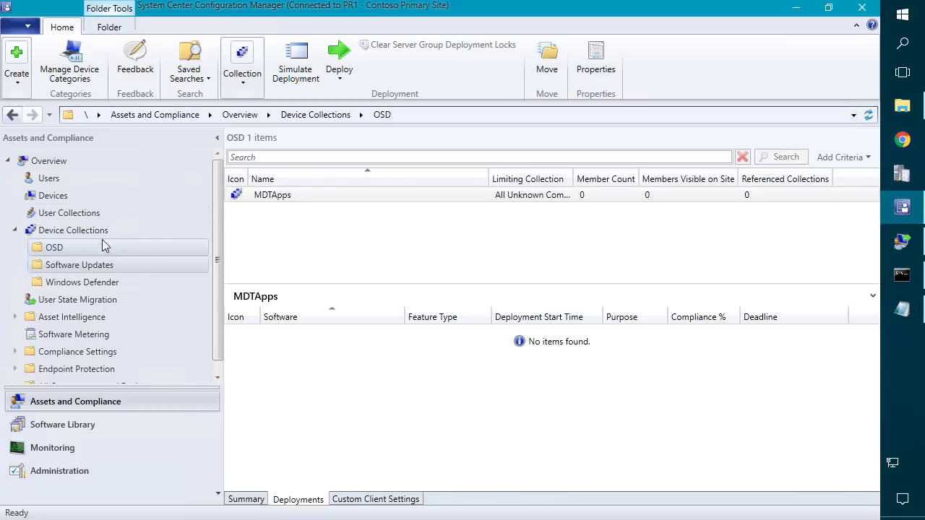
Browse the Desktop Applications list in Software Library, then return to the device collections.
click(69, 424)
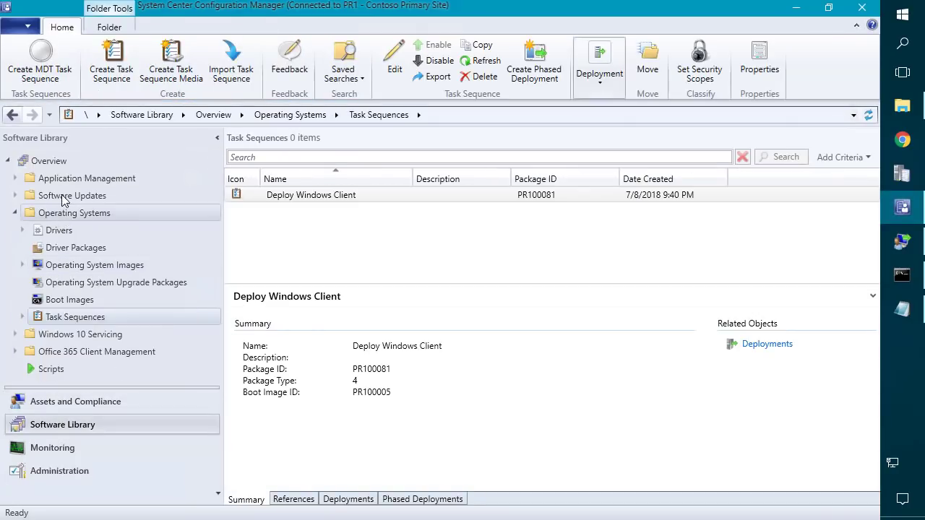
click(72, 178)
click(70, 196)
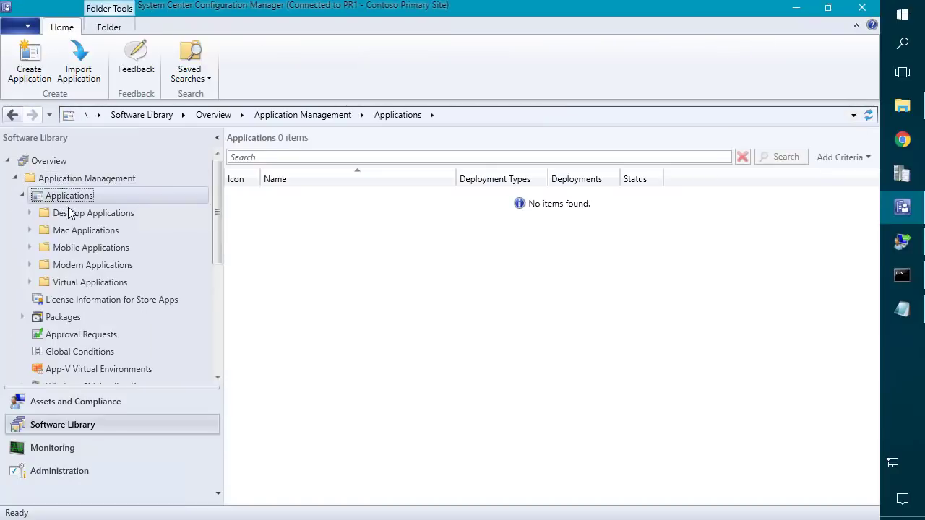
click(79, 213)
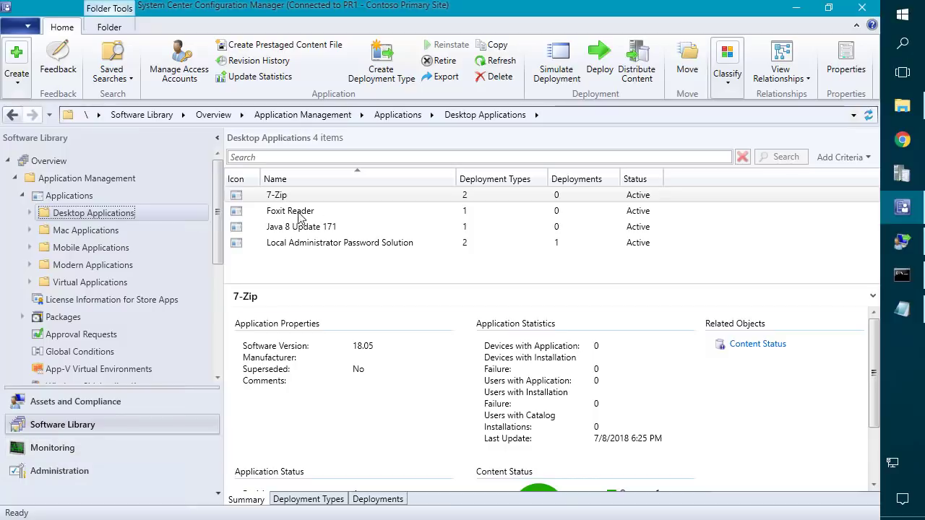
click(75, 401)
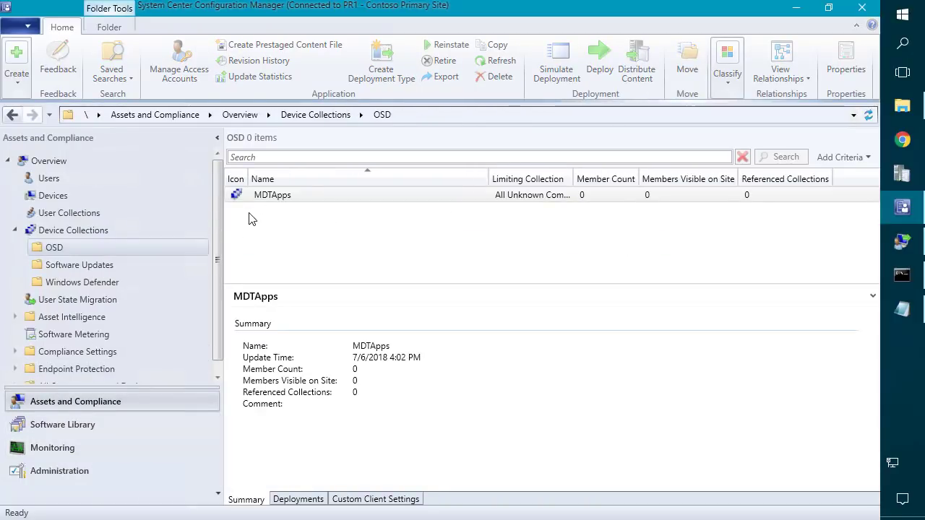
Start an application deployment to MDTApps and choose Local Administrator Password Solution.
right_click(269, 196)
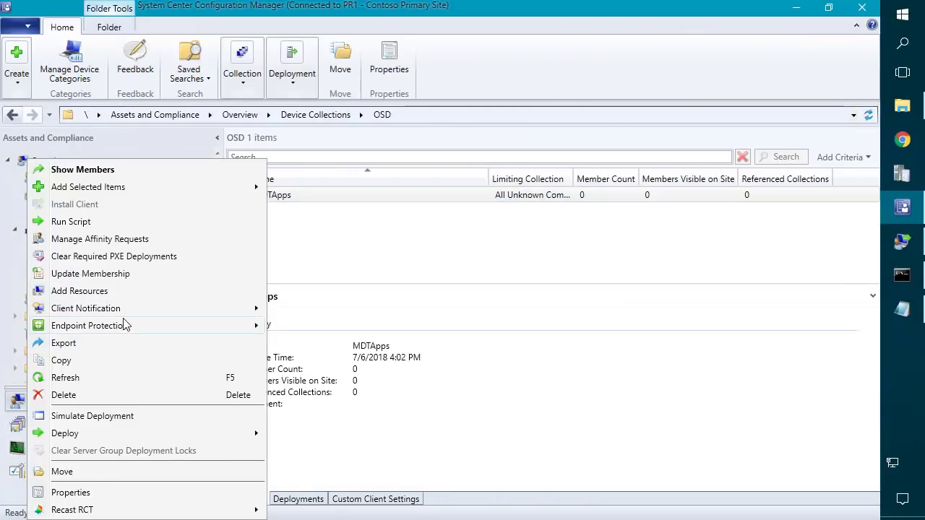
mouse_move(237, 438)
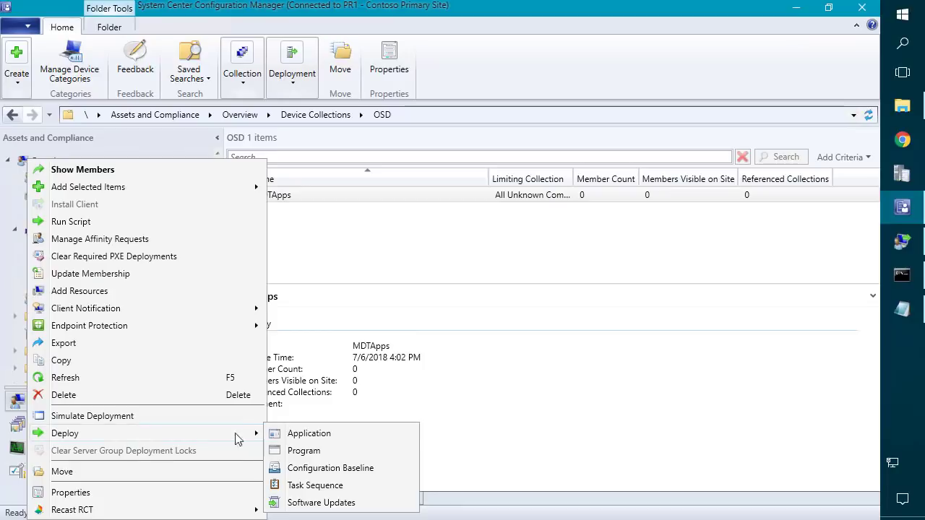
click(343, 434)
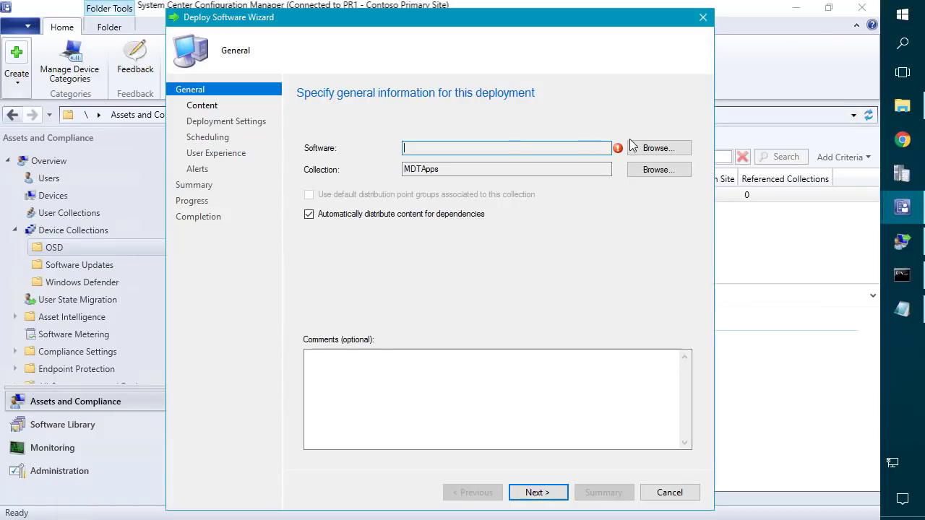
click(654, 148)
click(251, 180)
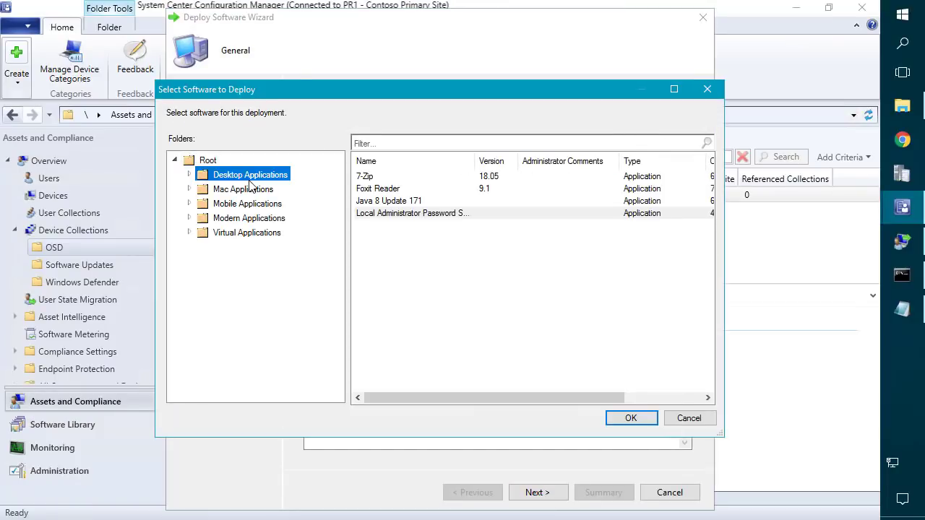
click(409, 215)
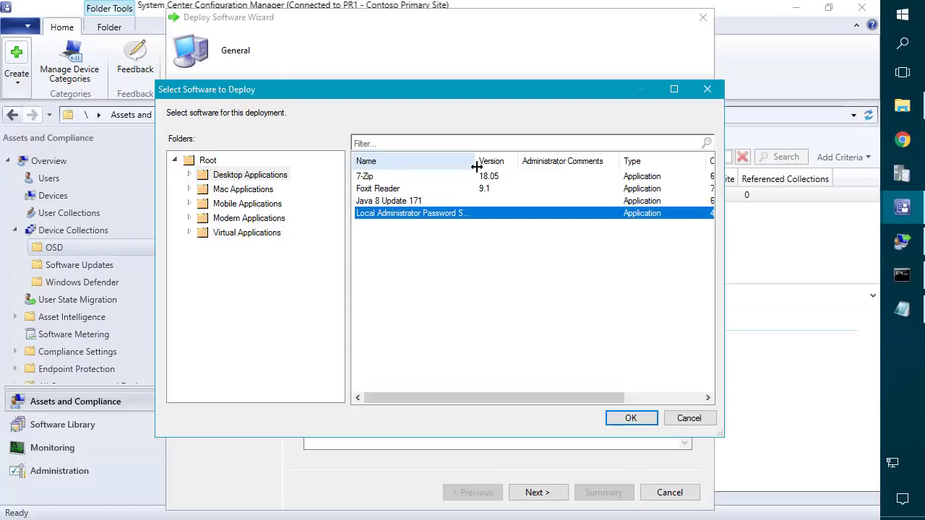
drag(476, 161, 503, 160)
double_click(457, 217)
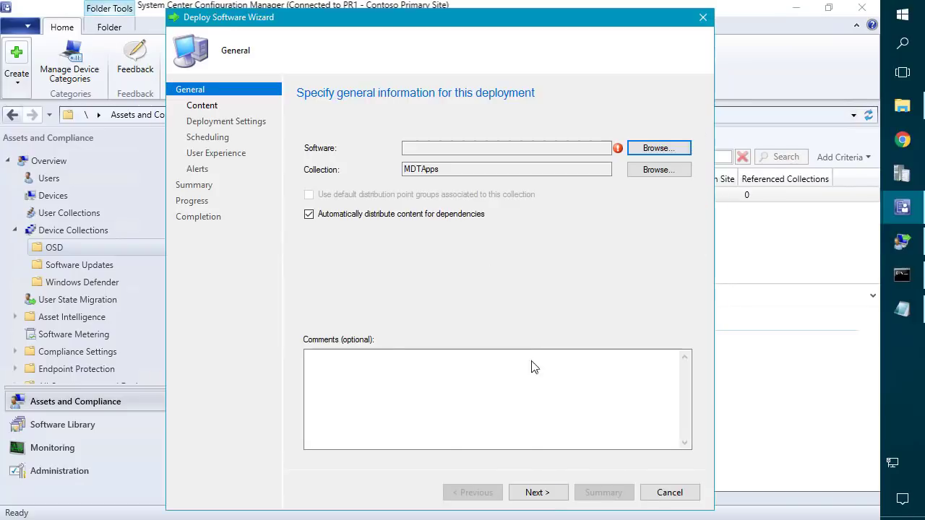
Accept the Content, Install/Available Deployment Settings and Alerts pages, then close the wizard.
click(539, 493)
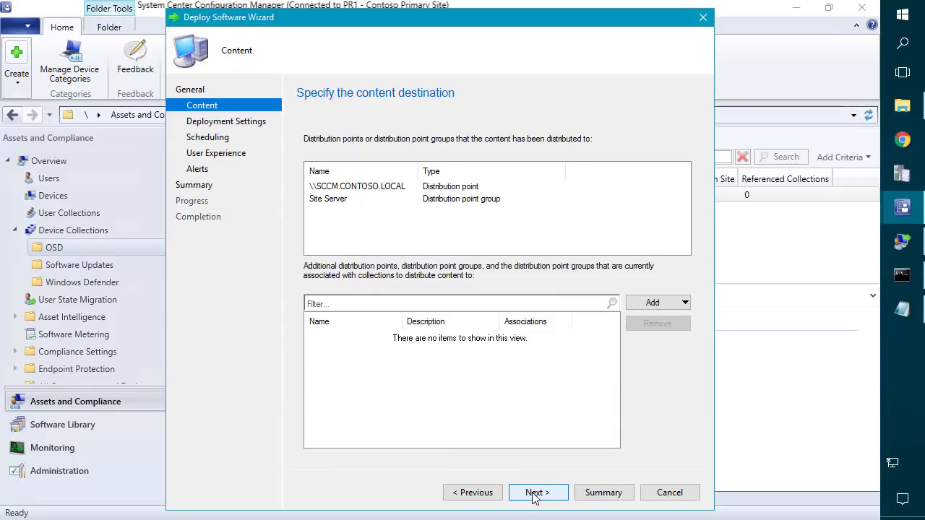
click(536, 494)
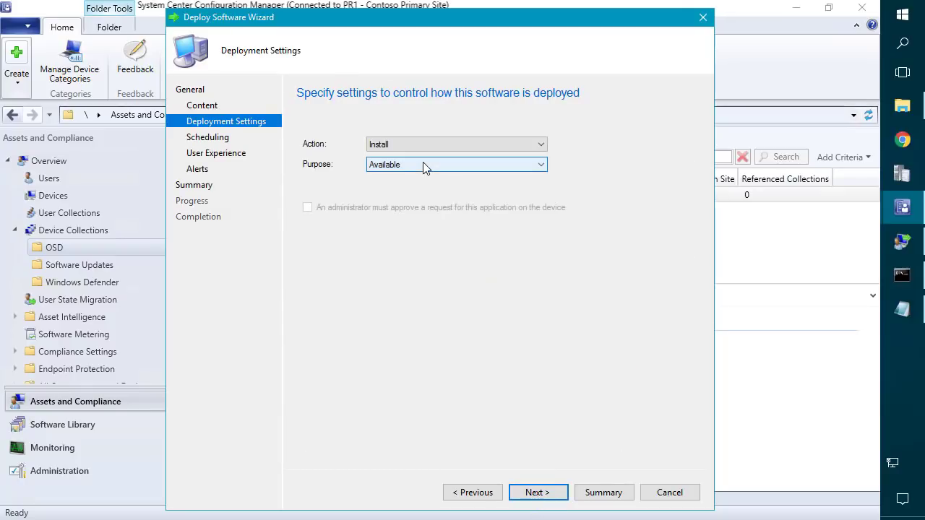
click(546, 489)
click(546, 491)
click(548, 493)
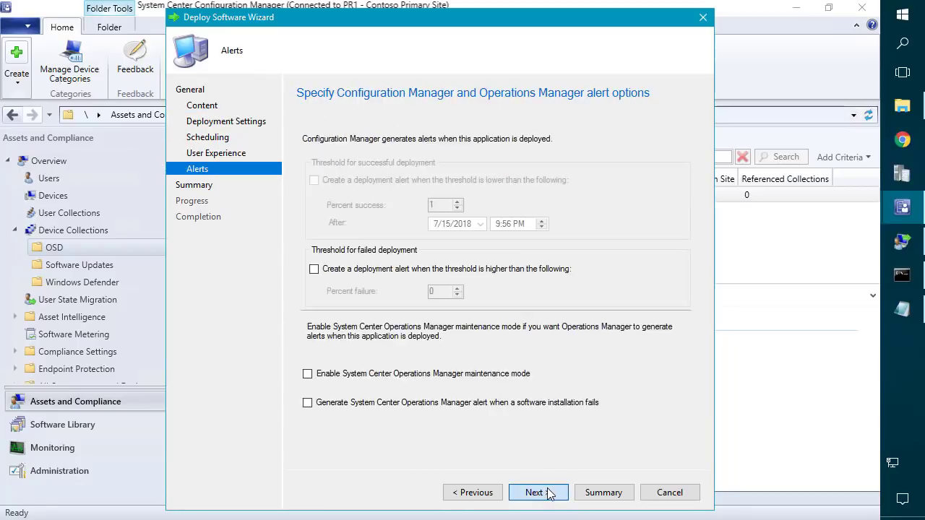
click(548, 493)
click(547, 493)
click(670, 494)
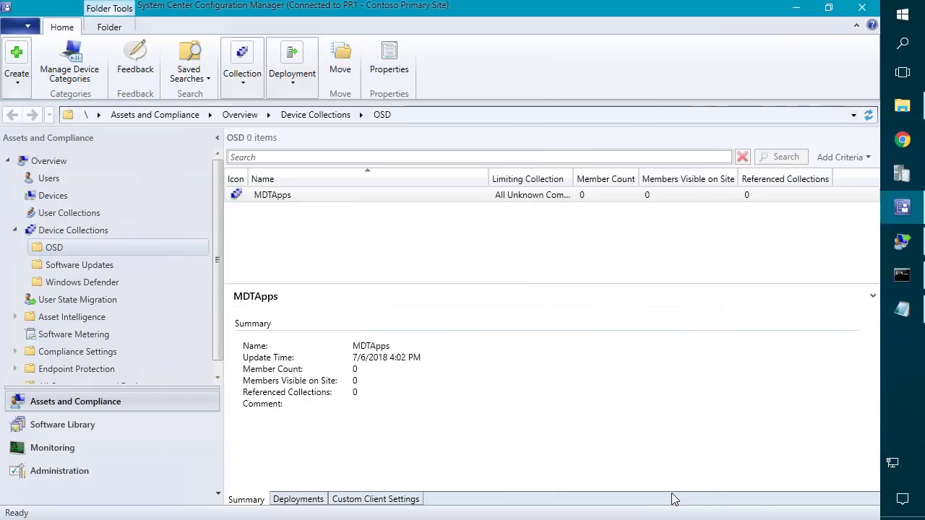
Resize the Limiting Collection and Name columns, then view MDTApps' deployments showing LAPS as Available.
drag(575, 179, 618, 177)
drag(483, 178, 373, 178)
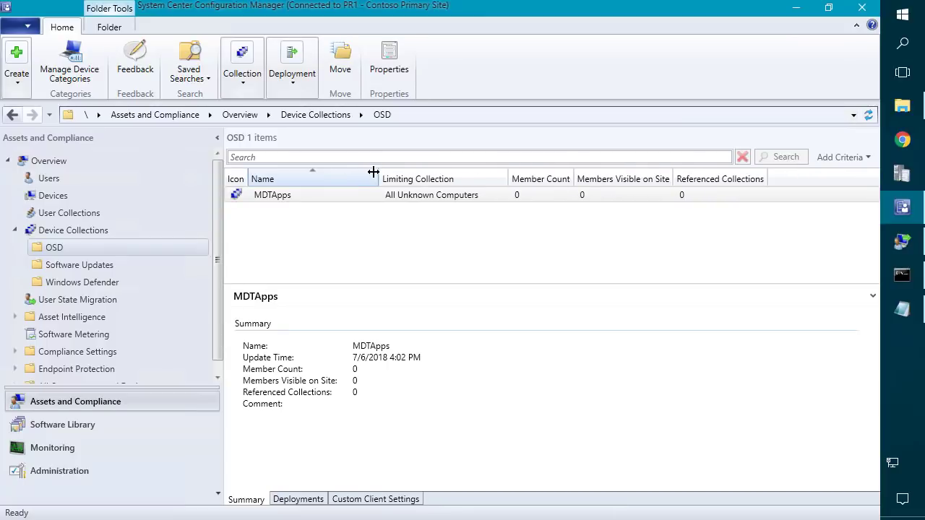
click(295, 194)
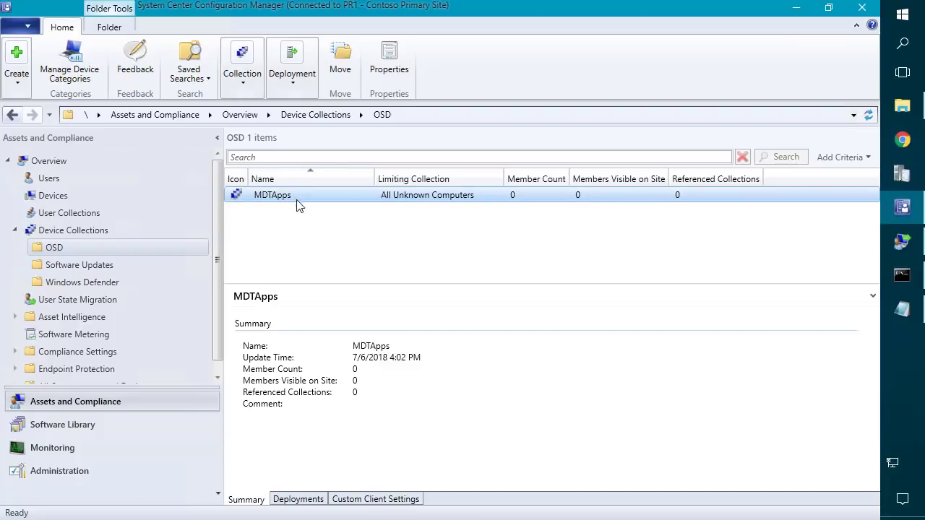
click(312, 500)
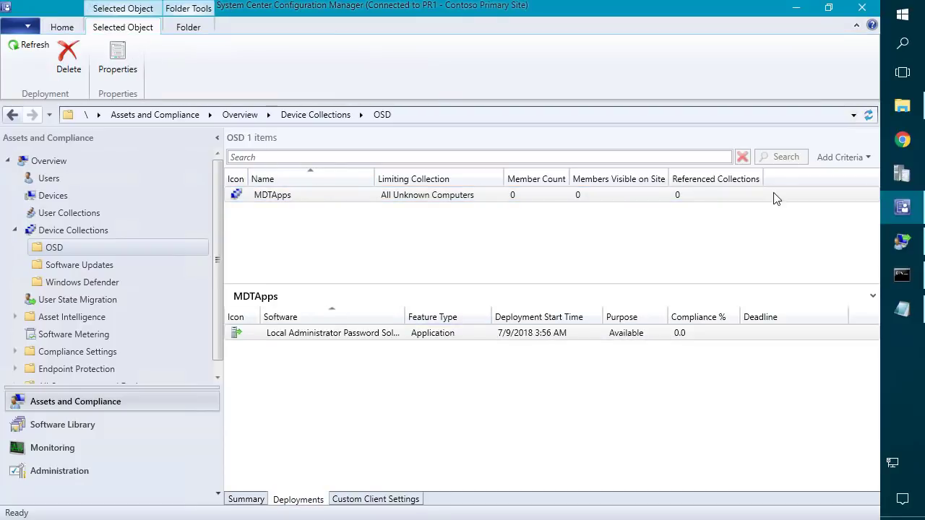
Search Configuration Manager applications and add Local Administrator Password Solution to Base Applications.
click(904, 241)
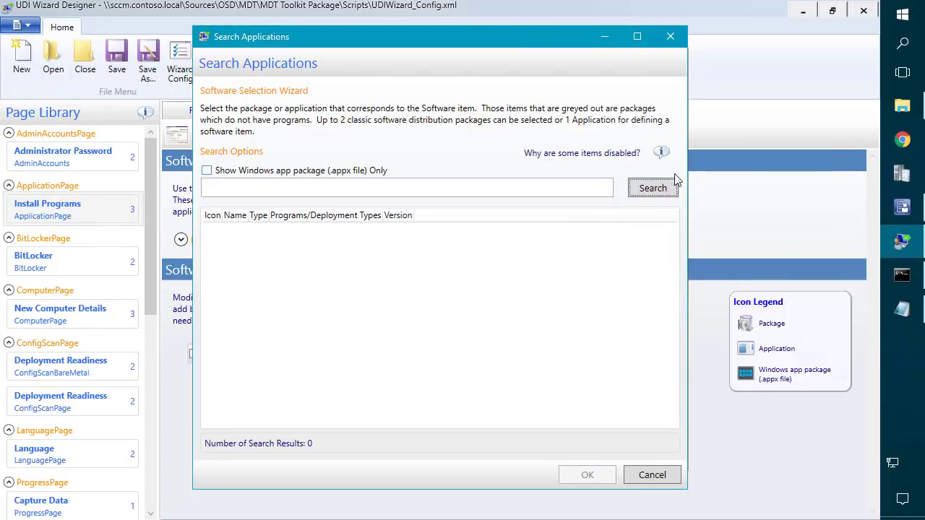
click(653, 188)
click(381, 240)
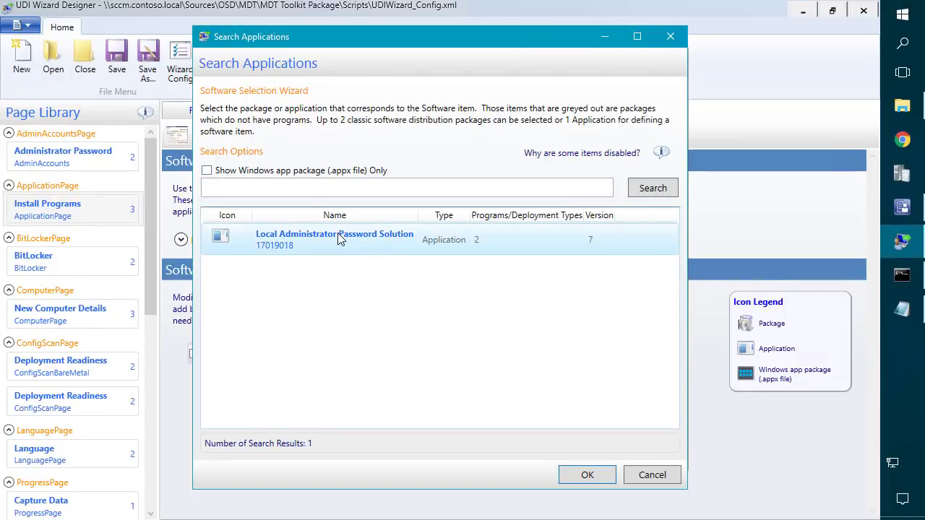
click(588, 475)
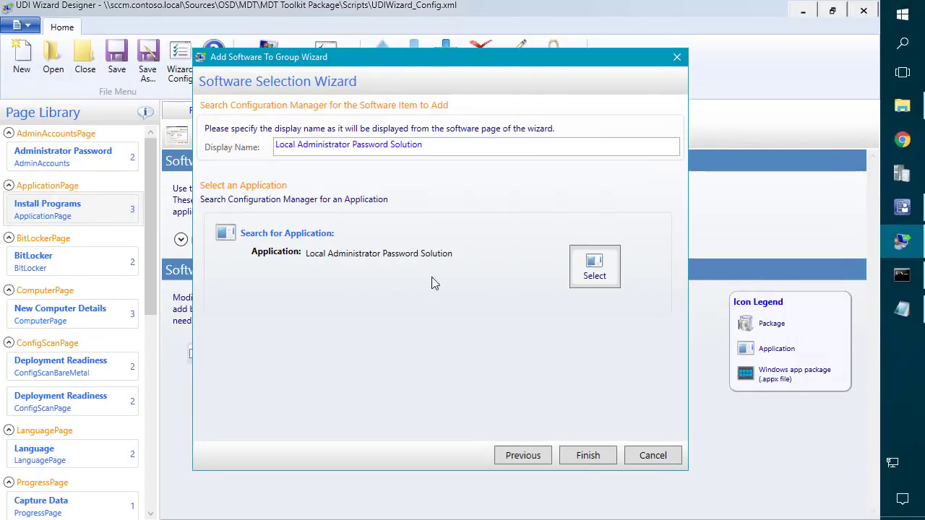
click(587, 456)
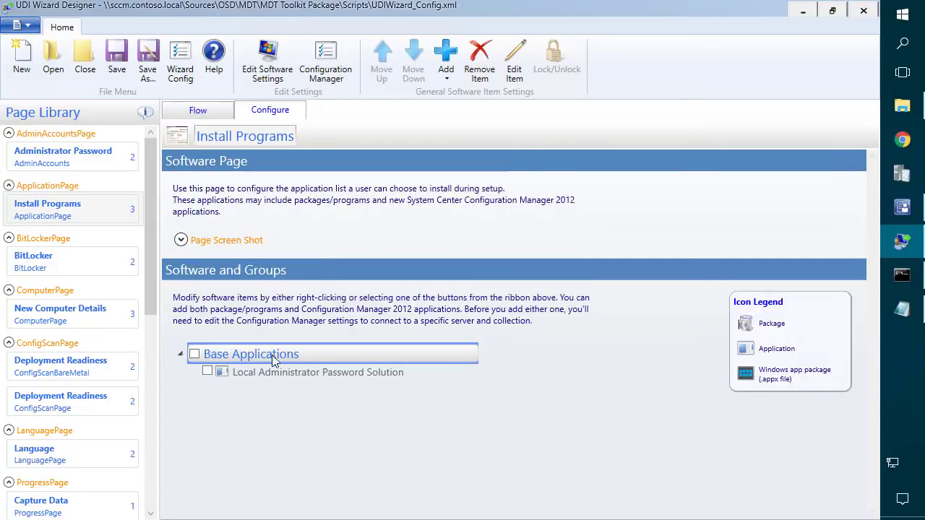
Check Base Applications by default and lock the Local Administrator Password Solution item.
click(195, 354)
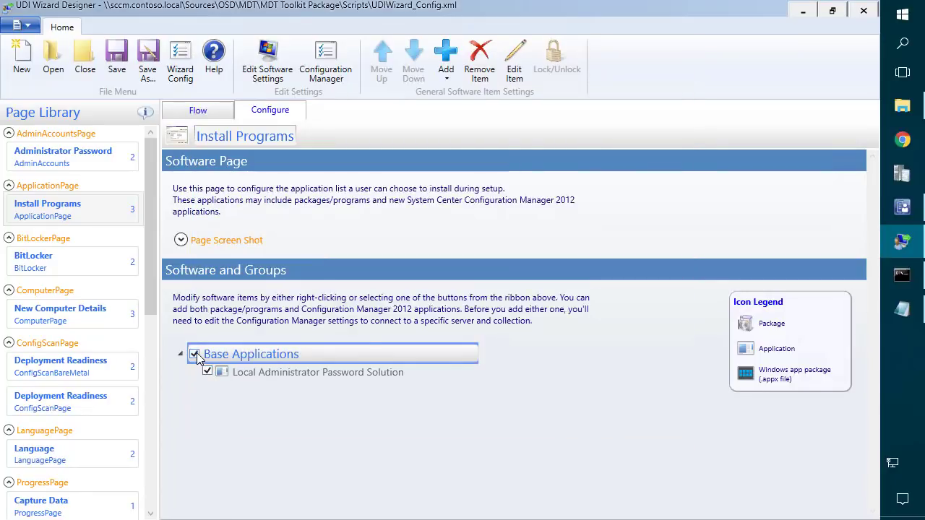
right_click(263, 372)
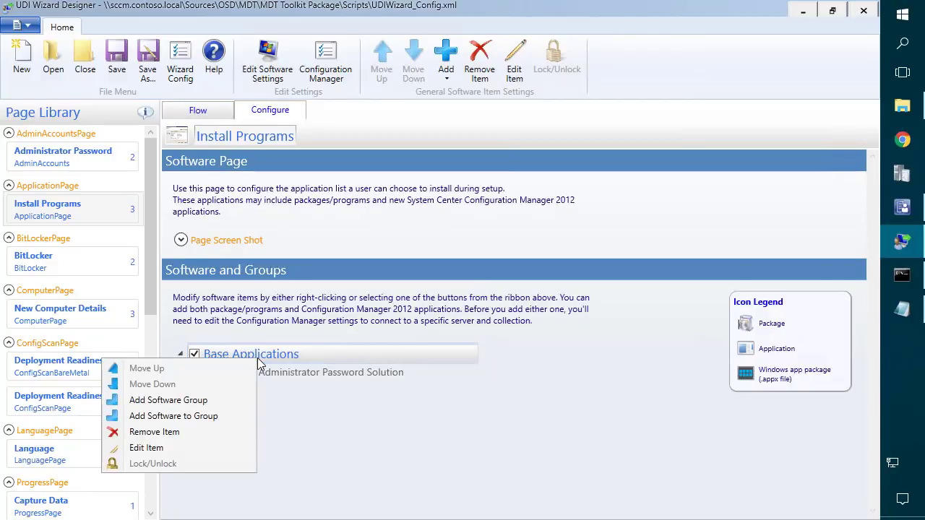
click(320, 374)
scroll(542, 286, down, 2)
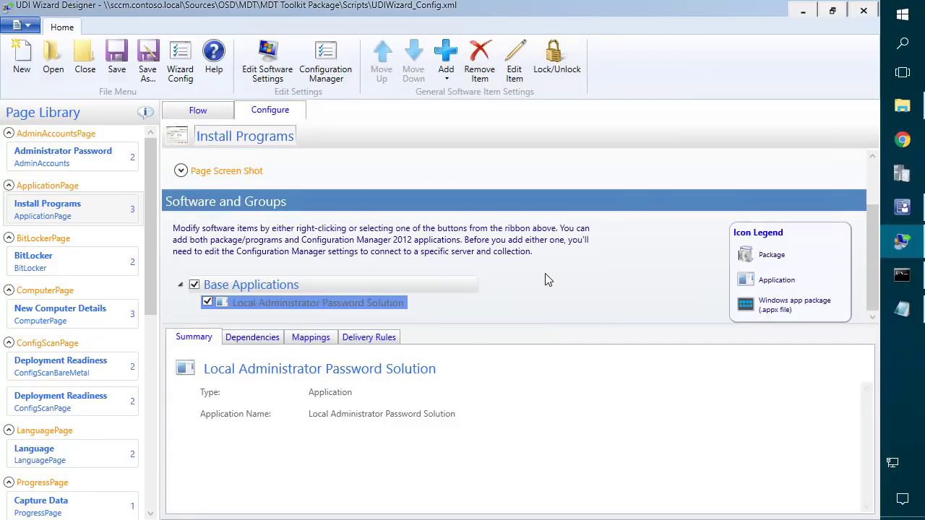
right_click(316, 307)
click(215, 409)
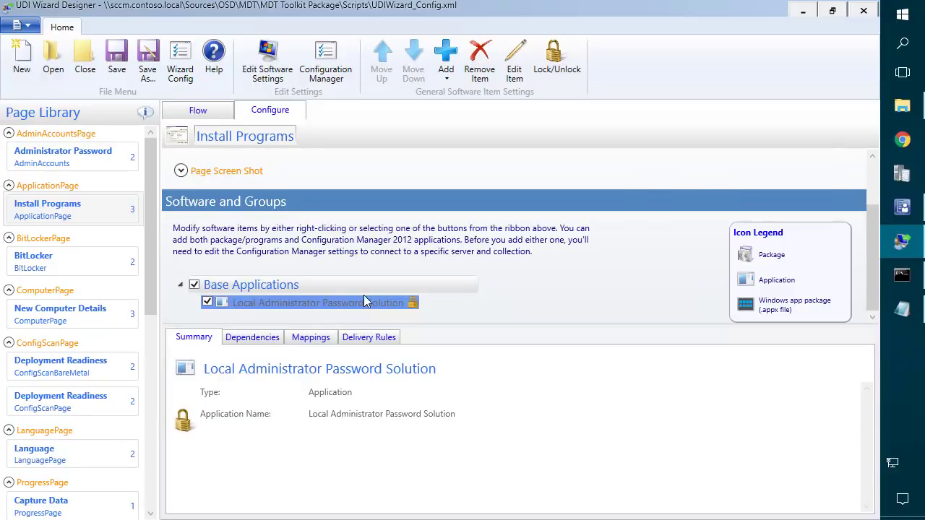
click(318, 189)
right_click(305, 354)
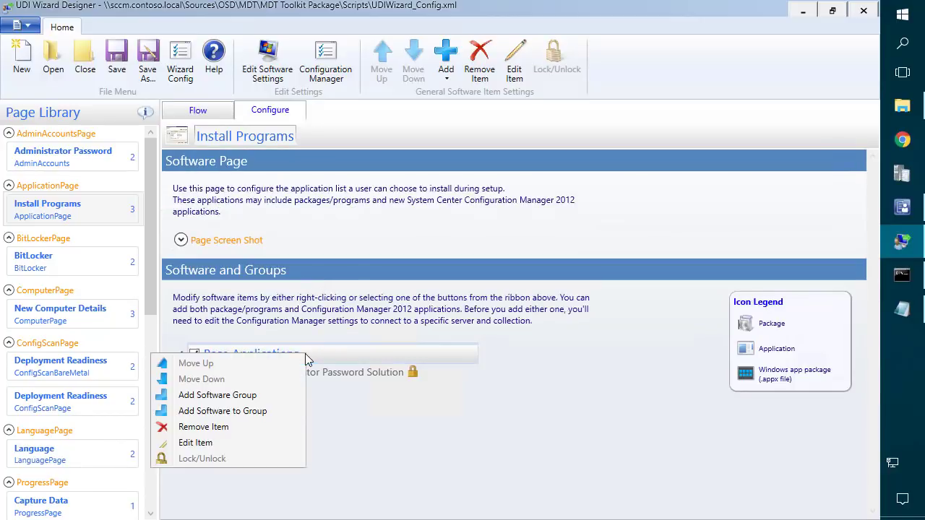
Create a software group named Accounting nested at root level.
click(222, 400)
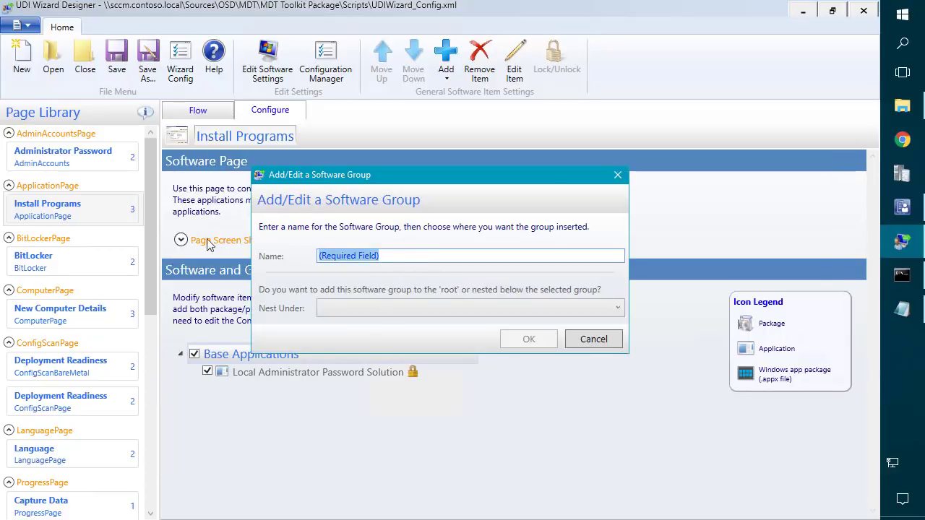
text(ACcouun)
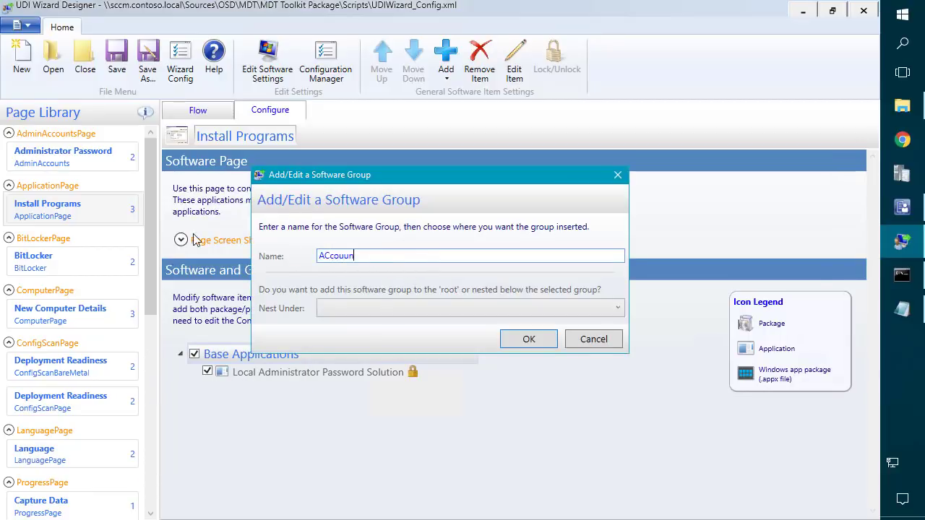
key(ctrl+a)
text(Acc)
click(391, 308)
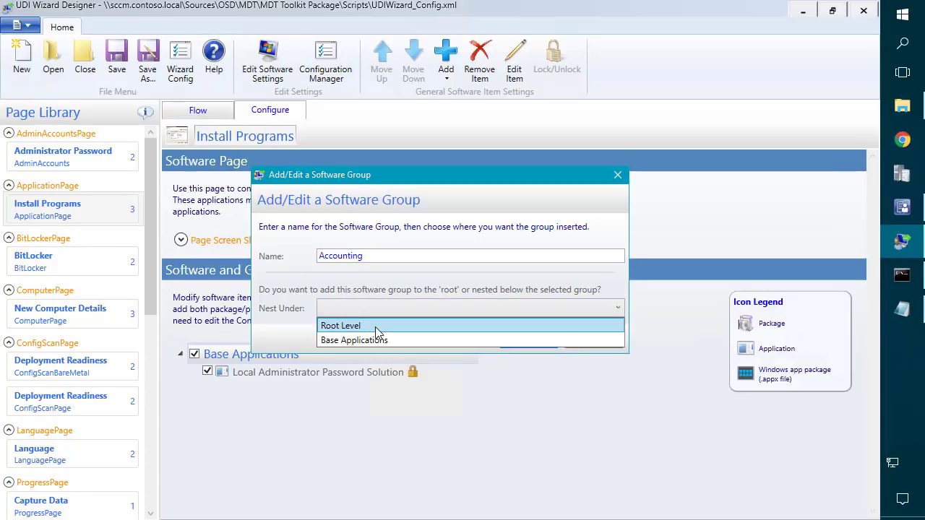
click(375, 327)
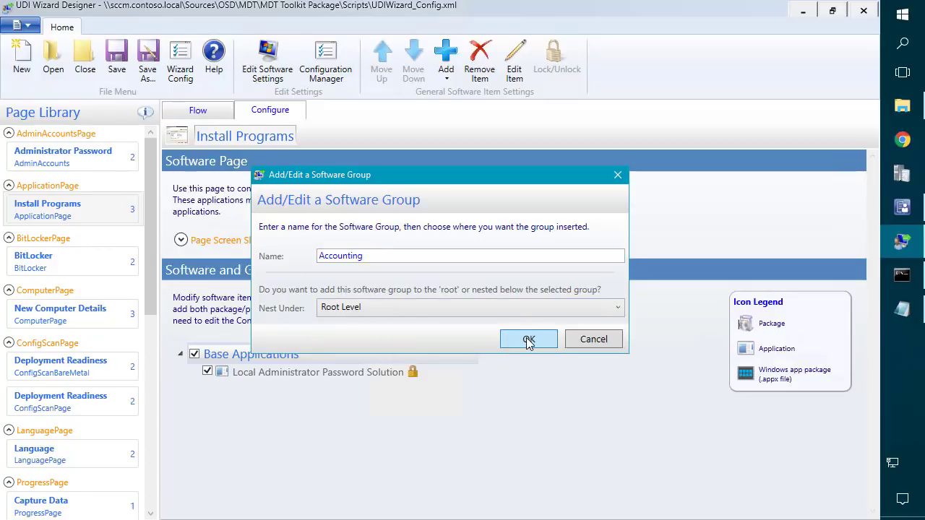
click(528, 340)
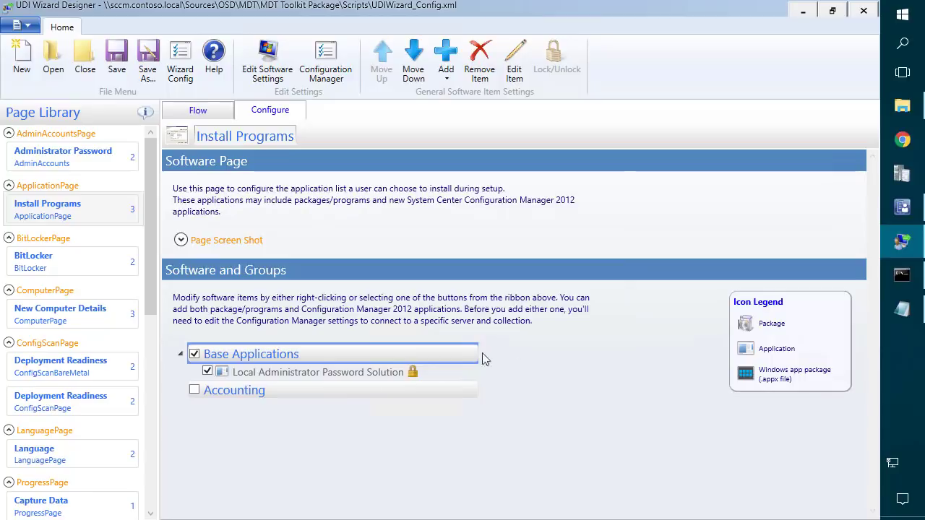
Begin adding an application to the Accounting group, then select MDTApps in Configuration Manager.
right_click(230, 390)
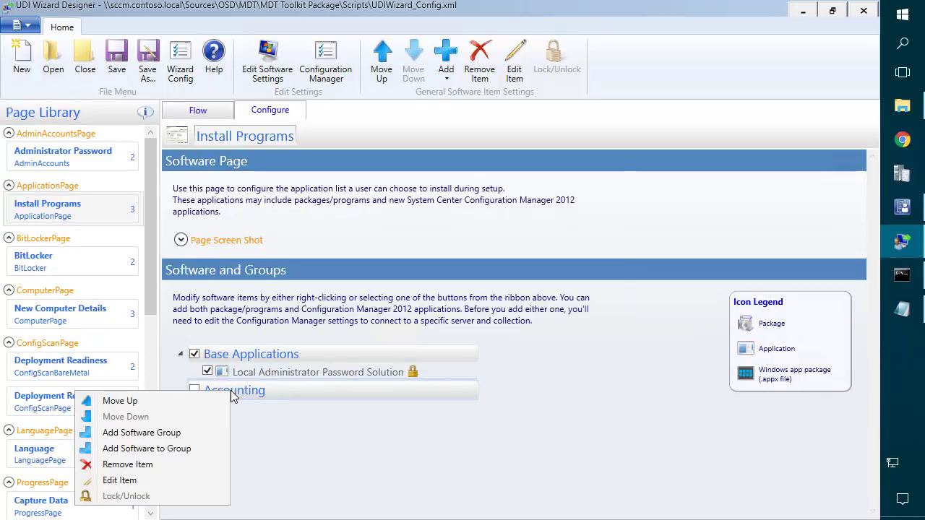
click(164, 449)
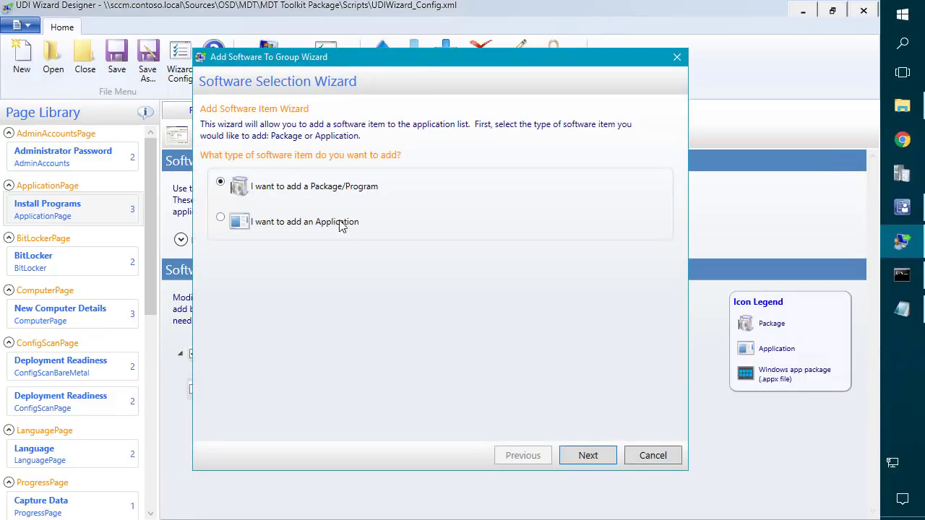
click(584, 457)
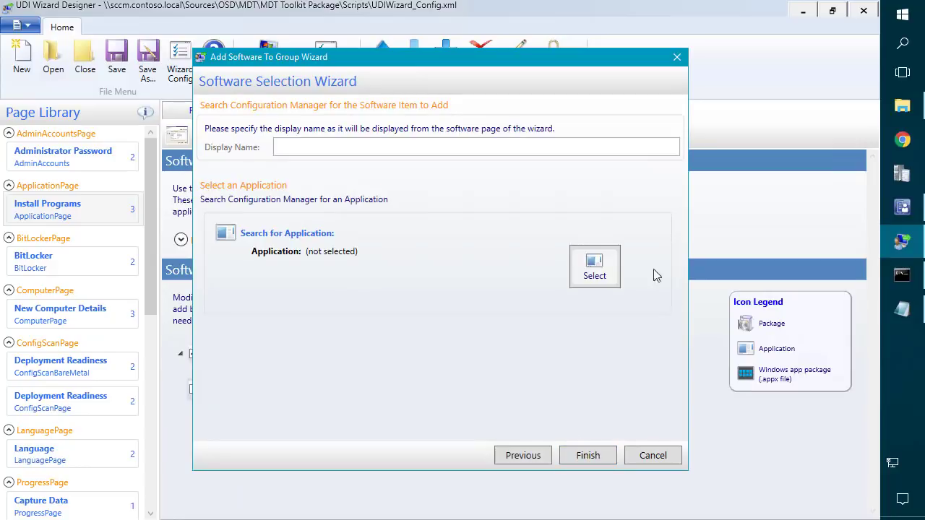
click(902, 208)
click(282, 197)
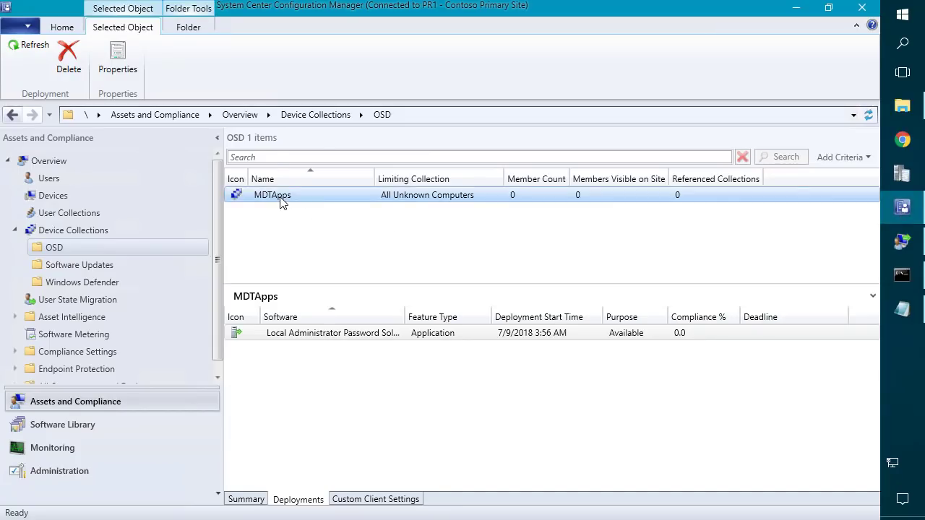
Start an application deployment to MDTApps and choose Java 8 Update 171 from Desktop Applications.
right_click(282, 196)
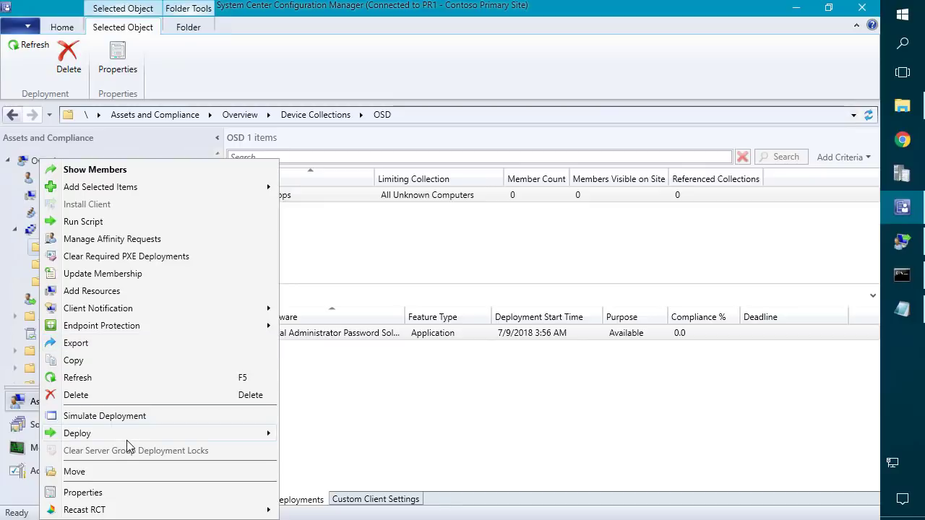
mouse_move(127, 436)
click(322, 433)
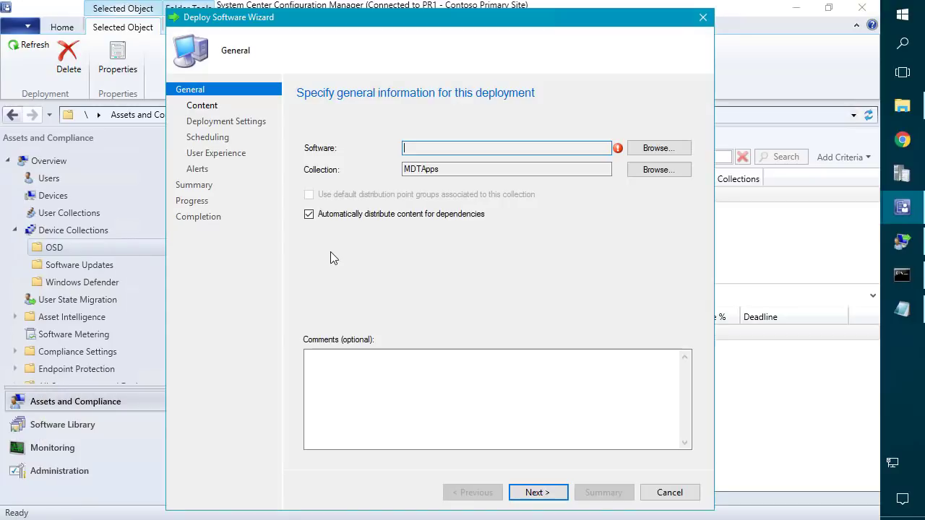
click(659, 148)
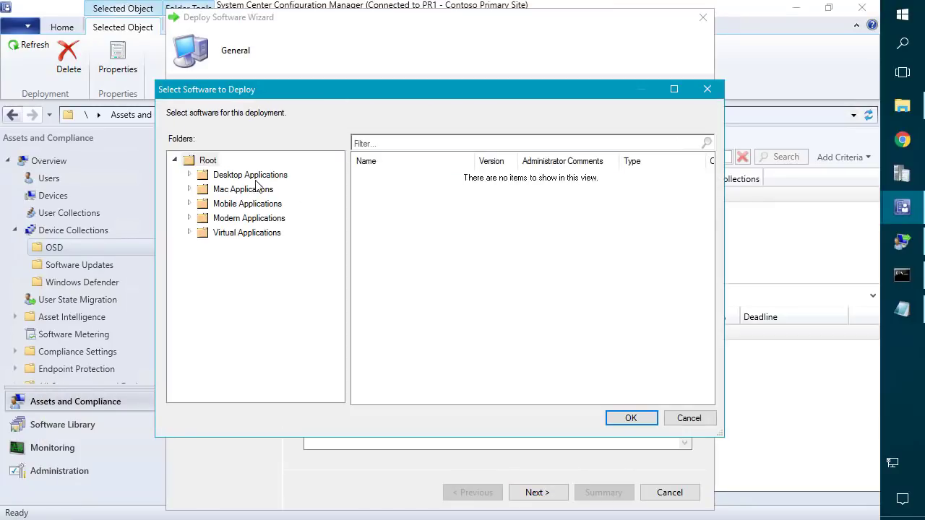
click(253, 176)
click(403, 190)
double_click(401, 201)
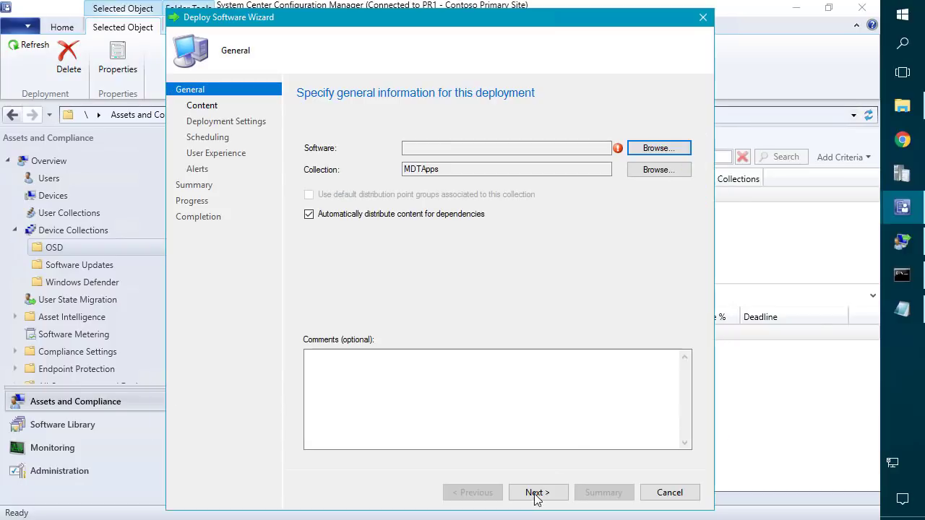
Accept the remaining wizard pages to deploy Java 8 Update 171 as Available.
click(535, 495)
click(535, 494)
click(535, 494)
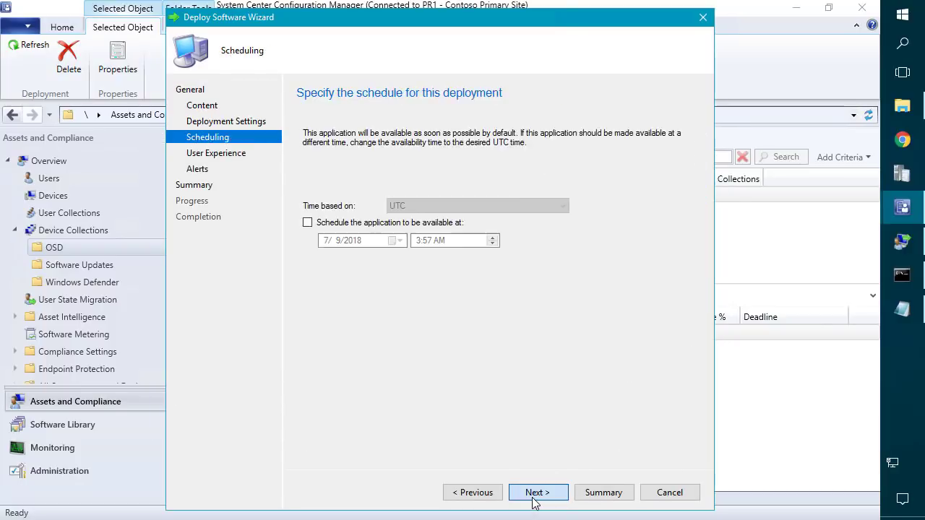
click(535, 495)
click(535, 494)
click(535, 495)
click(535, 494)
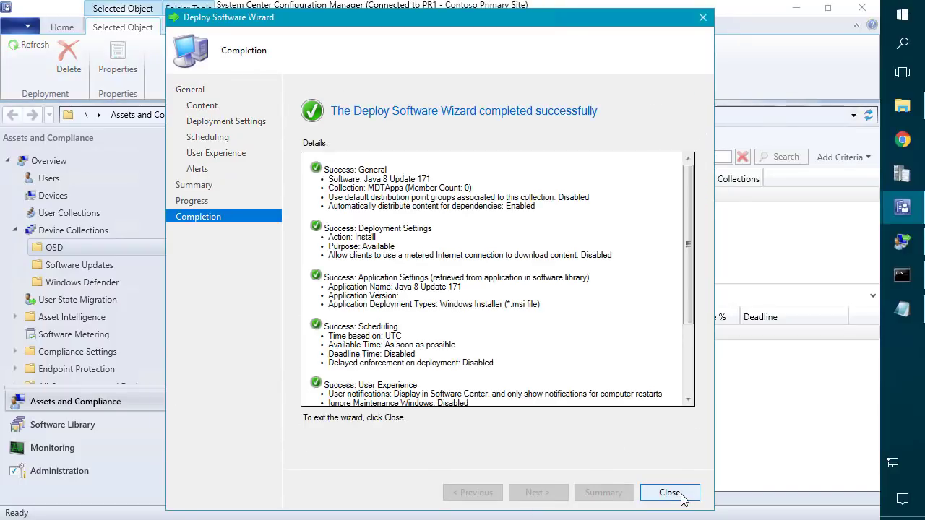
click(682, 496)
click(900, 246)
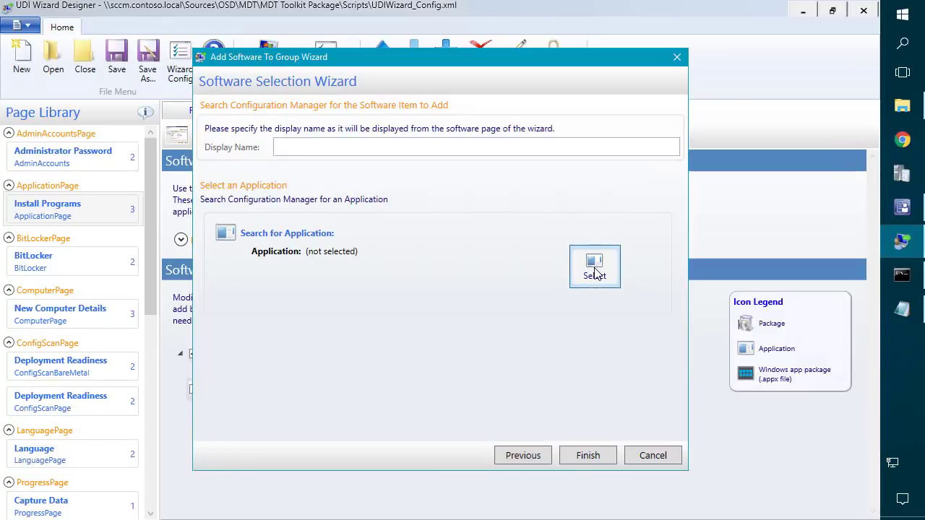
Search Configuration Manager applications and add Java 8 Update 171 to the Accounting group.
click(593, 268)
click(638, 193)
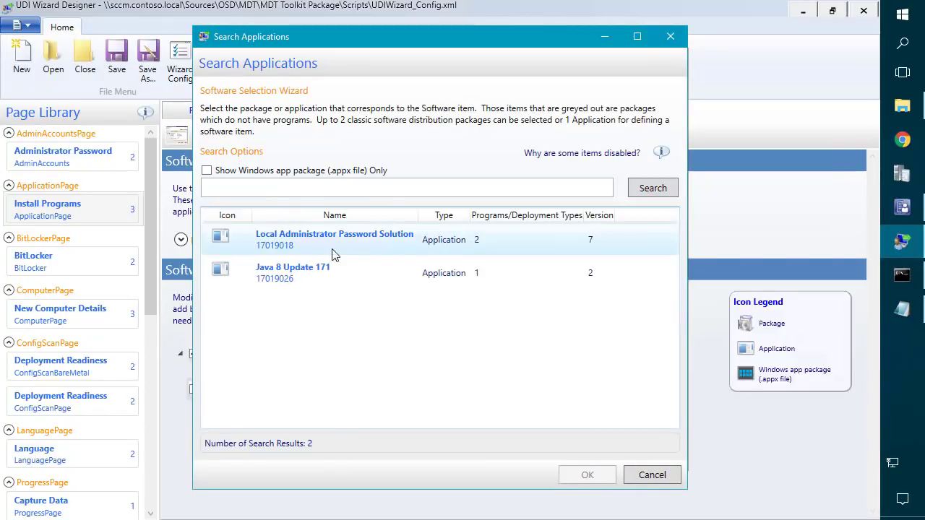
click(289, 272)
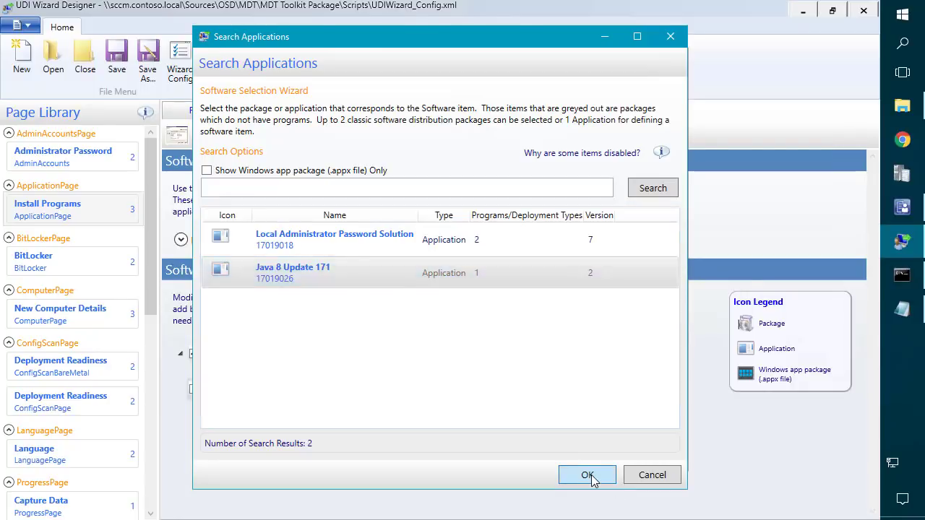
click(588, 476)
click(590, 455)
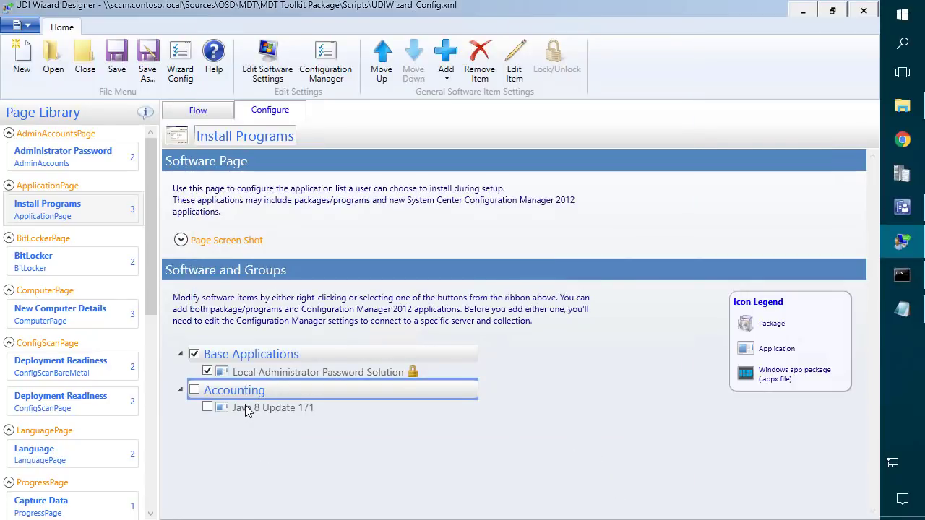
Create a software group named Information Technology nested at root level.
right_click(235, 356)
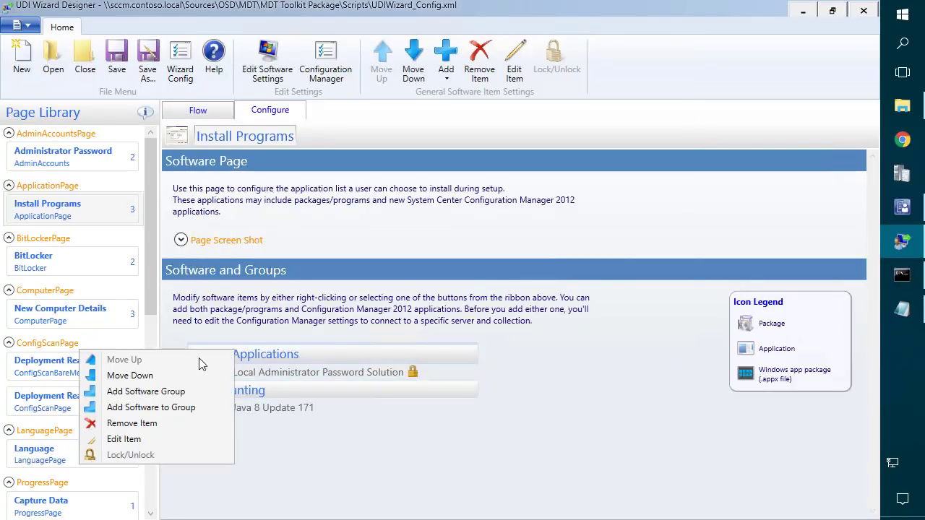
click(148, 391)
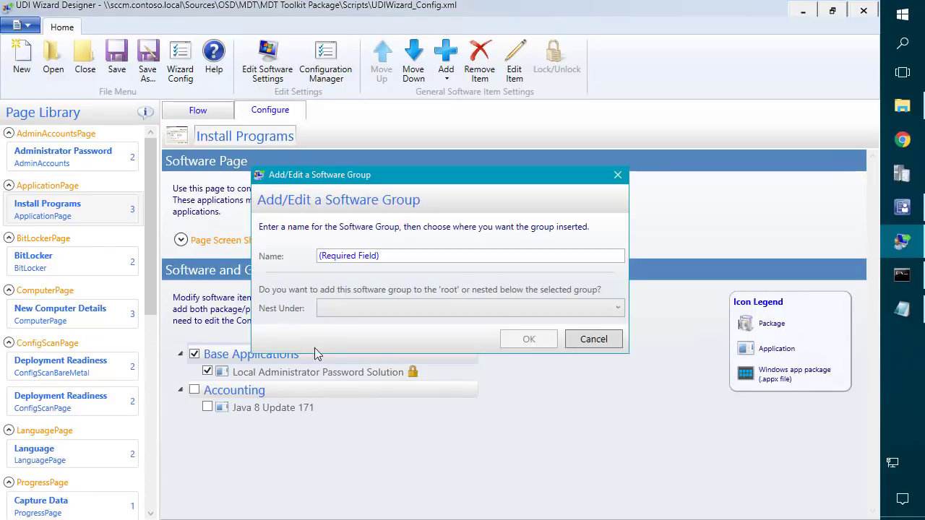
click(398, 256)
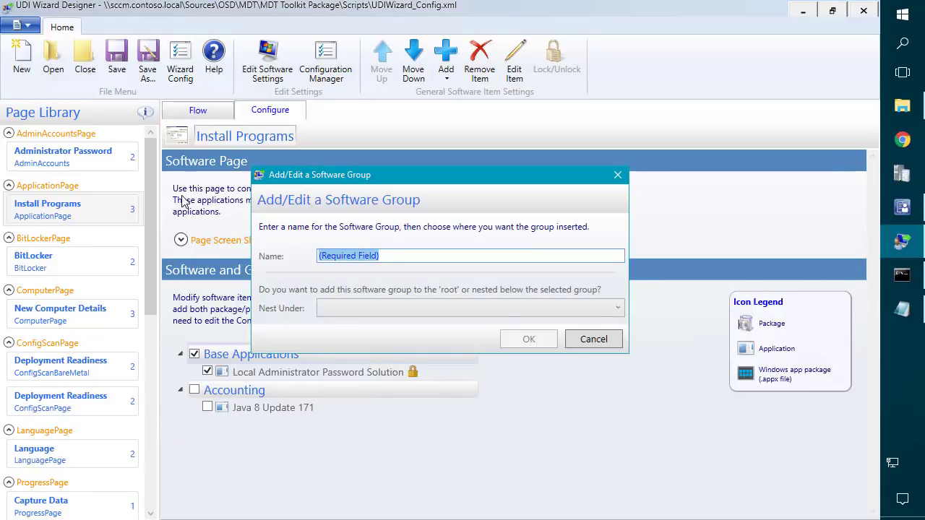
key(BackSpace)
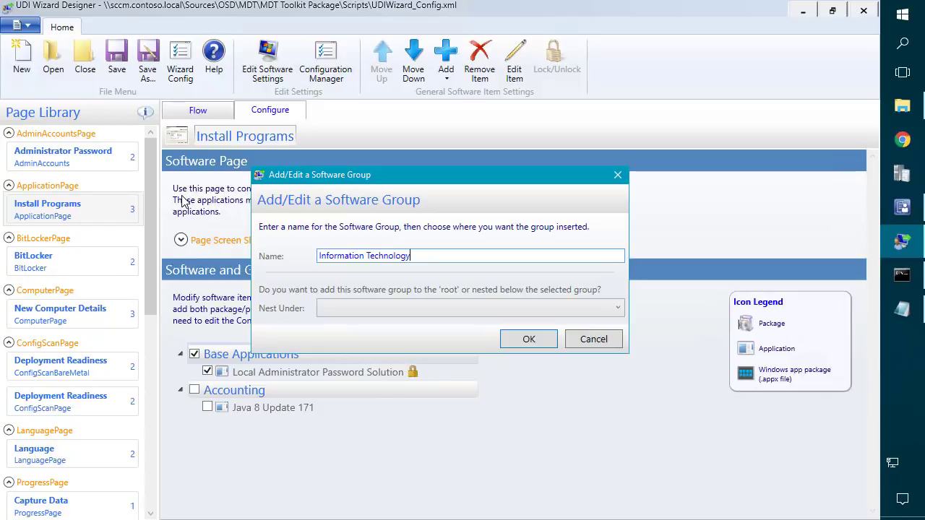
text(Information Technology)
click(350, 306)
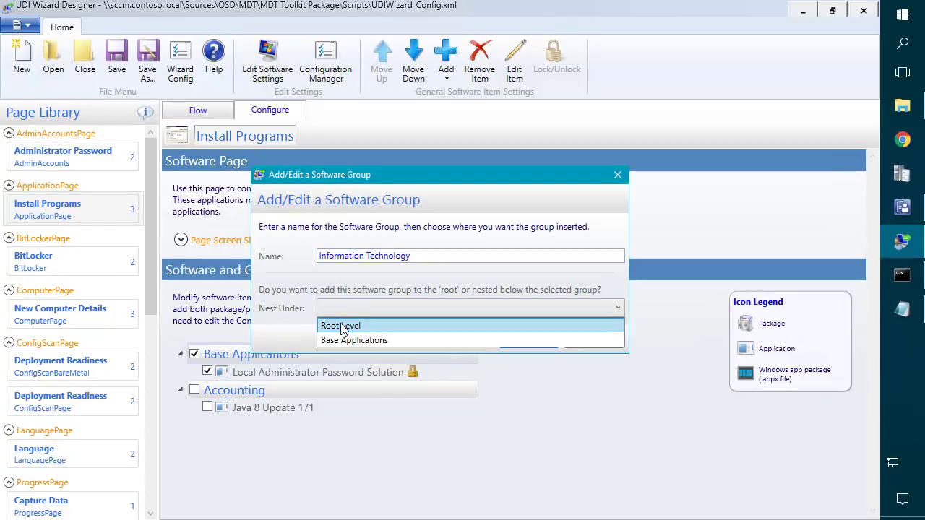
click(334, 324)
click(529, 339)
Begin adding software to the Information Technology group.
right_click(280, 420)
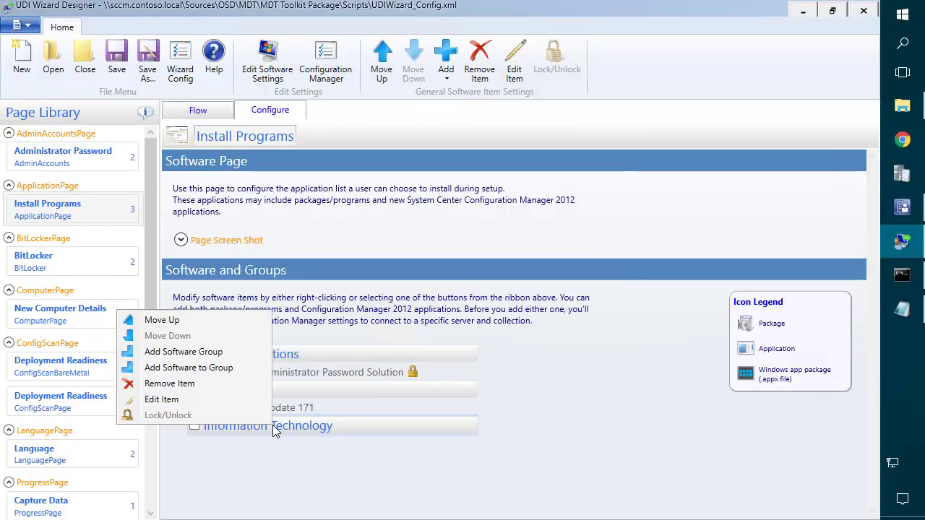
click(212, 366)
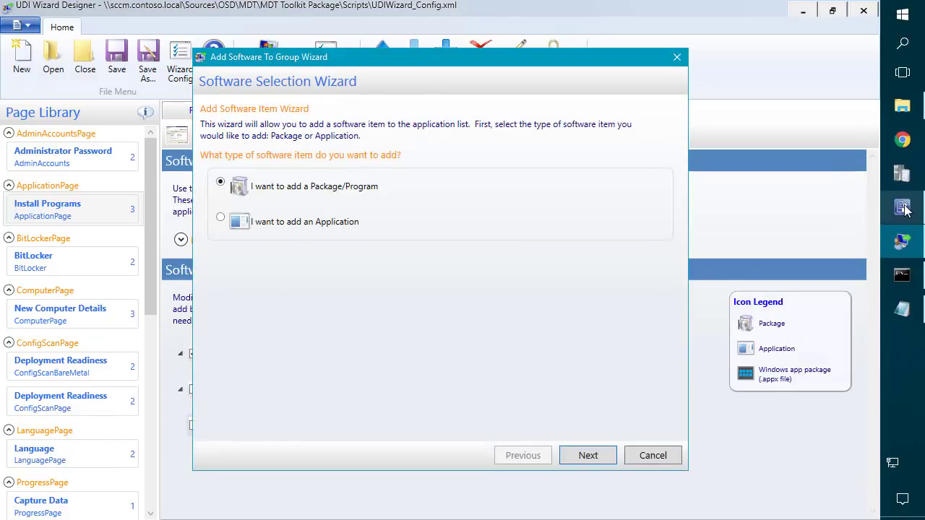
click(902, 208)
Start an application deployment to MDTApps and choose 7-Zip from Desktop Applications.
right_click(275, 201)
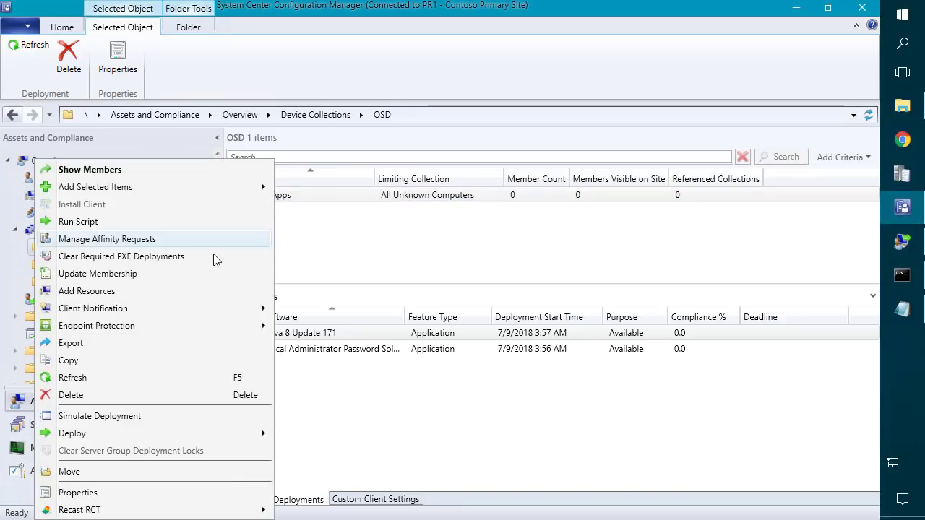
mouse_move(113, 440)
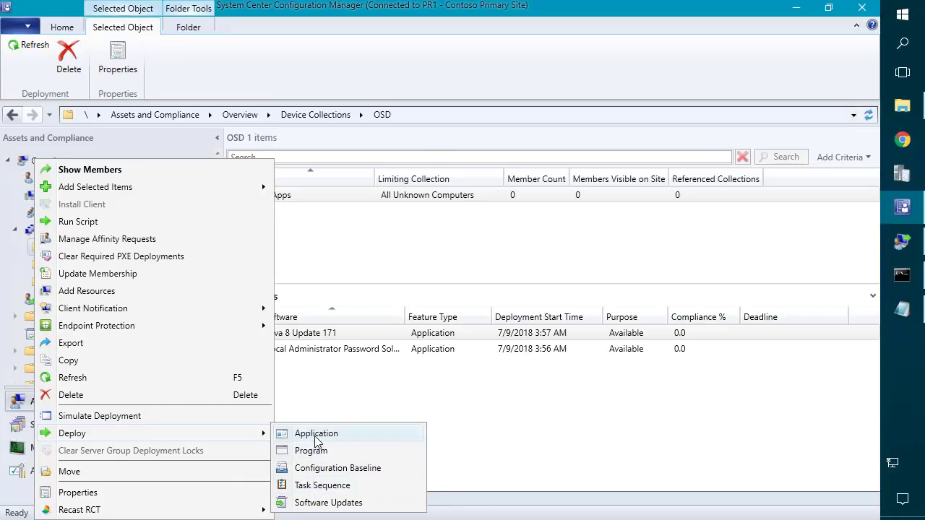
click(315, 435)
click(650, 147)
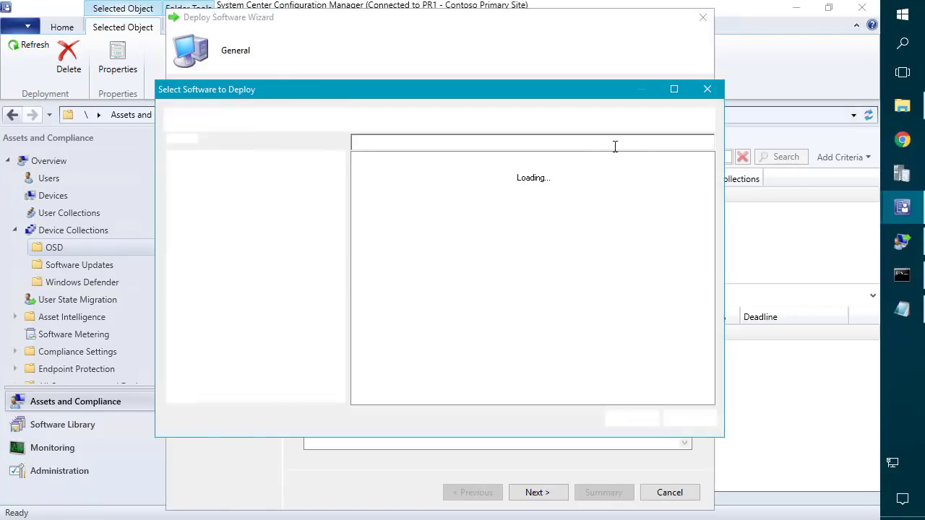
click(247, 177)
double_click(369, 179)
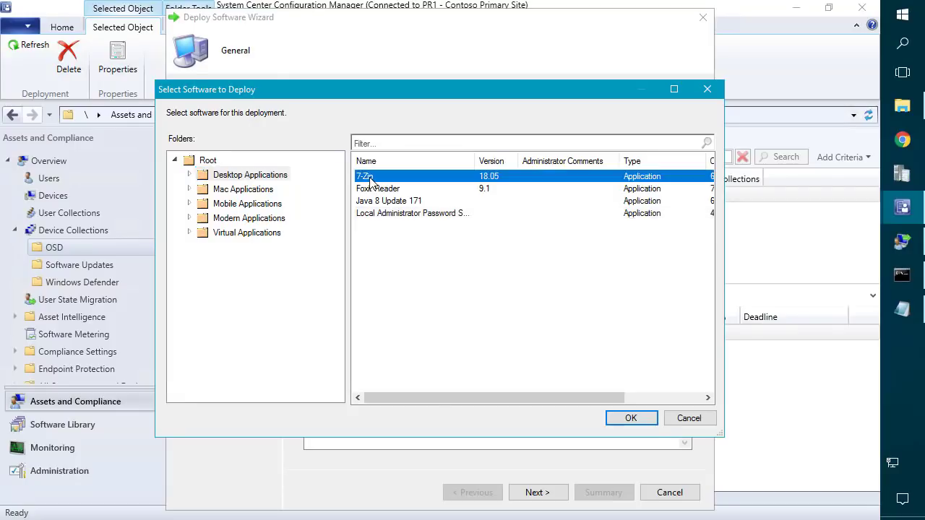
Dismiss the distribution point error, finish the remaining 7-Zip deployment pages, and close.
click(537, 493)
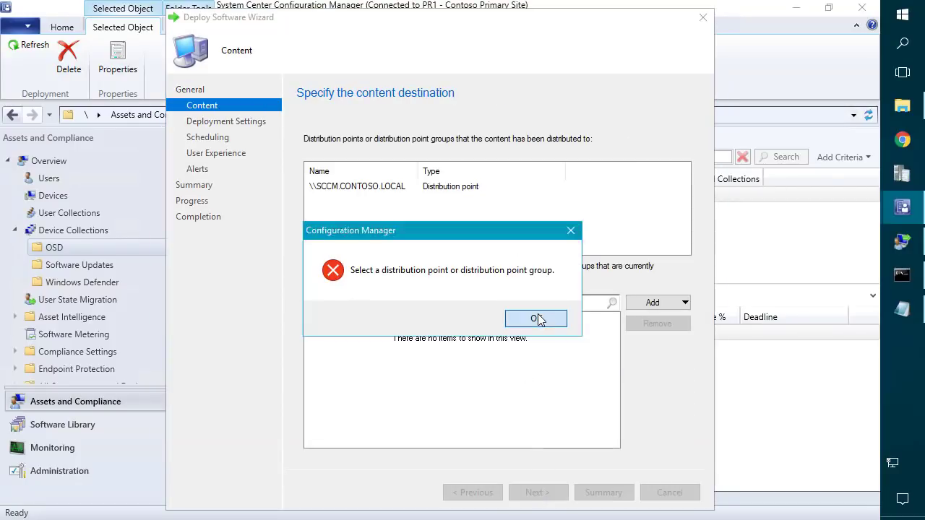
click(537, 316)
click(548, 493)
click(548, 488)
click(549, 488)
click(548, 488)
click(548, 488)
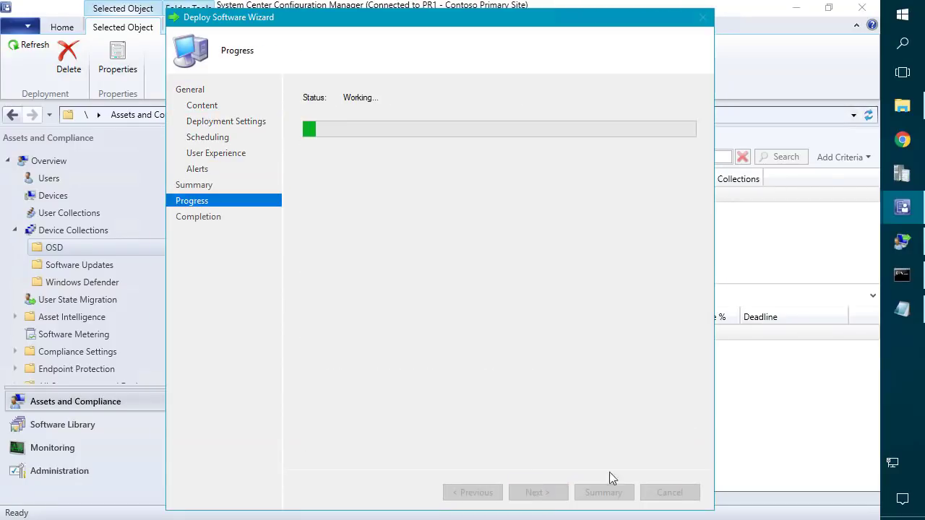
click(676, 493)
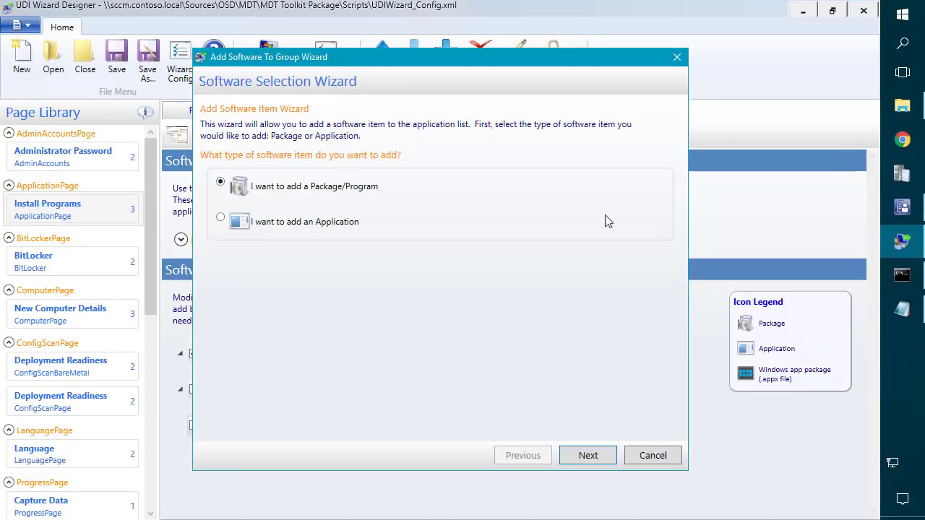
Search Configuration Manager applications again, finding 7-Zip listed but greyed out.
click(589, 457)
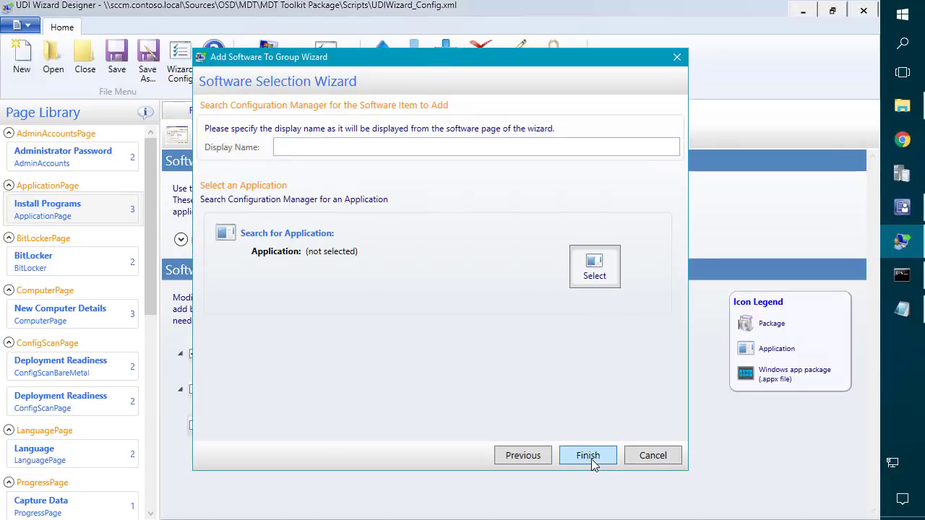
click(596, 268)
click(643, 189)
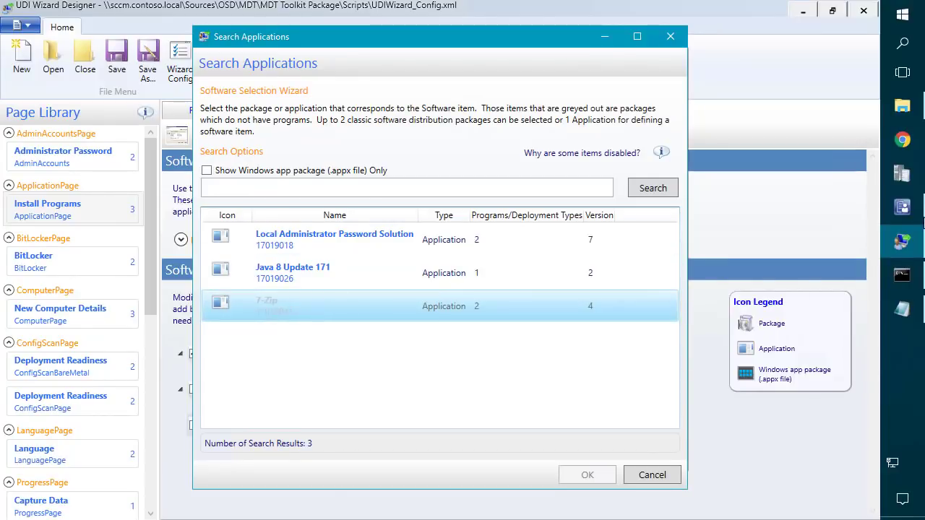
click(902, 207)
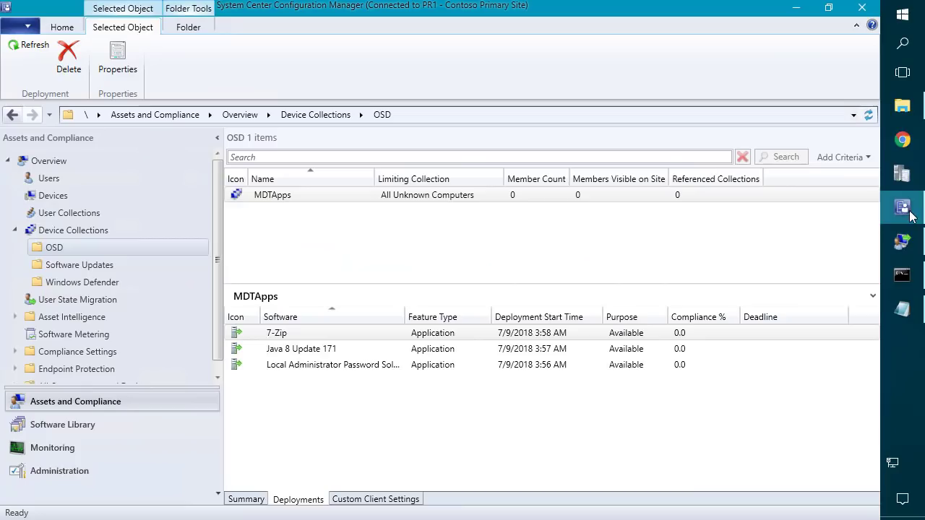
In 7-Zip's properties, allow installation from the Install Application task sequence without deployment.
click(74, 424)
click(118, 213)
click(280, 199)
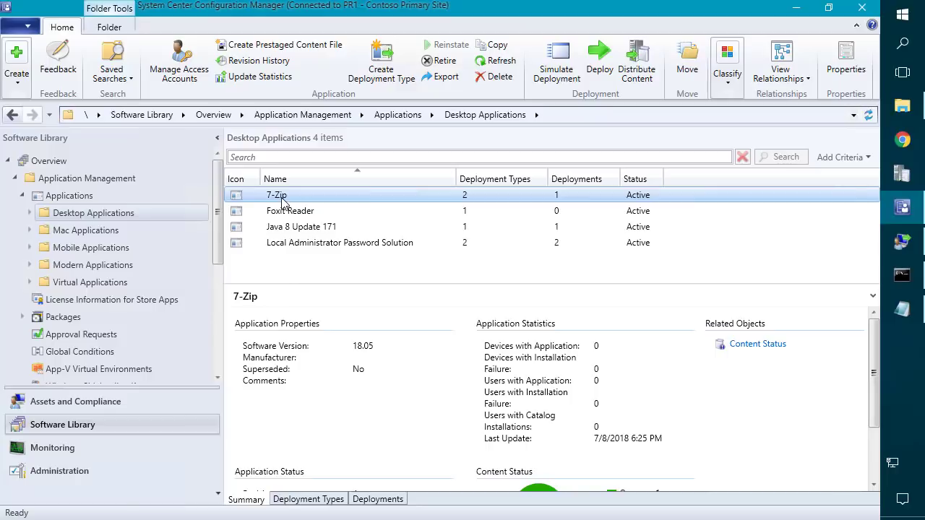
right_click(282, 202)
click(175, 493)
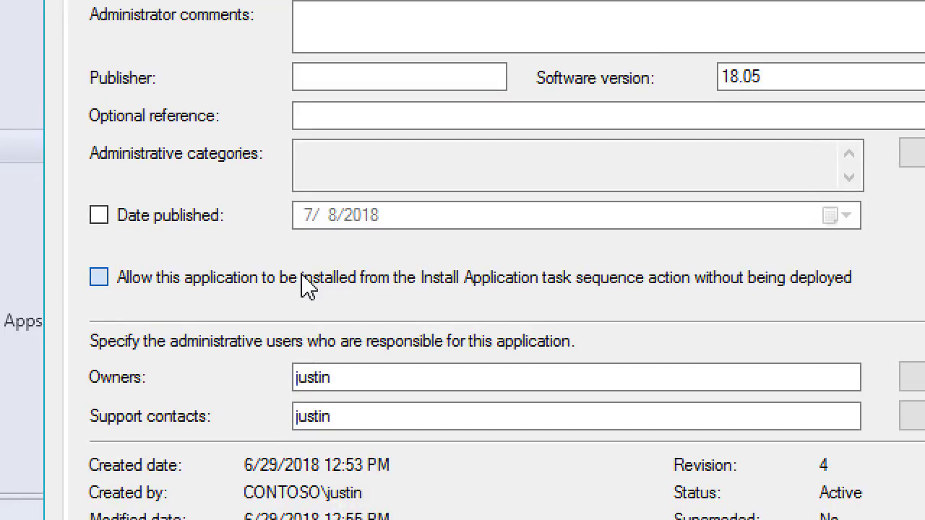
click(313, 279)
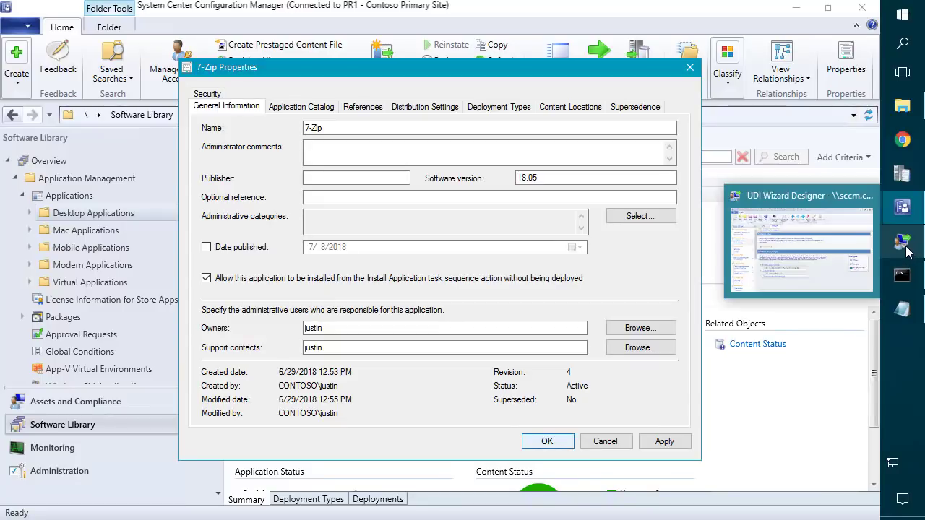
click(550, 441)
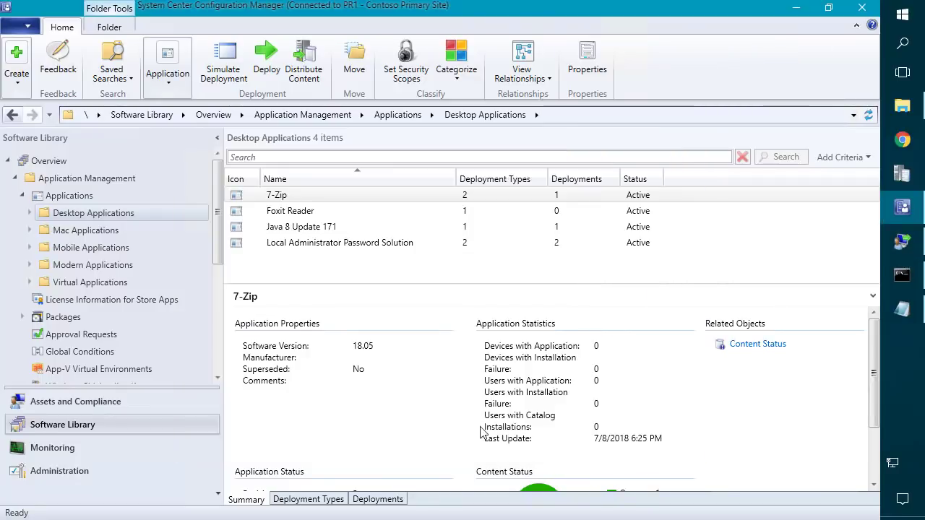
click(105, 407)
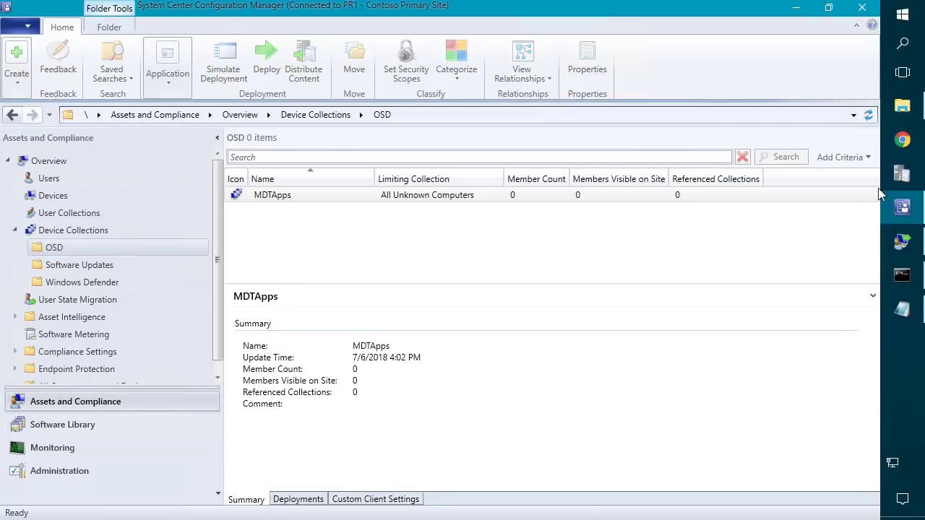
Pick 7-Zip from the refreshed application search and add it to Information Technology.
click(902, 241)
click(650, 188)
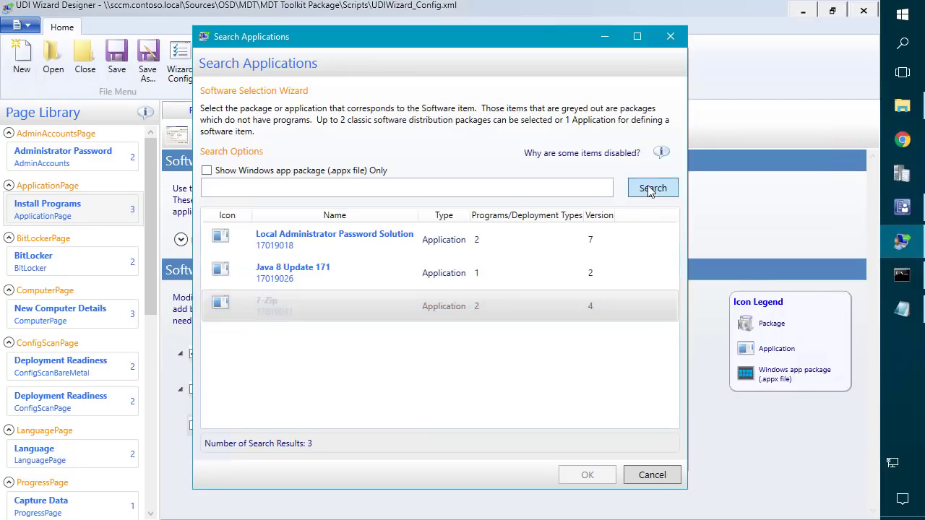
click(290, 309)
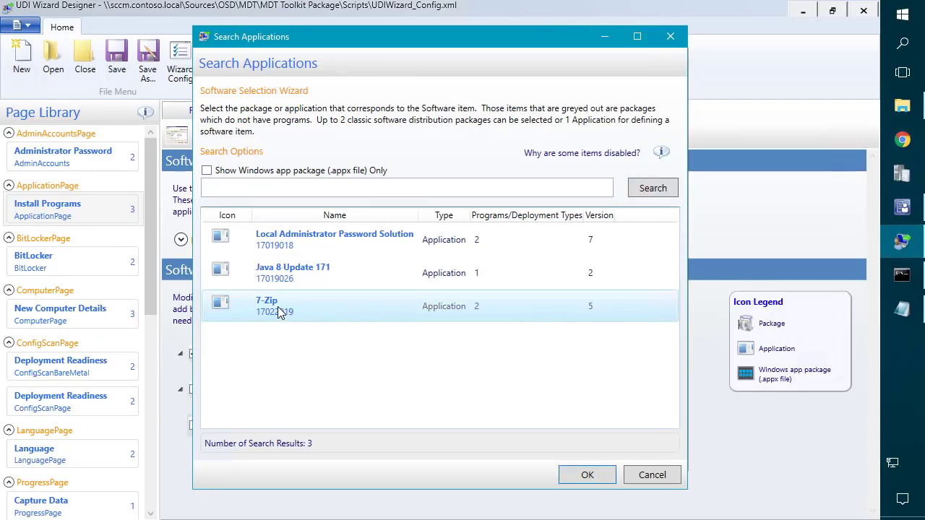
click(592, 475)
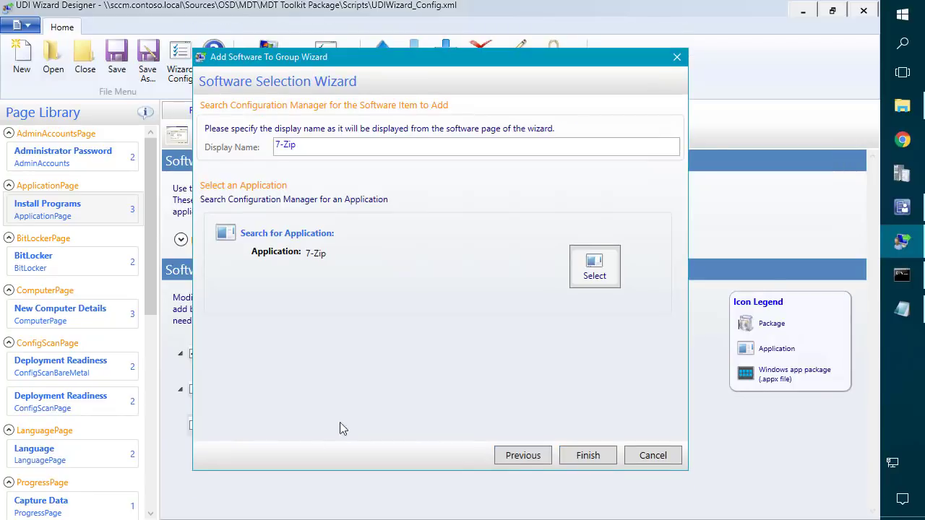
click(585, 455)
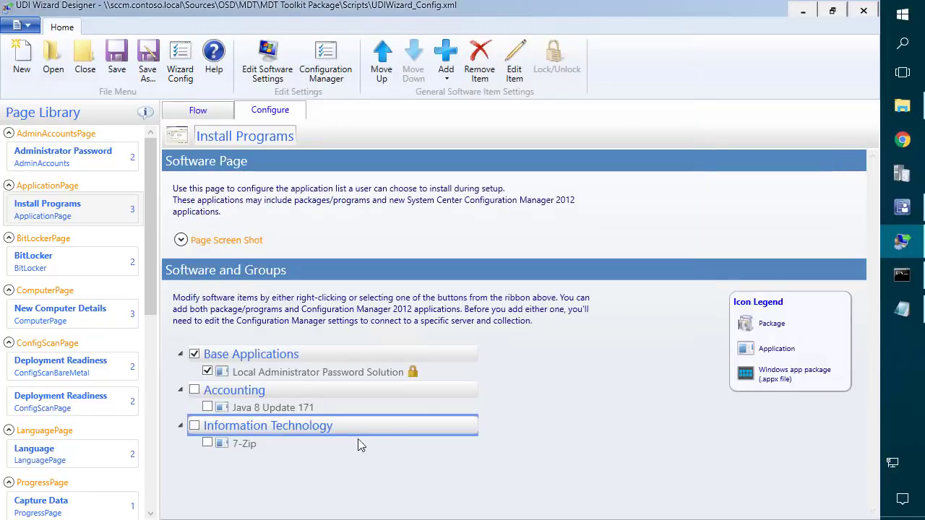
Start another software item in Information Technology and search the available Configuration Manager applications.
right_click(252, 430)
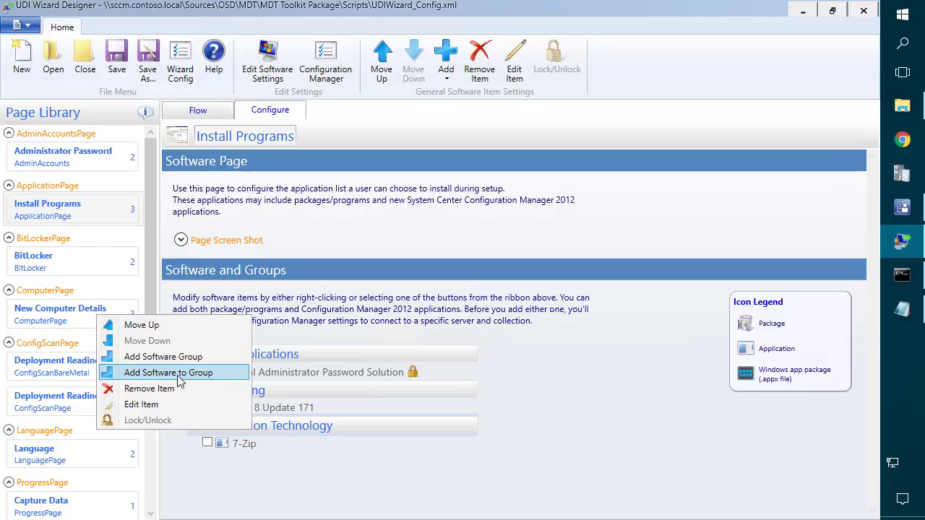
click(180, 373)
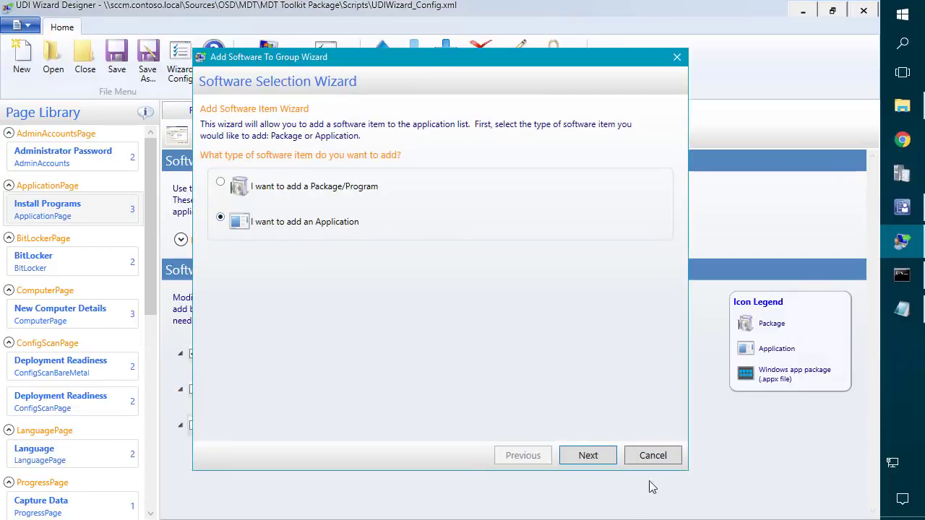
click(588, 456)
click(605, 275)
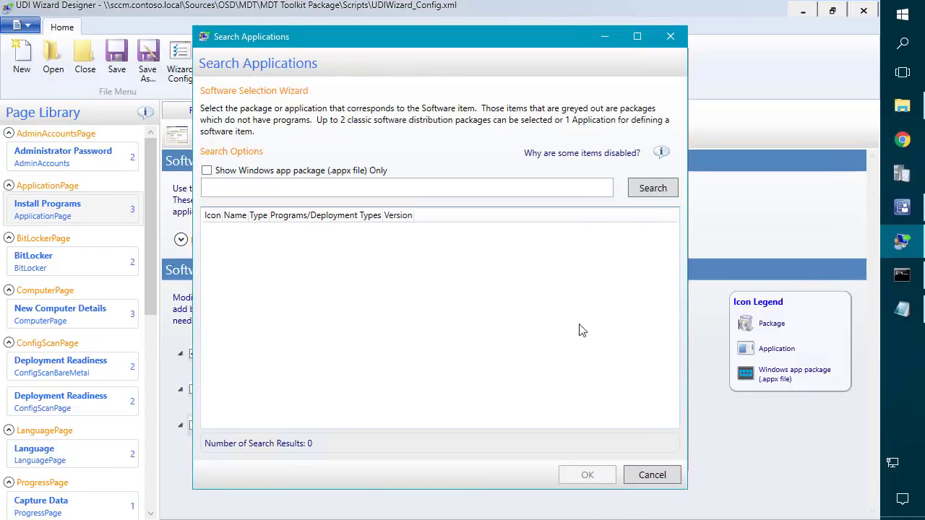
click(653, 188)
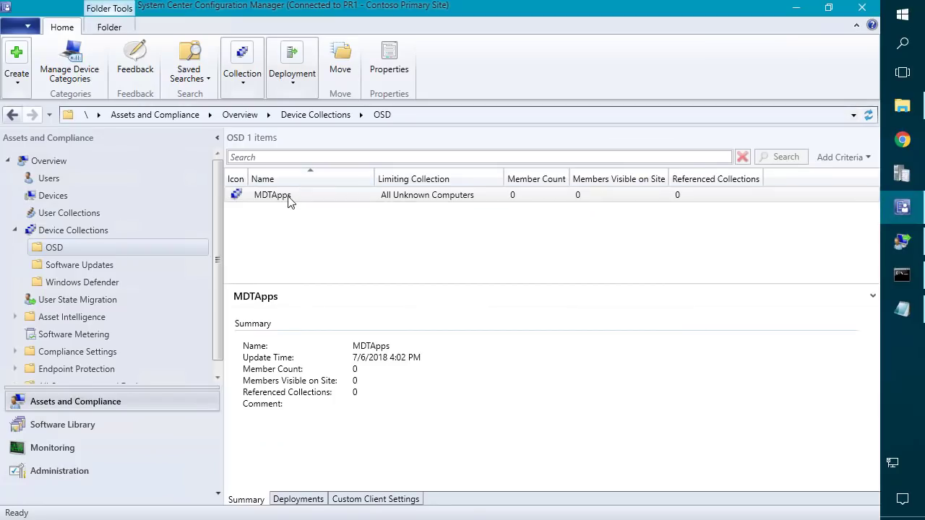
Start deploying Foxit Reader as an application to the MDTApps collection.
right_click(287, 195)
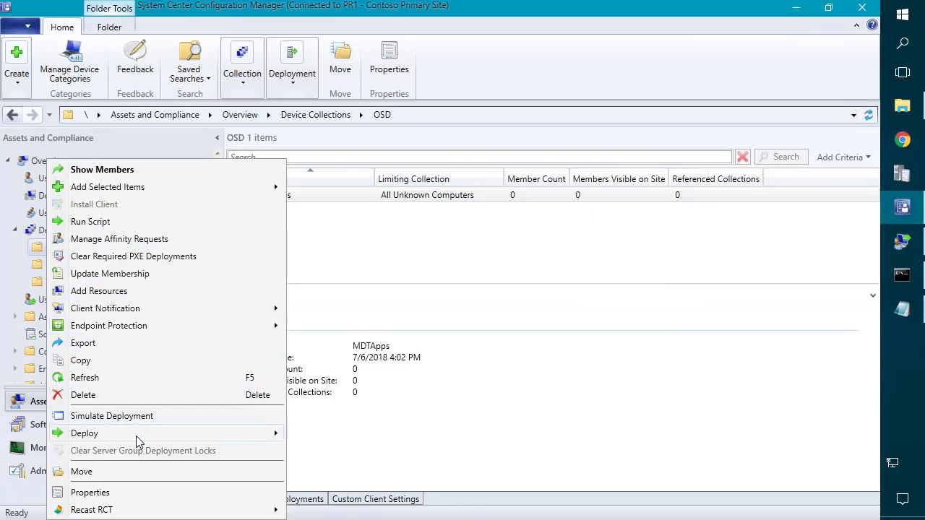
mouse_move(147, 435)
click(304, 434)
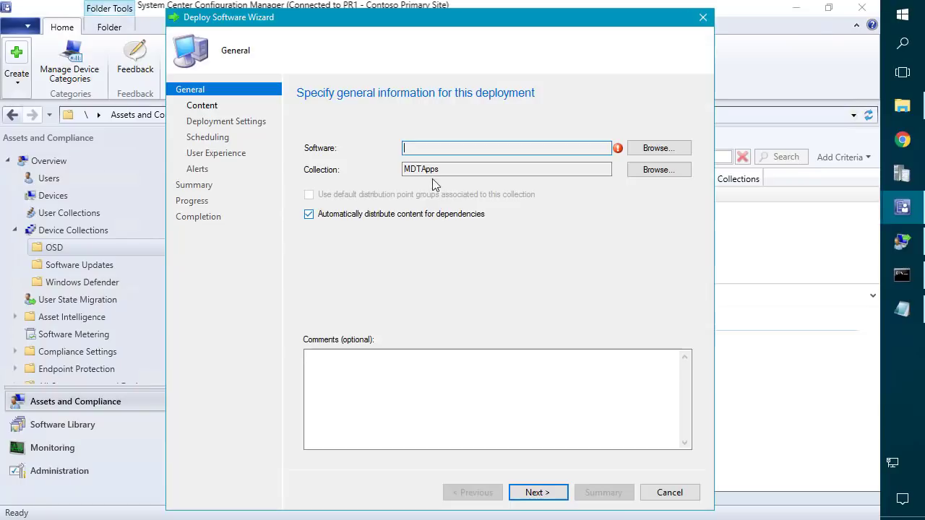
click(651, 153)
click(266, 175)
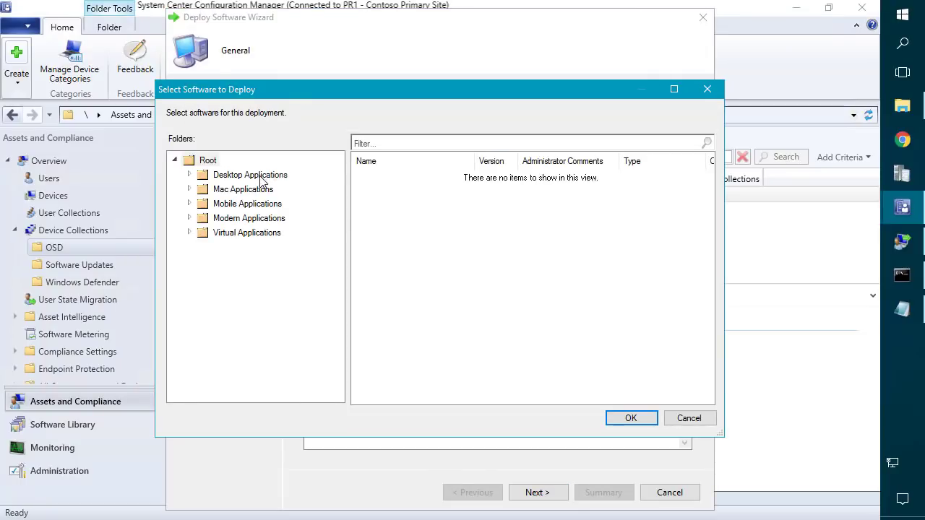
double_click(379, 189)
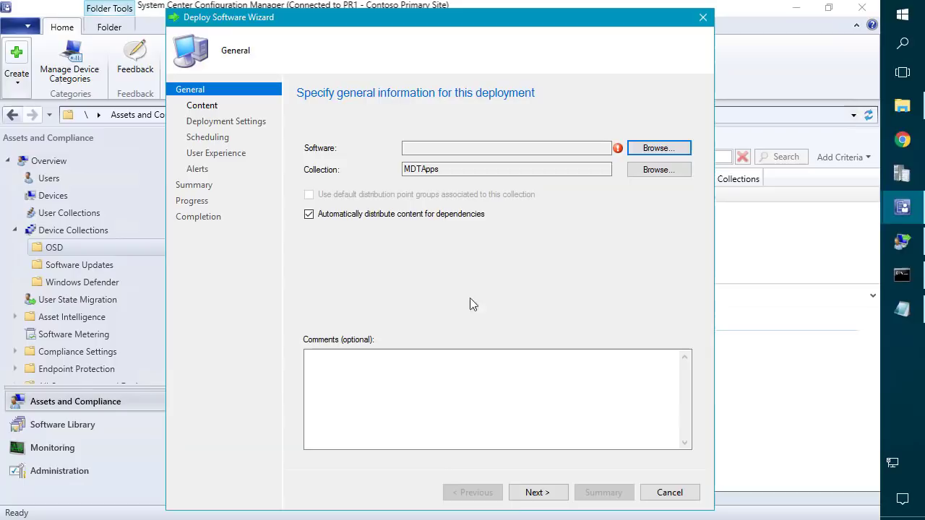
Accept the deployment wizard's settings to deploy Foxit Reader as Available, then close it.
click(534, 492)
click(534, 319)
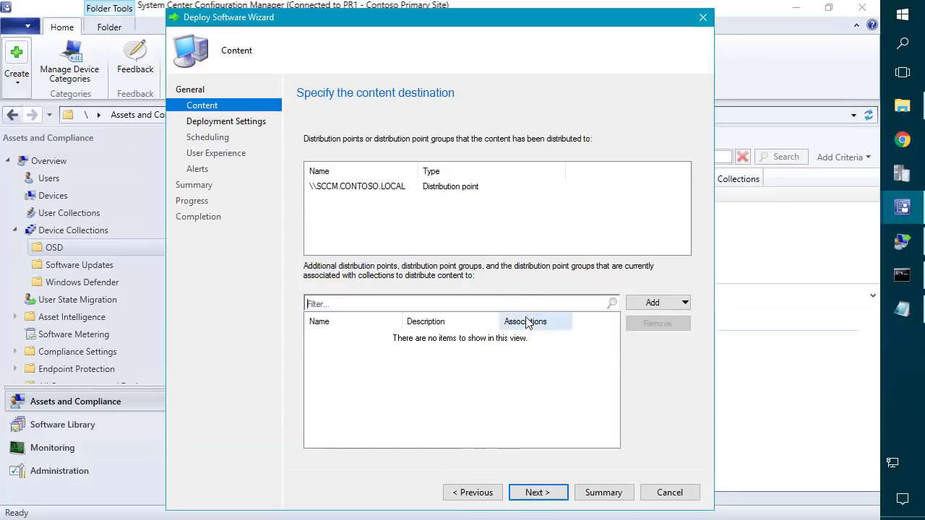
click(537, 494)
click(537, 495)
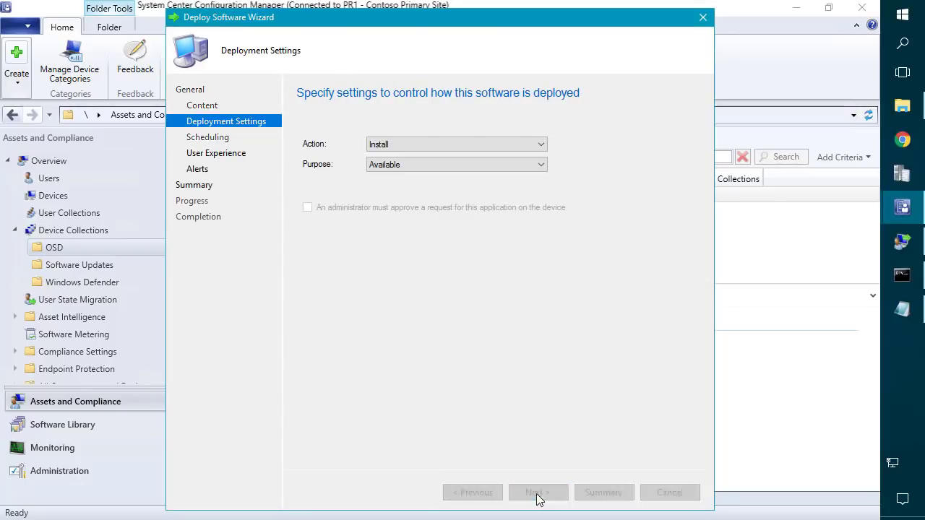
click(537, 495)
click(538, 494)
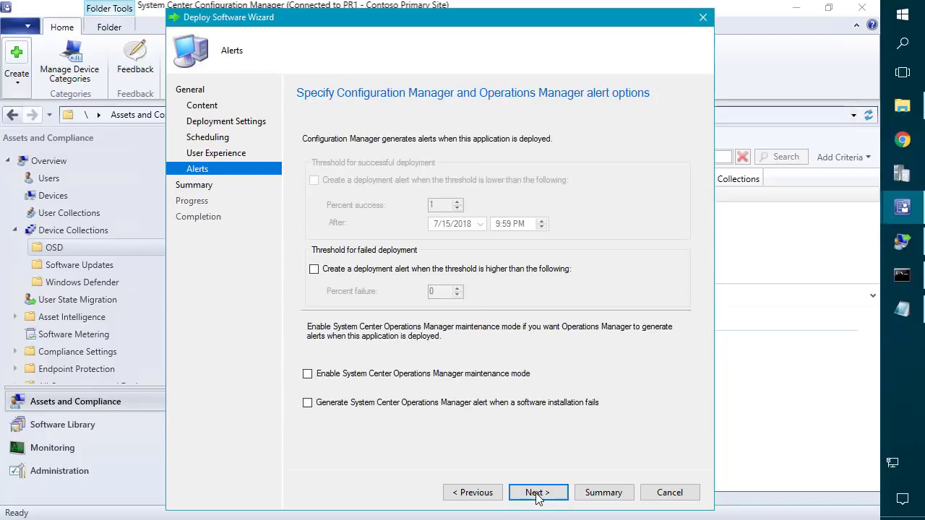
click(539, 494)
click(549, 497)
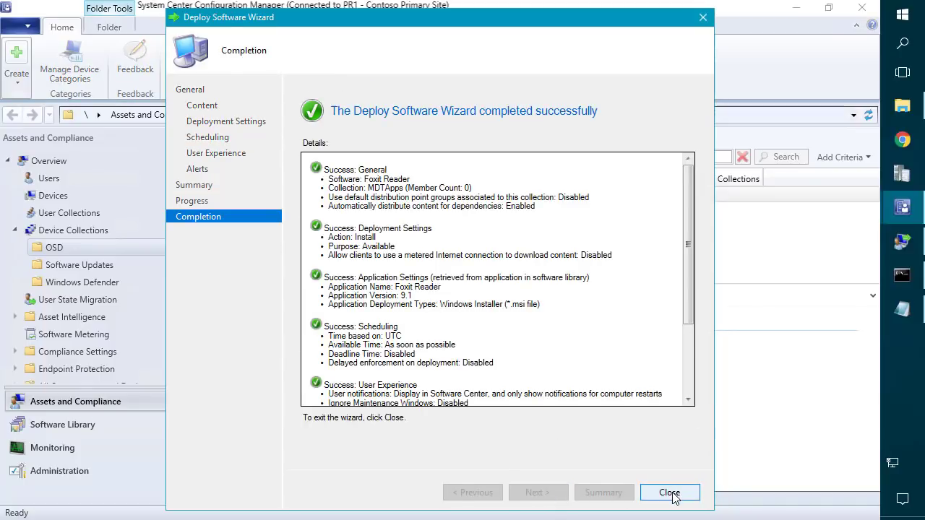
click(672, 493)
Re-run the UDI application search for Foxit Reader, then show Desktop Applications in the console.
click(905, 244)
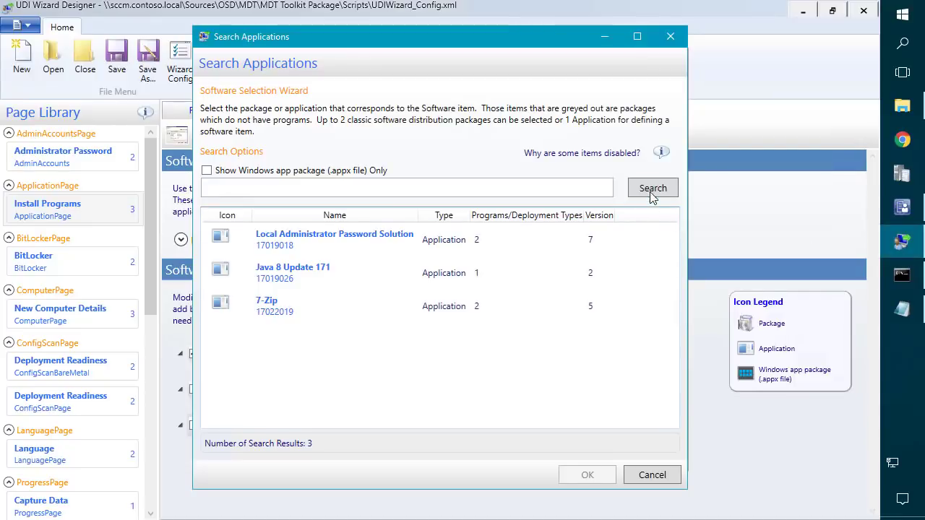
click(653, 190)
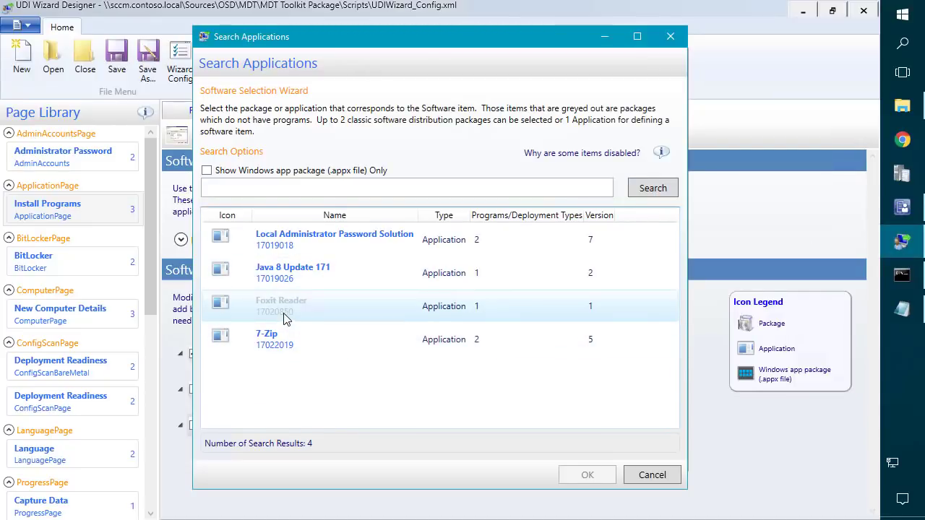
click(399, 296)
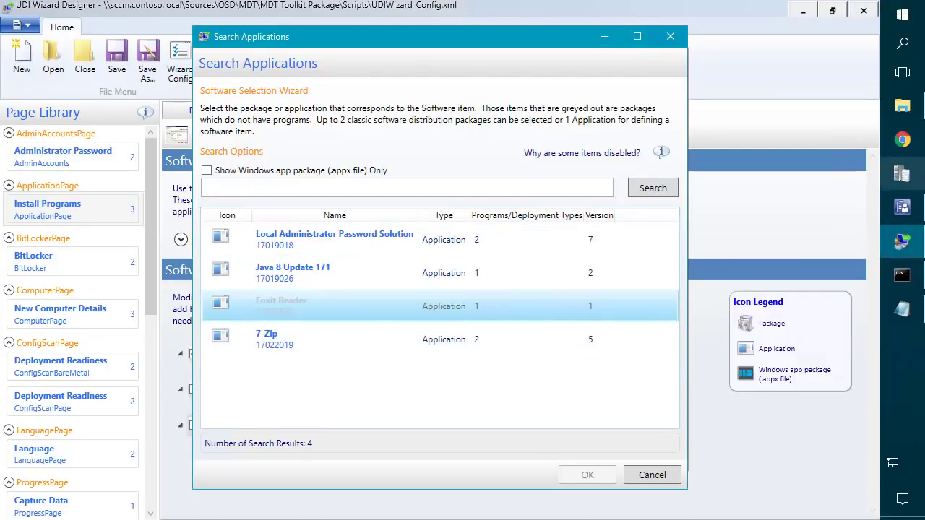
click(903, 240)
click(87, 425)
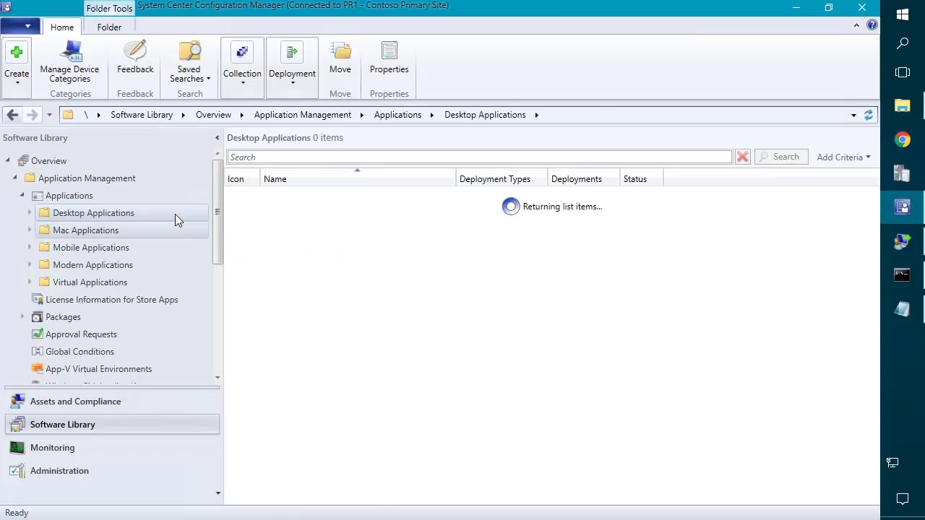
In Foxit Reader's properties, allow installation from the Install Application task sequence action.
right_click(287, 211)
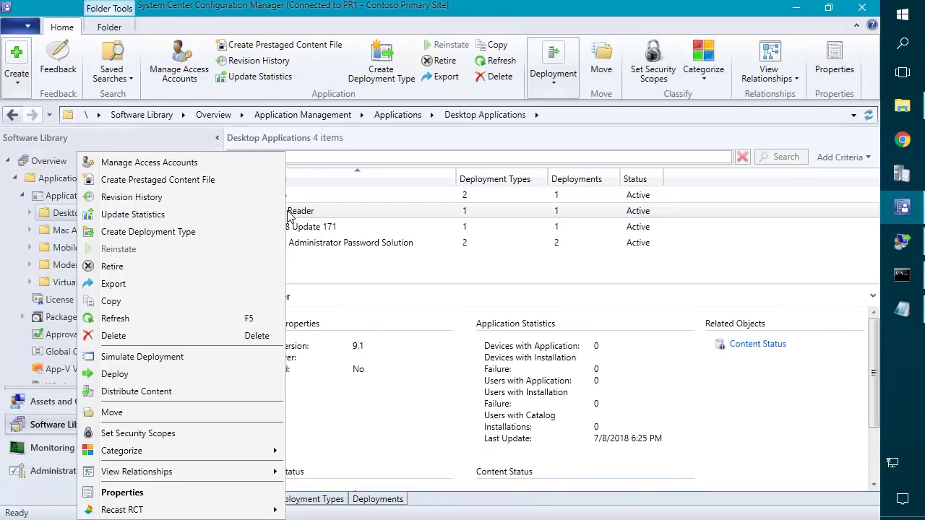
click(181, 489)
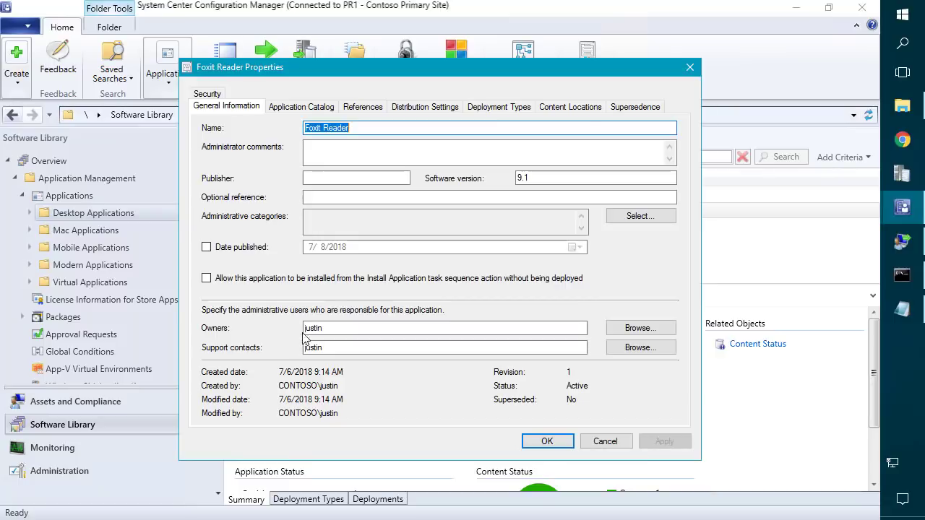
click(206, 280)
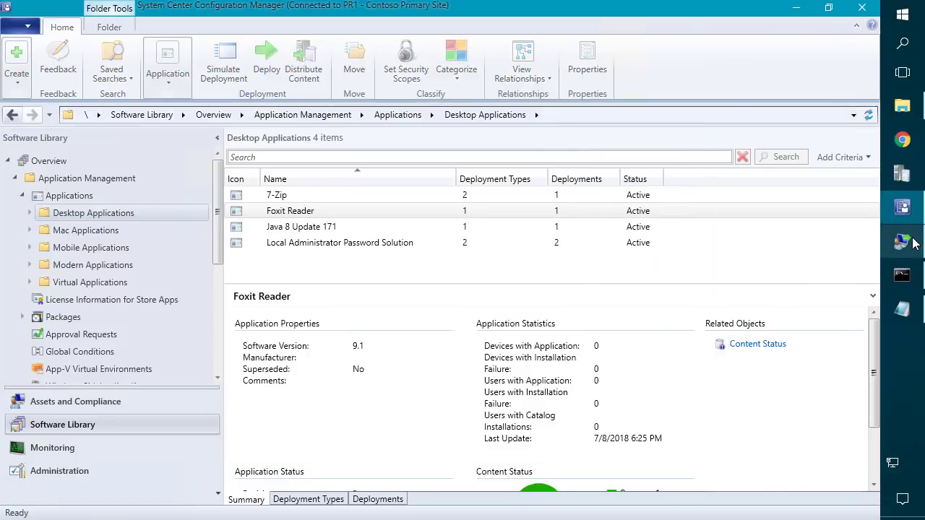
click(907, 241)
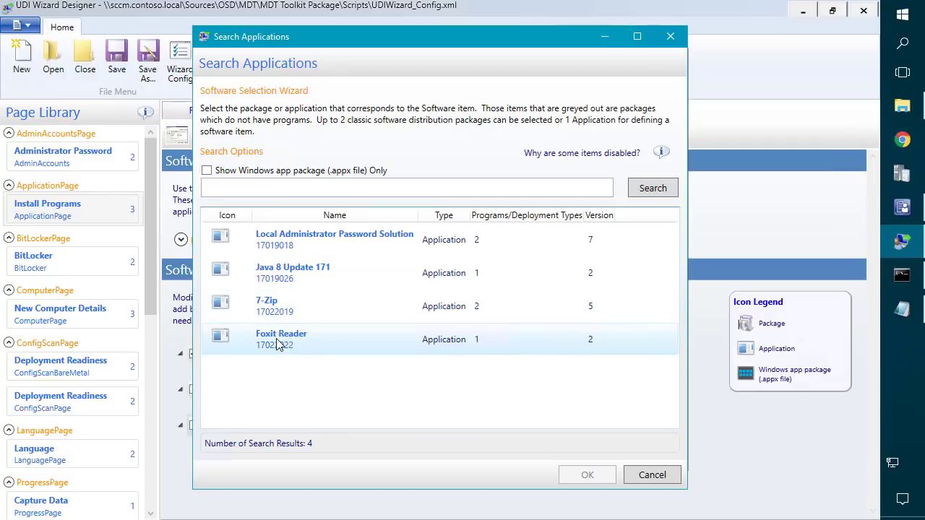
Choose Foxit Reader from the search results and add it to Information Technology.
click(275, 343)
click(588, 475)
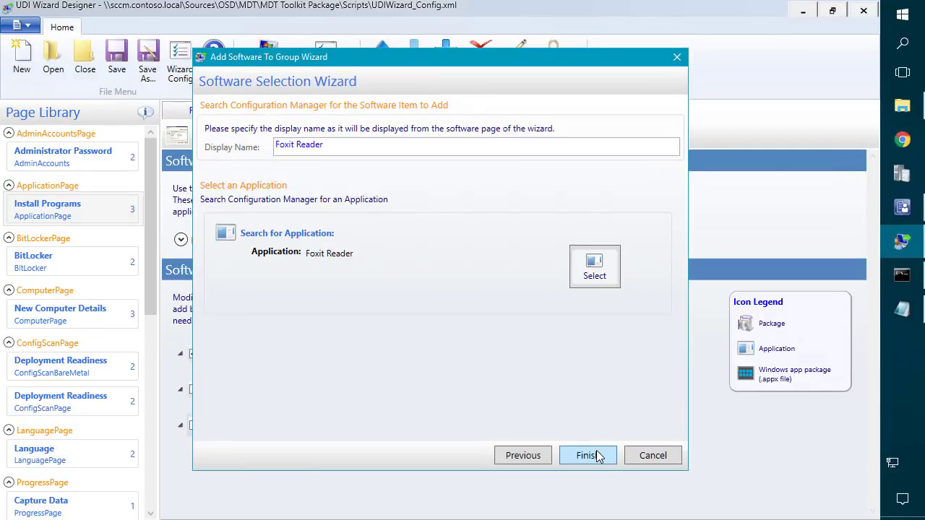
click(589, 456)
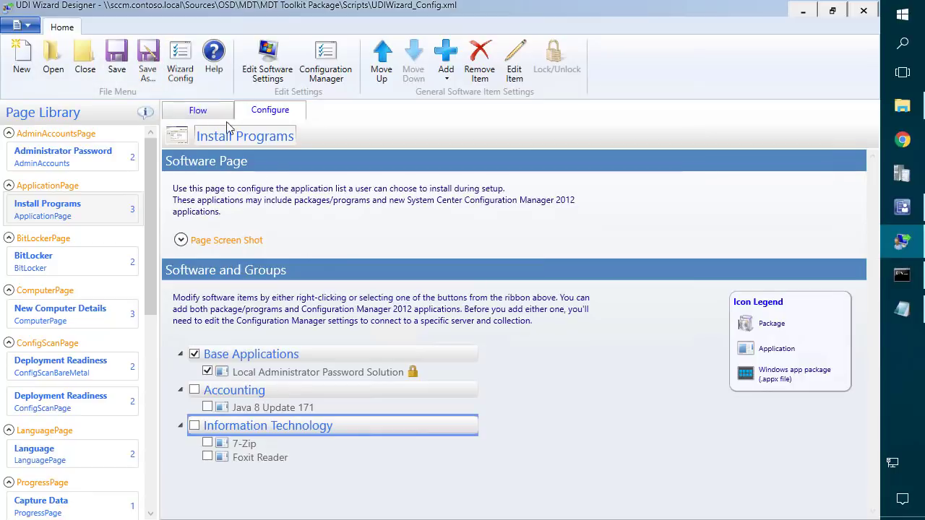
Switch to the wizard page flow and select the Install Programs and Summary pages.
click(196, 110)
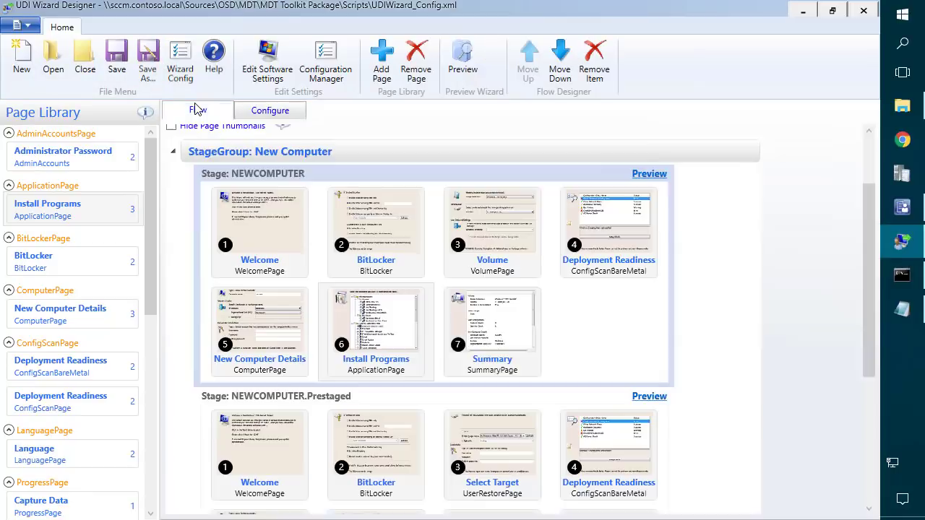
click(389, 329)
click(495, 314)
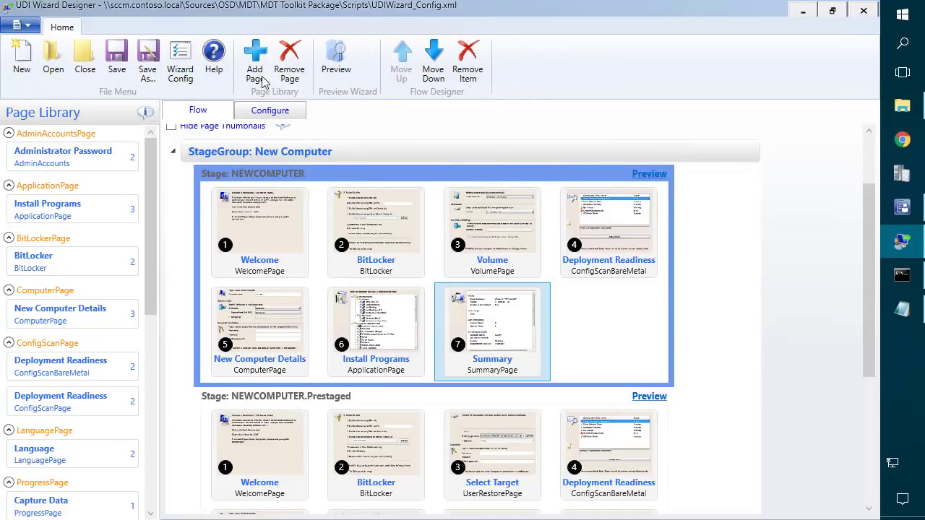
Attempt to overwrite the existing UDIWizard_Config.xml, then dismiss the access-denied error.
click(147, 59)
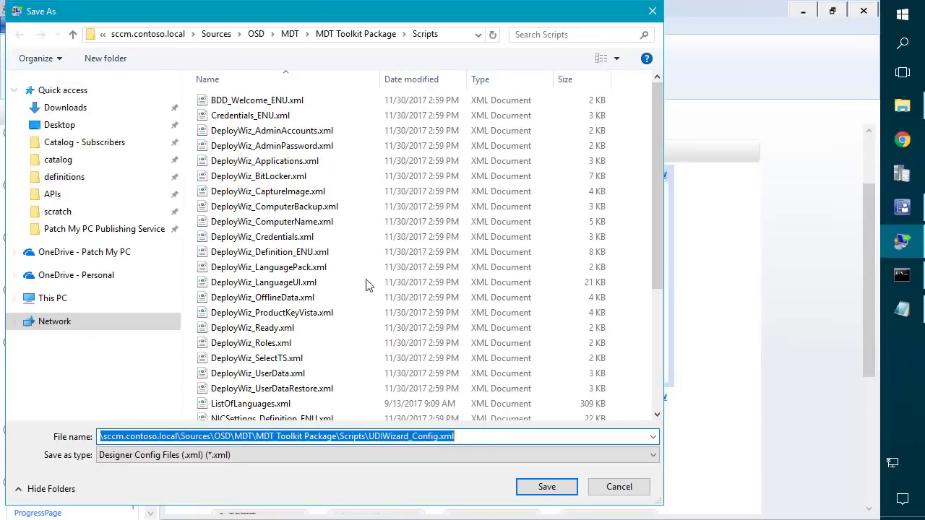
click(547, 487)
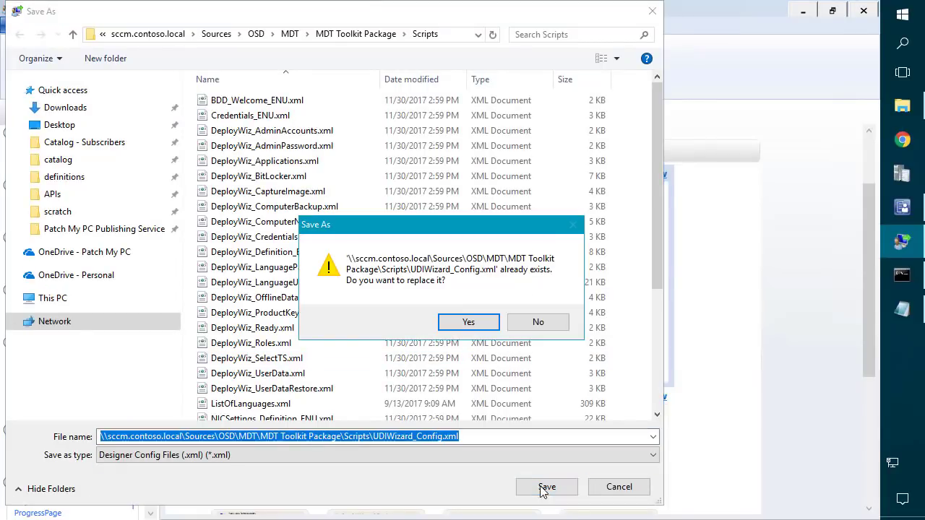
click(466, 321)
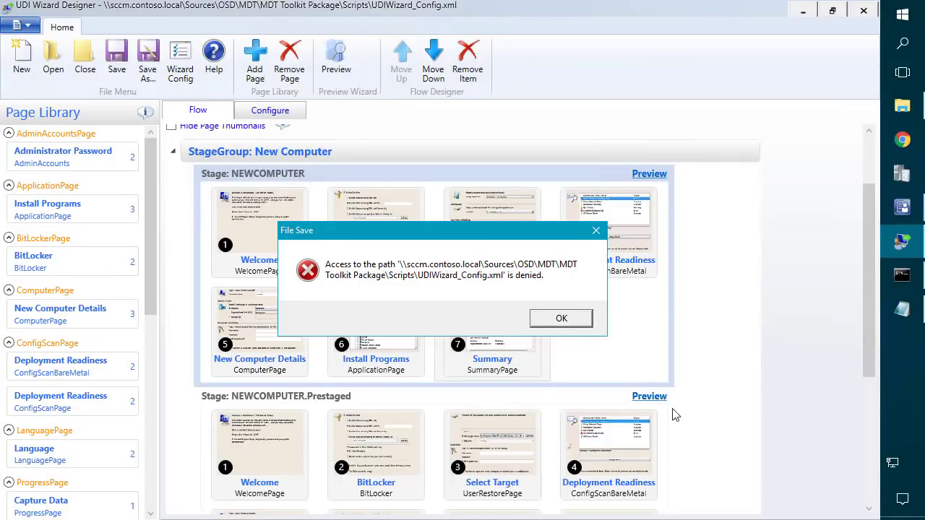
click(562, 320)
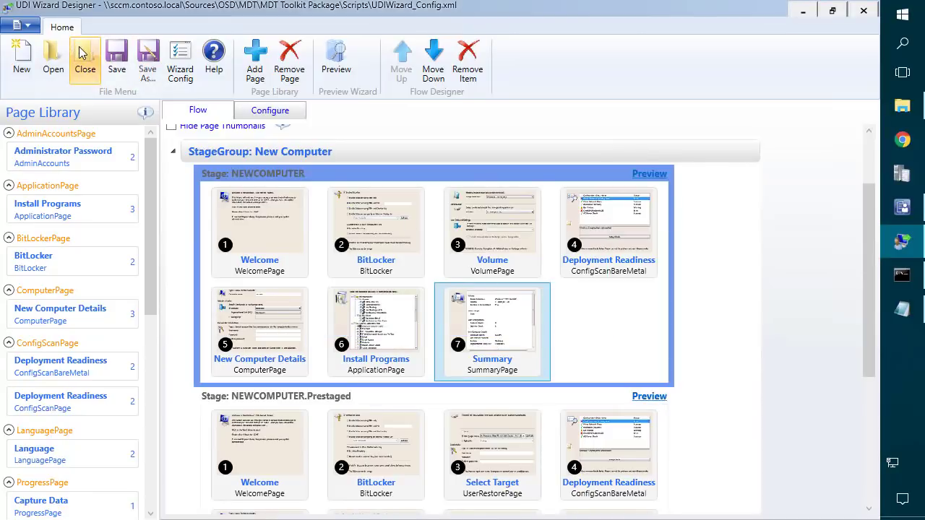
Save the configuration as UDIWizard_Config.xml on the Desktop and minimise the designer.
click(147, 62)
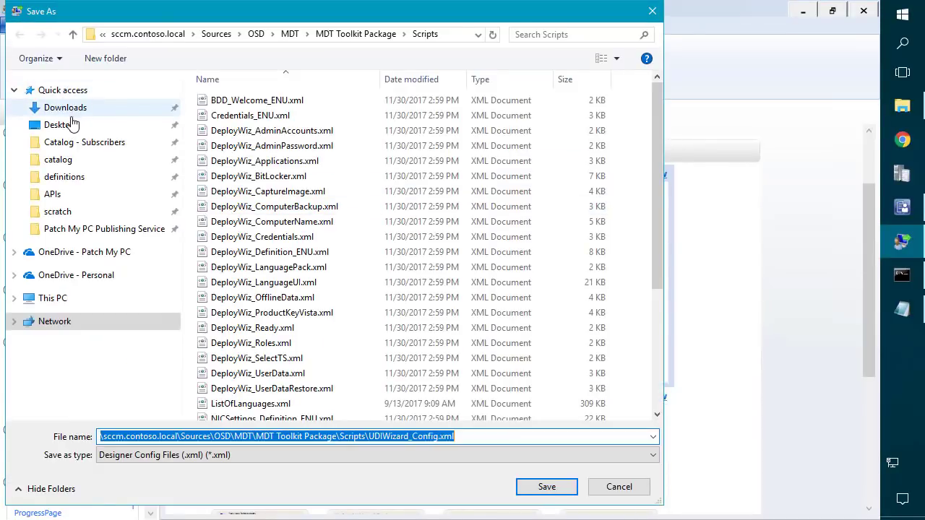
click(60, 124)
click(546, 488)
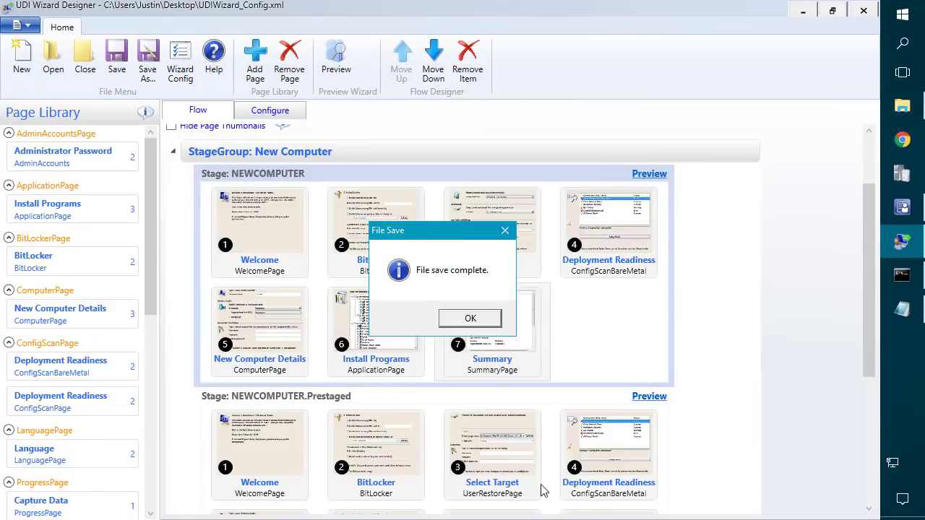
click(466, 320)
click(804, 16)
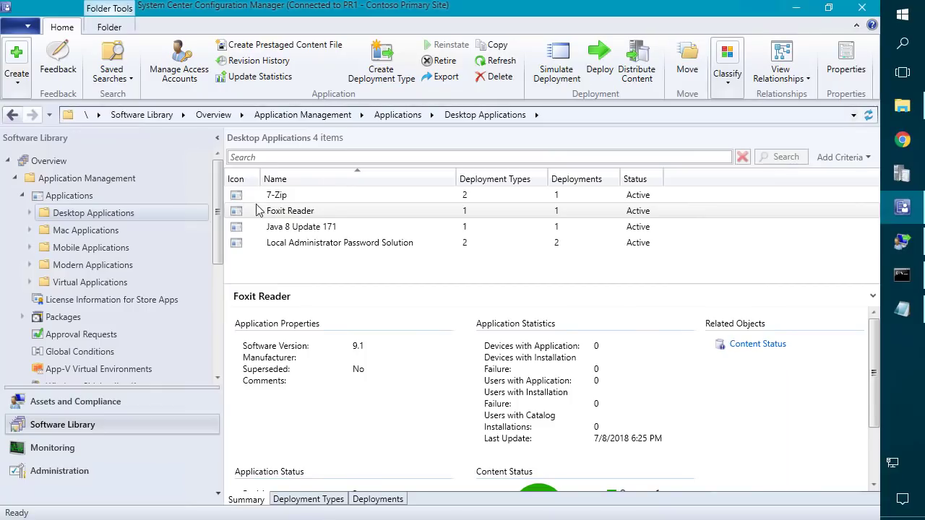
Try copying both UDIWizard_Config files from the desktop into Scripts; dismiss the access-denied prompt.
click(798, 9)
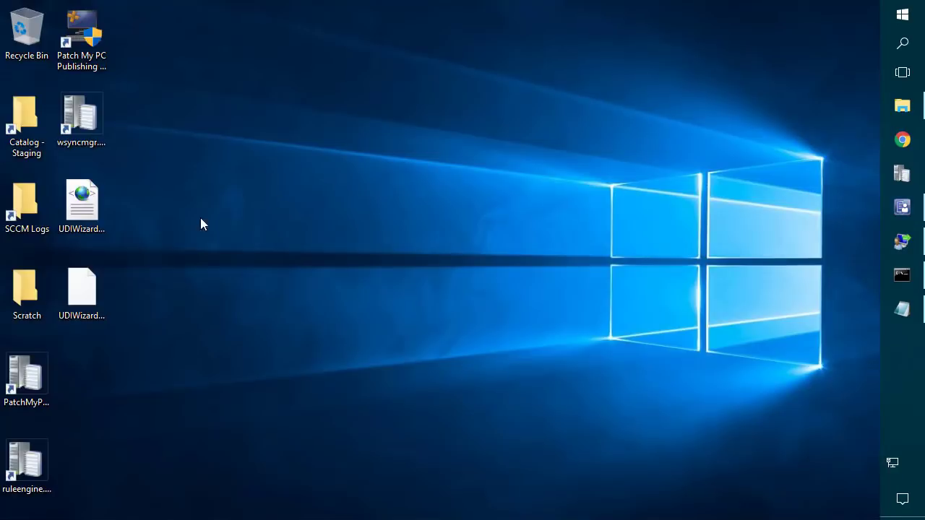
click(82, 289)
drag(112, 261, 65, 198)
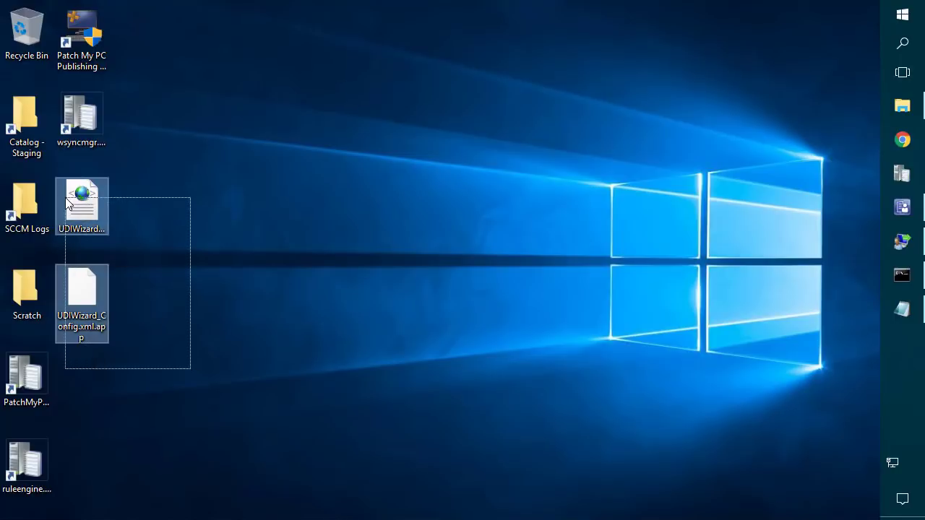
click(902, 105)
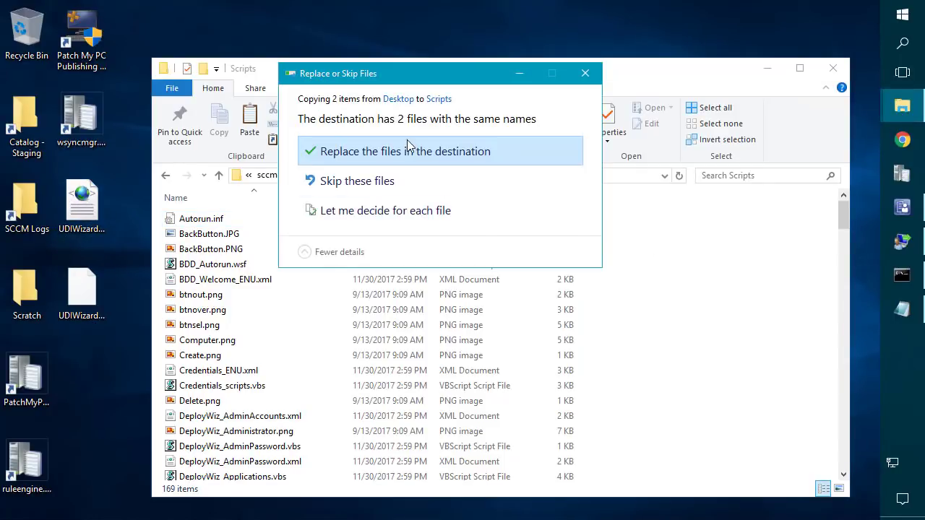
click(409, 149)
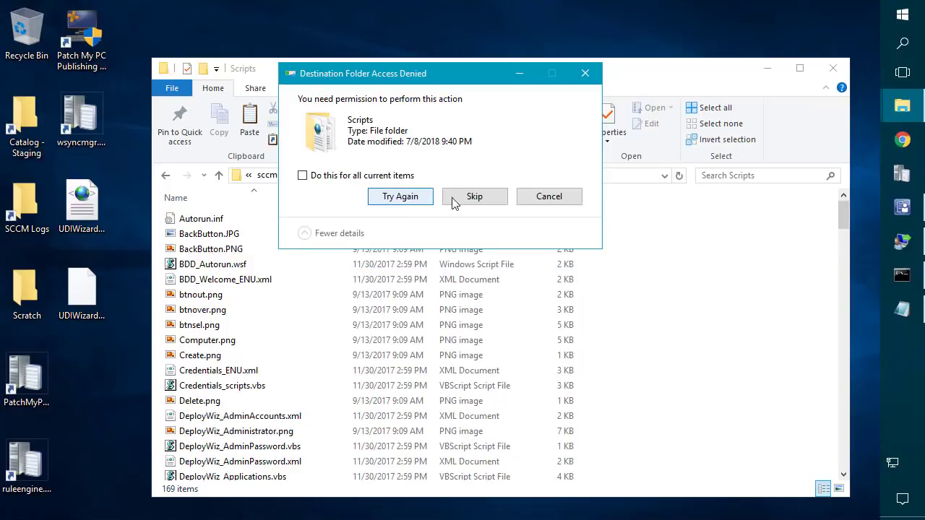
click(549, 197)
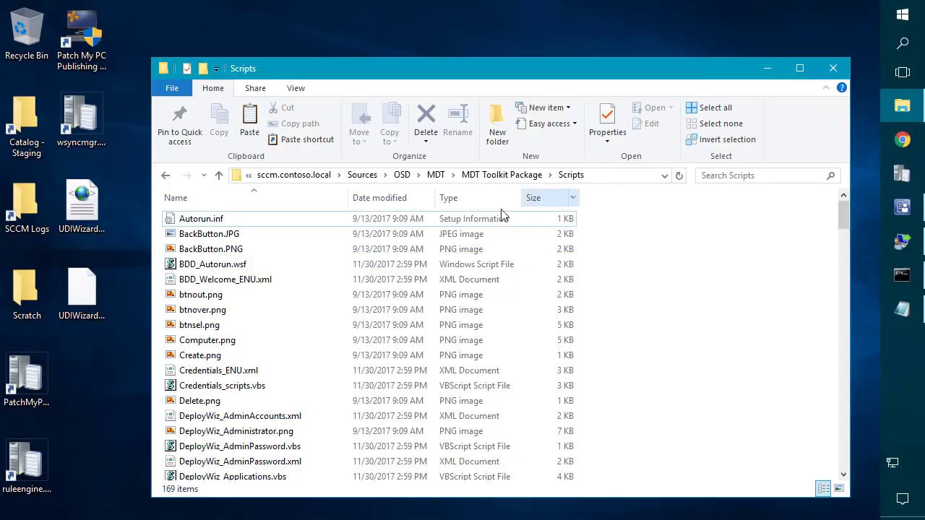
Navigate to I:\Sources\OSD\MDT\MDT Toolkit Package\Scripts in File Explorer.
click(613, 178)
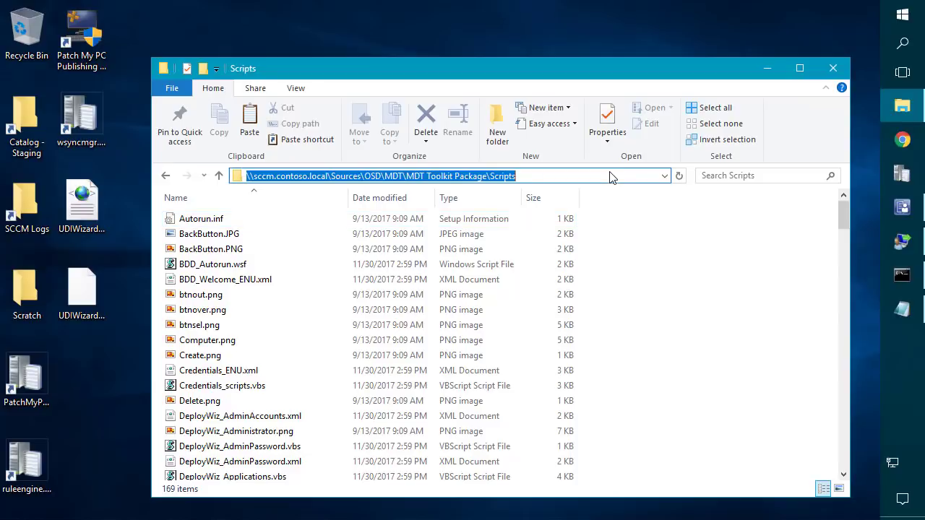
text(c:\)
key(Return)
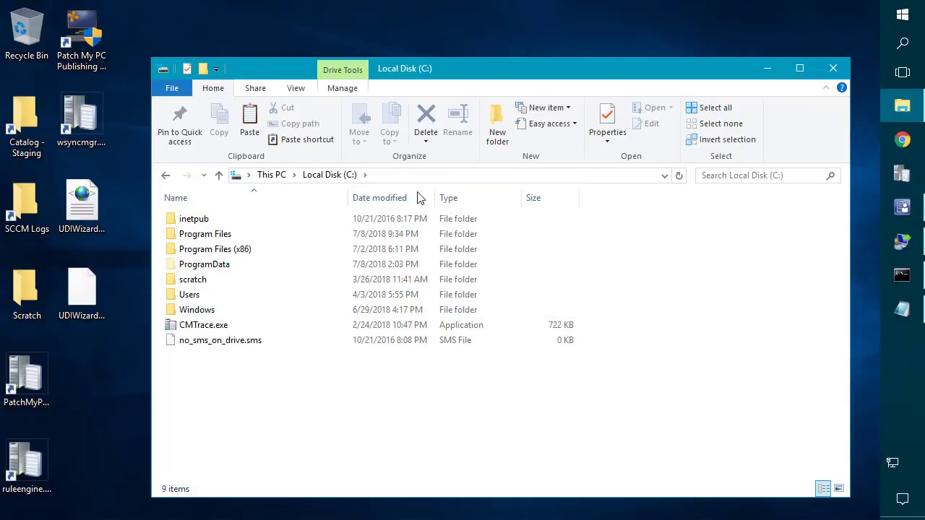
click(295, 175)
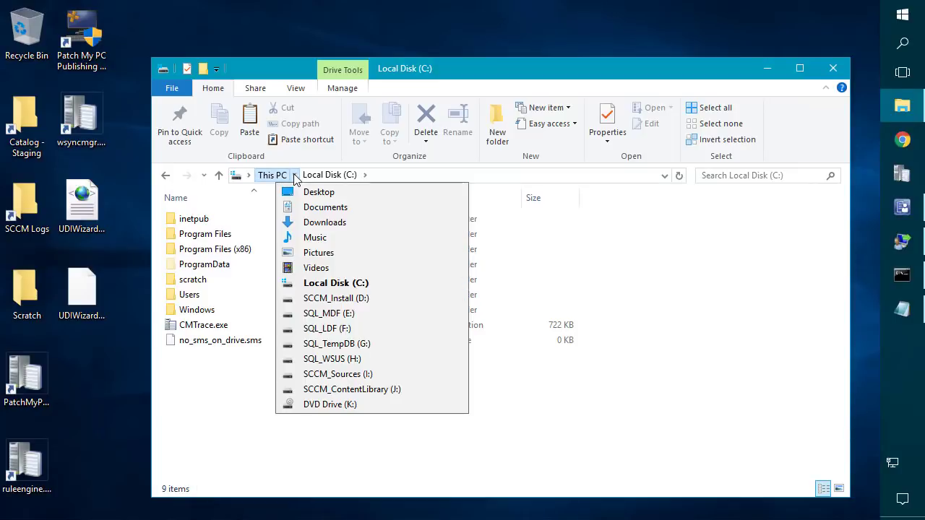
click(329, 374)
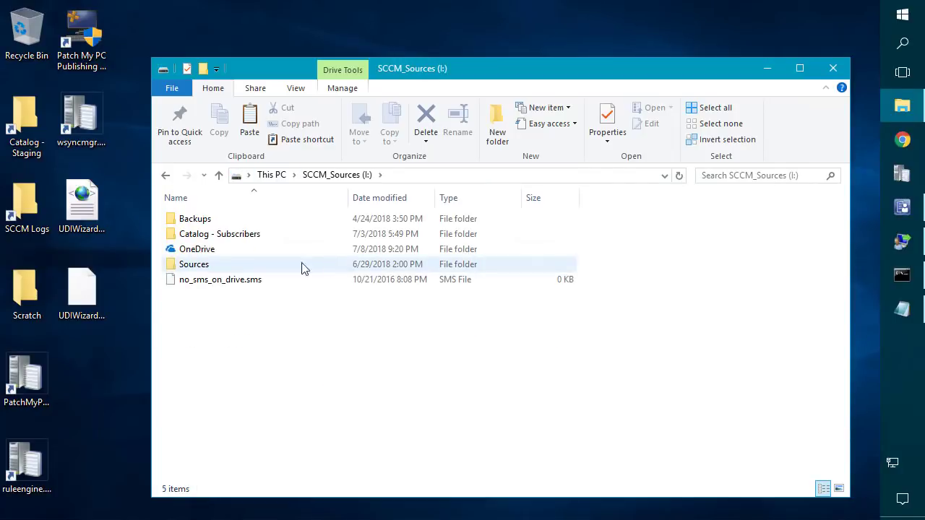
double_click(192, 265)
click(190, 235)
double_click(190, 236)
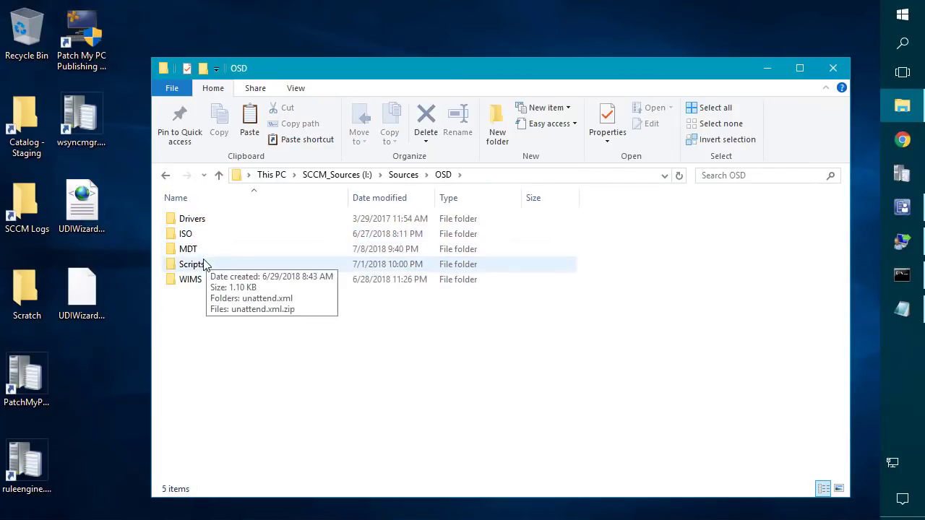
double_click(200, 249)
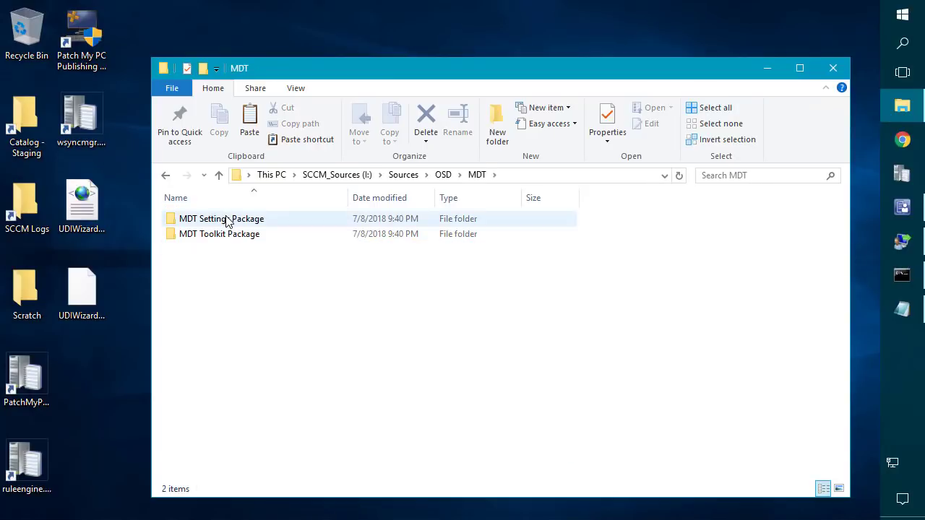
double_click(223, 235)
double_click(195, 327)
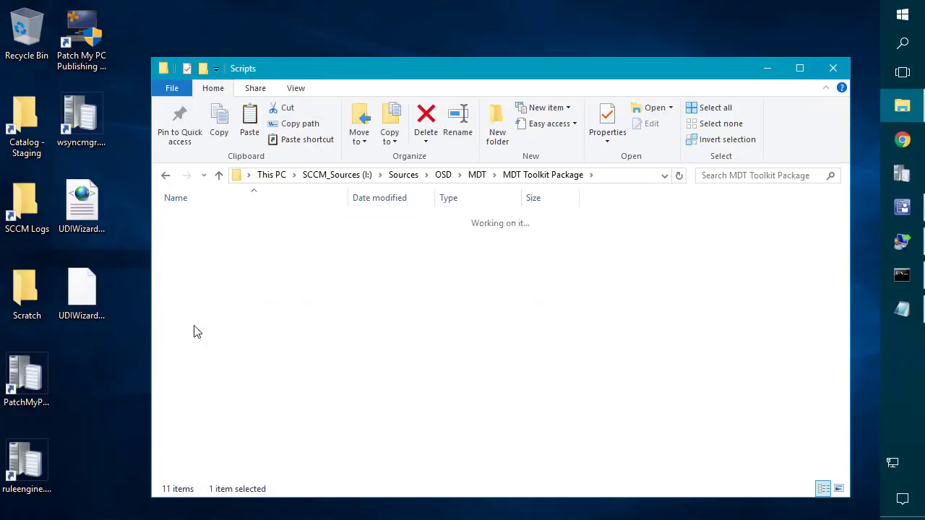
Copy both UDIWizard_Config files into Scripts, replacing the existing ones with administrator permission.
drag(123, 347, 703, 268)
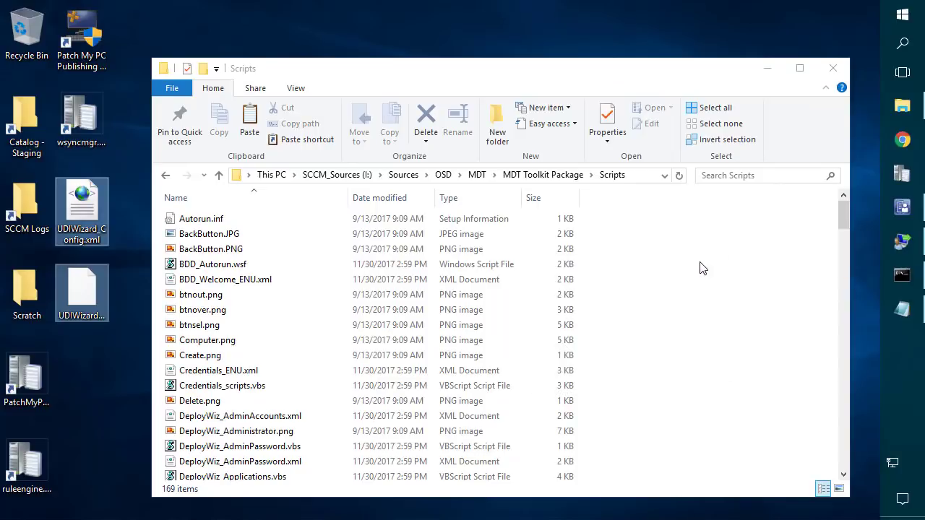
click(438, 152)
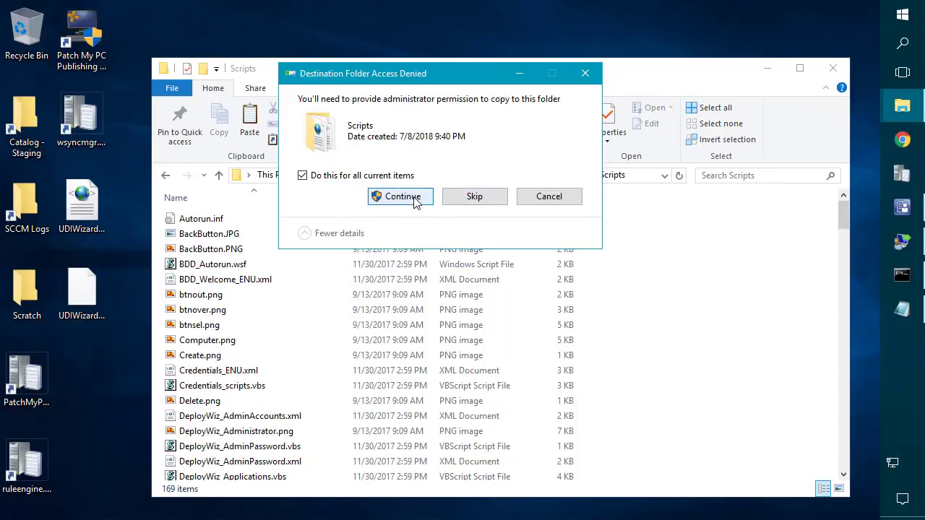
click(415, 198)
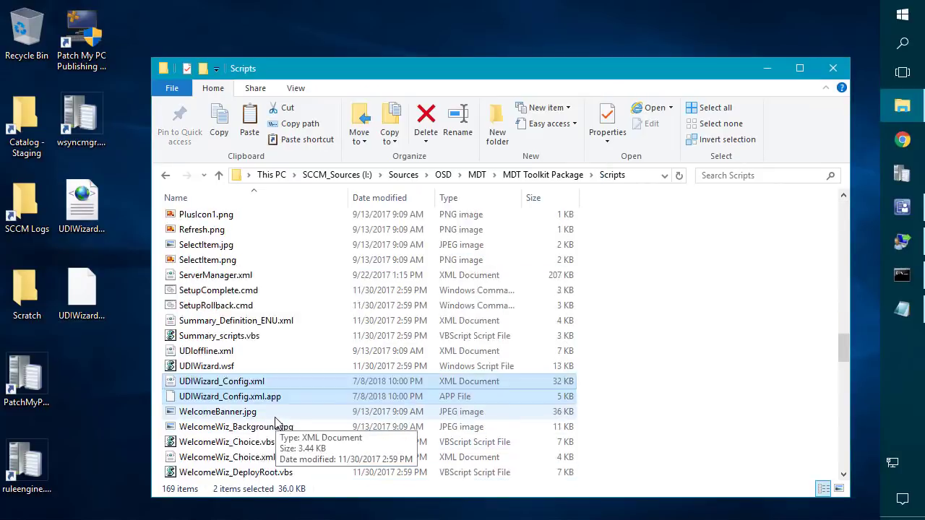
scroll(274, 422, down, 2)
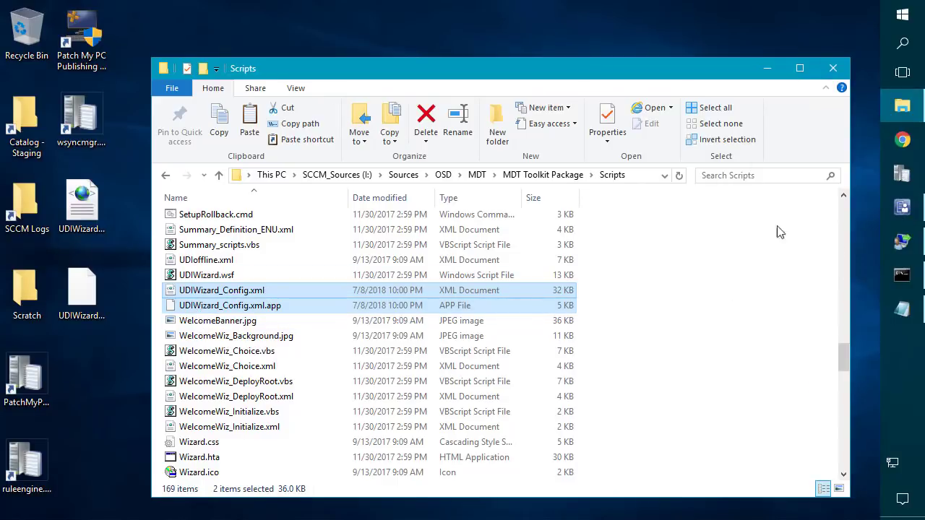
click(904, 208)
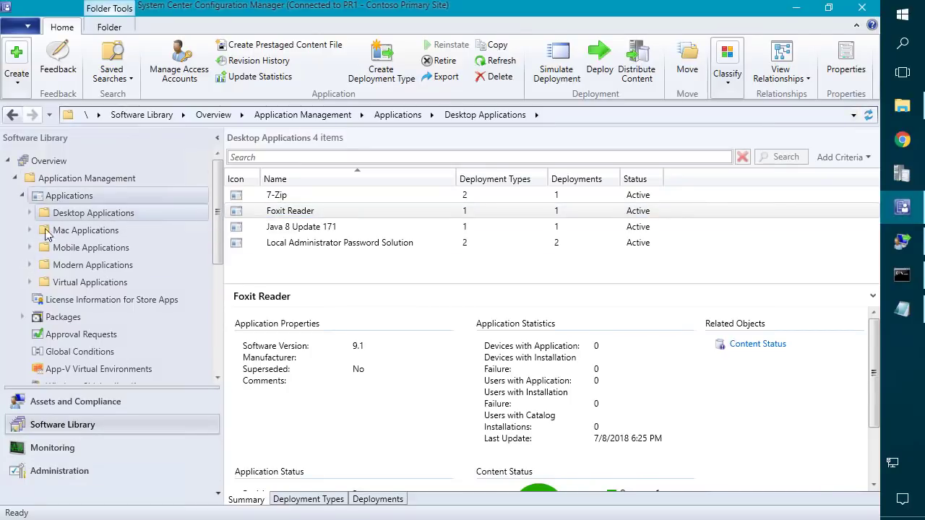
Select the MDT Settings and MDT Toolkit packages and update their distribution points.
click(60, 318)
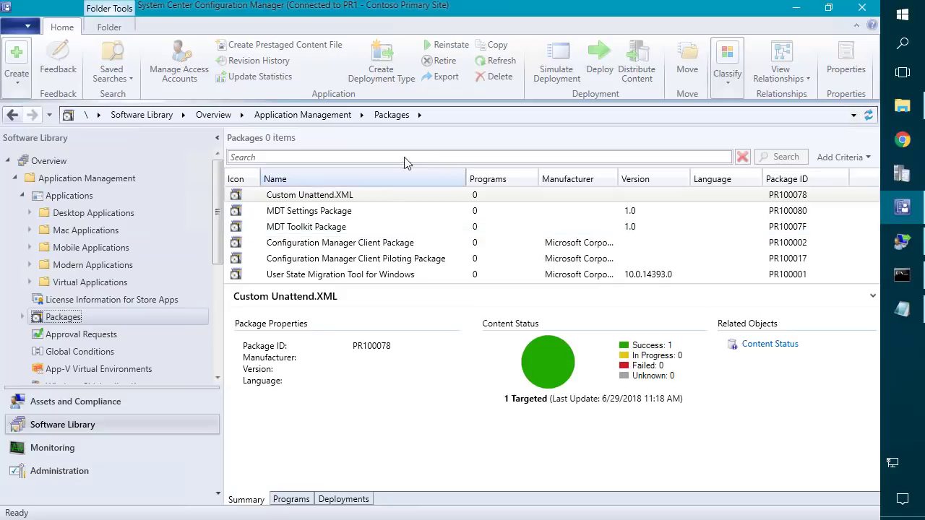
click(329, 210)
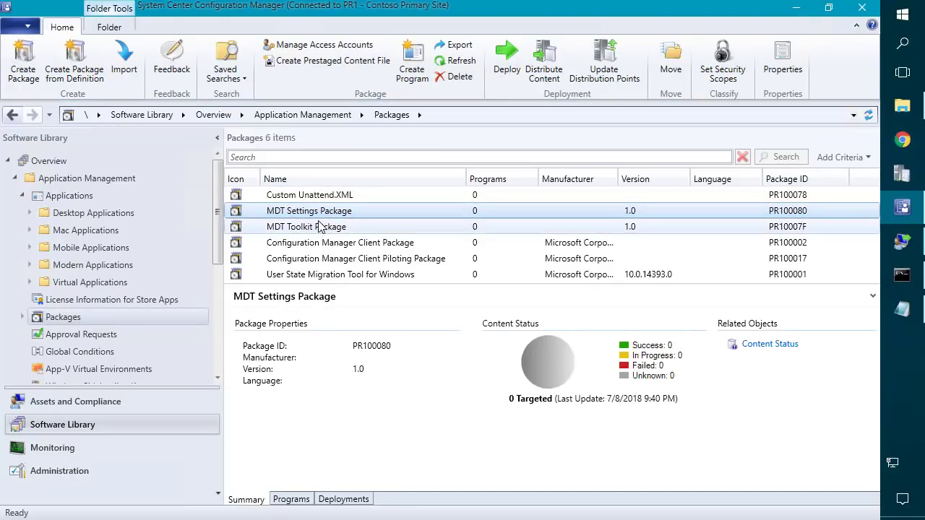
ctrl+click(316, 227)
right_click(315, 227)
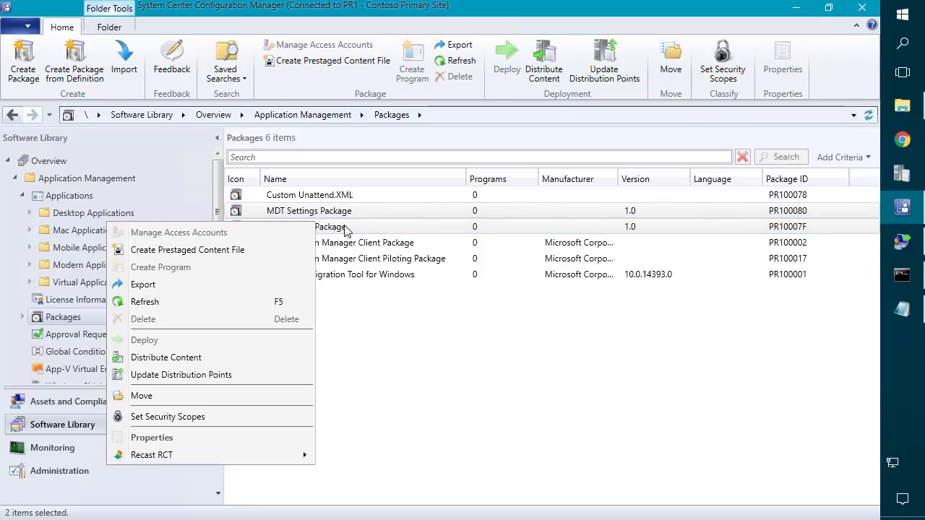
click(227, 375)
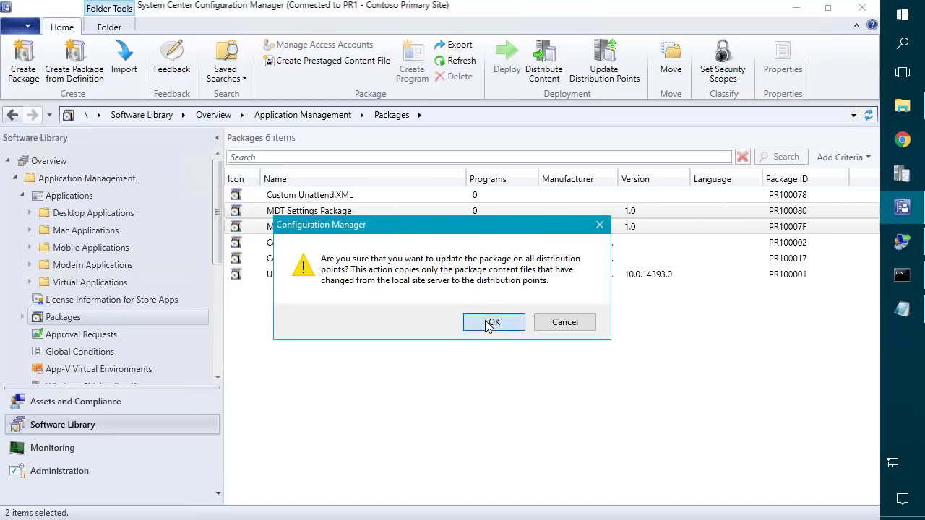
click(488, 319)
Reselect both MDT packages and start the Distribute Content wizard.
right_click(329, 226)
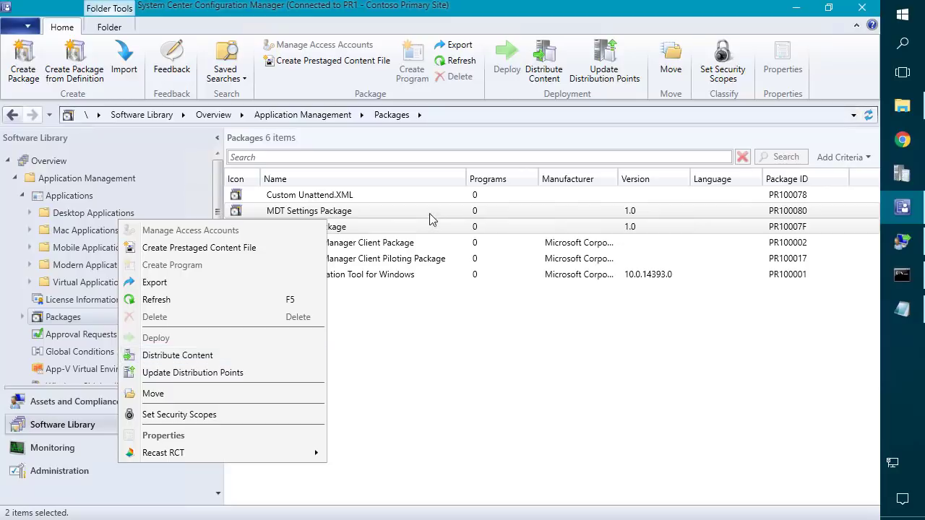
click(367, 228)
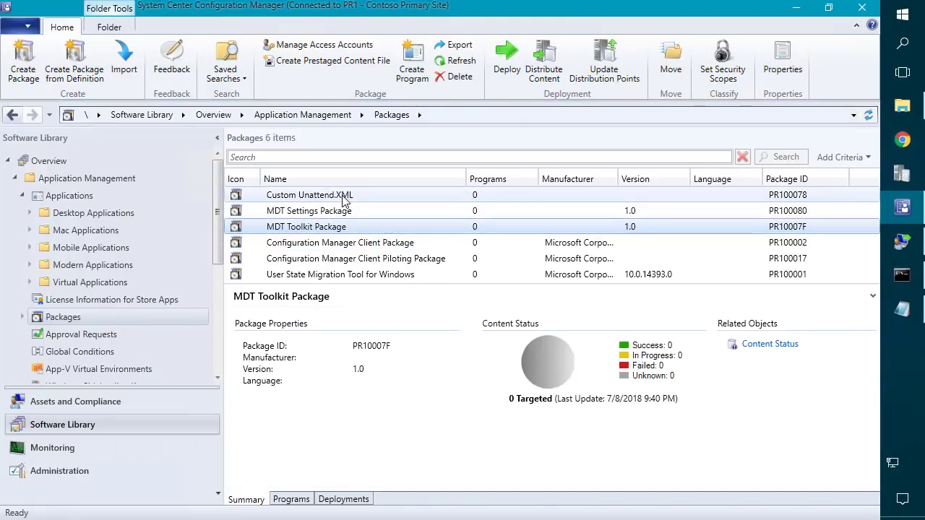
ctrl+click(333, 214)
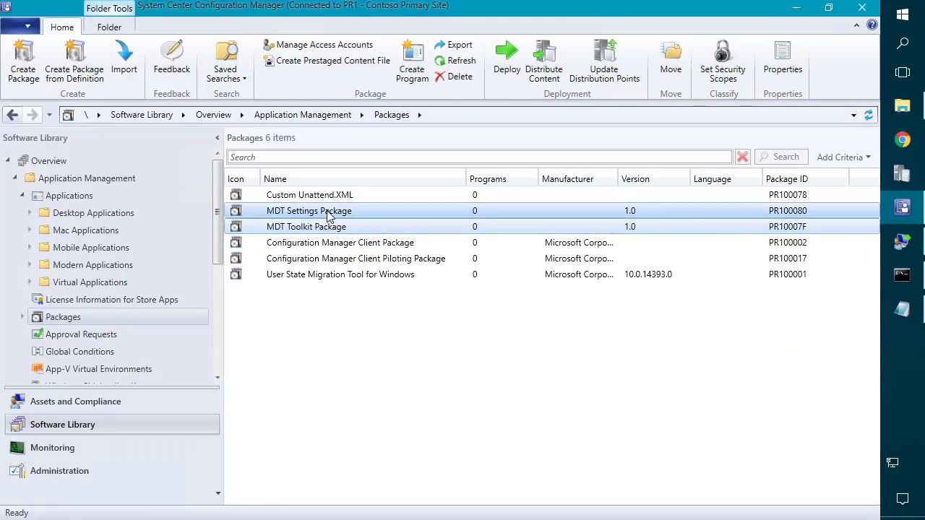
right_click(332, 216)
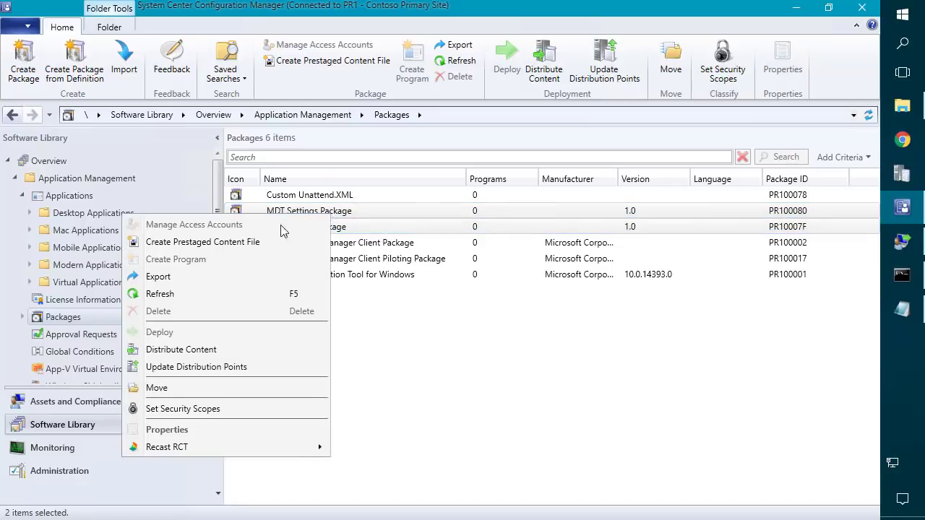
click(210, 350)
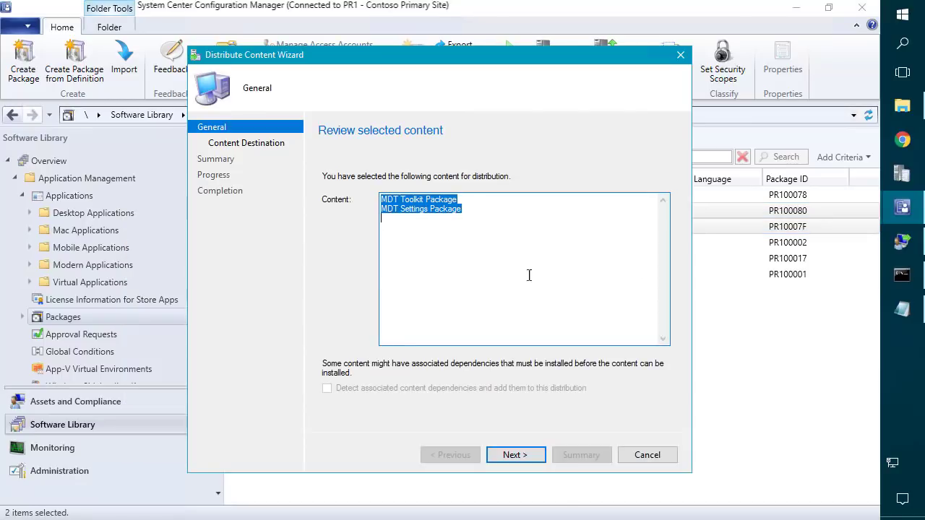
click(515, 455)
Add the SCCM.CONTOSO.LOCAL distribution point and complete the content distribution.
click(626, 237)
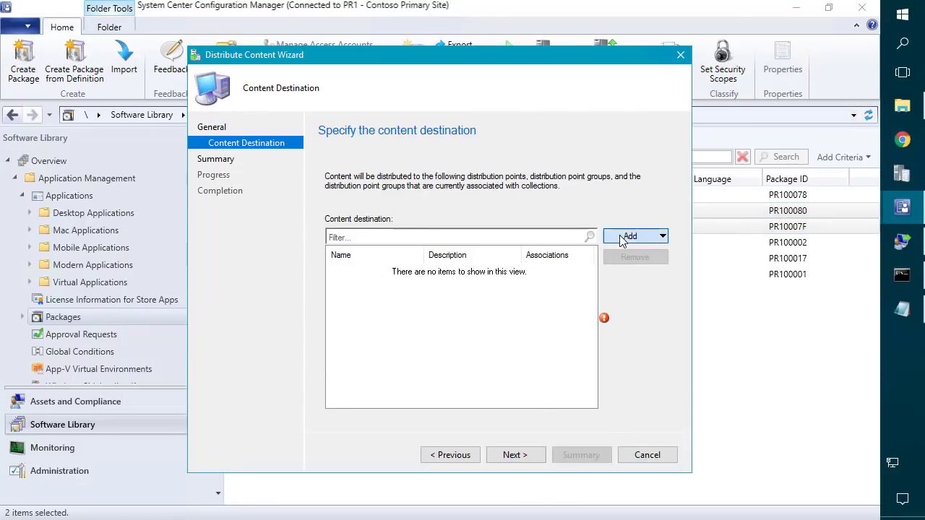
click(627, 275)
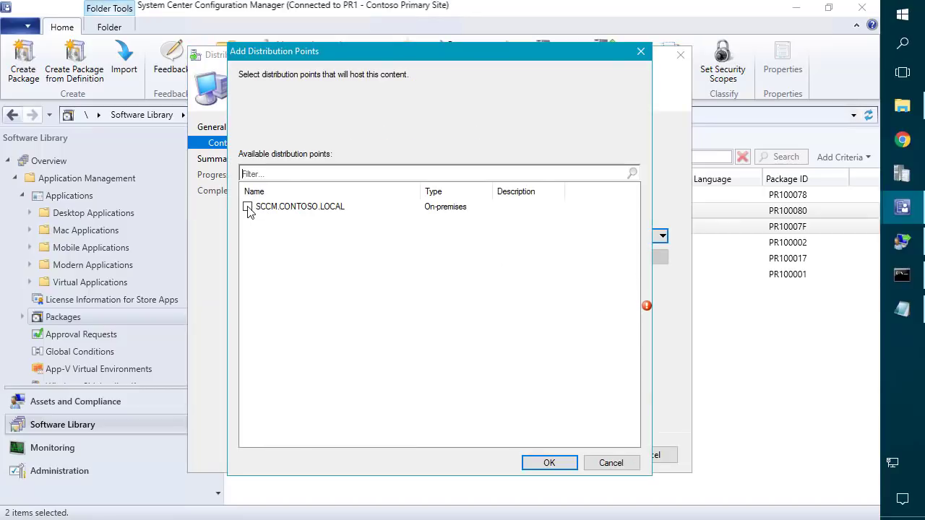
click(248, 207)
click(549, 463)
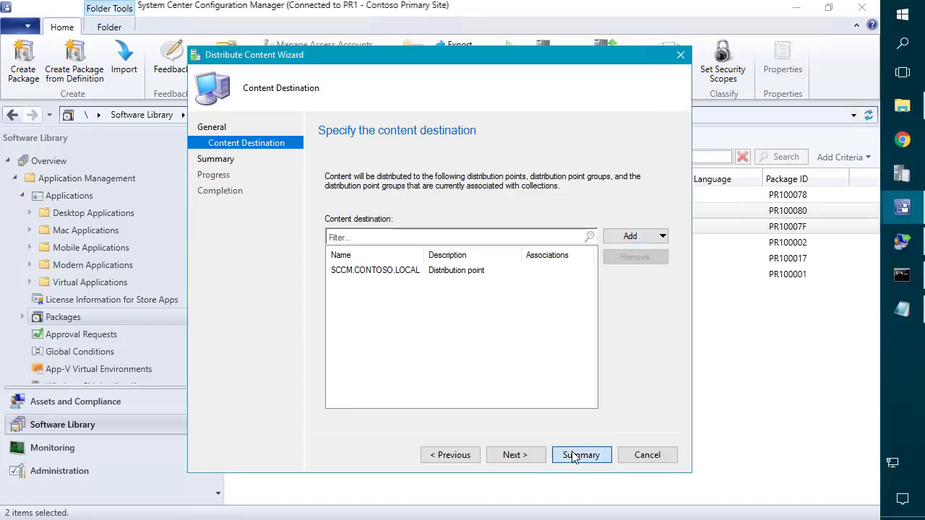
click(583, 454)
click(523, 456)
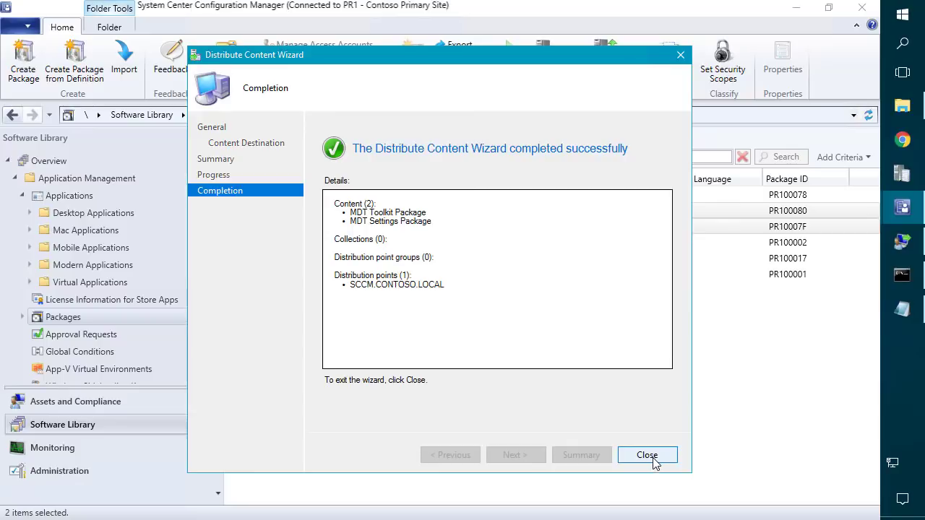
click(647, 455)
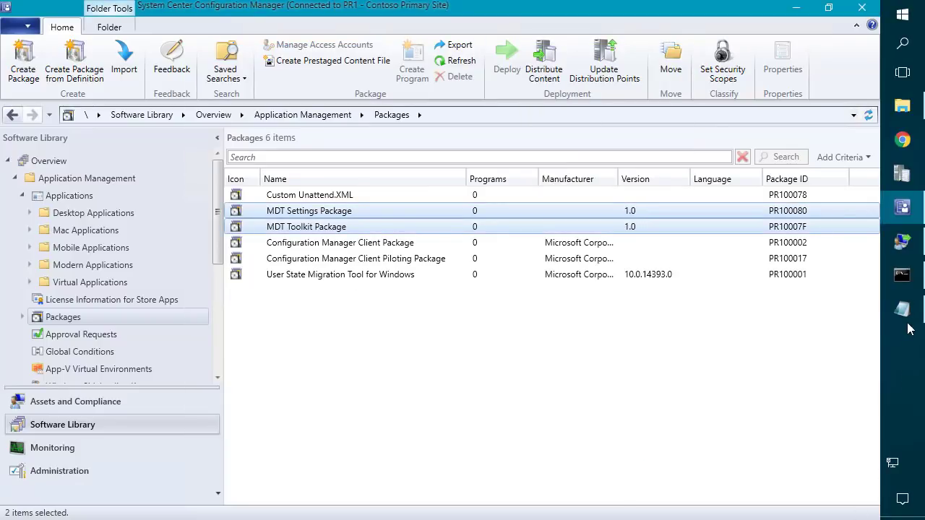
Relaunch the wizard preview and step through, keeping Windows 10 Enterprise x64 as the image.
click(902, 274)
key(Up)
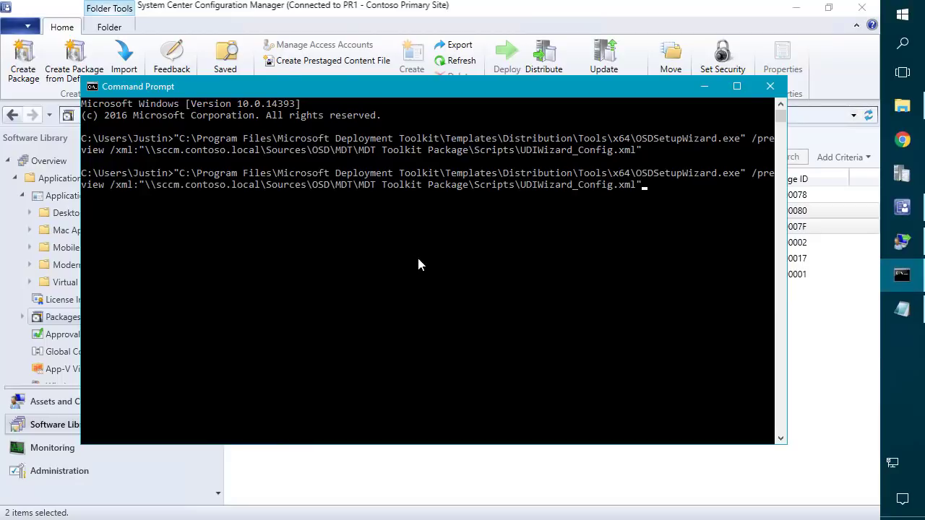
key(Return)
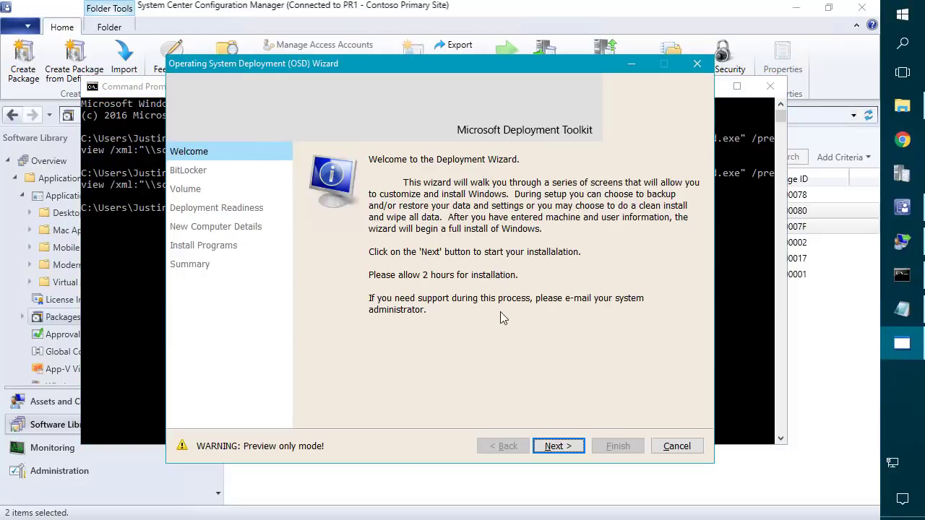
click(559, 446)
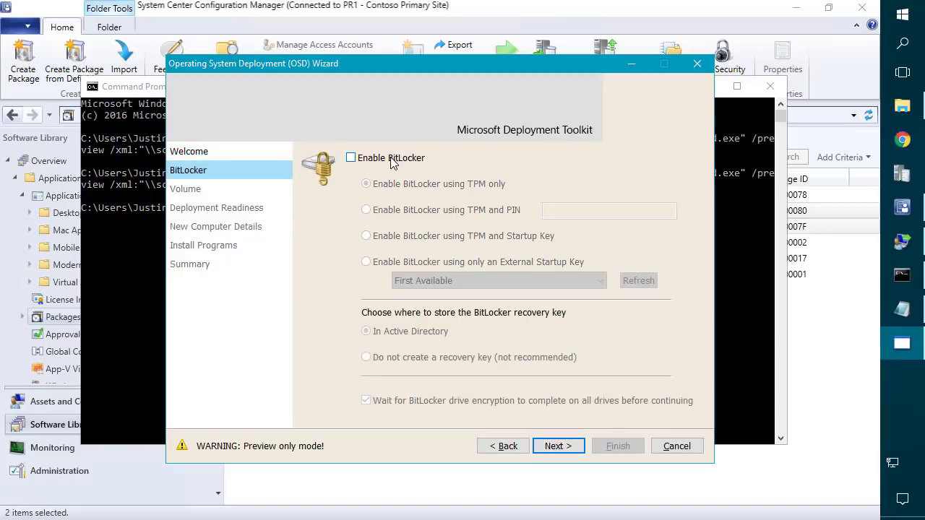
click(558, 438)
click(537, 181)
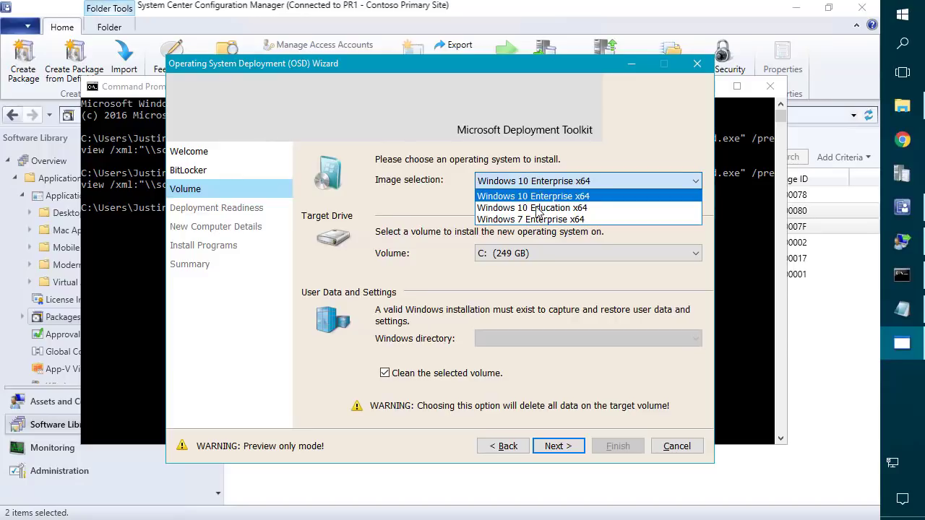
click(522, 289)
click(558, 446)
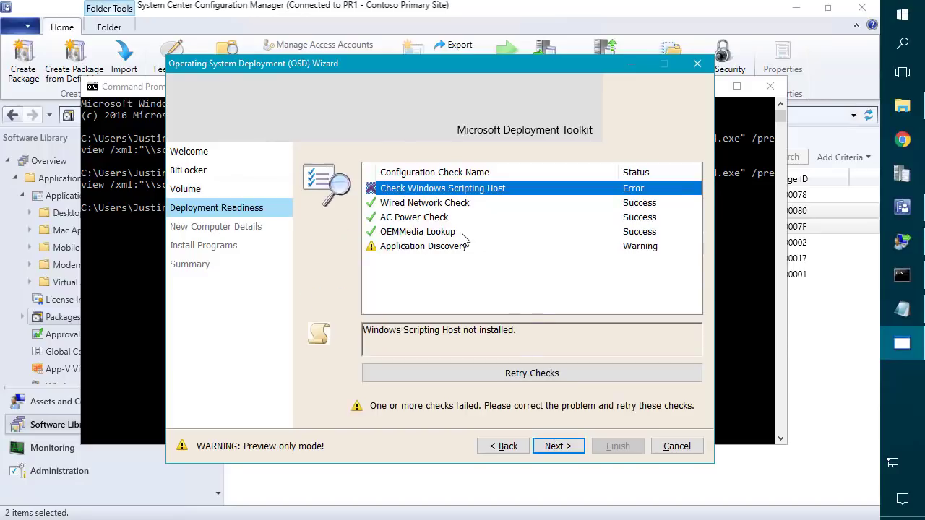
click(561, 449)
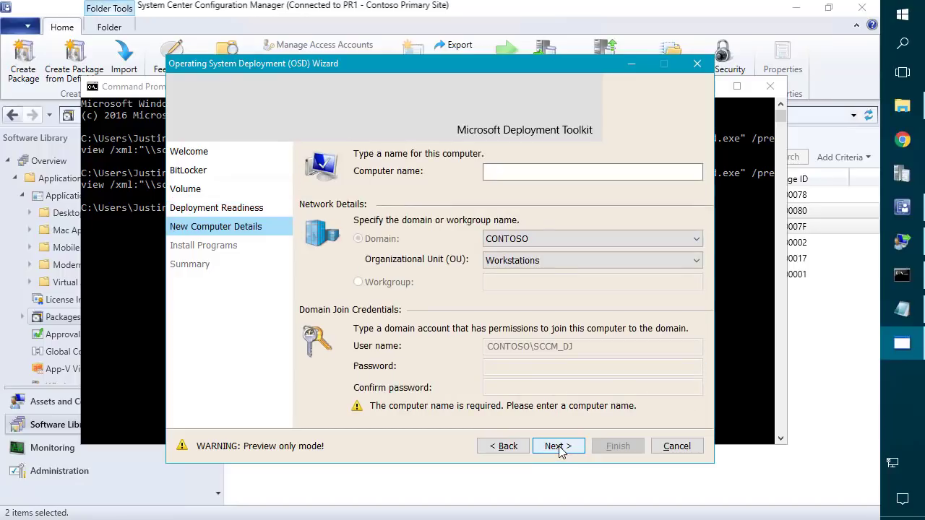
Keep Workstations as the OU, select the Accounting programs, and finish the preview.
click(527, 261)
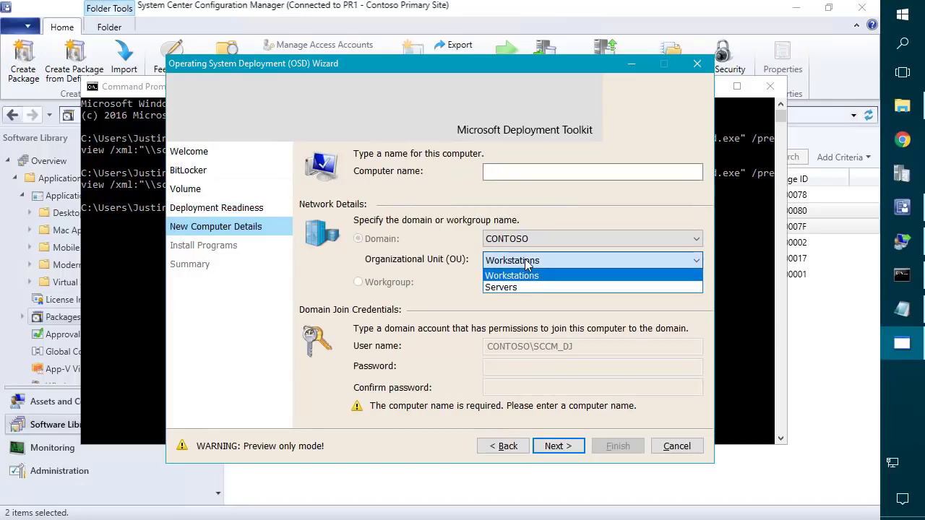
click(515, 257)
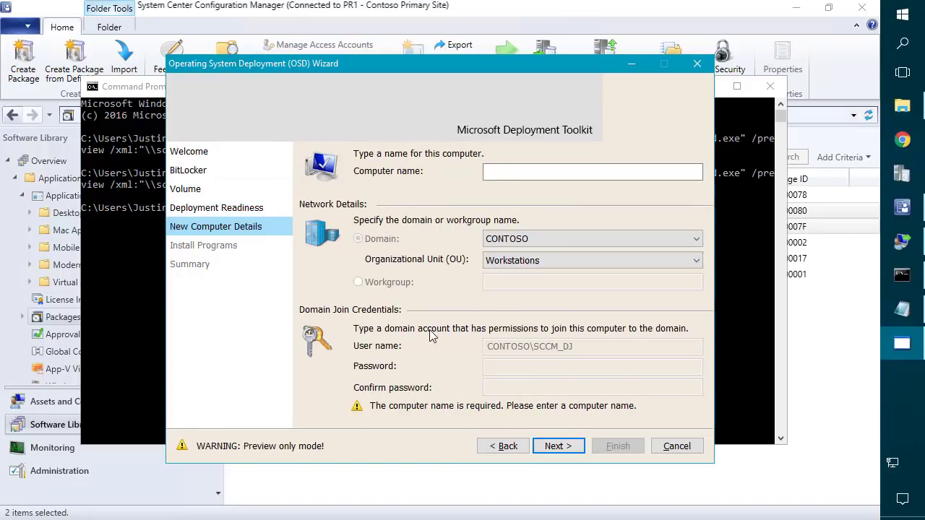
click(558, 448)
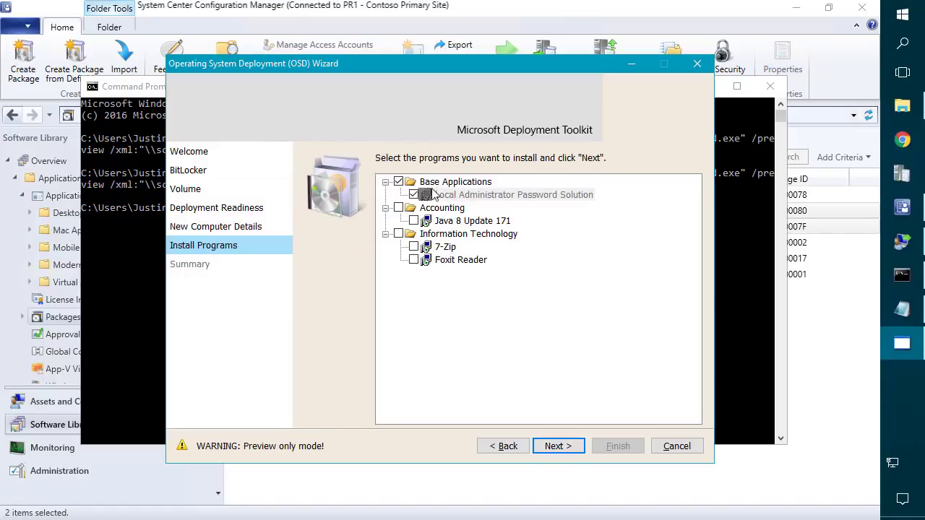
click(399, 209)
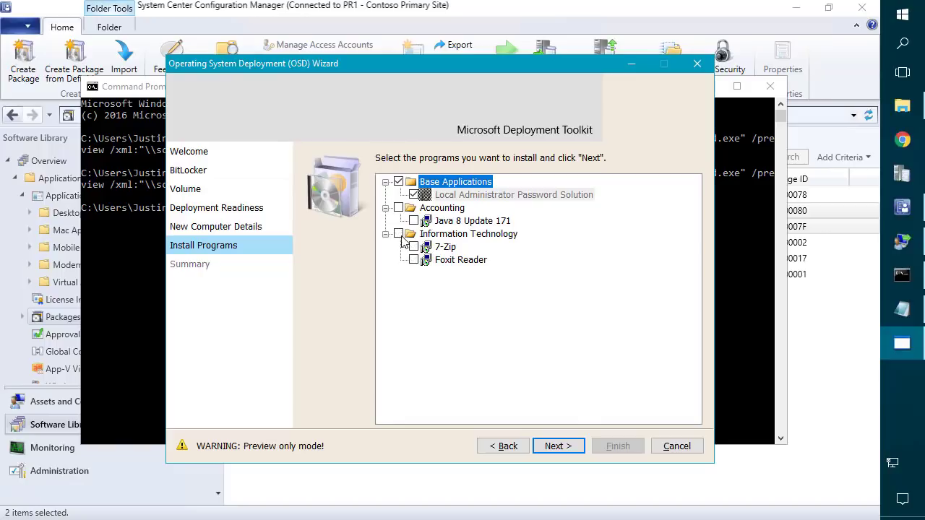
click(577, 447)
click(616, 447)
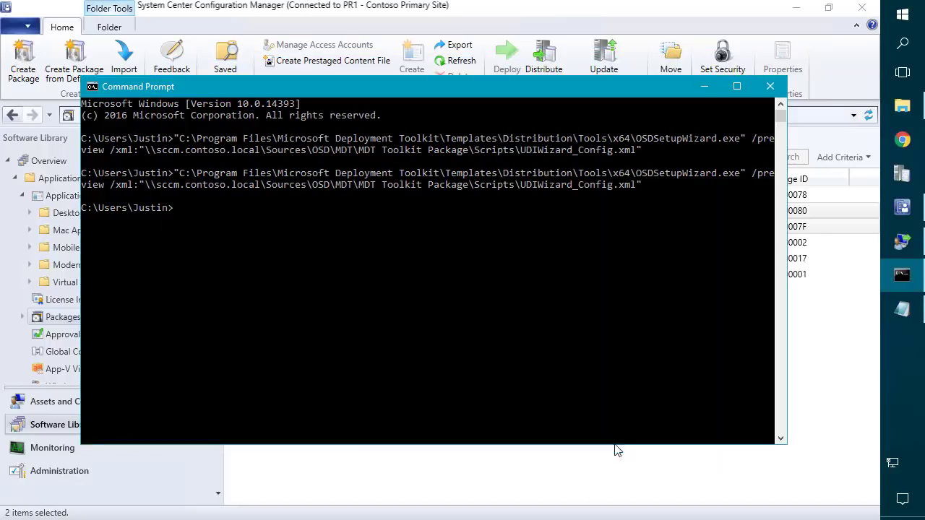
Open the Deploy Windows Client task sequence for editing from Task Sequences.
click(704, 89)
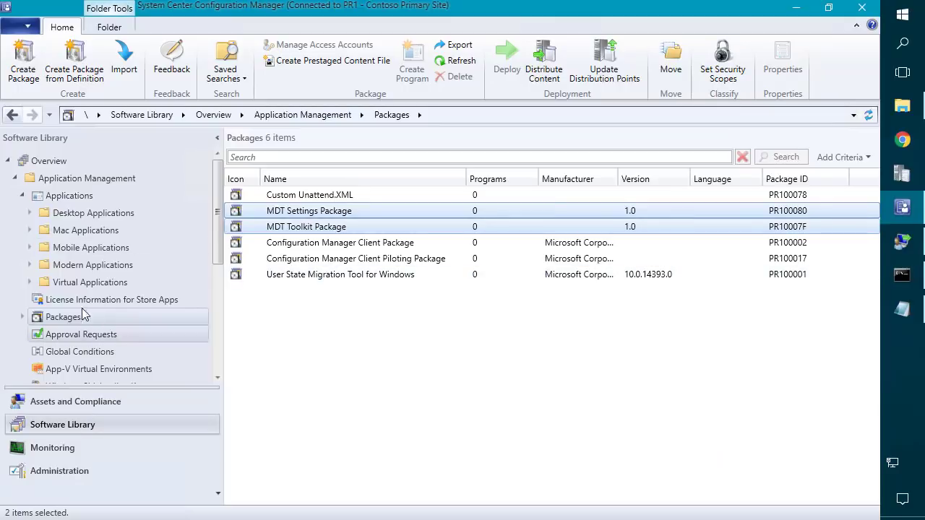
click(14, 180)
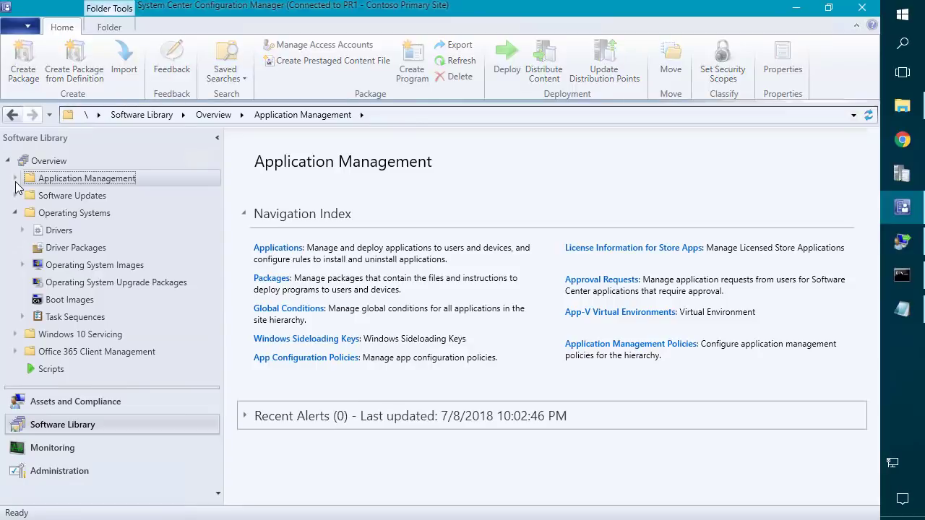
click(70, 318)
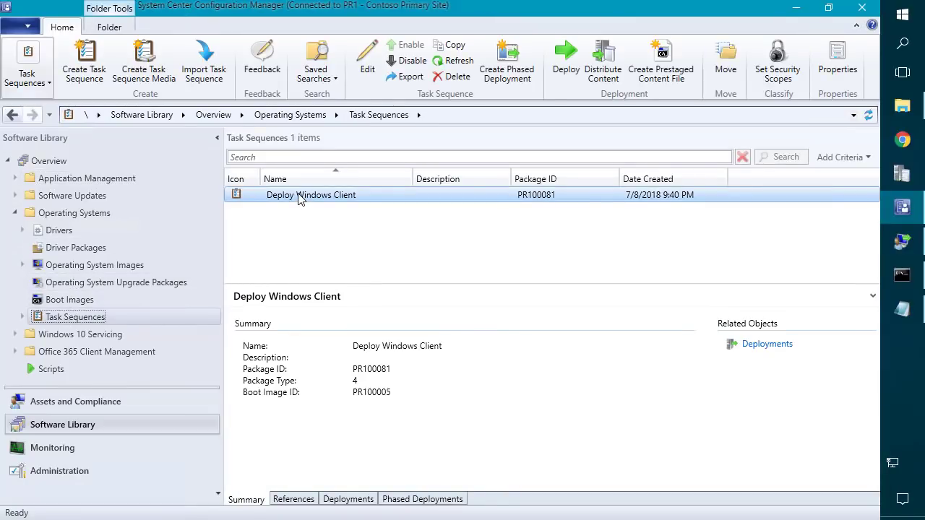
right_click(299, 197)
click(146, 206)
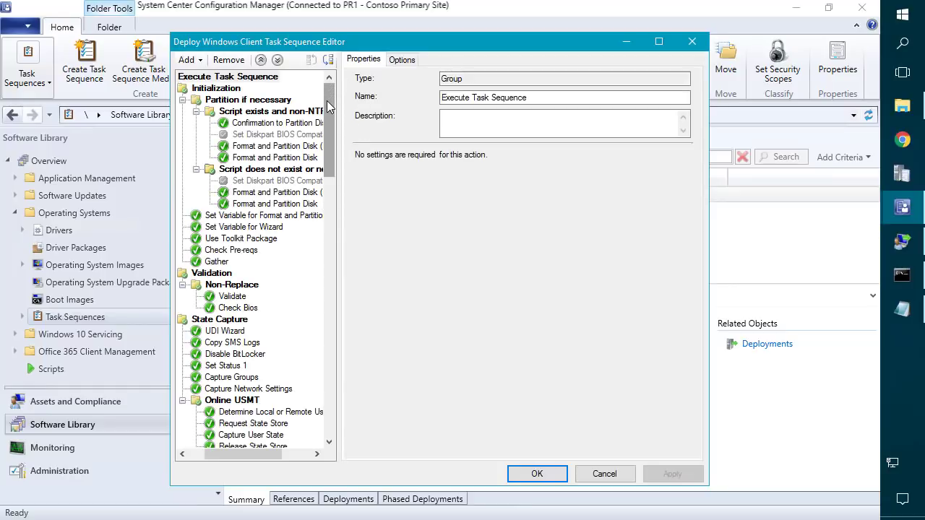
Tick 'Disable this step' on the Auto Apply Drivers step's Options.
drag(328, 104, 307, 201)
scroll(307, 201, down, 5)
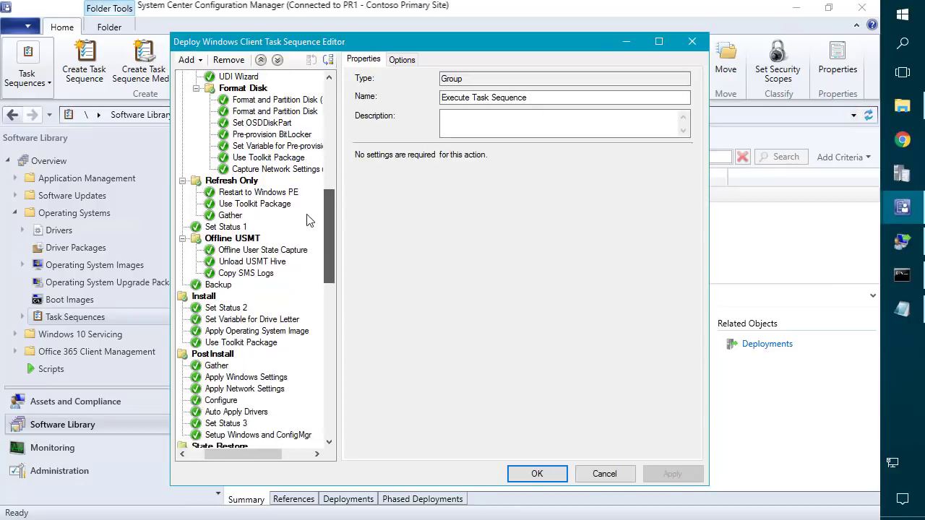
click(236, 285)
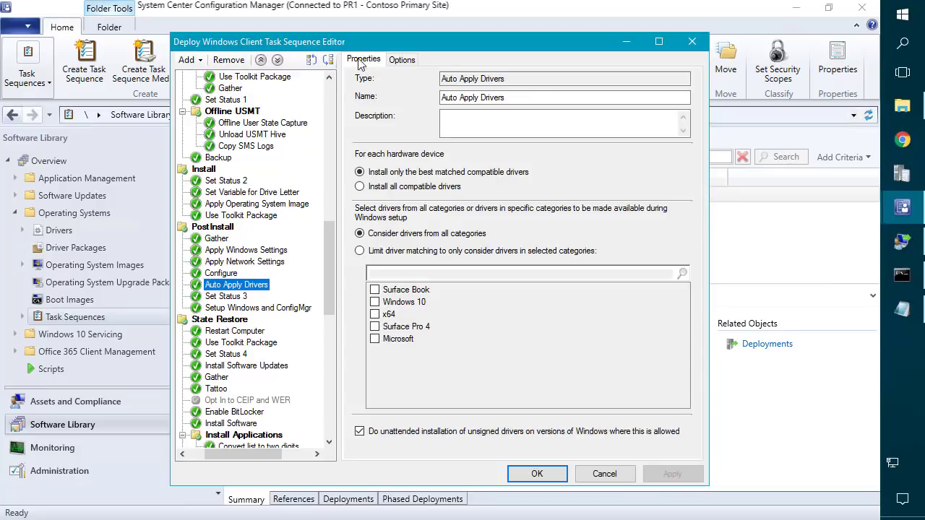
click(391, 61)
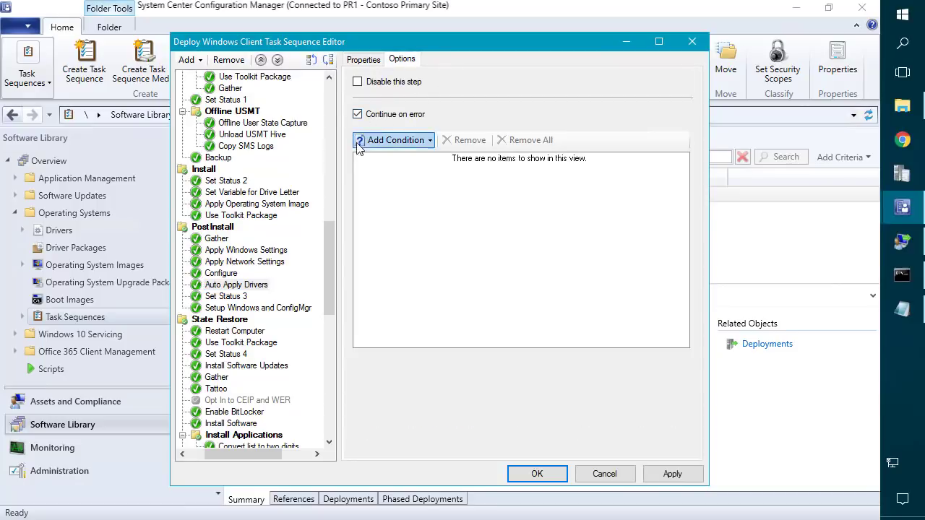
click(358, 82)
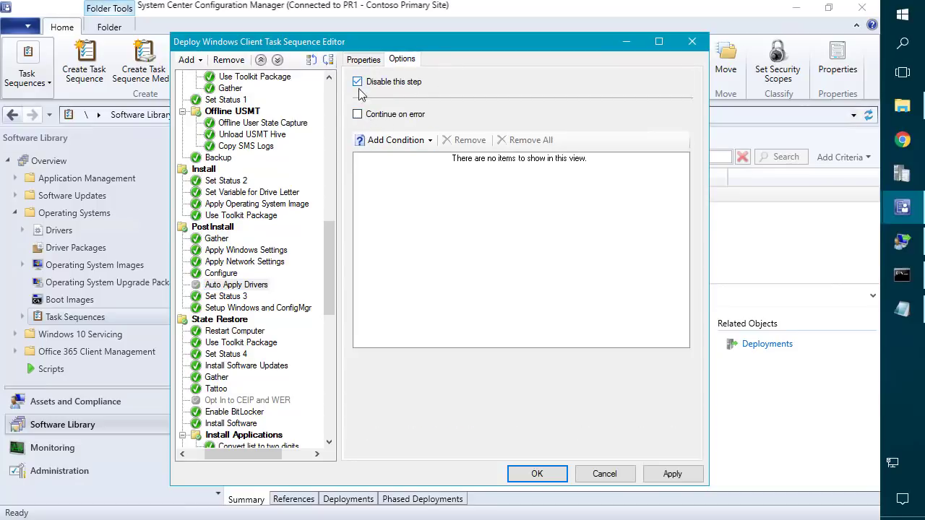
click(240, 286)
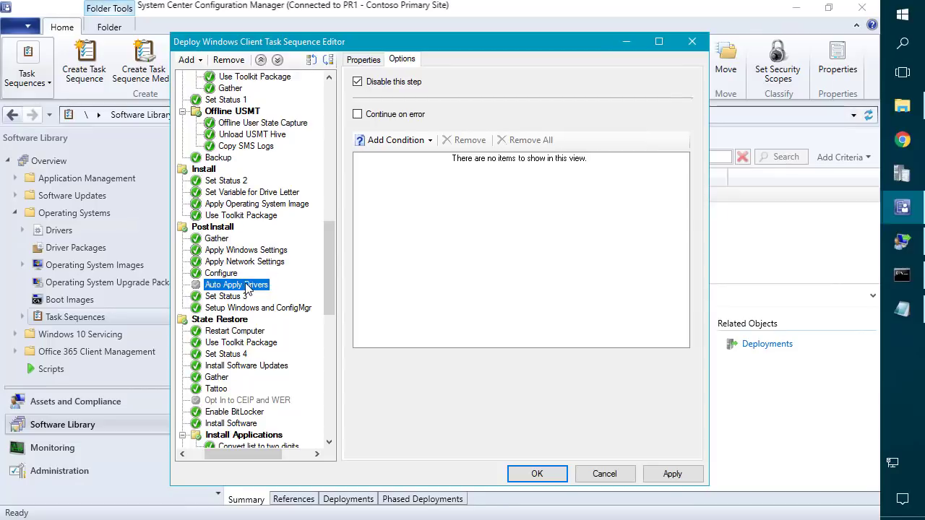
Insert a new group after Auto Apply Drivers named 'Apply Drivers - Windows 10 x64'.
click(188, 60)
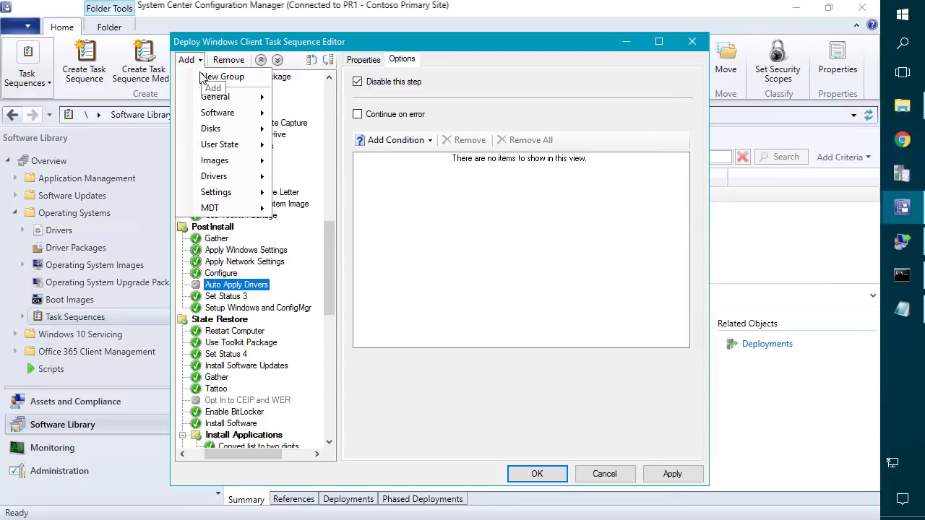
click(225, 77)
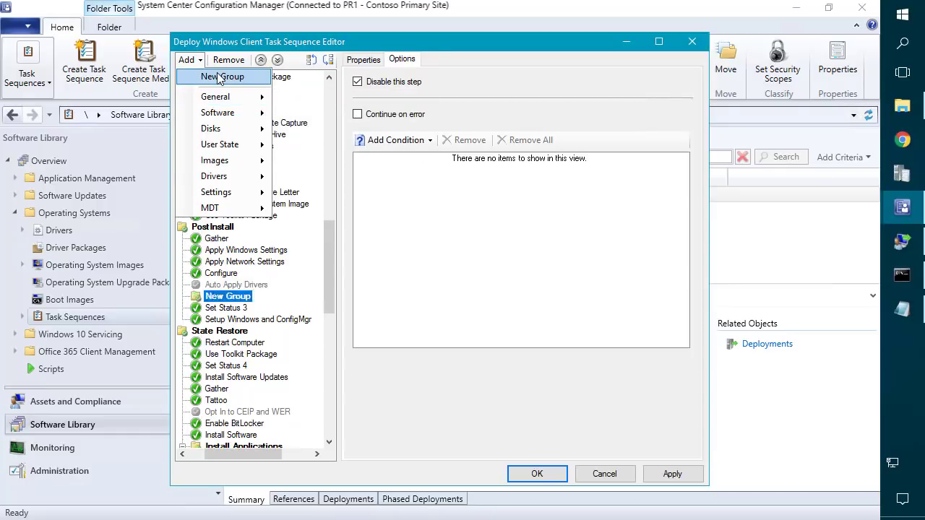
drag(489, 98, 321, 68)
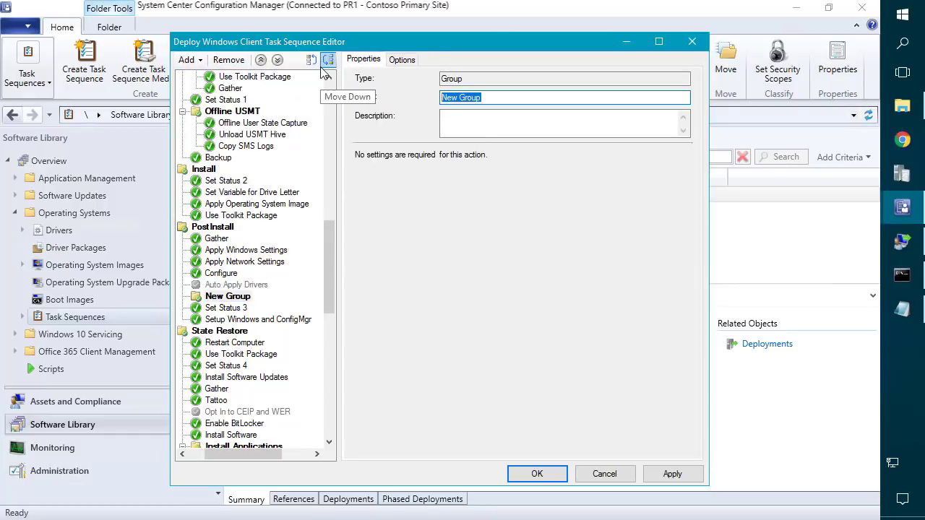
text(Apply Driver)
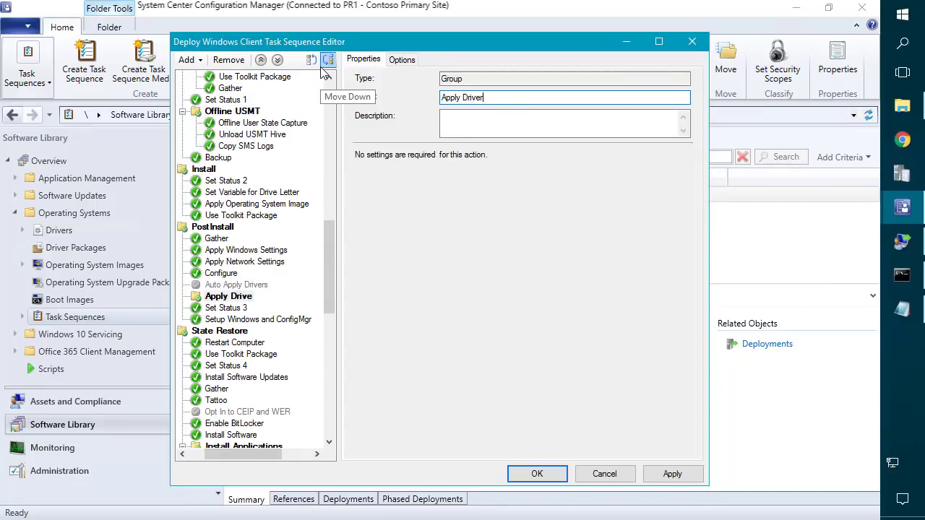
text(s - Windows 10 x64)
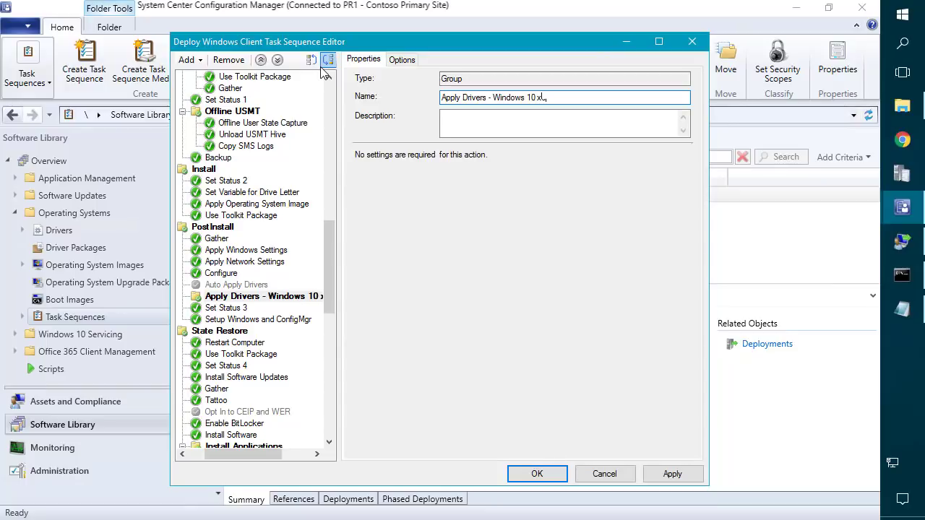
click(340, 202)
Widen the step tree and look up the Windows10Enterprisex64 name in the Notepad notes.
drag(350, 202, 391, 189)
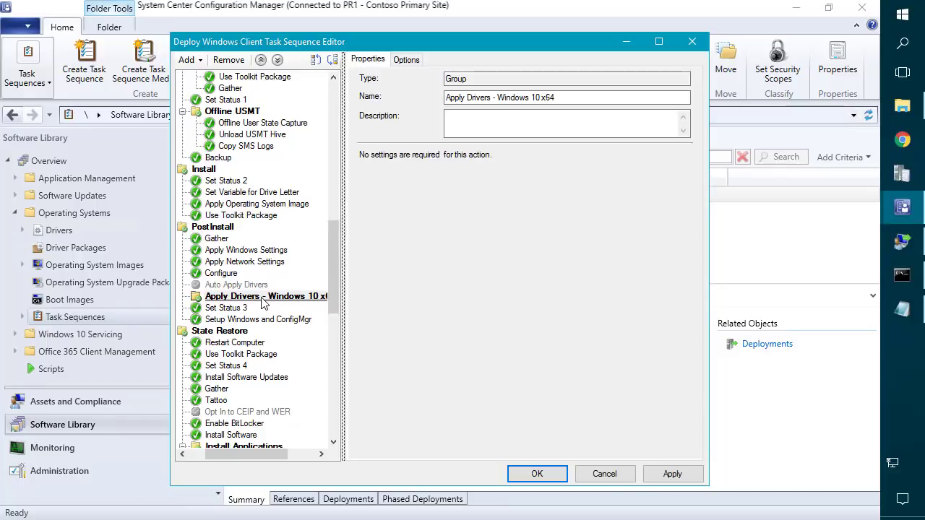
click(250, 297)
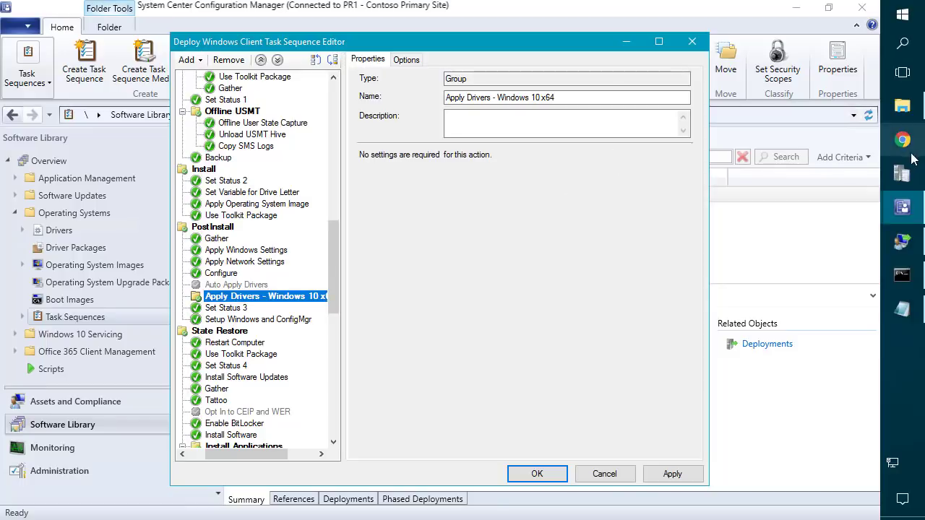
click(902, 310)
drag(208, 86, 75, 66)
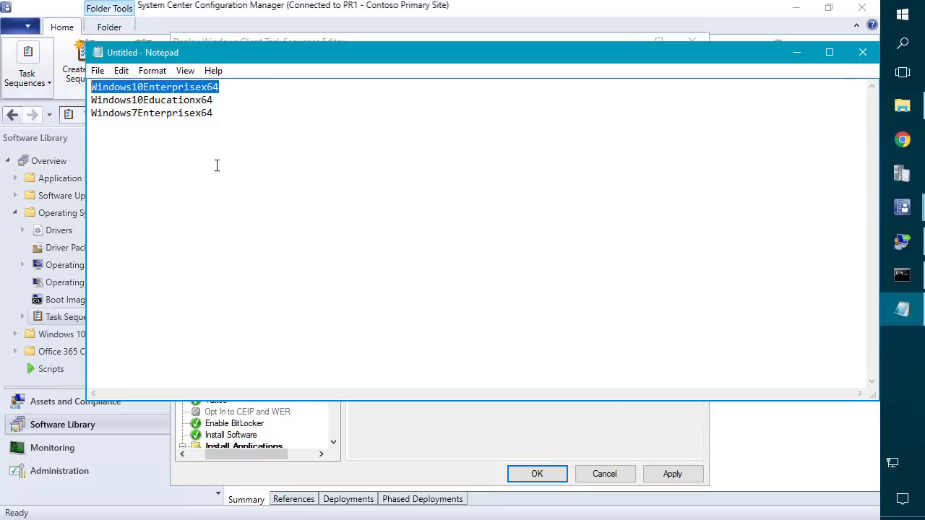
click(799, 54)
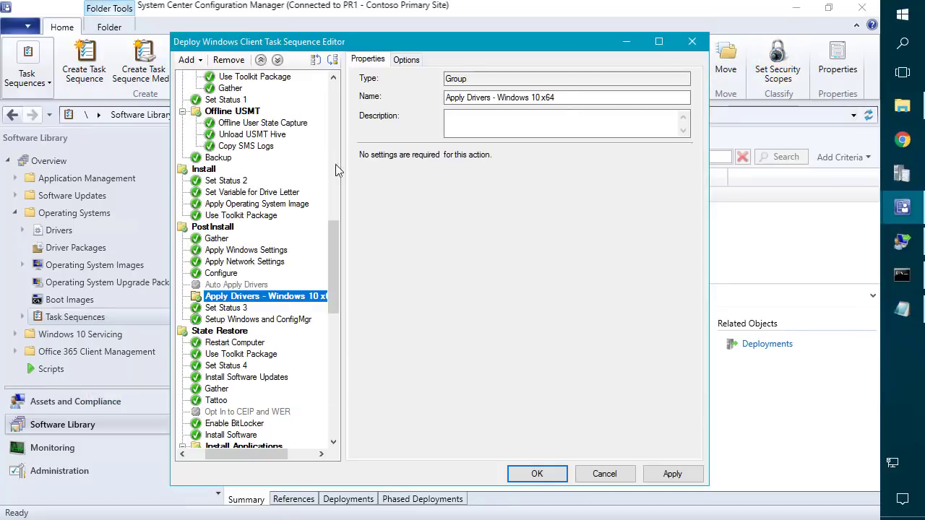
Give the Apply Drivers group an If statement that runs when any condition is true.
click(403, 62)
click(398, 140)
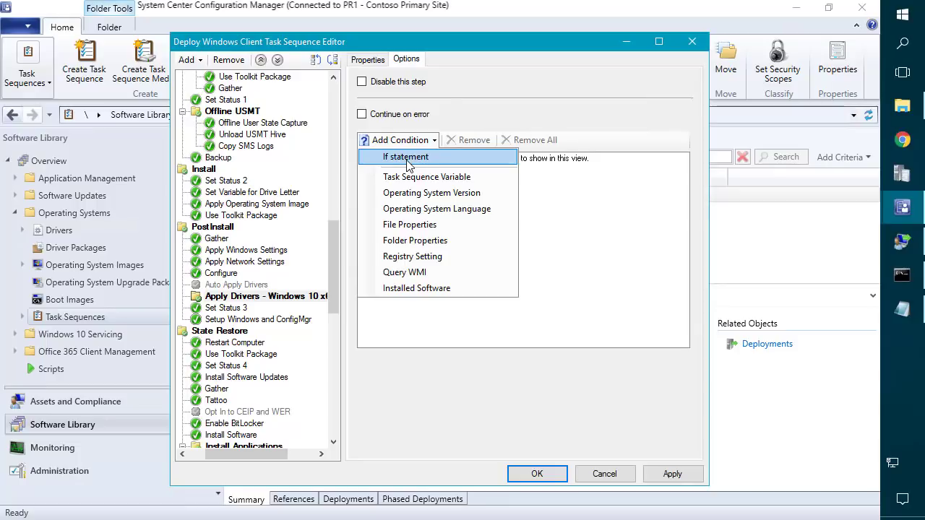
click(422, 159)
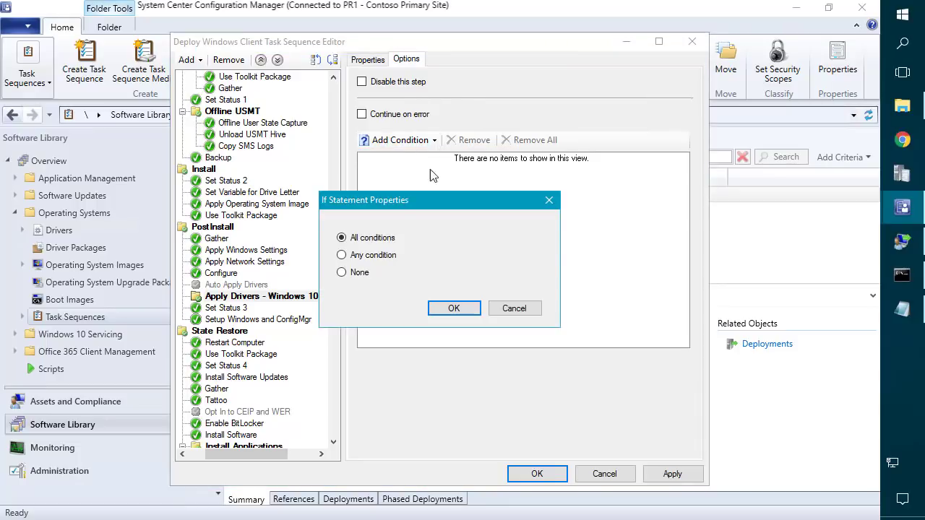
click(366, 258)
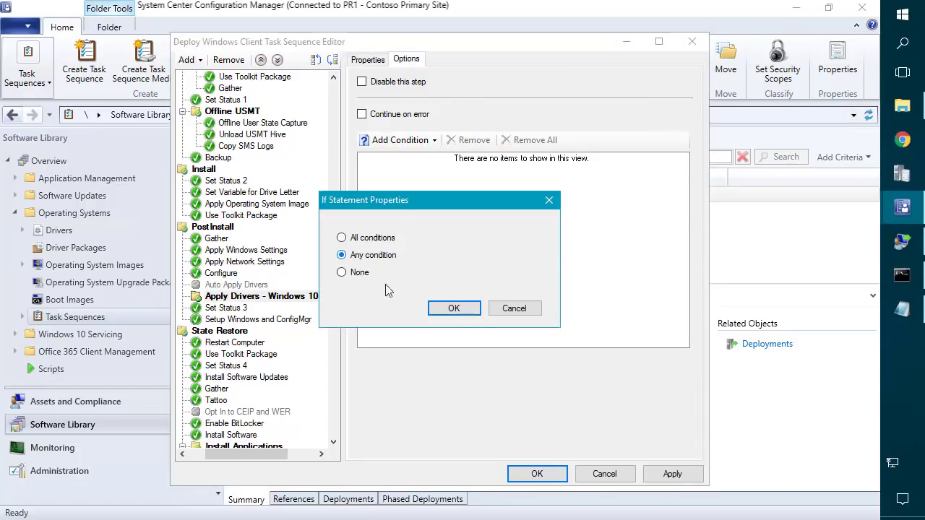
click(451, 309)
Start adding a Task Sequence Variable condition under the If statement.
click(434, 171)
click(401, 140)
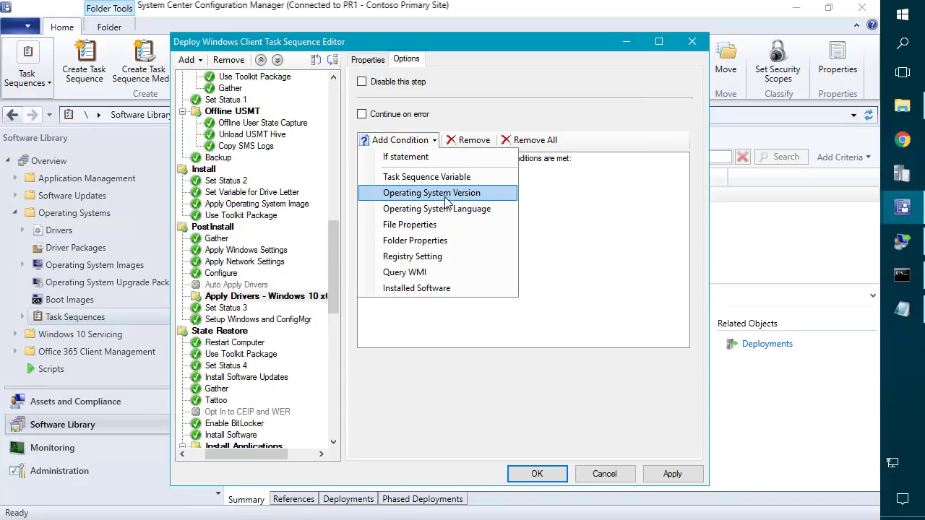
click(457, 177)
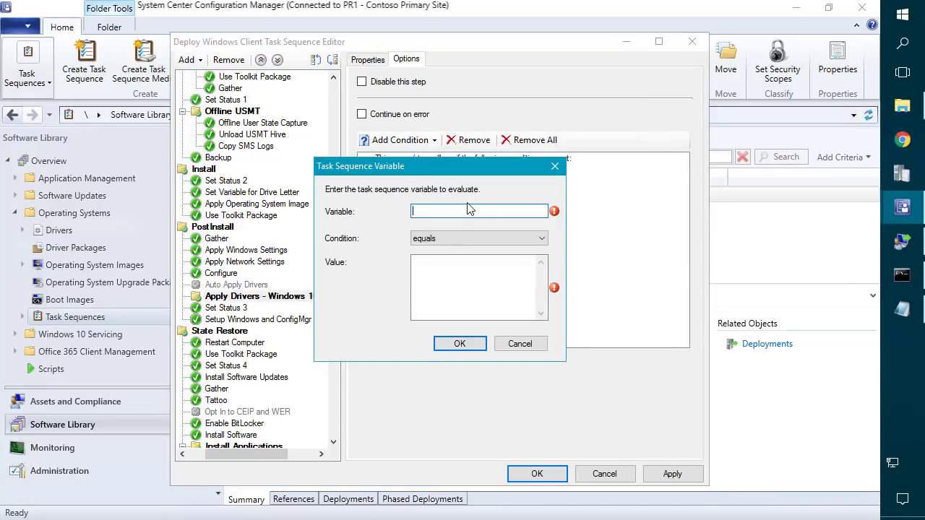
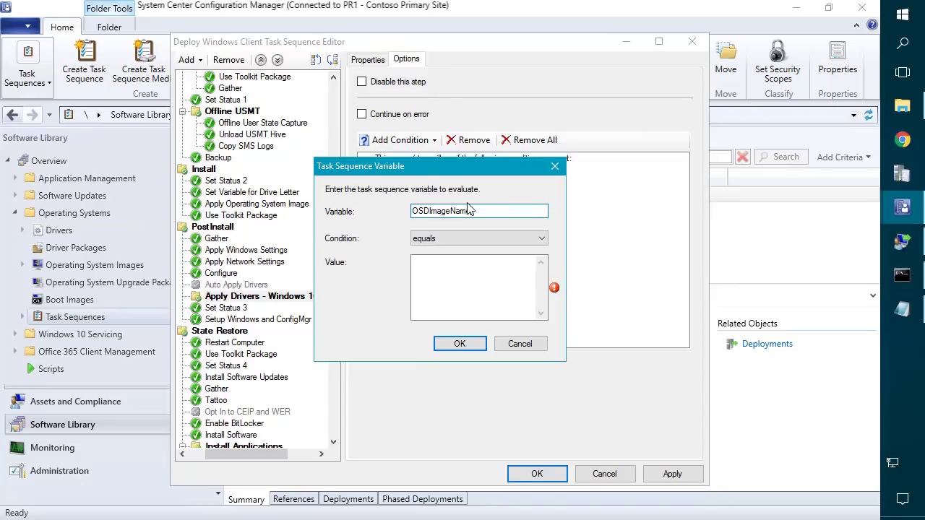
Finish the first condition with the value Windows10Enterprisex64.
key(Tab)
key(Tab)
text(Windows10Enterprisex64)
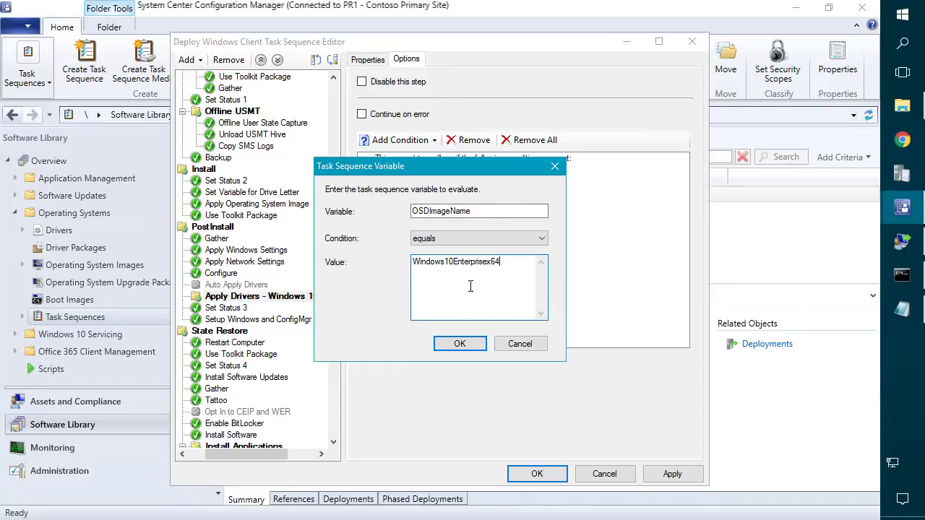
click(459, 344)
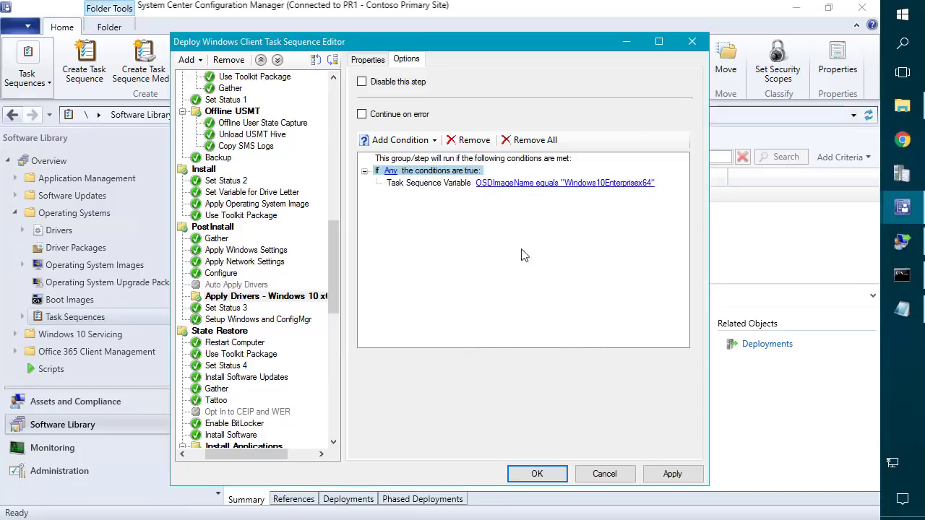
Add a second condition, OSDImageName equals Windows10Educationx64, and apply the changes.
click(902, 310)
drag(227, 103, 89, 101)
click(799, 53)
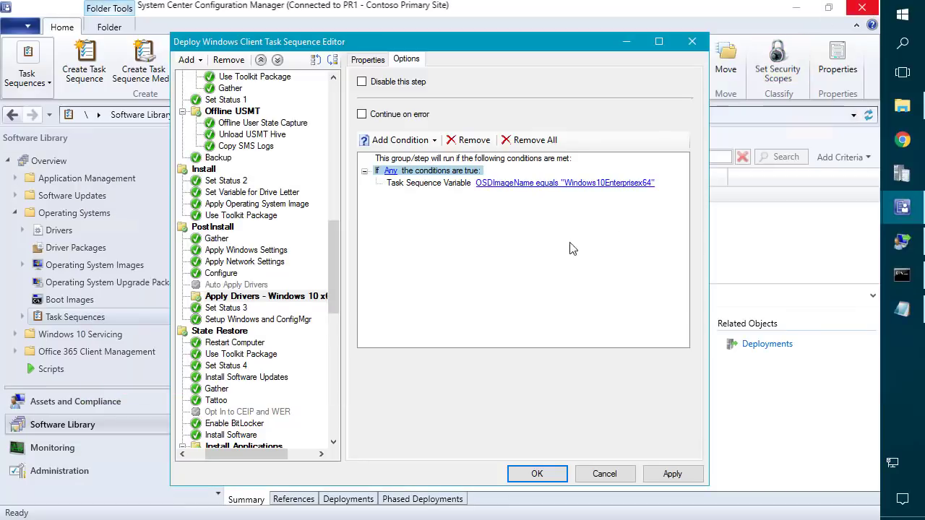
click(388, 141)
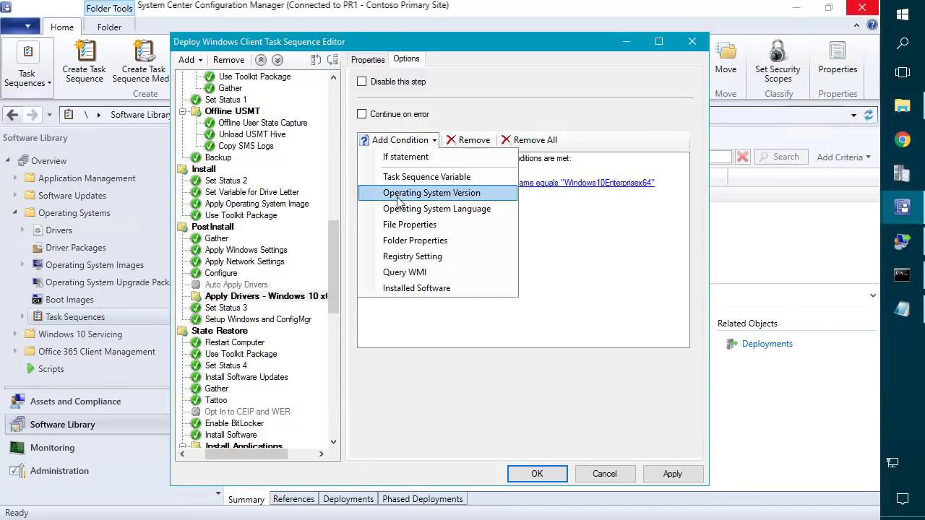
click(394, 209)
click(456, 277)
text(Windows10Educationx64)
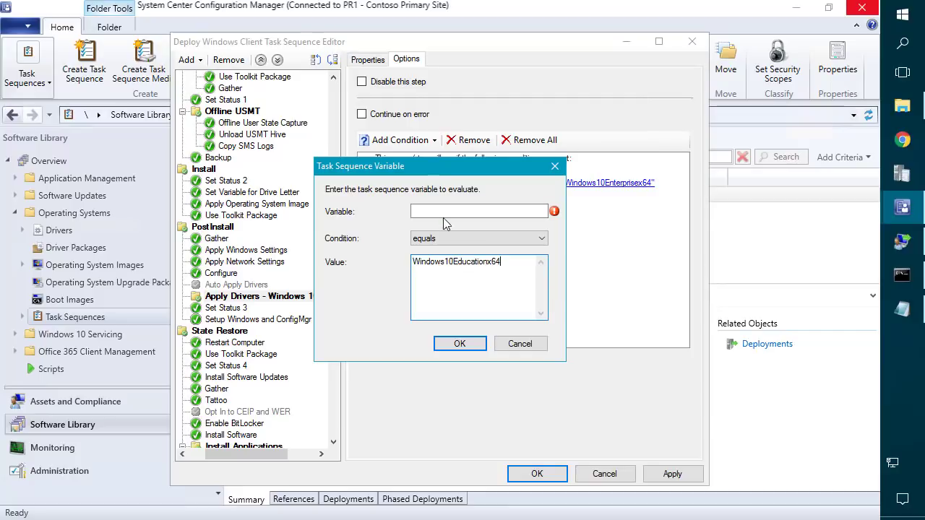
click(441, 209)
text(OSDImageName)
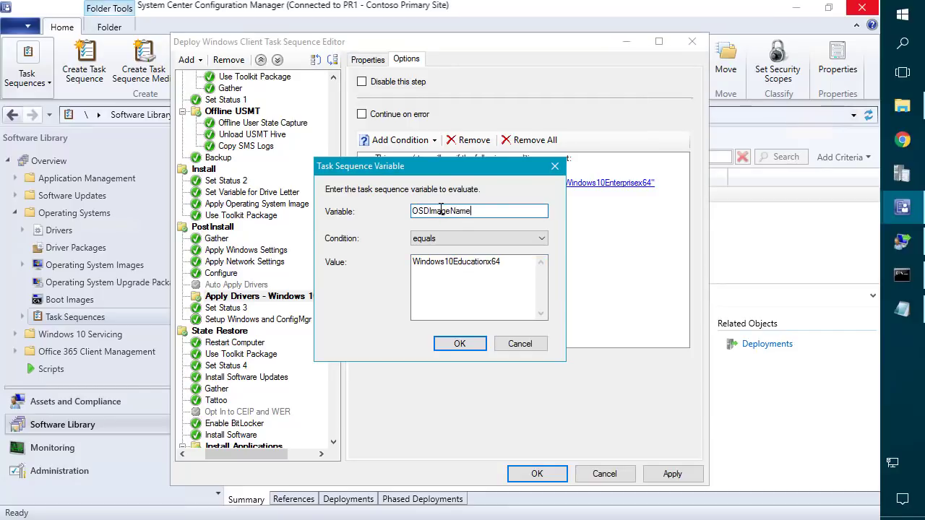
key(Return)
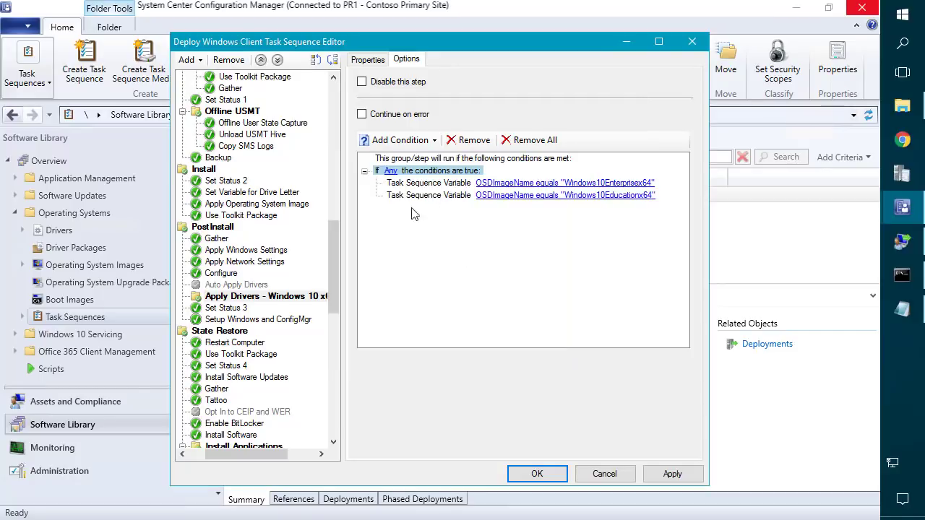
click(671, 473)
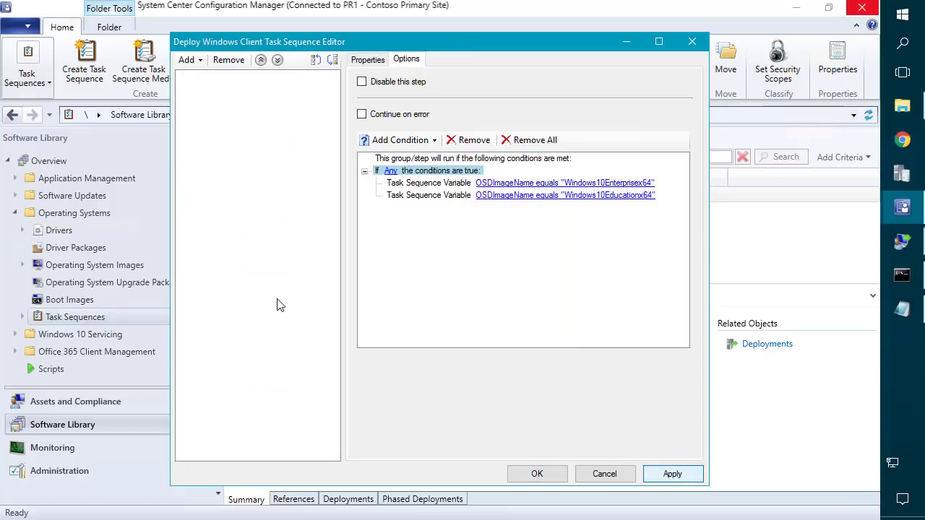
Duplicate the Apply Drivers group and move the copy up beside the original.
scroll(277, 379, down, 4)
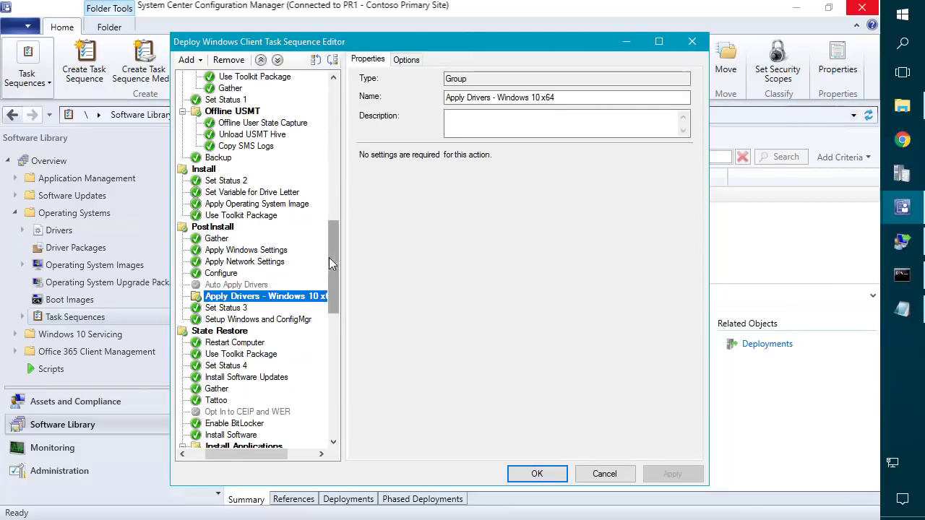
right_click(288, 302)
click(327, 326)
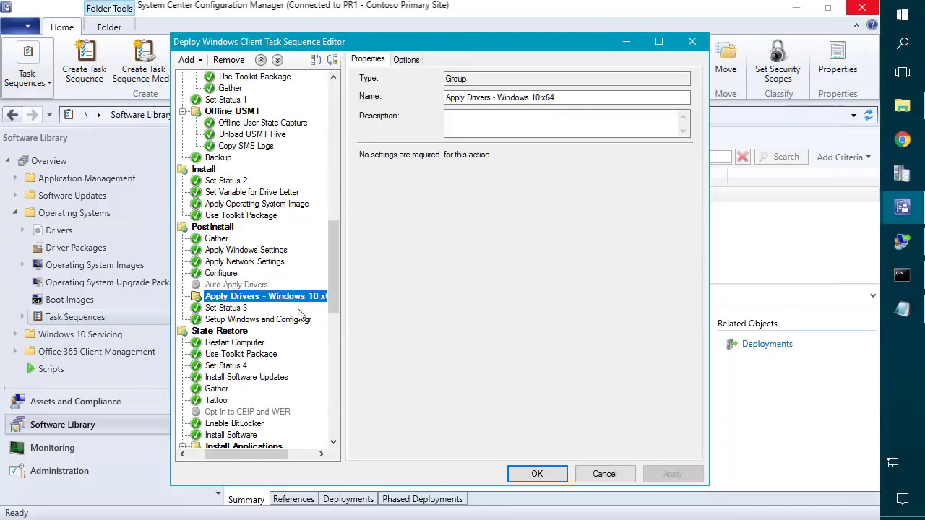
right_click(281, 302)
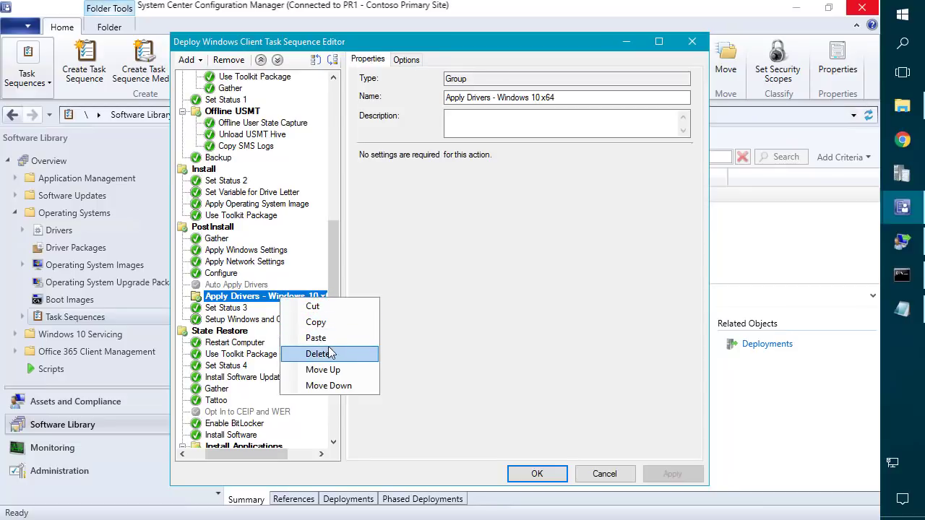
click(330, 338)
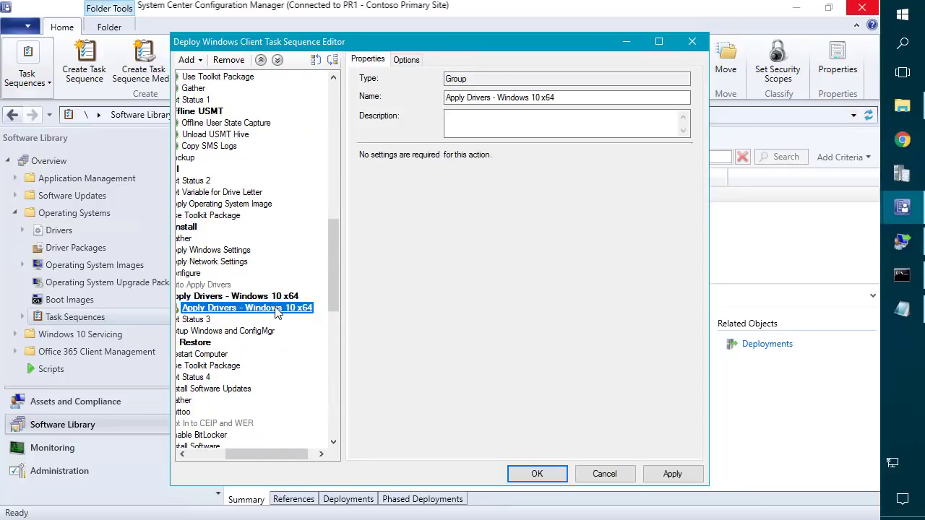
mouse_move(267, 454)
mouse_down()
mouse_move(247, 448)
mouse_move(254, 442)
mouse_up()
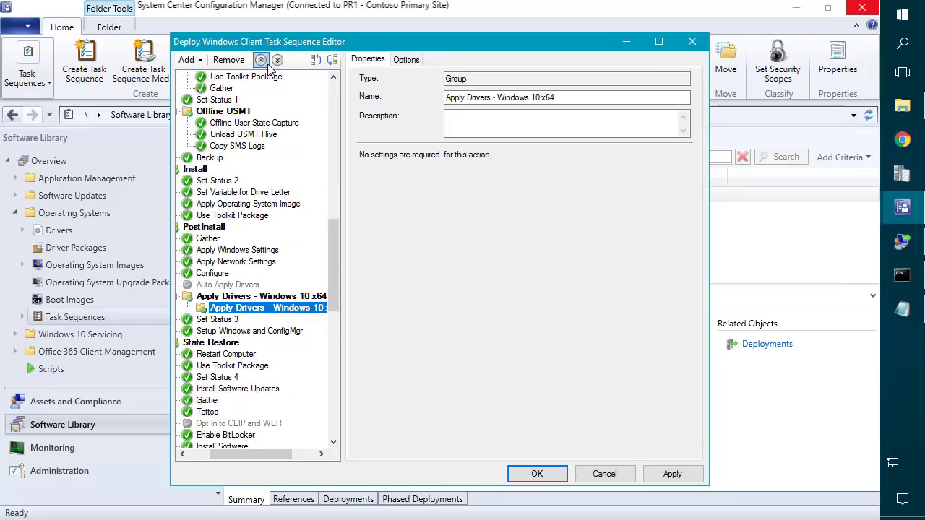
click(331, 61)
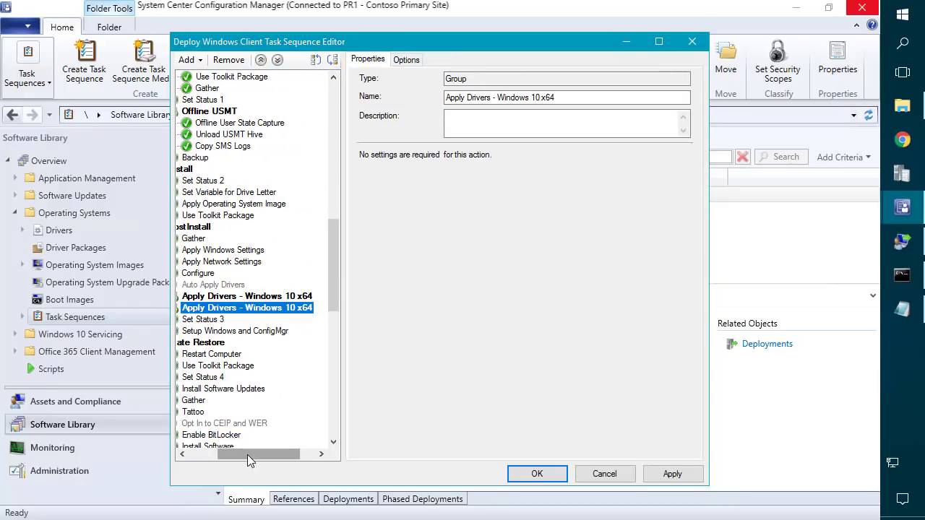
drag(233, 455, 229, 455)
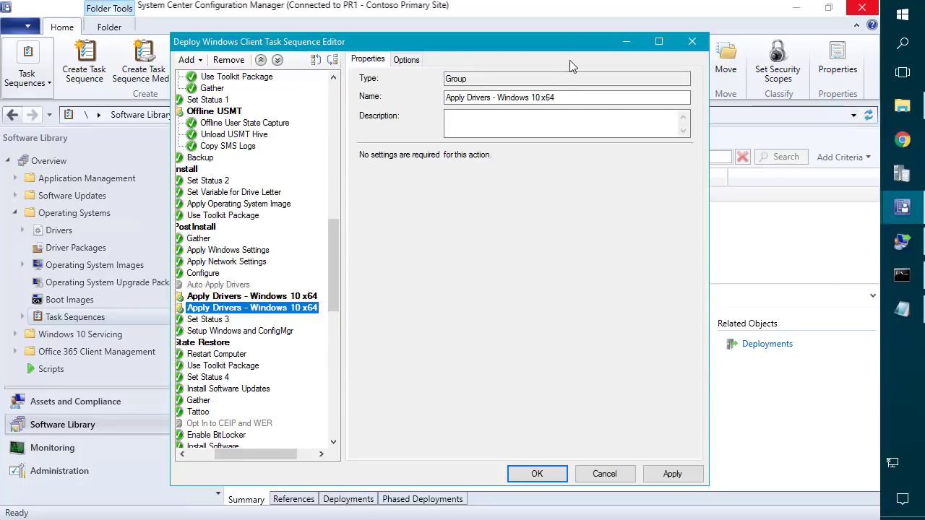
Rename the copied group to Apply Drivers - Windows 7 x64.
double_click(538, 97)
key(BackSpace)
text(7)
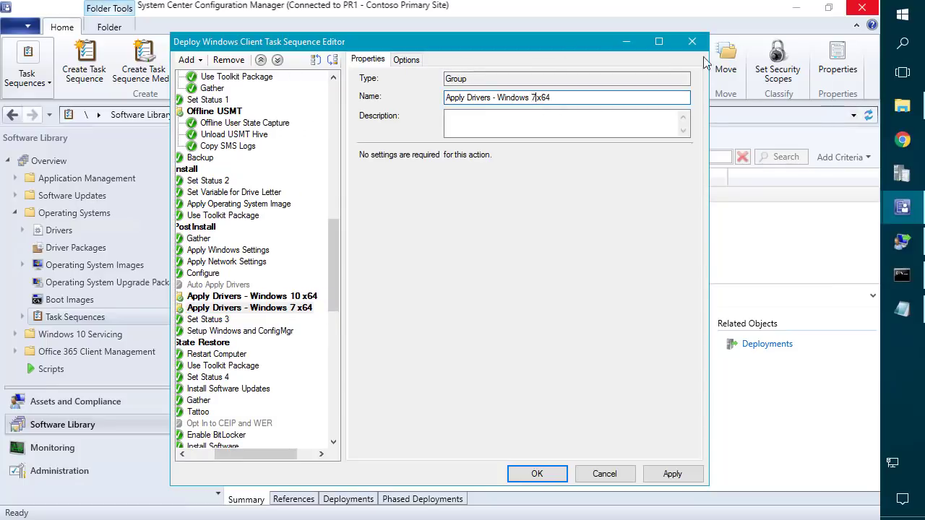
Copy Windows7Enterprisex64 from the notes and delete the copy's Windows10Educationx64 condition.
click(903, 310)
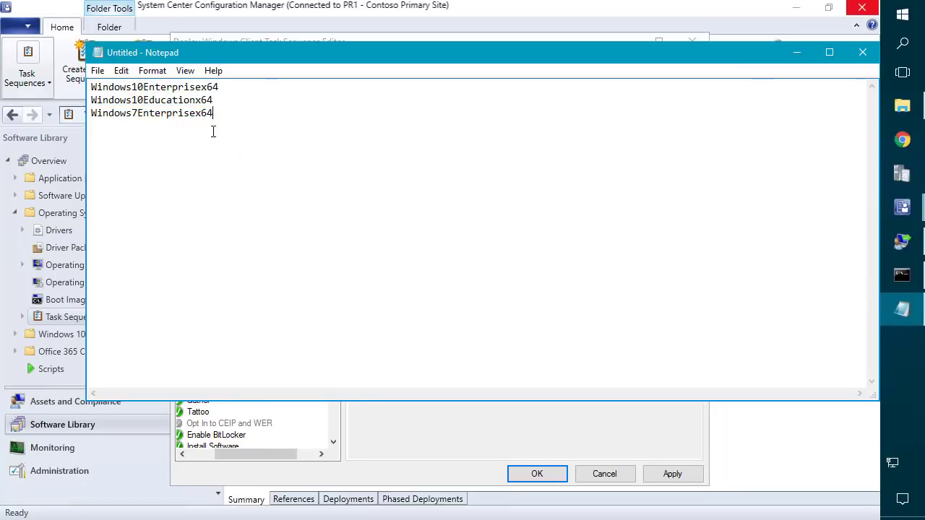
drag(213, 130, 49, 124)
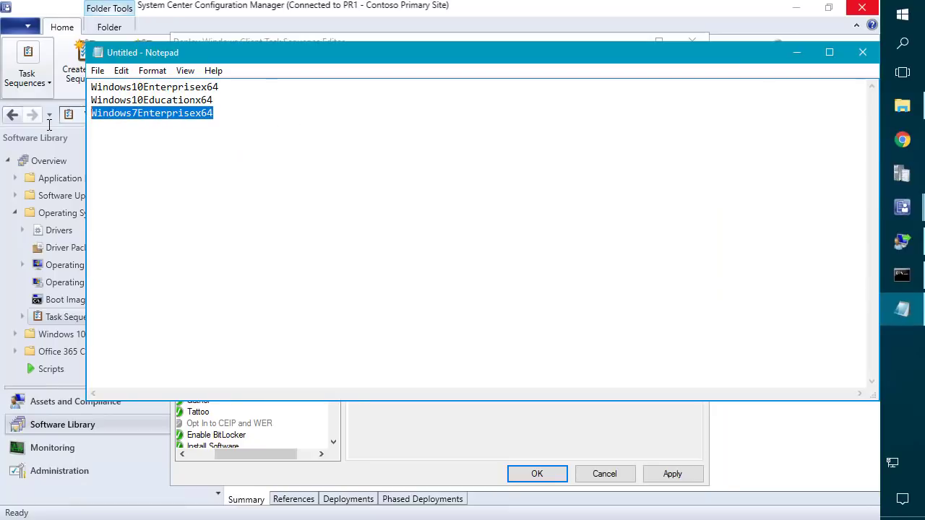
click(796, 52)
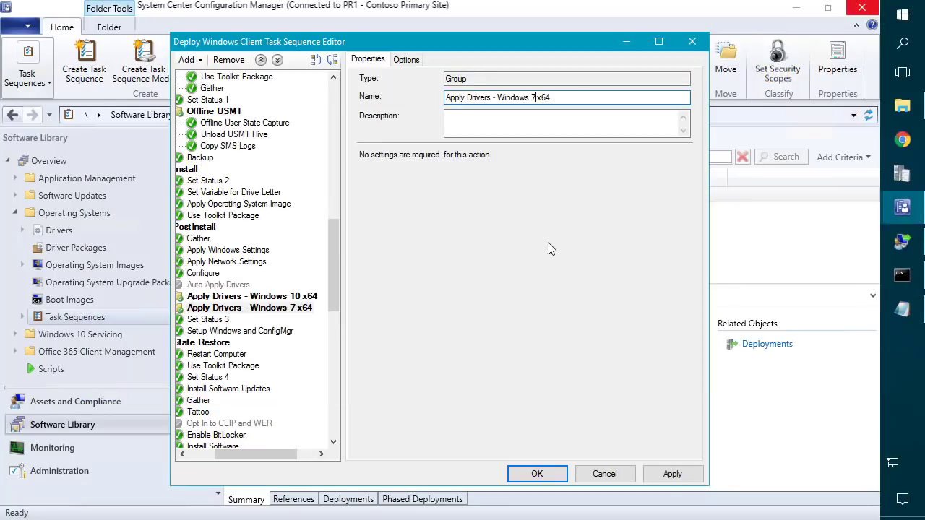
click(405, 59)
click(436, 196)
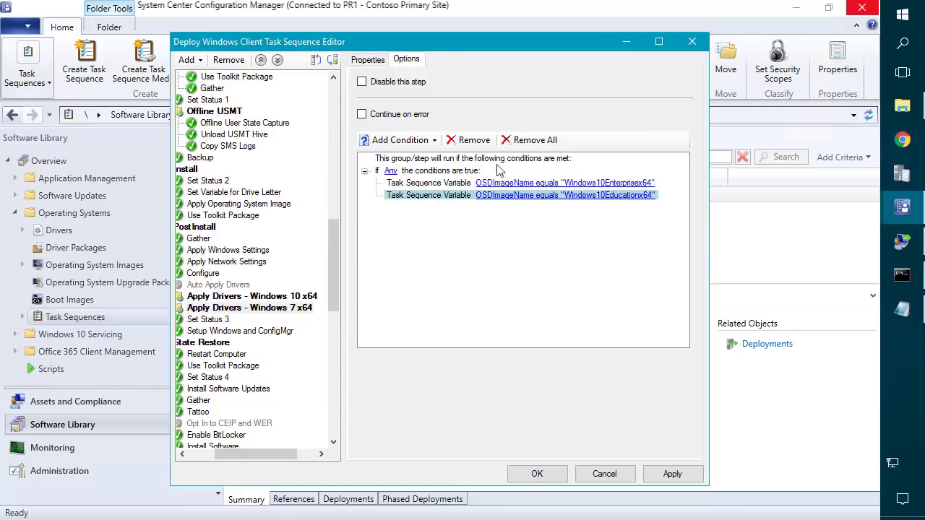
click(534, 140)
click(514, 318)
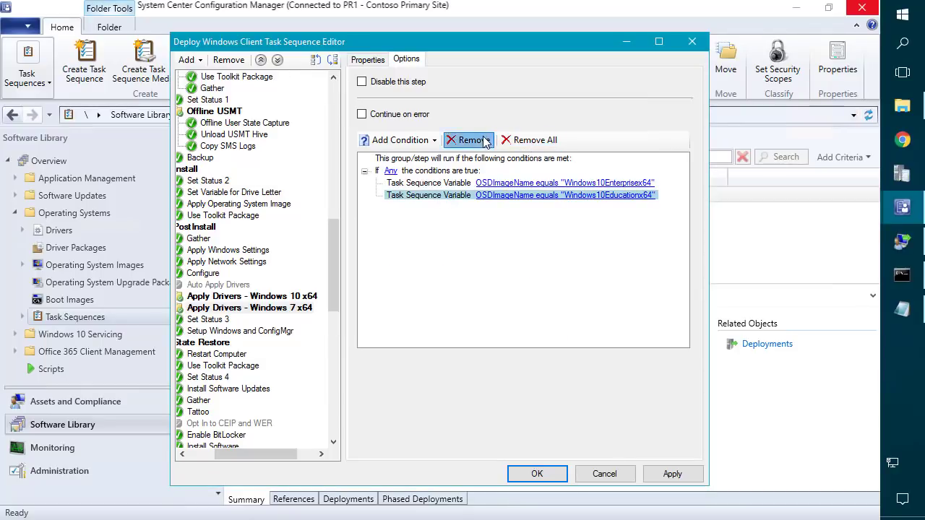
click(470, 140)
click(467, 318)
Change the remaining condition's value to Windows7Enterprisex64 and apply.
click(513, 185)
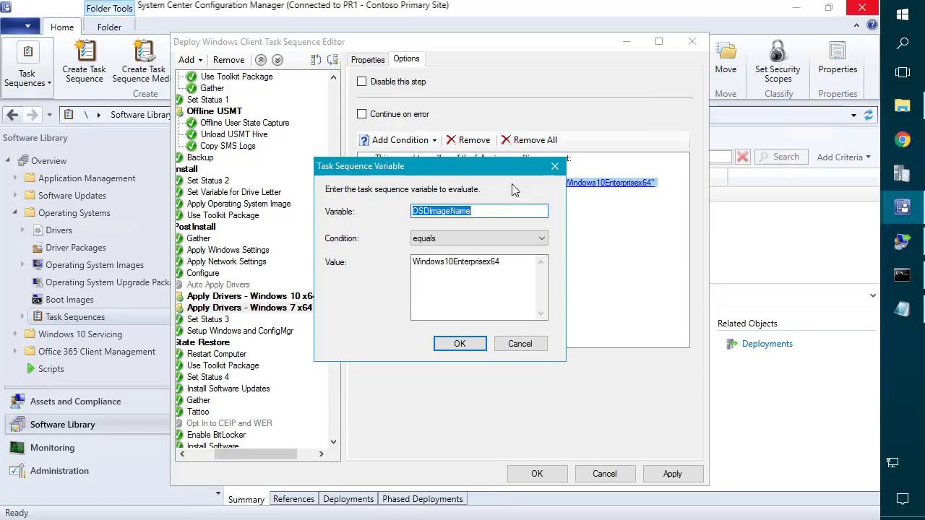
drag(514, 272, 410, 329)
key(ctrl+v)
click(460, 344)
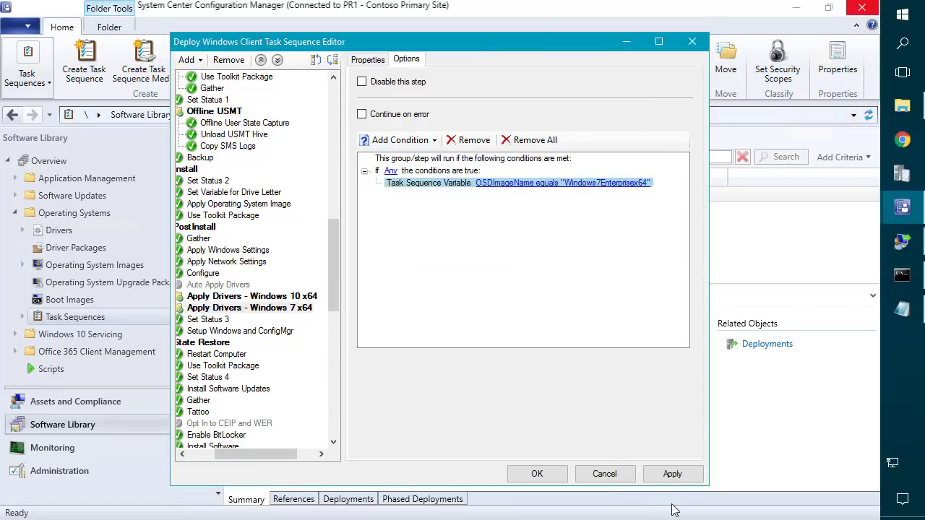
click(673, 474)
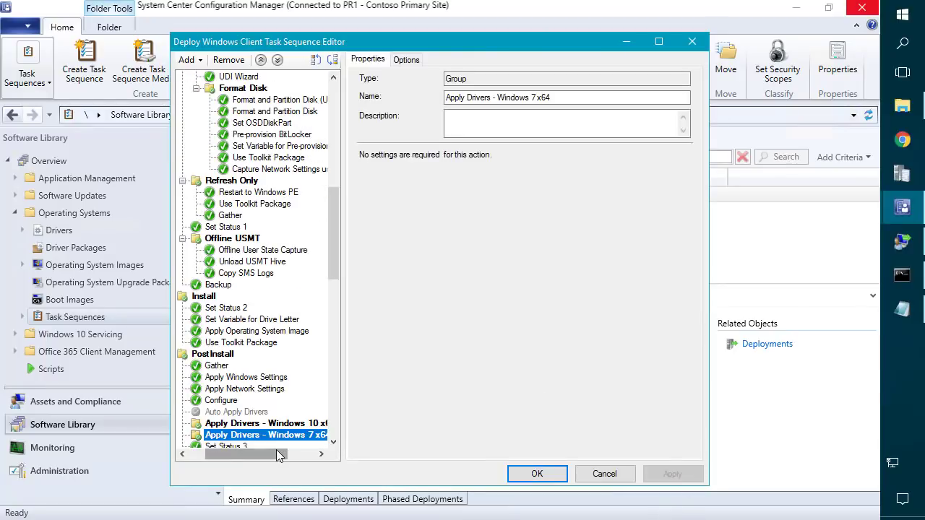
Review the Windows 10 x64 and Windows 7 x64 driver groups in the step tree.
drag(276, 451, 237, 449)
drag(336, 253, 335, 287)
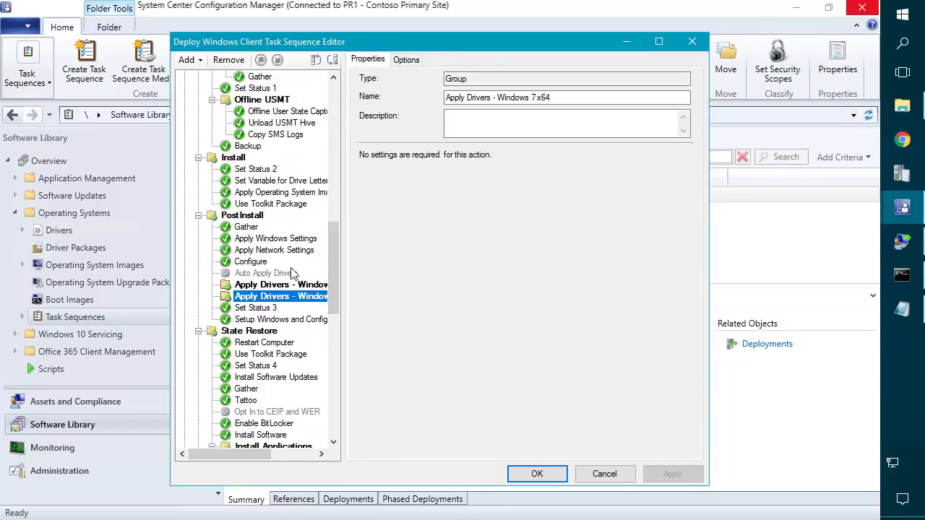
click(289, 285)
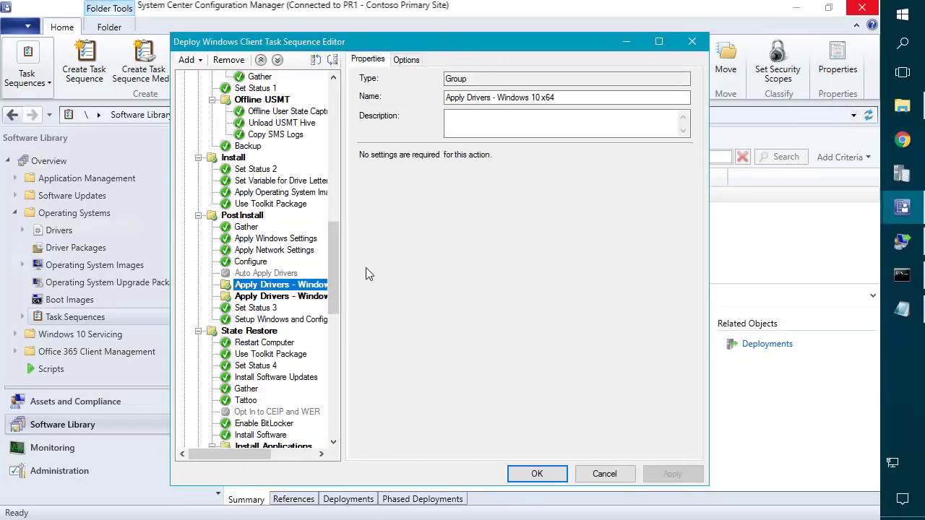
click(290, 296)
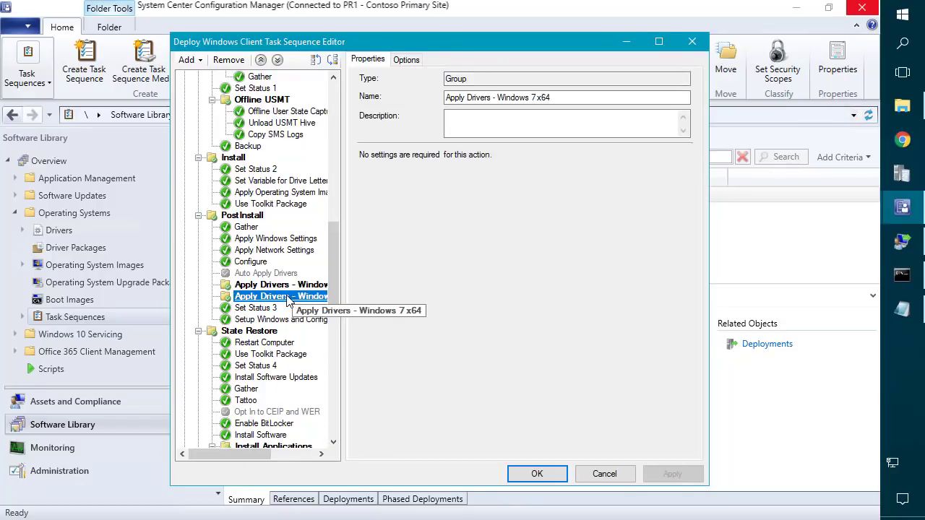
click(304, 286)
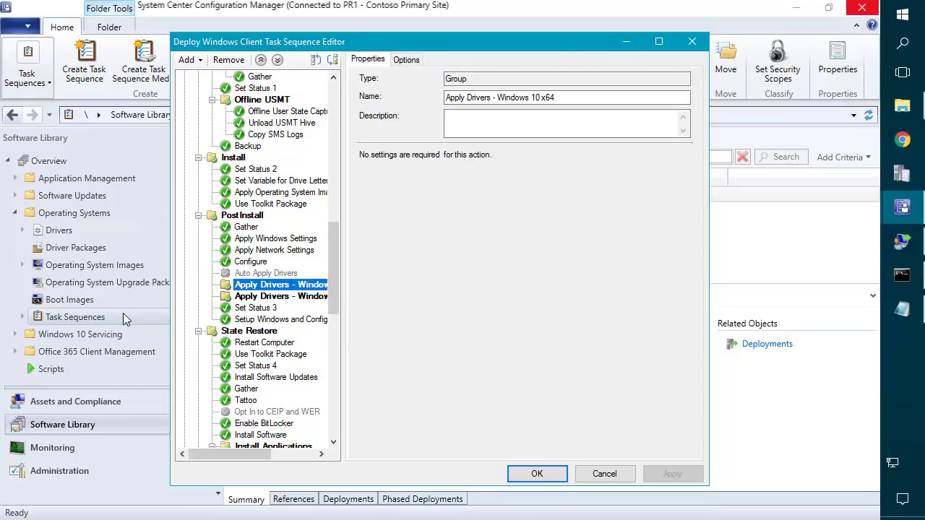
click(100, 320)
Open the Windows 10 x64 1803 task sequence and copy its Surface Book driver step.
double_click(96, 320)
click(84, 334)
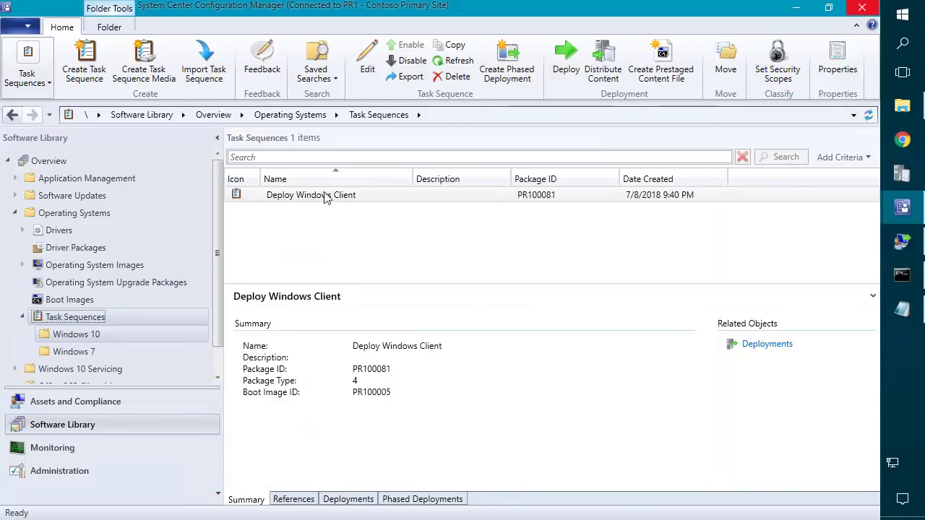
right_click(298, 200)
click(192, 205)
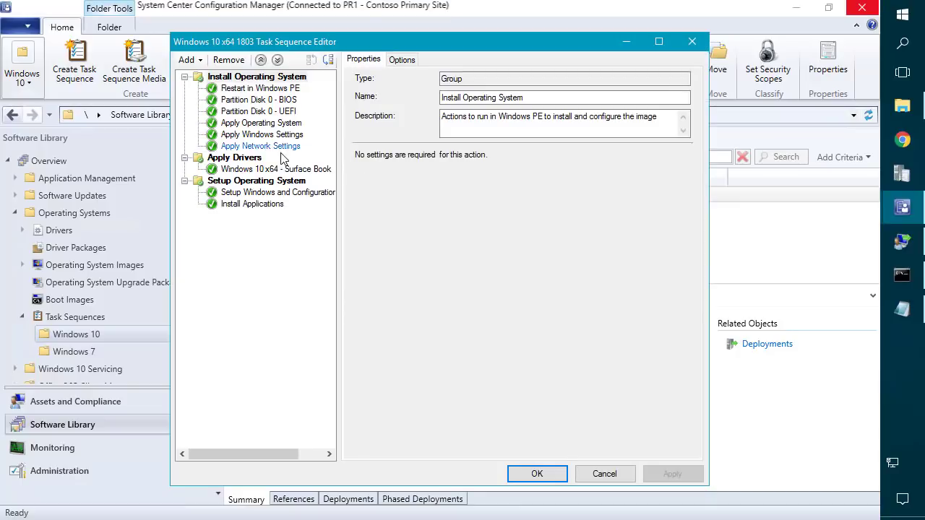
click(258, 172)
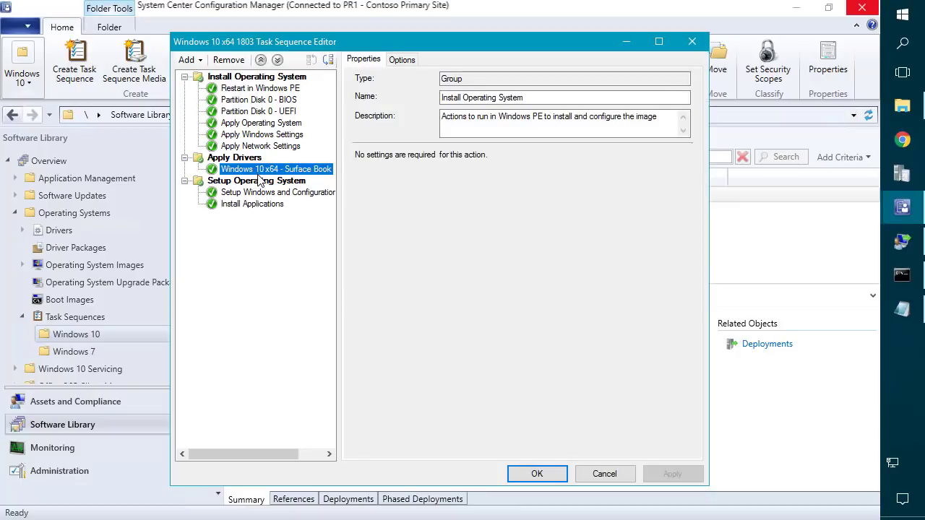
right_click(260, 178)
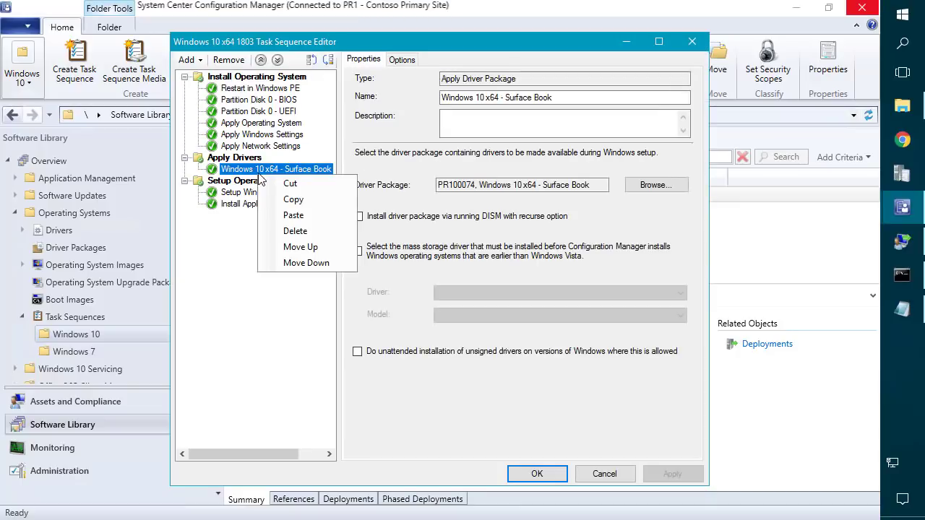
click(298, 201)
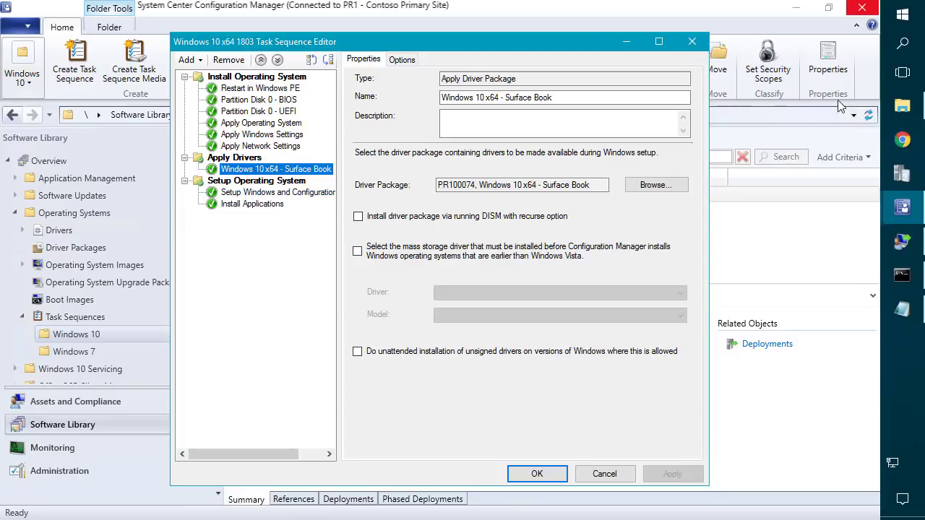
Paste the Surface Book step into Deploy Windows Client's Apply Drivers - Windows 10 x64 group.
click(626, 41)
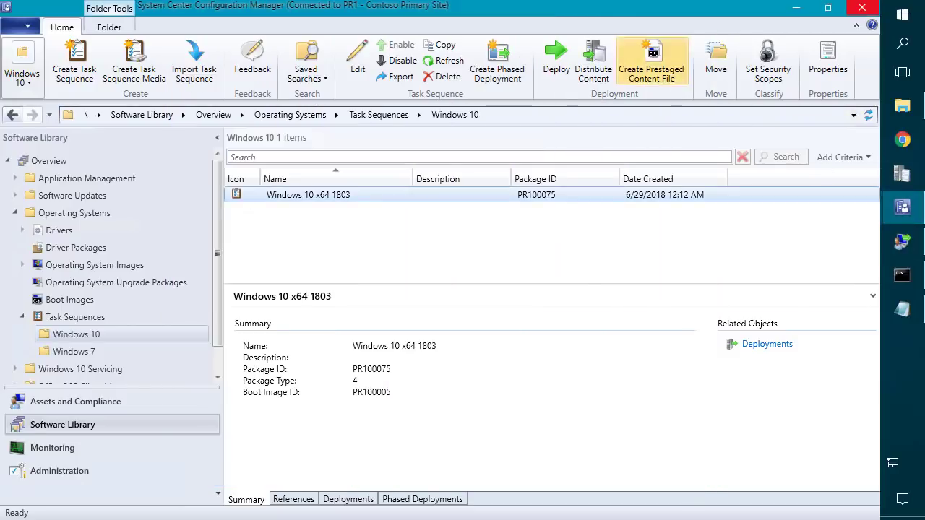
mouse_move(917, 215)
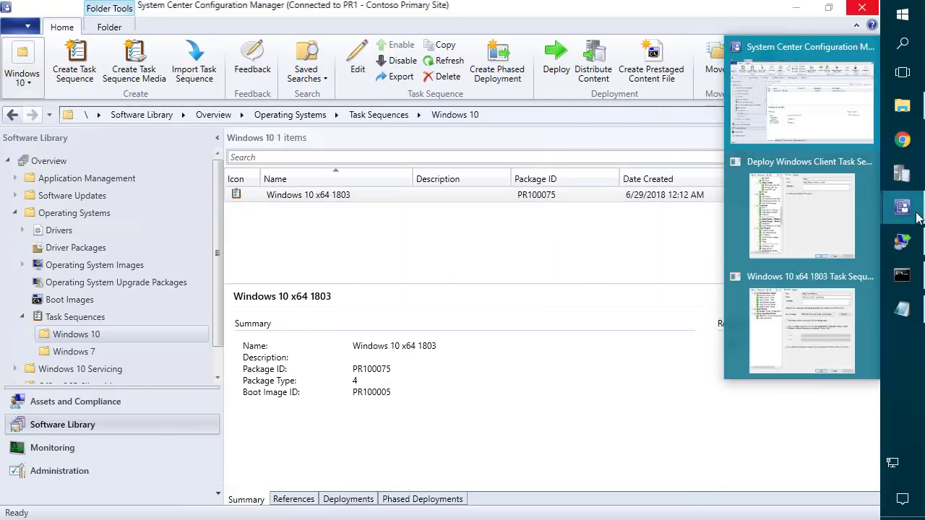
click(808, 211)
right_click(276, 289)
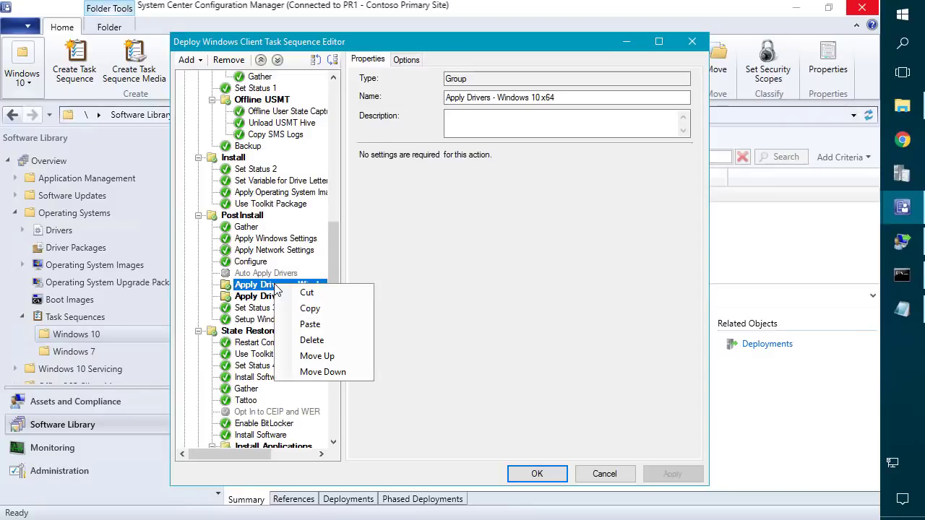
click(316, 326)
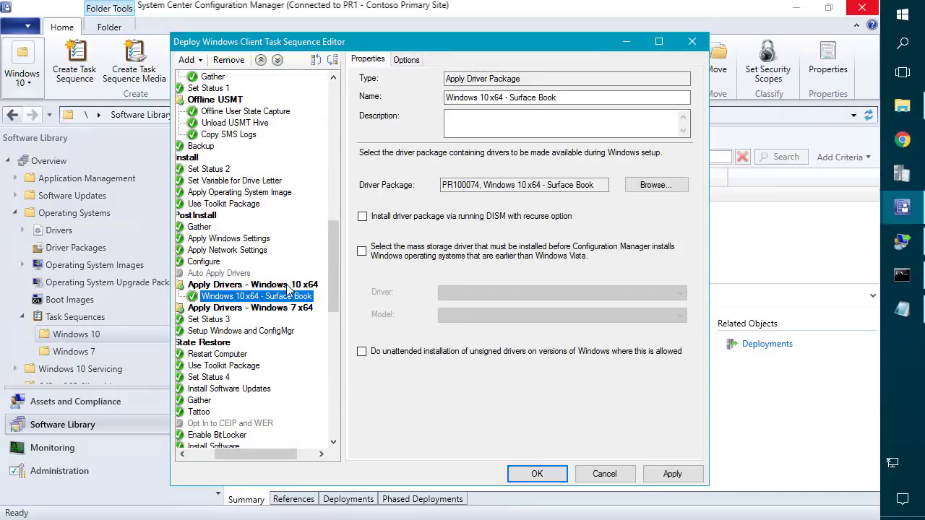
Inspect the pasted step's WMI query condition matching model like %Surface Book%.
click(407, 60)
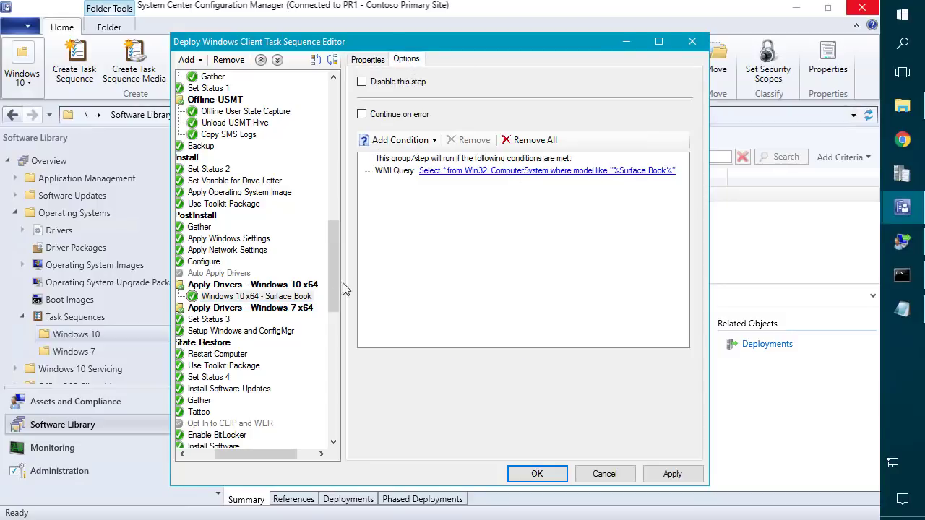
drag(261, 454, 235, 443)
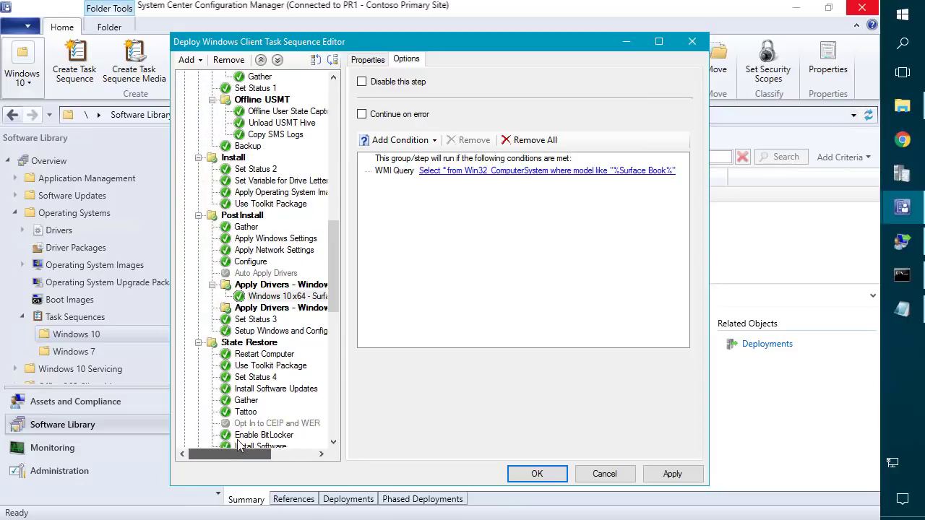
click(280, 286)
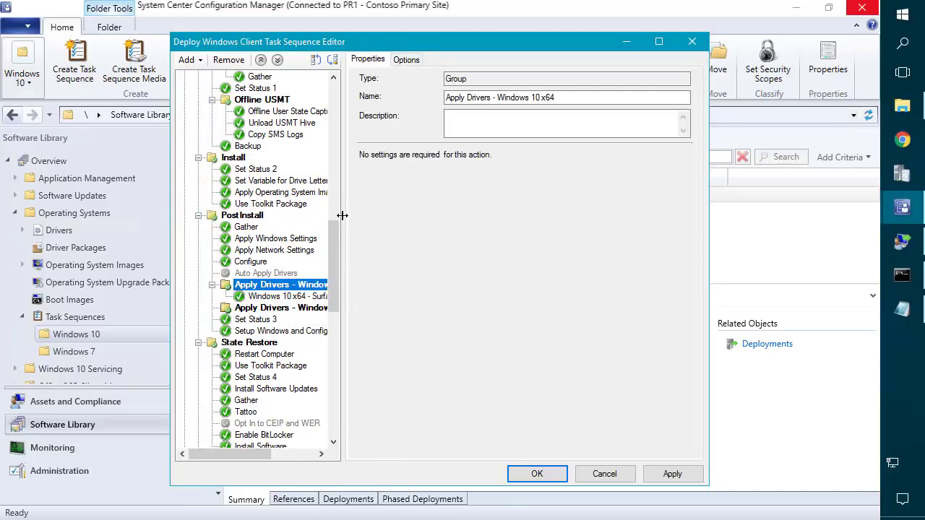
drag(341, 214, 369, 217)
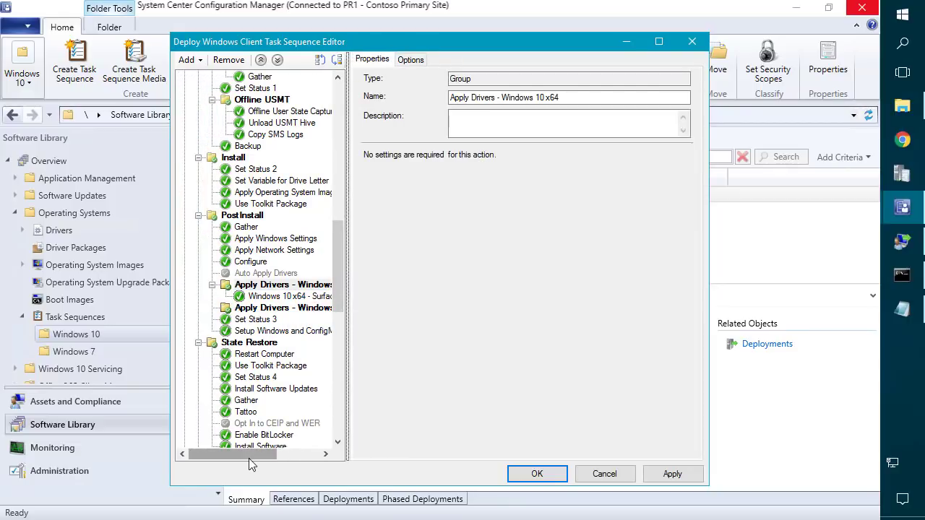
drag(254, 457, 273, 456)
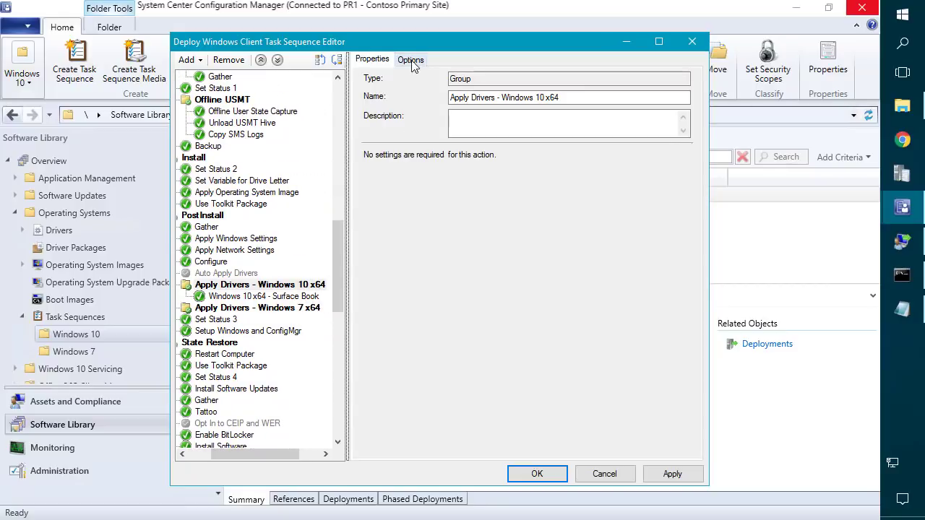
click(297, 296)
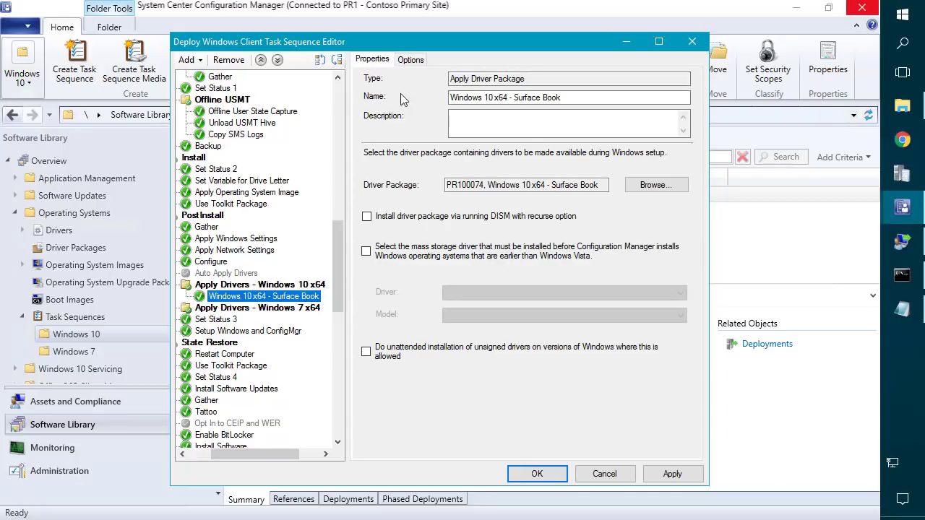
click(410, 63)
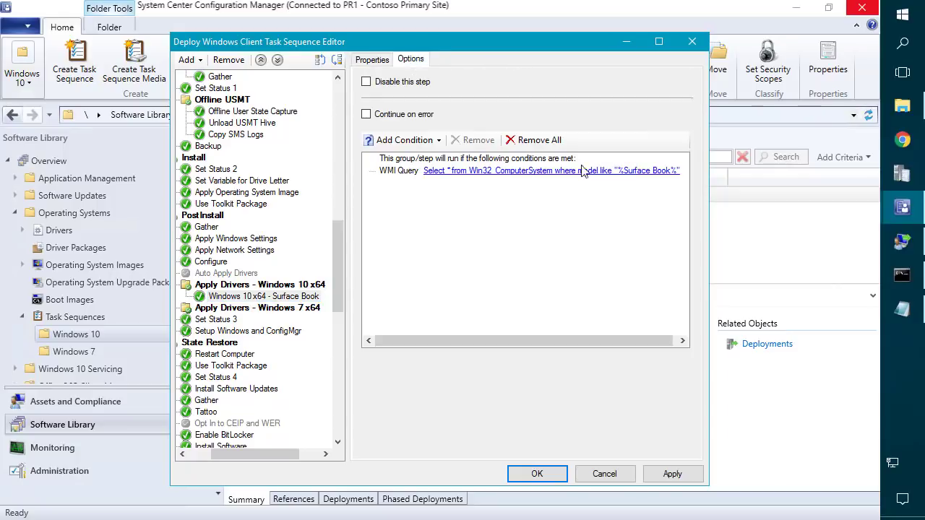
drag(239, 454, 215, 454)
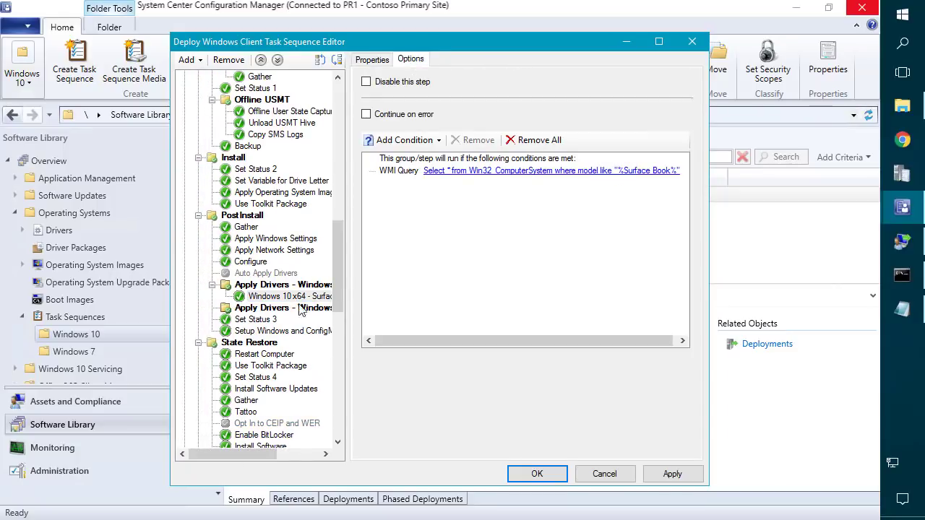
Copy the Apply Windows Settings step.
click(278, 239)
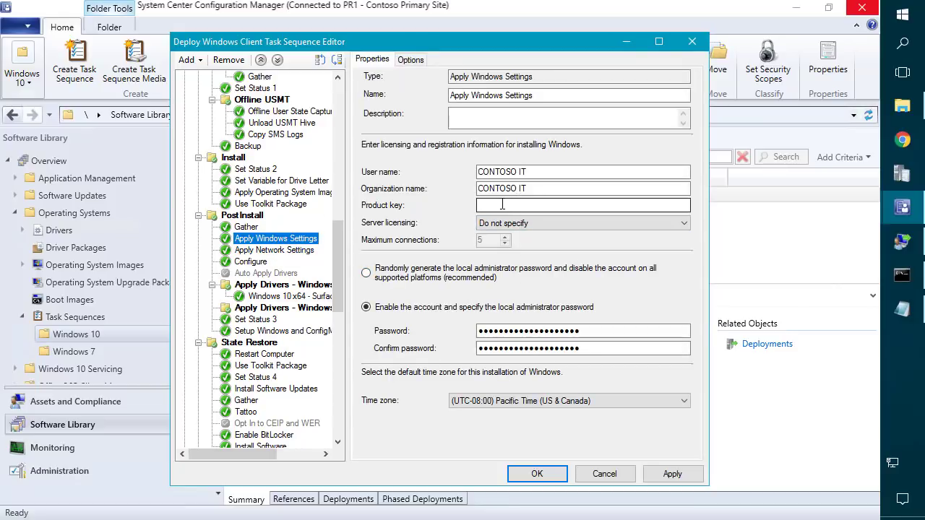
right_click(270, 239)
click(282, 238)
right_click(282, 237)
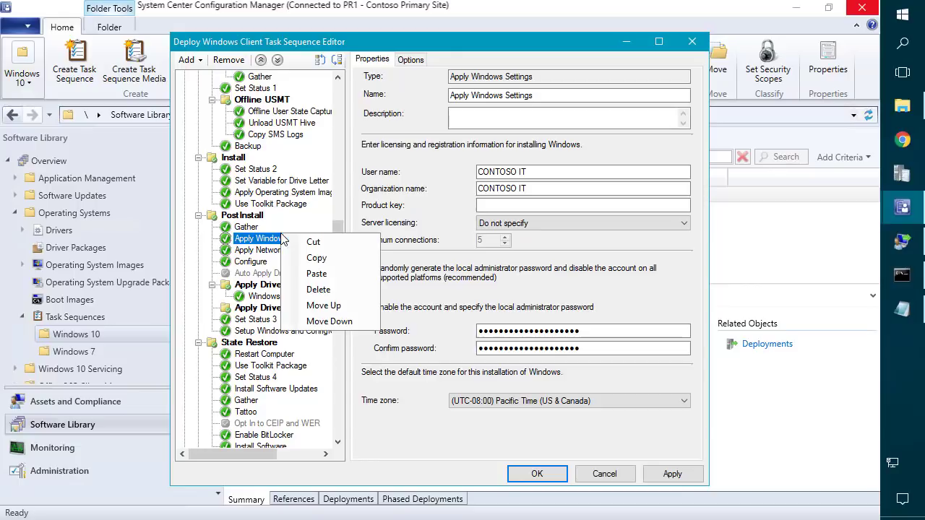
Paste a second Apply Windows Settings step and label the first one Win10x64.
click(311, 275)
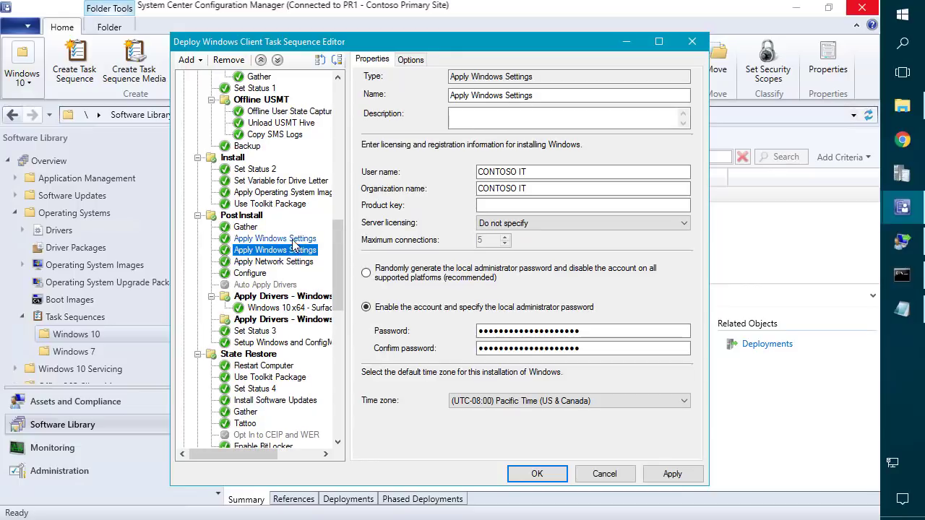
click(293, 239)
click(542, 99)
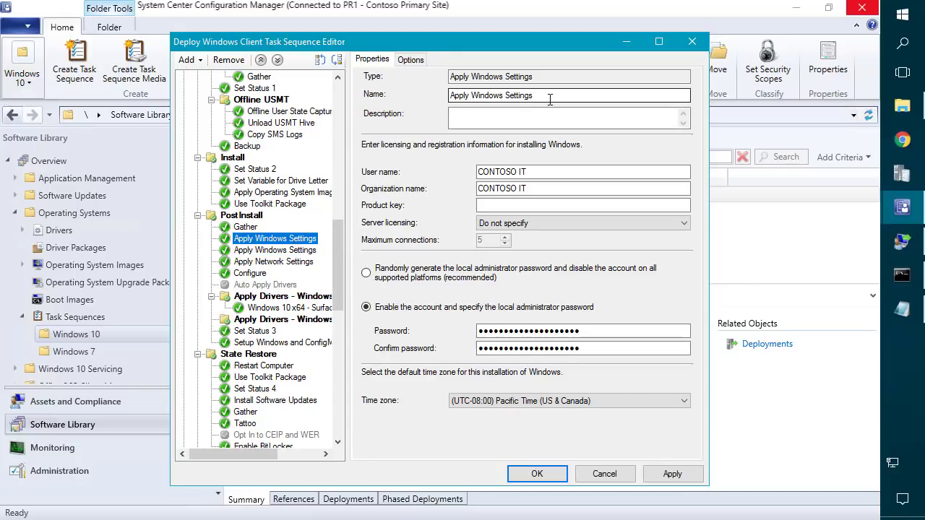
click(550, 100)
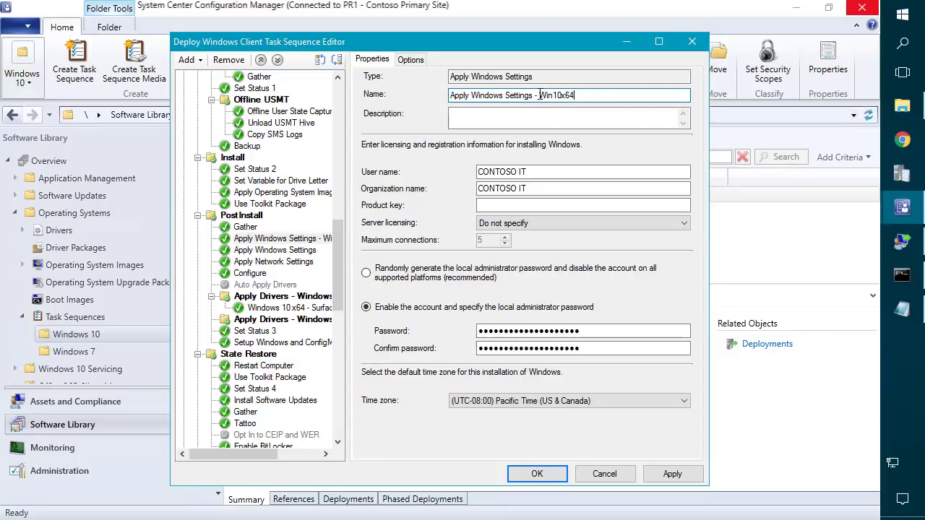
drag(539, 95, 592, 92)
key(ctrl+c)
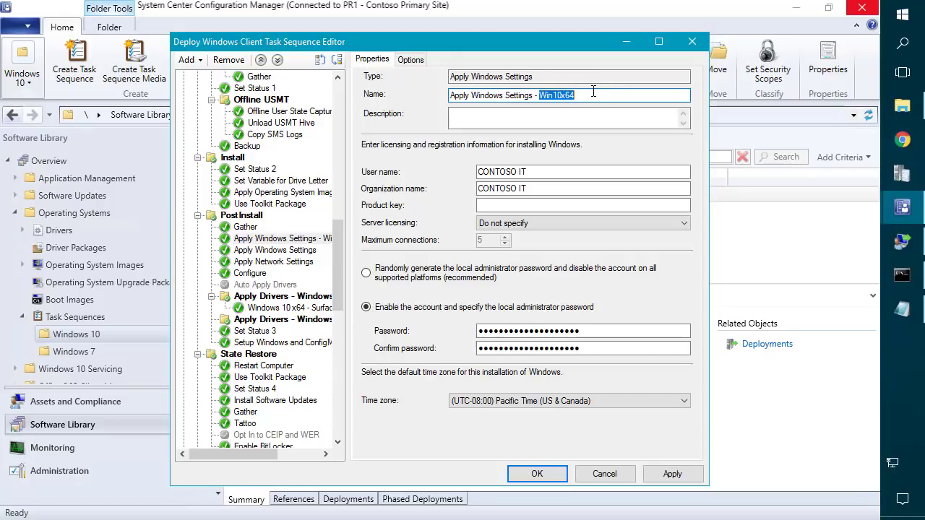
Rename the driver groups Apply Drivers - Win10x64 and Apply Drivers - Win7x64, then apply.
click(314, 296)
drag(503, 98, 560, 98)
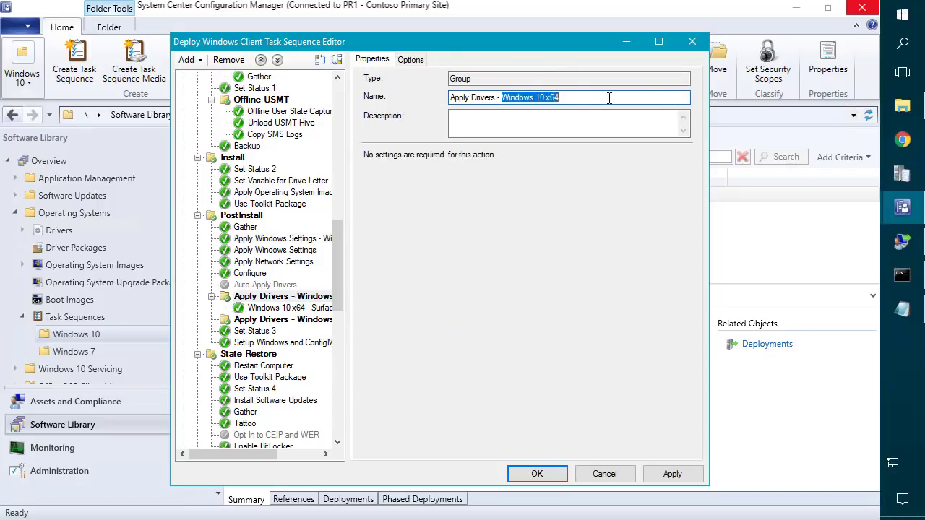
key(ctrl+v)
click(289, 319)
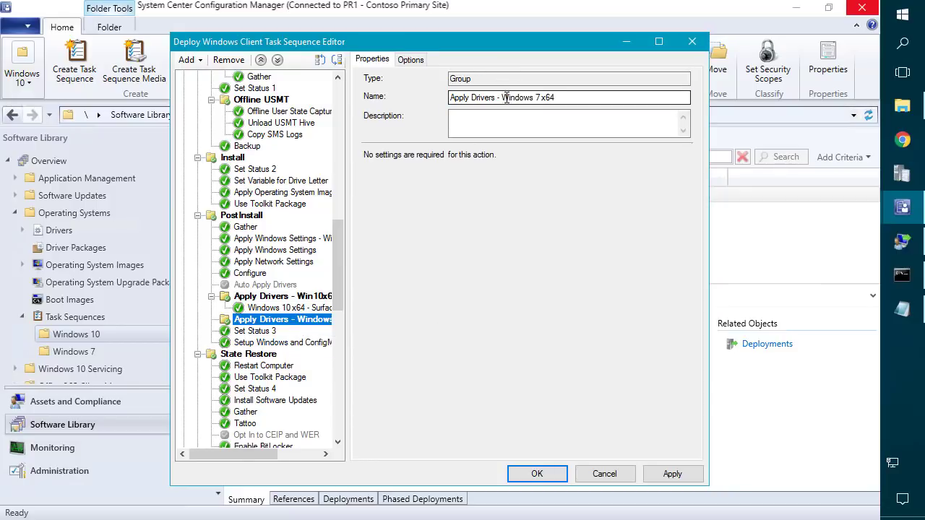
drag(506, 97, 645, 88)
text(Win7)
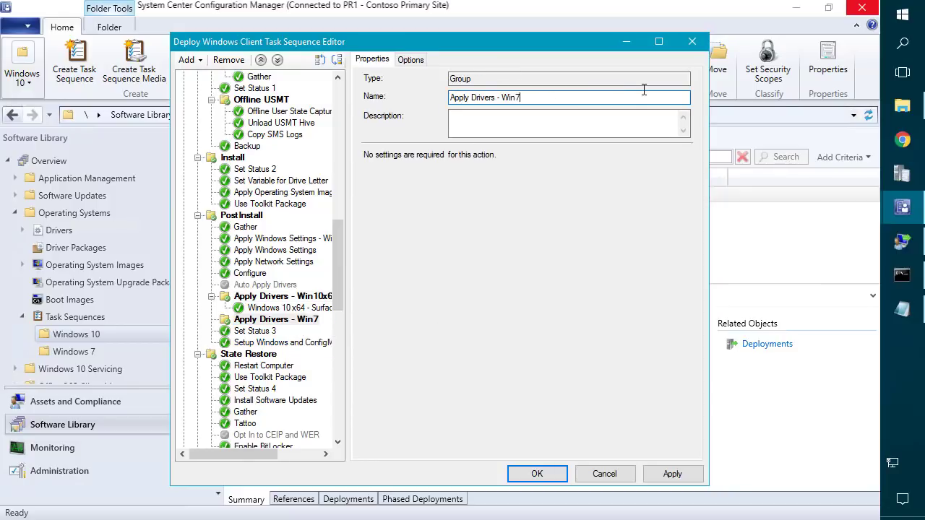
text(x64)
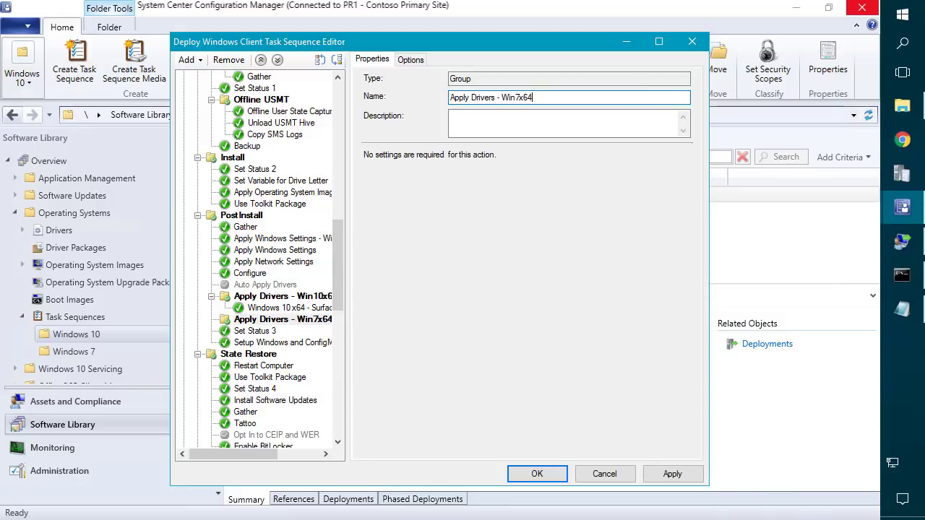
click(670, 476)
scroll(282, 248, down, 10)
click(284, 239)
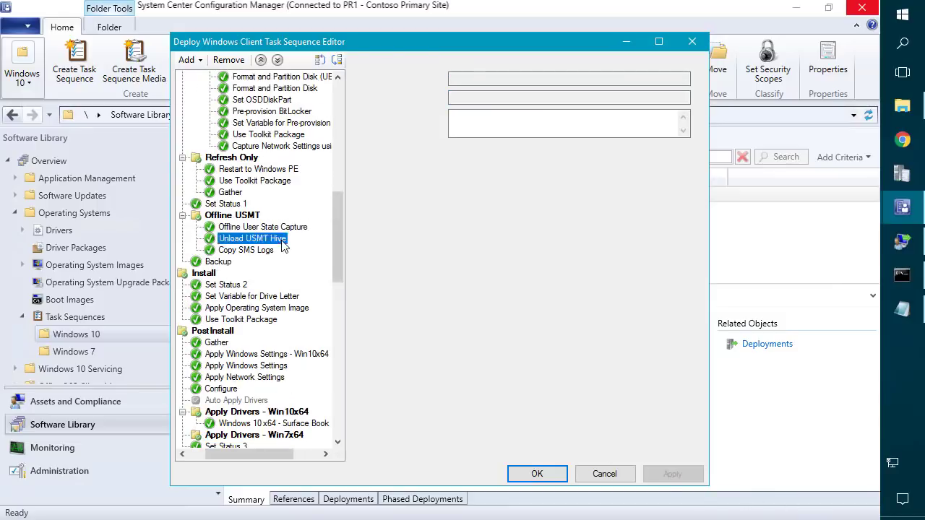
Duplicate the Apply Windows Settings - Win10x64 step.
scroll(285, 246, down, 3)
click(286, 250)
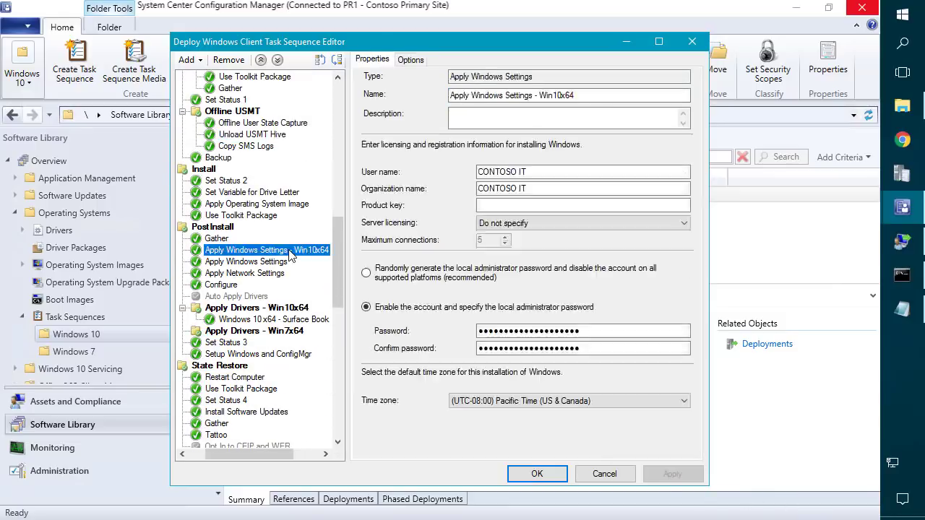
right_click(282, 250)
click(317, 279)
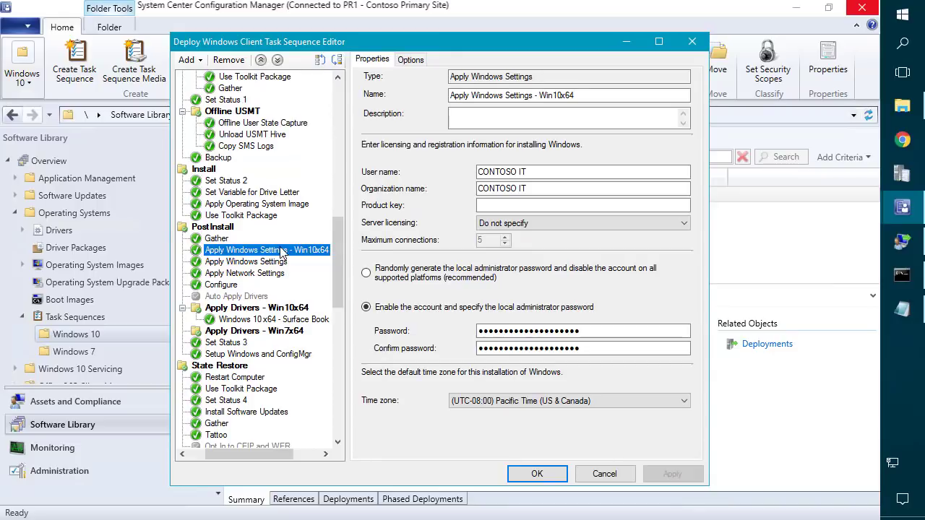
right_click(282, 250)
click(317, 290)
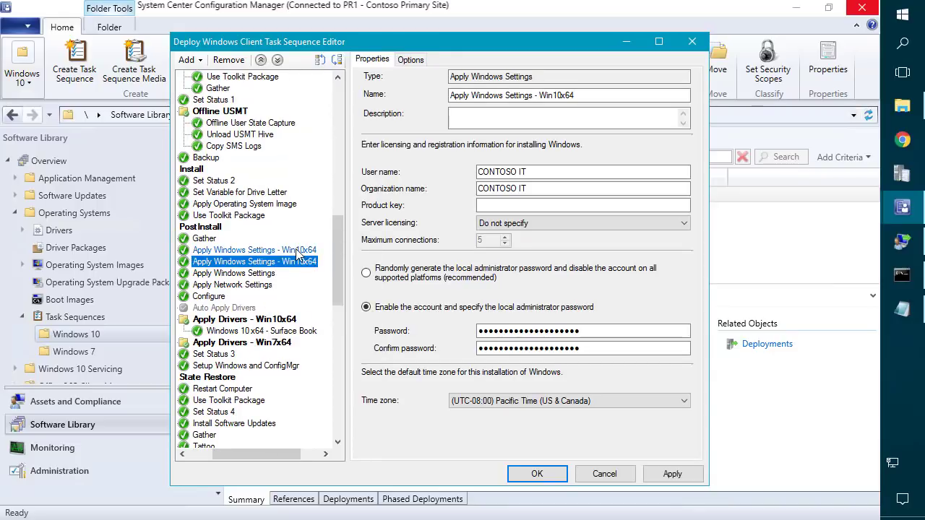
Rename the duplicate to Apply Windows Settings - Win7x64.
click(297, 250)
click(311, 262)
click(557, 95)
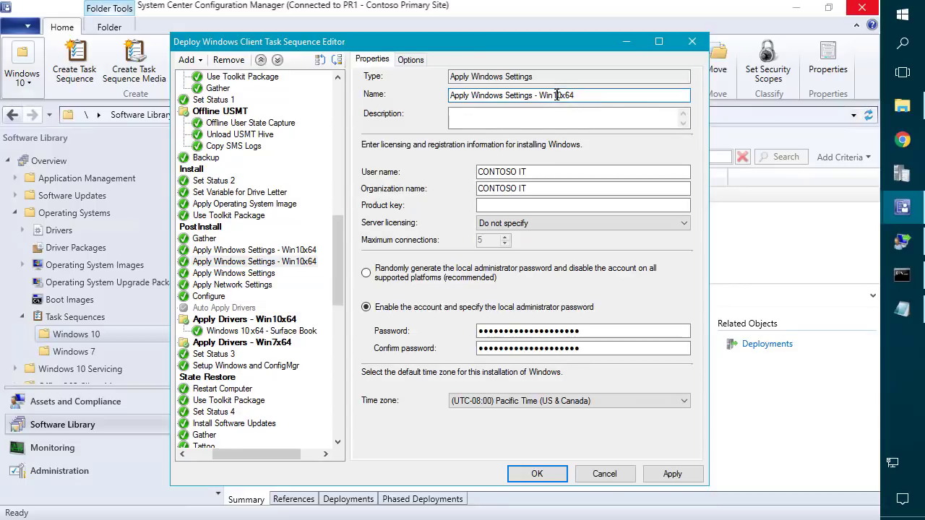
key(BackSpace)
Open the Apply Drivers - Win10x64 group's Windows10Enterprisex64 condition and select its value.
click(267, 252)
click(279, 323)
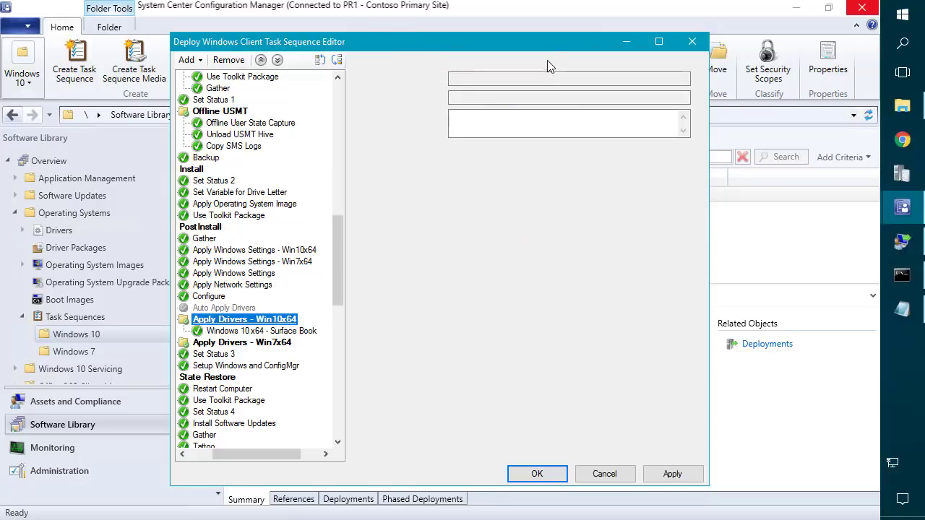
click(412, 60)
click(558, 183)
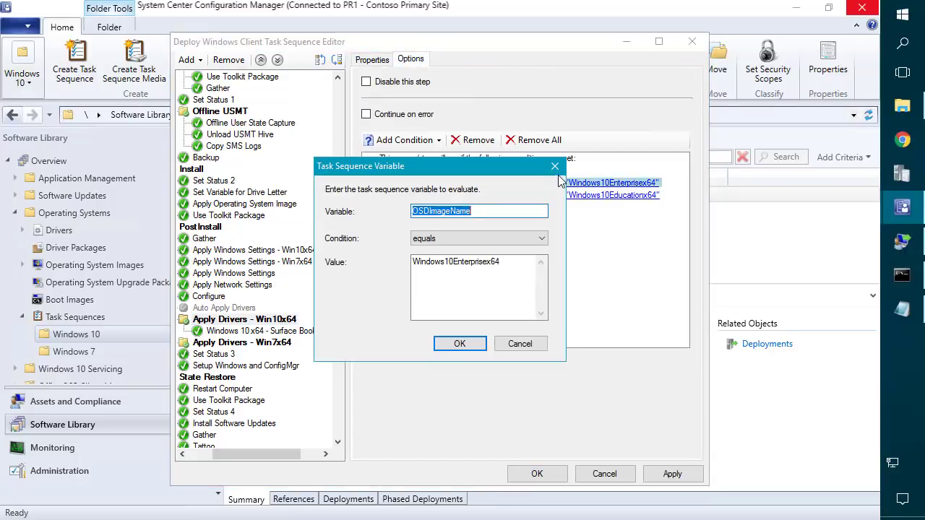
drag(513, 270, 352, 225)
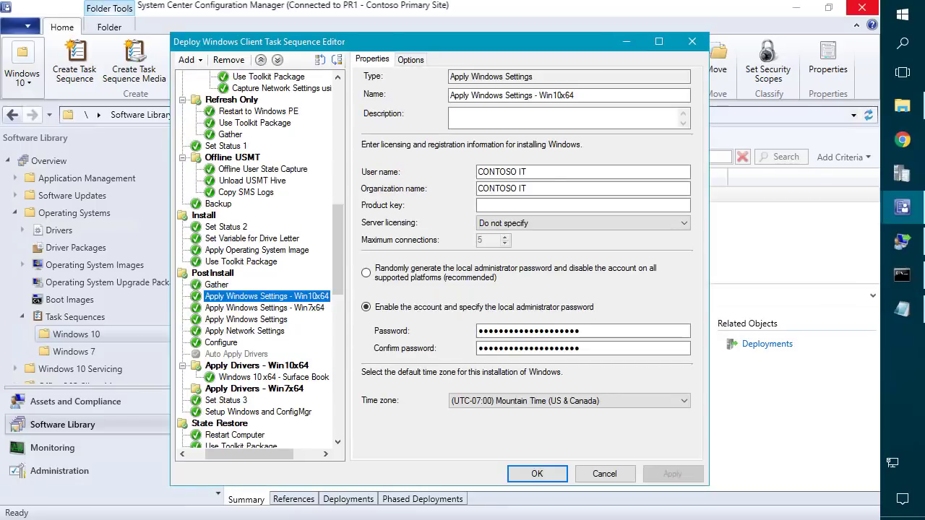
Review the Win10x64 and Win7x64 settings steps, leaving the product key blank.
click(409, 60)
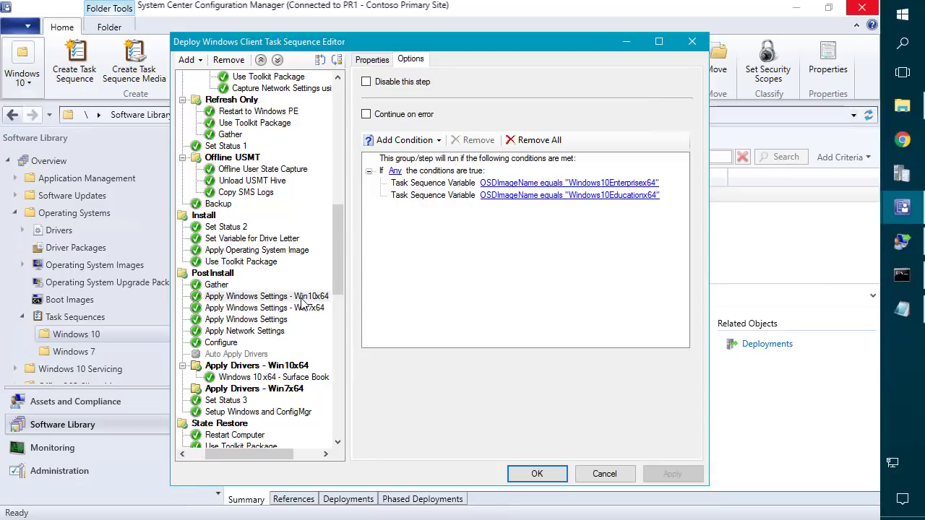
click(264, 309)
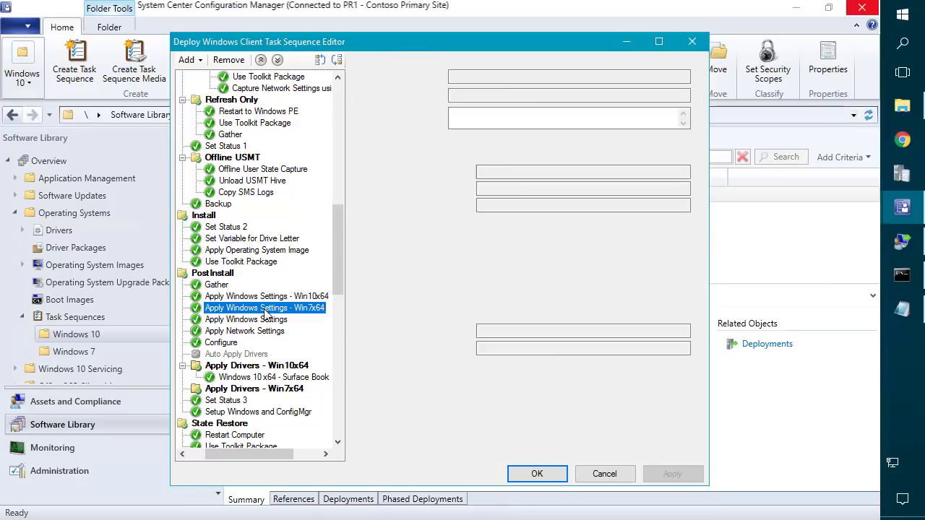
click(412, 59)
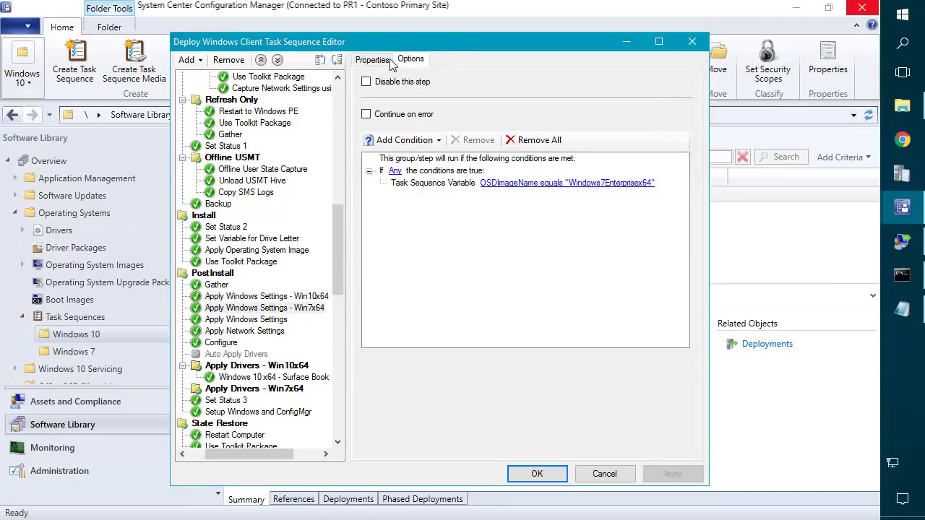
click(389, 61)
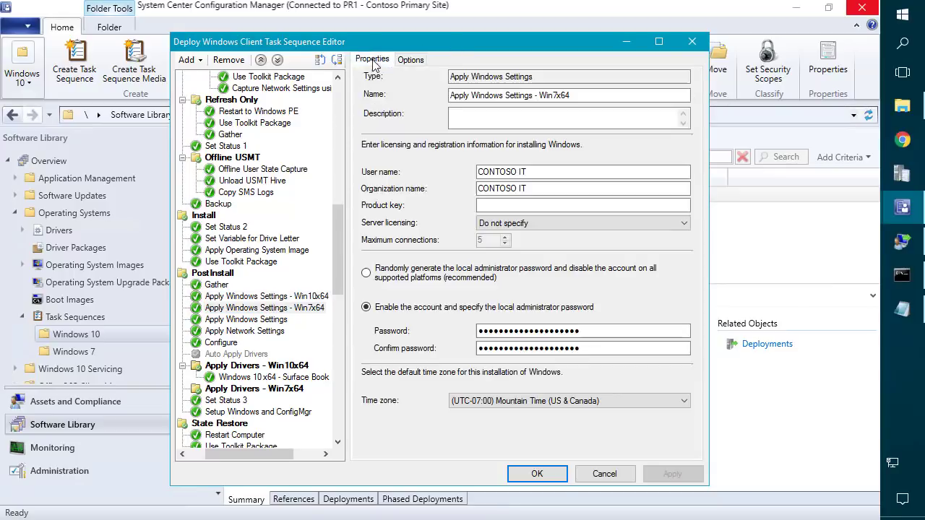
click(494, 203)
text(ert)
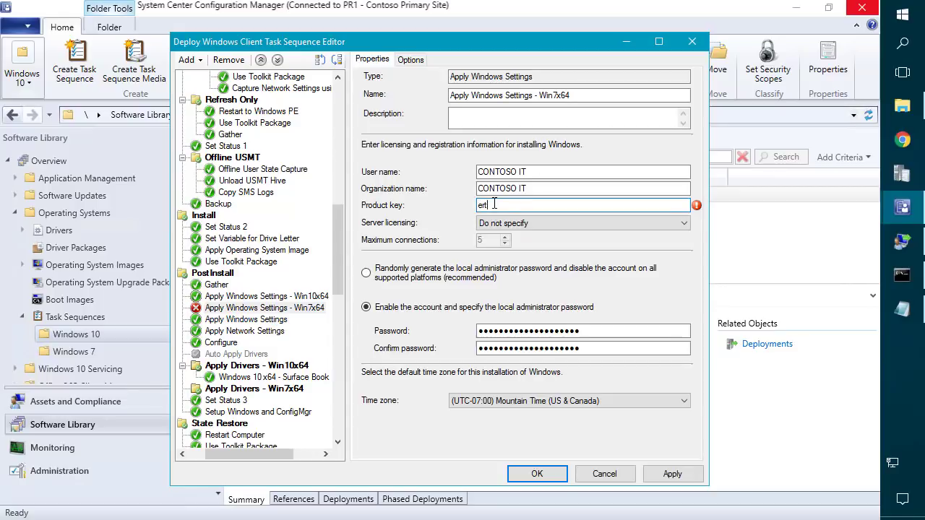
key(BackSpace)
key(BackSpace)
key(BackSpace)
key(BackSpace)
click(278, 297)
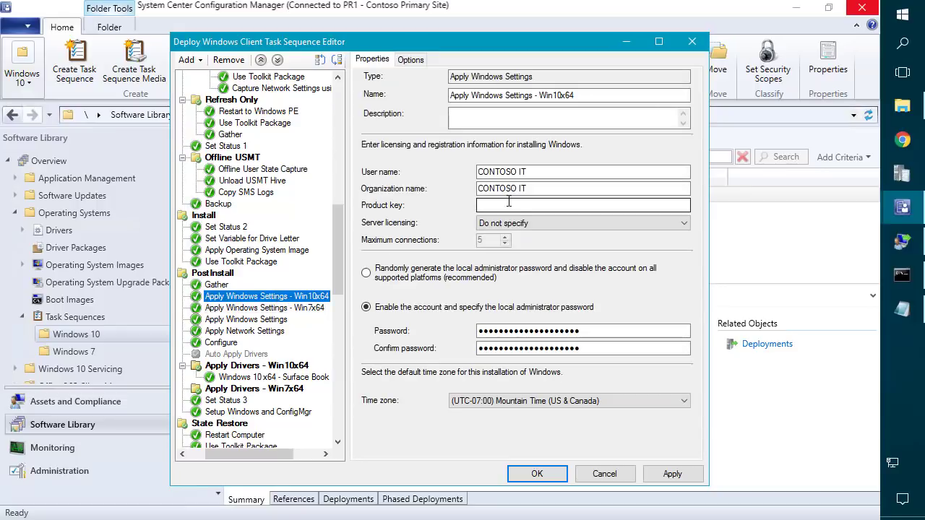
Apply the pending changes and select the Apply Operating System Image step.
click(672, 475)
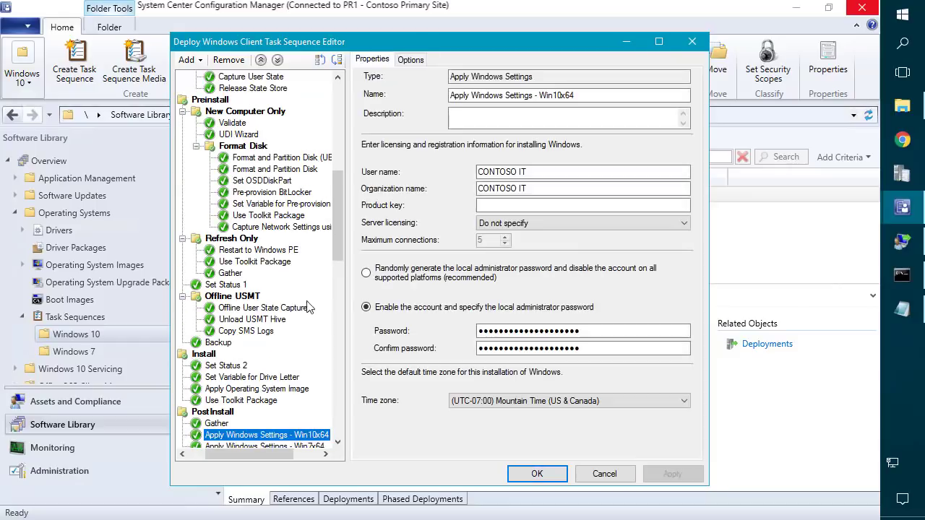
scroll(253, 383, down, 3)
scroll(253, 370, down, 3)
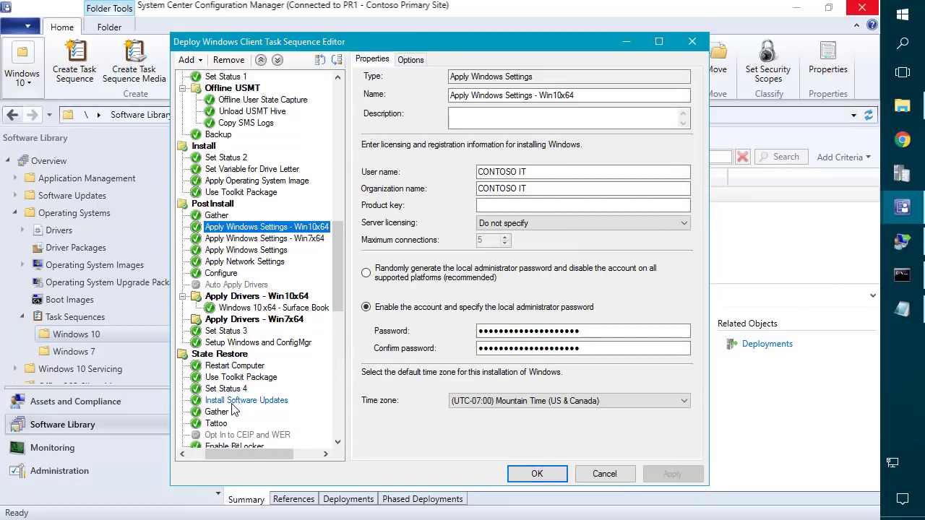
click(243, 182)
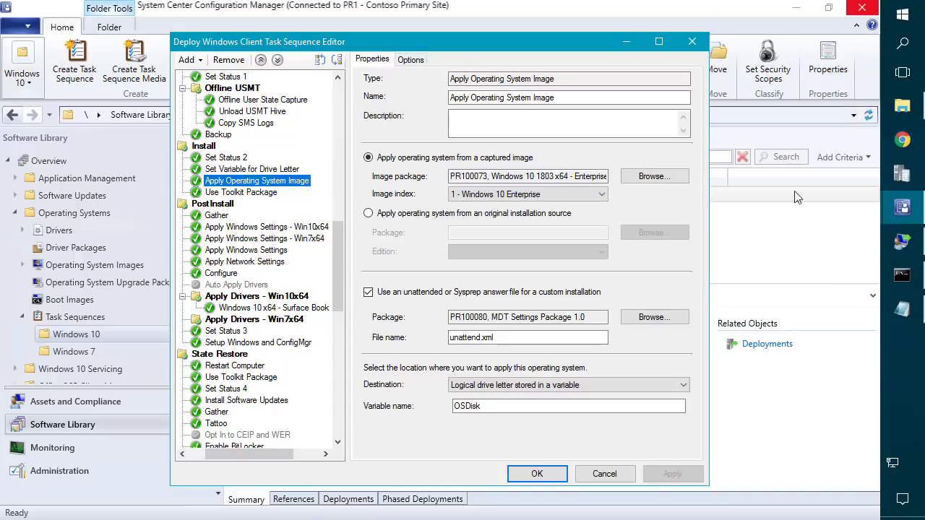
Copy Windows10Enterprisex64 from the notes and reveal the full image package name.
click(902, 309)
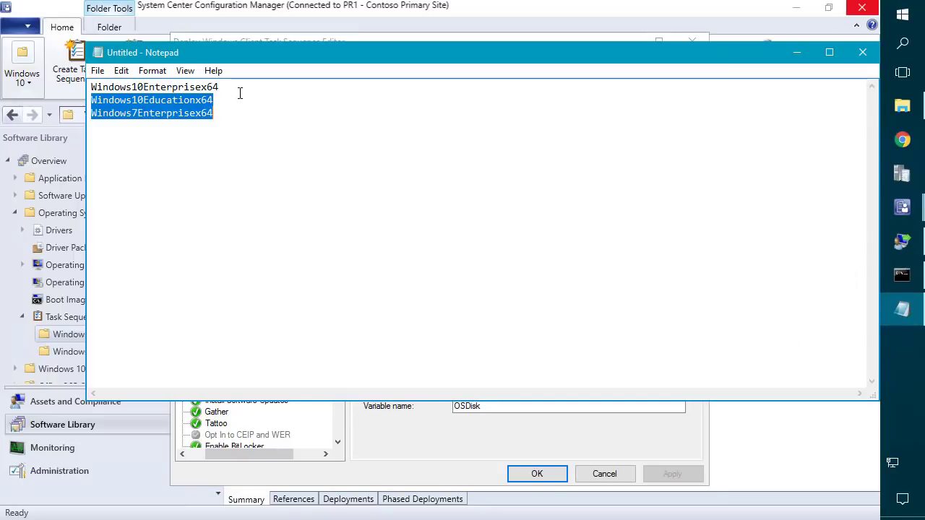
double_click(240, 89)
key(ctrl+c)
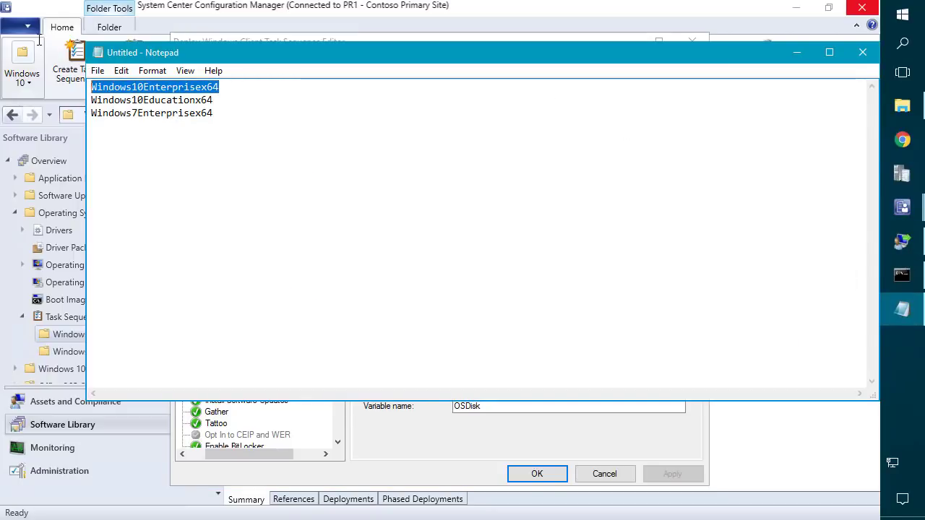
click(796, 52)
drag(483, 175, 621, 174)
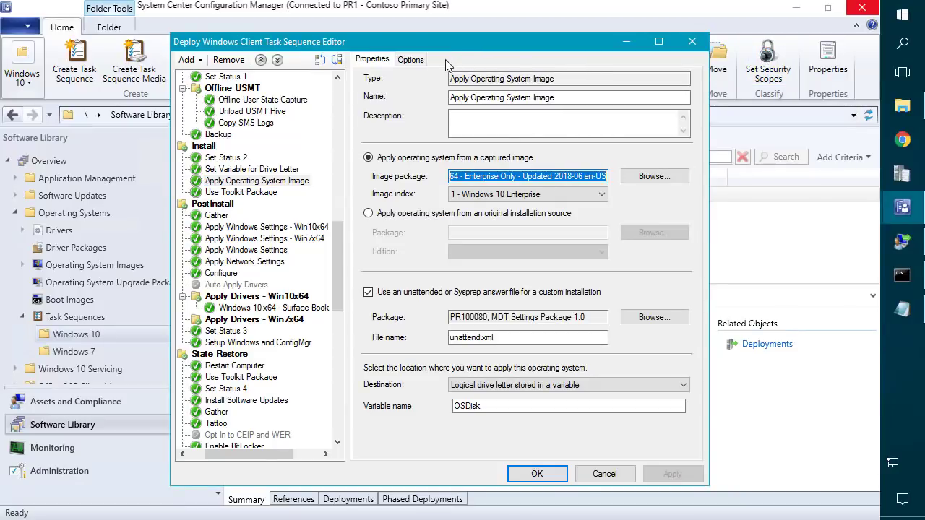
Add the condition OSDImageName equals Windows10Enterprisex64 to the OS image step.
click(411, 59)
click(403, 184)
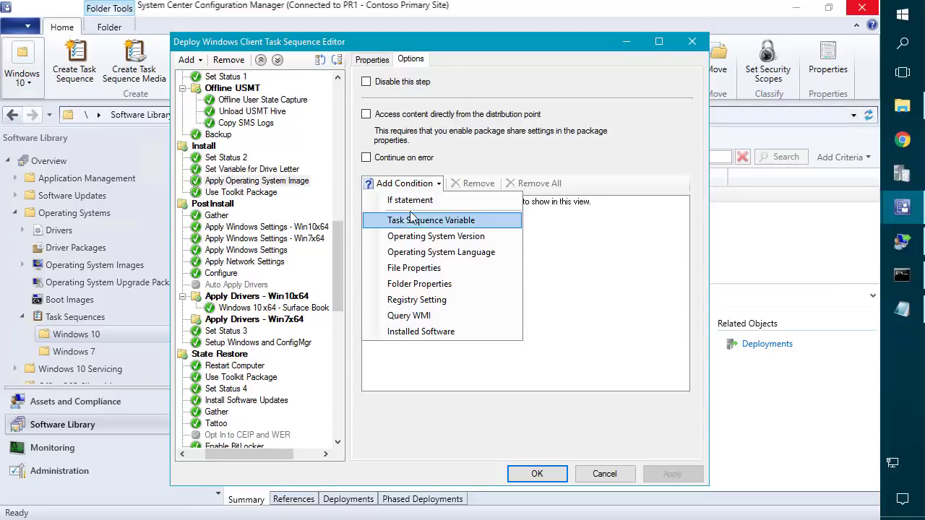
click(414, 220)
click(447, 278)
key(ctrl+v)
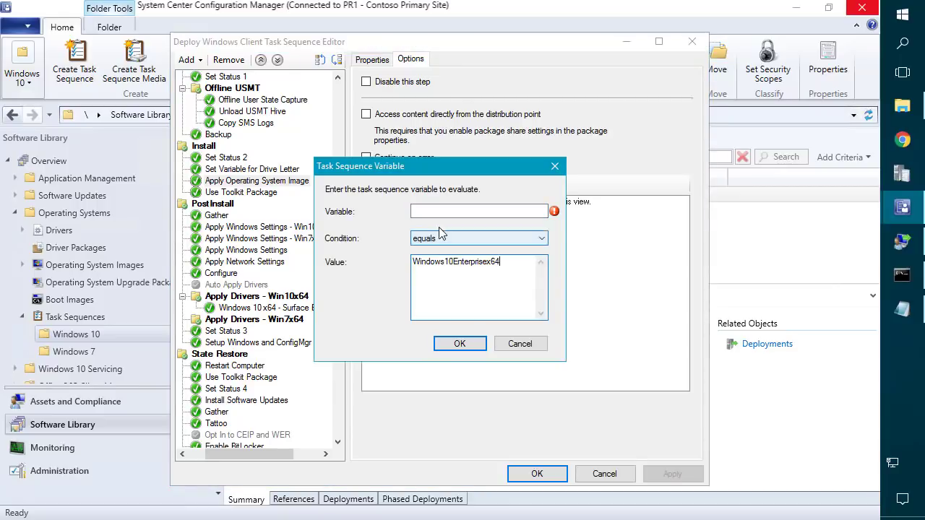
click(428, 210)
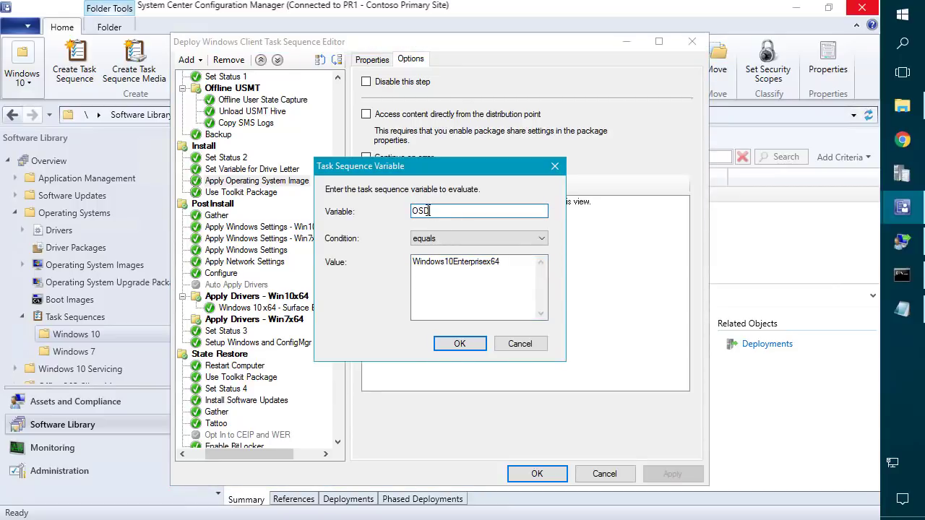
text(OSDImageName)
key(Return)
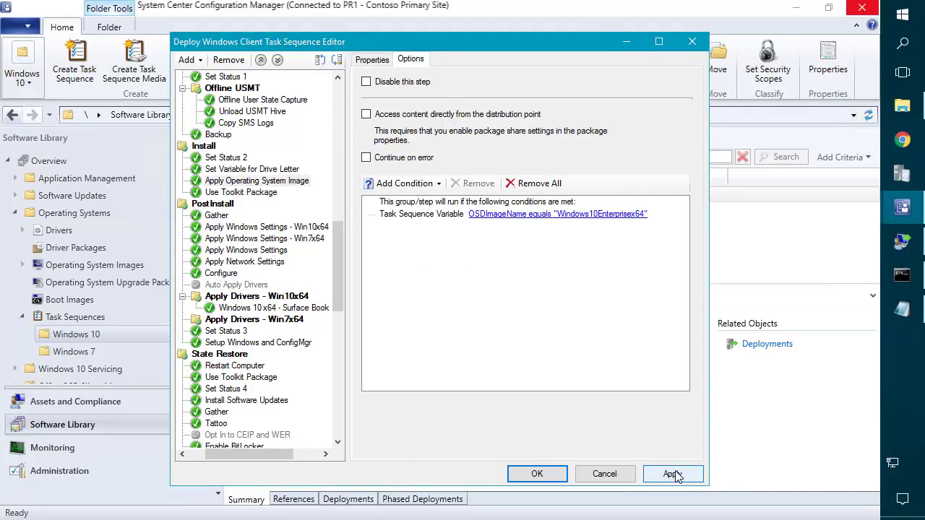
click(273, 182)
click(373, 59)
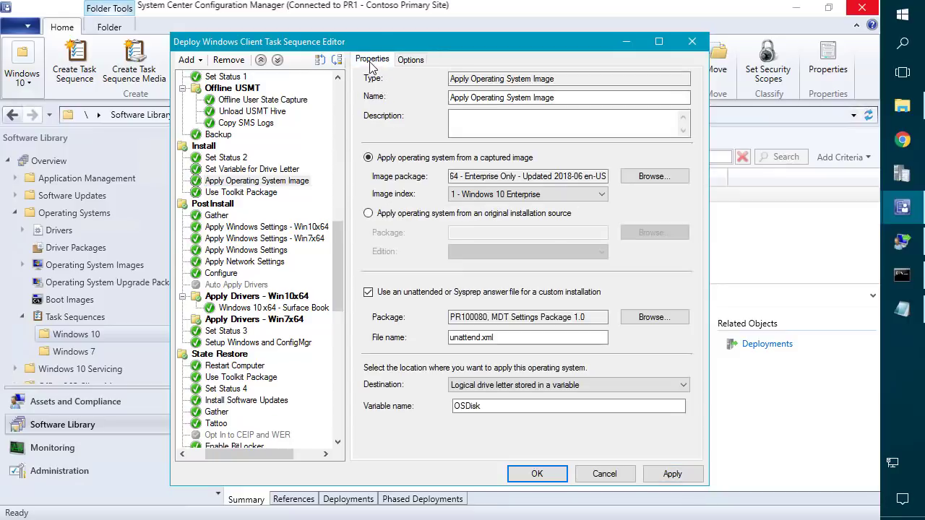
Rename the step to Apply OS - Win10x64 Enterprise.
triple_click(477, 97)
mouse_move(886, 206)
text(Apply OS - Win10)
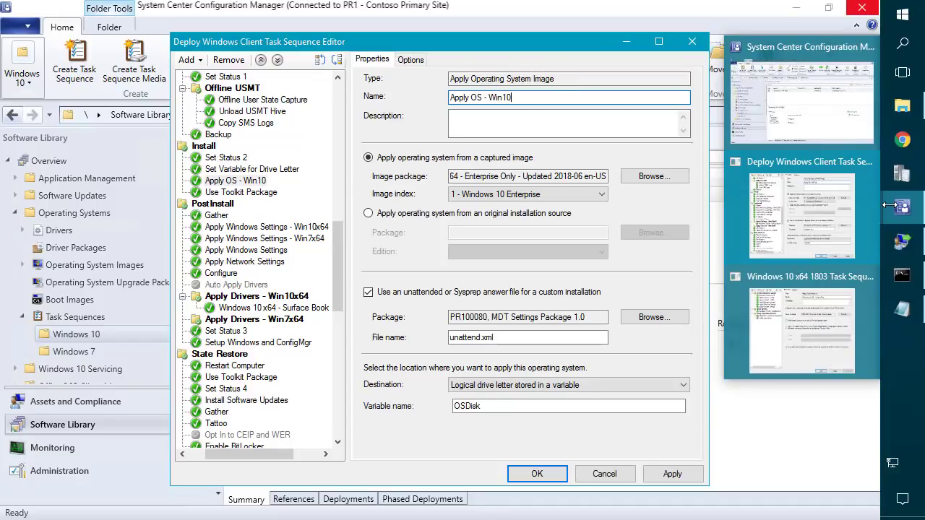
text(erprise)
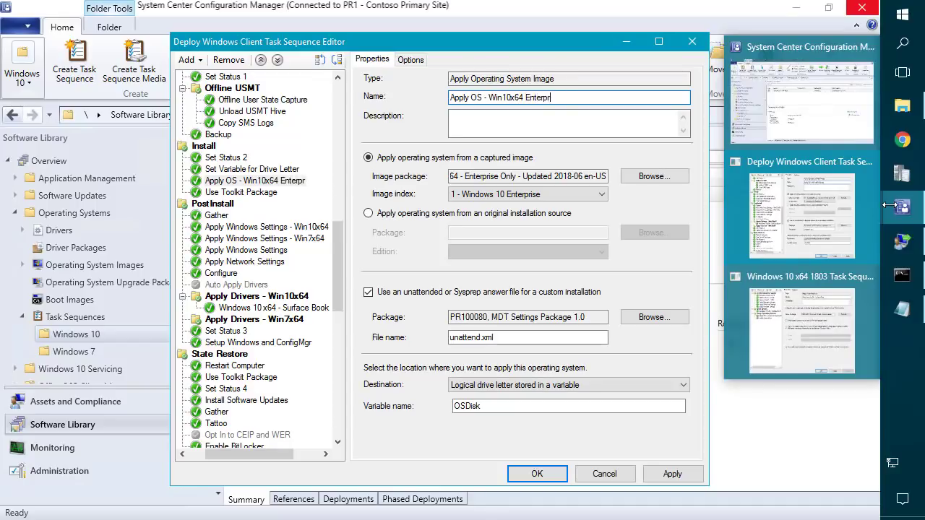
Paste a duplicate of the Apply OS step directly below it.
right_click(300, 181)
click(330, 203)
right_click(298, 180)
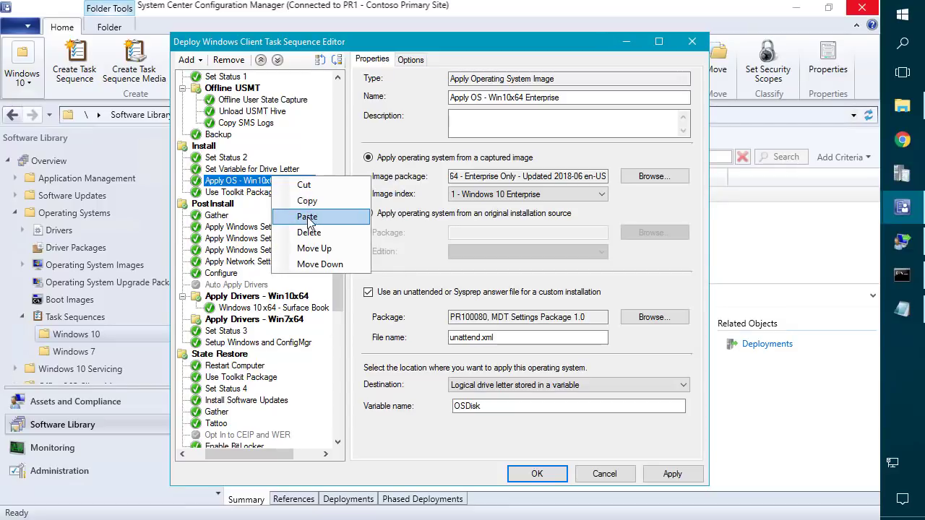
click(334, 218)
Copy the Windows10Educationx64 image name from the notes.
click(902, 309)
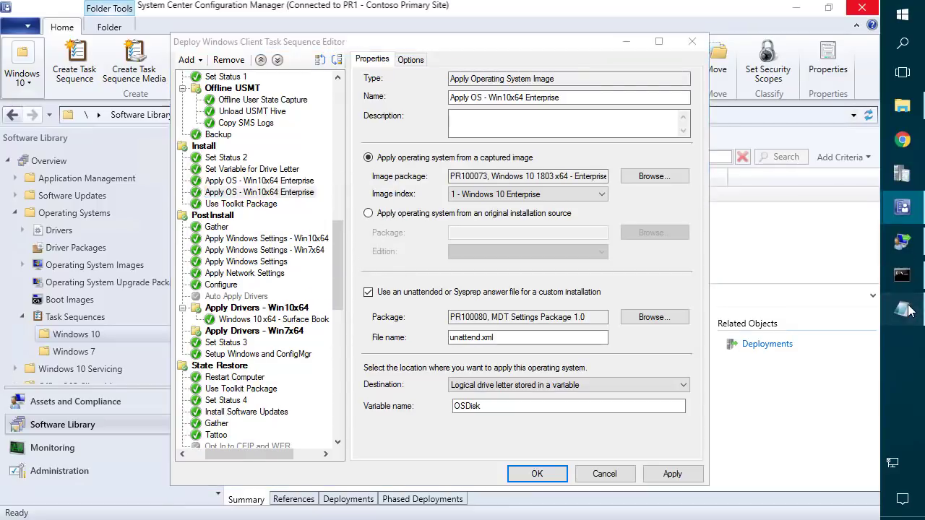
drag(221, 100, 80, 97)
key(ctrl+c)
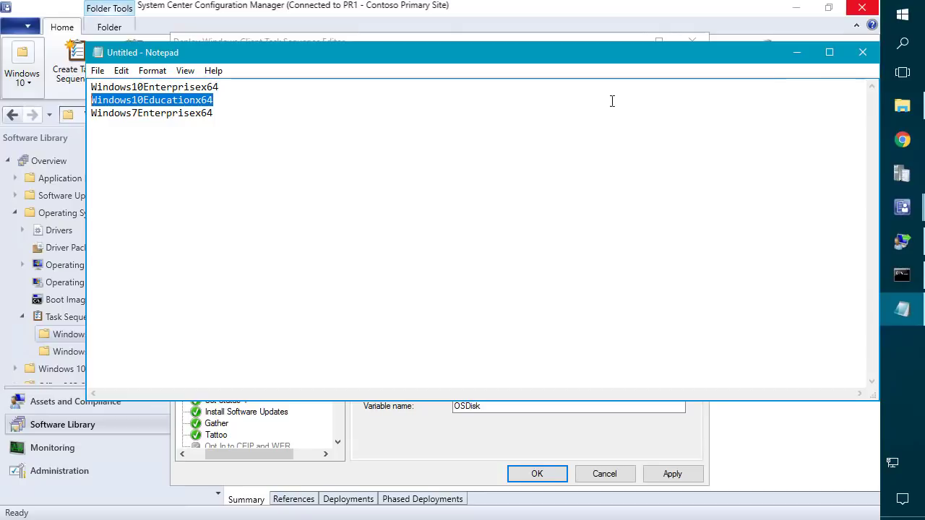
click(800, 53)
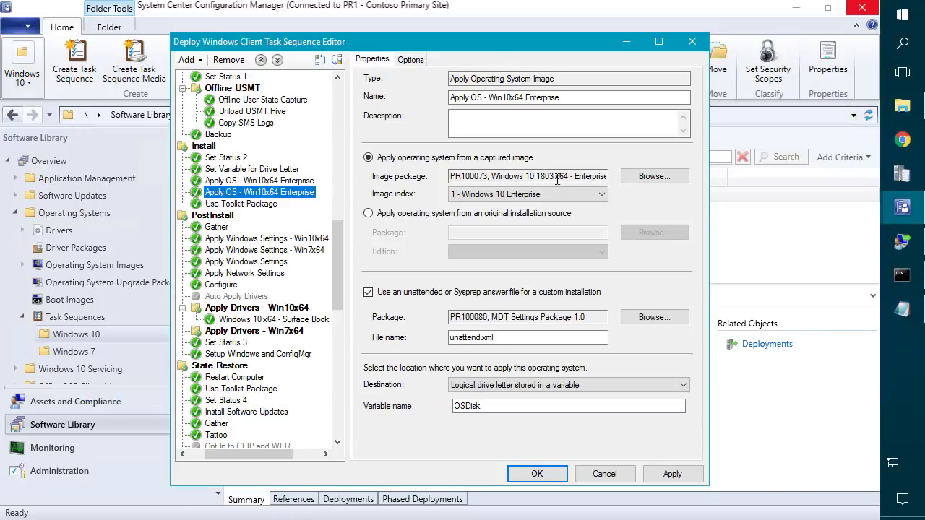
Point the duplicate Apply OS step at the Install.WIM All Indexes image, keeping index 1 Windows 10 Education.
click(642, 178)
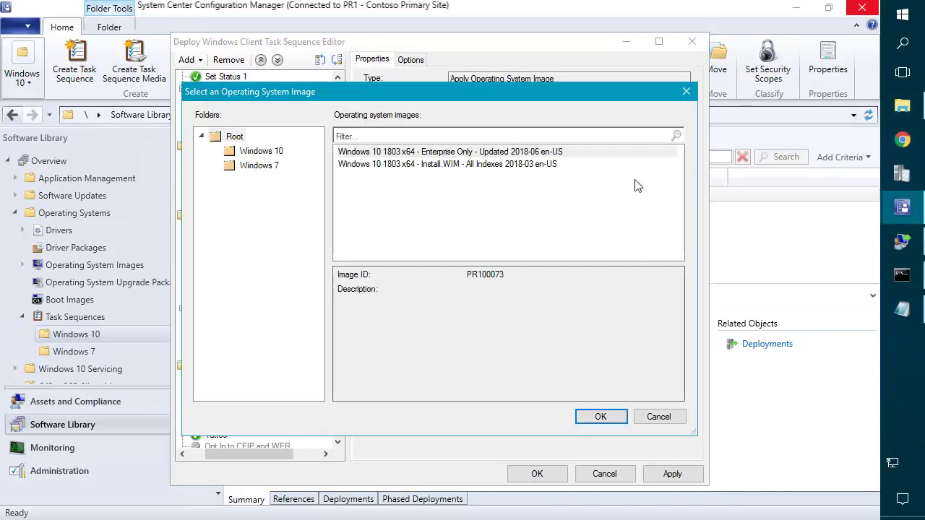
click(422, 167)
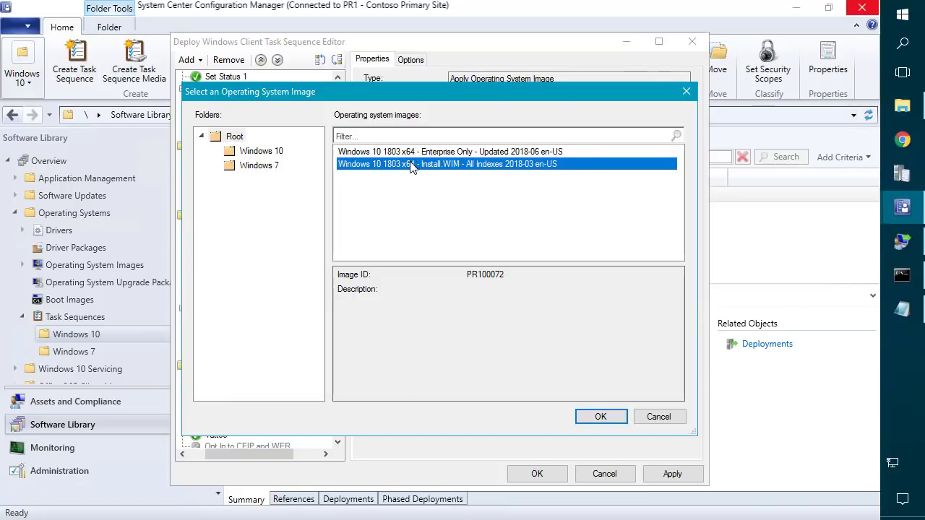
double_click(412, 164)
click(527, 195)
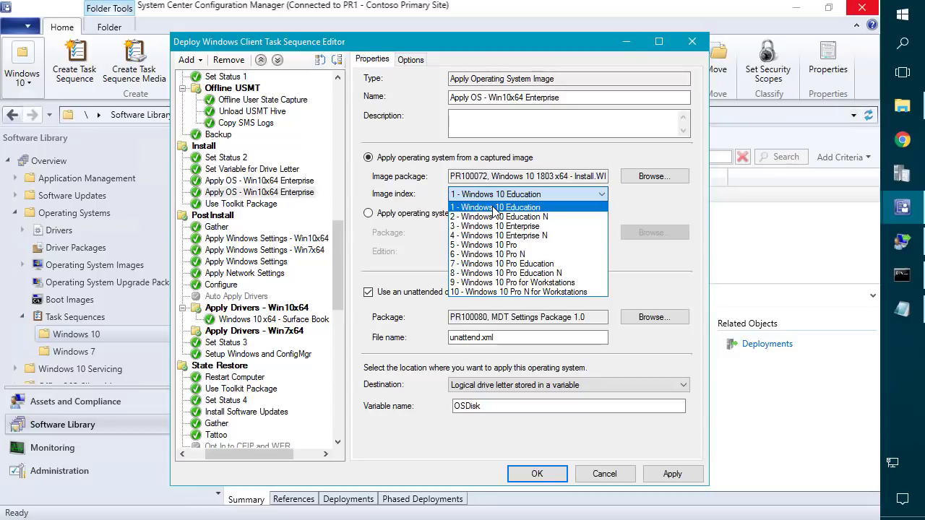
click(494, 209)
Change the step's OSDImageName condition value to Windows10Educationx64.
click(410, 60)
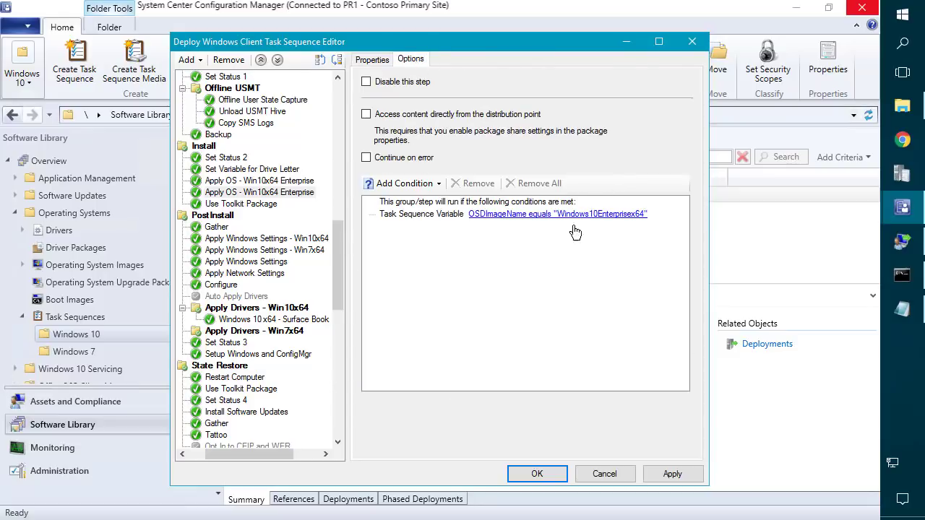
double_click(561, 217)
double_click(504, 265)
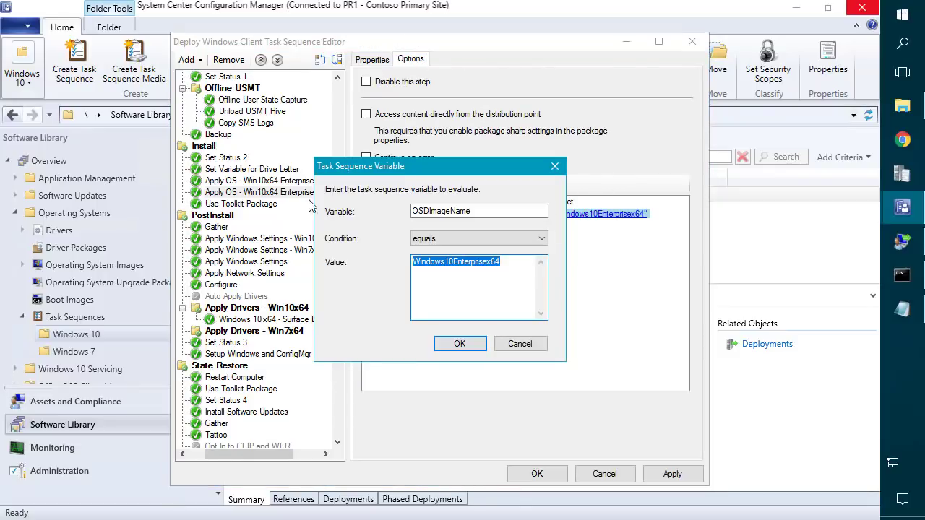
key(ctrl+v)
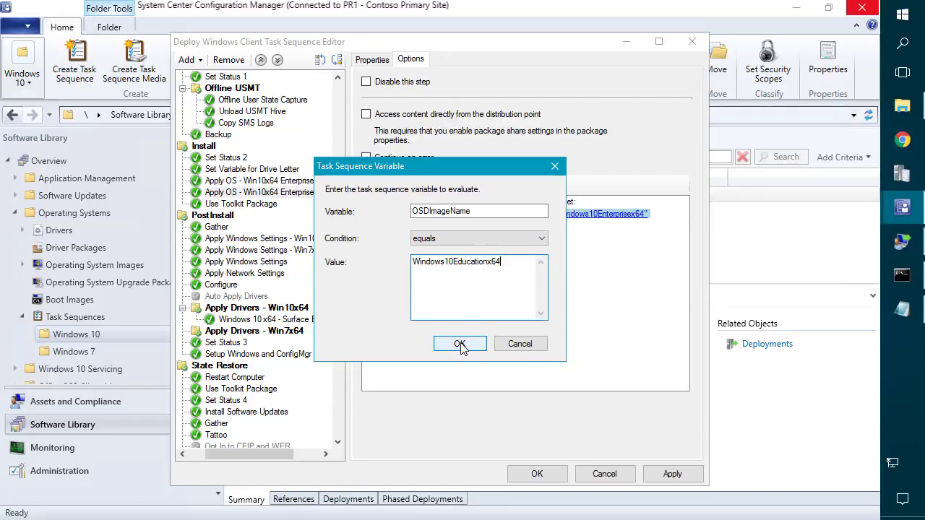
click(460, 344)
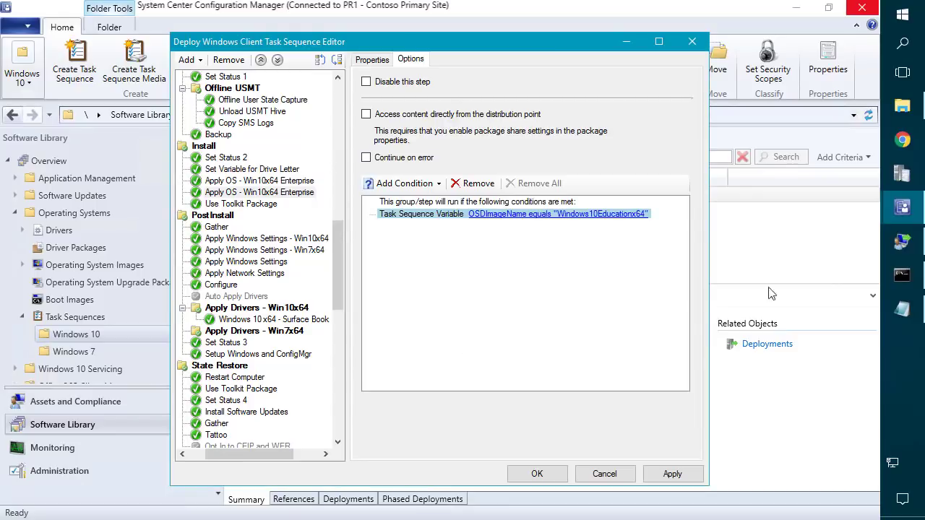
click(904, 246)
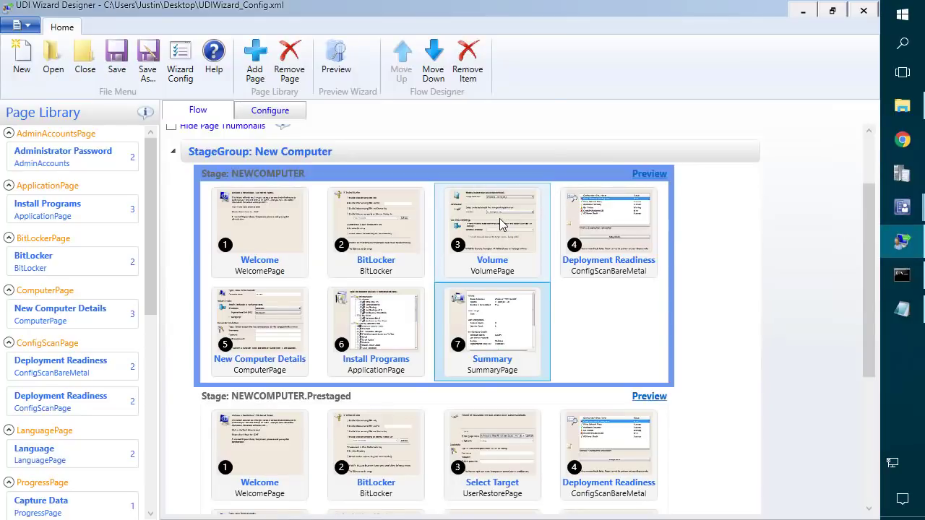
On the Volume page's Image Combo Behavior list, start adding an operating system image.
double_click(500, 218)
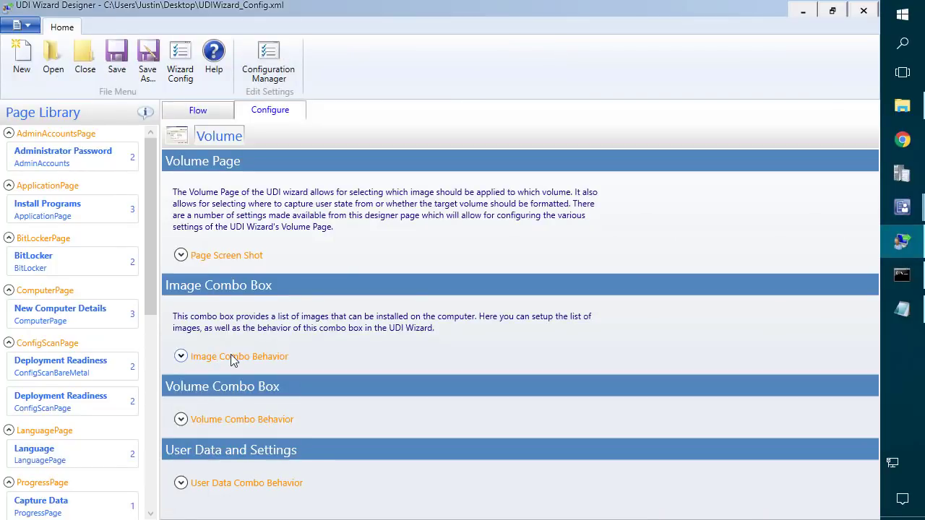
click(233, 356)
scroll(282, 338, down, 5)
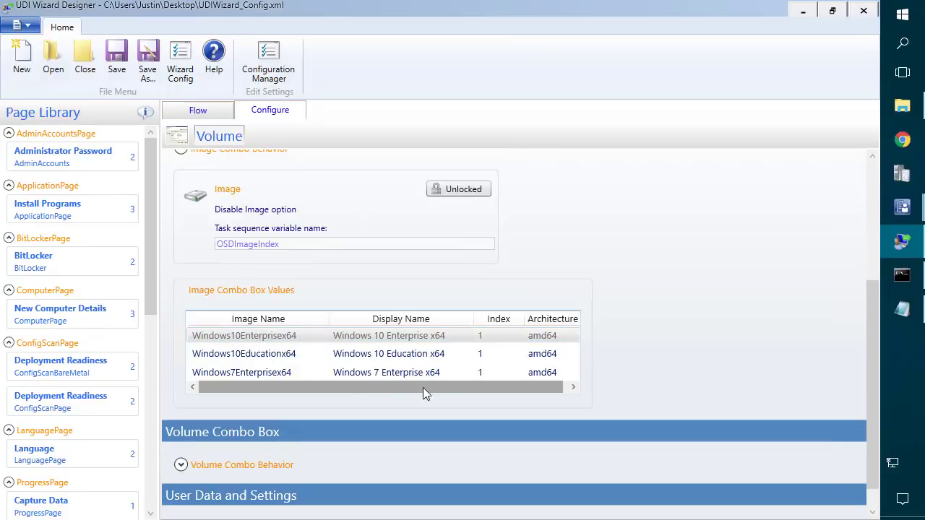
right_click(275, 373)
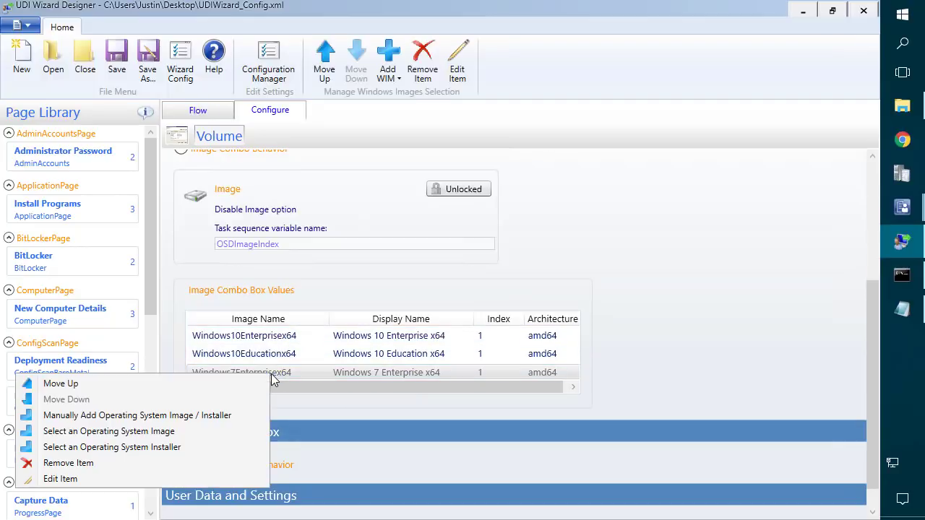
click(138, 431)
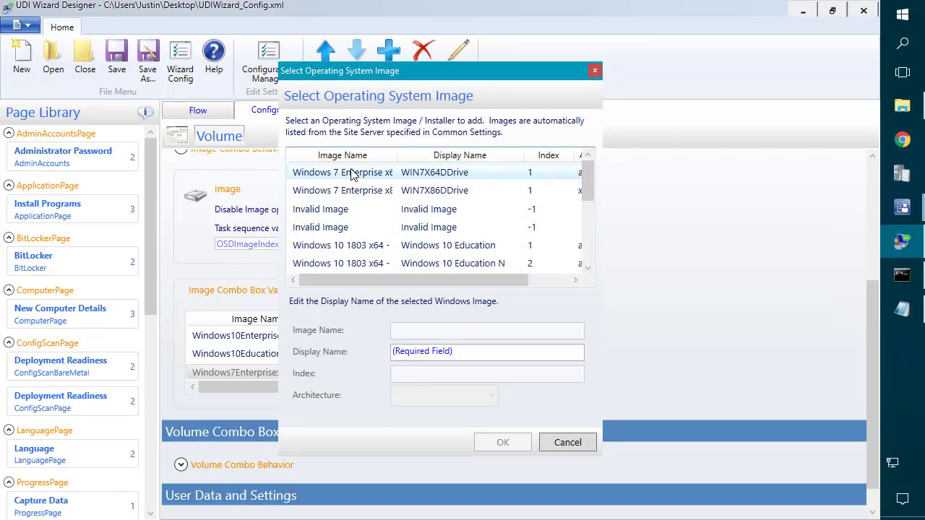
Pick Windows 10 Pro, index 5, from the Windows 10 1803 install WIM and confirm it.
scroll(359, 215, down, 2)
drag(396, 156, 421, 201)
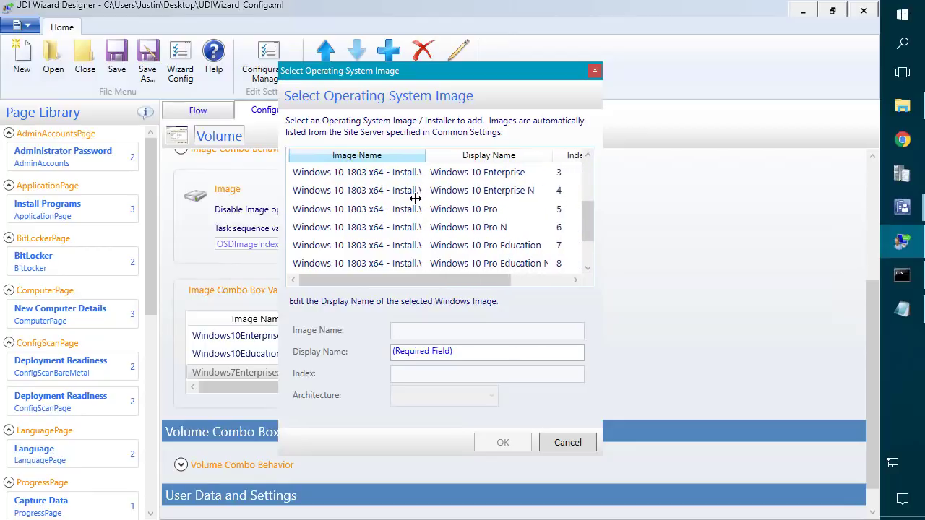
click(468, 191)
scroll(467, 210, up, 1)
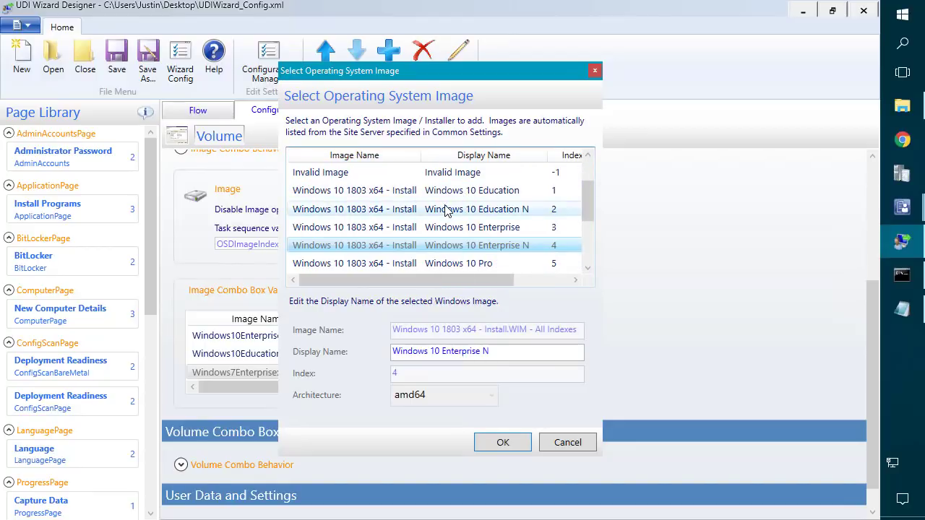
click(449, 211)
click(453, 192)
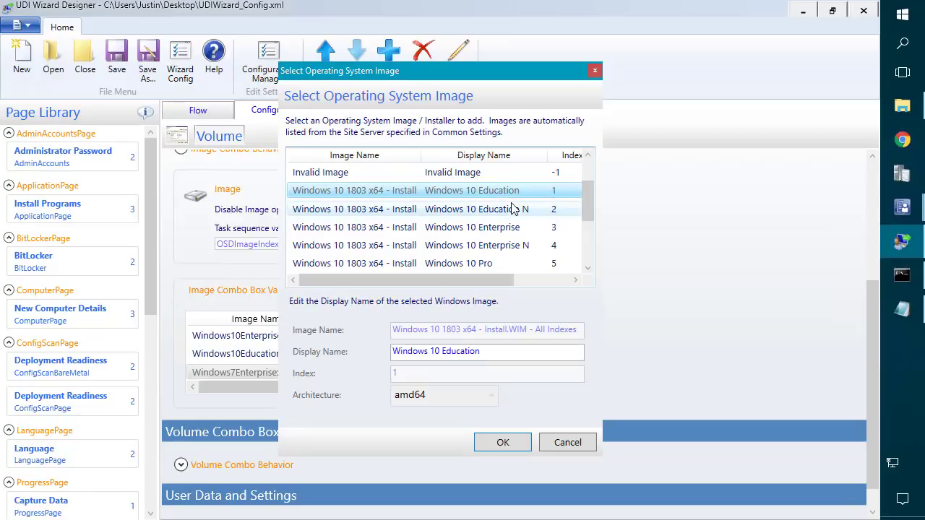
click(504, 230)
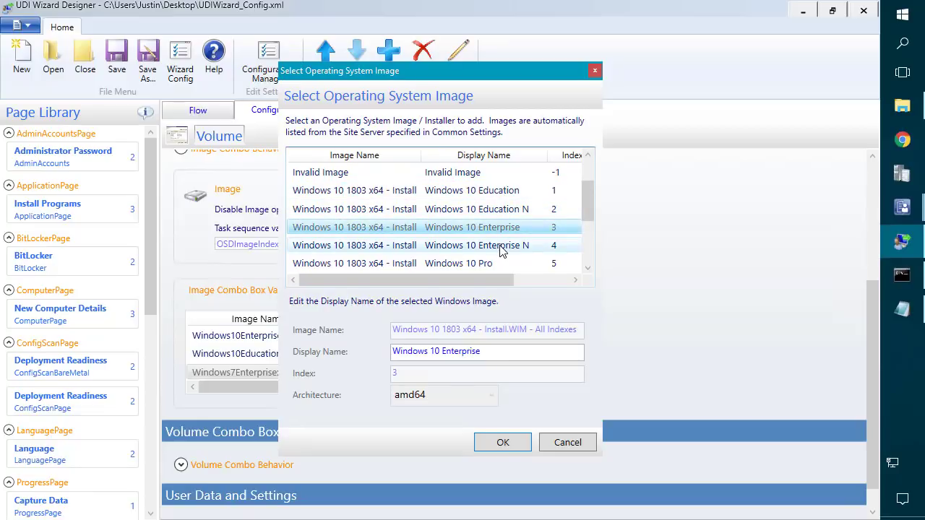
scroll(508, 248, down, 1)
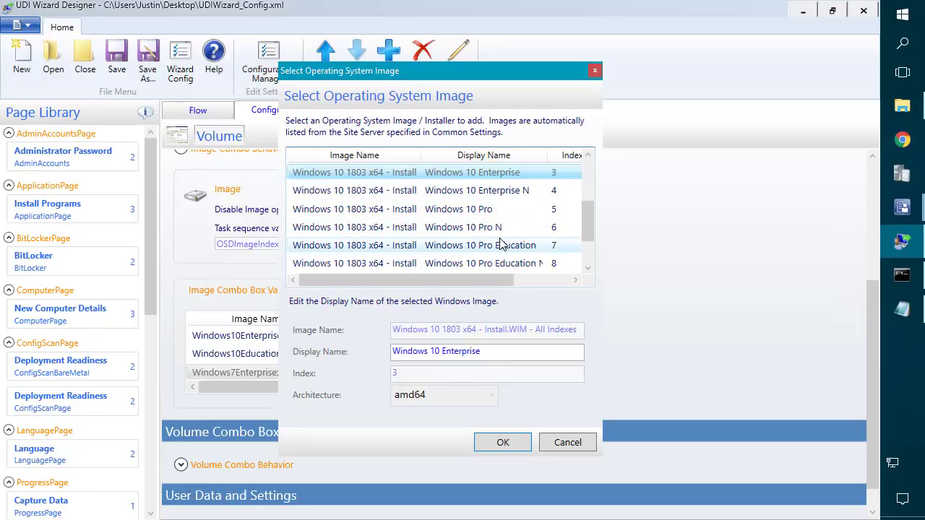
click(456, 213)
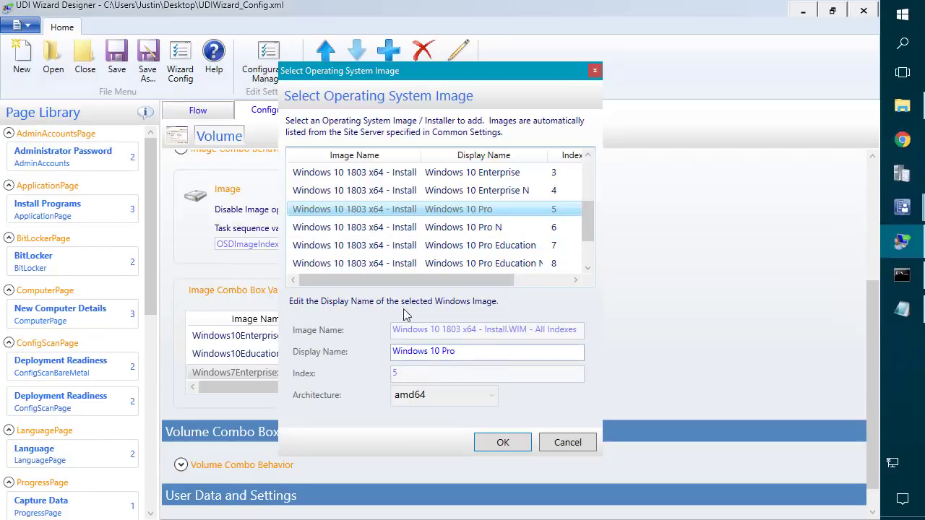
click(502, 442)
Review the new Windows 10 Pro entry, then delete it from the Volume page image list.
double_click(338, 391)
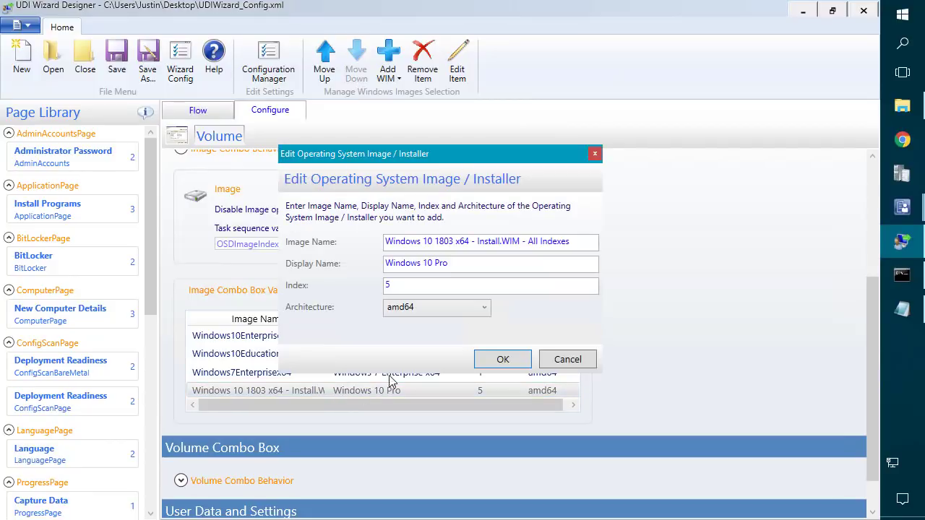
key(Tab)
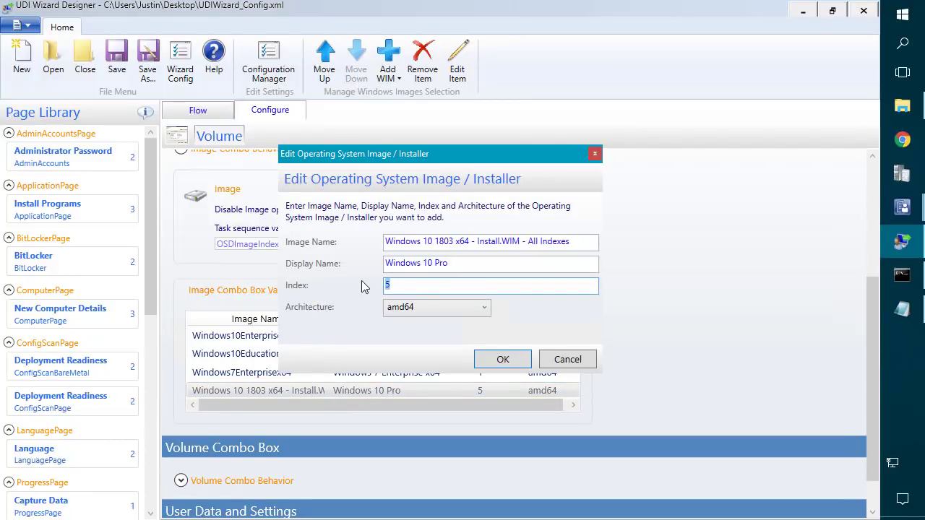
click(563, 360)
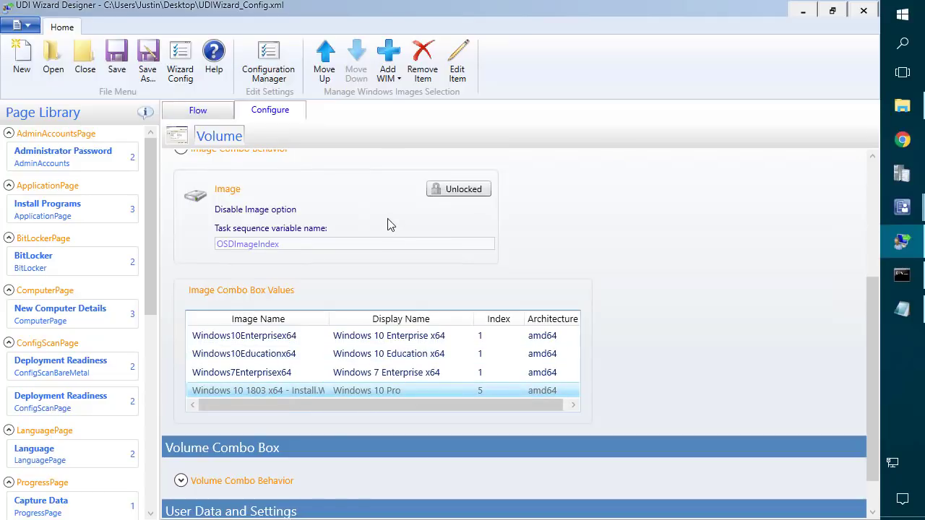
right_click(298, 391)
click(131, 482)
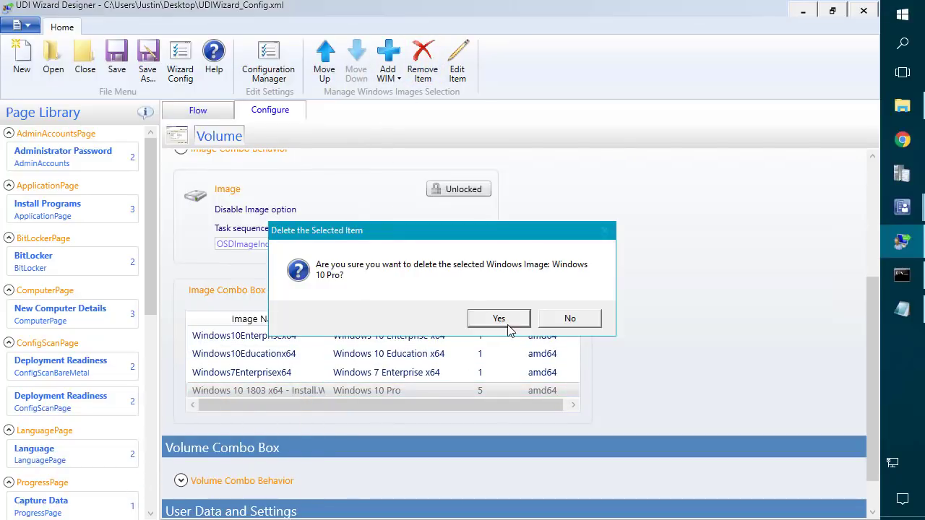
click(500, 319)
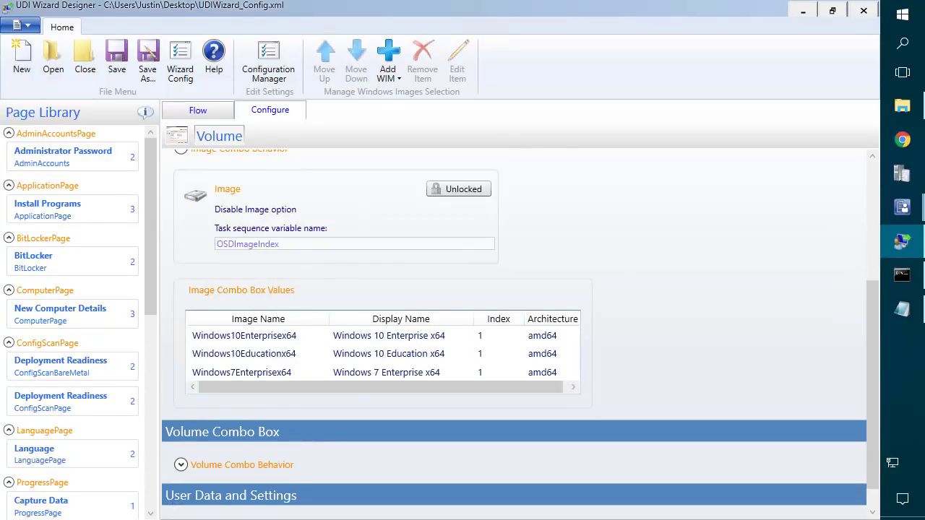
click(914, 215)
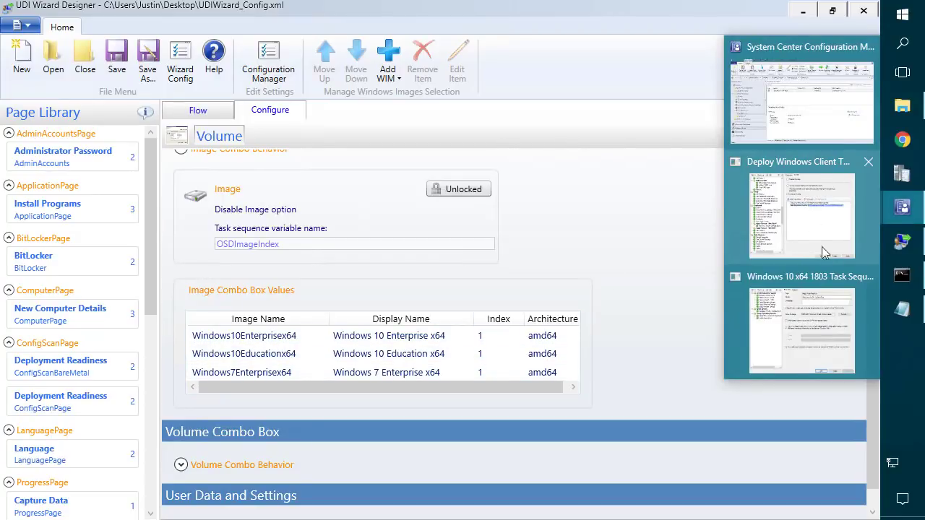
Check that the first Apply OS step still uses the Windows 10 Education index.
click(802, 220)
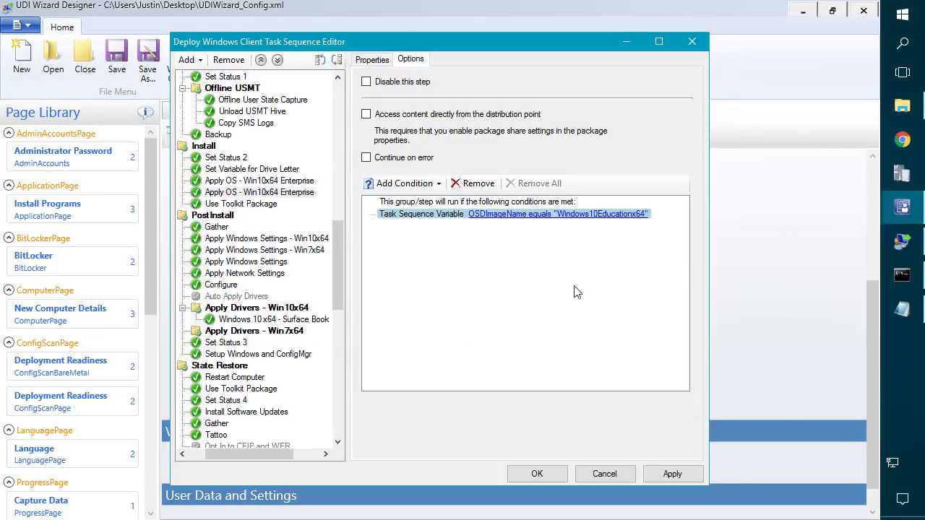
click(372, 60)
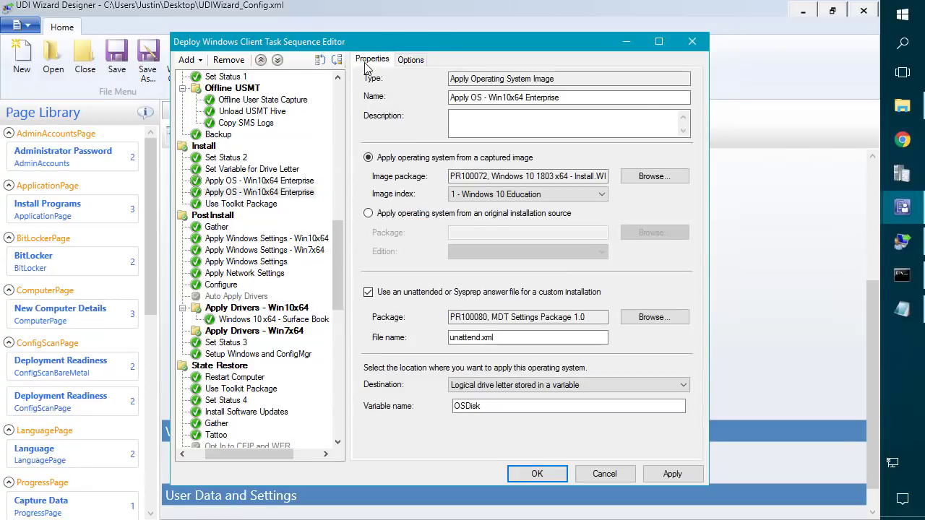
click(510, 195)
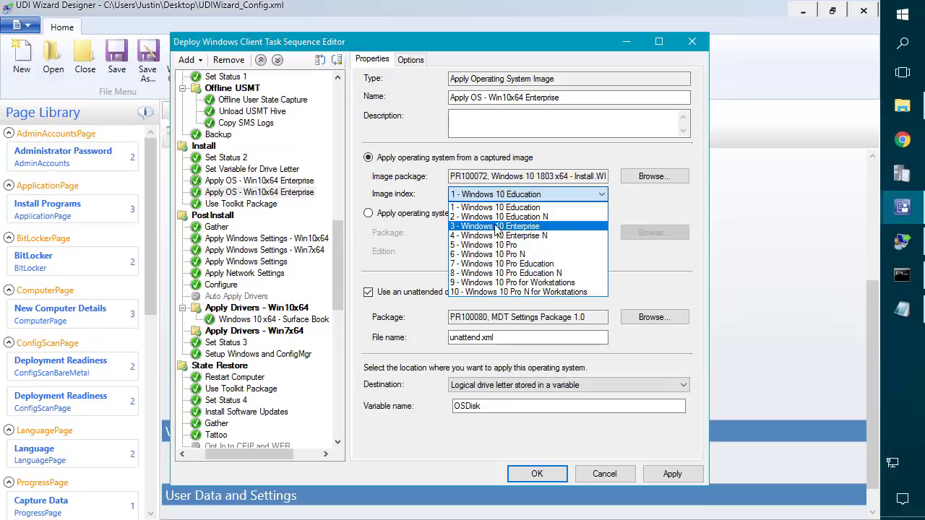
click(388, 260)
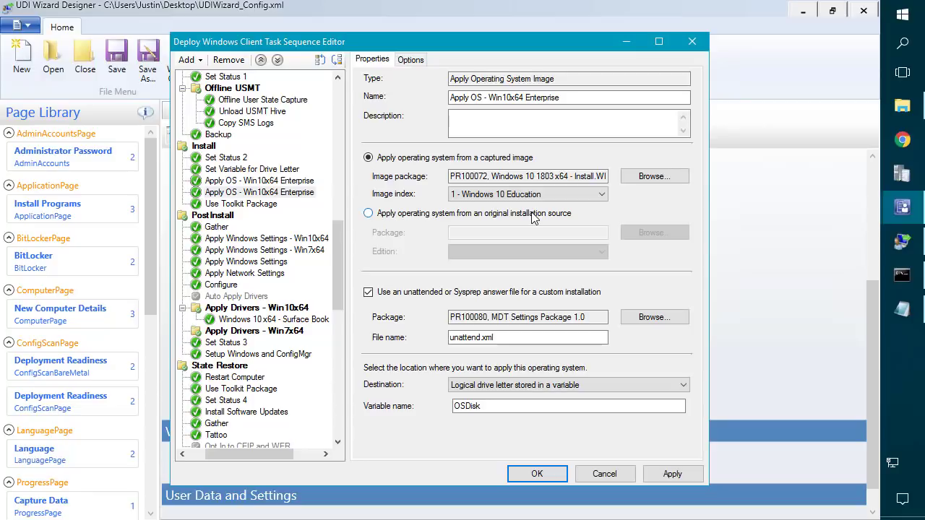
Copy and paste the Apply OS - Win10x64 Enterprise step, renaming the copy to Win7x64.
click(247, 199)
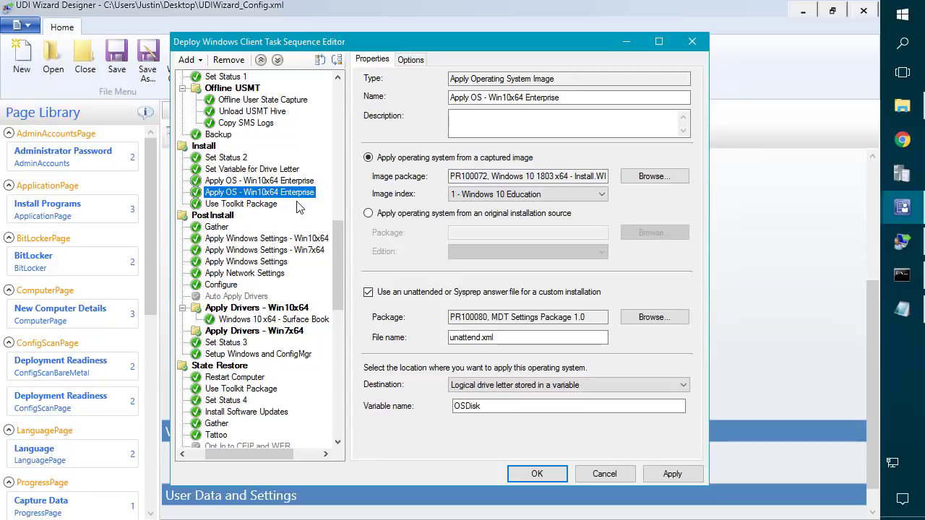
right_click(278, 198)
click(304, 218)
right_click(269, 195)
click(302, 234)
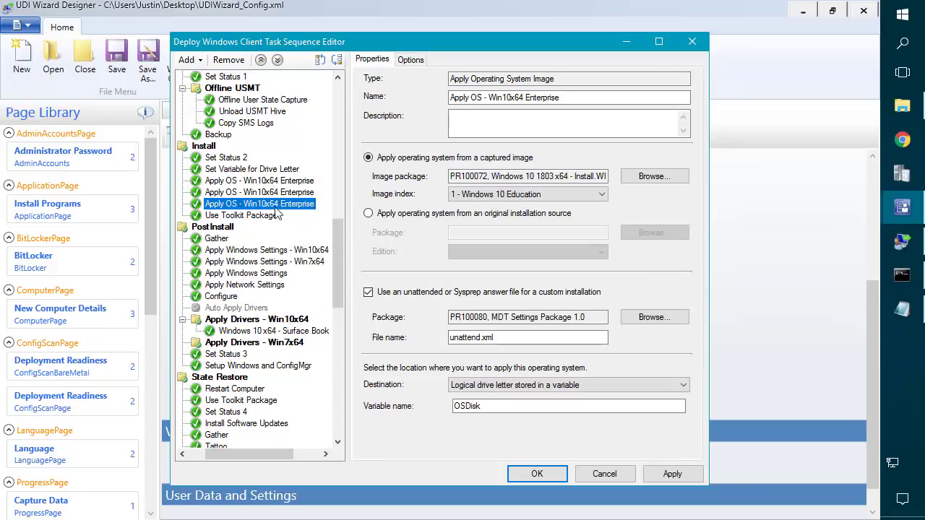
click(514, 97)
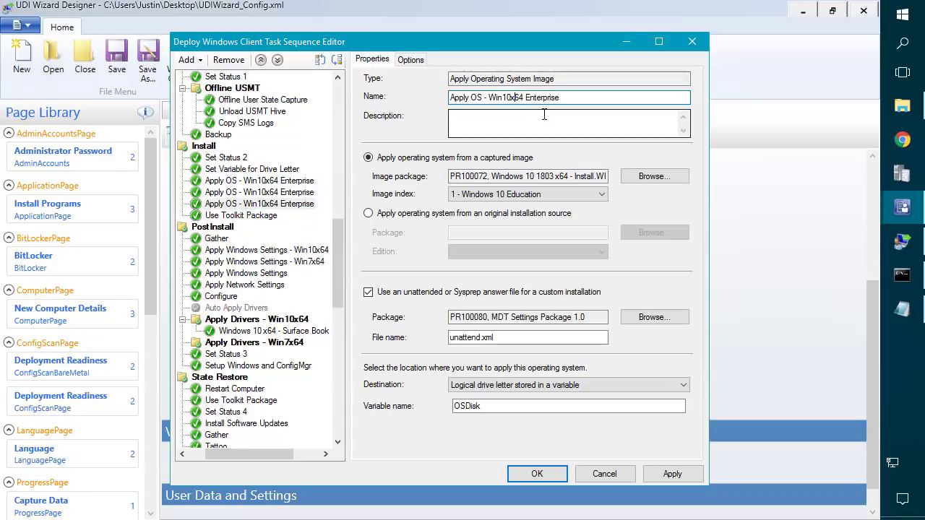
text(=)
key(BackSpace)
Set the Win7x64 step's image to the Windows 7 Enterprise x64 package and copy the Windows7Enterprisex64 name.
click(680, 179)
click(261, 167)
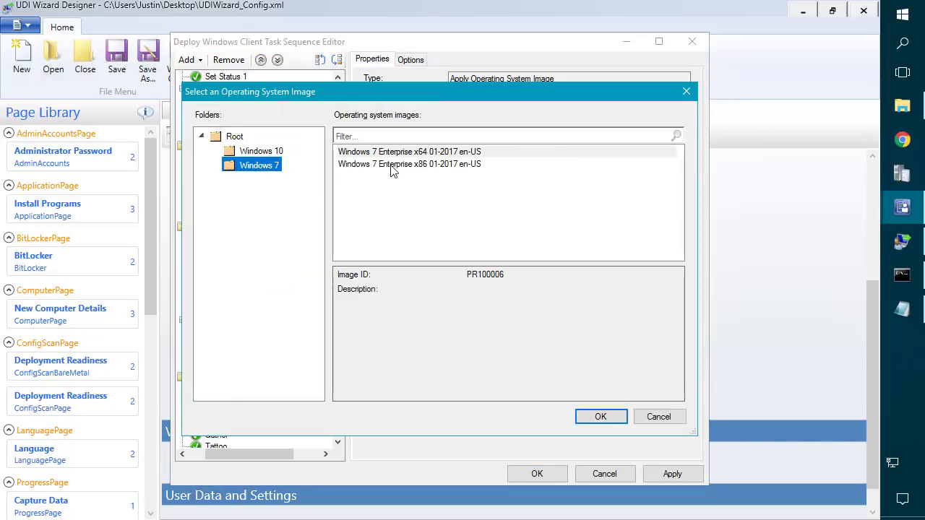
double_click(425, 152)
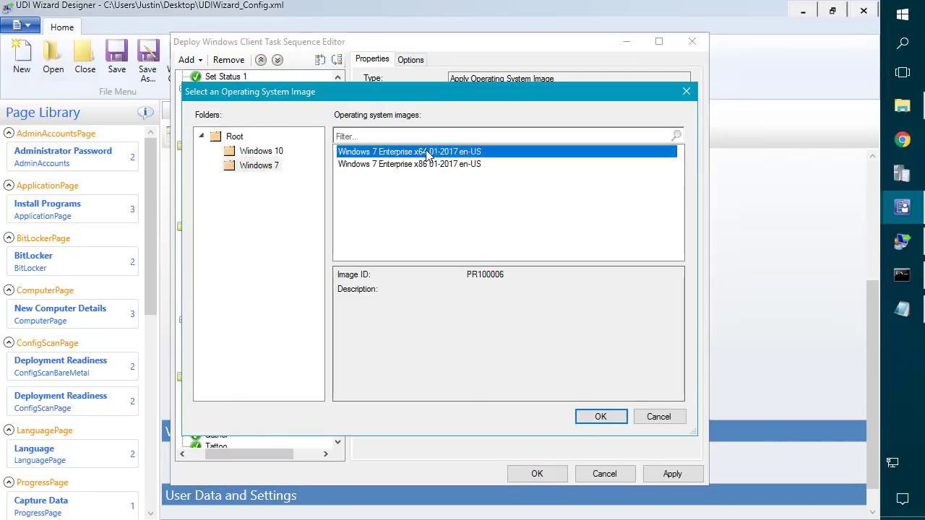
click(902, 309)
drag(216, 114, 56, 114)
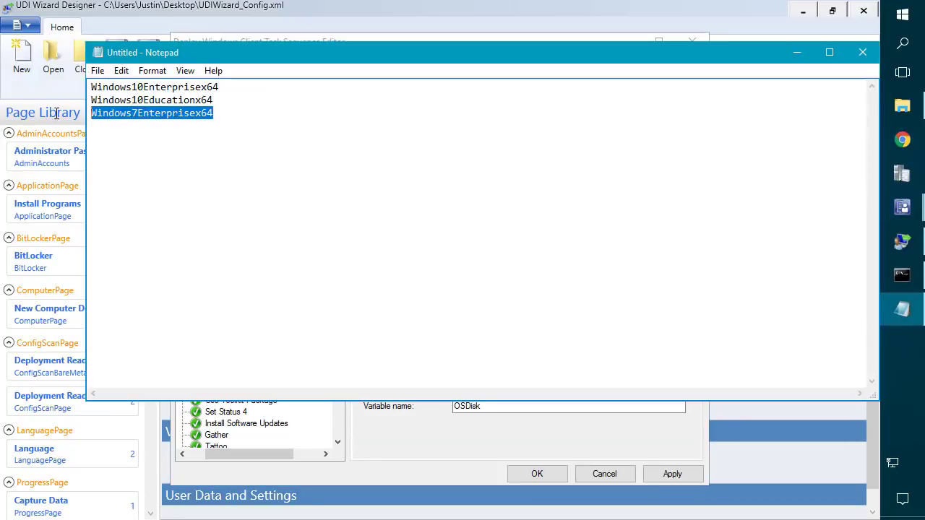
click(796, 52)
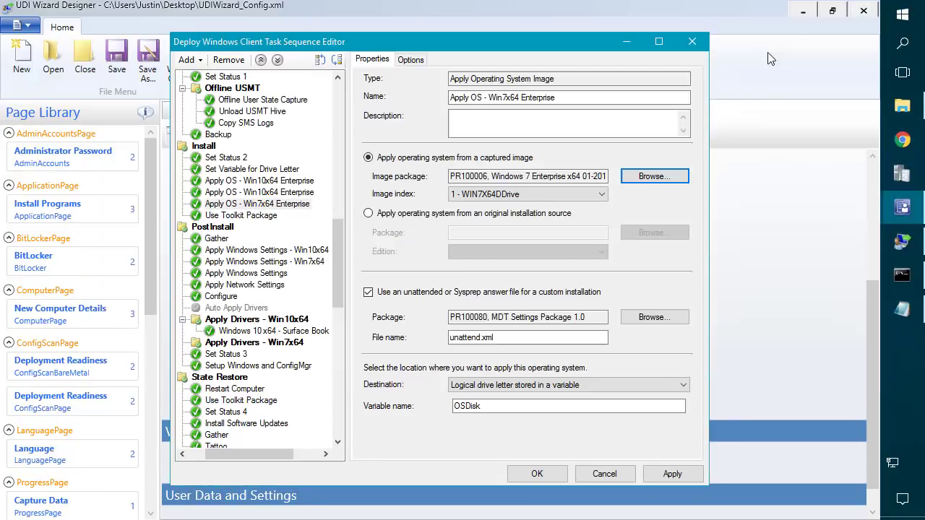
Change its OSDImageName condition value to Windows7Enterprisex64 and apply the changes.
click(410, 60)
double_click(520, 212)
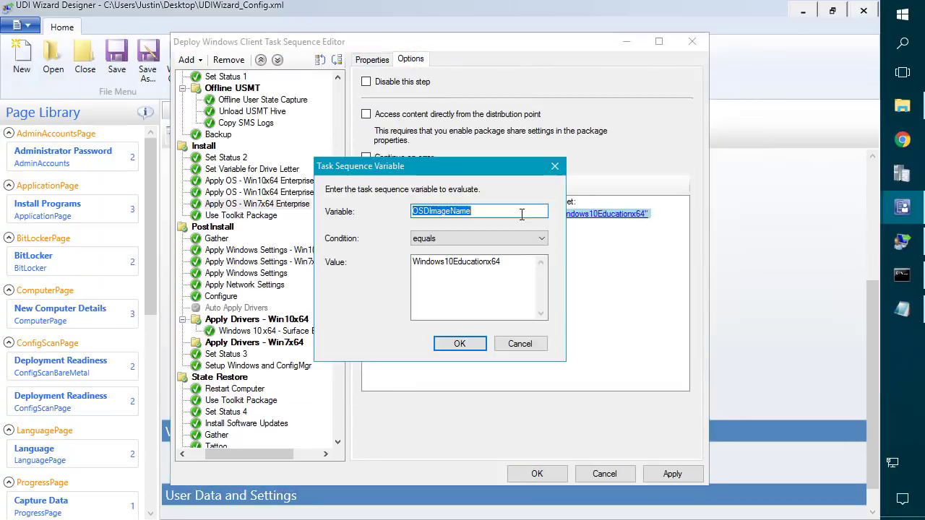
drag(533, 276, 294, 232)
key(ctrl+v)
click(461, 343)
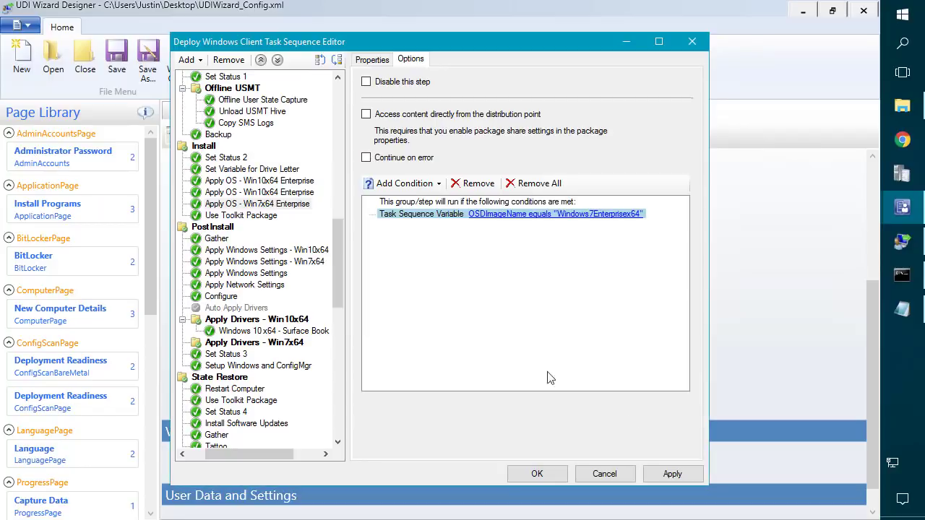
click(694, 479)
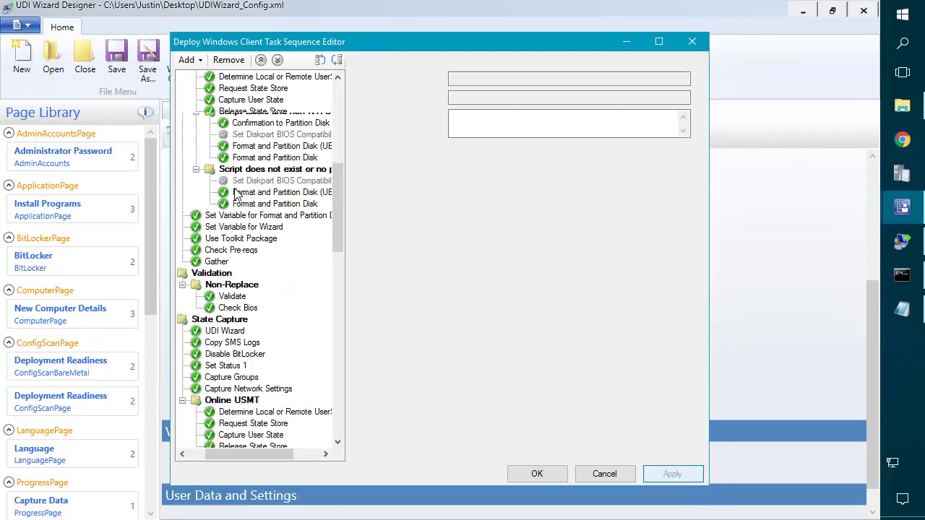
drag(340, 234, 339, 287)
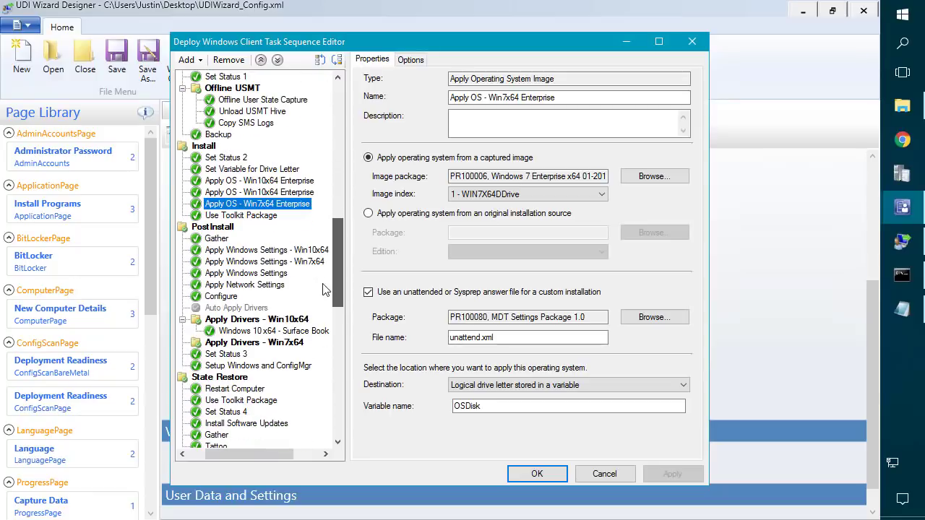
Add a new group below Set Variable for Drive Letter and name it 'Apply OS'.
click(226, 171)
click(187, 59)
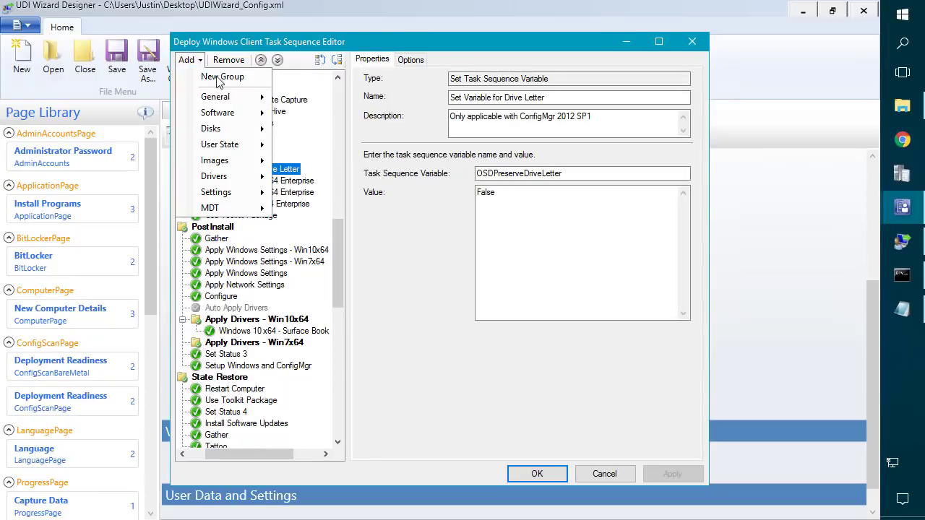
click(217, 77)
click(522, 97)
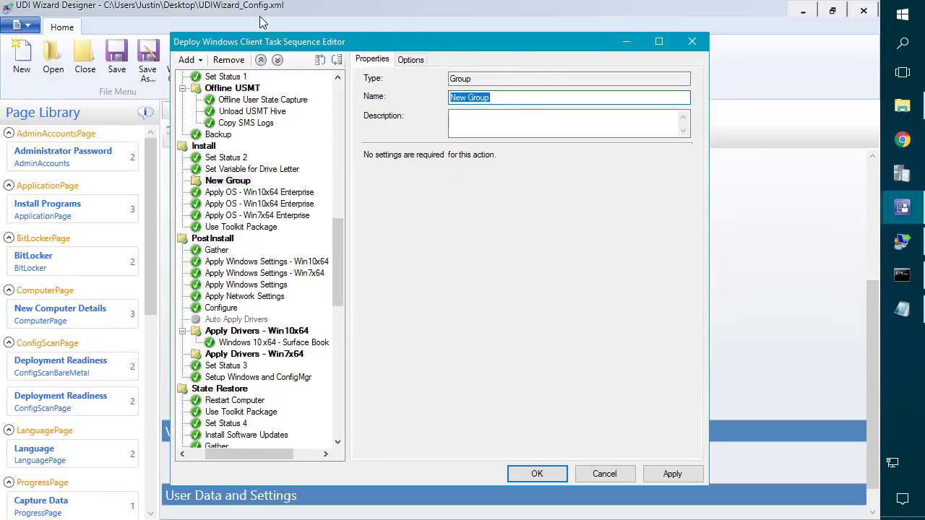
text(Apply OS)
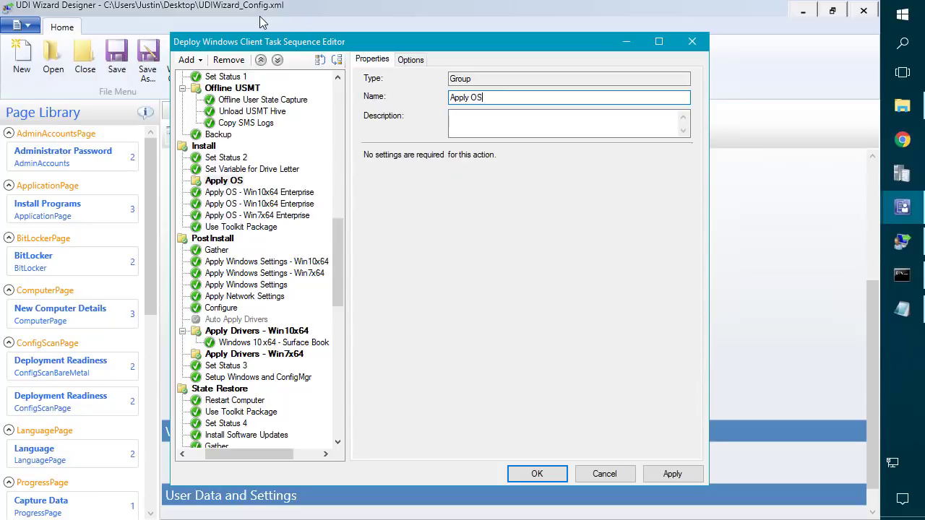
Move the Win10x64 and Win7x64 Apply OS steps into the Apply OS group and apply.
click(275, 192)
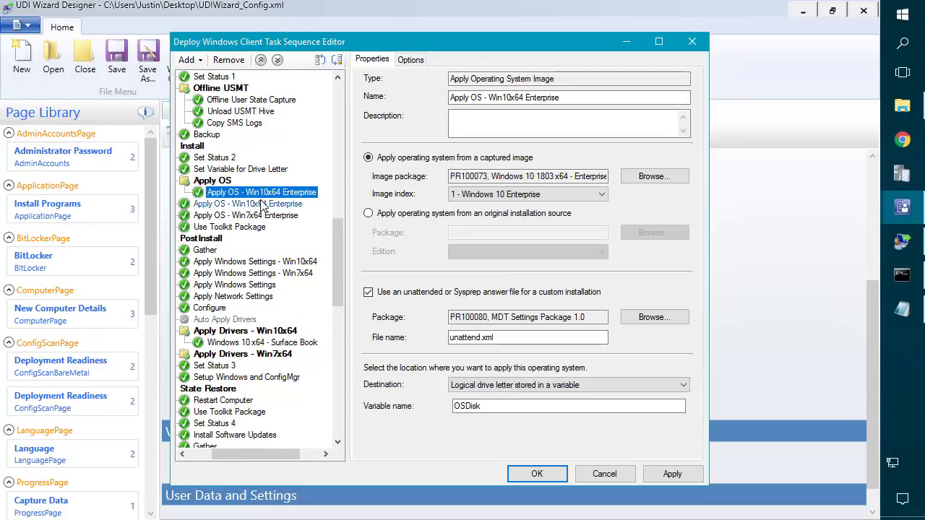
click(262, 204)
click(319, 60)
click(262, 216)
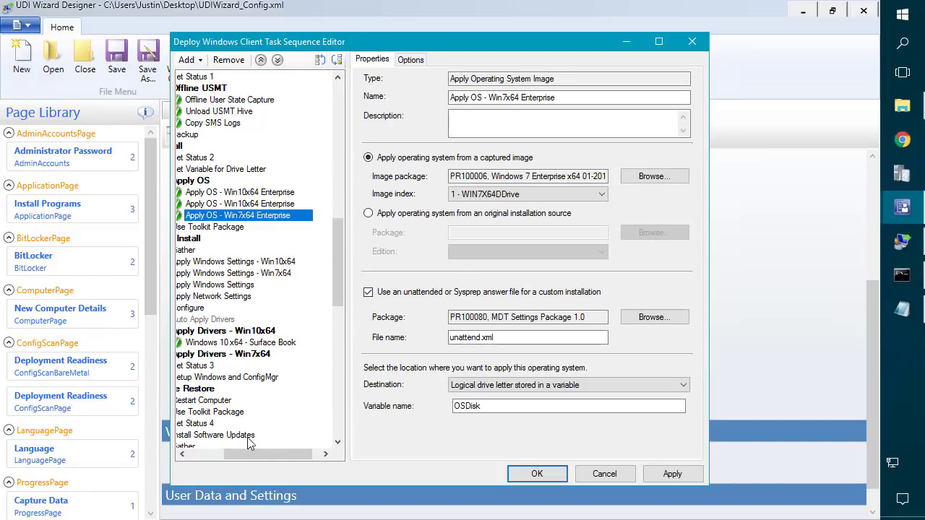
drag(231, 455, 194, 454)
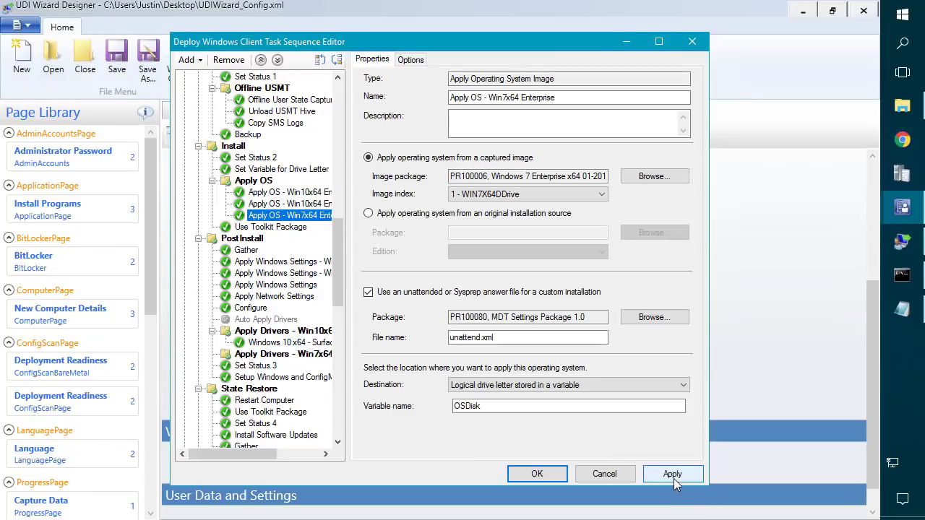
click(672, 474)
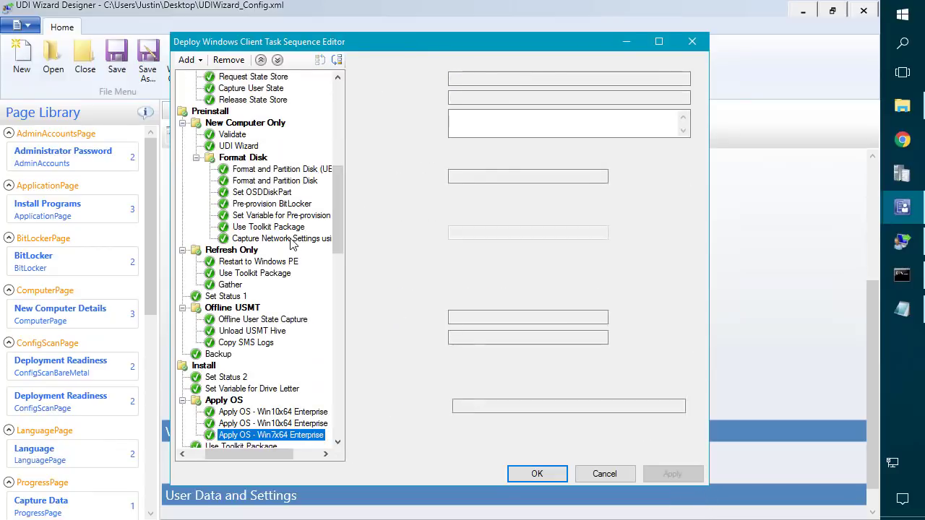
scroll(287, 331, down, 2)
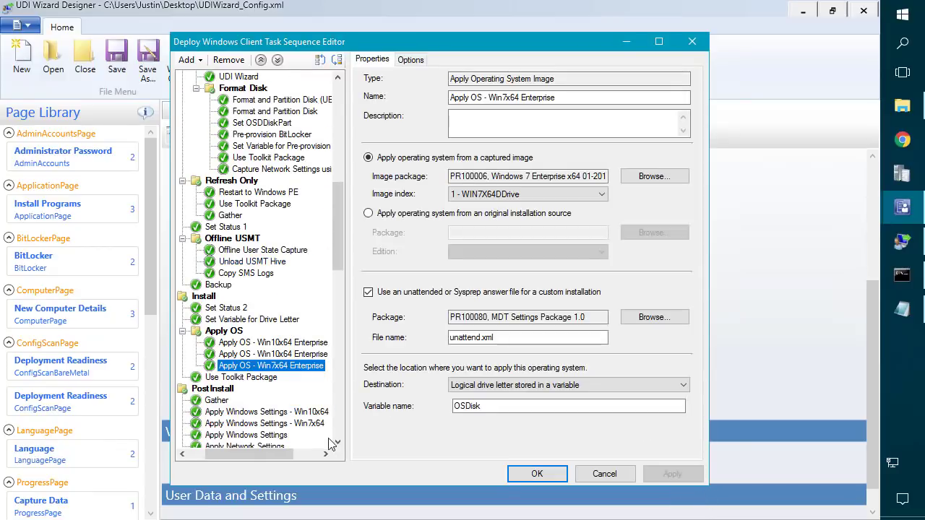
click(904, 243)
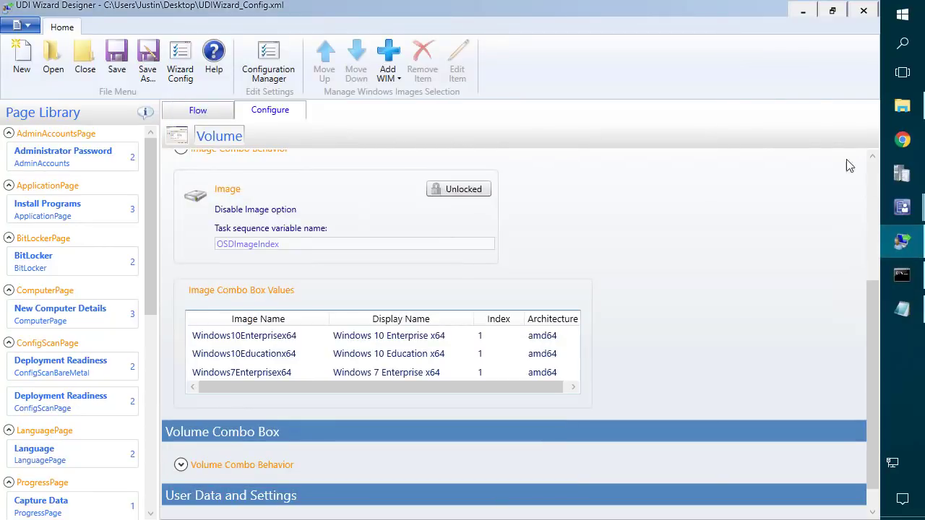
Review the run condition of the Win10x64 step that uses the Education image.
click(803, 16)
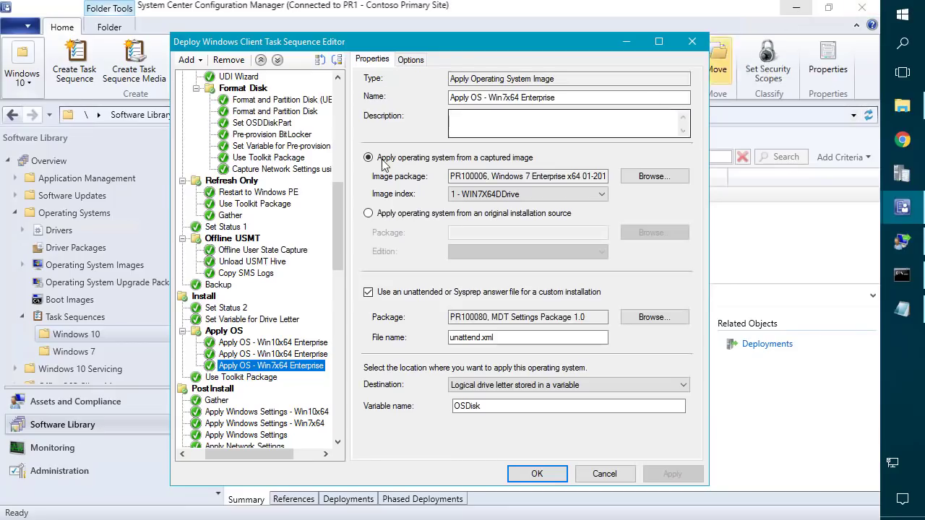
click(262, 355)
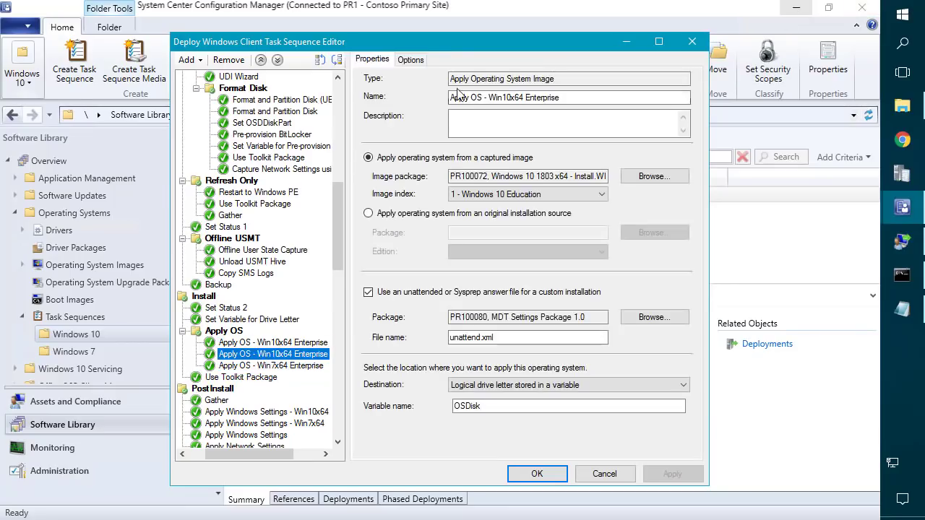
click(418, 61)
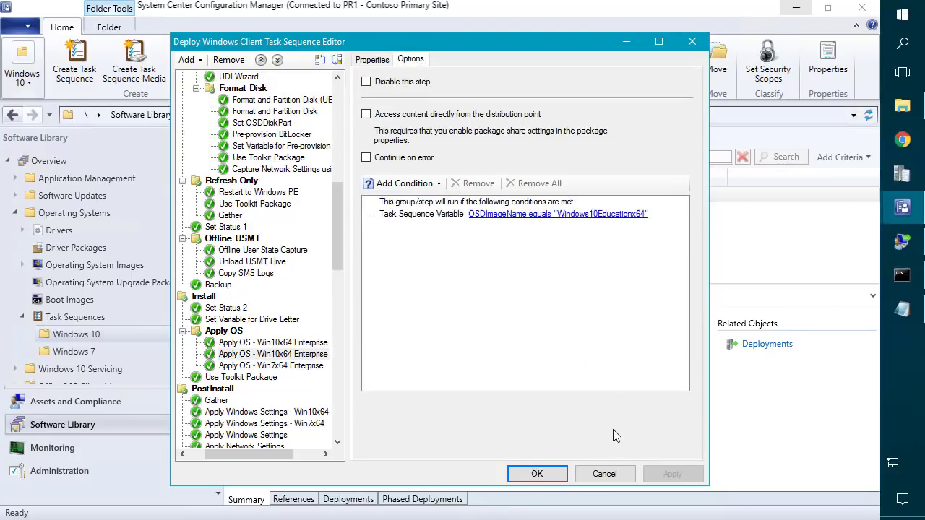
drag(341, 216, 315, 293)
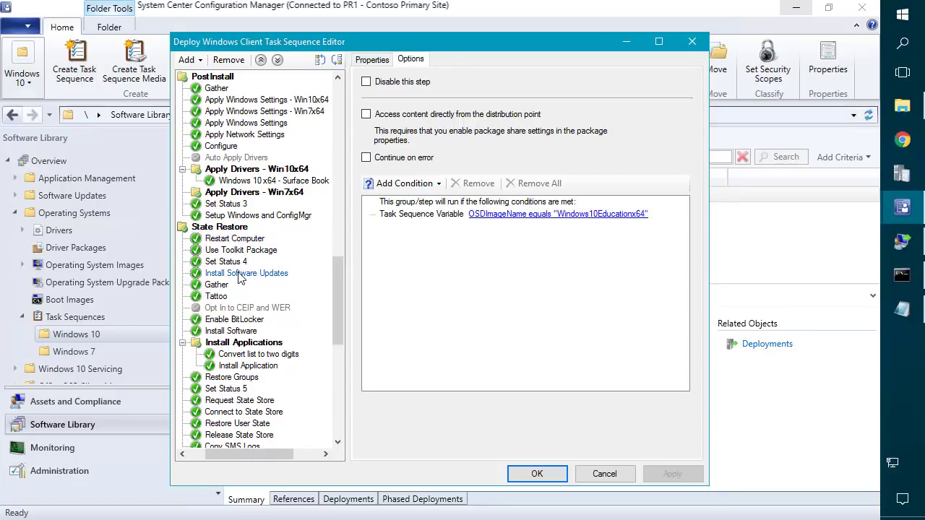
Tick Disable this step on the Install Software Updates step's Options.
click(241, 274)
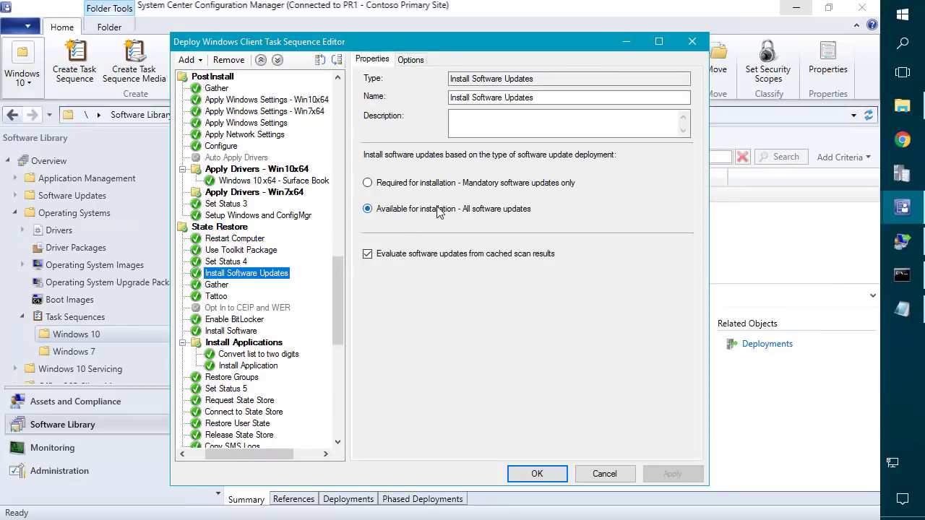
click(411, 61)
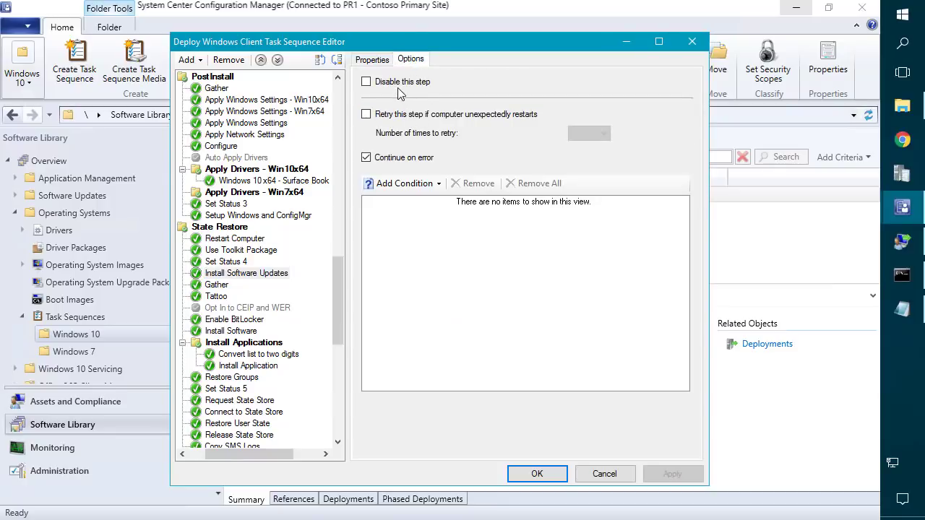
click(401, 83)
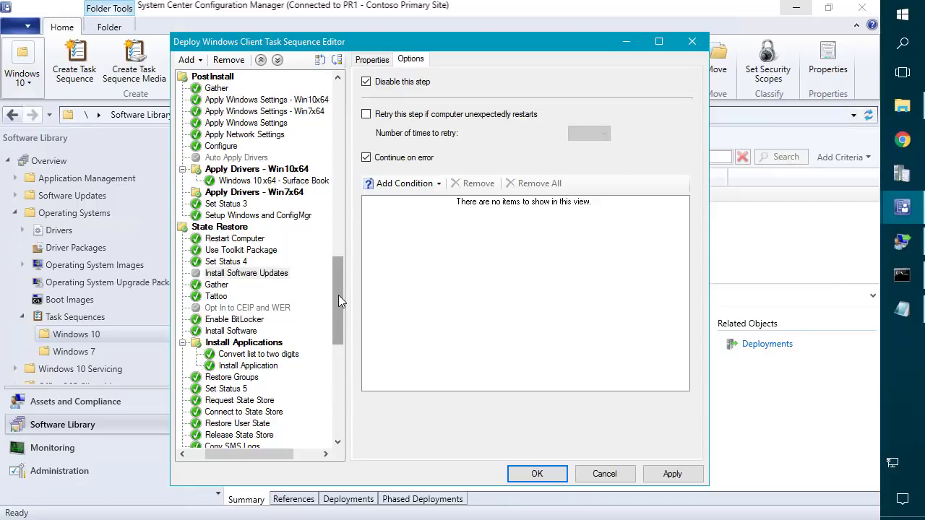
scroll(336, 300, down, 3)
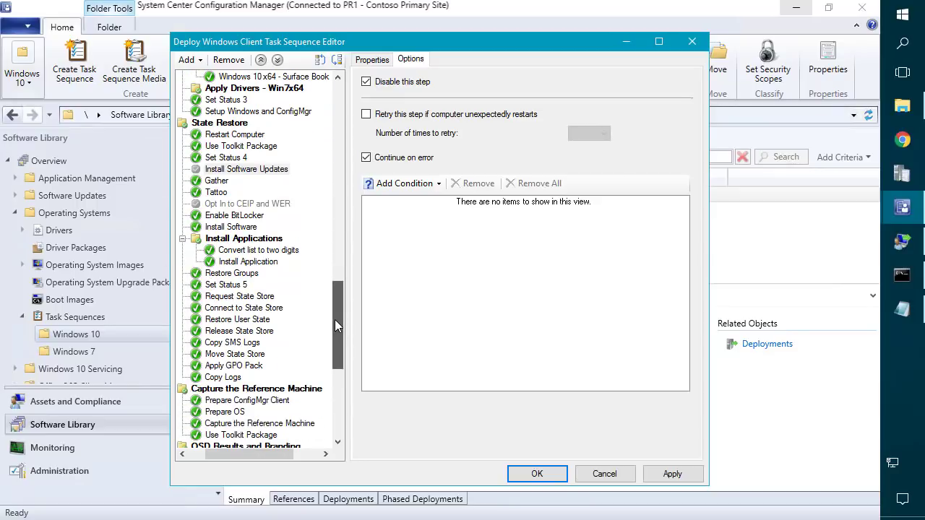
click(237, 229)
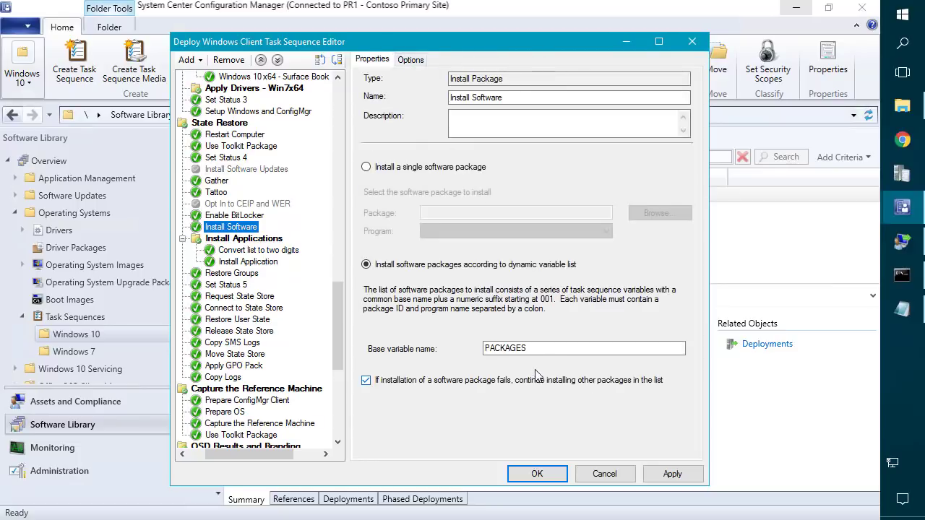
Review the PACKAGES and COALESCEDAPPS base variable names on Install Software and Install Application.
double_click(527, 349)
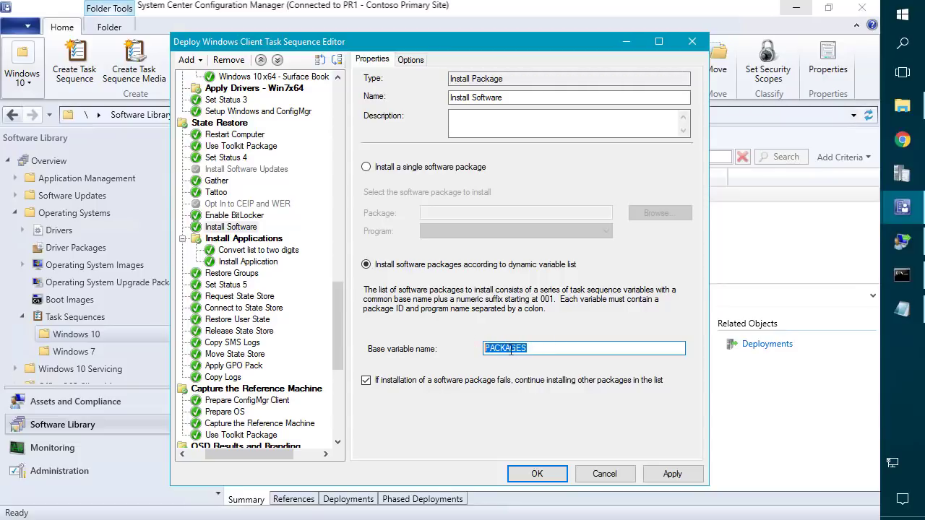
click(261, 263)
drag(557, 378, 443, 372)
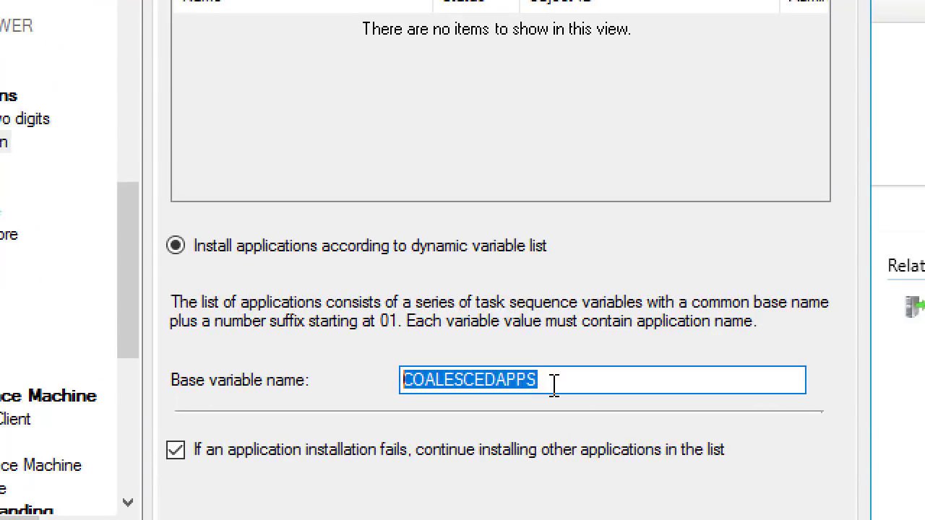
drag(562, 380, 304, 315)
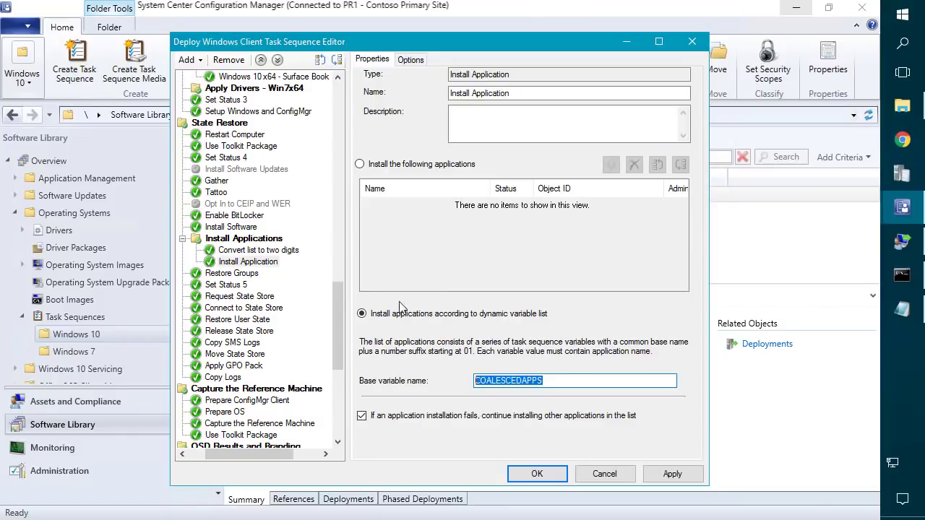
click(239, 263)
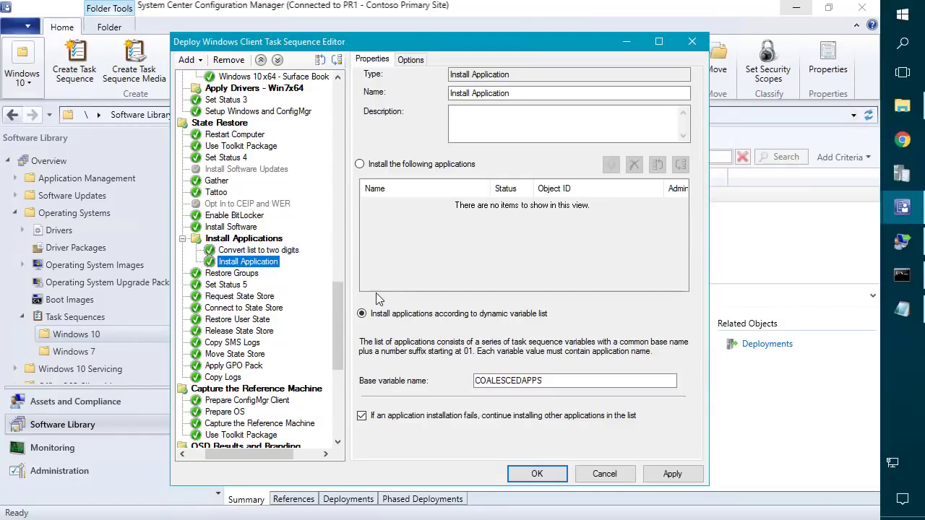
Apply the task sequence edits and close the editor with OK.
scroll(264, 345, down, 2)
scroll(264, 346, down, 6)
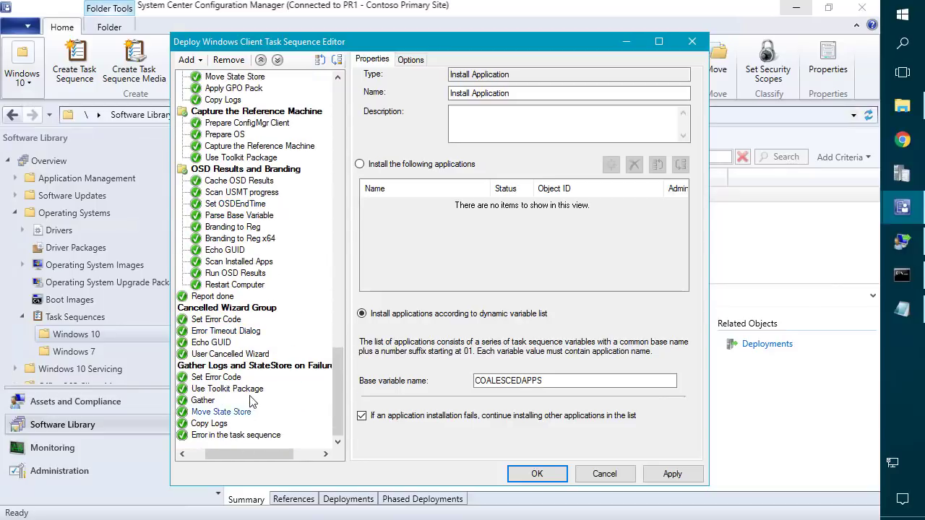
scroll(253, 384, up, 2)
scroll(252, 354, up, 3)
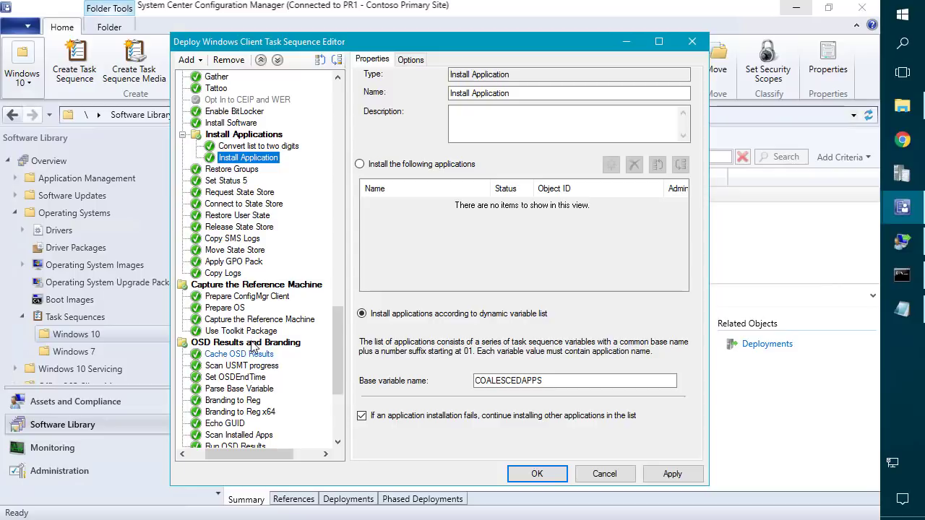
scroll(236, 275, up, 1)
scroll(236, 253, up, 3)
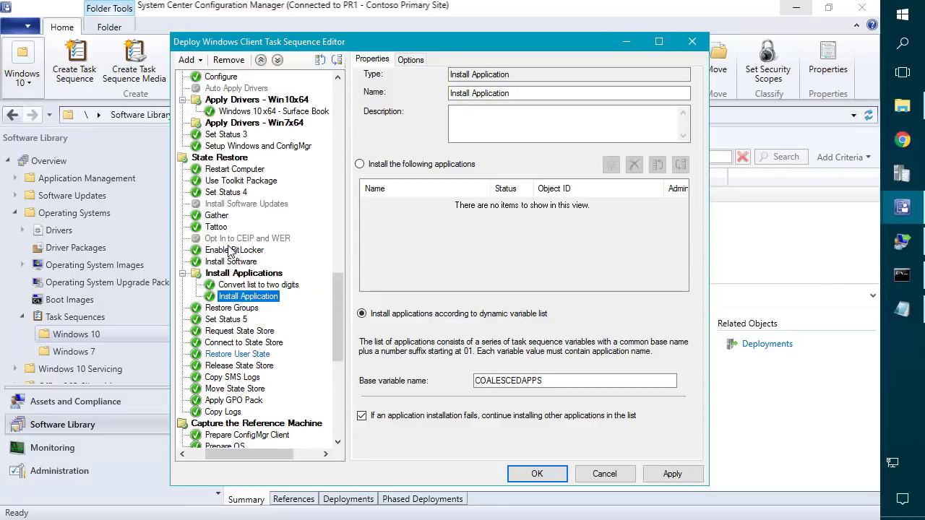
scroll(235, 238, up, 2)
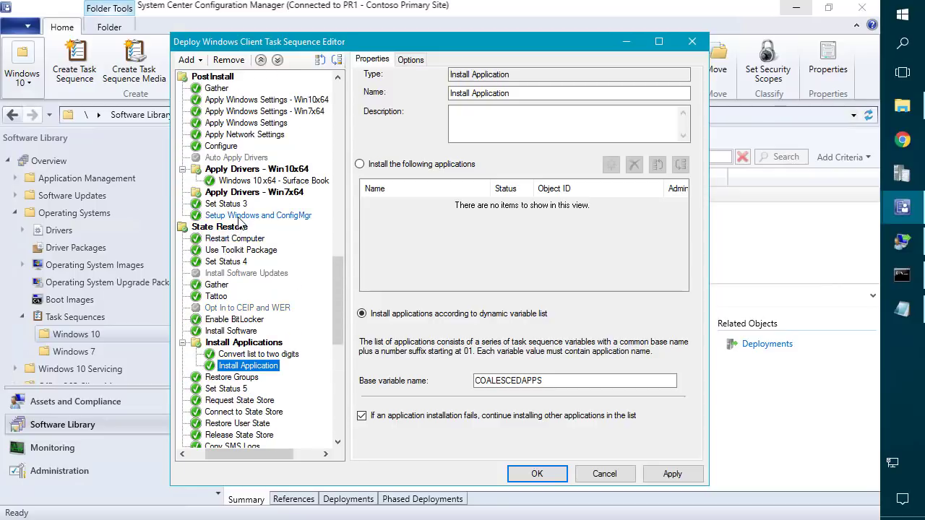
scroll(240, 221, up, 1)
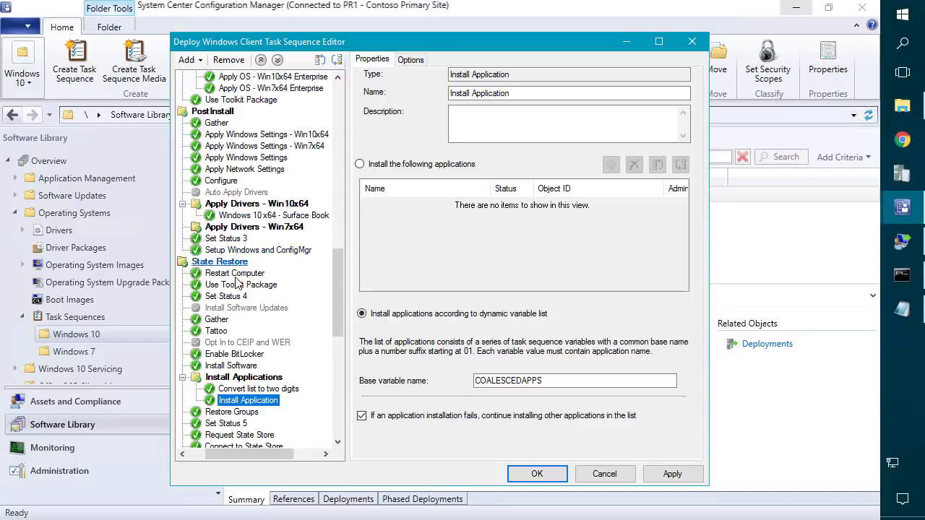
scroll(246, 260, up, 8)
scroll(257, 259, up, 6)
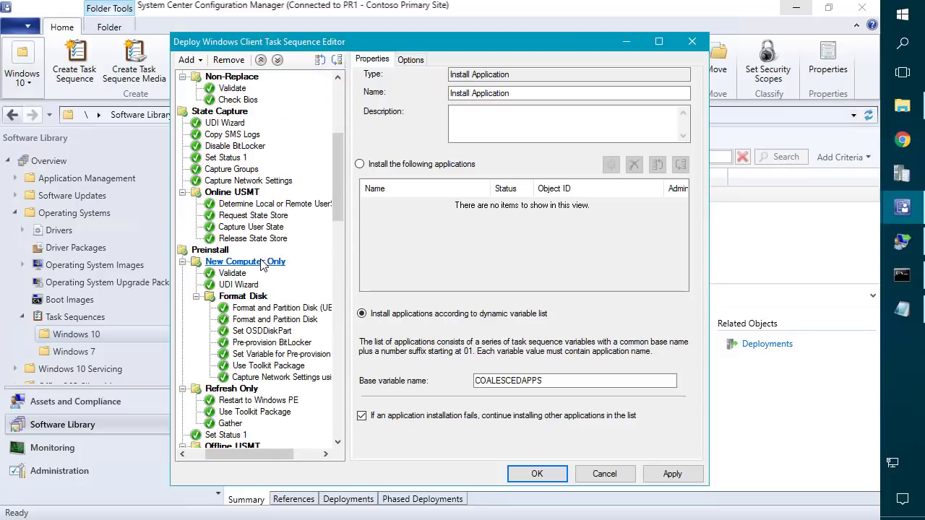
click(667, 474)
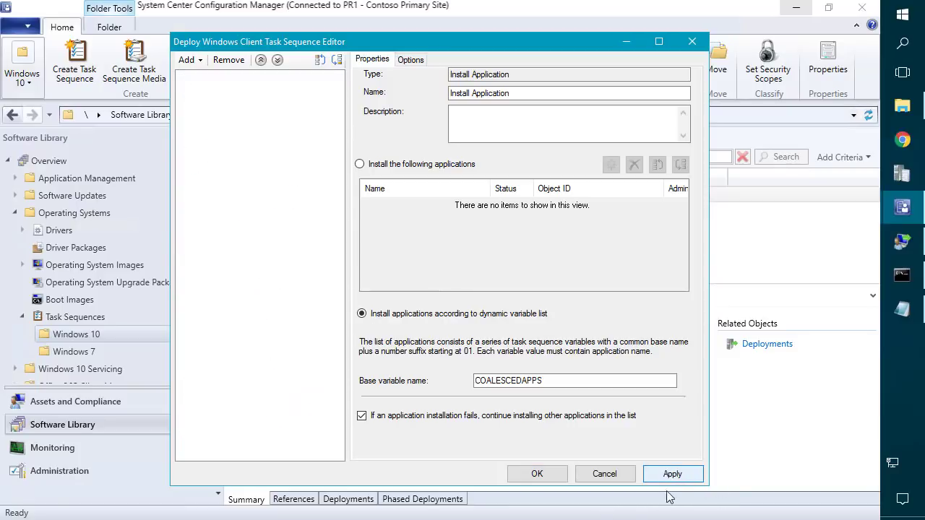
click(535, 473)
click(305, 196)
Start deploying Deploy Windows Client, targeting the All Unknown Computers collection.
right_click(304, 199)
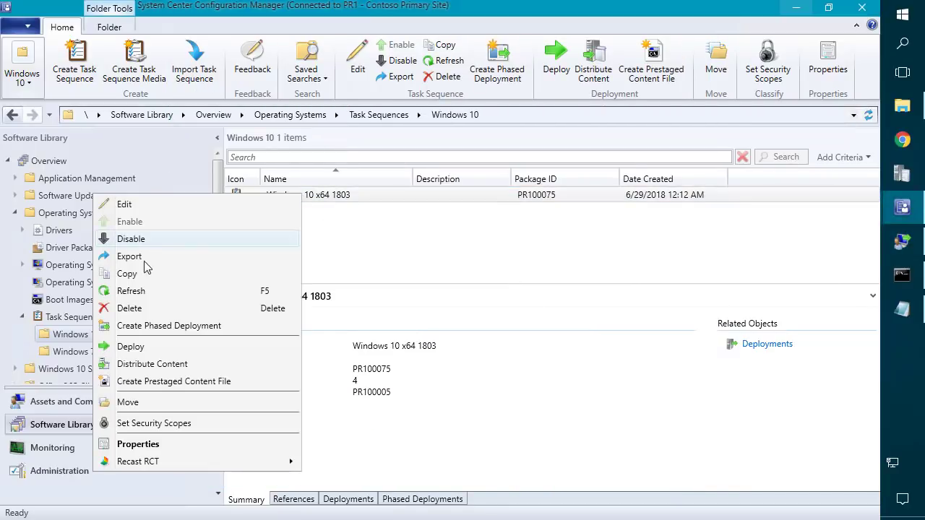
click(63, 319)
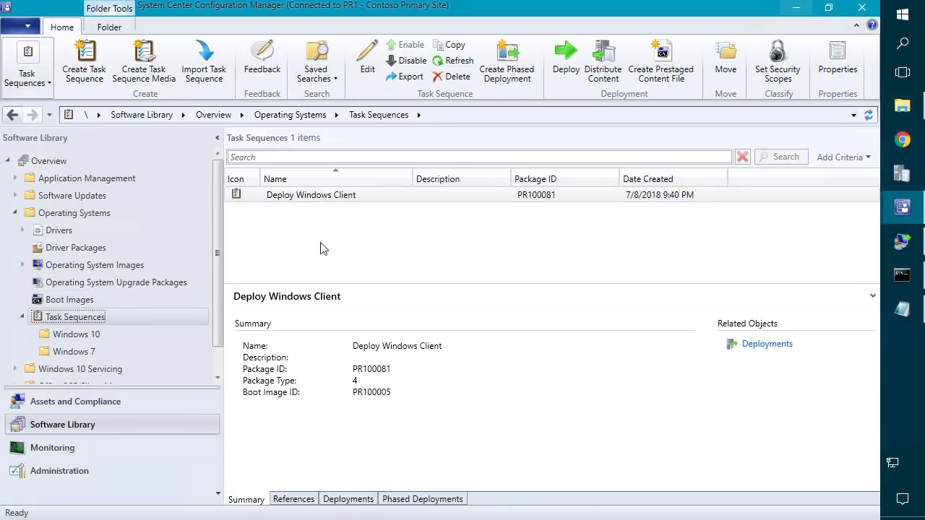
right_click(319, 204)
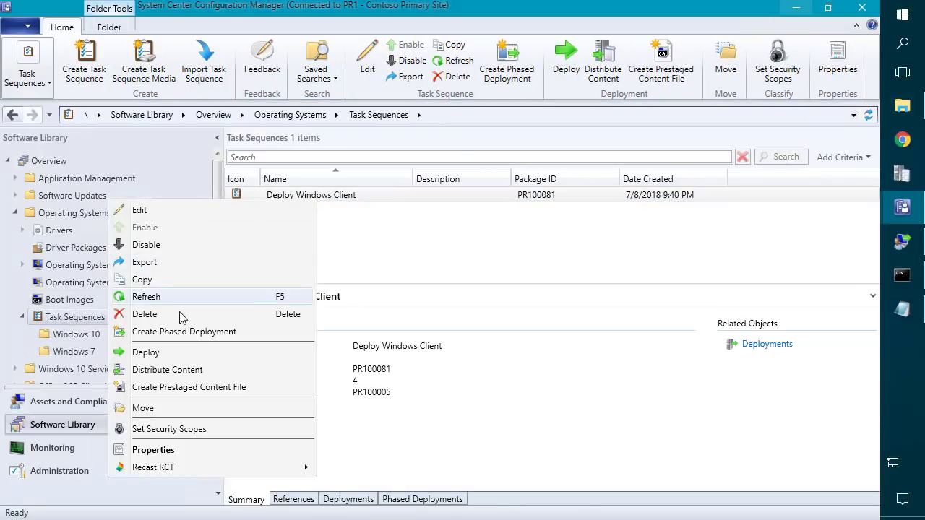
click(154, 353)
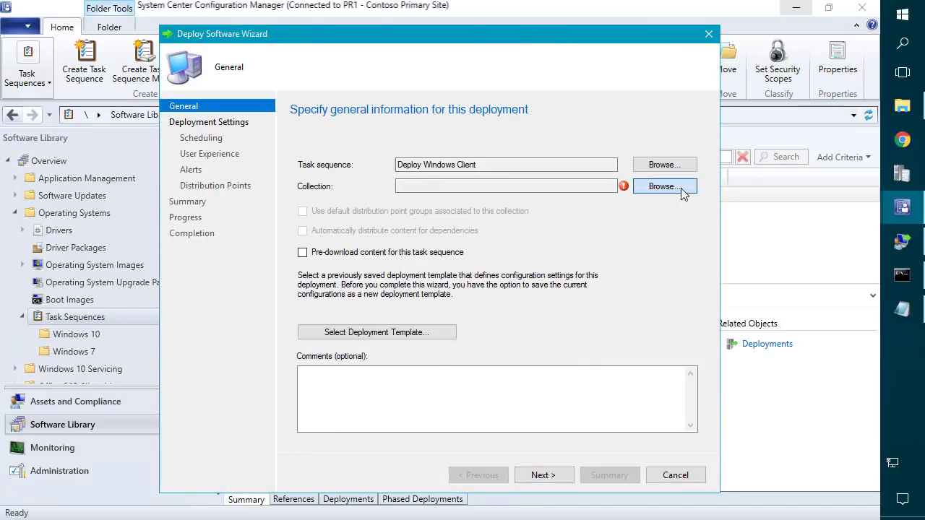
click(666, 186)
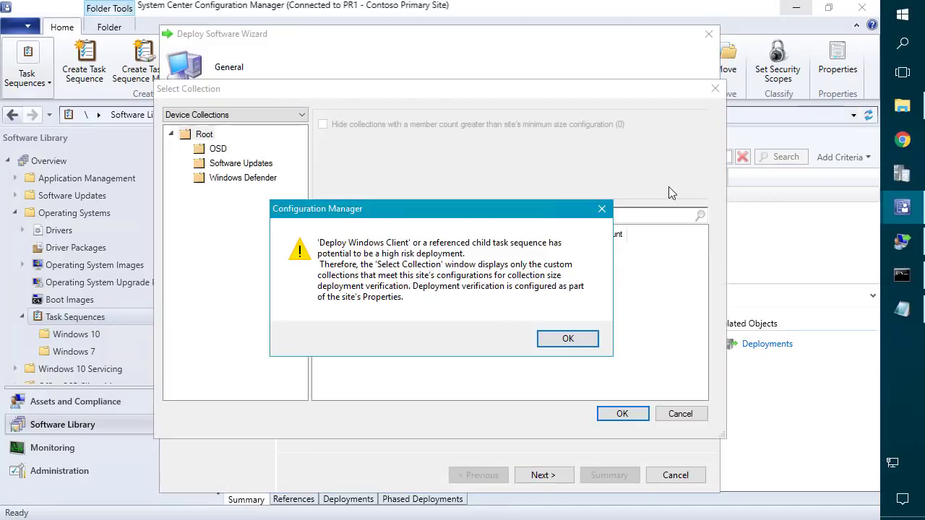
click(547, 339)
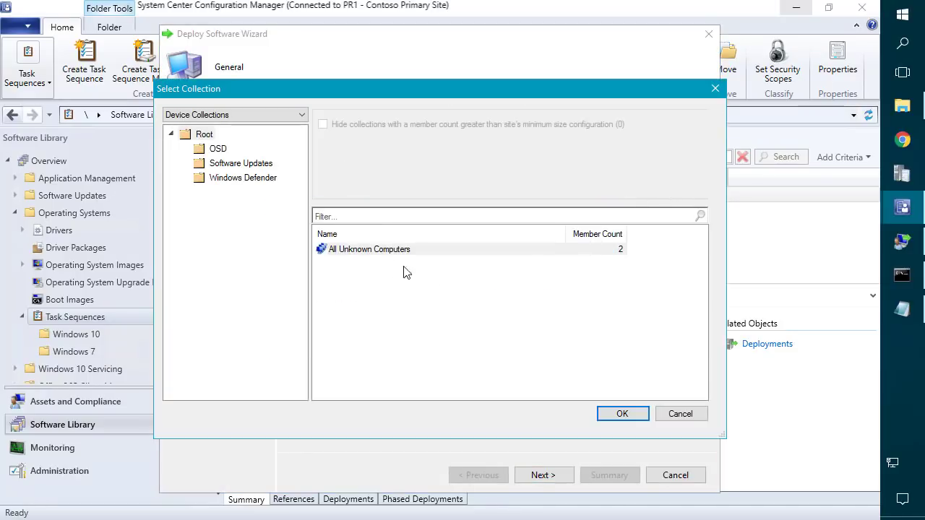
double_click(366, 250)
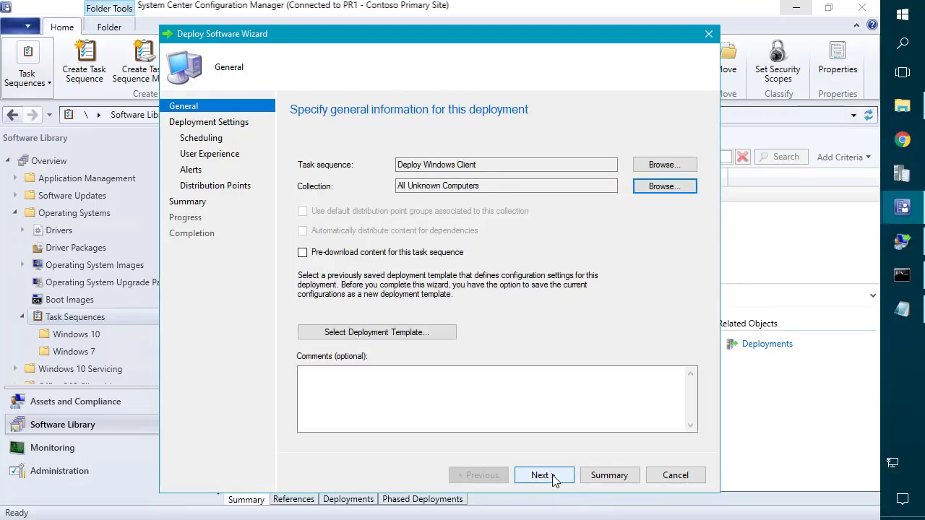
click(544, 476)
Make it available only to media and PXE, allow remote and default-boundary distribution points, and finish.
click(425, 292)
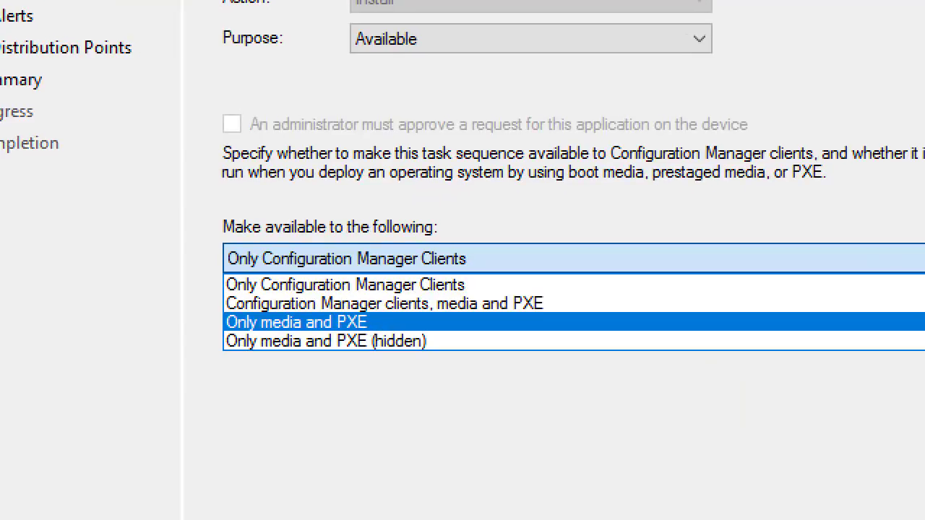
click(369, 323)
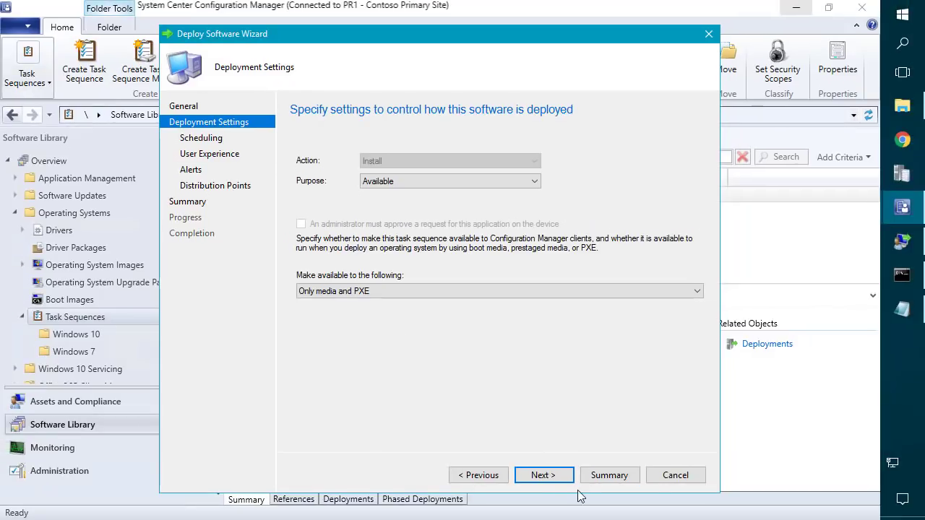
click(552, 481)
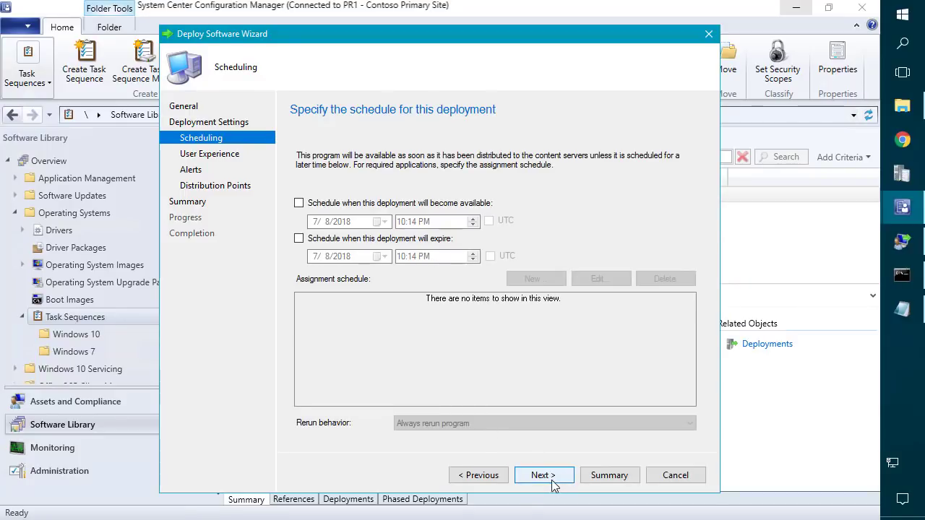
click(551, 478)
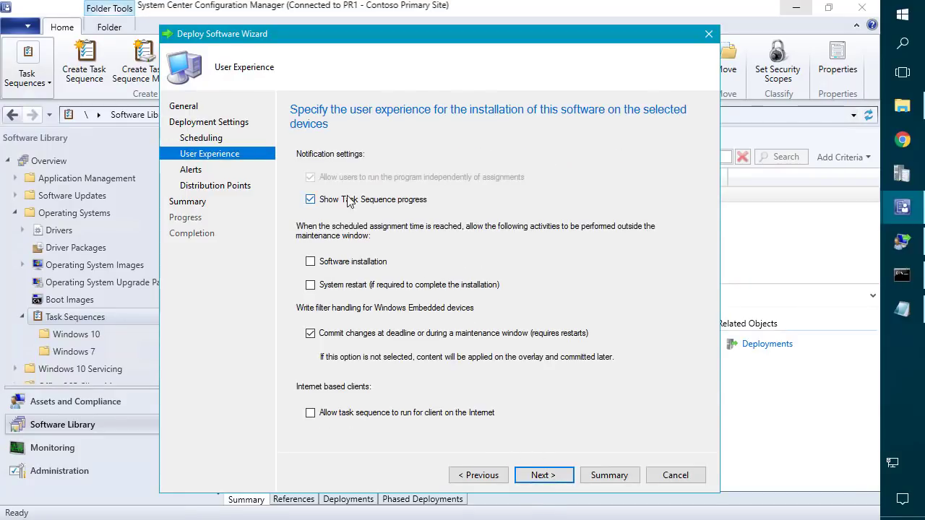
click(547, 477)
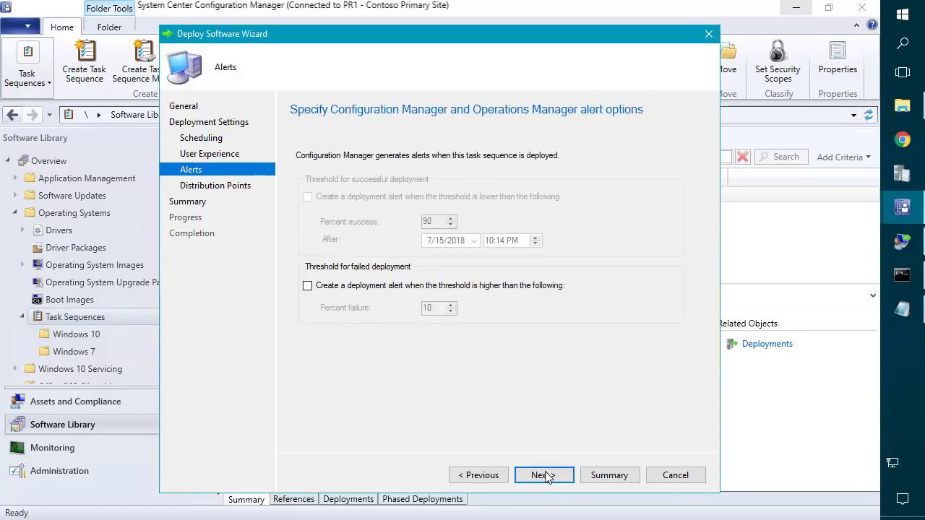
click(546, 477)
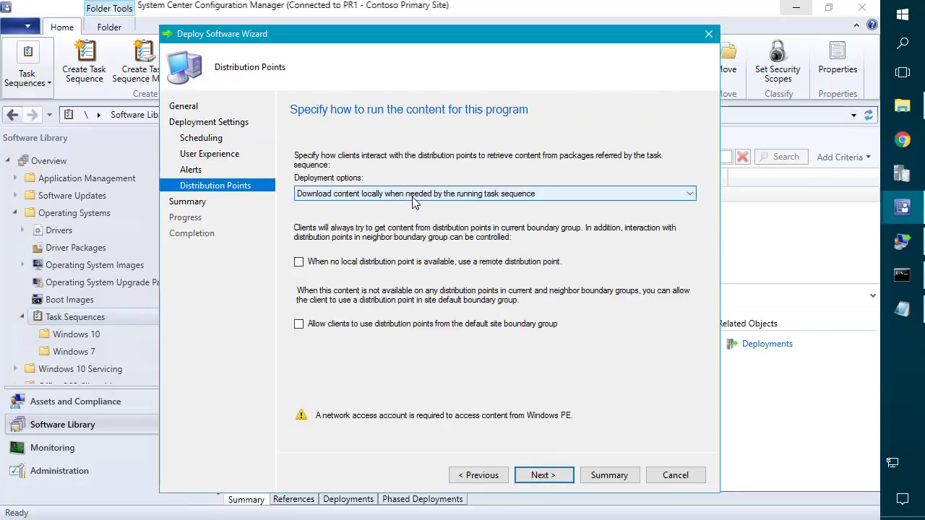
click(378, 262)
click(381, 324)
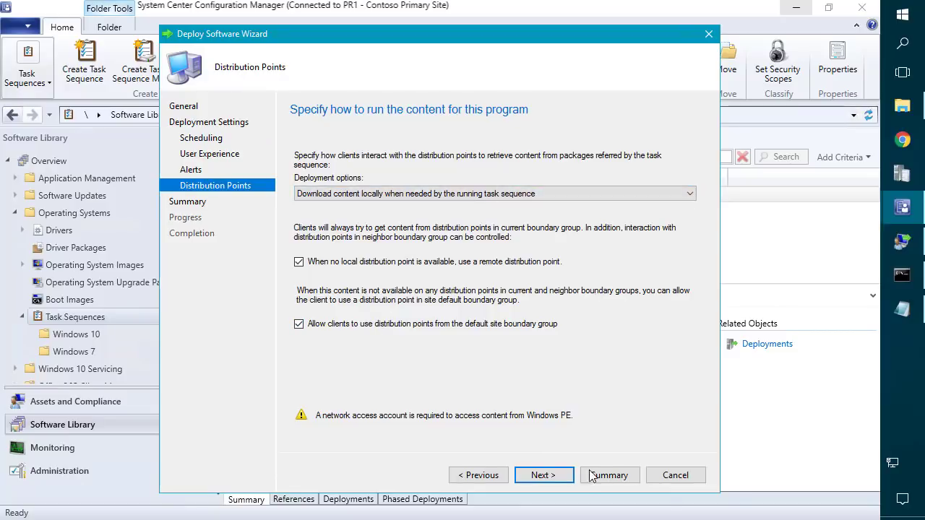
click(544, 476)
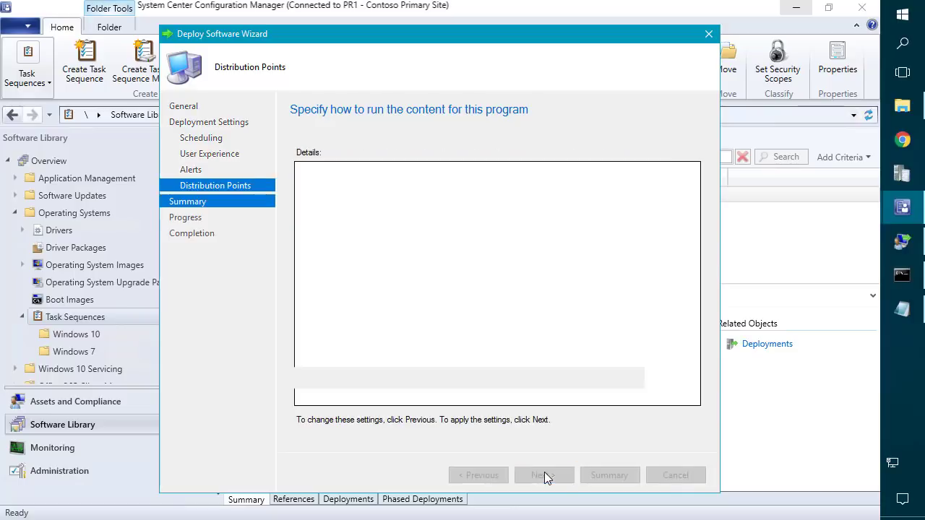
click(544, 475)
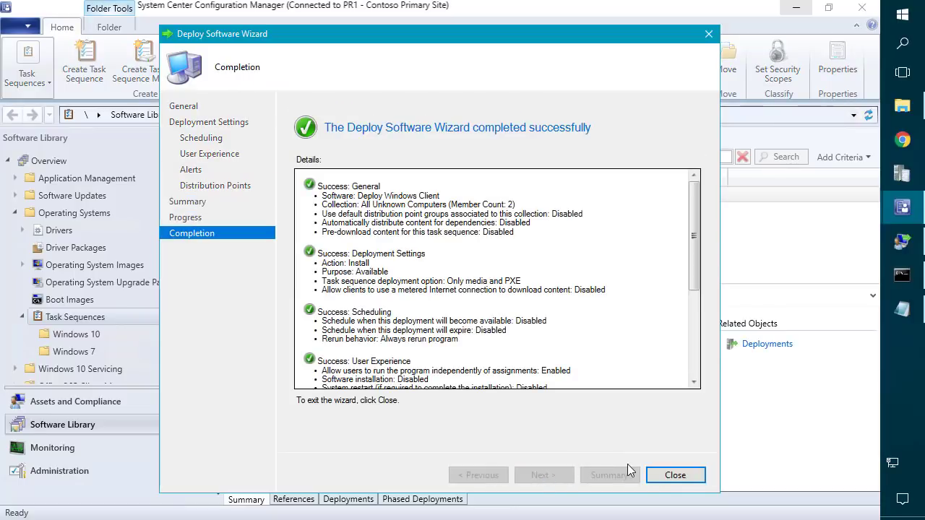
click(675, 476)
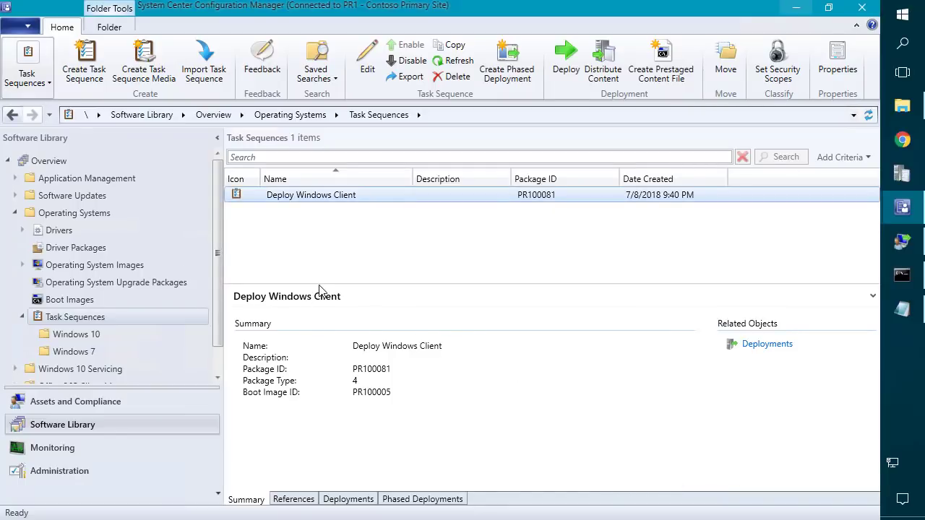
Show the task sequence's References and select the Boot image (x64) row.
click(294, 499)
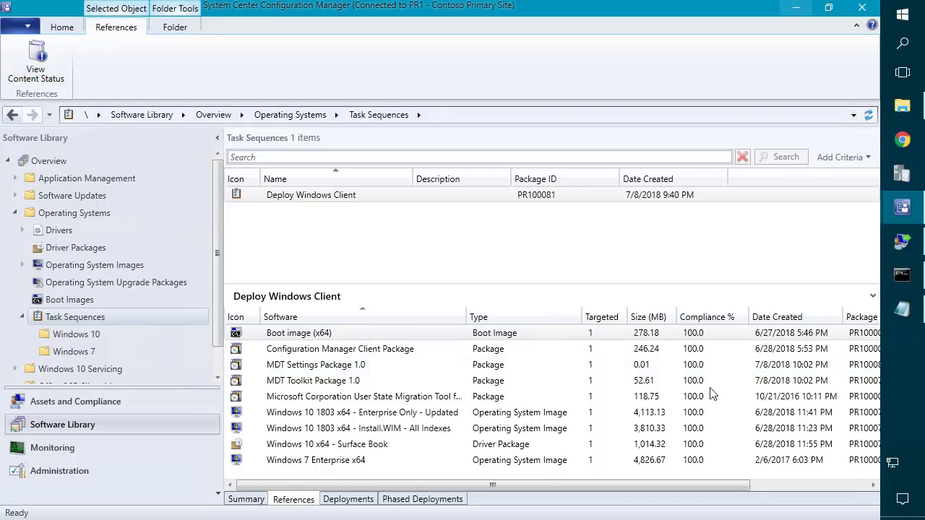
click(694, 338)
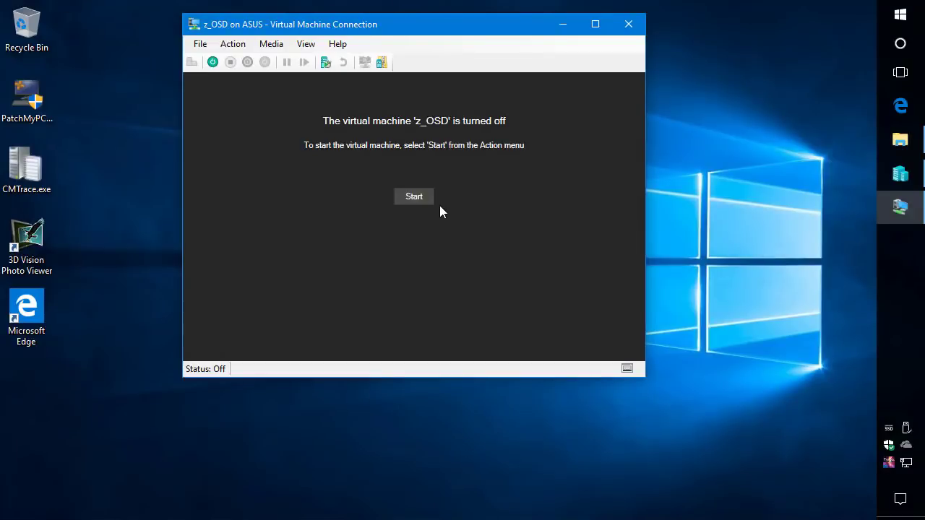
Power on z_OSD, PXE-boot it from the network, and switch the VM view to full screen.
click(414, 201)
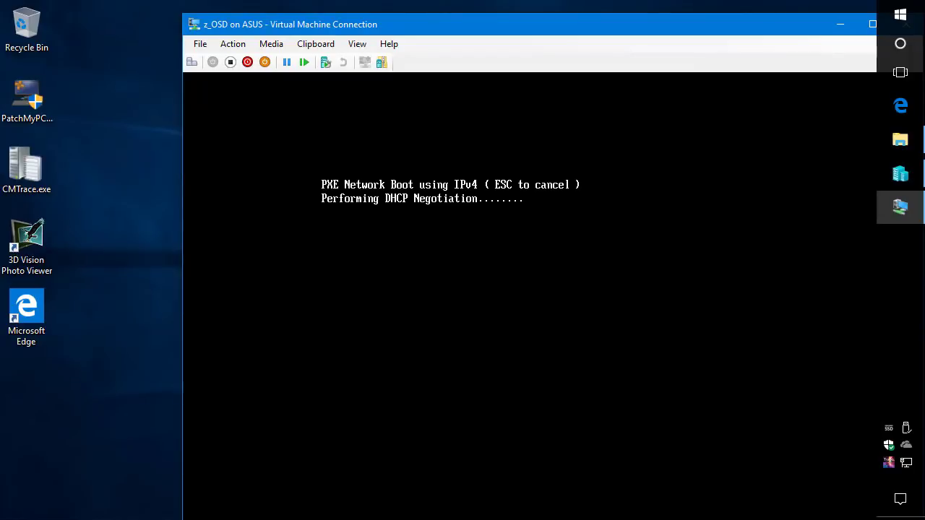
key(Return)
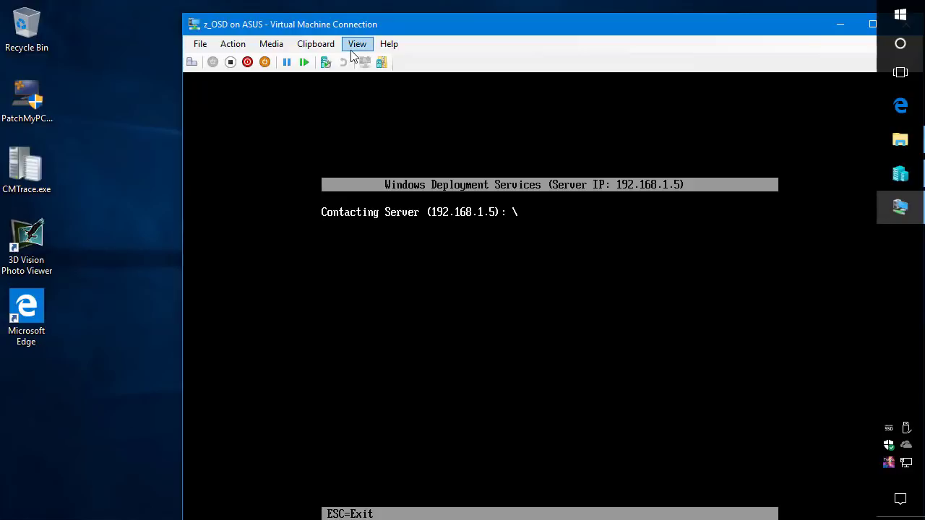
click(357, 43)
click(362, 60)
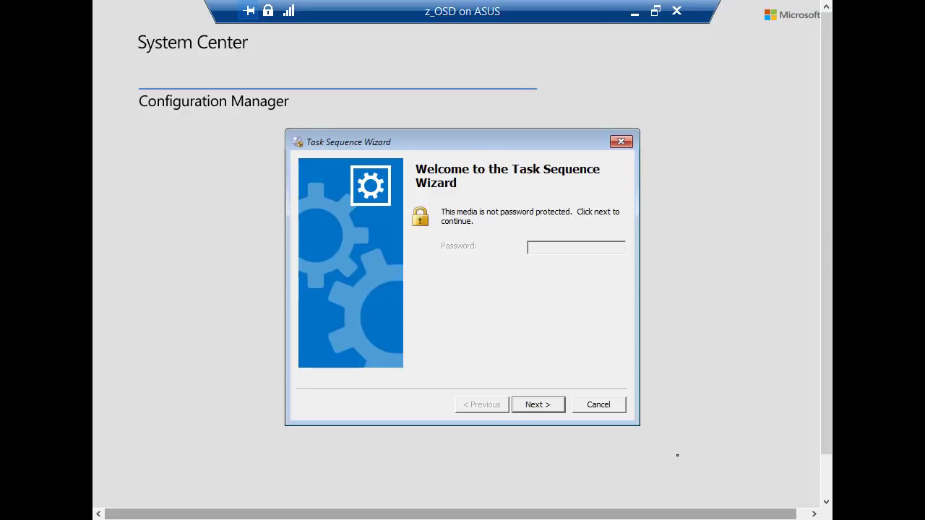
Get past the wizard's welcome page and launch cmtrace from an F8 command prompt.
drag(471, 143, 619, 71)
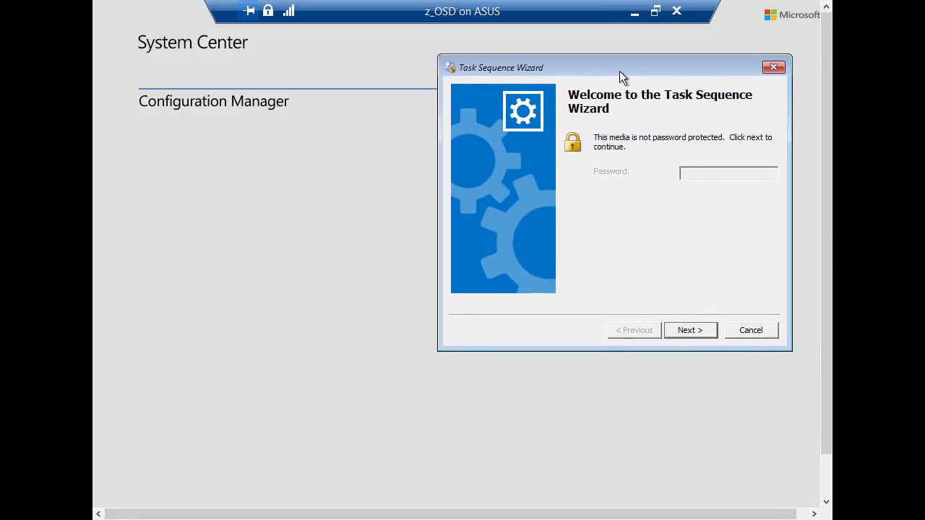
click(685, 336)
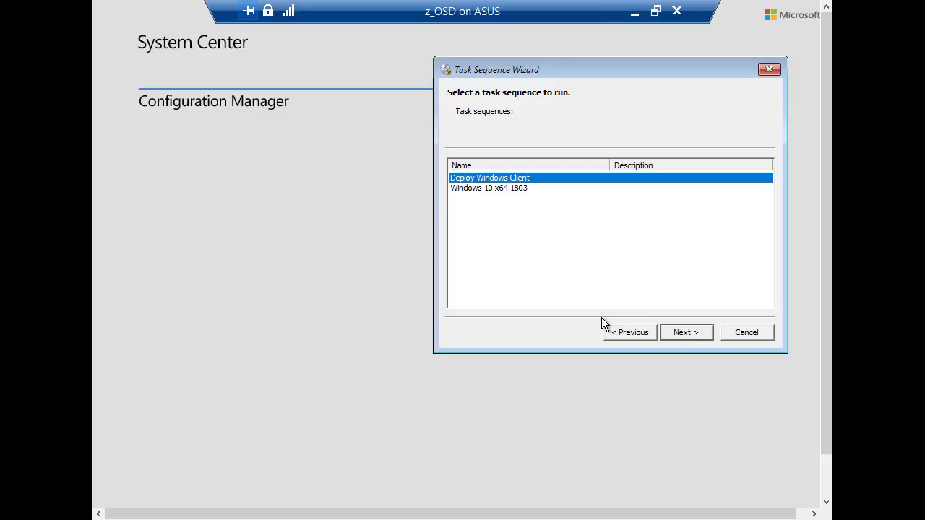
key(F8)
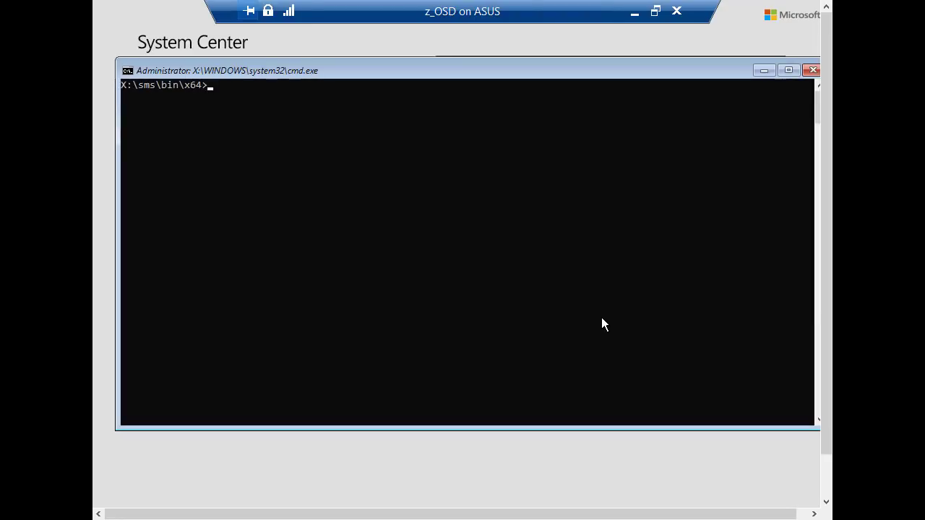
text(cmtrace)
key(Return)
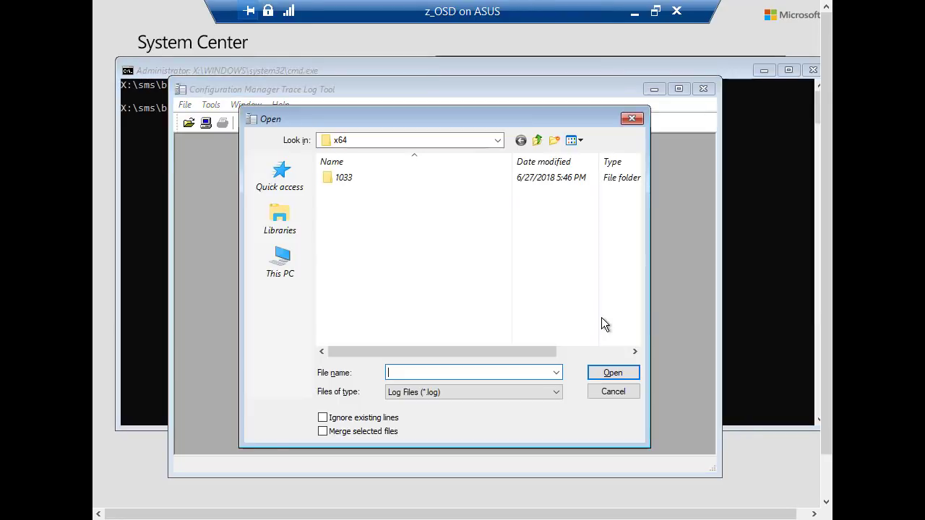
Open %temp%\SMSTSLog\smsts.log in cmtrace and dock it on the left beside the wizard.
text(%temp%)
key(Return)
double_click(362, 184)
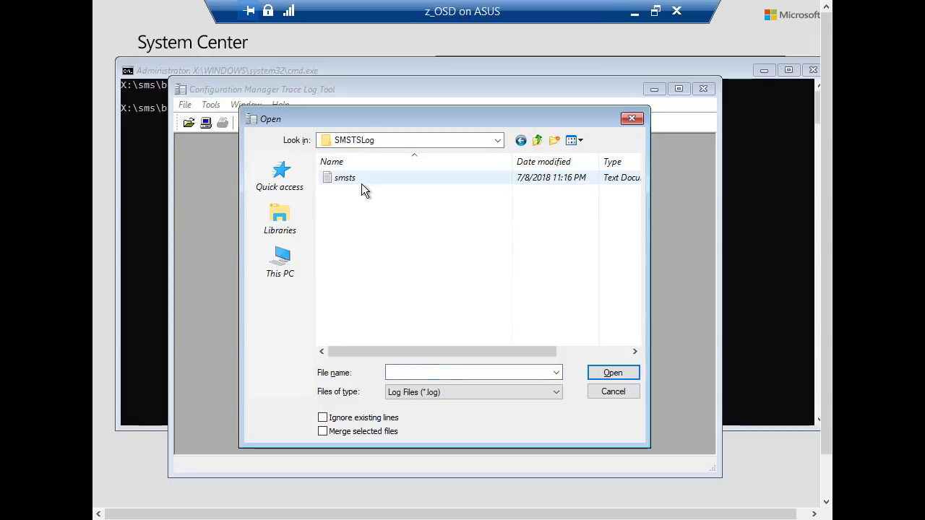
double_click(355, 182)
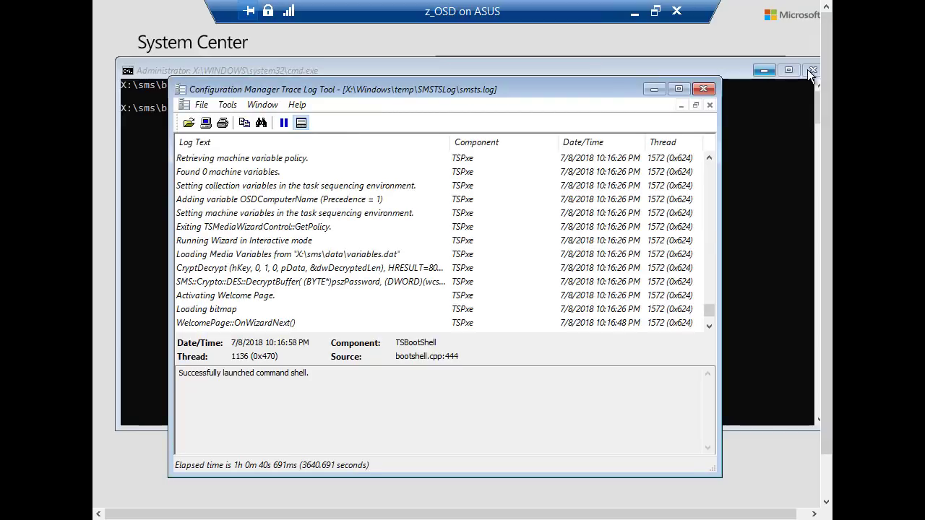
click(813, 70)
drag(603, 92, 94, 100)
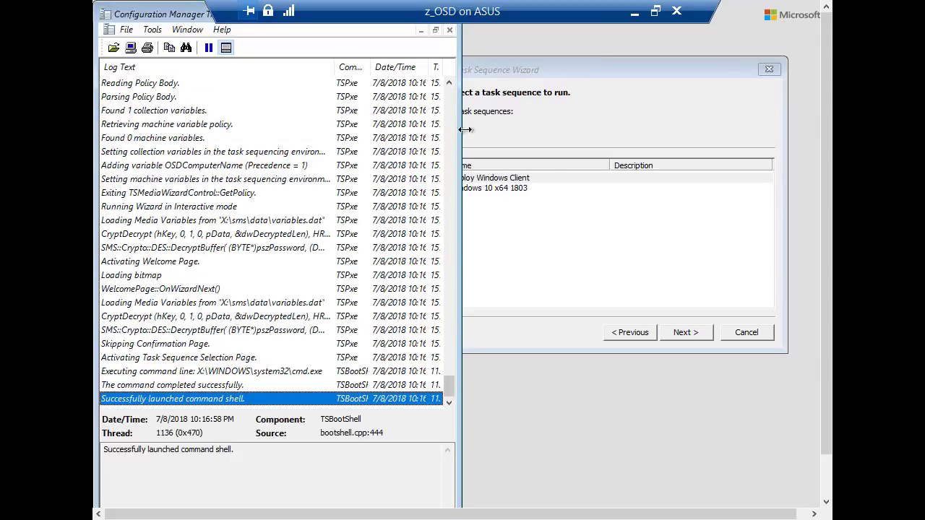
drag(517, 70, 550, 53)
Continue with Deploy Windows Client and select the OSDComputerName variable.
click(716, 312)
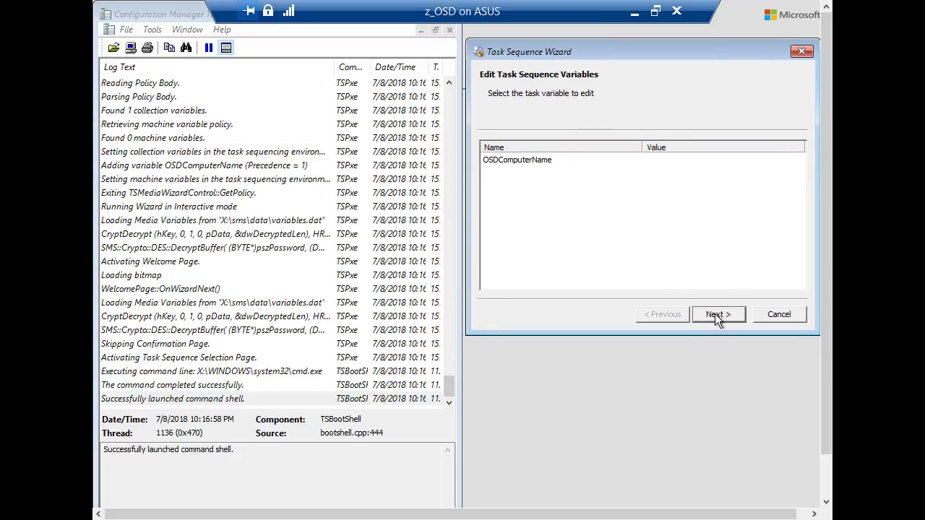
click(529, 161)
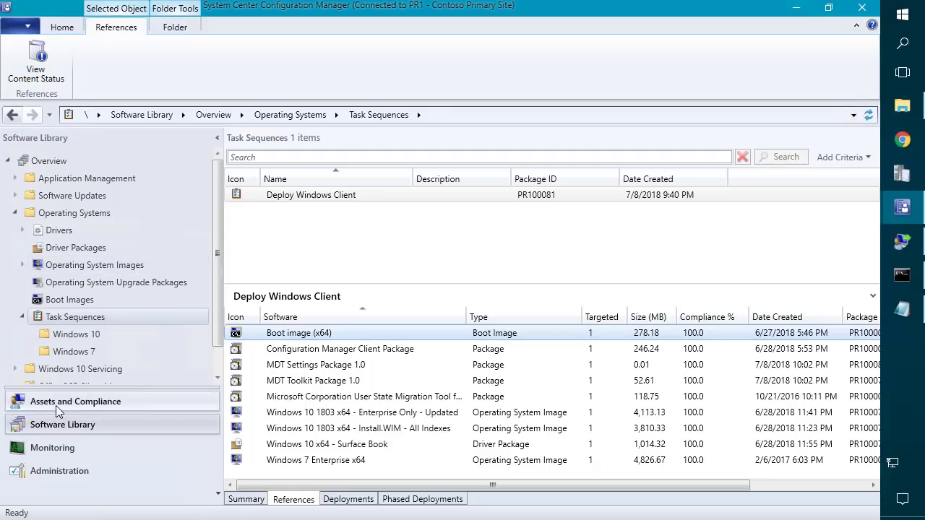
click(56, 405)
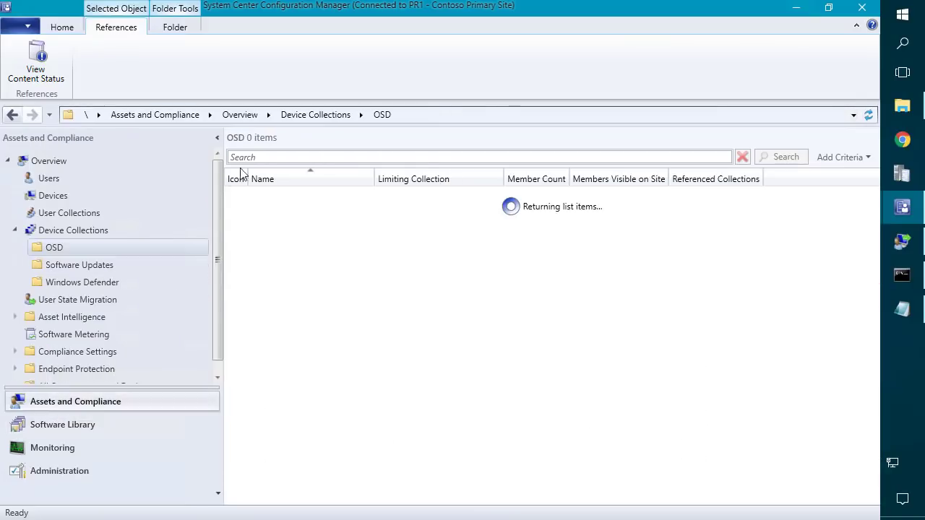
Delete OSDComputerName from the All Unknown Computers collection variables, confirm, and close with OK.
click(74, 230)
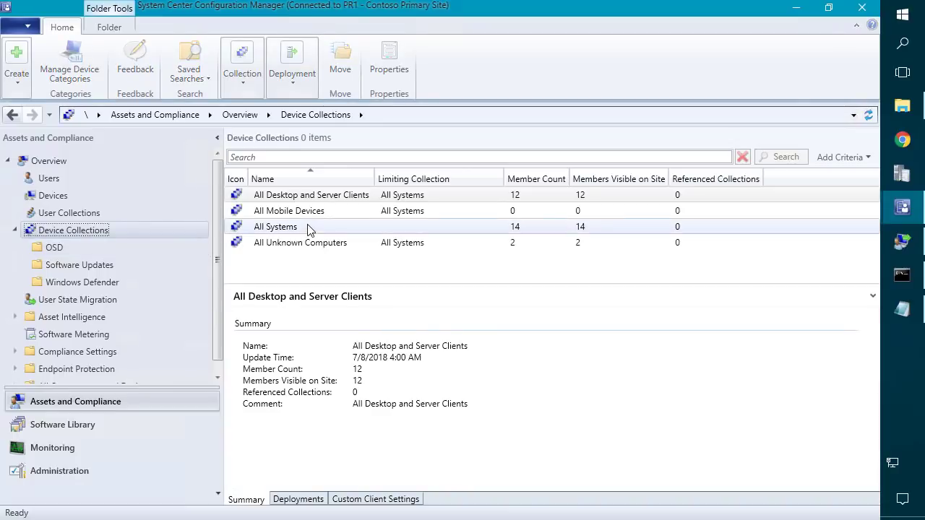
right_click(296, 244)
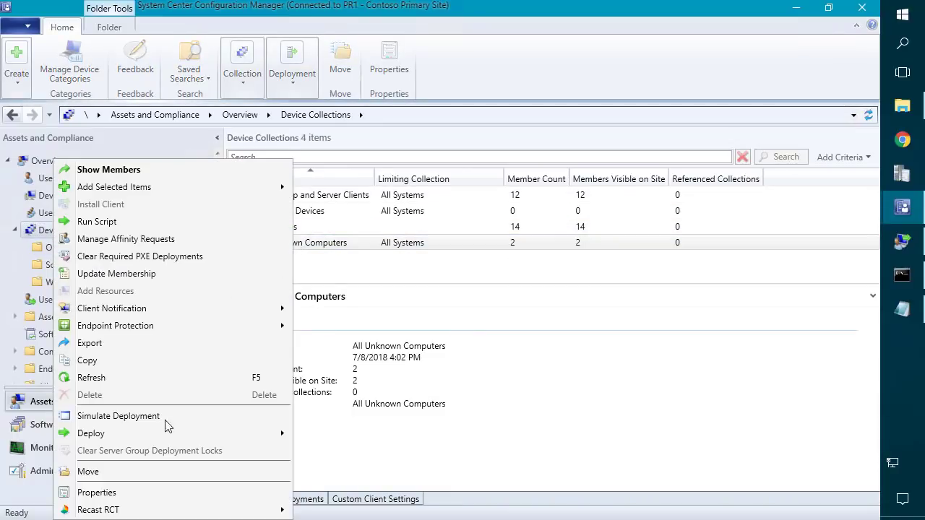
click(118, 493)
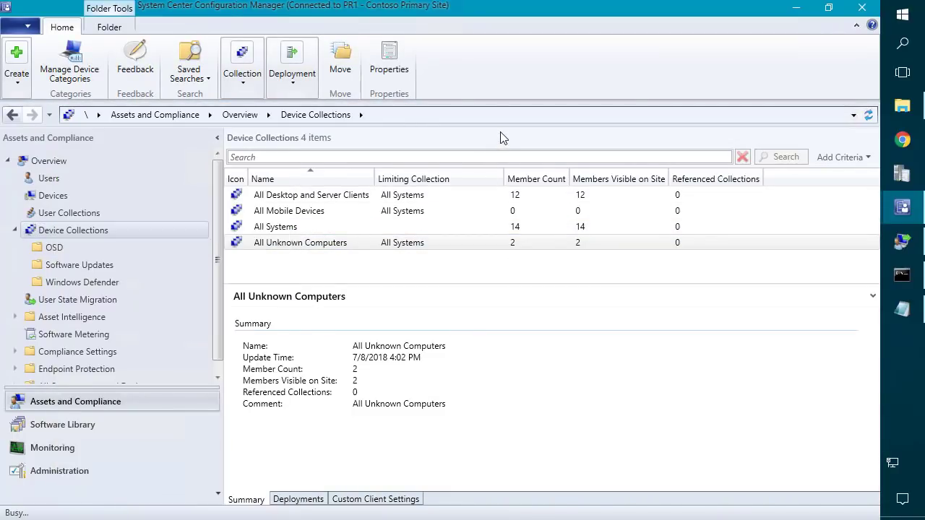
click(318, 100)
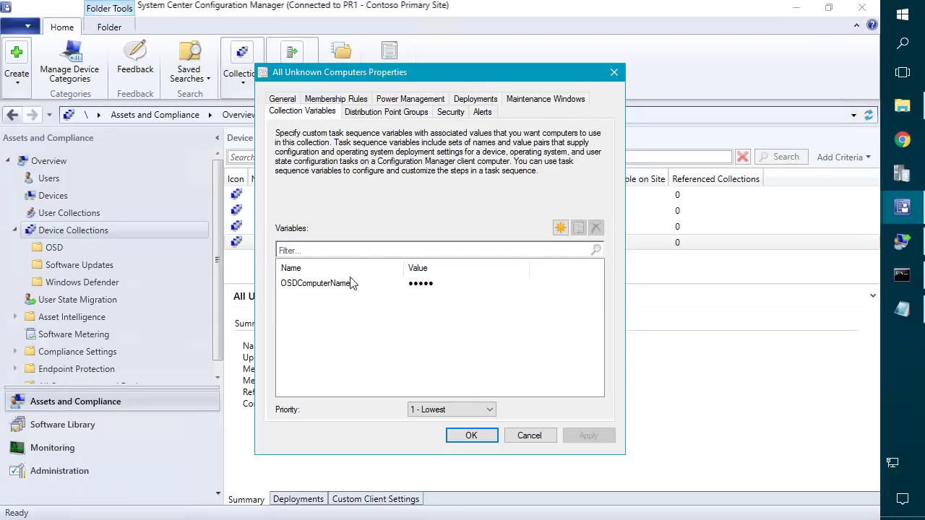
click(350, 283)
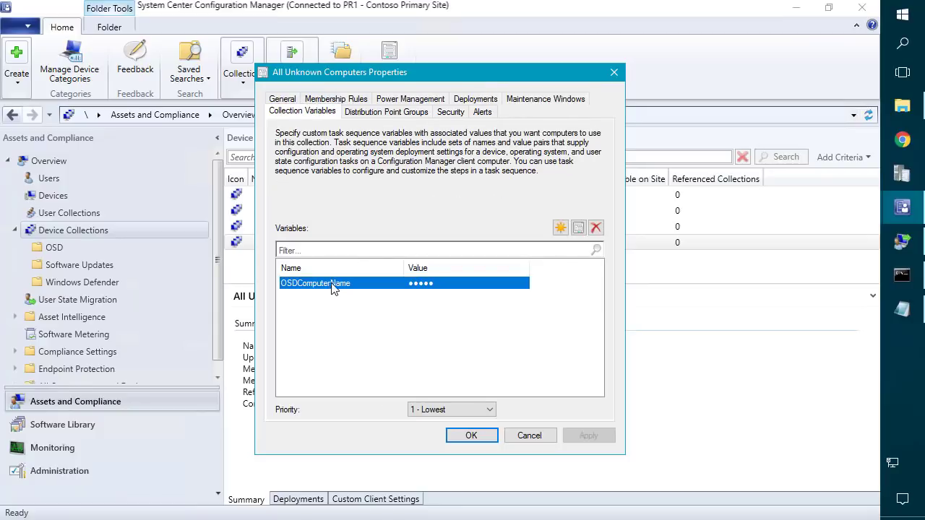
click(596, 229)
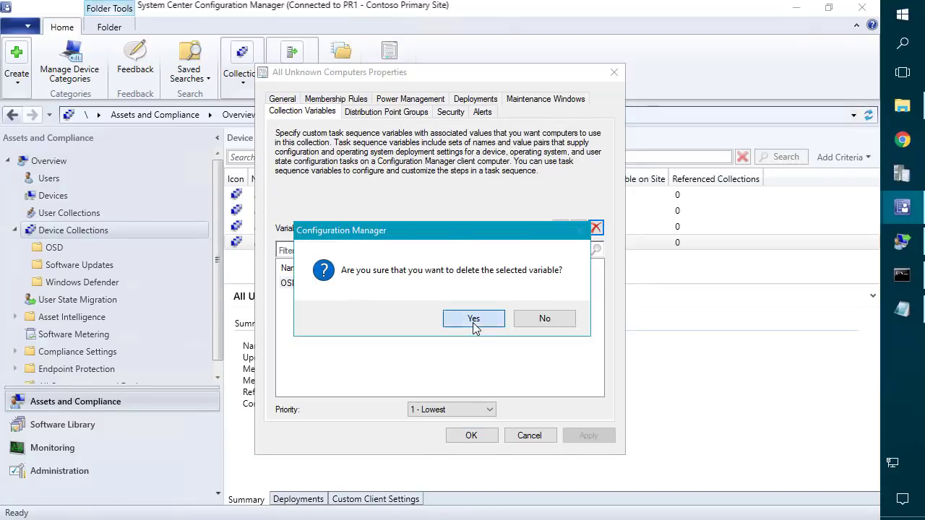
click(473, 319)
click(475, 437)
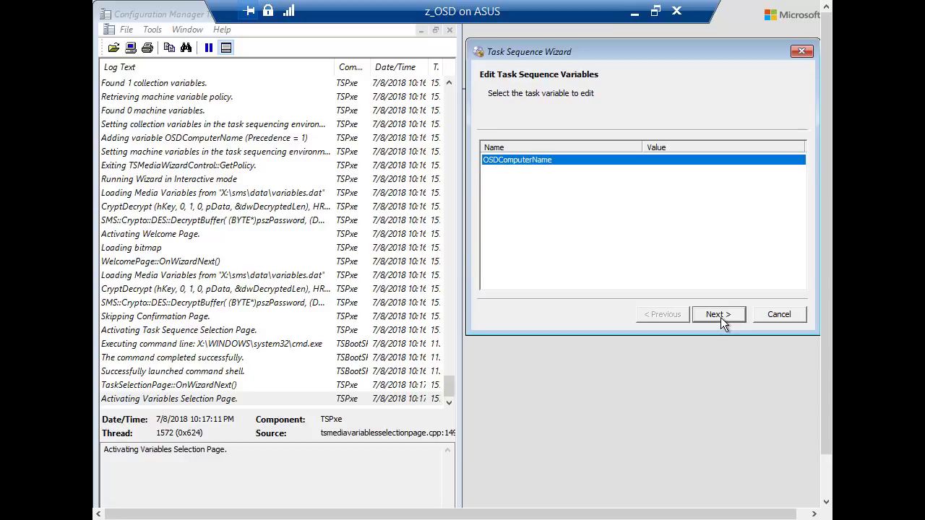
Continue past the variables page, maximize the floating log viewer, and move the progress window up.
click(719, 315)
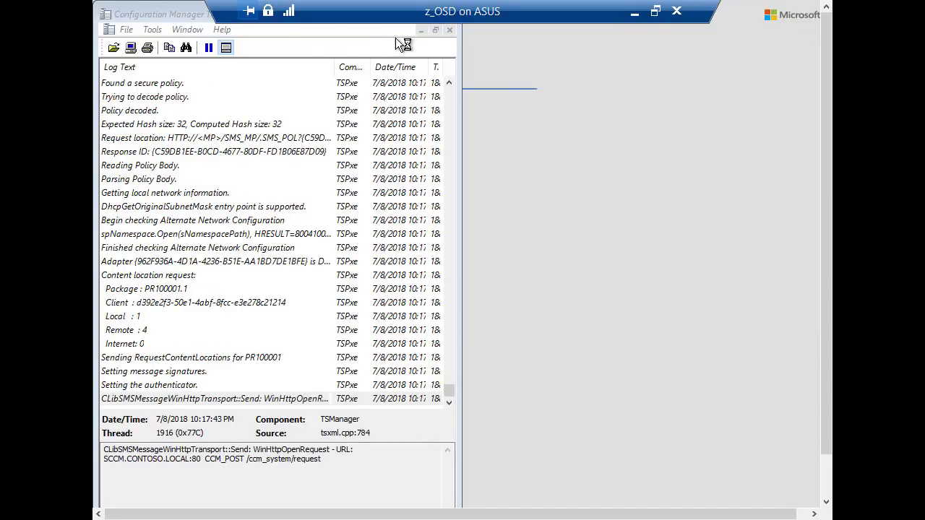
drag(189, 14, 263, 74)
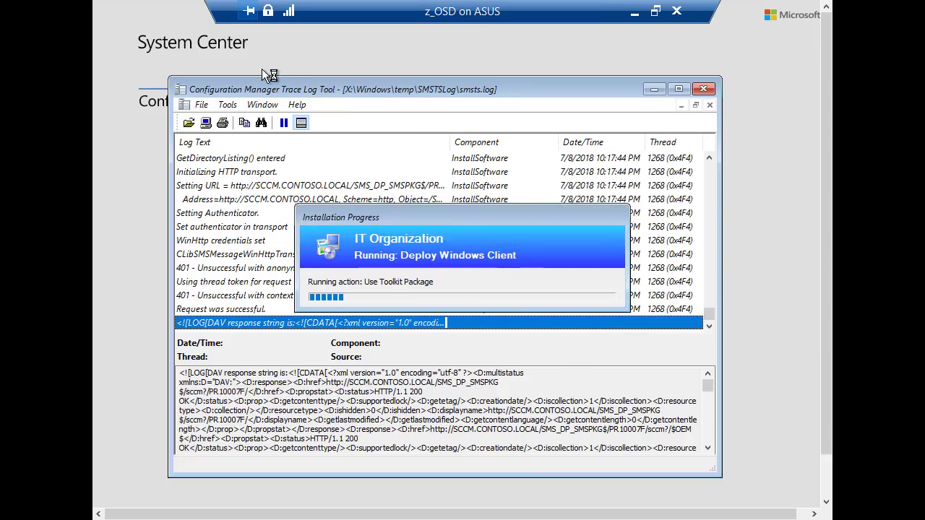
click(679, 89)
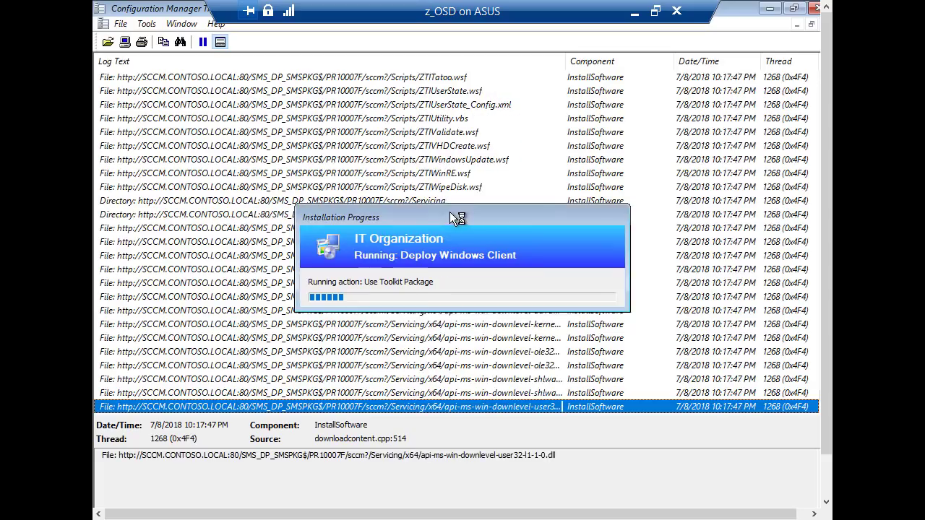
drag(590, 104, 596, 88)
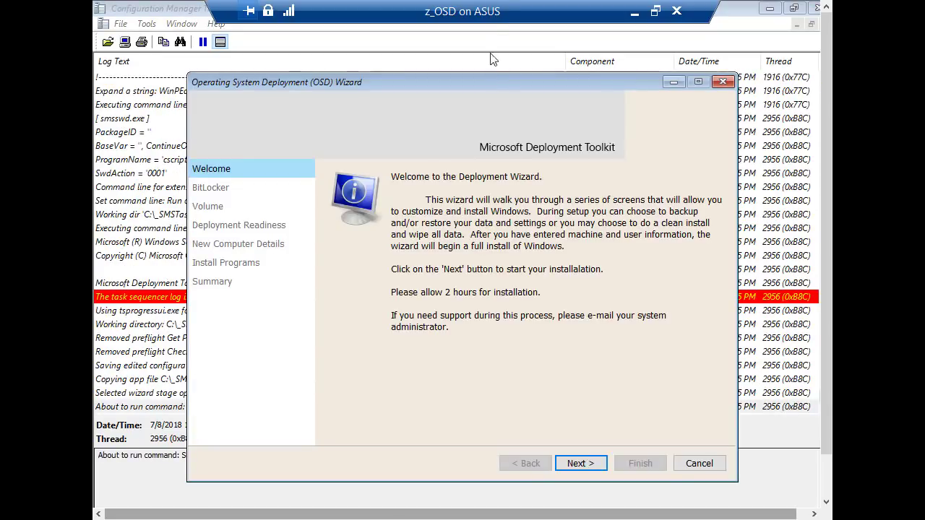
Check the deployment wizard's command line in the log, then bring the wizard fully into view.
drag(479, 80, 448, 0)
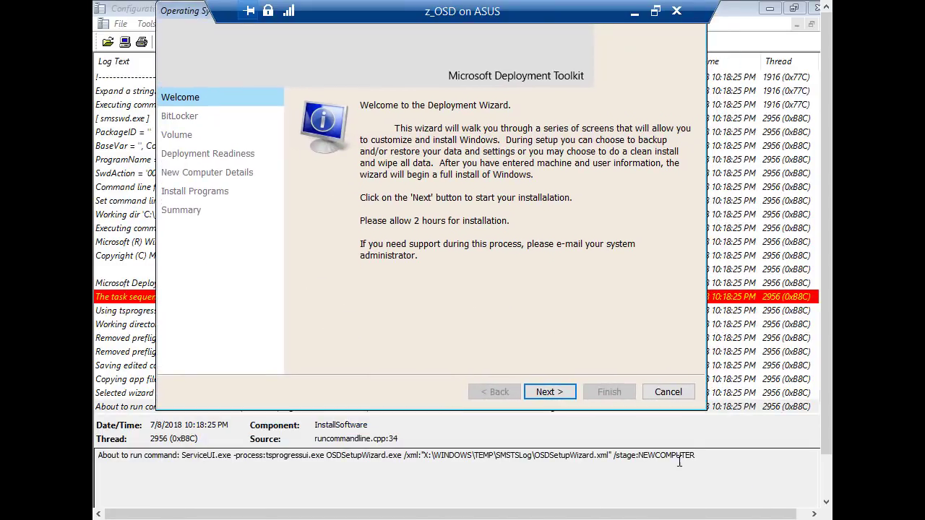
drag(695, 456, 325, 432)
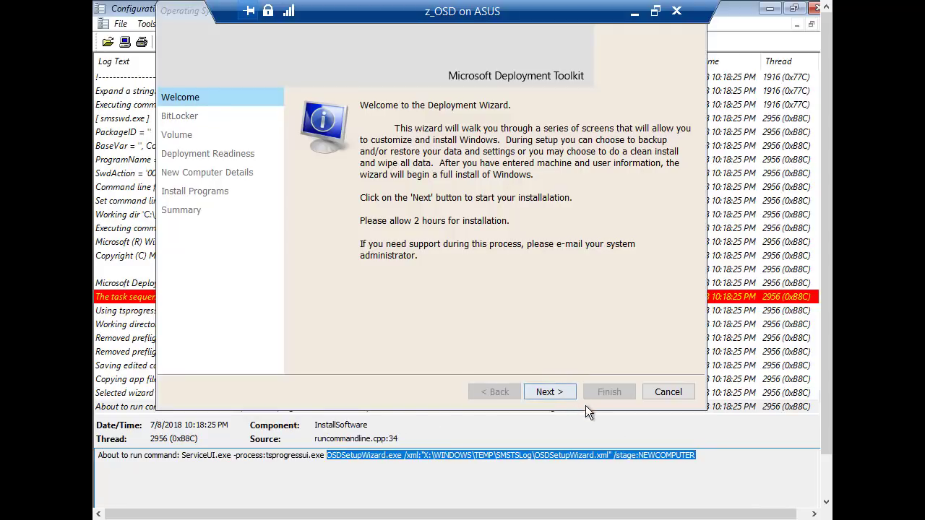
click(534, 332)
drag(190, 16, 193, 88)
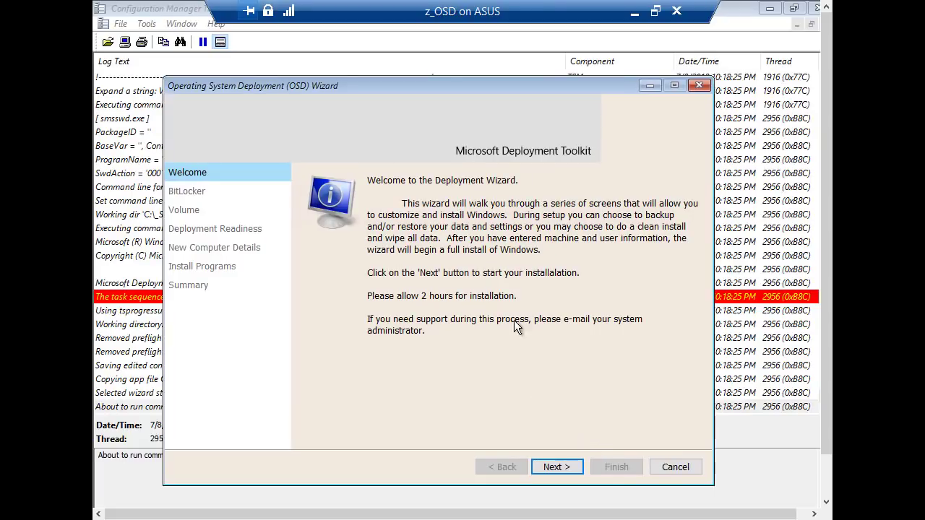
Advance to the BitLocker page, toggle Enable BitLocker on and back off, and continue.
click(558, 467)
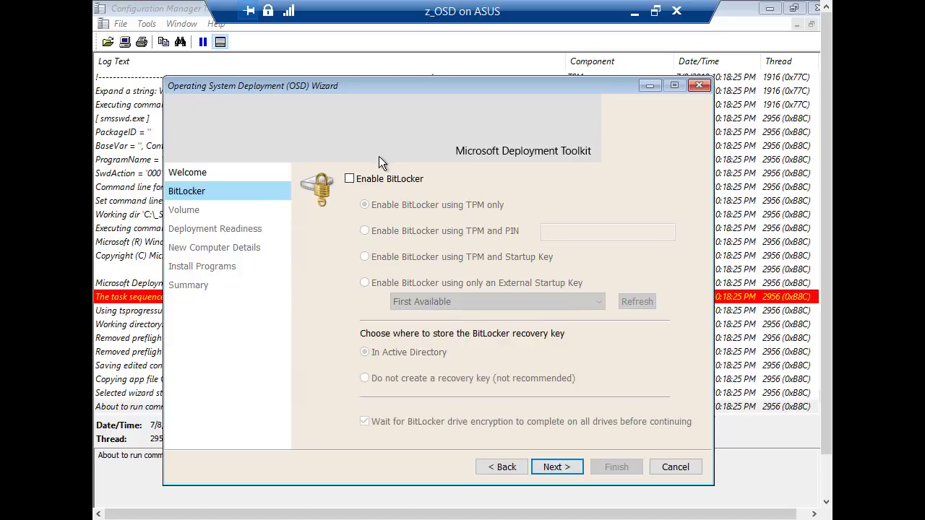
click(350, 178)
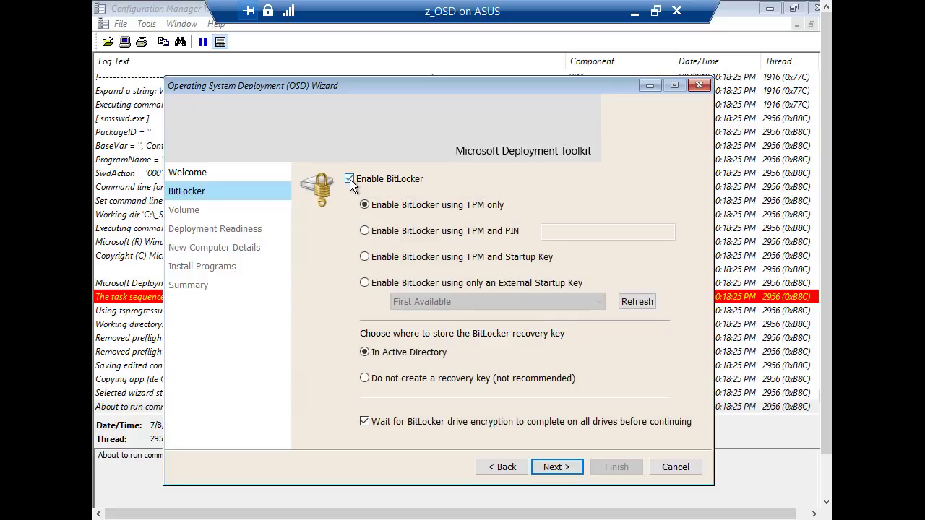
click(349, 179)
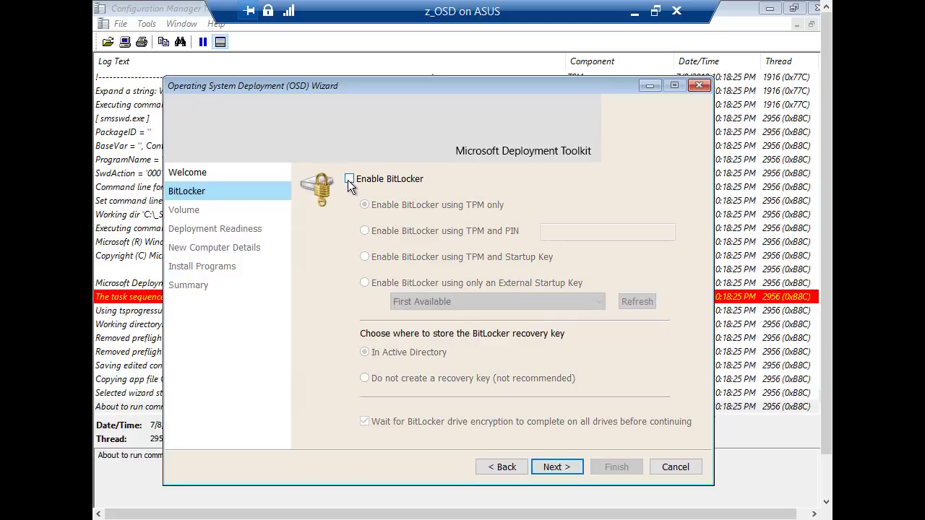
click(554, 466)
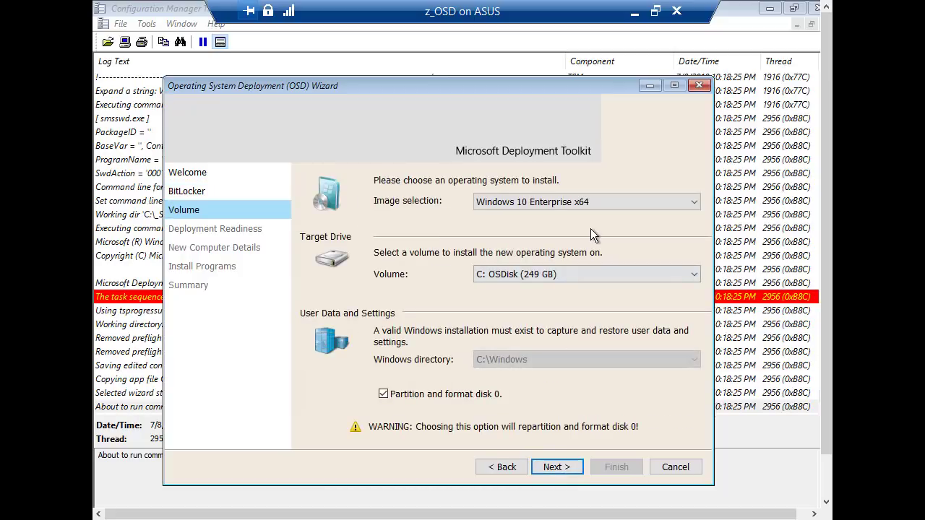
Choose Windows 10 Education x64 as the image, keeping Partition and format disk 0 checked.
click(544, 201)
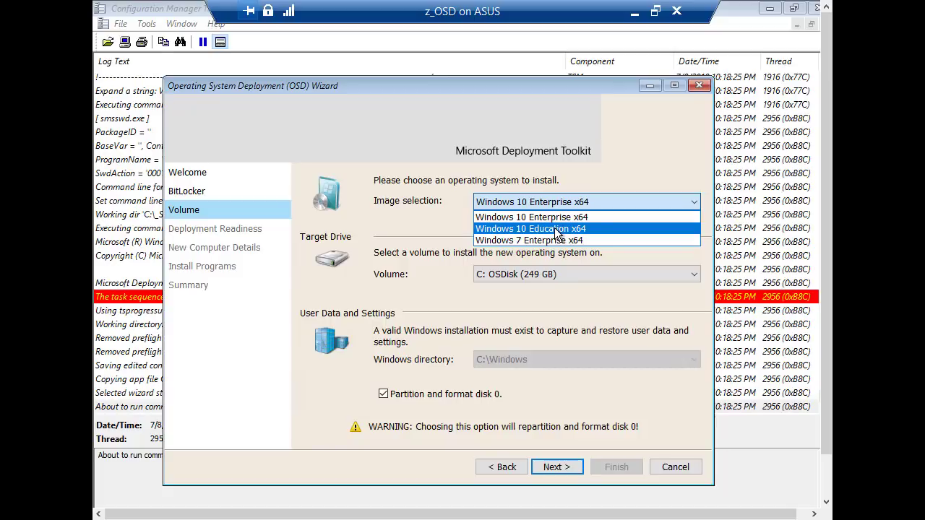
click(555, 229)
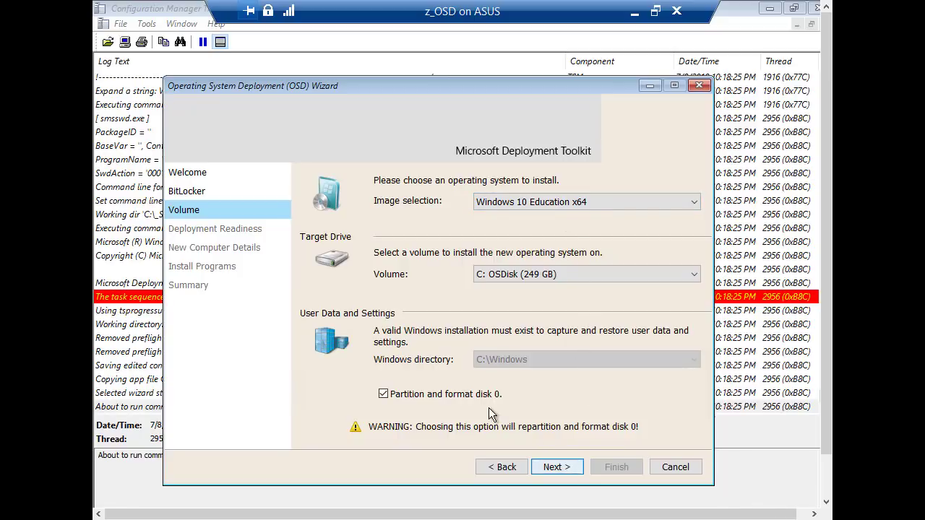
click(384, 394)
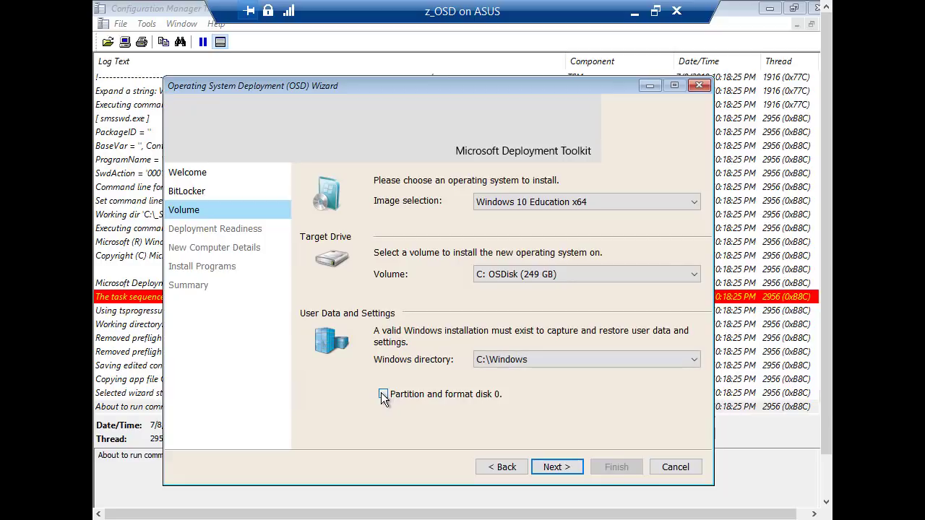
click(383, 395)
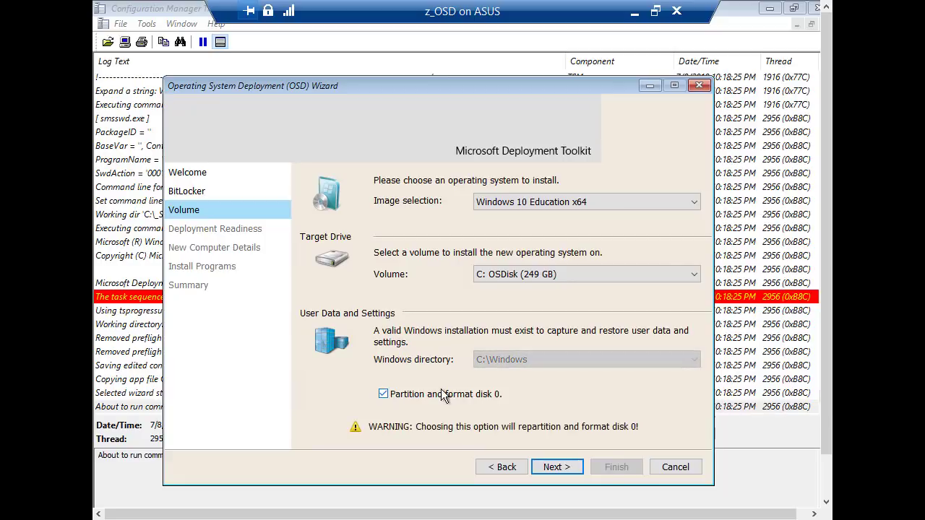
Review the Scripting Host, Wired Network, AC Power, OEMMedia and Application Discovery readiness checks.
click(556, 468)
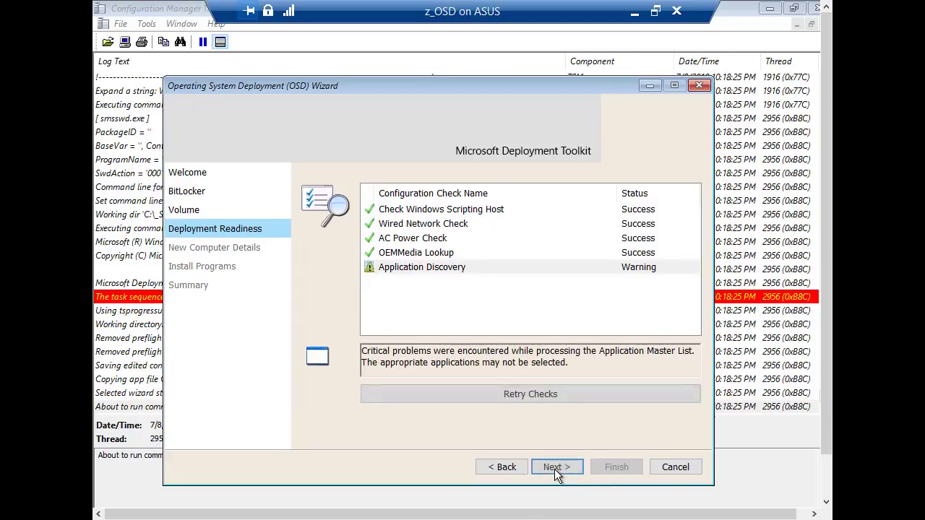
click(416, 211)
click(413, 223)
click(412, 209)
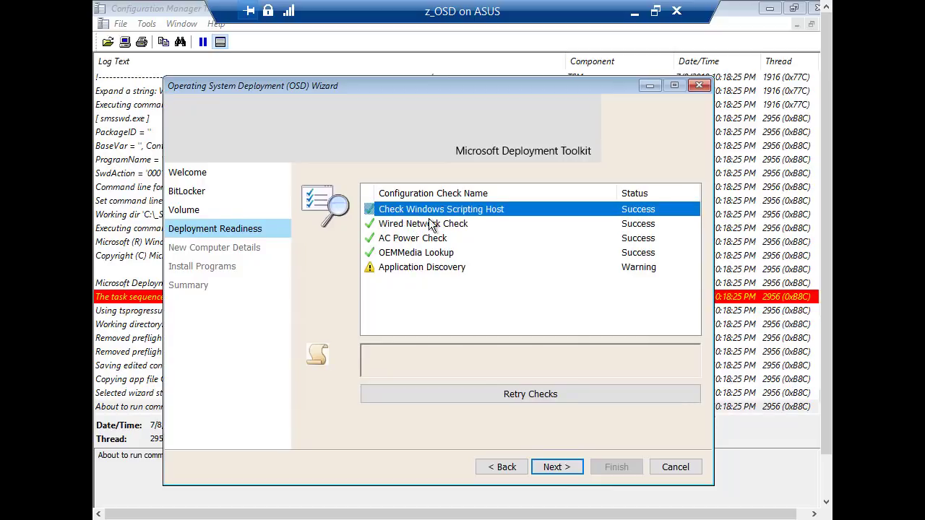
click(432, 226)
click(427, 241)
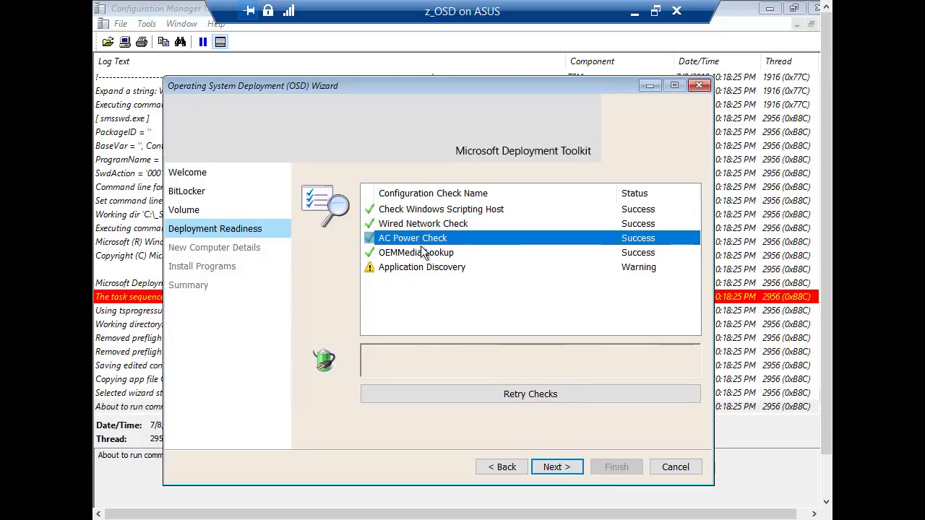
click(417, 252)
click(413, 269)
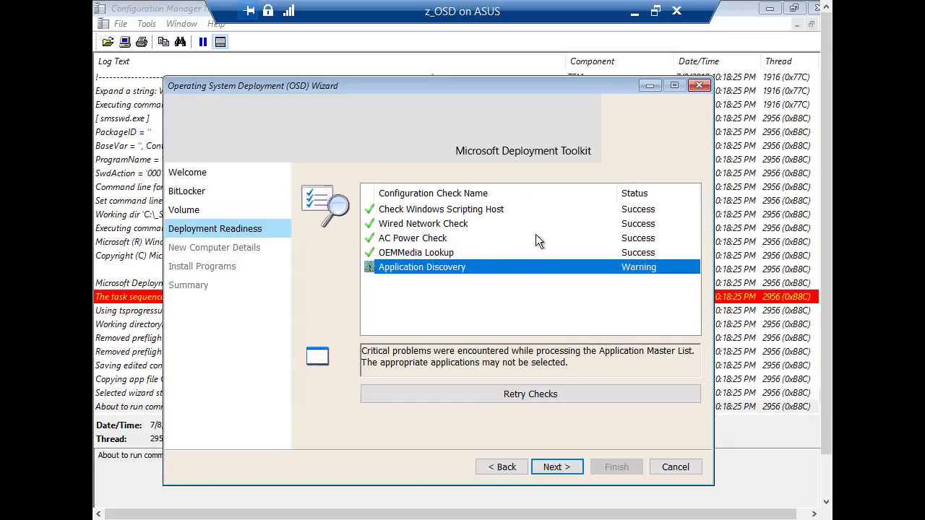
click(569, 466)
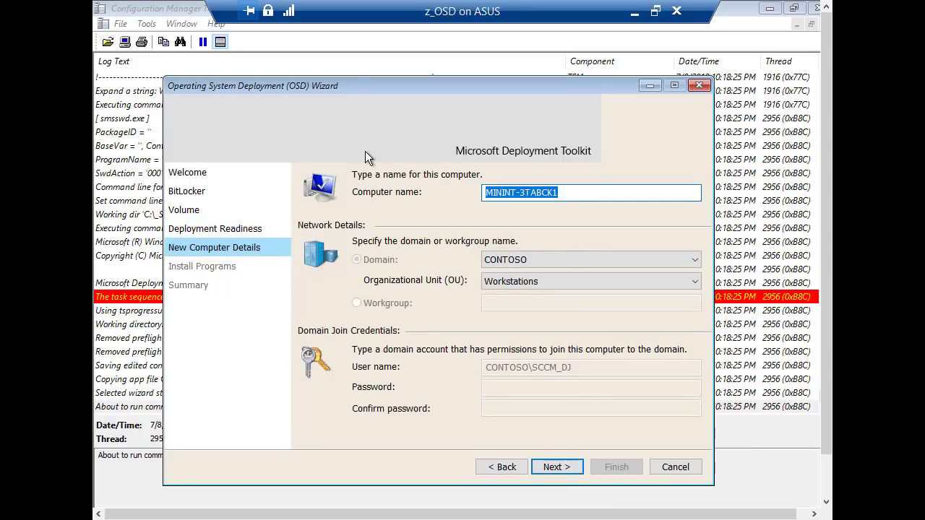
Name the computer OSDDS, keeping the CONTOSO domain and Workstations organizational unit.
text(OSD)
text(DS)
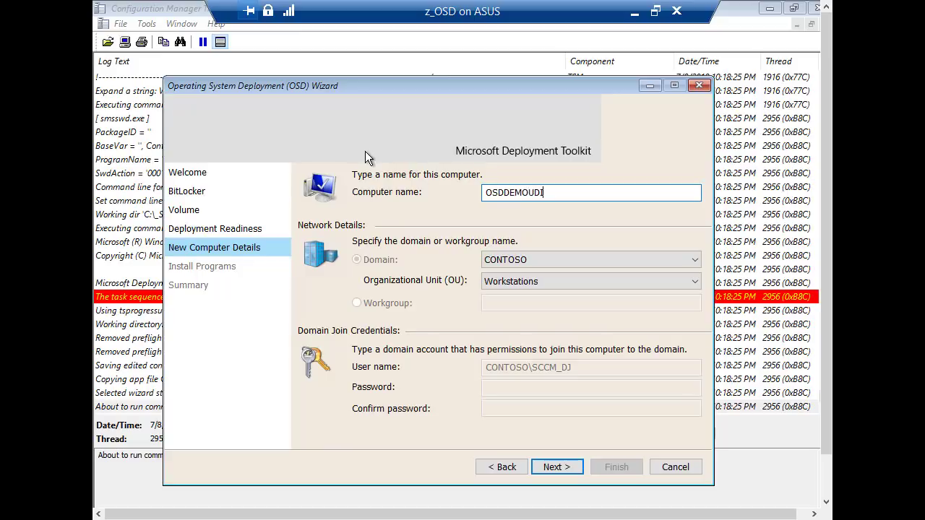
click(505, 260)
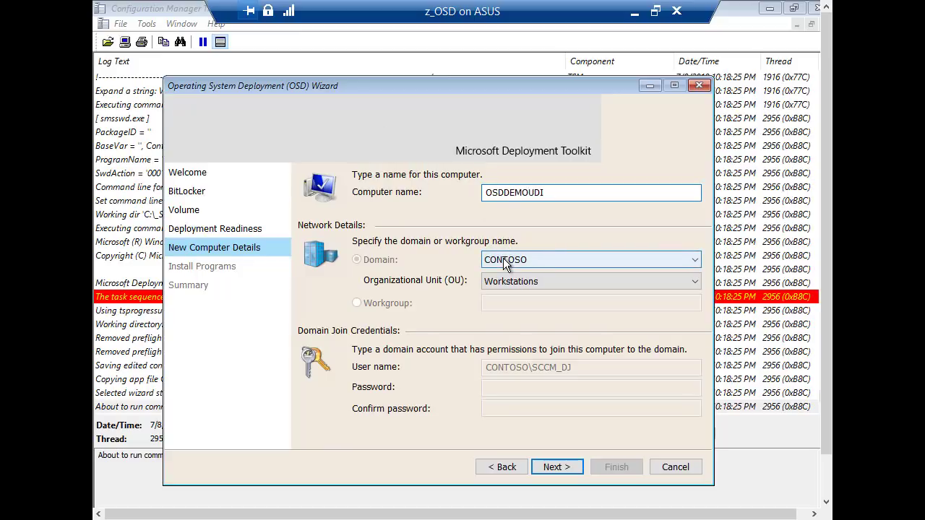
click(504, 261)
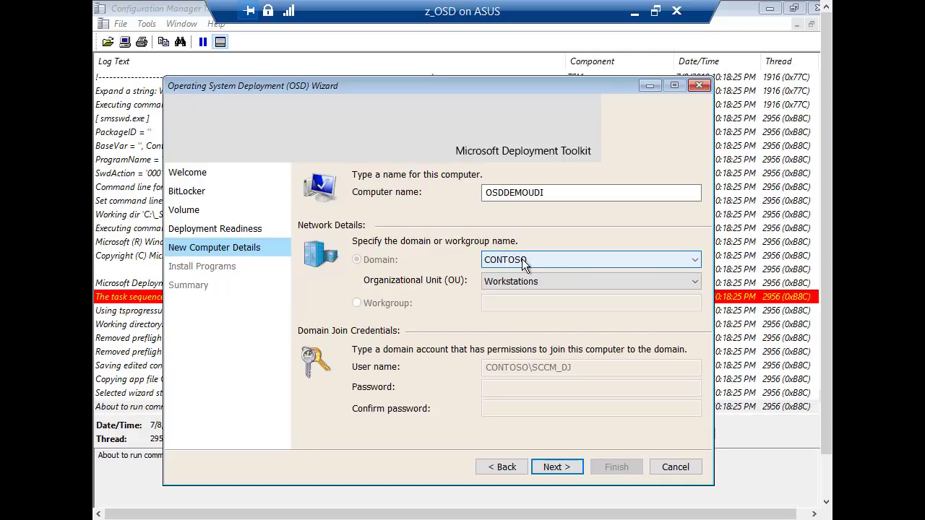
click(551, 259)
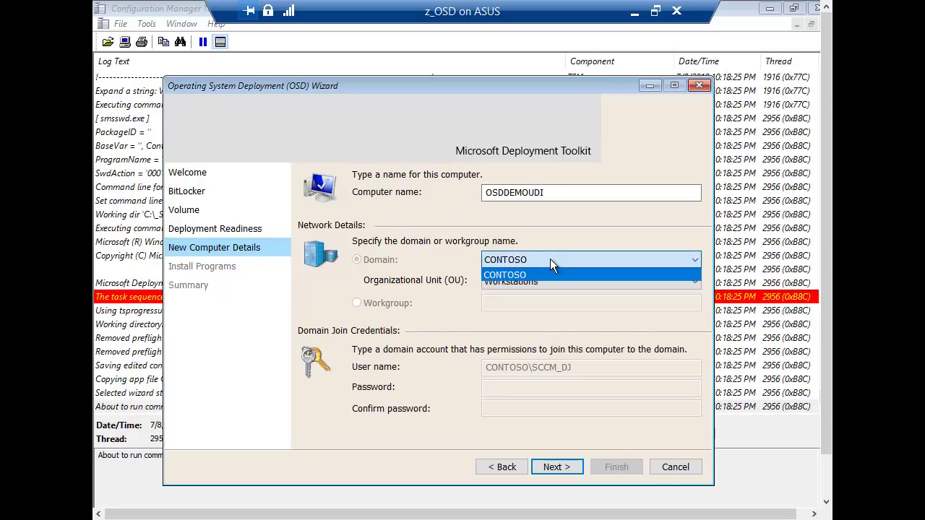
click(550, 253)
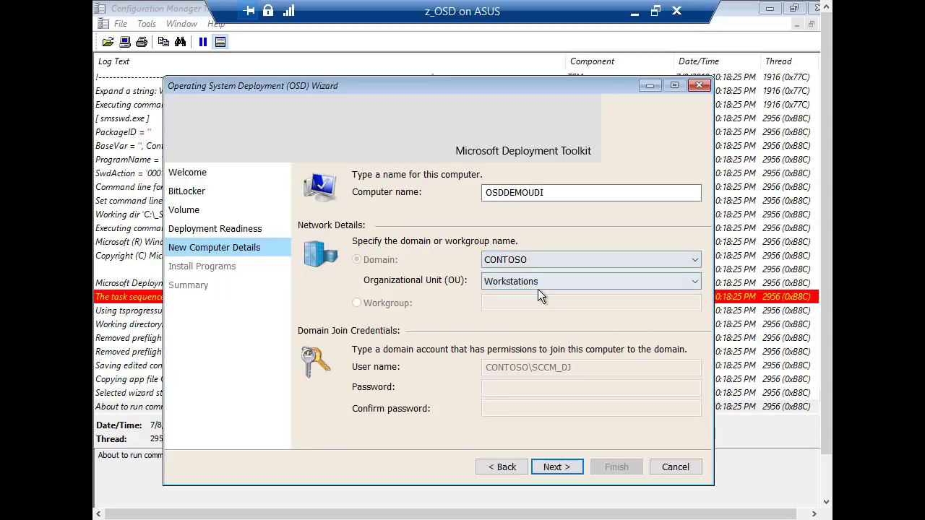
click(533, 281)
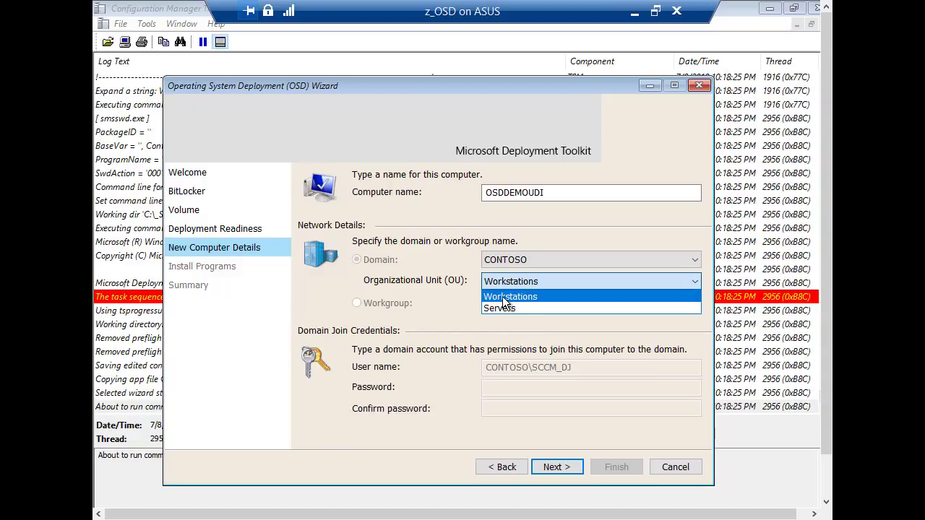
click(504, 298)
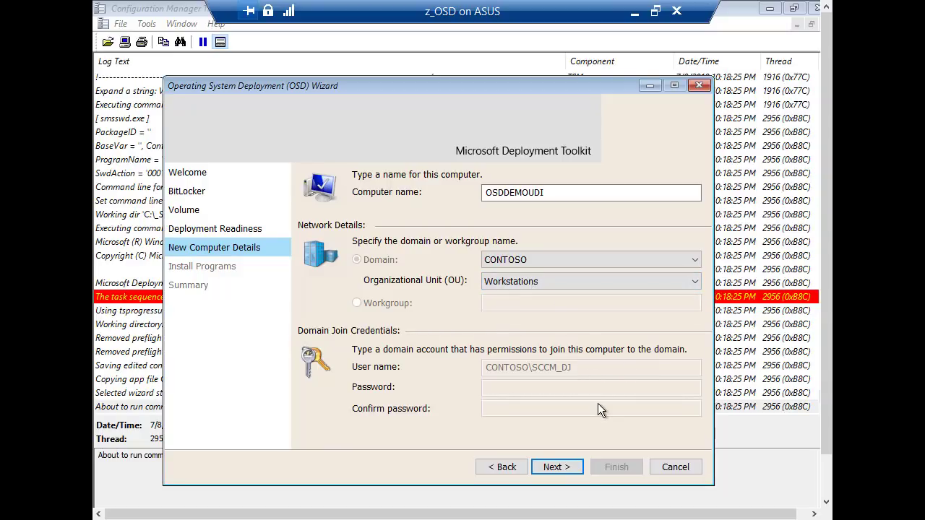
click(559, 467)
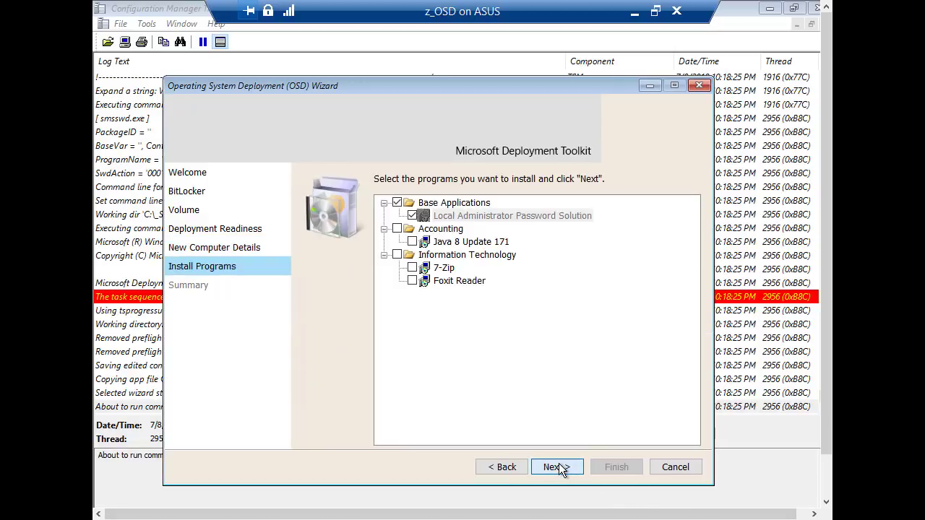
Include 7-Zip and Foxit Reader from Base Applications and finish the wizard to start deployment.
click(413, 213)
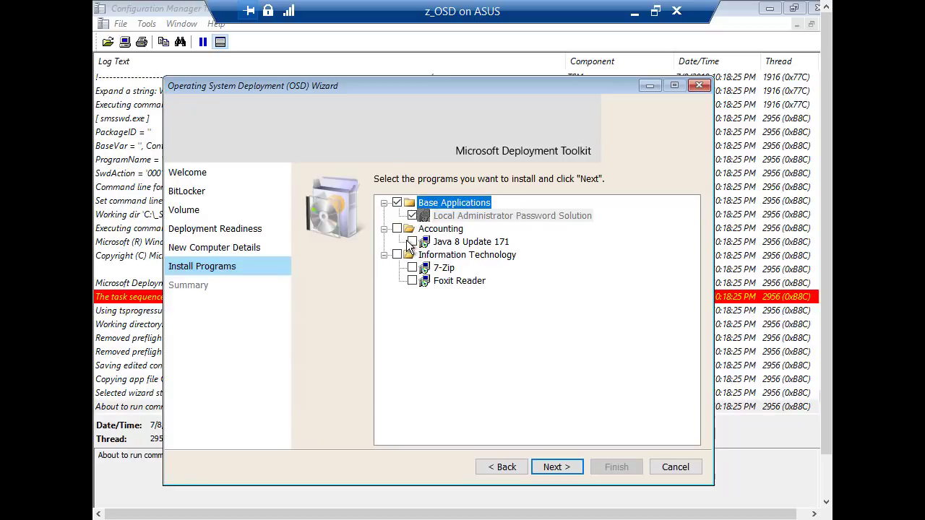
click(397, 255)
click(549, 464)
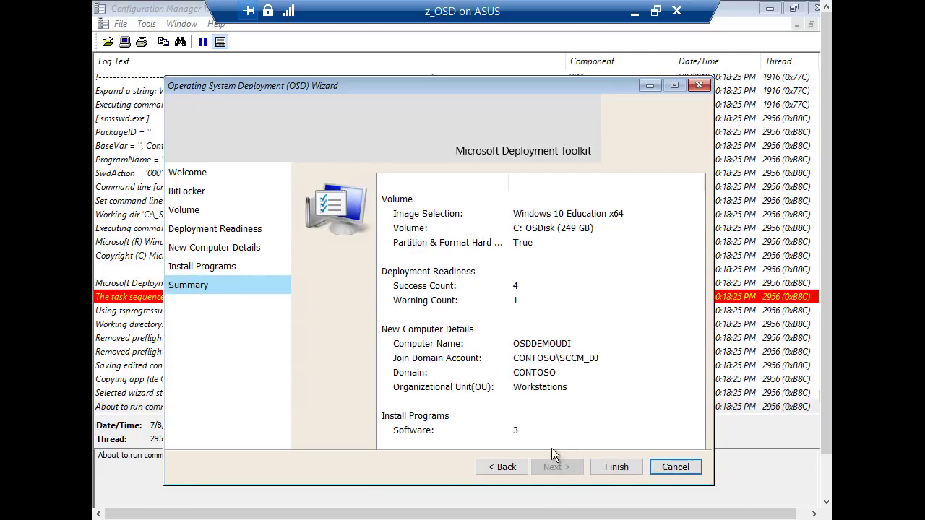
click(622, 466)
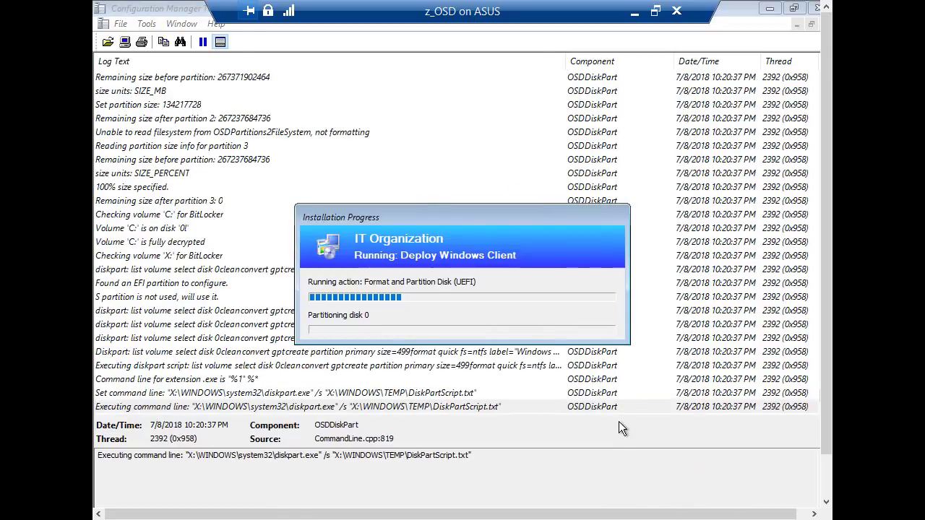
drag(499, 220, 612, 96)
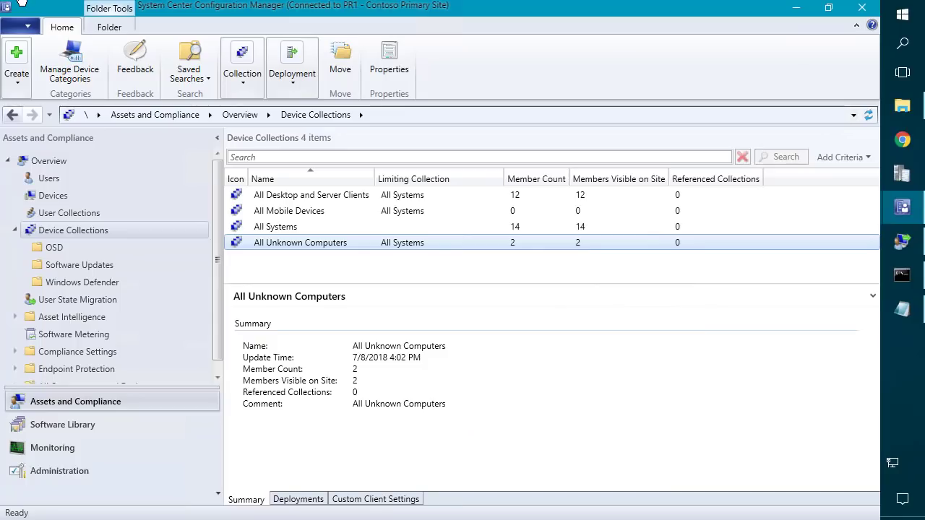
Open the Deploy Windows Client task sequence in the editor from Software Library.
click(116, 425)
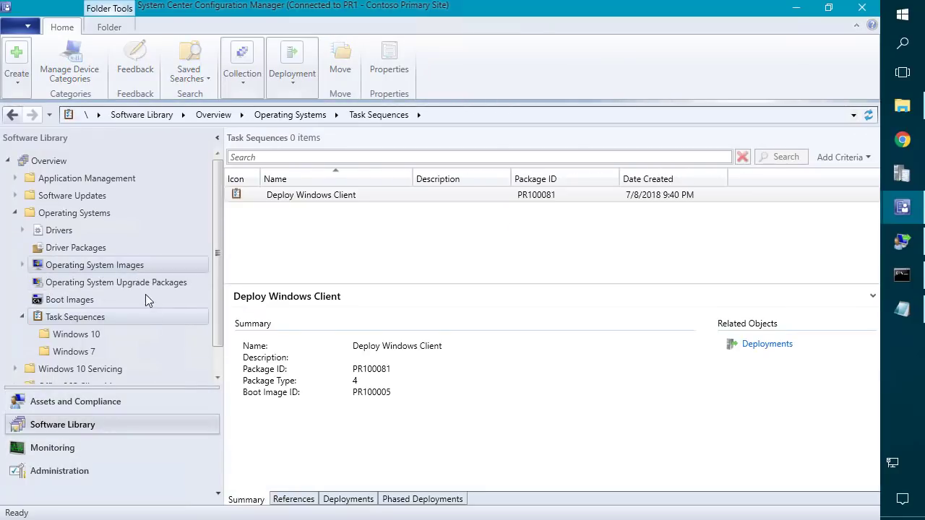
click(363, 194)
right_click(341, 200)
click(261, 207)
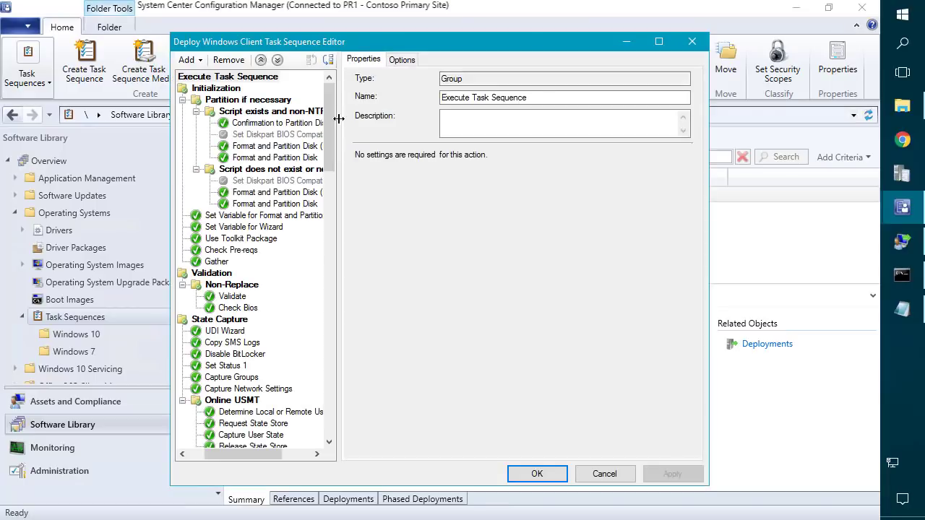
Review the New Computer Only group, UDI Wizard command line and Format and Partition Disk (UEFI) step.
scroll(325, 137, down, 5)
scroll(316, 175, down, 3)
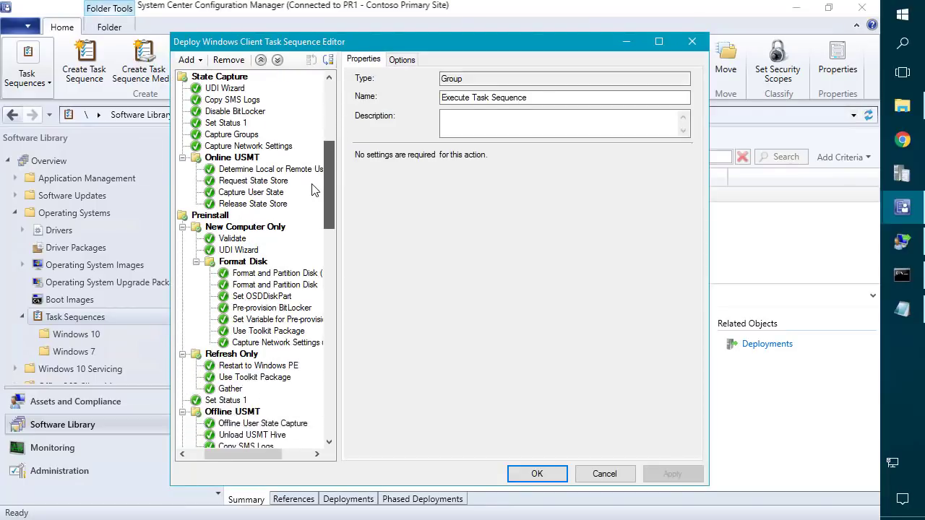
click(233, 206)
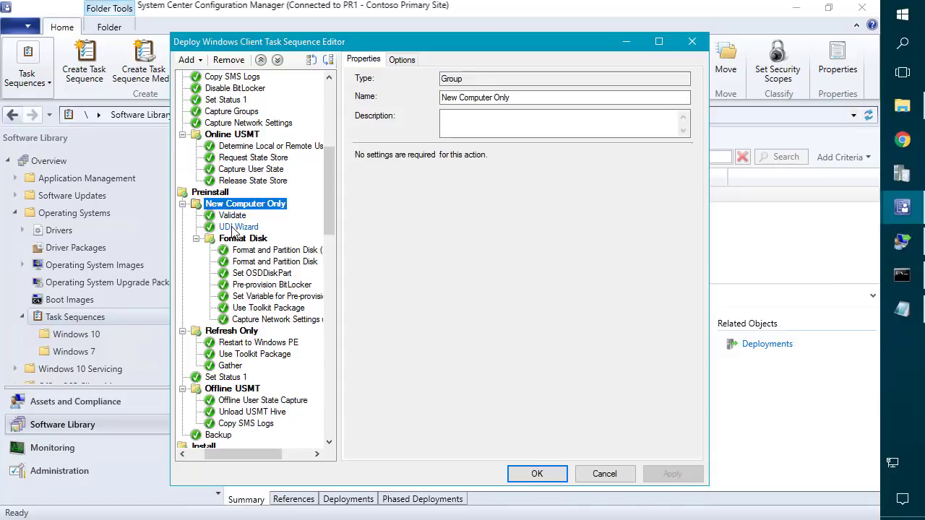
click(238, 226)
drag(531, 174, 337, 151)
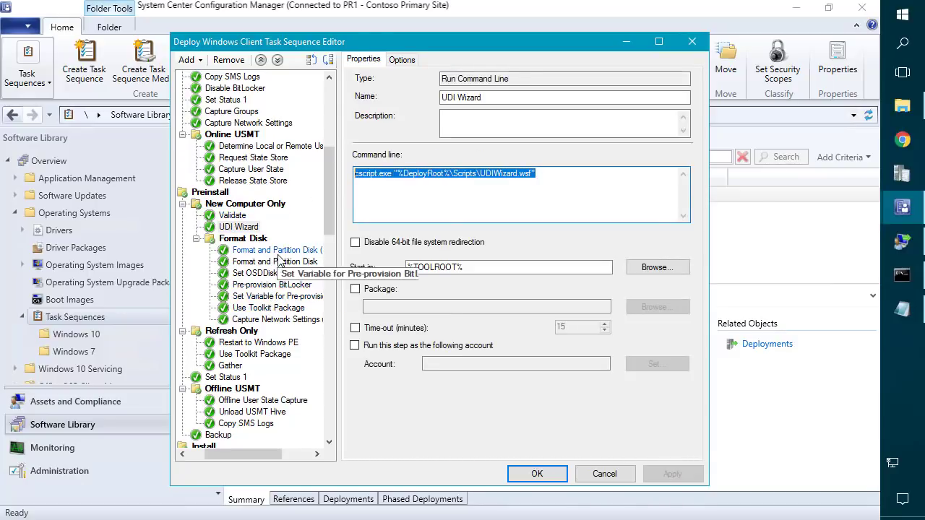
click(280, 251)
click(281, 253)
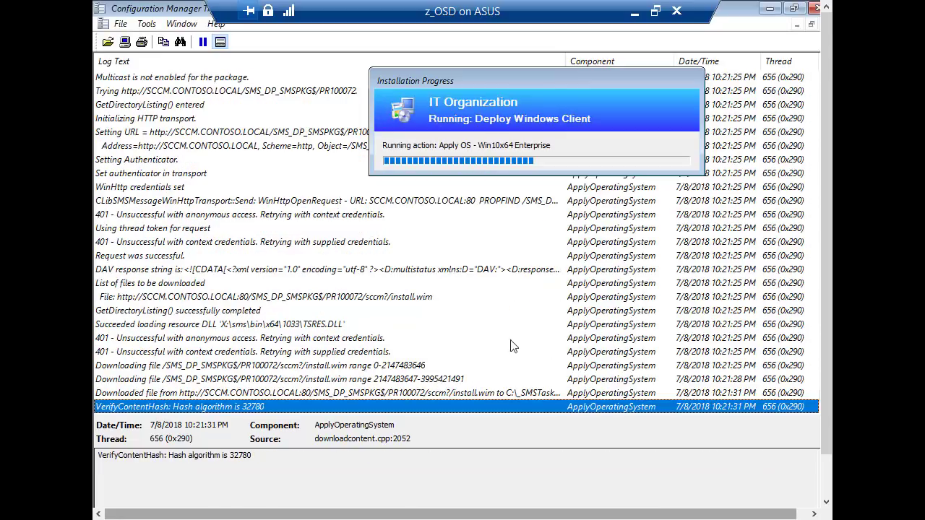
Move the progress window aside and read the install.wim download and 401 anonymous-access log entries.
click(469, 72)
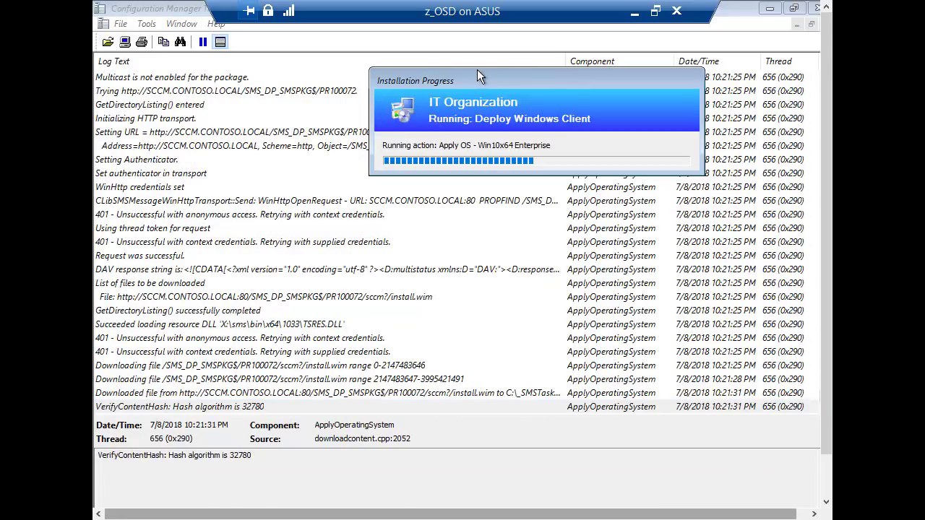
drag(496, 77, 546, 69)
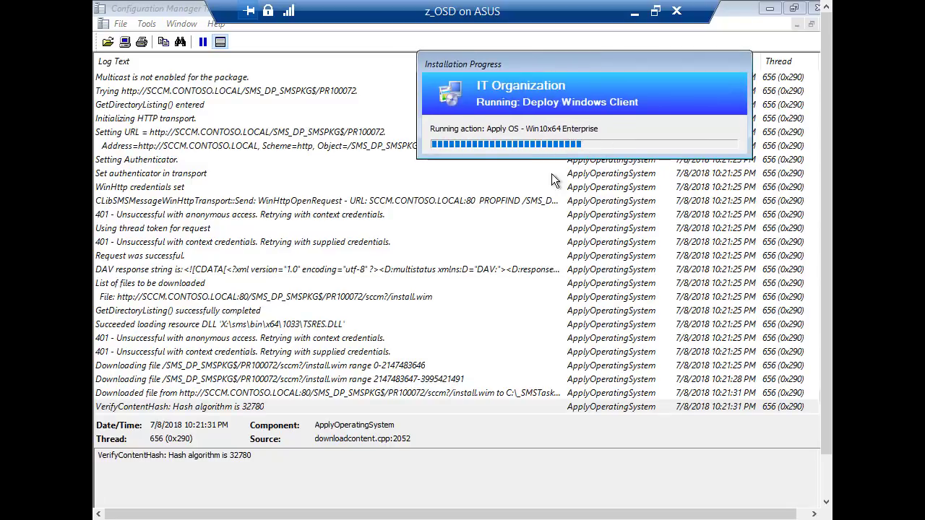
click(451, 394)
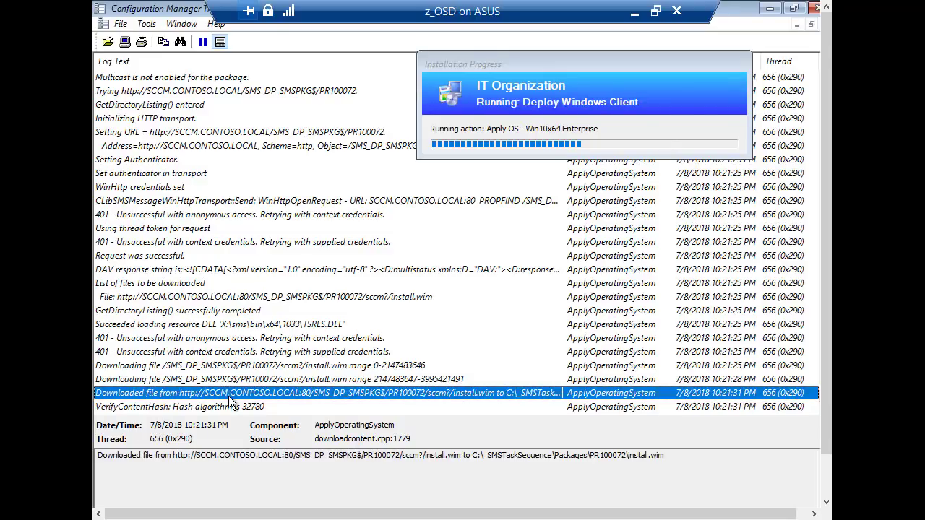
click(192, 339)
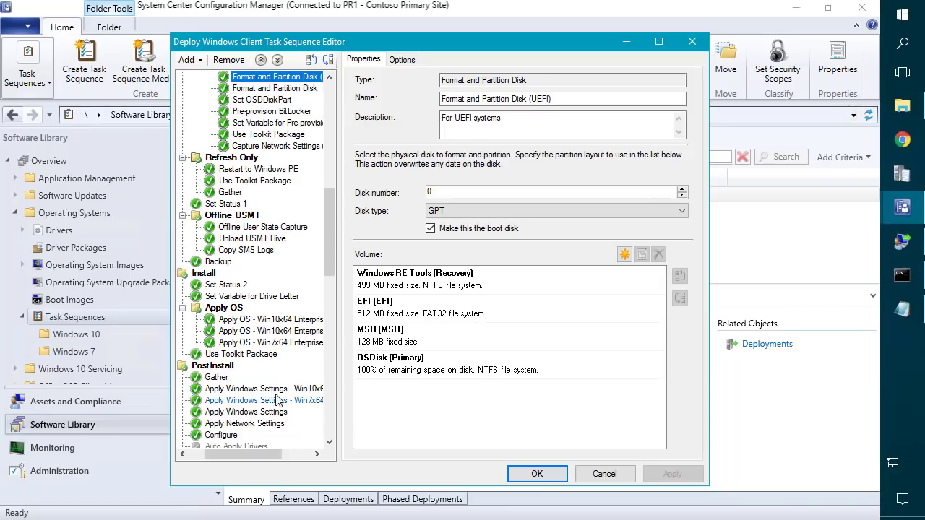
Compare the two Apply OS steps and check the second one's OSDImageName condition.
click(276, 390)
click(293, 331)
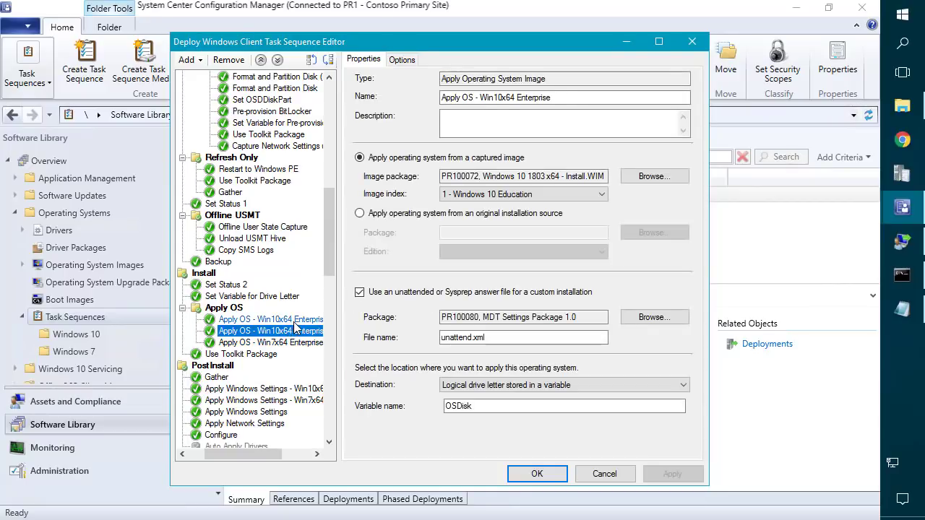
click(303, 323)
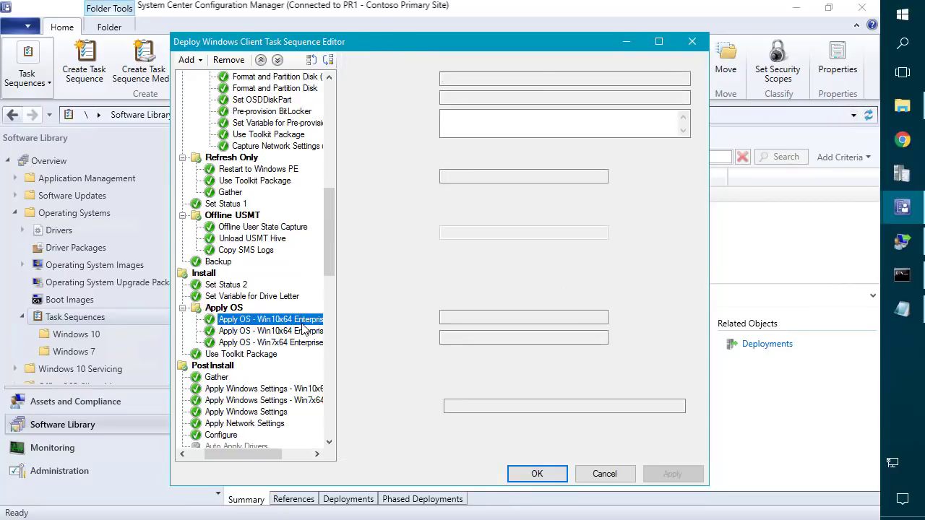
click(302, 331)
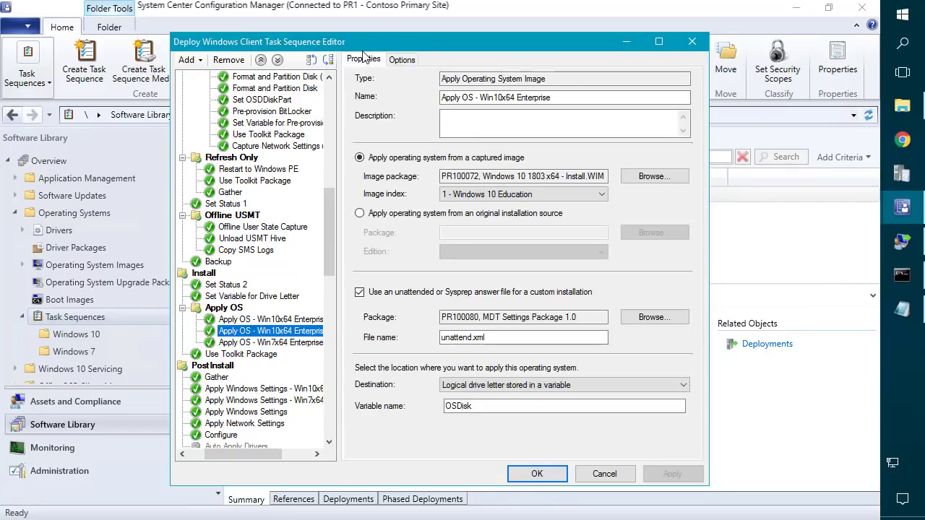
click(400, 59)
double_click(587, 216)
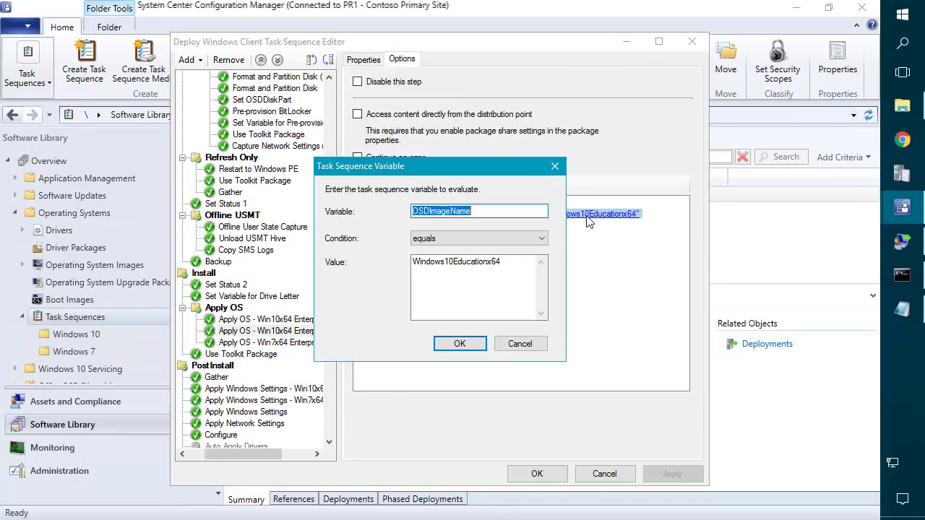
click(526, 346)
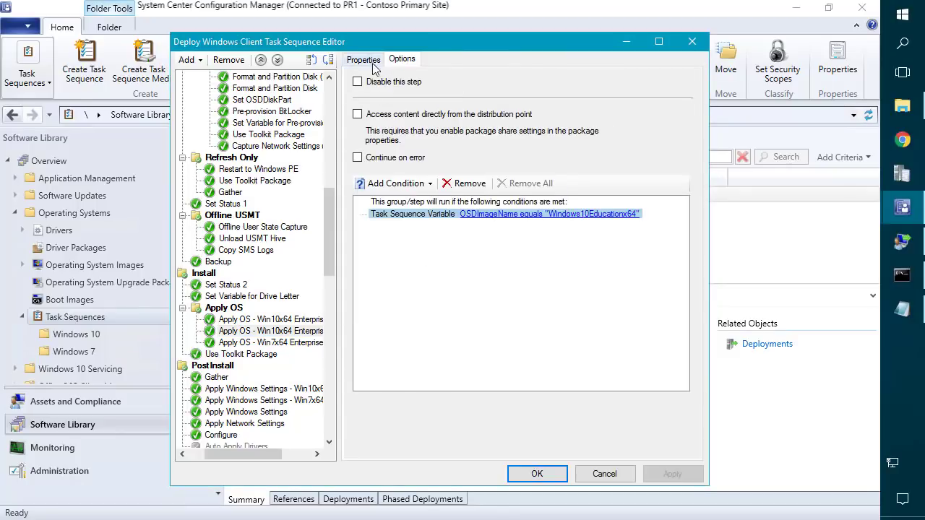
click(364, 60)
Replace Enterprise with Education in the second Apply OS step's name and save the task sequence.
drag(518, 176, 551, 169)
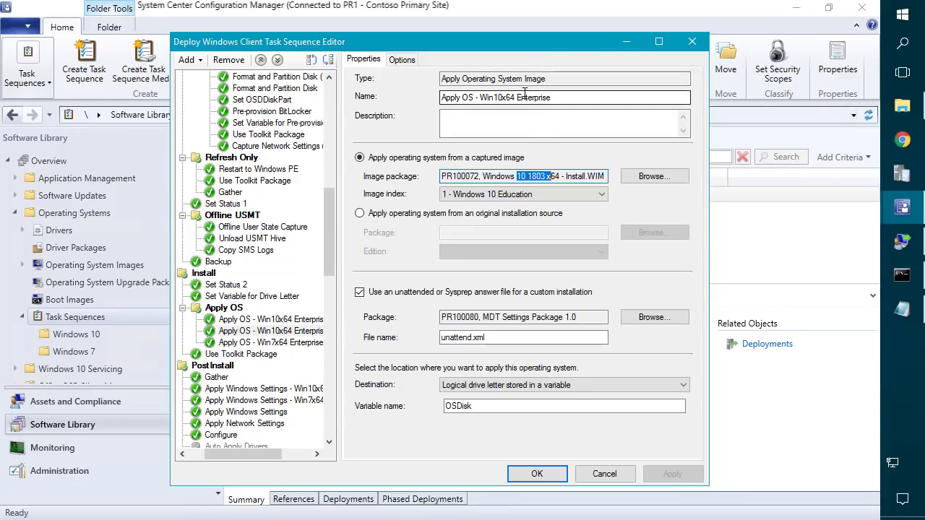
double_click(524, 96)
text(Education)
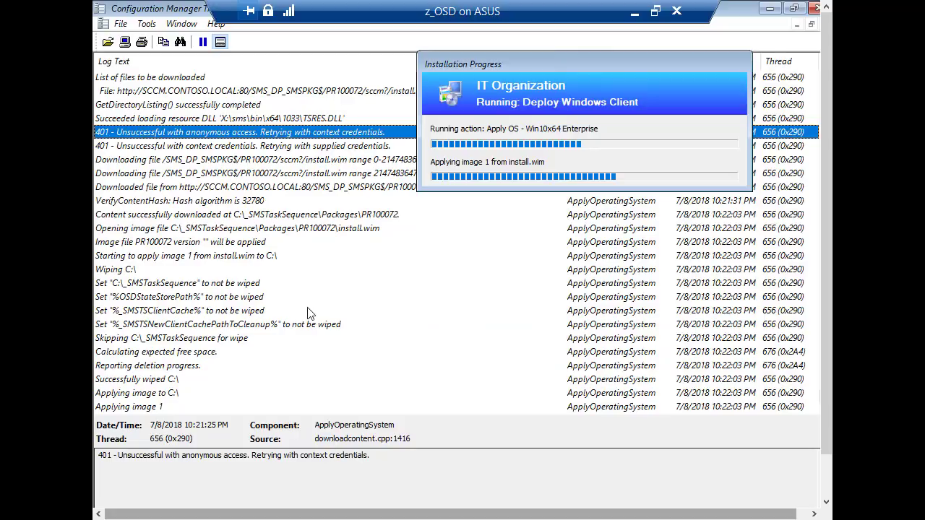
click(266, 161)
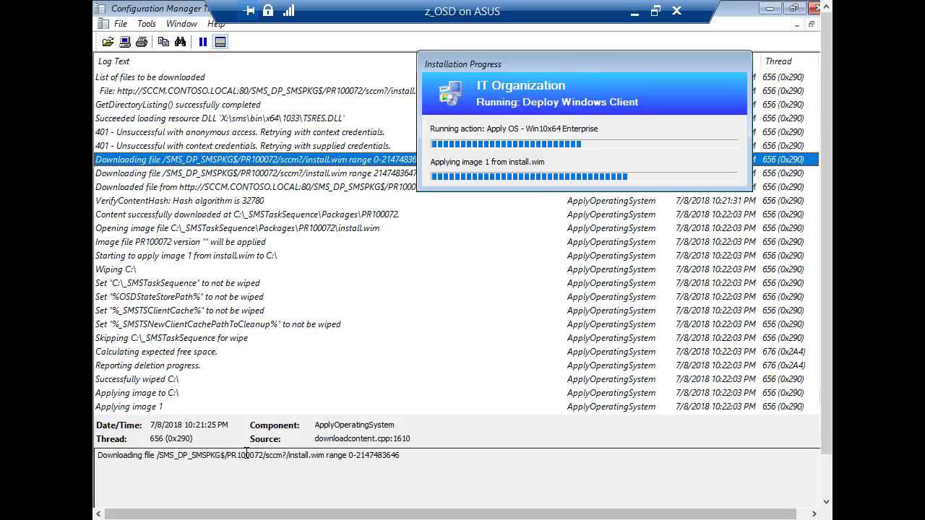
drag(264, 455, 241, 457)
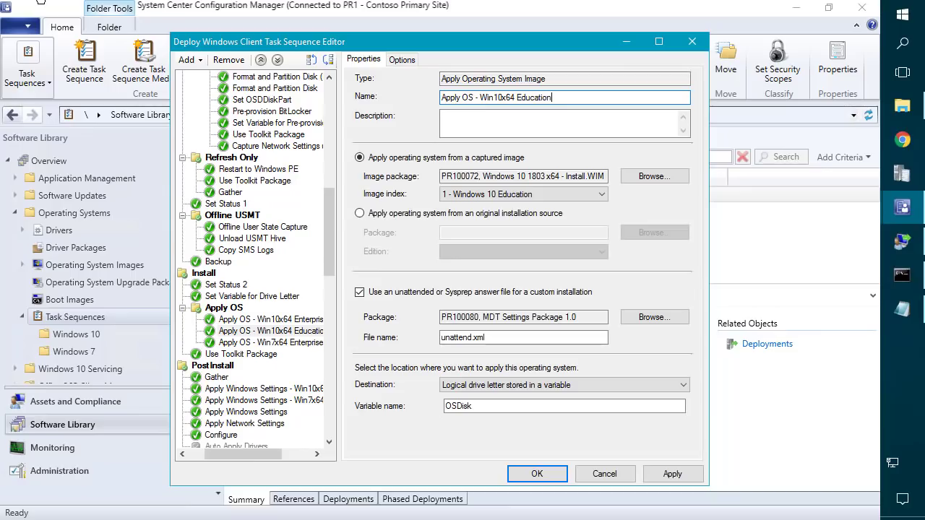
click(533, 473)
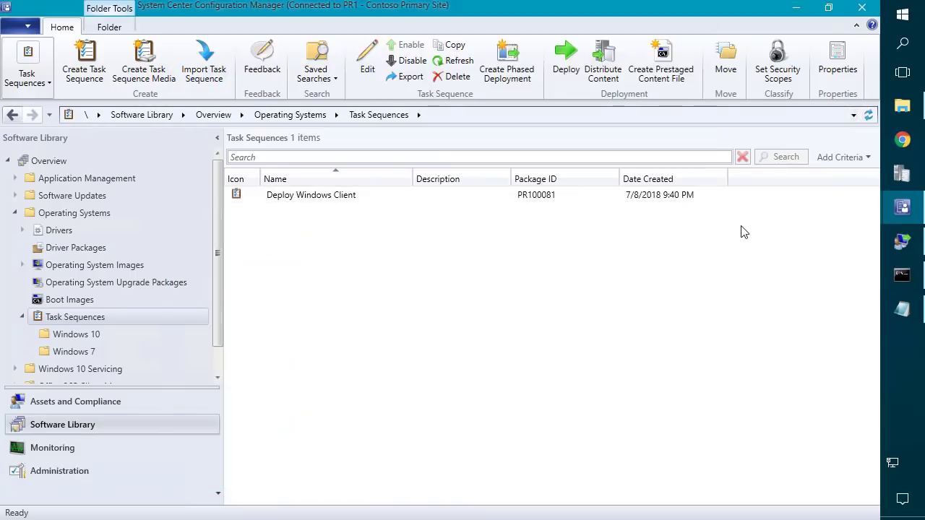
Select the Install.WIM - All Indexes image under Operating System Images and list its Windows 10 editions on the Details tab.
click(89, 335)
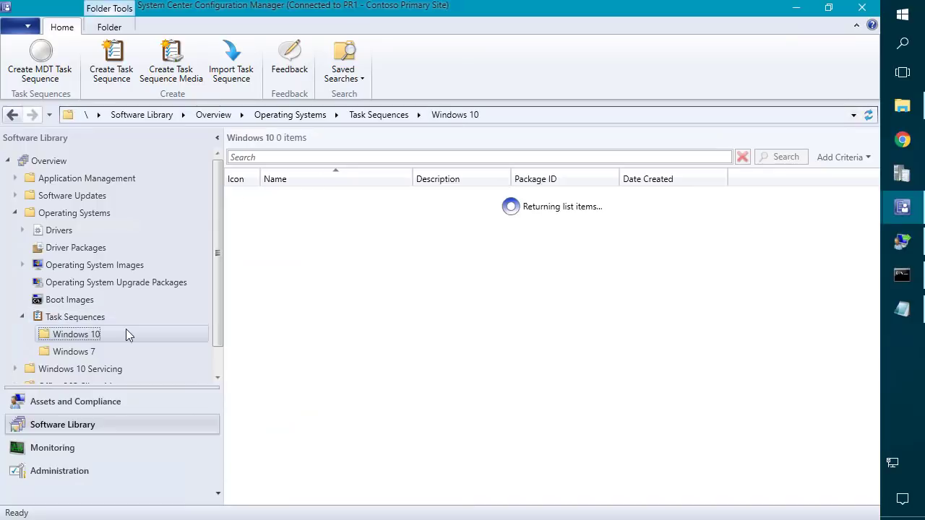
click(88, 318)
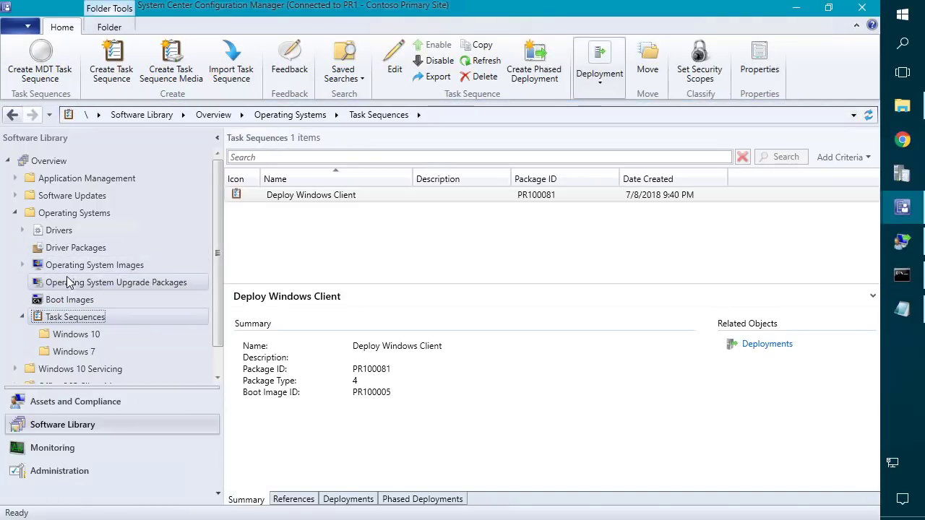
click(79, 266)
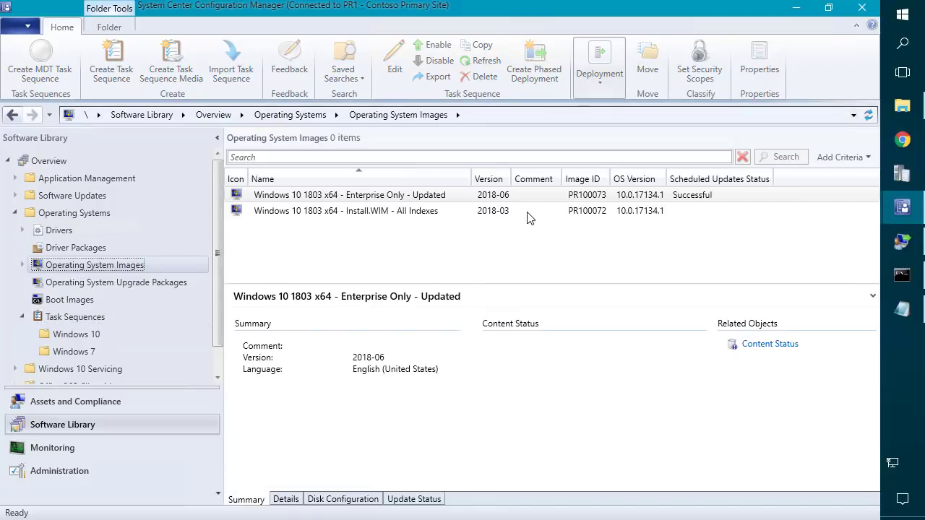
click(425, 212)
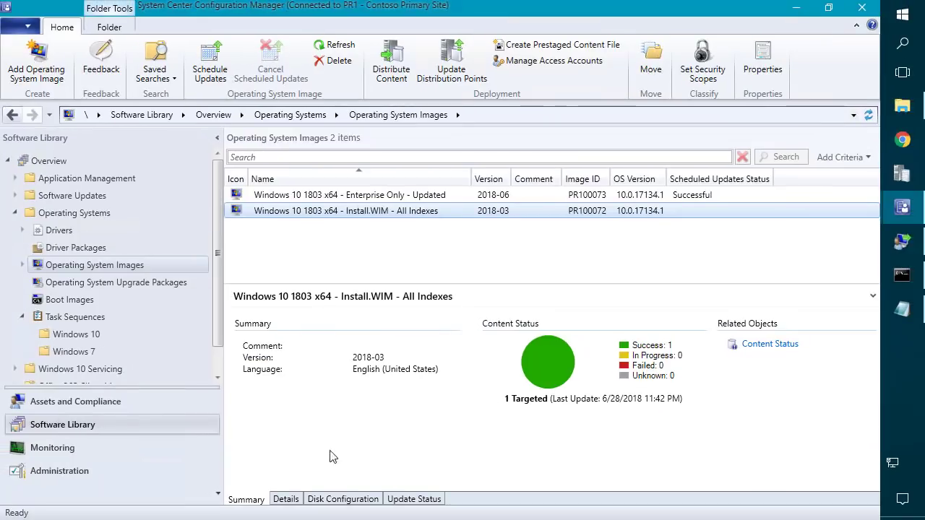
click(298, 504)
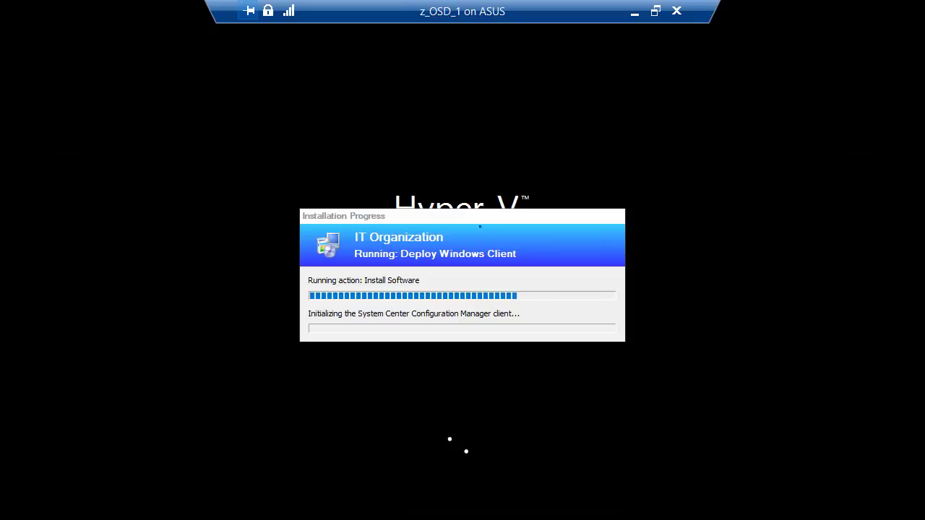
Launch CMTrace from an F8 command prompt on the test VM and make it the default log viewer.
drag(464, 220, 607, 104)
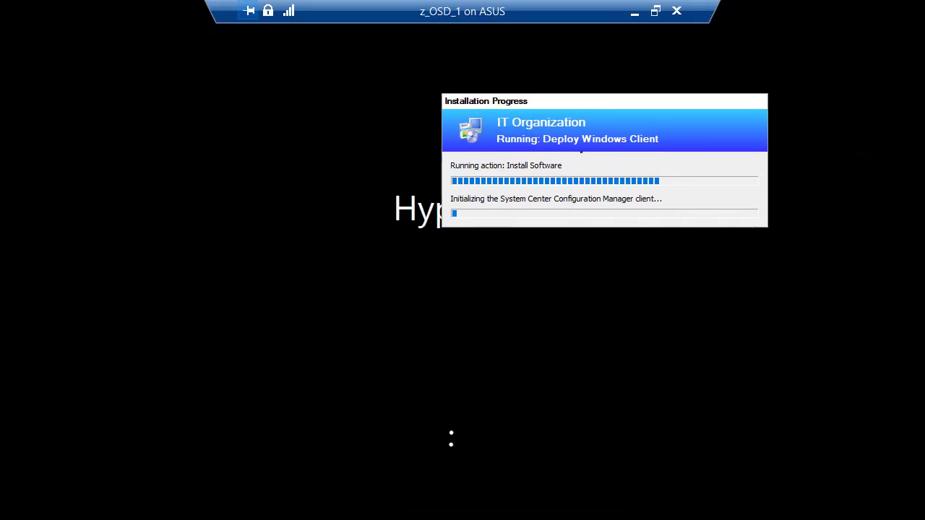
key(F8)
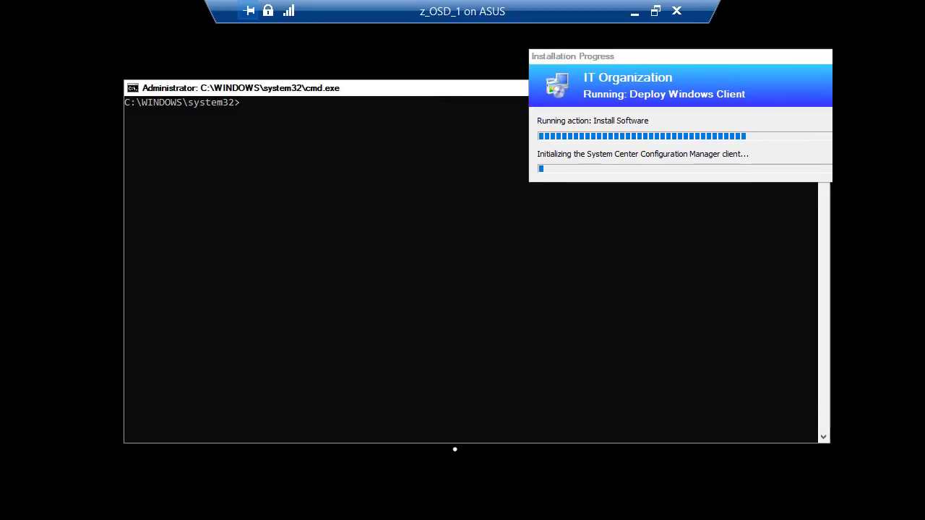
text(cmtrace)
key(Return)
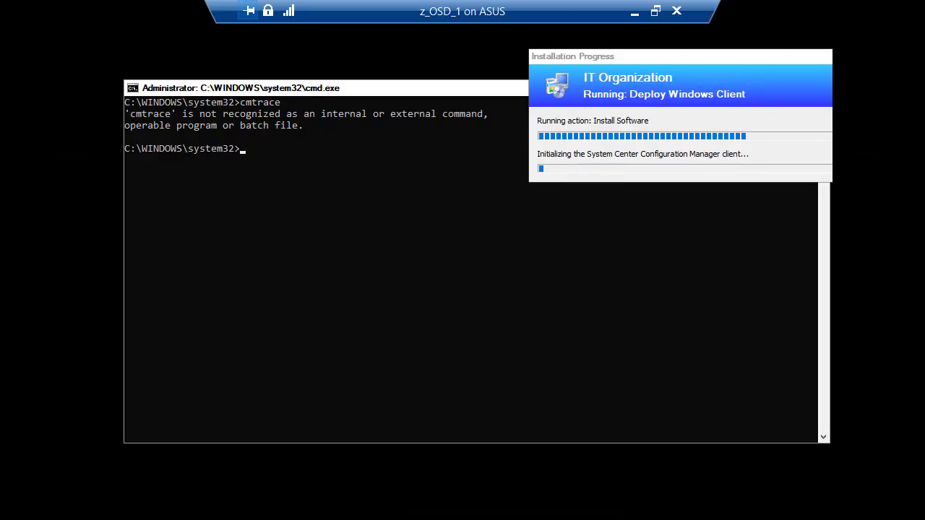
click(352, 262)
text(net)
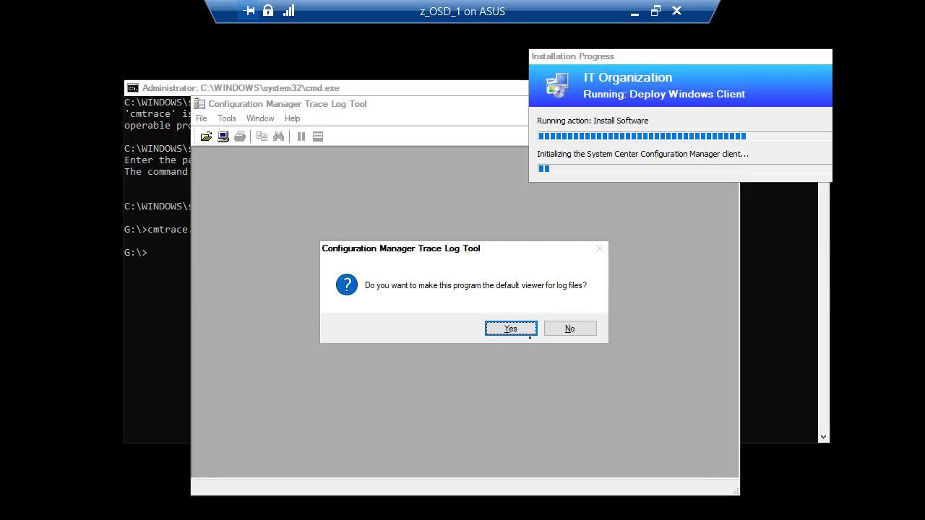
click(517, 328)
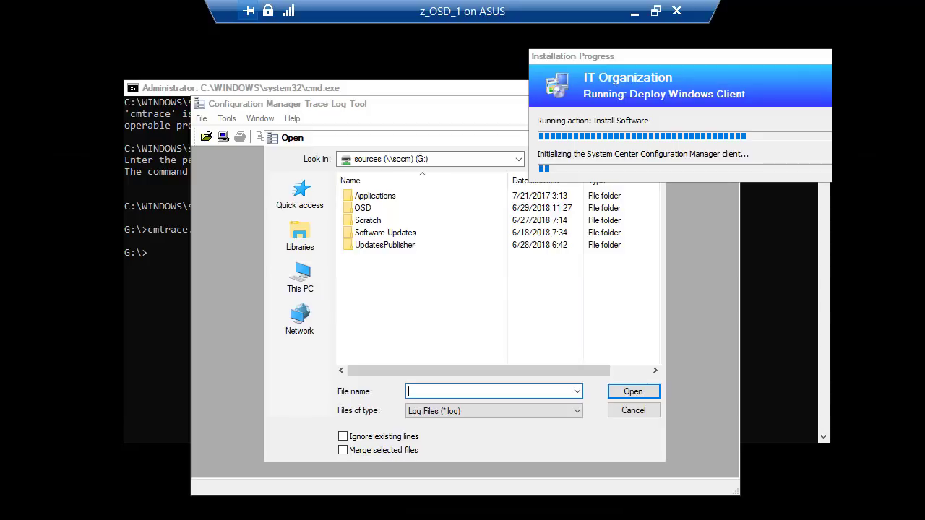
Open ccmsetup.log from C:\Windows\ccmsetup\Logs and maximize the viewer to see return code 0.
text(c:\wom)
key(BackSpace)
text(infows)
key(BackSpace)
key(BackSpace)
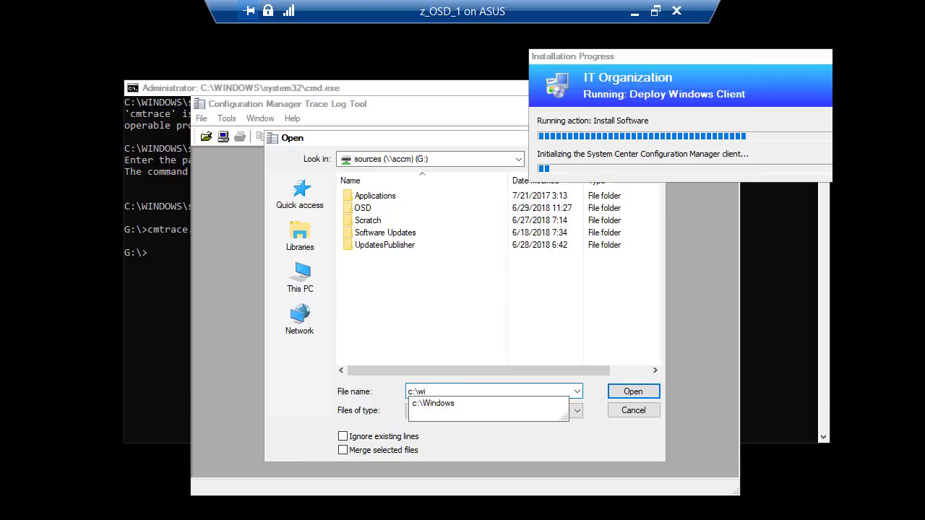
key(Down)
key(Return)
text(cc)
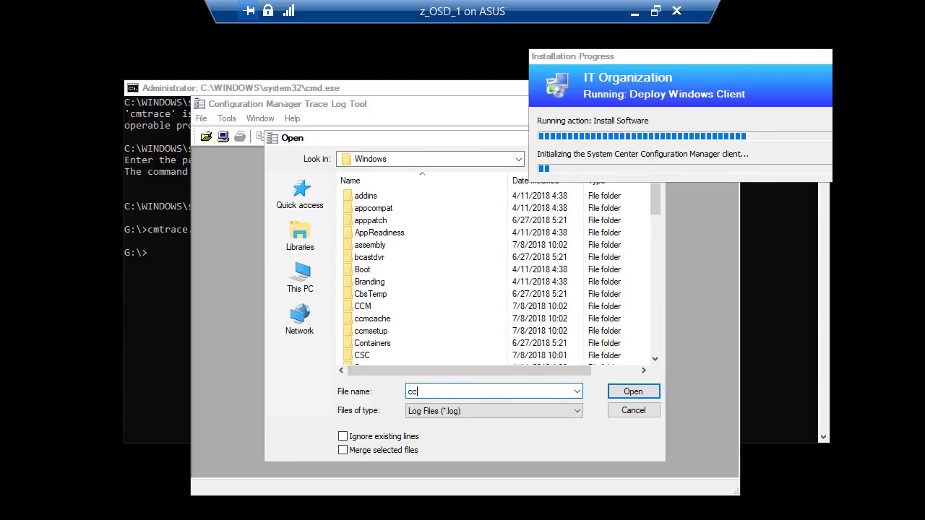
text(m)
key(Down)
key(Down)
key(Down)
key(Return)
key(Return)
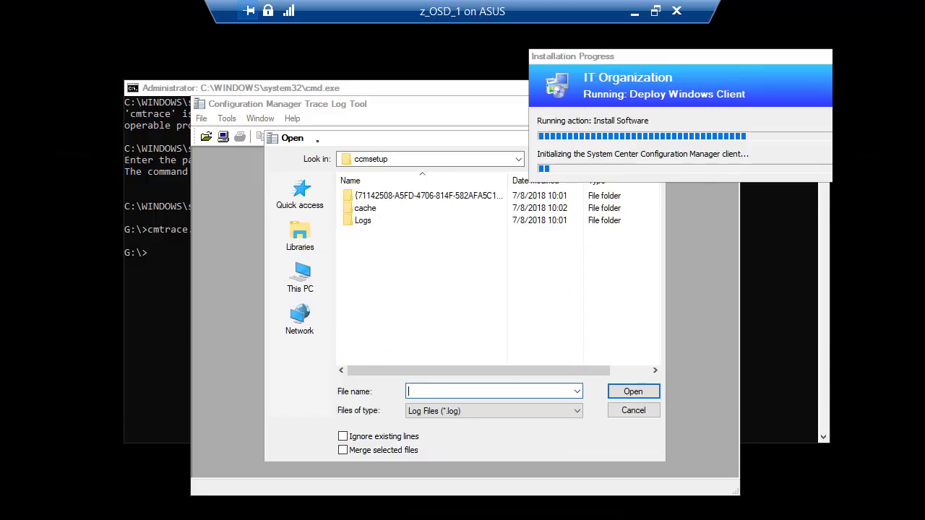
click(367, 222)
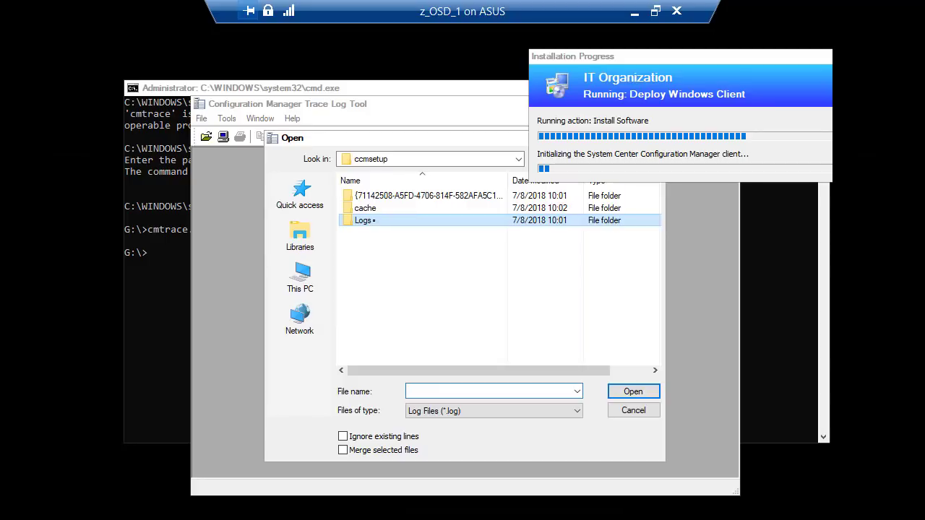
double_click(374, 221)
double_click(371, 196)
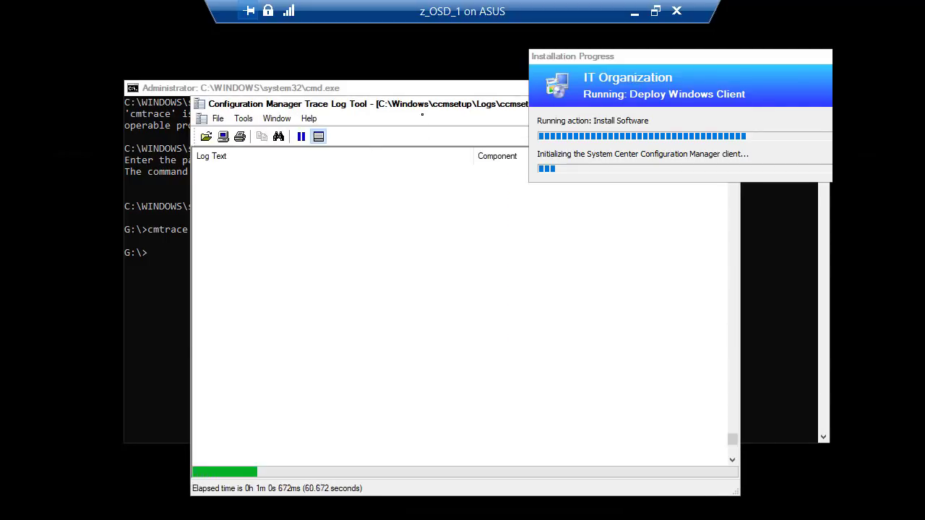
double_click(422, 104)
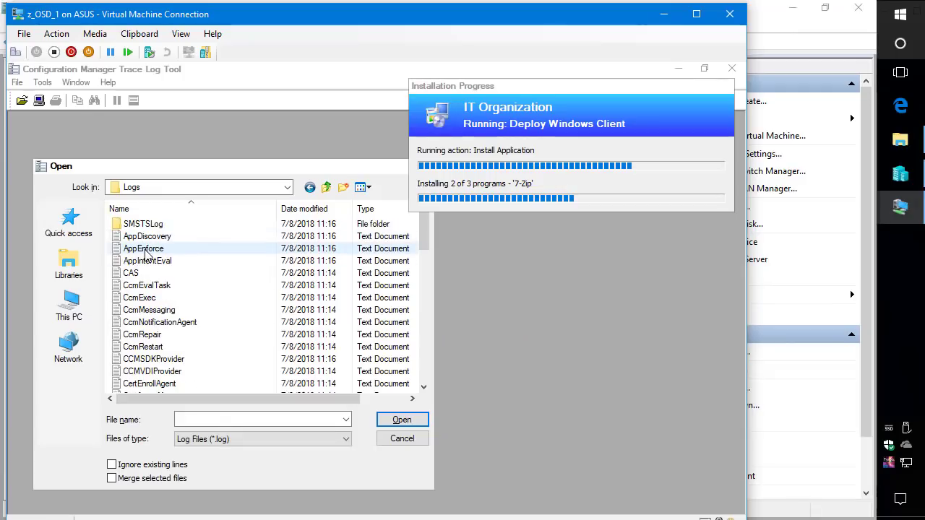
Open AppEnforce.log and switch the VM display to full screen mode.
double_click(144, 248)
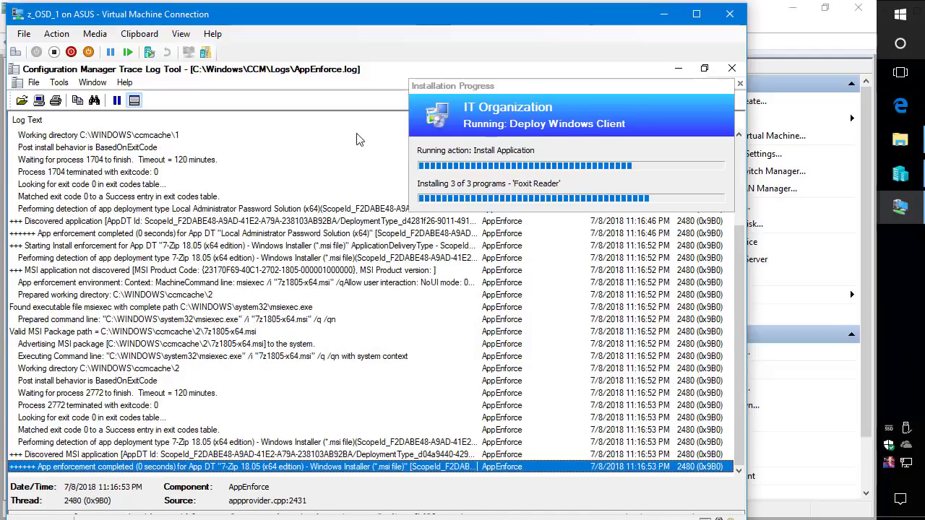
click(181, 33)
click(192, 50)
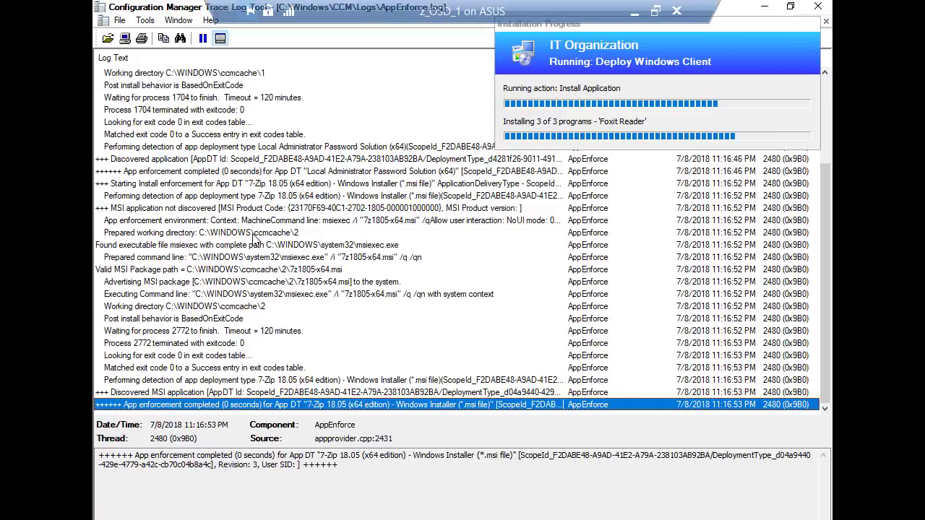
Review the 7-Zip detection, install command line, post-install and Foxit Reader entries, then close CMTrace.
click(331, 381)
click(319, 297)
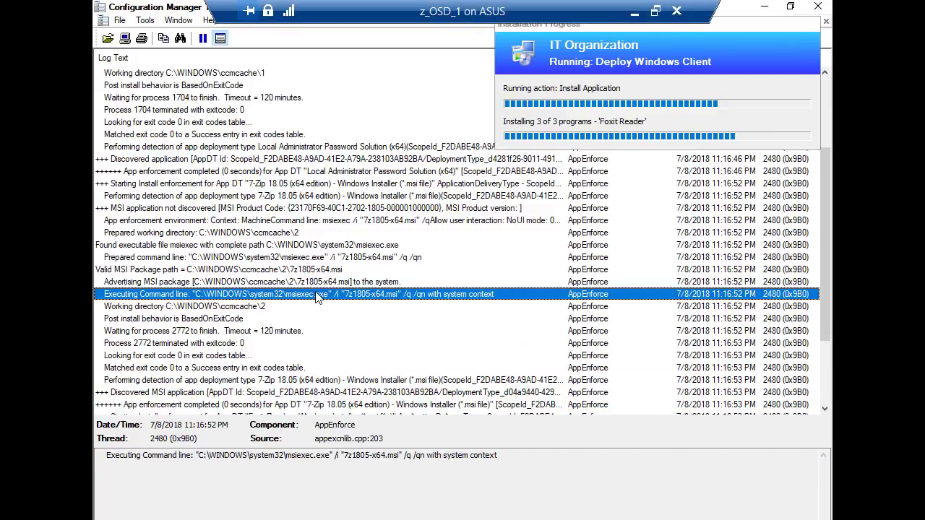
click(349, 319)
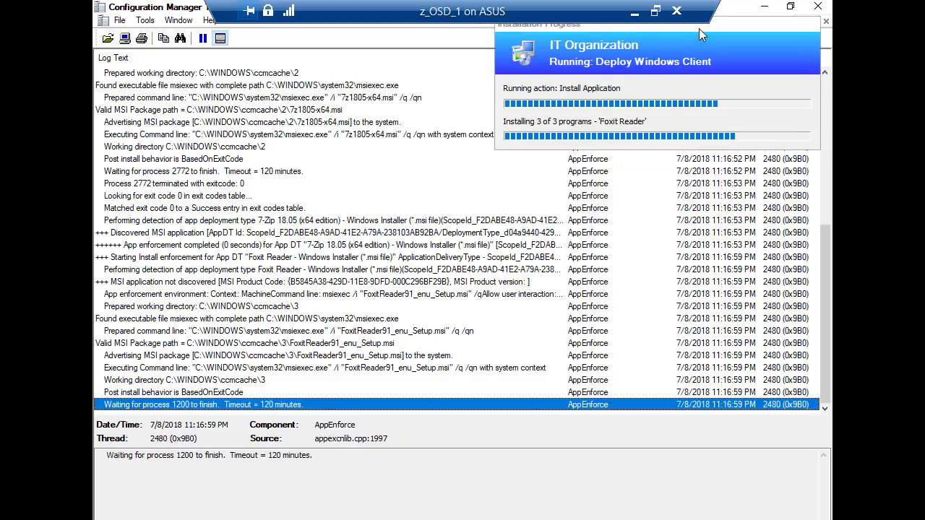
drag(699, 28, 461, 104)
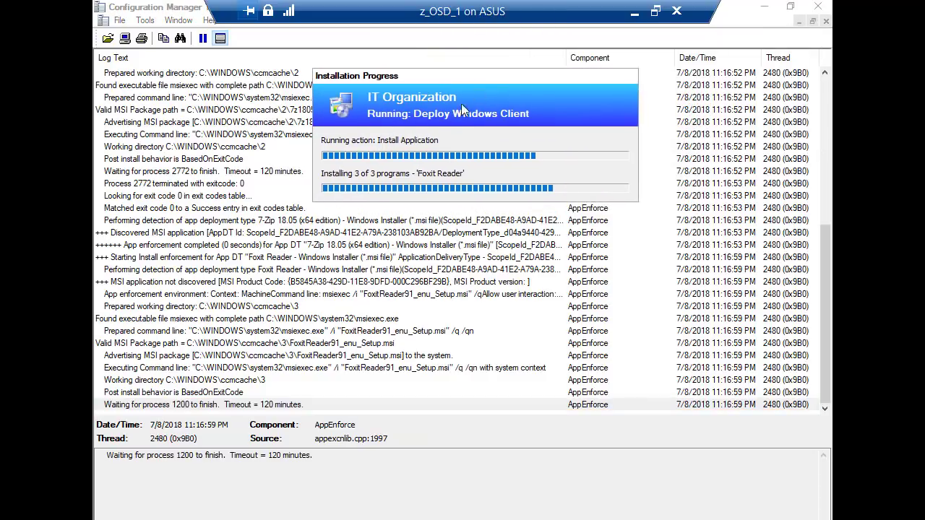
click(414, 357)
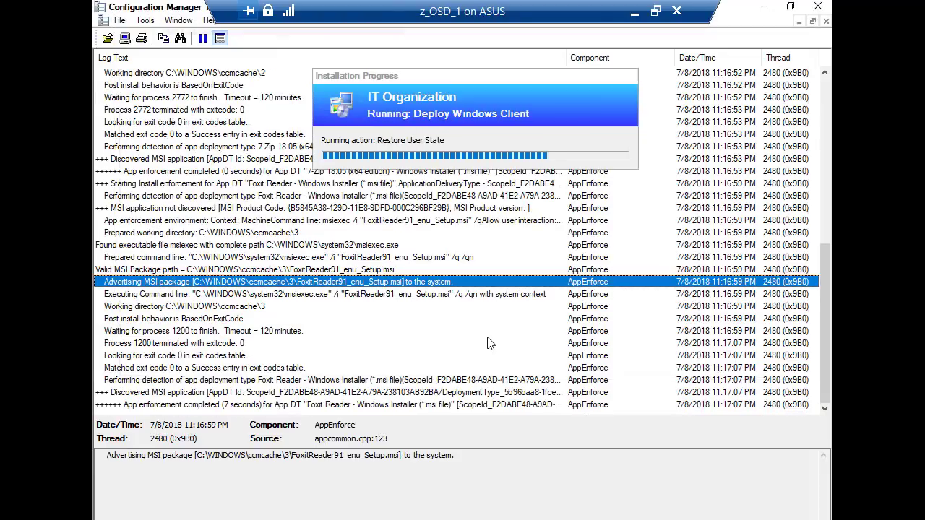
click(817, 7)
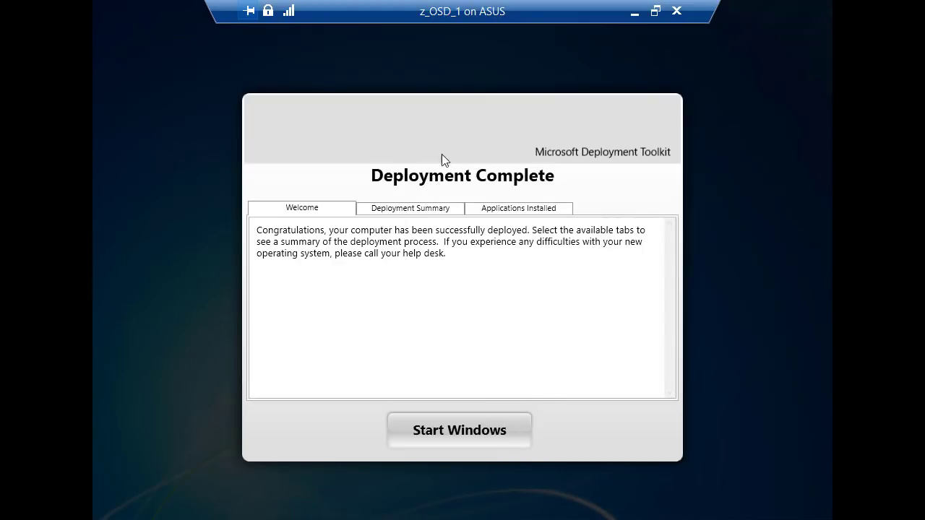
Check the Deployment Summary and Applications Installed lists, then choose Start Windows.
click(401, 210)
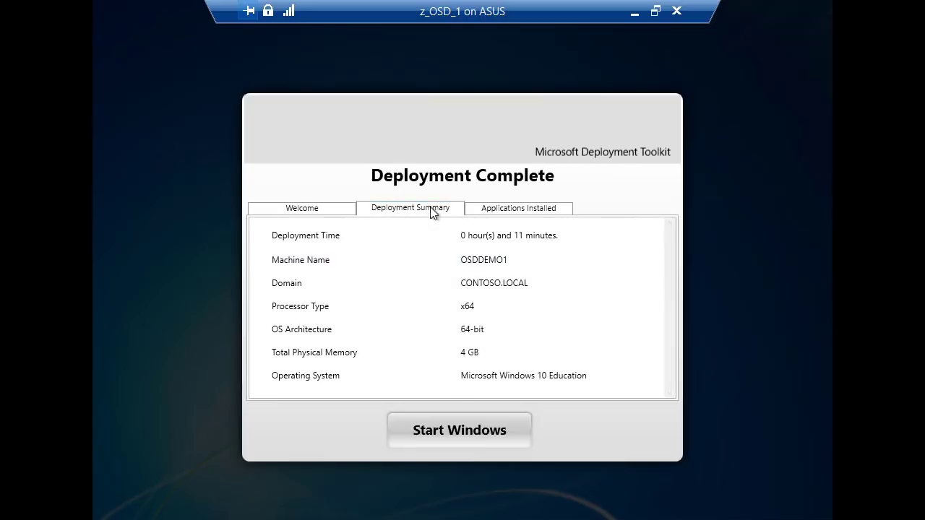
click(512, 211)
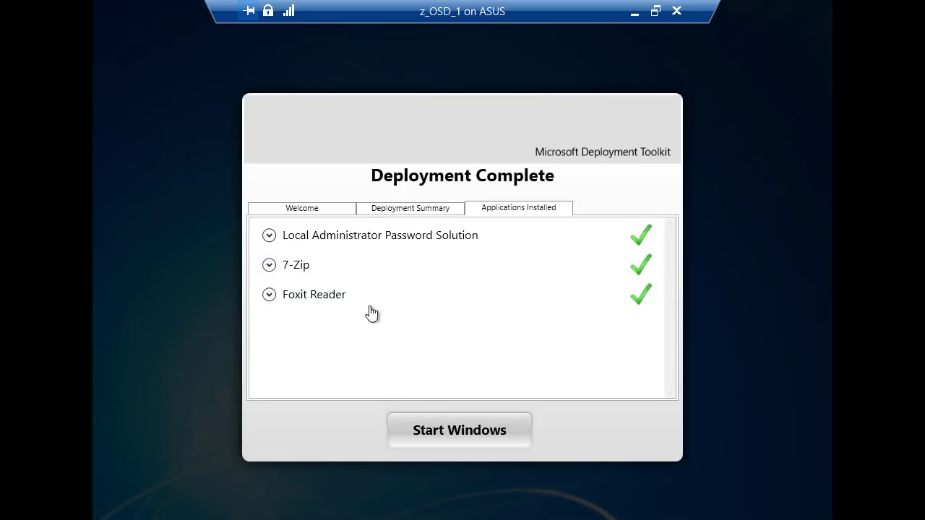
click(448, 434)
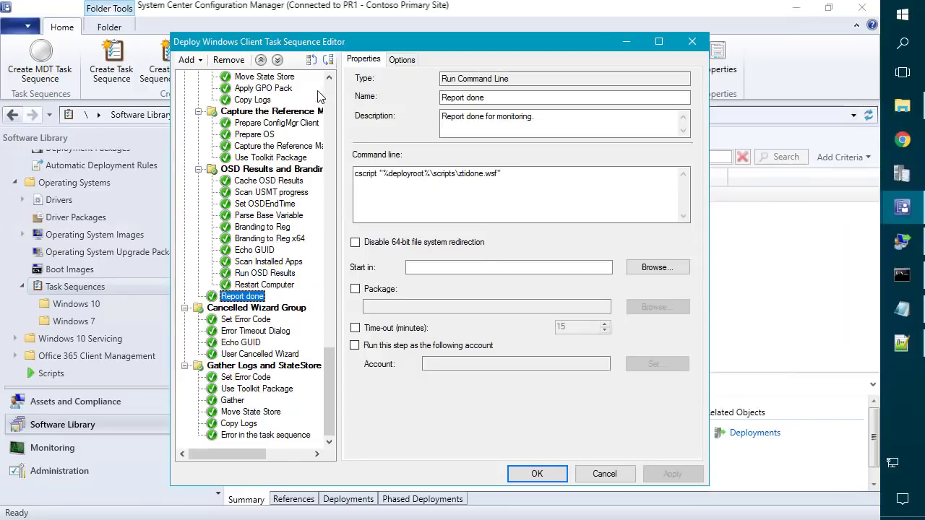
Tick Disable this step in the Report done step's Options and apply the change.
click(397, 61)
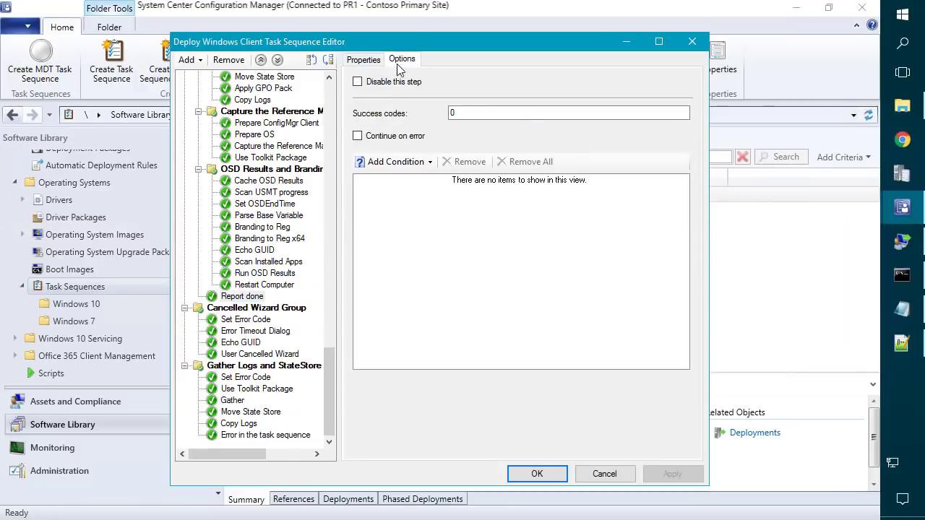
click(389, 84)
click(668, 474)
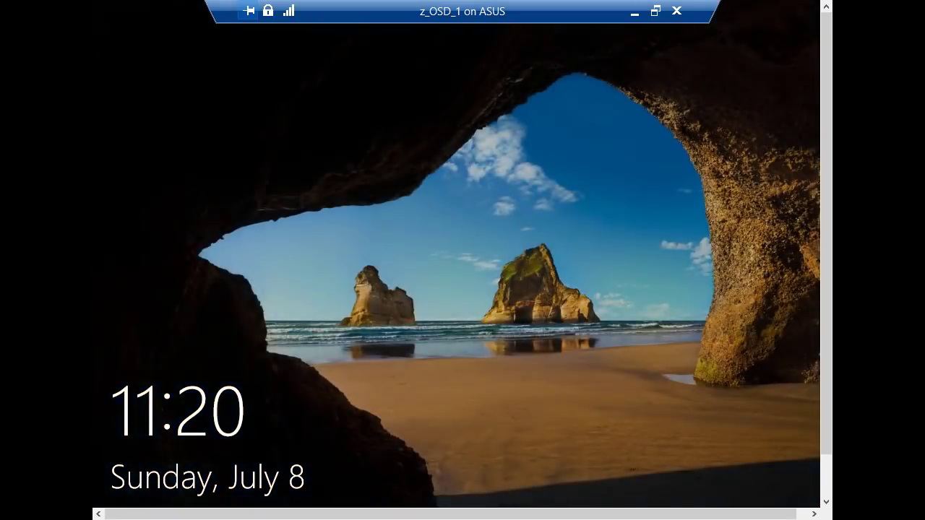
Dismiss the lock screen and confirm the Windows 10 Education edition in System About.
click(503, 202)
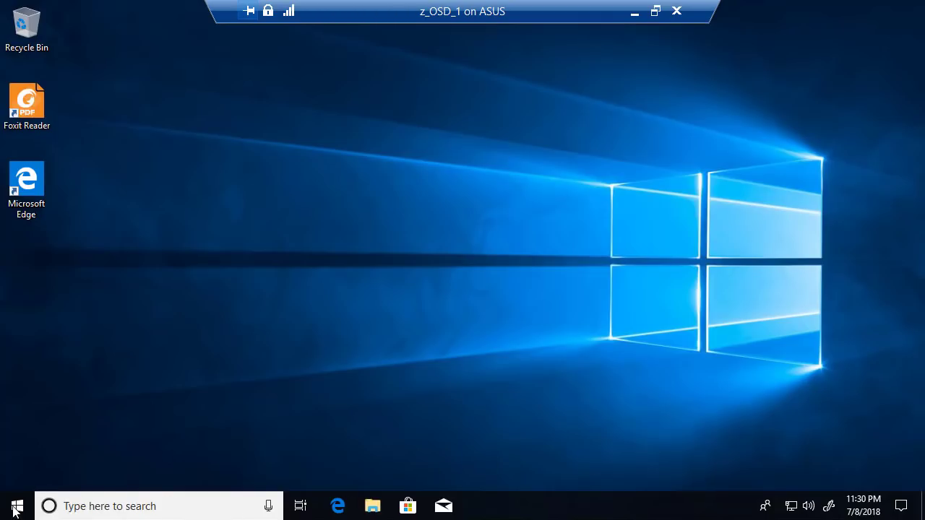
right_click(14, 509)
click(70, 174)
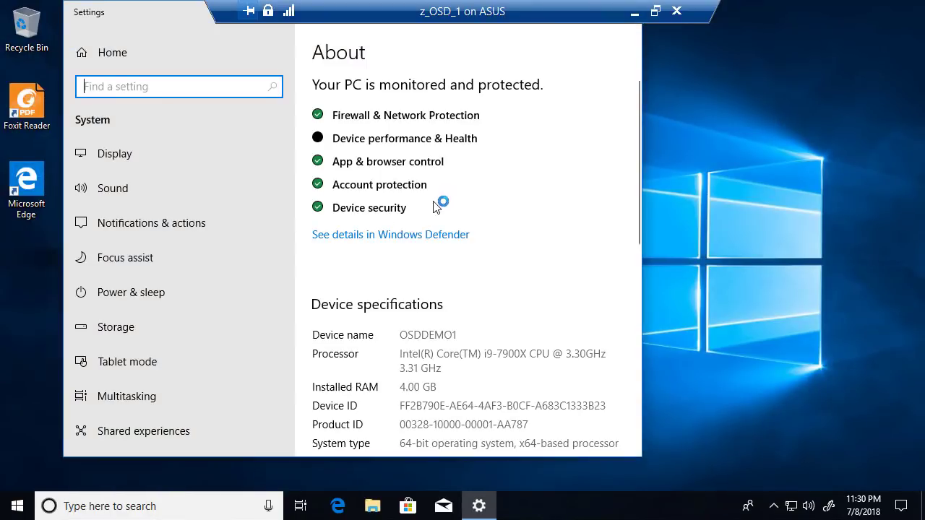
scroll(451, 248, down, 2)
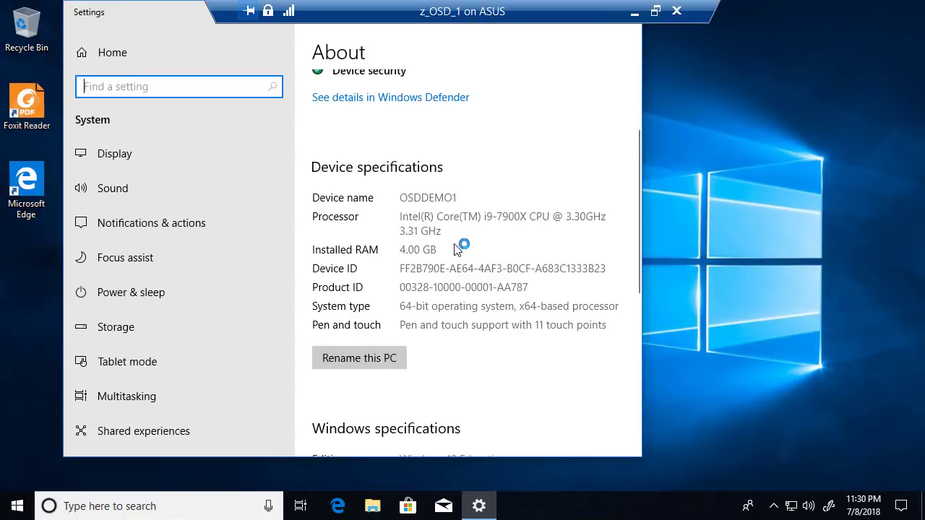
scroll(456, 249, down, 1)
scroll(456, 246, down, 4)
scroll(462, 239, up, 1)
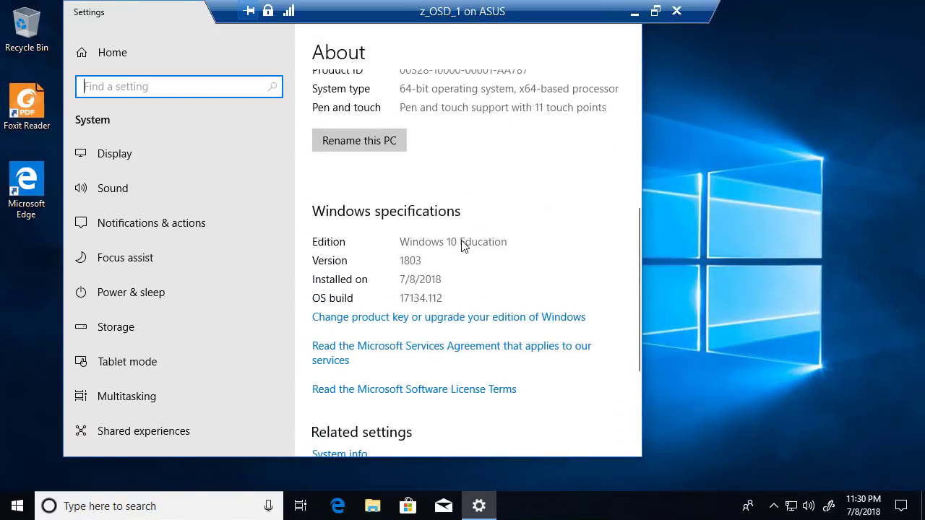
click(367, 283)
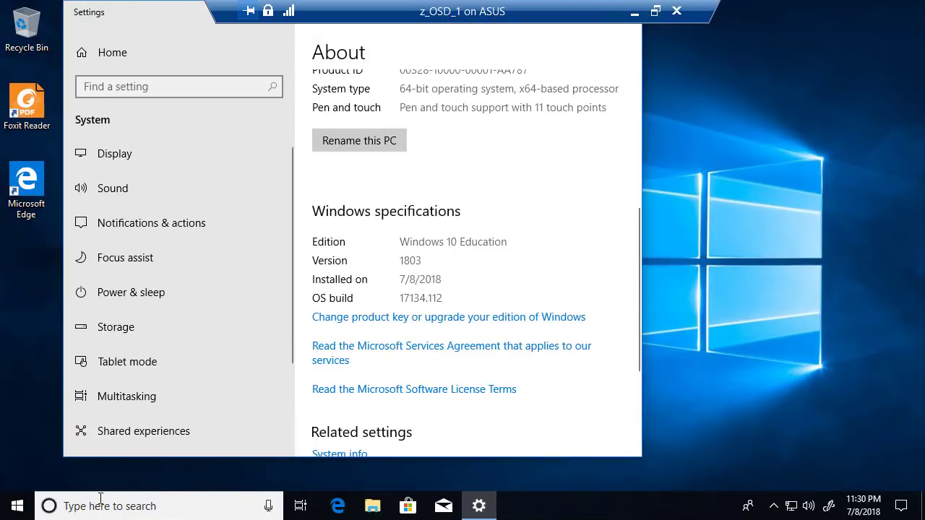
Run appwiz.cpl and inspect the 7-Zip, Local Administrator Password Solution and Foxit Reader entries.
click(13, 512)
text(appwiz.c)
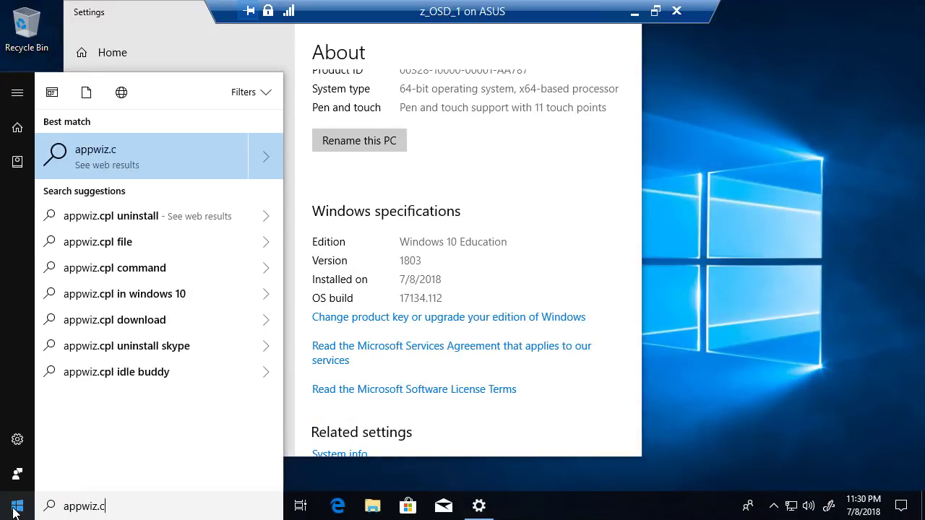
key(Escape)
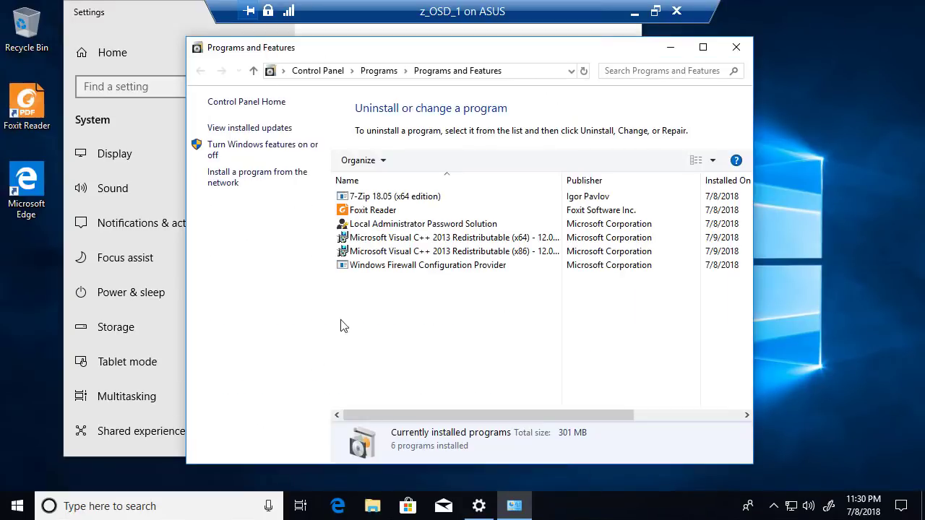
click(402, 199)
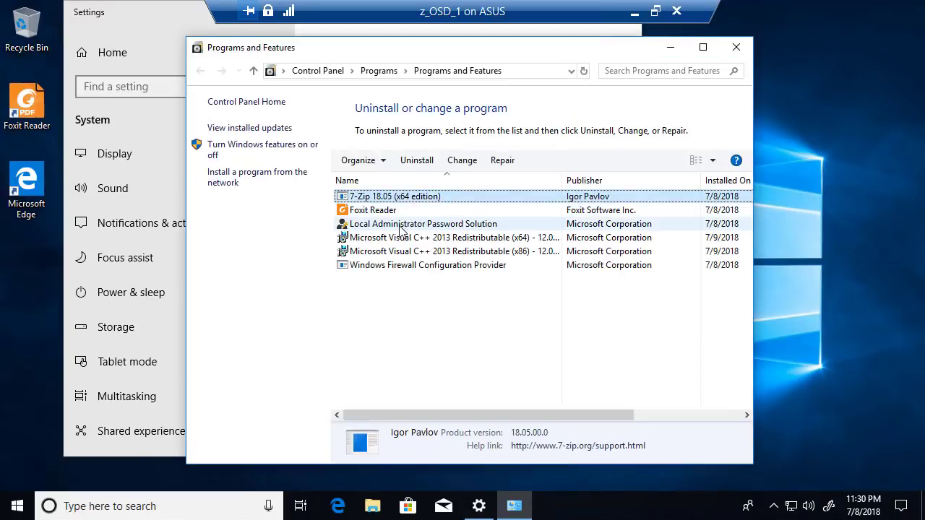
click(386, 225)
click(377, 212)
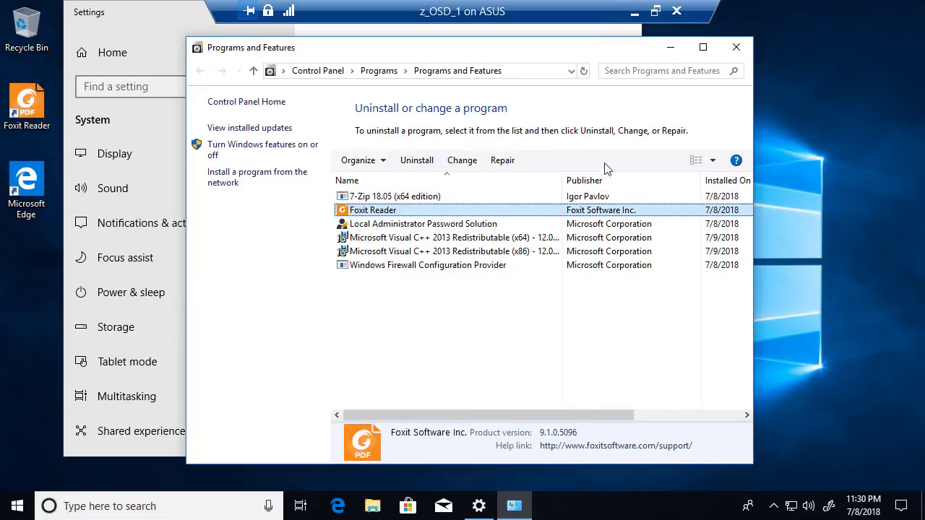